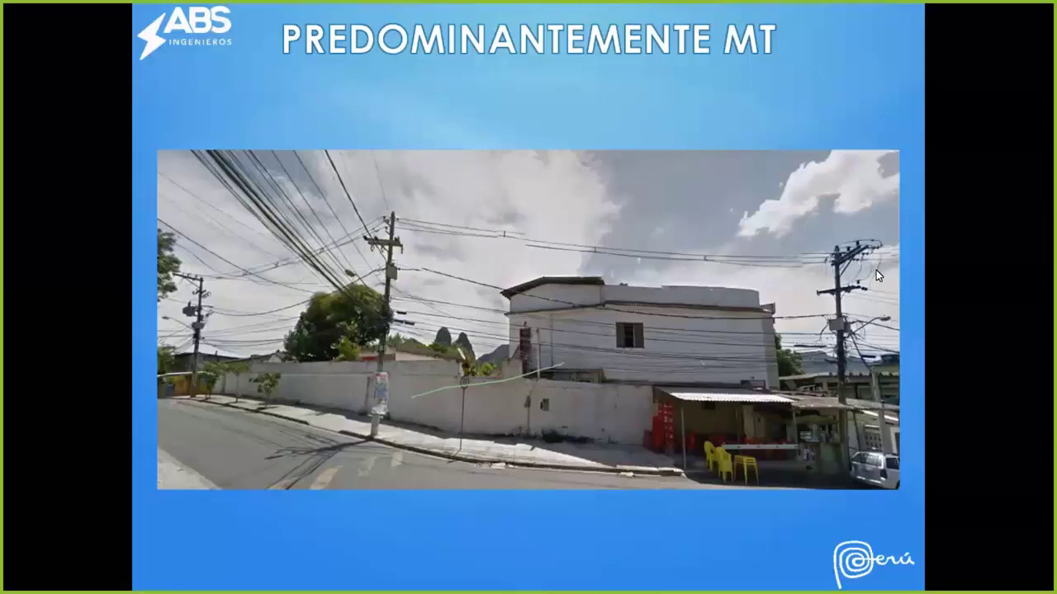
Step: Advance the slideshow from the PREDOMINANTEMENTE MT slide to REDES ELECTRICAS URBANAS
{"action": "left_click", "coordinate": [875, 270]}
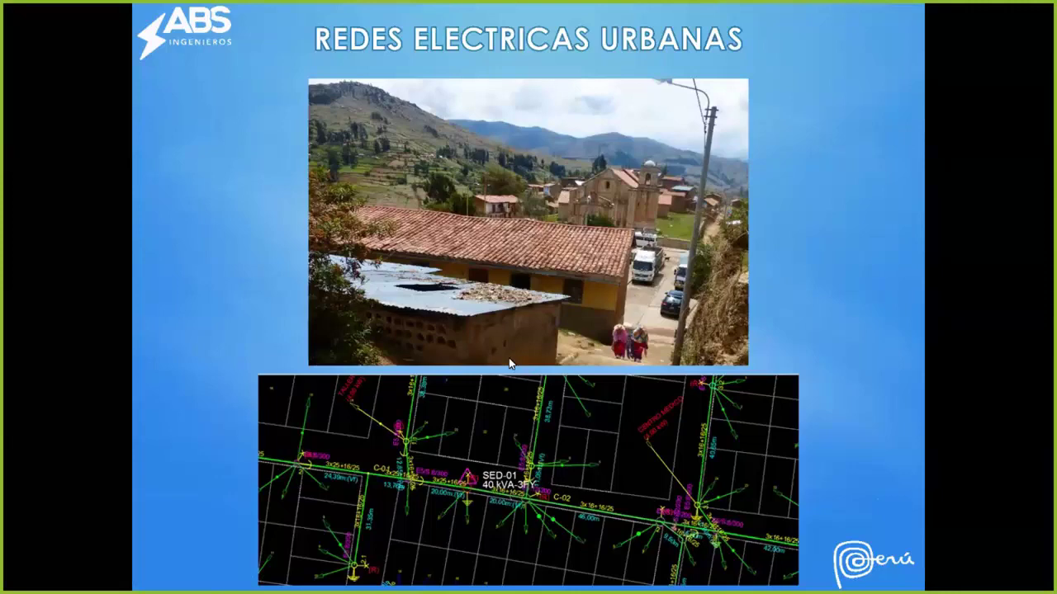
Step: Advance to the REDES ELECTRICAS RURALES slide, then step back to the urban slide
{"action": "left_click", "coordinate": [510, 364]}
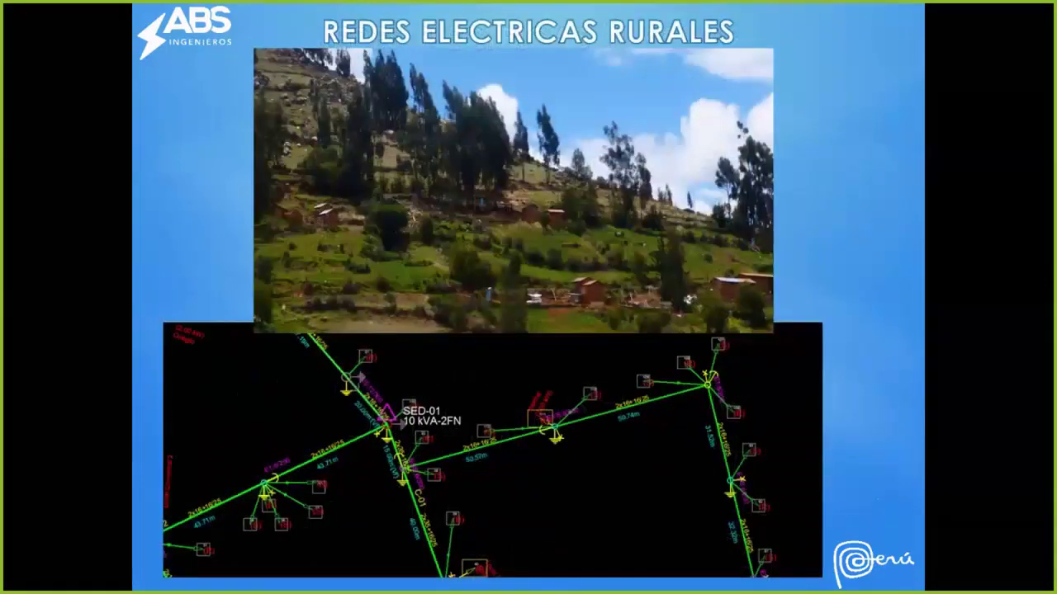
{"action": "key", "text": "Left"}
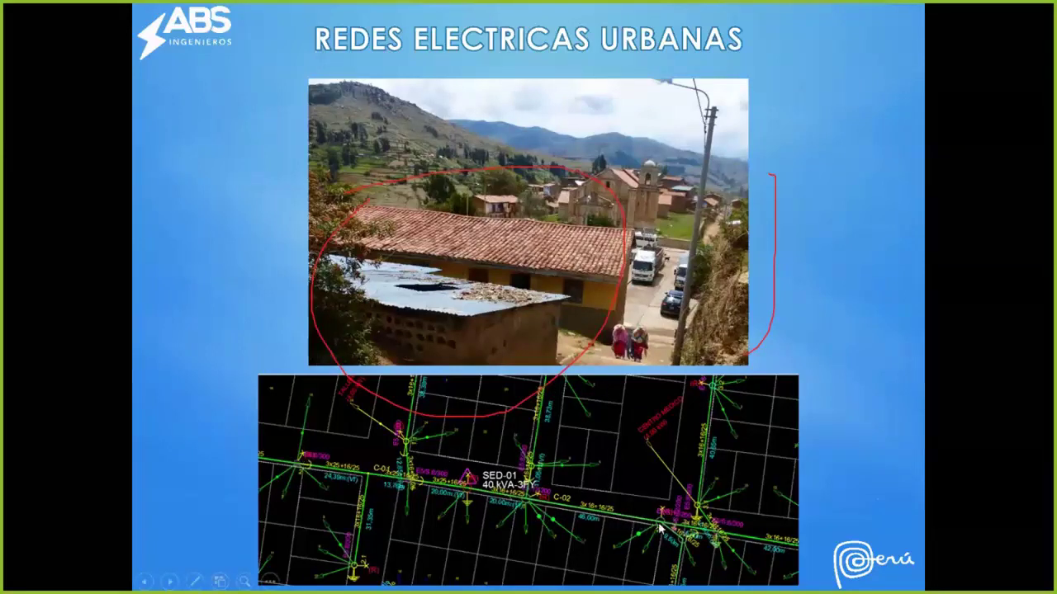
Step: Undo the red ink oval drawn around the houses in the town photo
{"action": "key", "text": "ctrl+z"}
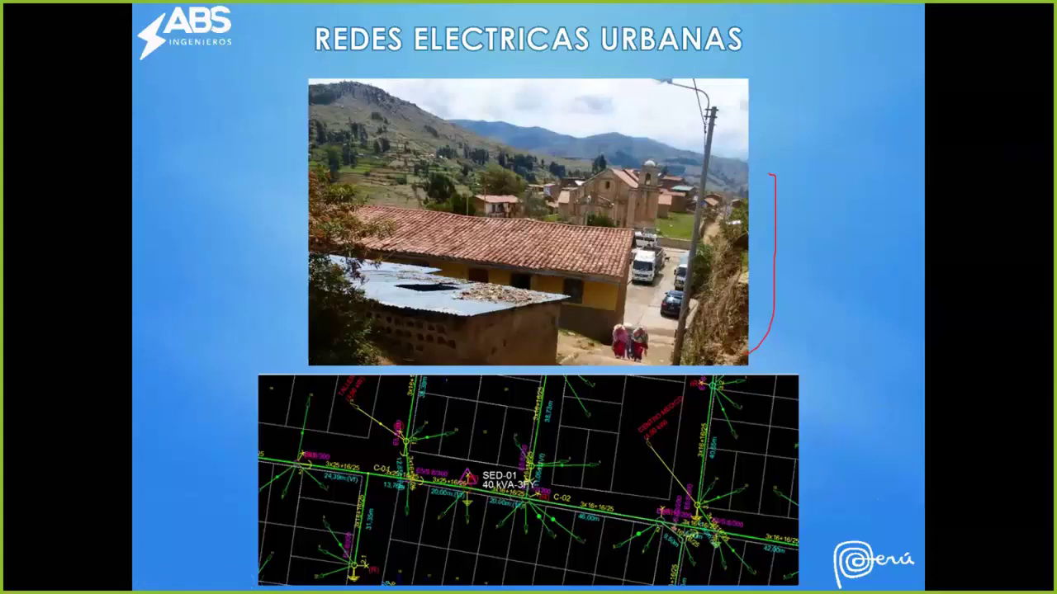
Step: Erase the remaining red ink stroke beside the town photo
{"action": "key", "text": "e"}
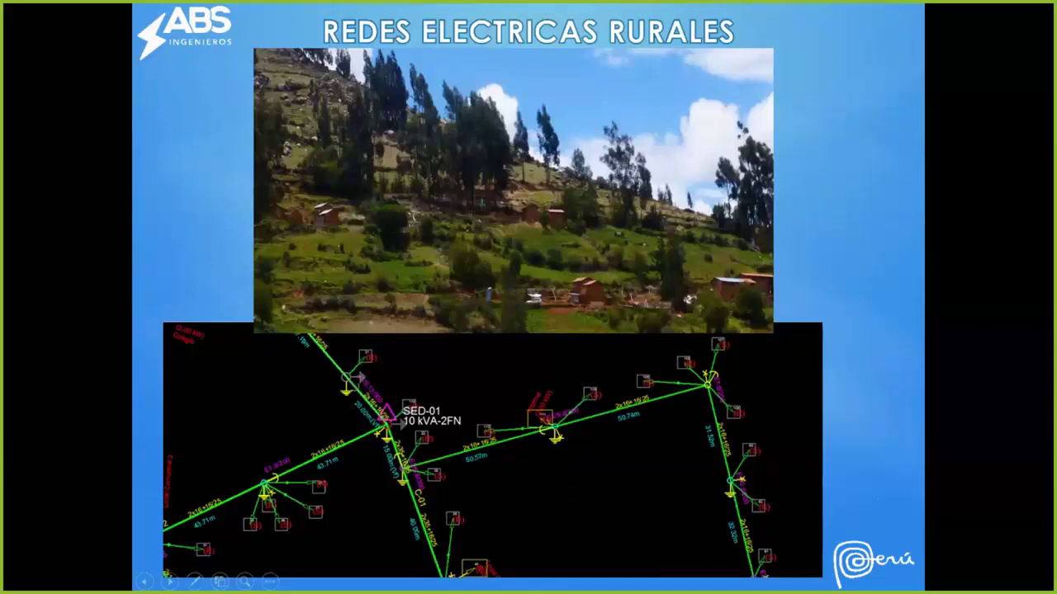
Step: Advance past the rural slide to the Bases de Datos de Estructuras slide
{"action": "left_click", "coordinate": [562, 461]}
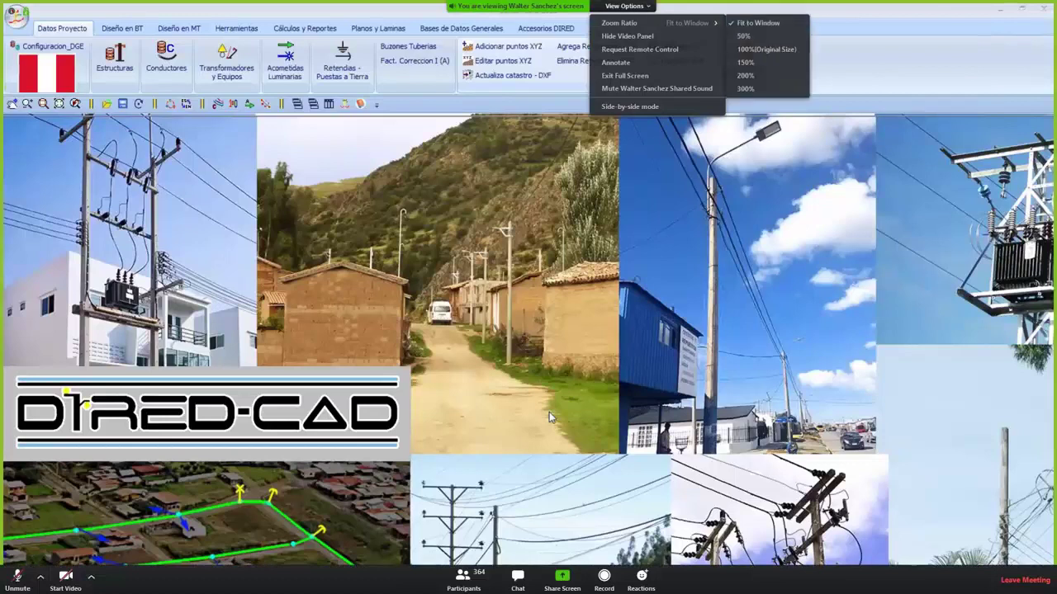
Step: Dismiss the screen-sharing view options menu, leaving the DIRED-CAD start screen visible
{"action": "key", "text": "Escape"}
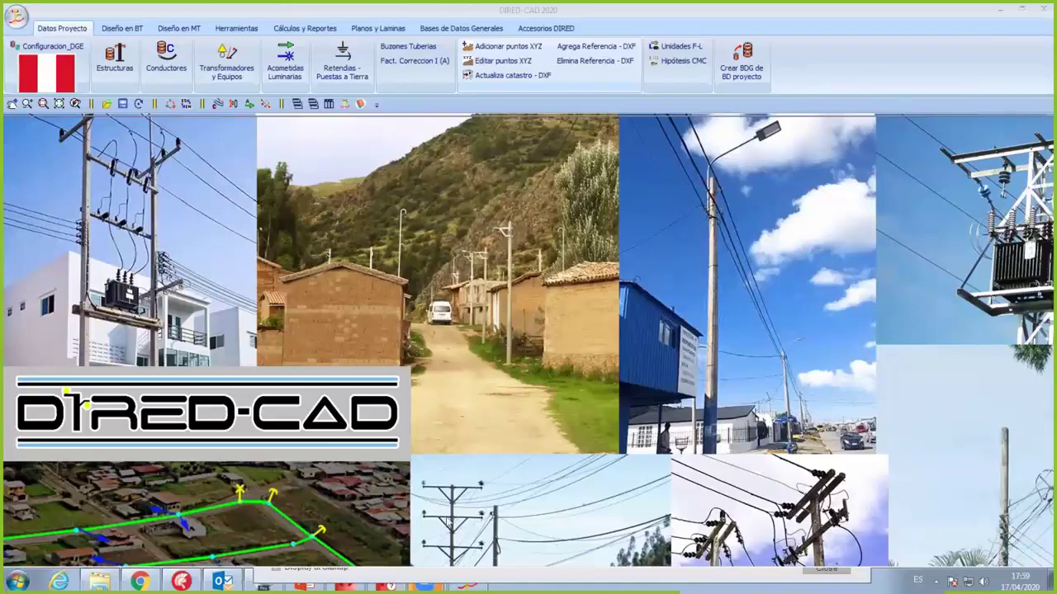
Step: Bring PowerPoint to the front and scroll the slide thumbnails down toward slide 24
{"action": "left_click", "coordinate": [312, 580]}
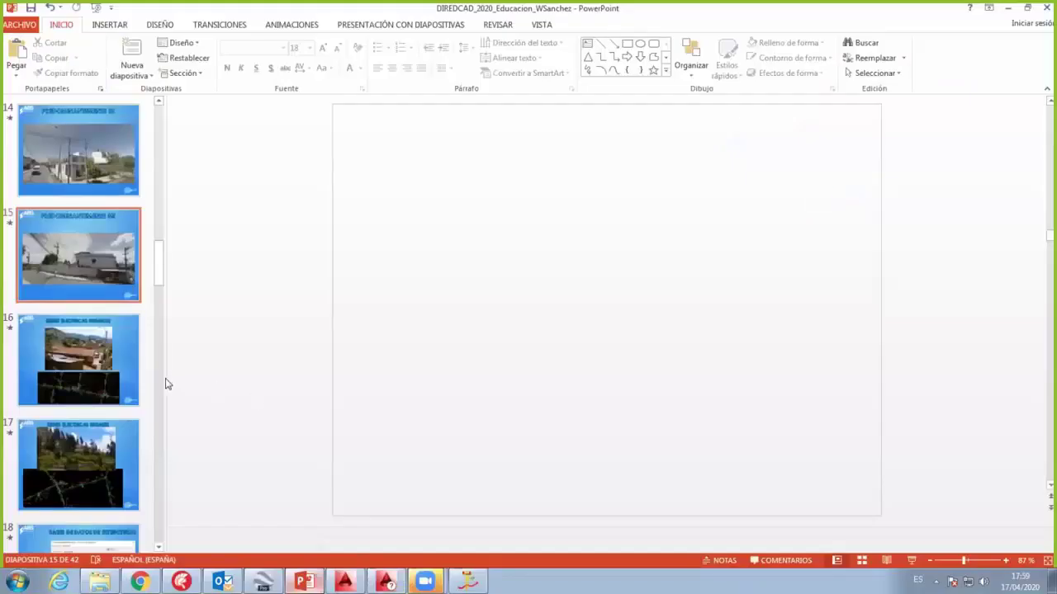
{"action": "scroll", "coordinate": [120, 376], "scroll_direction": "down", "scroll_amount": 1}
{"action": "scroll", "coordinate": [105, 365], "scroll_direction": "down", "scroll_amount": 4}
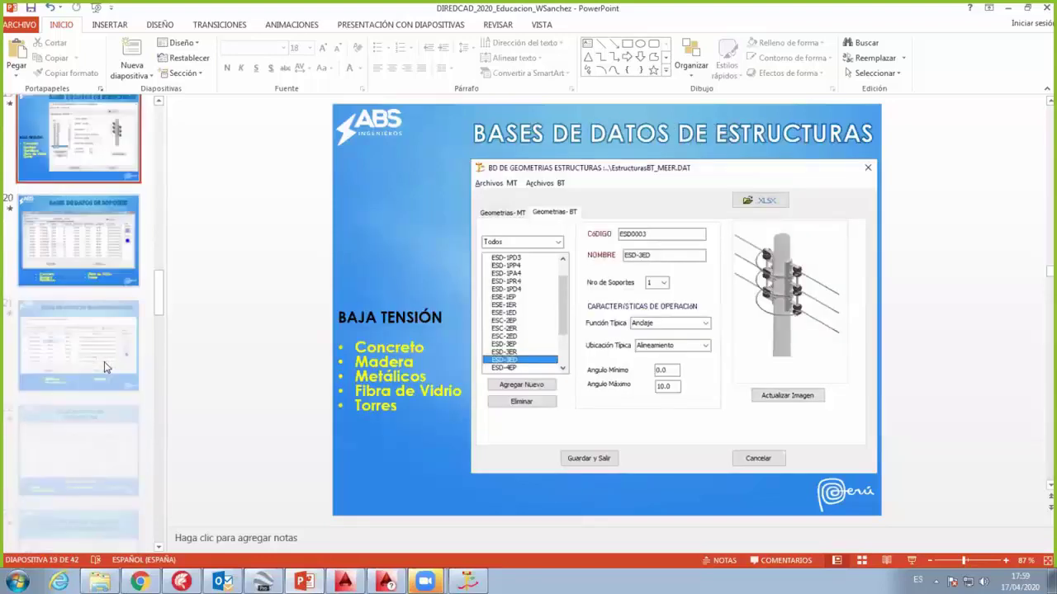
{"action": "scroll", "coordinate": [105, 361], "scroll_direction": "down", "scroll_amount": 3}
{"action": "scroll", "coordinate": [106, 357], "scroll_direction": "down", "scroll_amount": 5}
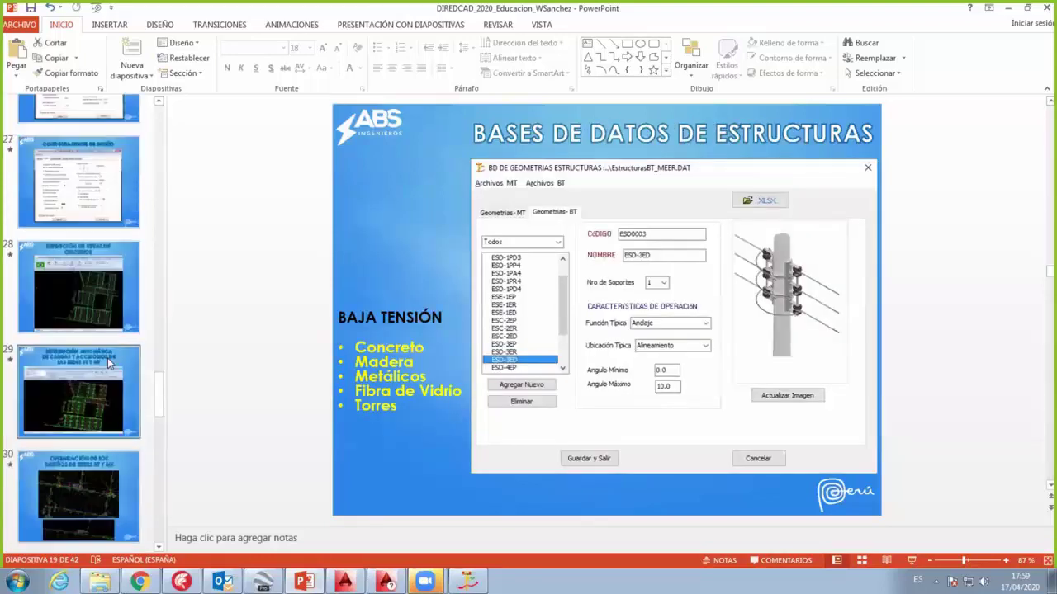
{"action": "scroll", "coordinate": [110, 363], "scroll_direction": "down", "scroll_amount": 7}
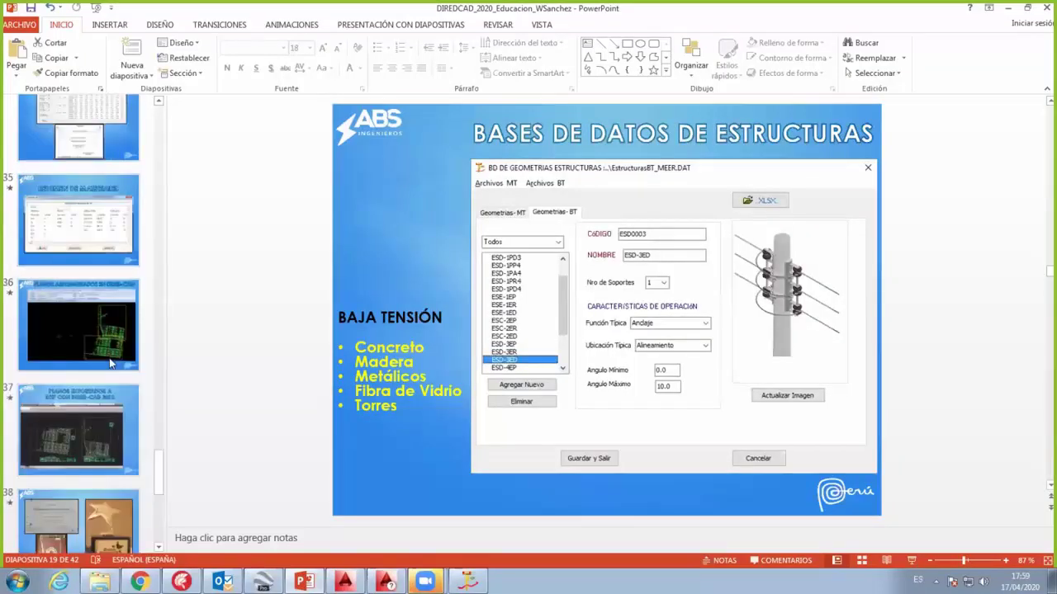
{"action": "scroll", "coordinate": [110, 364], "scroll_direction": "down", "scroll_amount": 3}
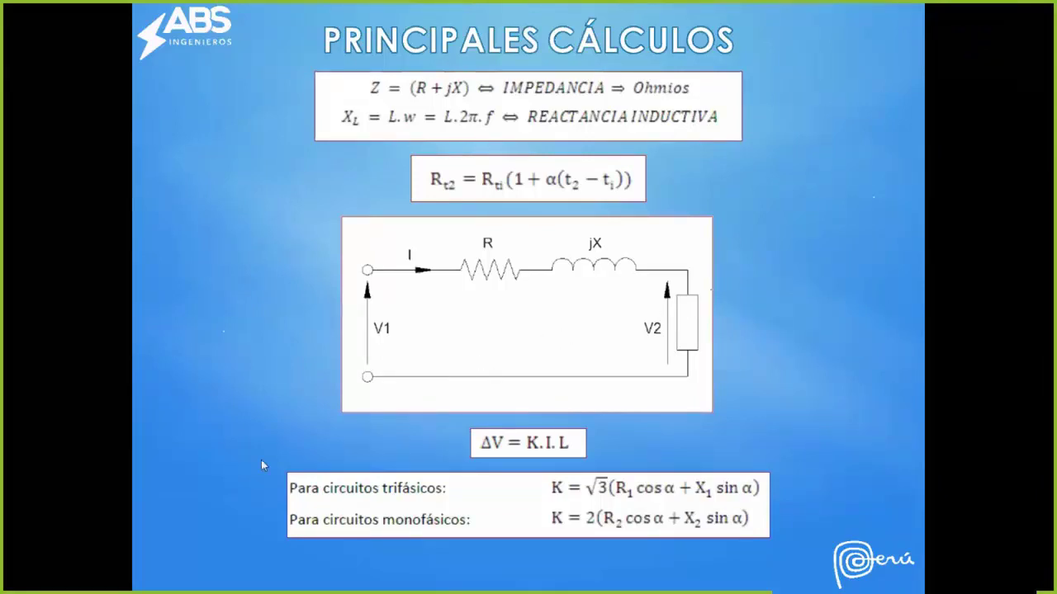
Step: Exit the slideshow and set DIRED-CAD's open file type to Plano de localidad (*.DXF)
{"action": "key", "text": "Escape"}
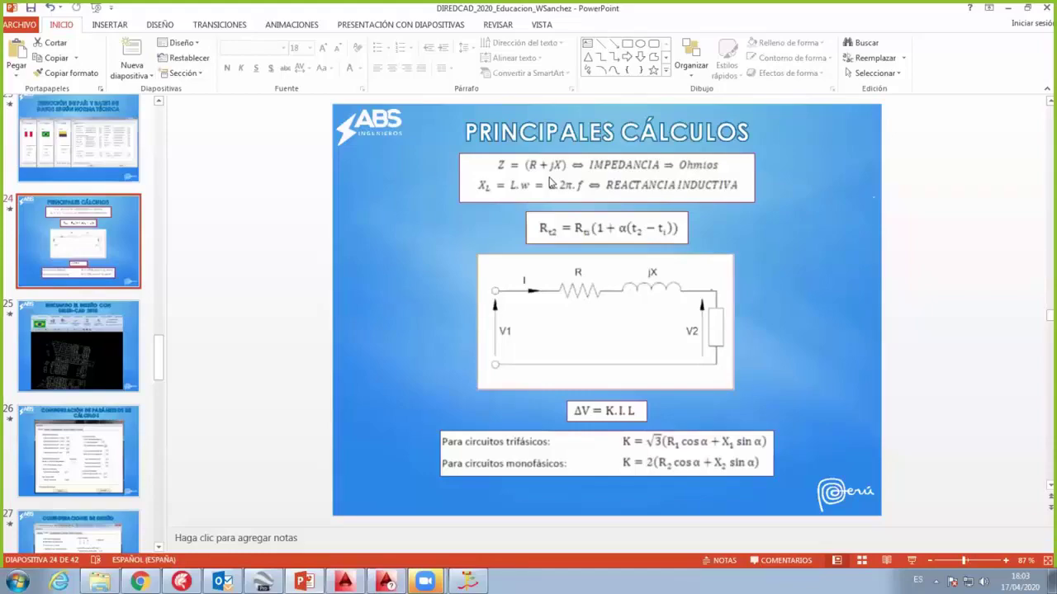
{"action": "key", "text": "alt+Tab"}
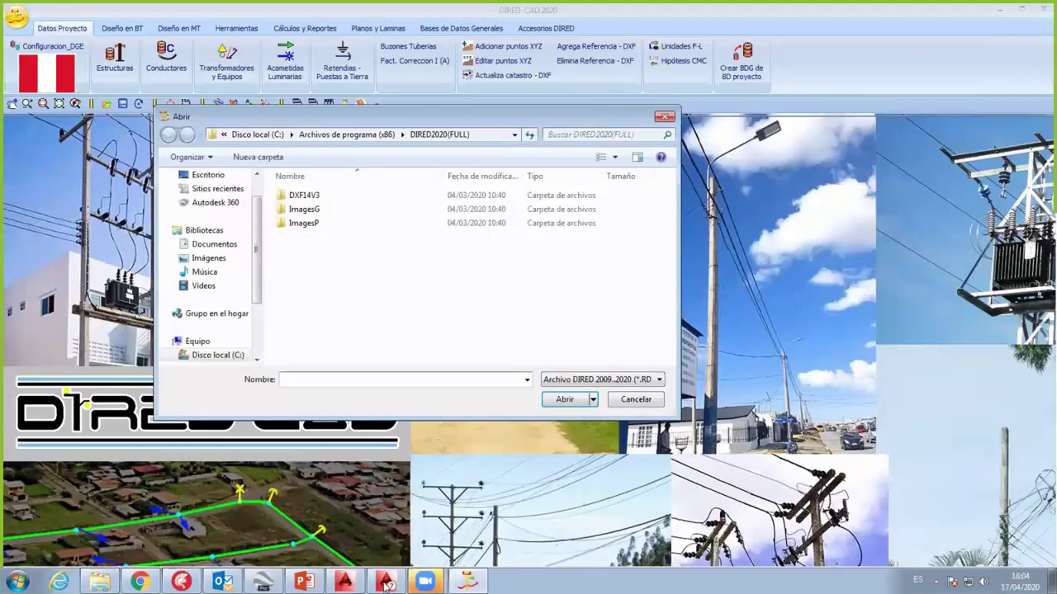
{"action": "left_click", "coordinate": [603, 379]}
{"action": "left_click", "coordinate": [594, 429]}
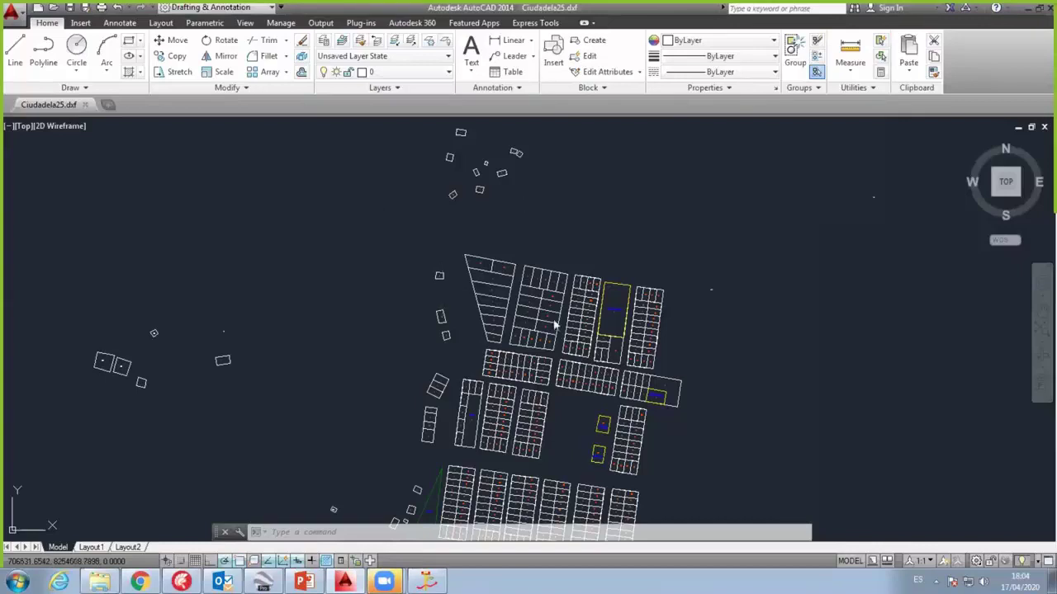
Step: Zoom in and out around the Ciudadela25 site plan to inspect the blocks and lots
{"action": "scroll", "coordinate": [472, 289], "scroll_direction": "down", "scroll_amount": 5}
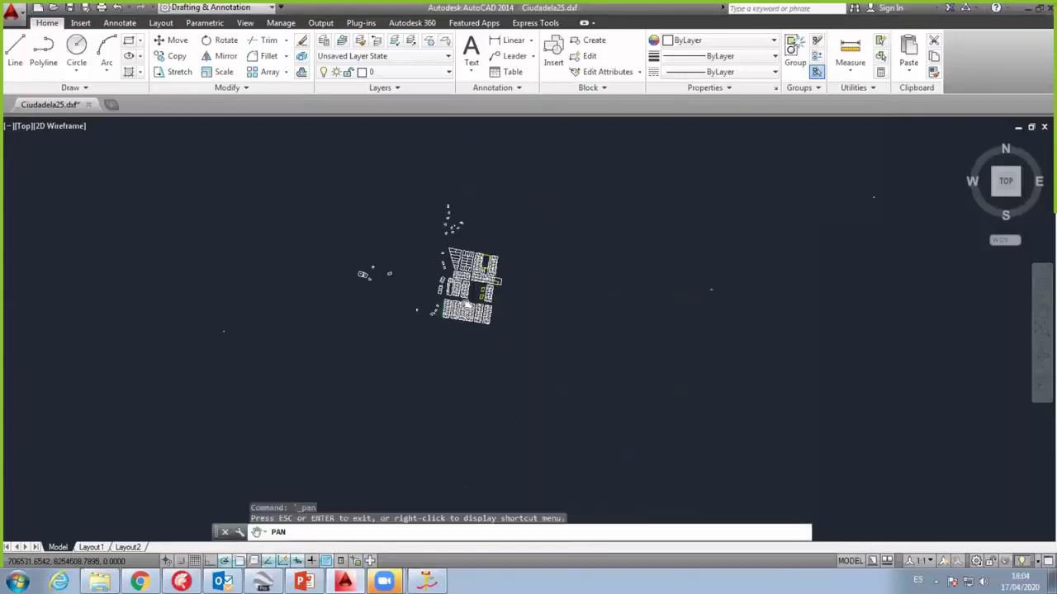
{"action": "scroll", "coordinate": [470, 297], "scroll_direction": "up", "scroll_amount": 3}
{"action": "scroll", "coordinate": [468, 327], "scroll_direction": "down", "scroll_amount": 2}
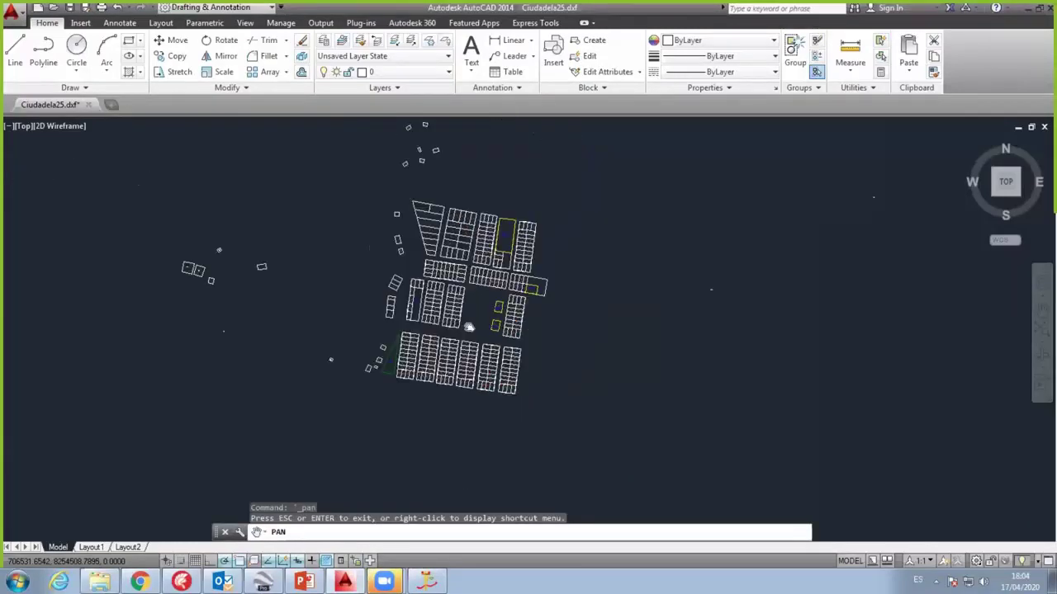
{"action": "scroll", "coordinate": [475, 314], "scroll_direction": "up", "scroll_amount": 4}
{"action": "scroll", "coordinate": [484, 292], "scroll_direction": "down", "scroll_amount": 2}
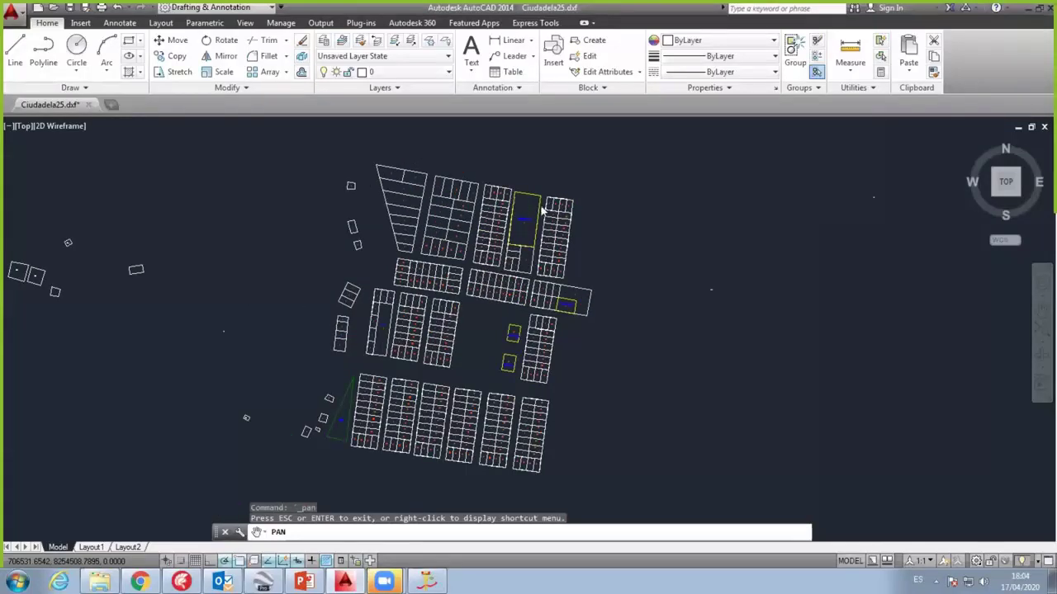
{"action": "scroll", "coordinate": [482, 277], "scroll_direction": "down", "scroll_amount": 2}
{"action": "key", "text": "Escape"}
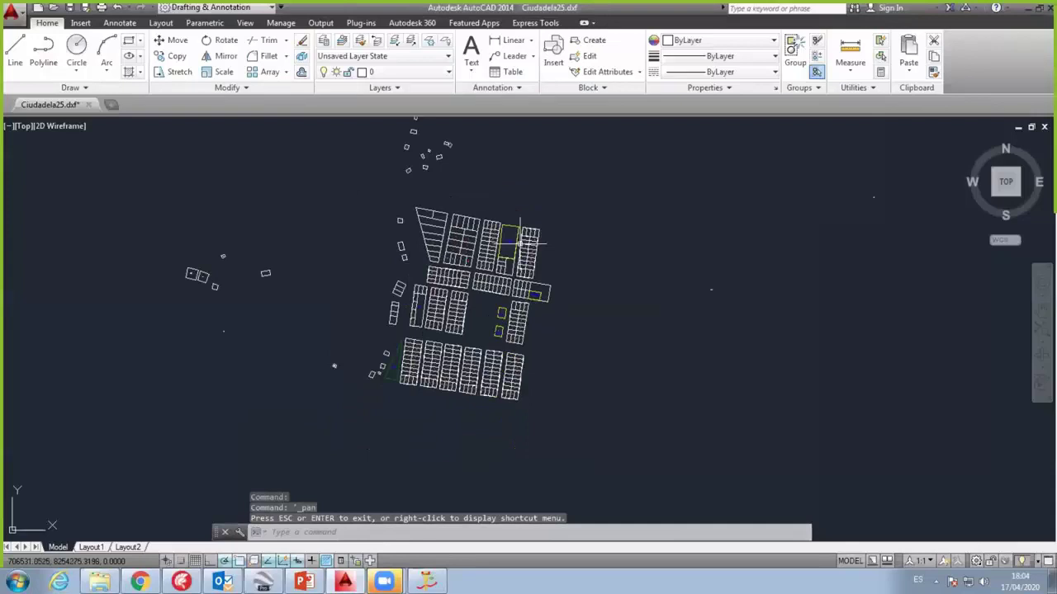
Step: Start Save As for Ciudadela25.dwg in the DIRED-CAD folder
{"action": "left_click", "coordinate": [16, 13]}
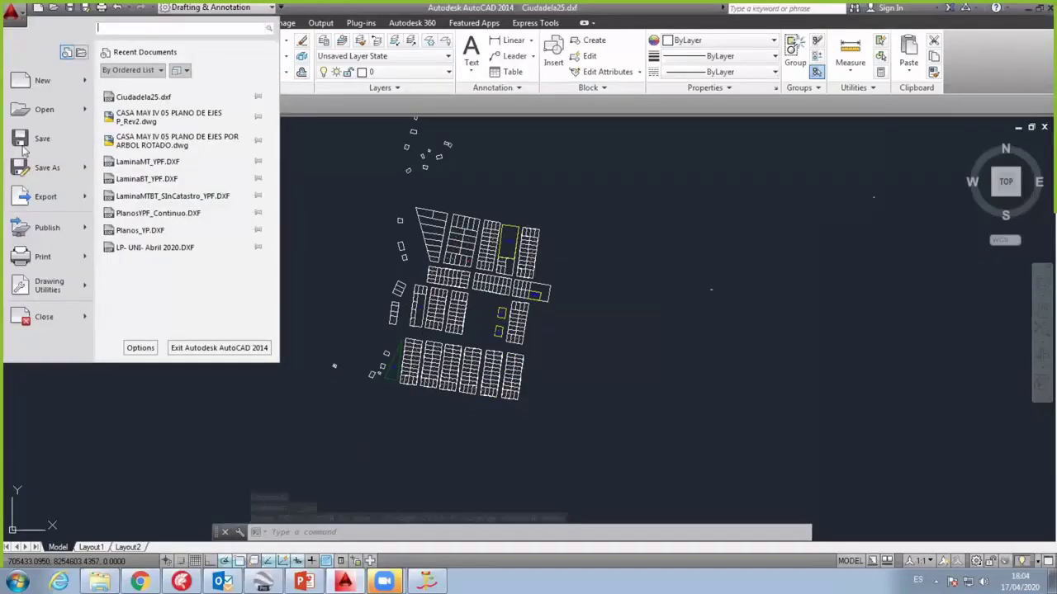
{"action": "key", "text": "Escape"}
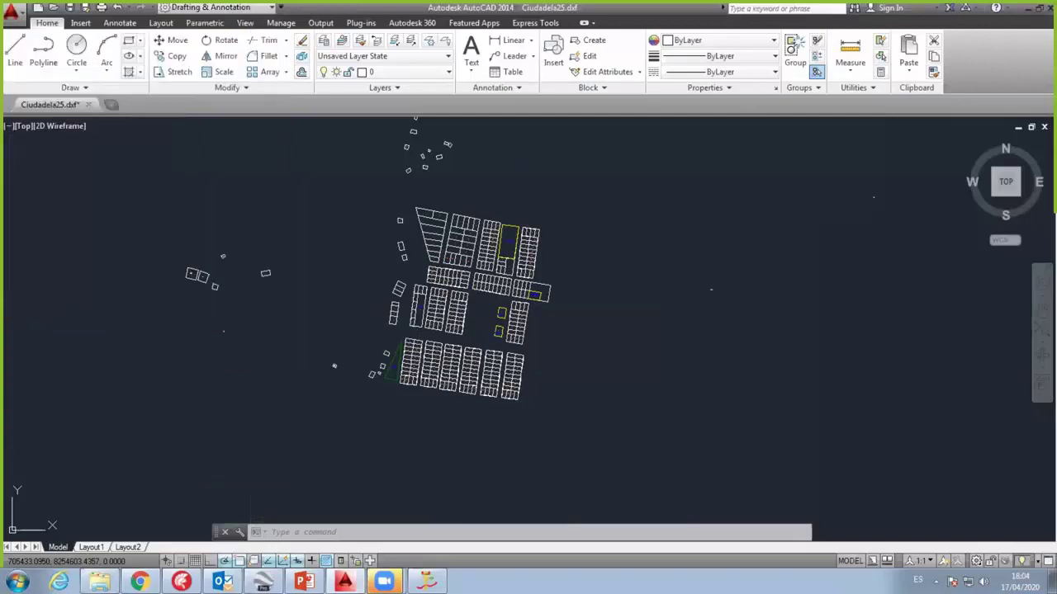
{"action": "left_click", "coordinate": [546, 437]}
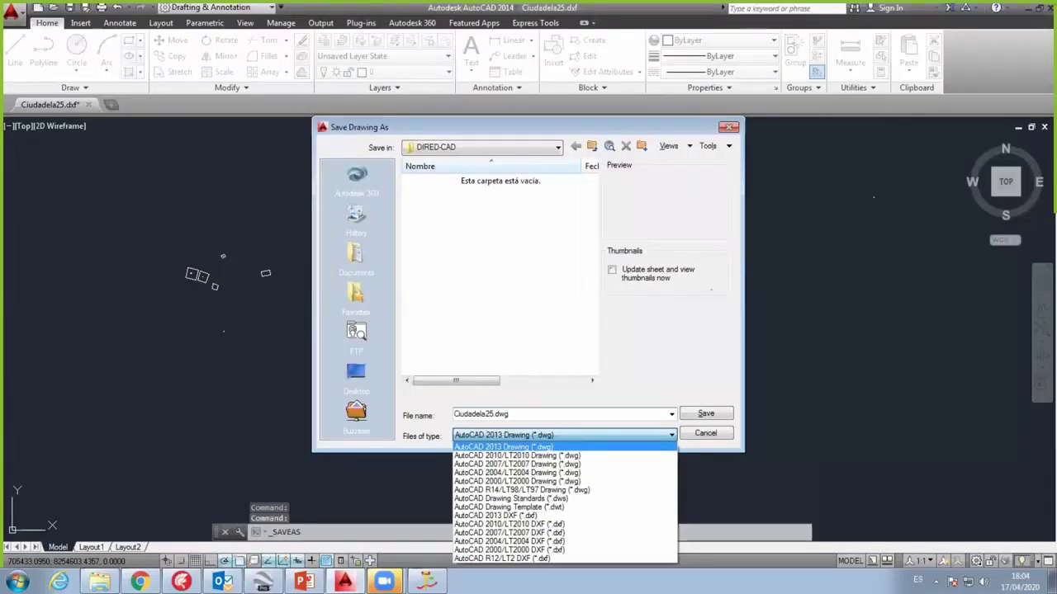
Step: Save the drawing as an AutoCAD 2010 DXF named Ejemplo_Ciudadela, then quit AutoCAD
{"action": "left_click", "coordinate": [508, 525]}
{"action": "type", "text": "Ejemplo_"}
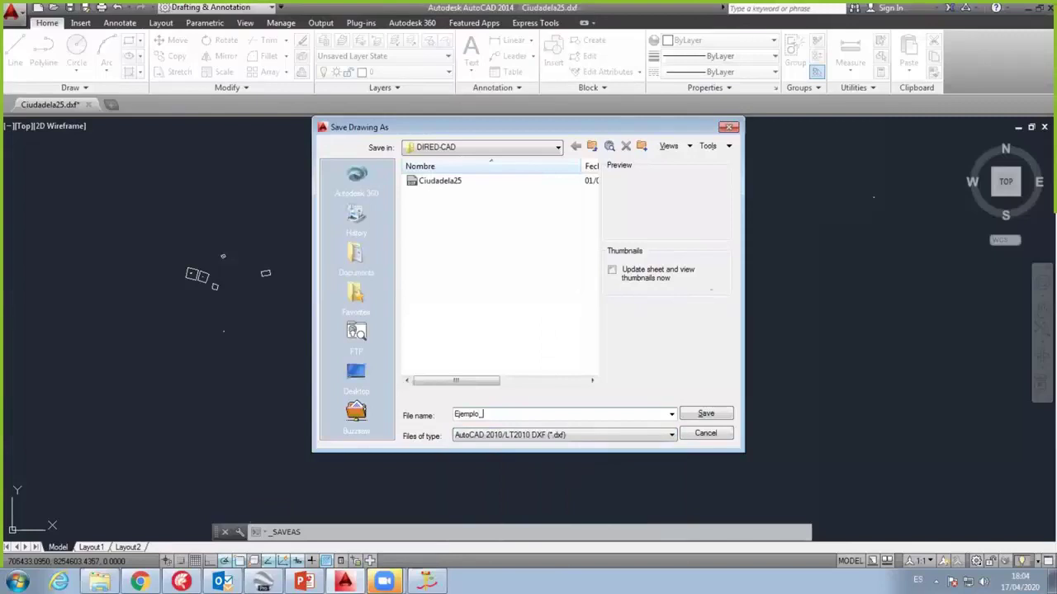
{"action": "type", "text": "Ciudadela"}
{"action": "left_click", "coordinate": [708, 414]}
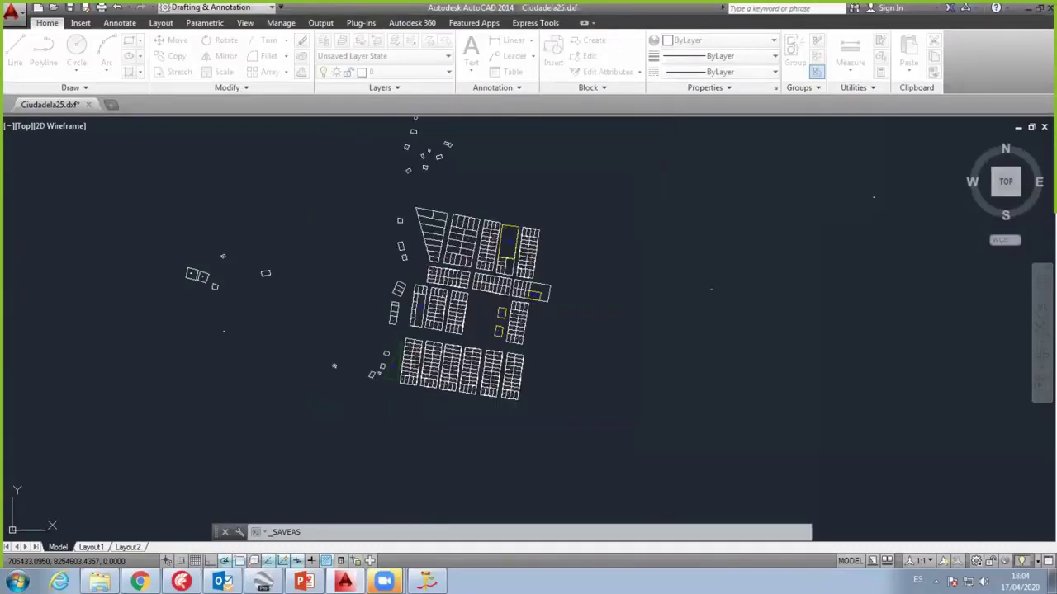
{"action": "key", "text": "ctrl+q"}
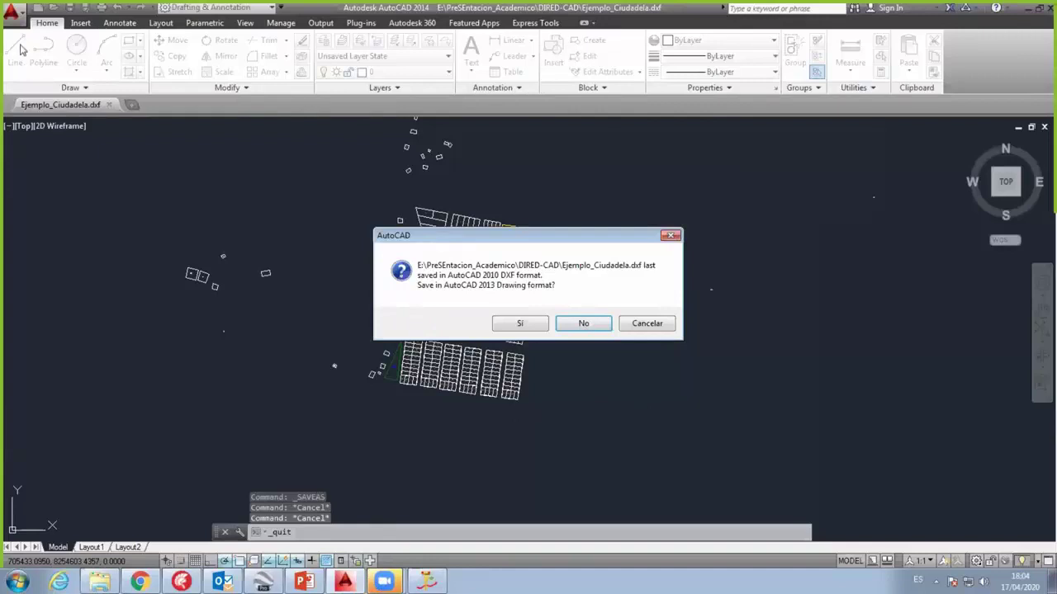
{"action": "key", "text": "Return"}
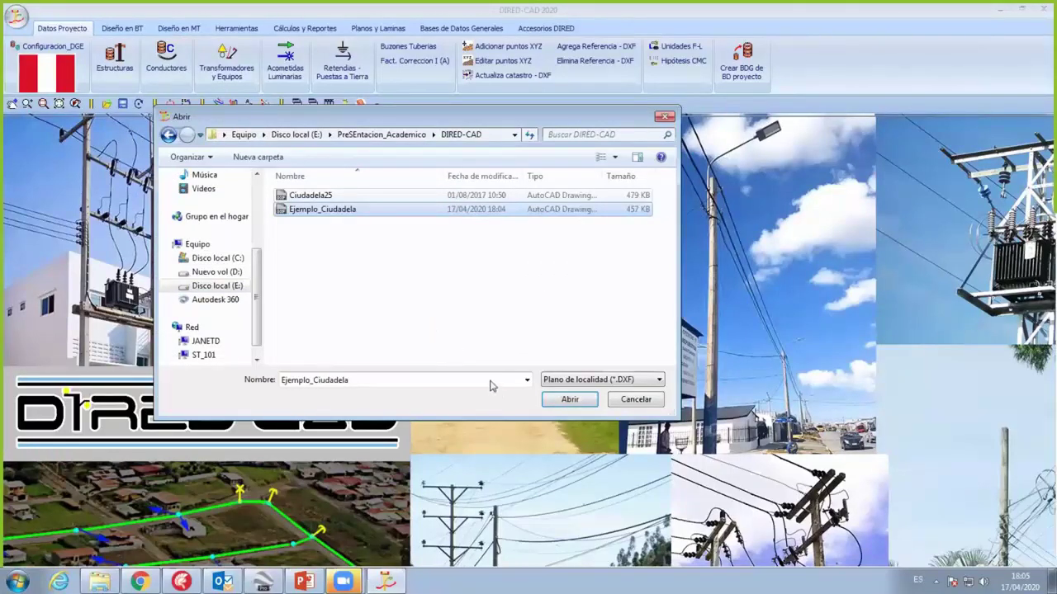
Step: Answer the save prompt and load Ejemplo_Ciudadela.DXF as the project drawing
{"action": "key", "text": "Return"}
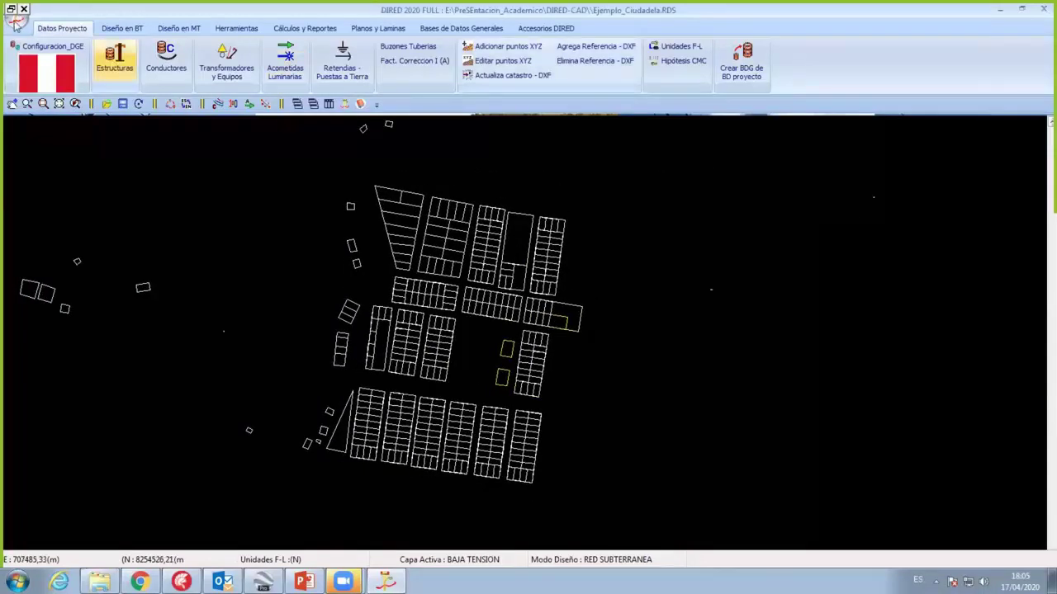
Step: Close the Ejemplo_Ciudadela project, answering the save-before-closing warning
{"action": "key", "text": "alt+f"}
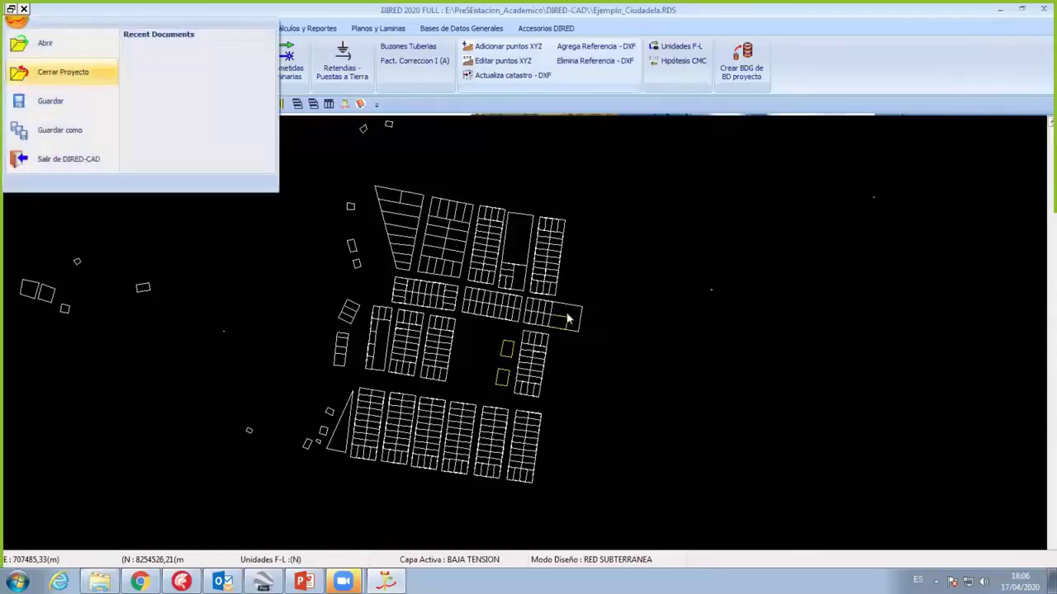
{"action": "key", "text": "Return"}
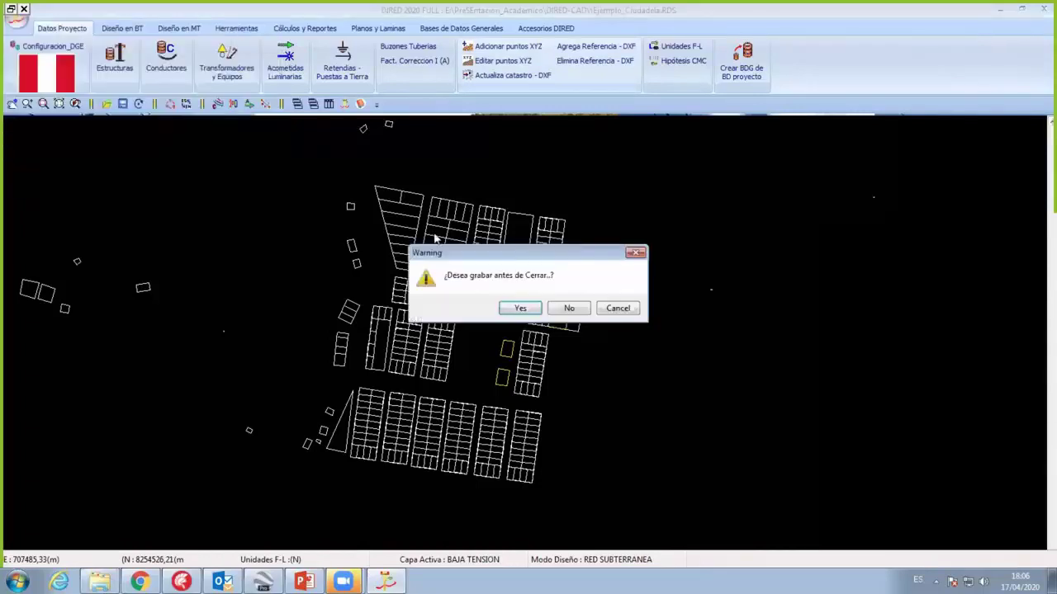
{"action": "key", "text": "Return"}
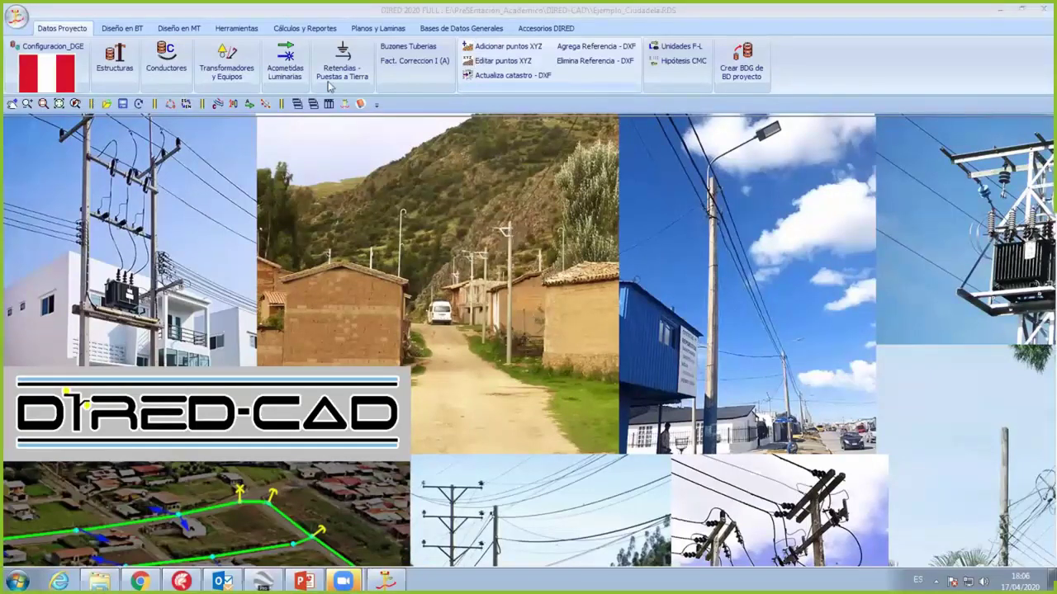
{"action": "scroll", "coordinate": [165, 57], "scroll_direction": "down", "scroll_amount": 6}
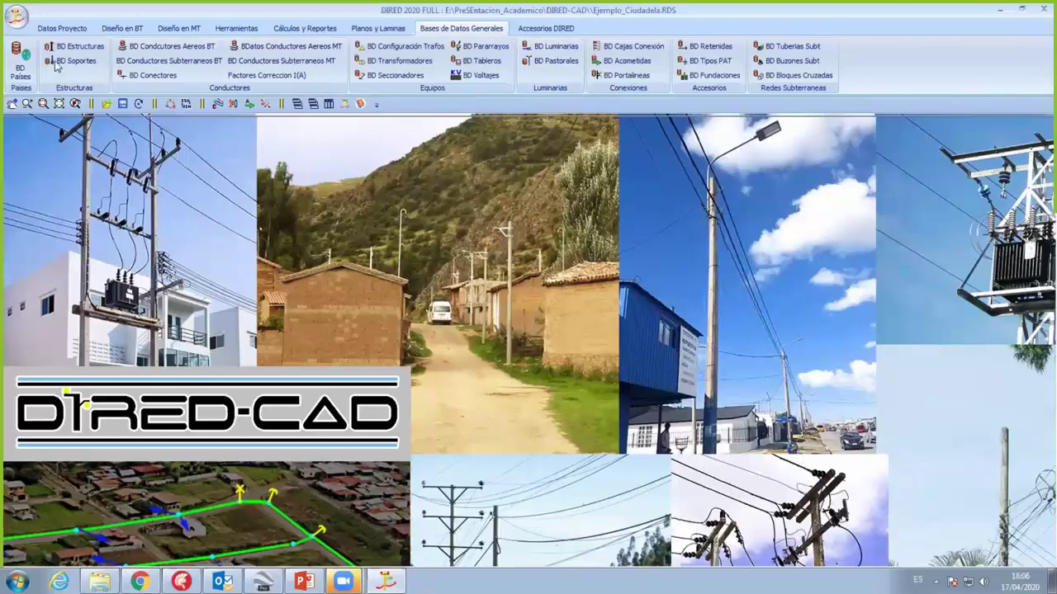
{"action": "left_click", "coordinate": [63, 31]}
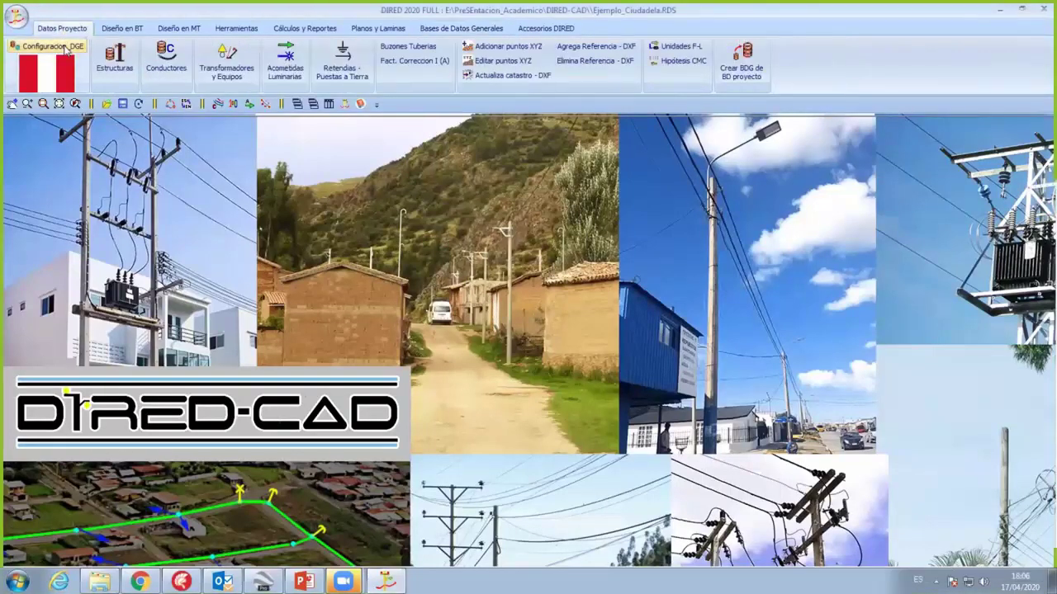
Step: Load Configuracion_DGE.cfg, check its Datos Omision BT database path, and close the dialog
{"action": "left_click", "coordinate": [65, 49]}
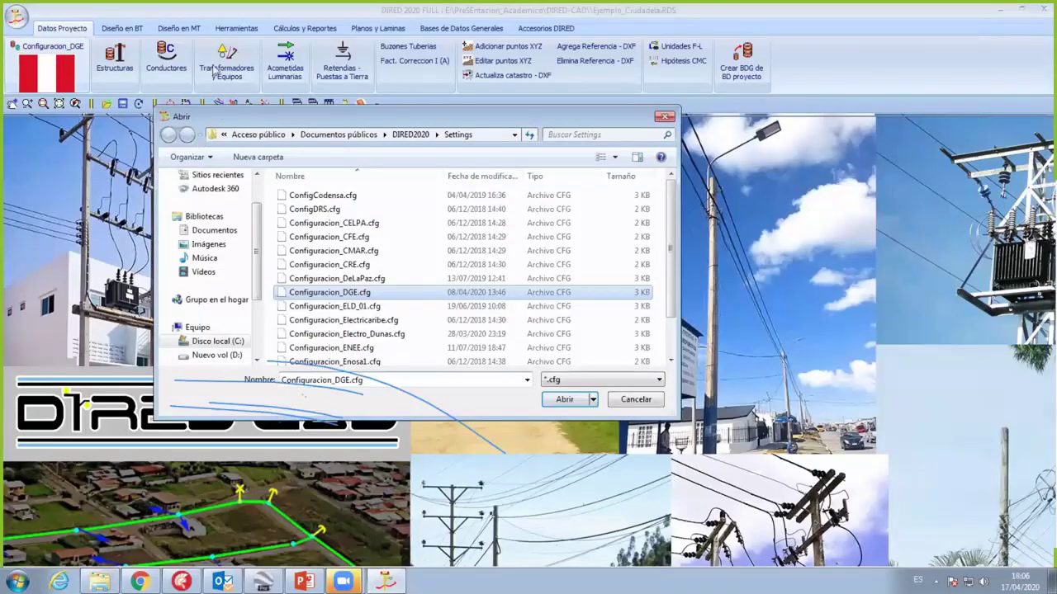
{"action": "key", "text": "Return"}
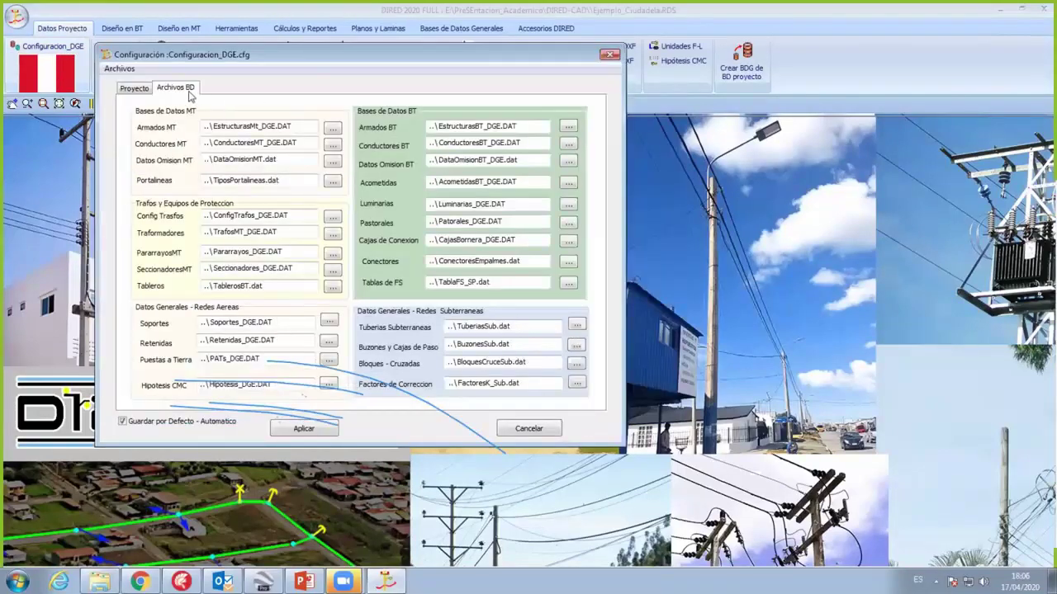
{"action": "key", "text": "ctrl+Tab"}
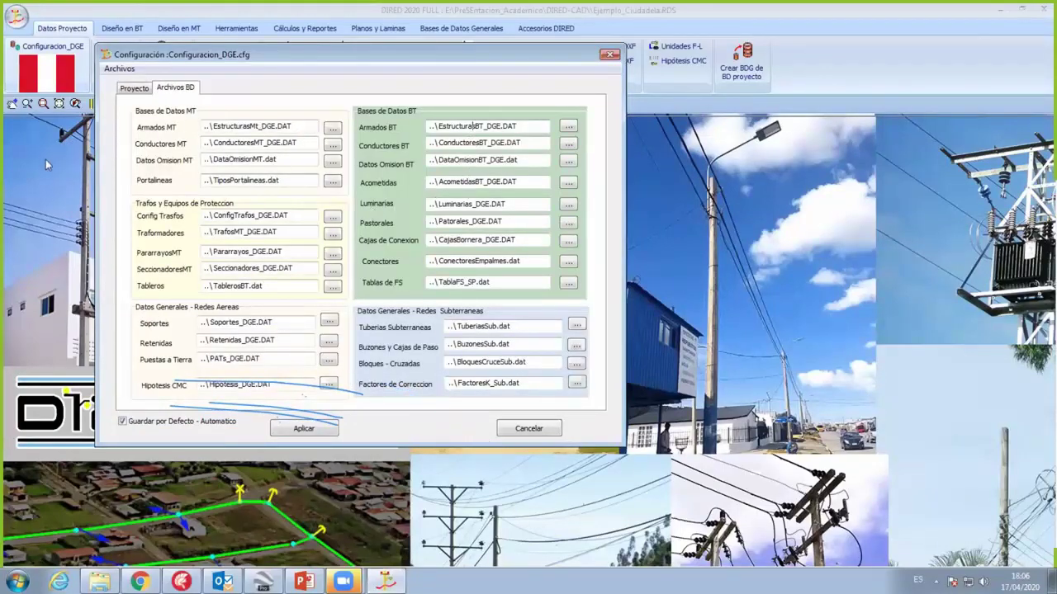
{"action": "type", "text": "s"}
{"action": "left_click", "coordinate": [471, 159]}
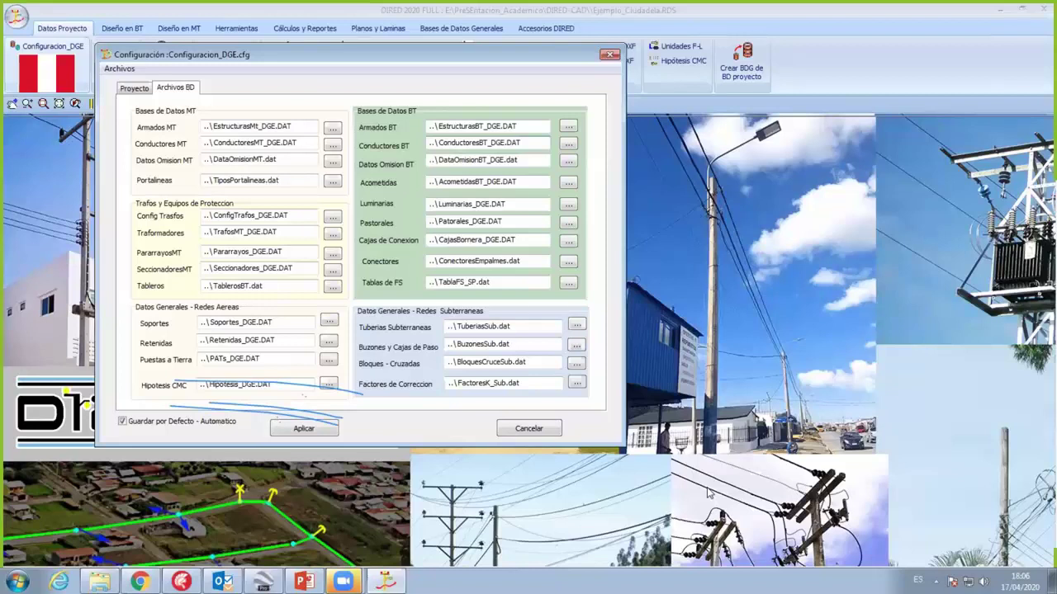
{"action": "left_click", "coordinate": [708, 494]}
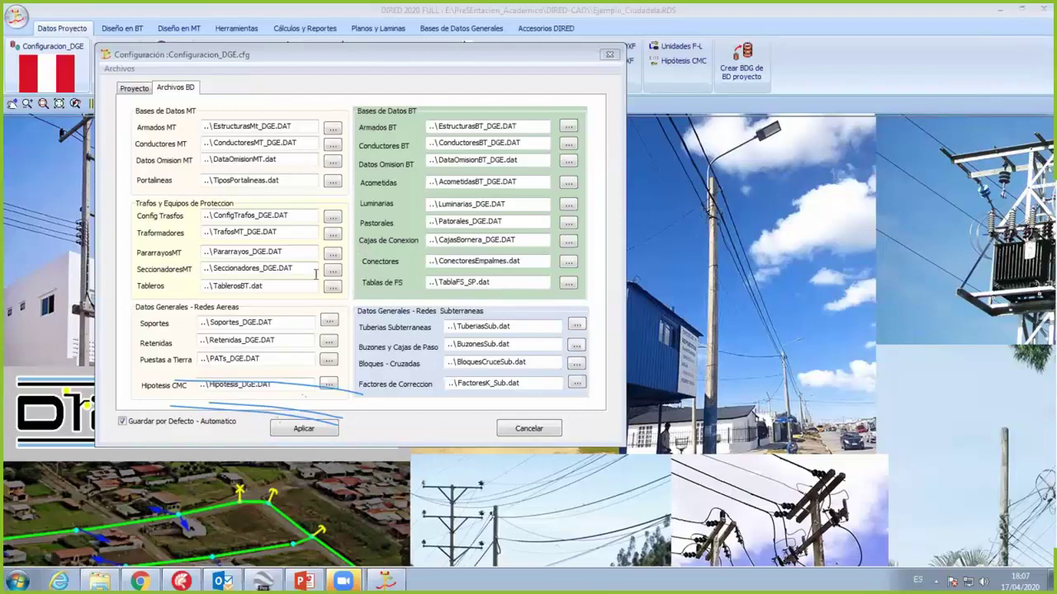
{"action": "left_click", "coordinate": [519, 430]}
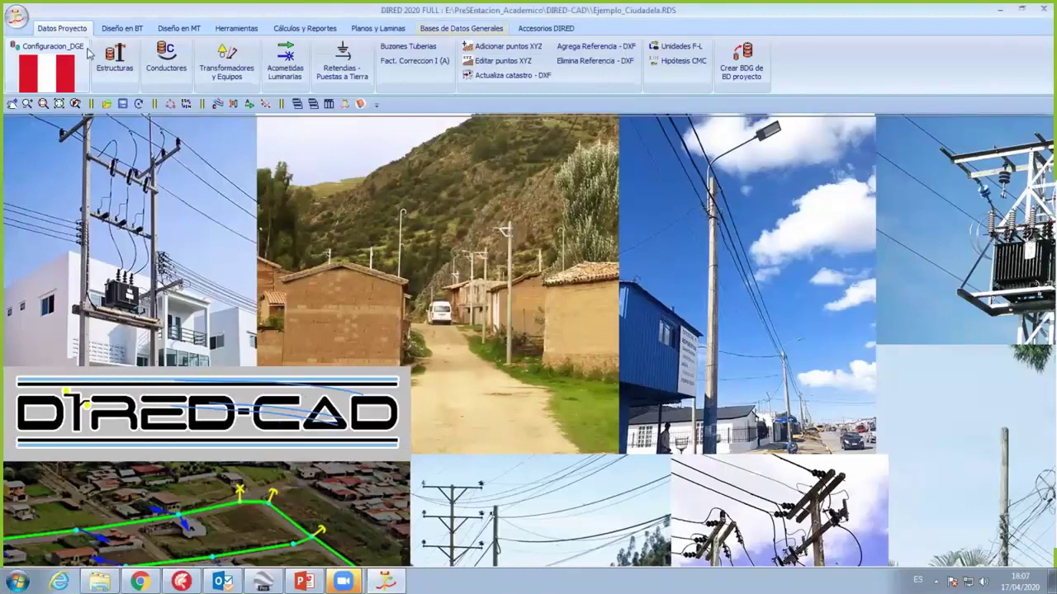
Step: Open the armados structures database and load the LP structures table
{"action": "left_click", "coordinate": [86, 48]}
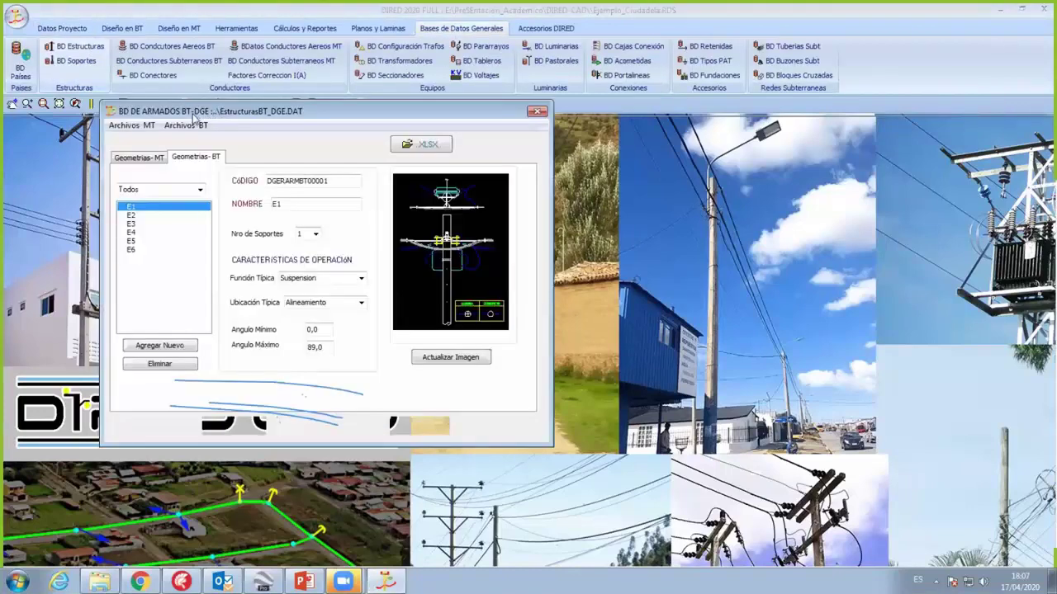
{"action": "left_click", "coordinate": [201, 123]}
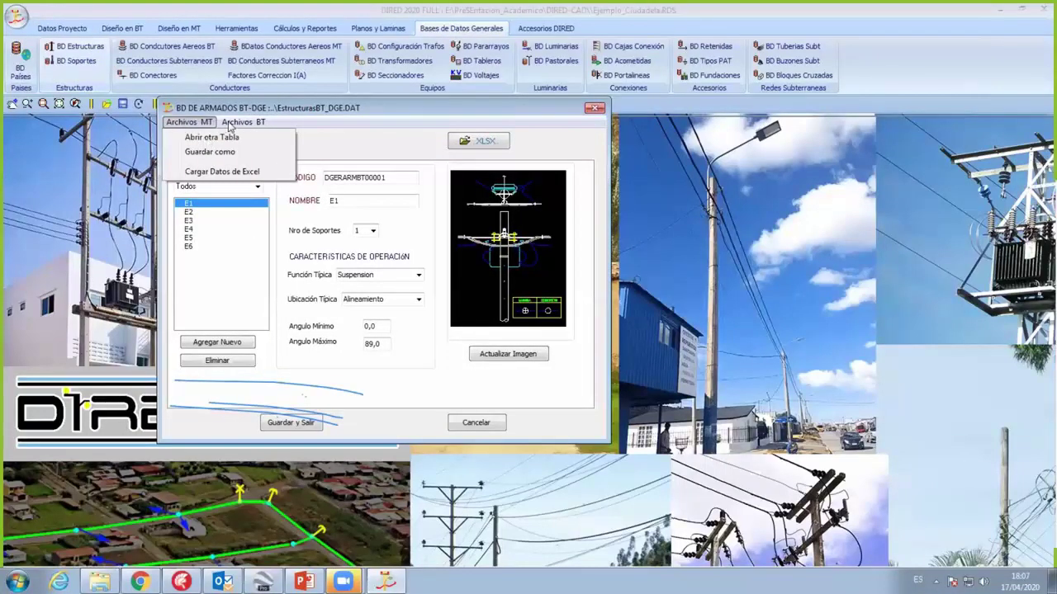
{"action": "left_click", "coordinate": [216, 170]}
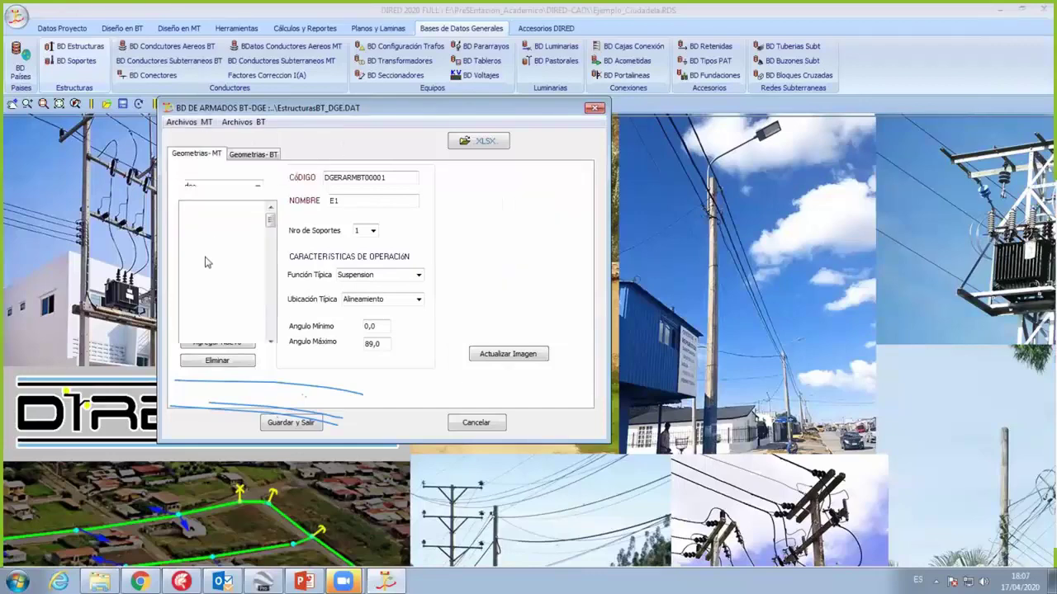
{"action": "left_click", "coordinate": [206, 276]}
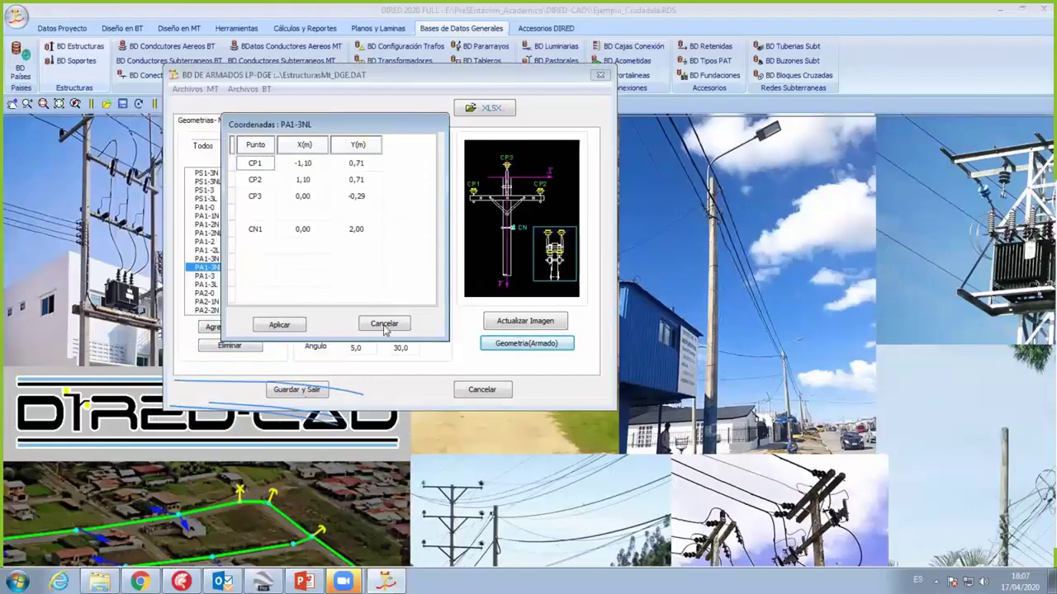
Step: Load the EstructurasMT_CRE.DAT medium-voltage structures table
{"action": "left_click", "coordinate": [207, 92]}
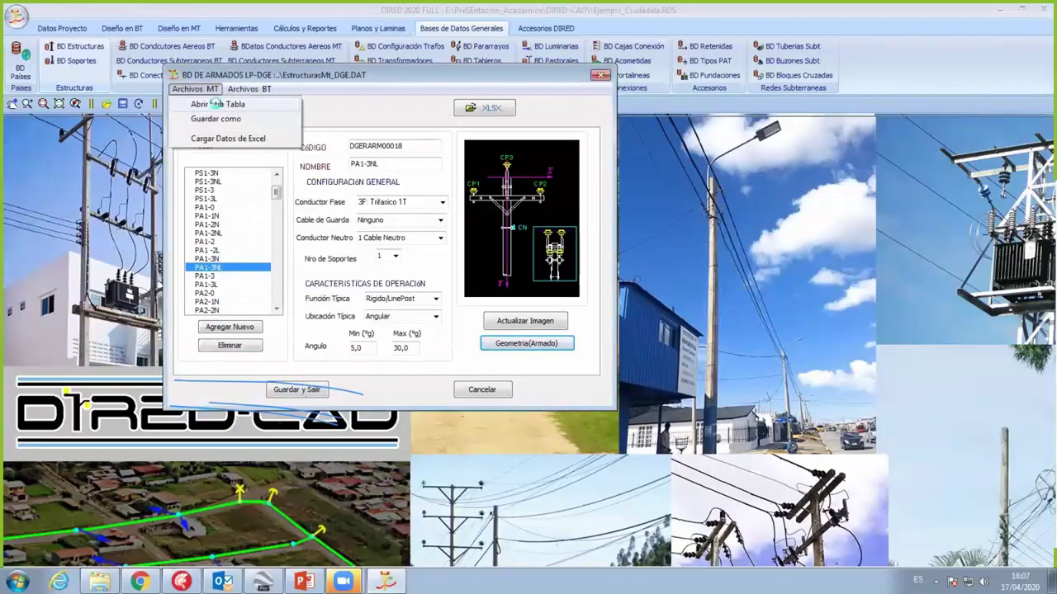
{"action": "key", "text": "Return"}
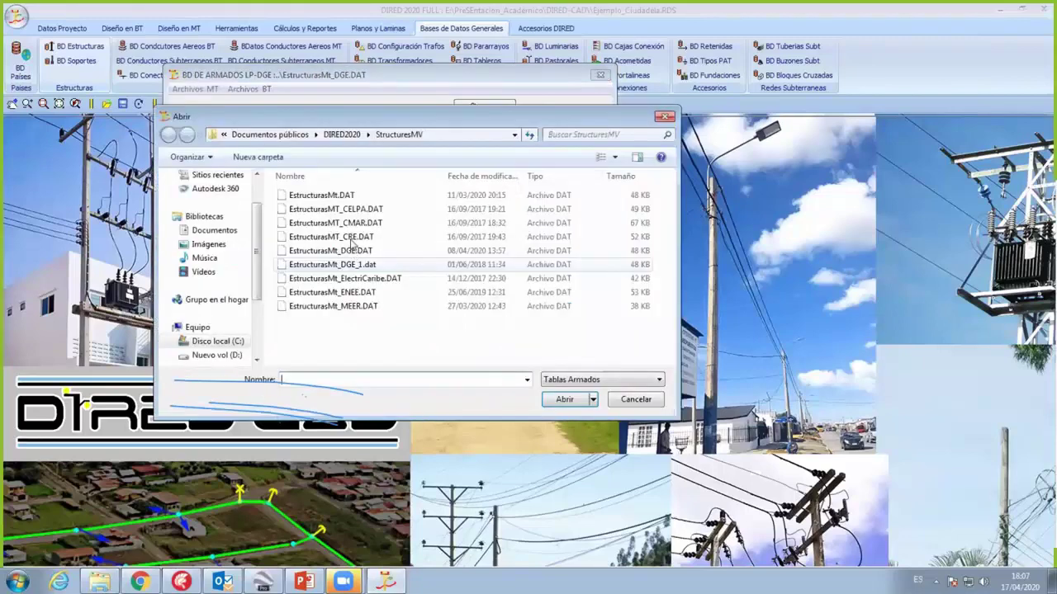
{"action": "left_click", "coordinate": [355, 237]}
{"action": "key", "text": "Return"}
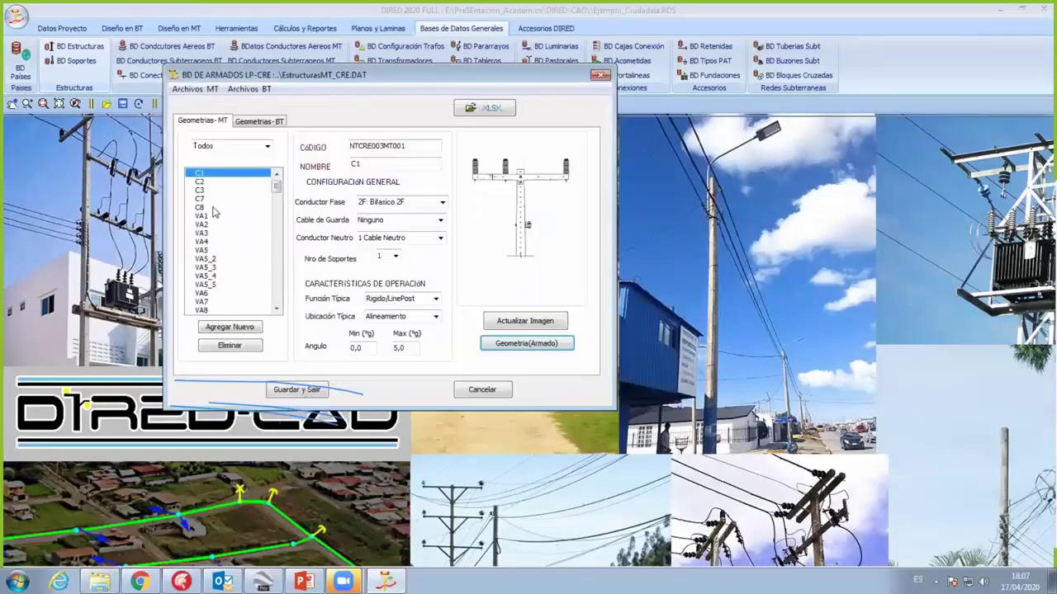
{"action": "left_click", "coordinate": [213, 213]}
Step: Browse the VA4, VA5_5, VA5_2, VA5, VA1, VA5_4 and VC1 structure details
{"action": "left_click", "coordinate": [210, 241]}
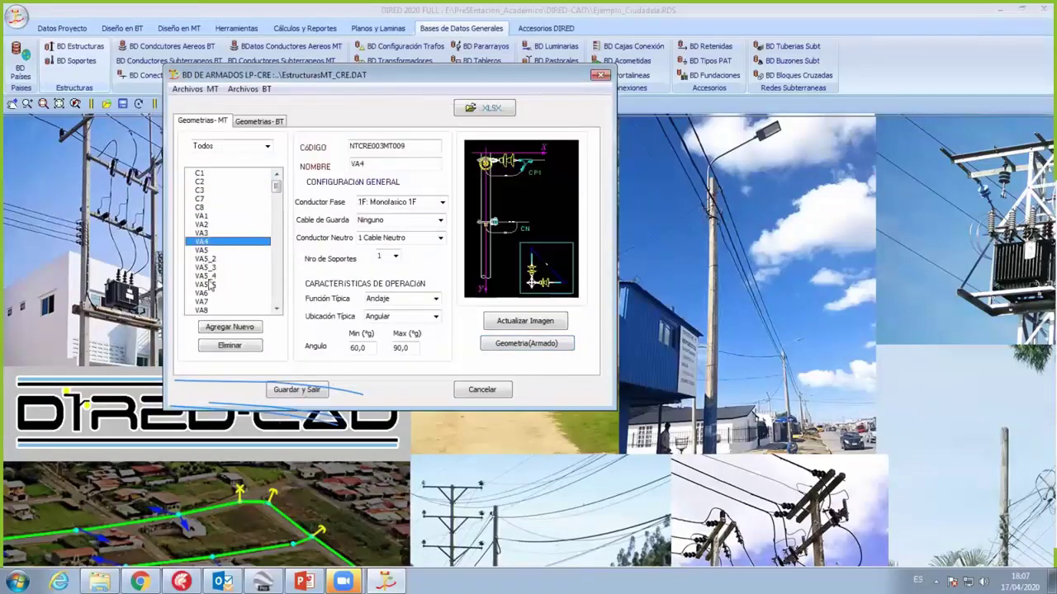
{"action": "left_click", "coordinate": [208, 284]}
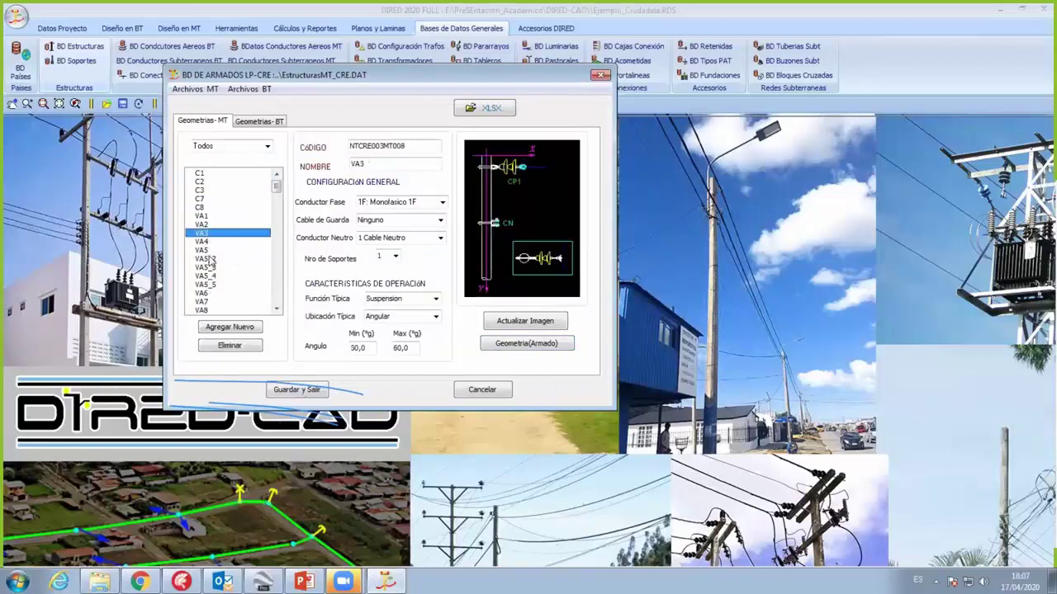
{"action": "left_click", "coordinate": [207, 249]}
{"action": "left_click", "coordinate": [207, 258]}
{"action": "left_click", "coordinate": [203, 250]}
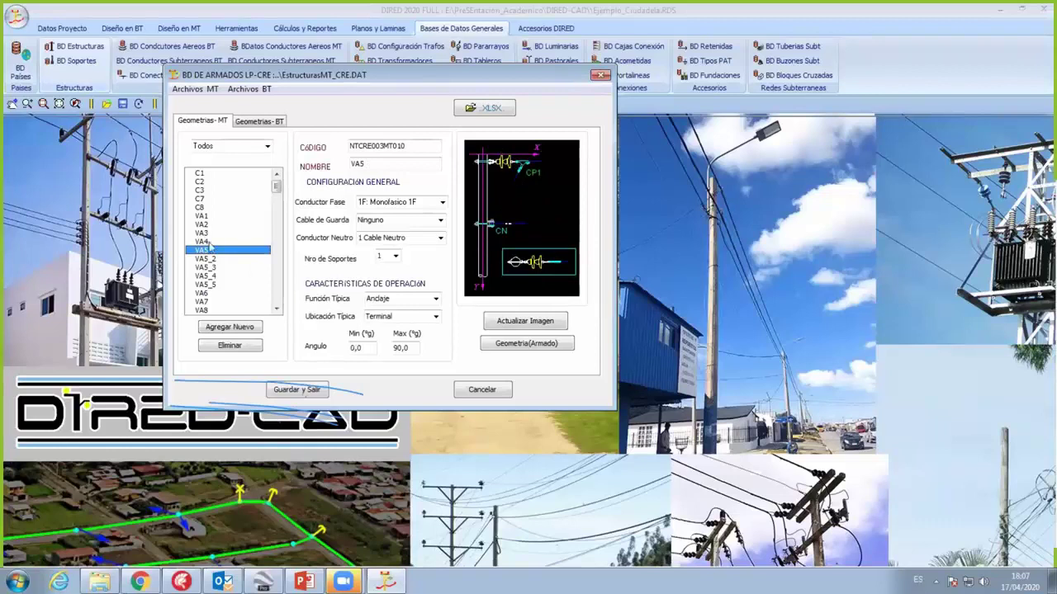
{"action": "left_click", "coordinate": [200, 218]}
{"action": "left_click", "coordinate": [203, 277]}
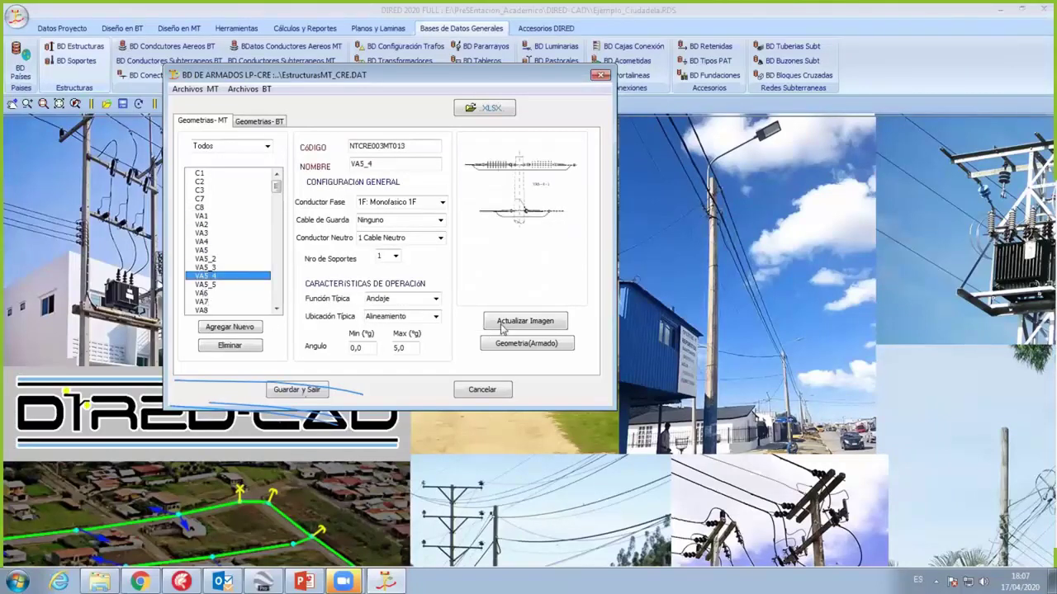
{"action": "left_click", "coordinate": [536, 350]}
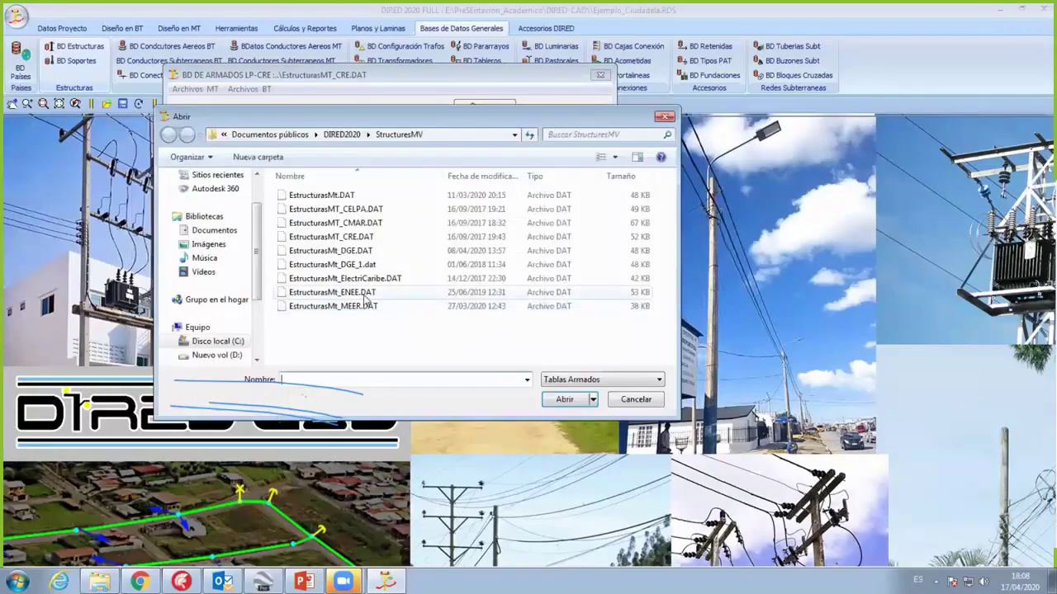
Step: Load EstructurasMt_ENEE.DAT and browse the ER-III structures down to ER-III-6
{"action": "left_click", "coordinate": [332, 292]}
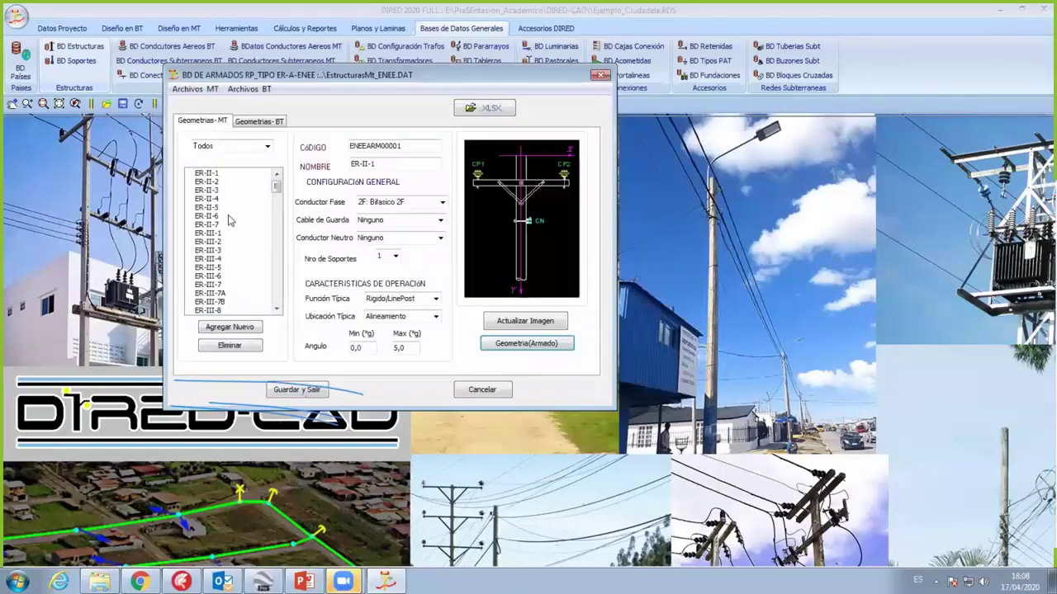
{"action": "left_click", "coordinate": [564, 399]}
{"action": "left_click", "coordinate": [211, 216]}
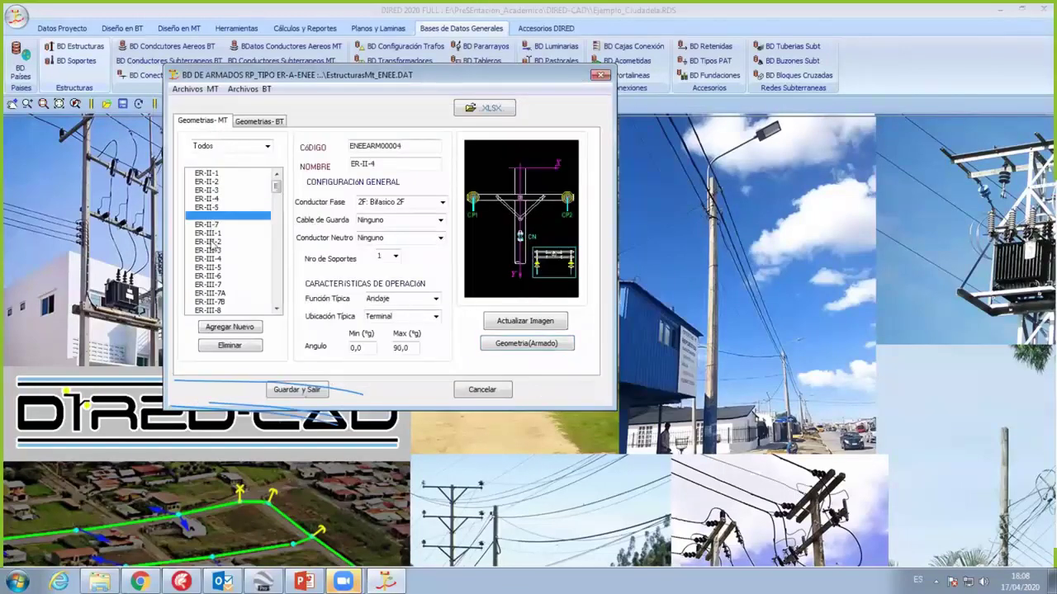
{"action": "left_click", "coordinate": [211, 247]}
{"action": "left_click", "coordinate": [212, 258]}
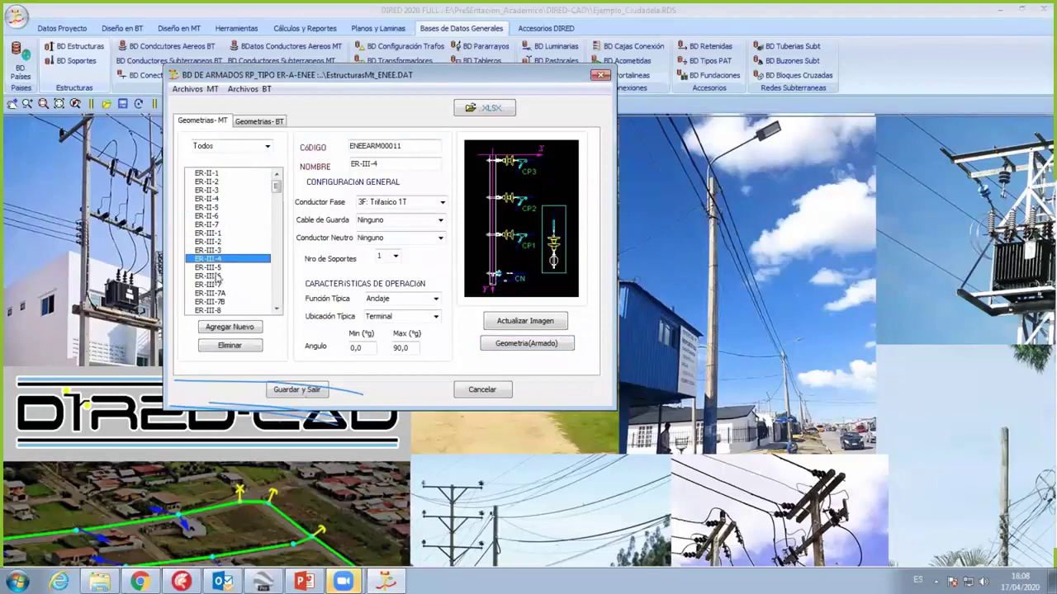
{"action": "key", "text": "Down"}
{"action": "key", "text": "Down"}
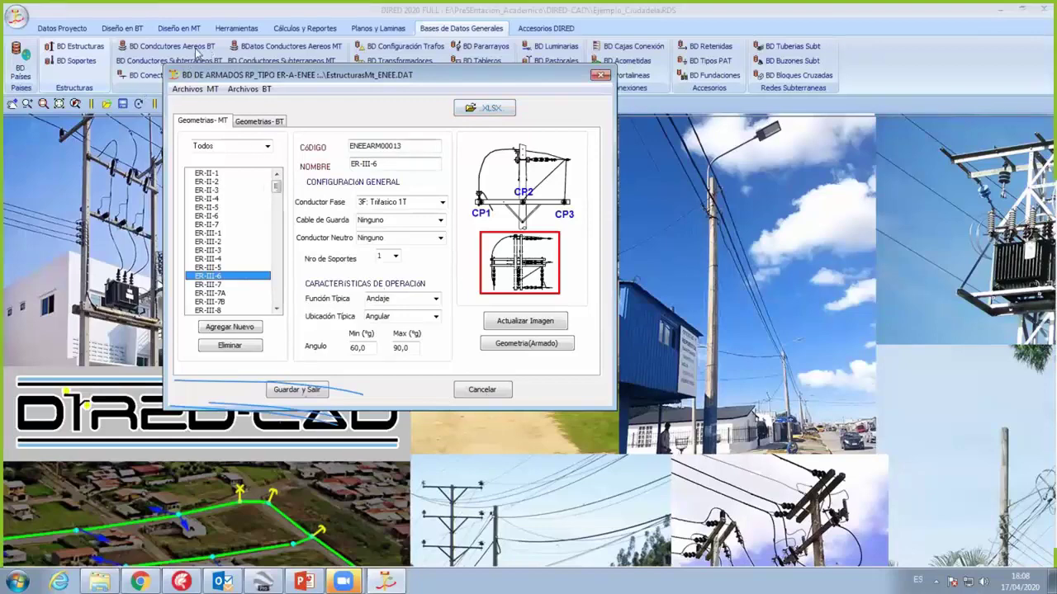
Step: Close the structures database, open the transformer database, and load TrafosMT_MEER.DAT
{"action": "key", "text": "Escape"}
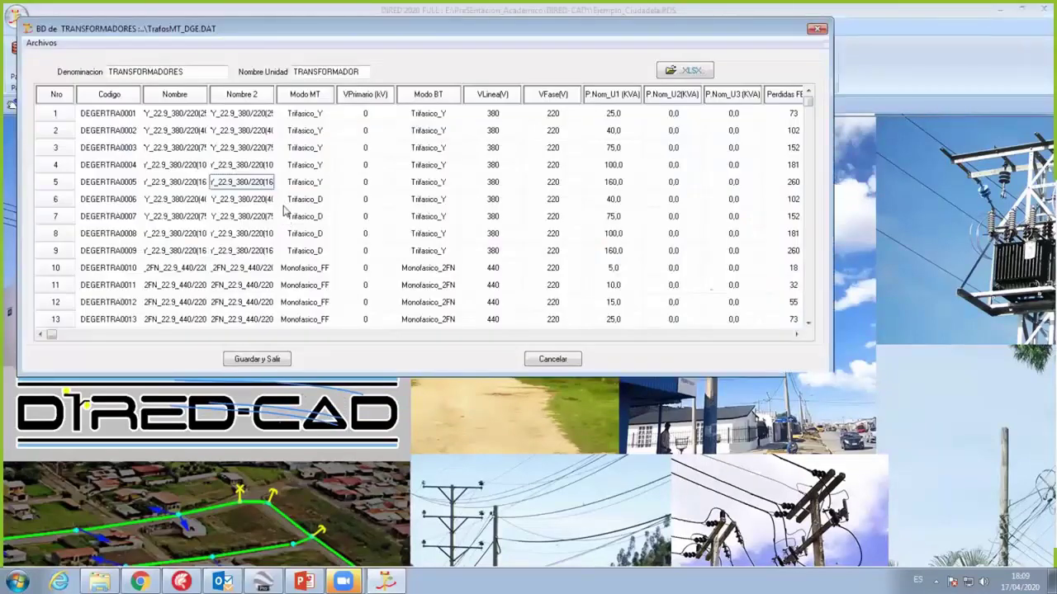
{"action": "key", "text": "Up"}
{"action": "key", "text": "Up"}
{"action": "key", "text": "Up"}
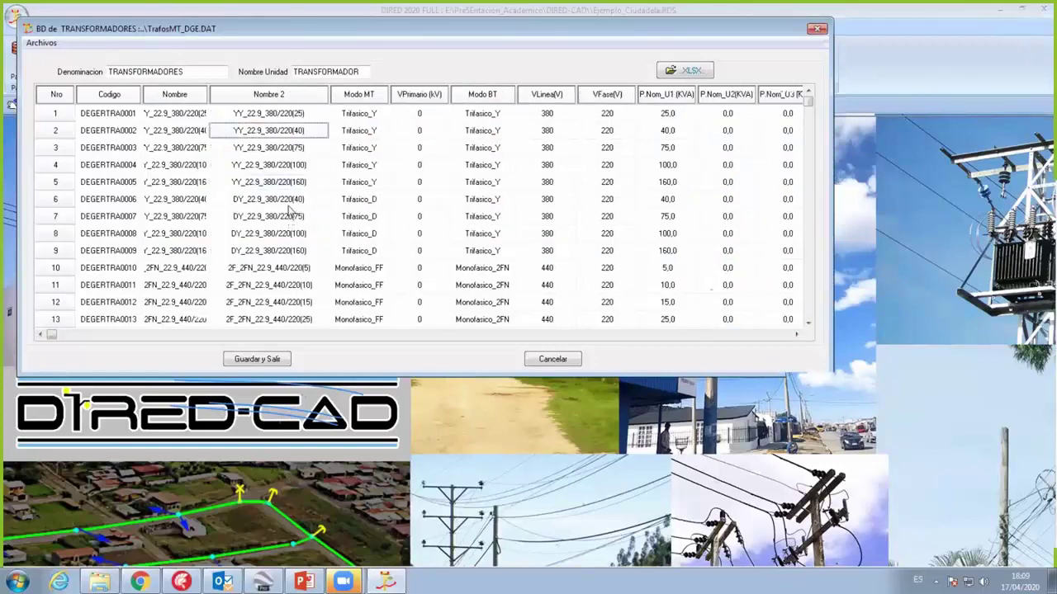
{"action": "key", "text": "Down"}
{"action": "key", "text": "Down"}
{"action": "key", "text": "Down"}
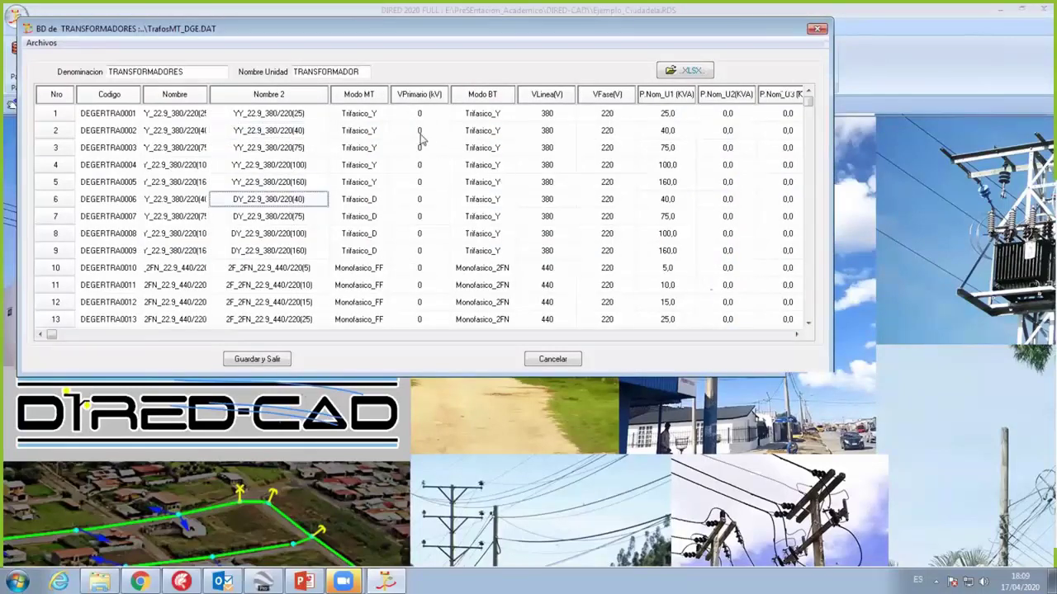
{"action": "left_click", "coordinate": [419, 113]}
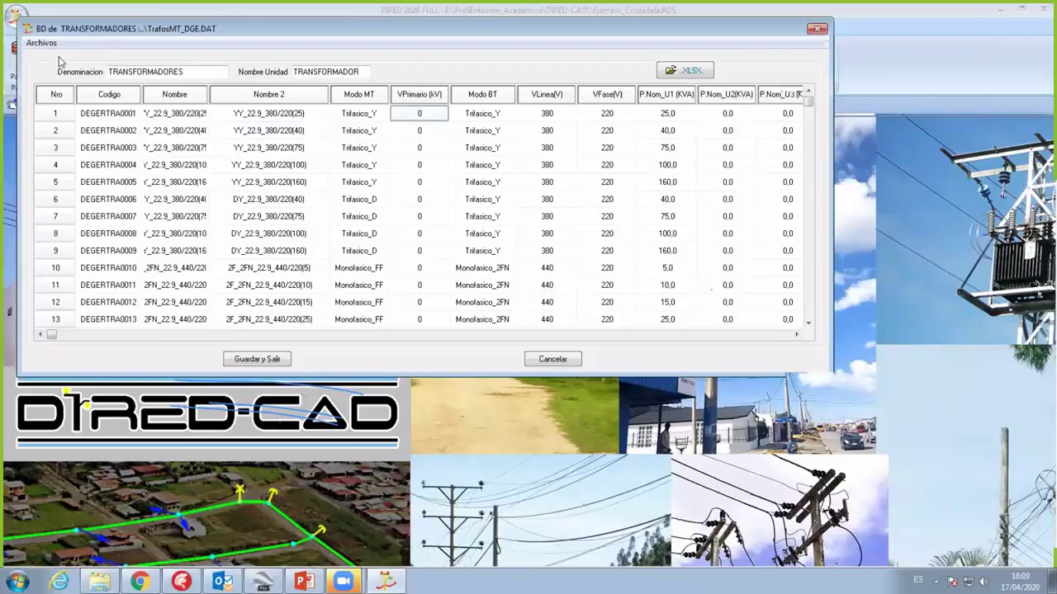
{"action": "double_click", "coordinate": [154, 137]}
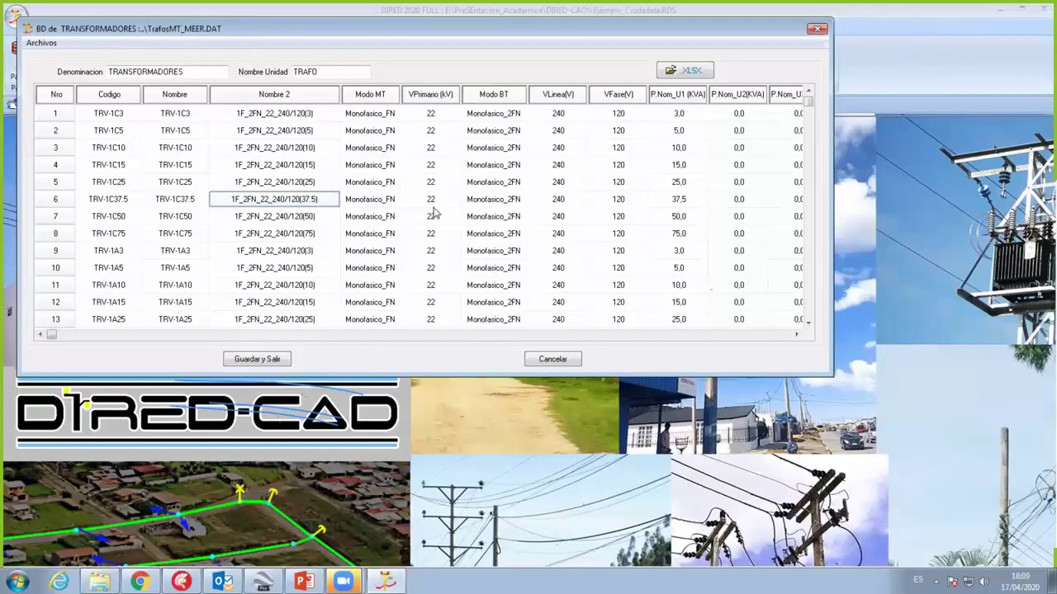
Step: Browse the MEER transformer rows, cancel without saving, and show the Datos Proyecto tools
{"action": "key", "text": "Page_Down"}
{"action": "key", "text": "Page_Down"}
{"action": "key", "text": "Page_Down"}
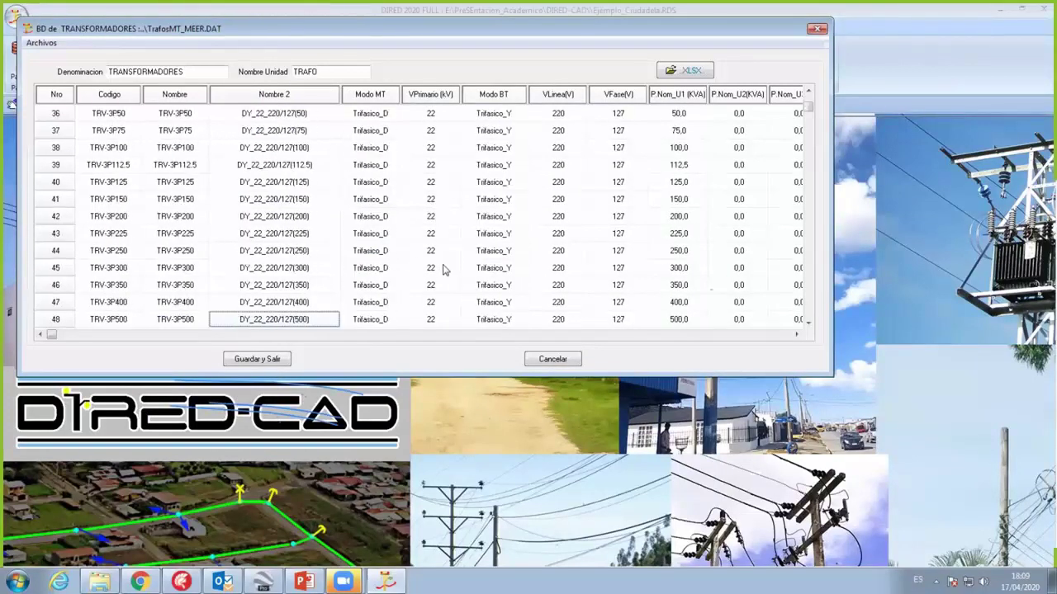
{"action": "key", "text": "Down"}
{"action": "key", "text": "Down"}
{"action": "key", "text": "Down"}
{"action": "key", "text": "Page_Down"}
{"action": "key", "text": "Page_Down"}
{"action": "key", "text": "Page_Down"}
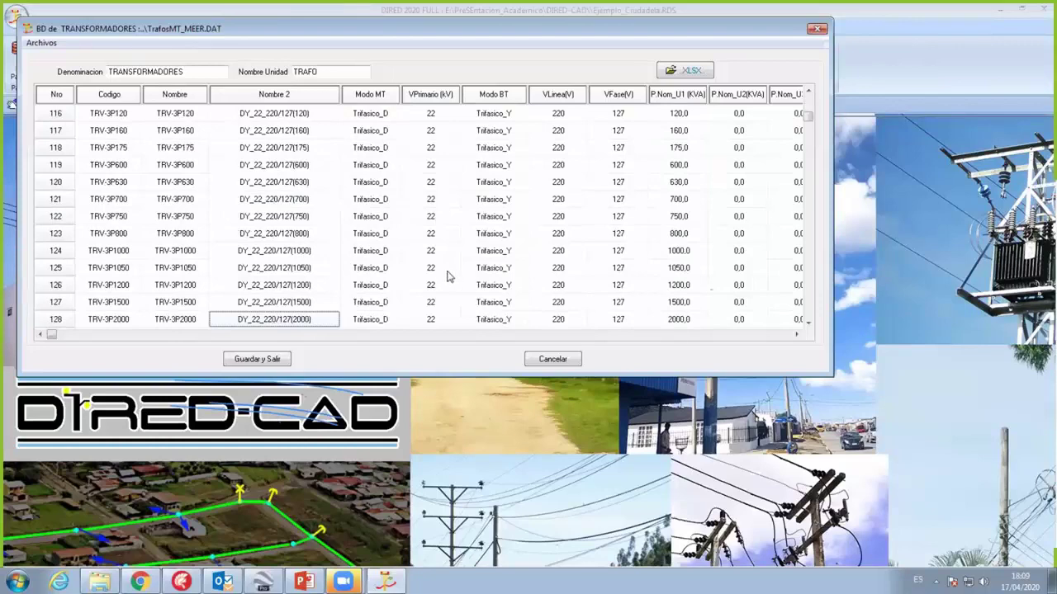
{"action": "key", "text": "Page_Down"}
{"action": "key", "text": "Page_Down"}
{"action": "key", "text": "Page_Down"}
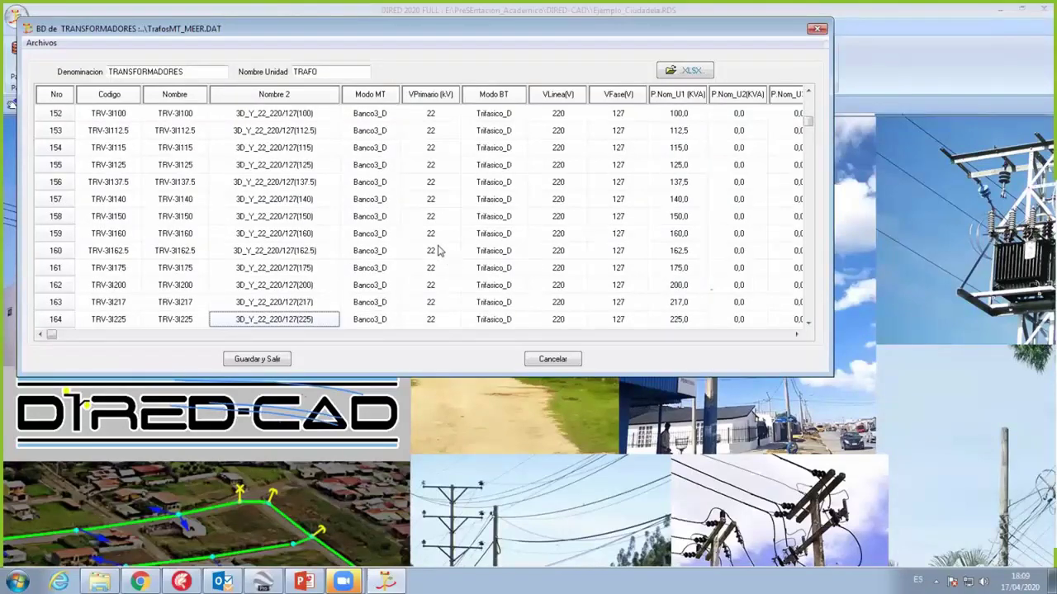
{"action": "scroll", "coordinate": [437, 250], "scroll_direction": "down", "scroll_amount": 20}
{"action": "left_click", "coordinate": [438, 251]}
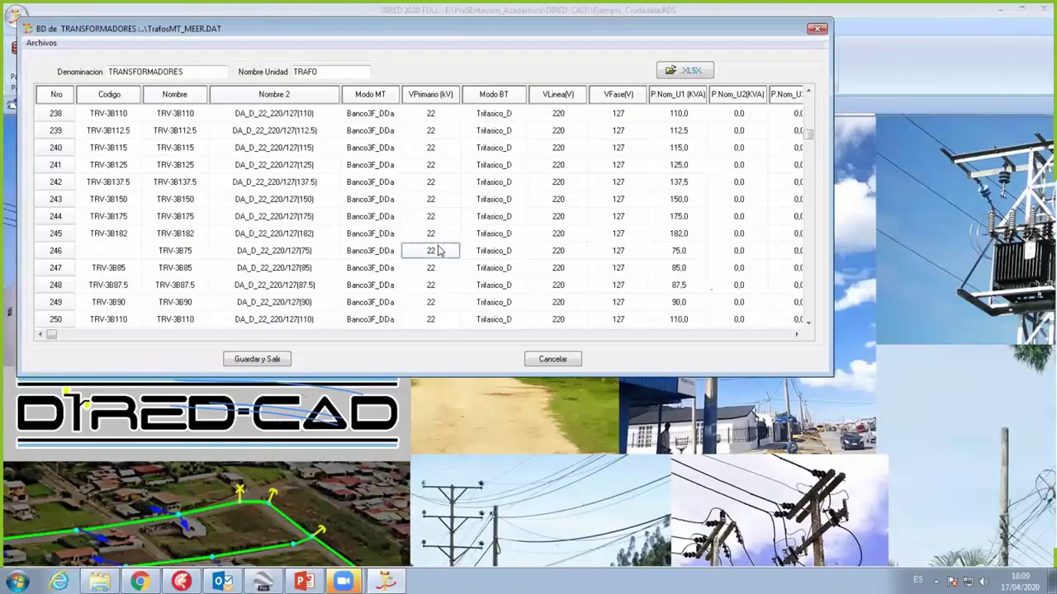
{"action": "scroll", "coordinate": [439, 250], "scroll_direction": "down", "scroll_amount": 20}
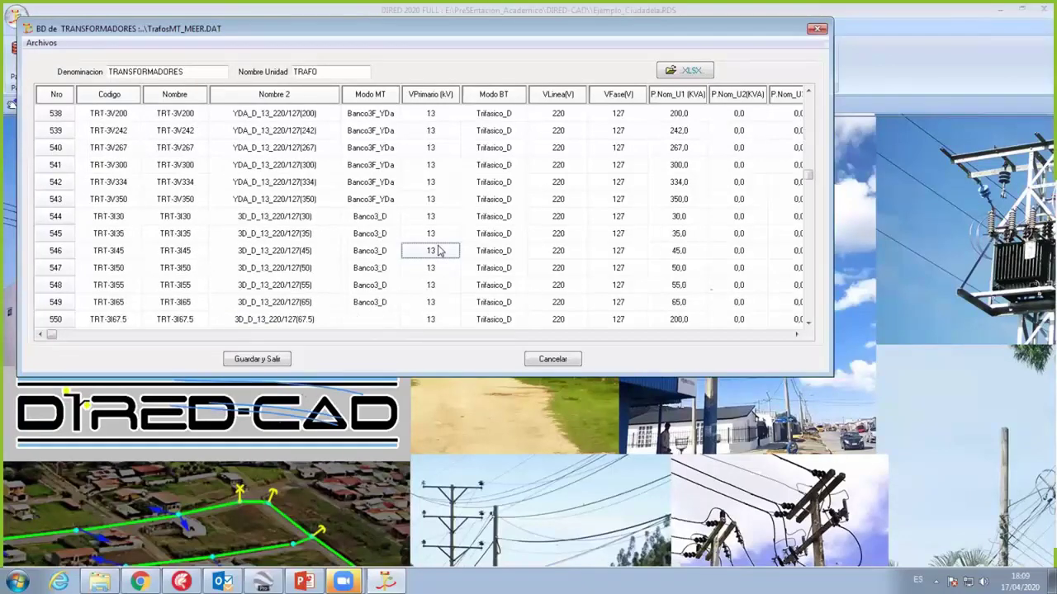
{"action": "scroll", "coordinate": [439, 250], "scroll_direction": "down", "scroll_amount": 9}
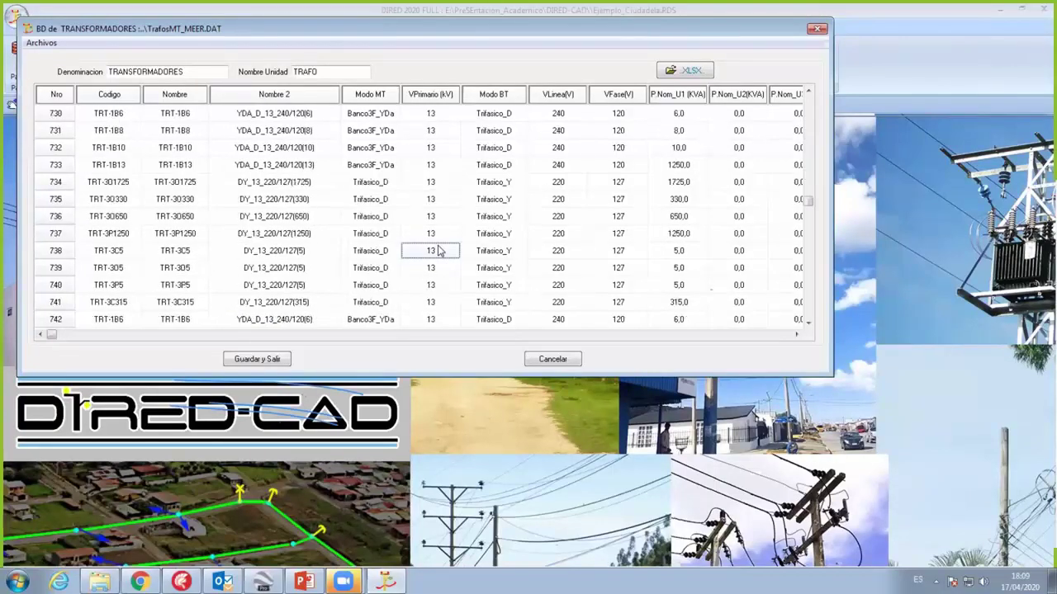
{"action": "scroll", "coordinate": [438, 250], "scroll_direction": "down", "scroll_amount": 9}
{"action": "scroll", "coordinate": [438, 250], "scroll_direction": "down", "scroll_amount": 9}
{"action": "scroll", "coordinate": [438, 250], "scroll_direction": "down", "scroll_amount": 9}
{"action": "scroll", "coordinate": [439, 251], "scroll_direction": "down", "scroll_amount": 8}
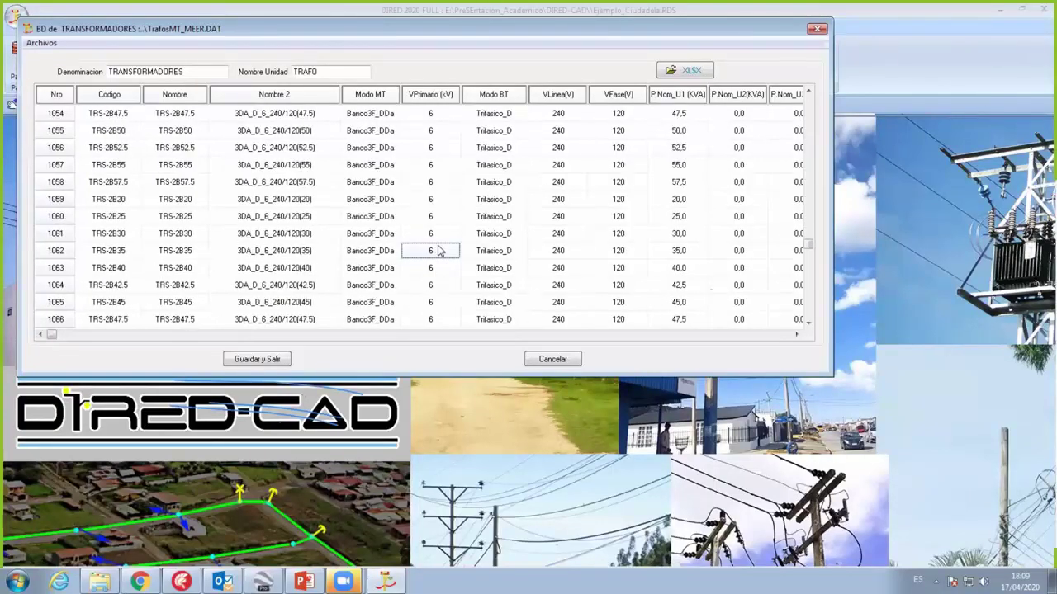
{"action": "scroll", "coordinate": [439, 250], "scroll_direction": "down", "scroll_amount": 16}
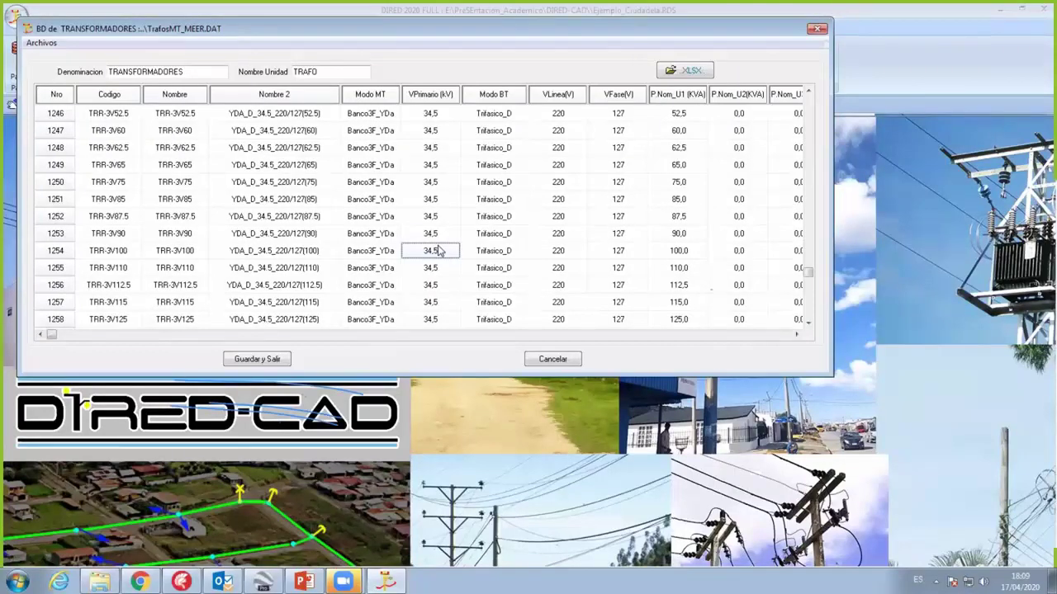
{"action": "scroll", "coordinate": [438, 250], "scroll_direction": "down", "scroll_amount": 15}
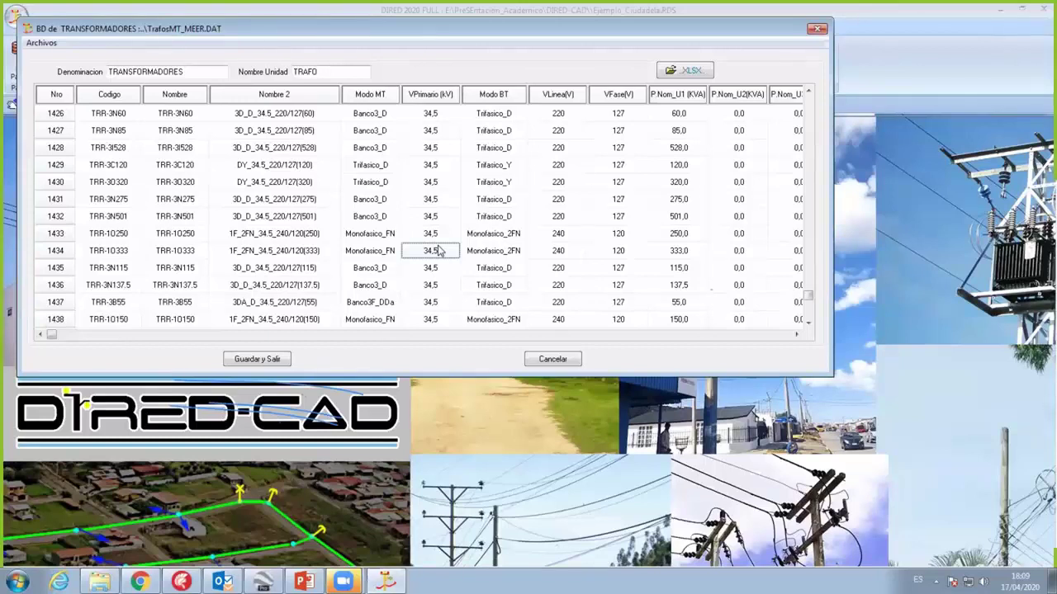
{"action": "left_click", "coordinate": [551, 360]}
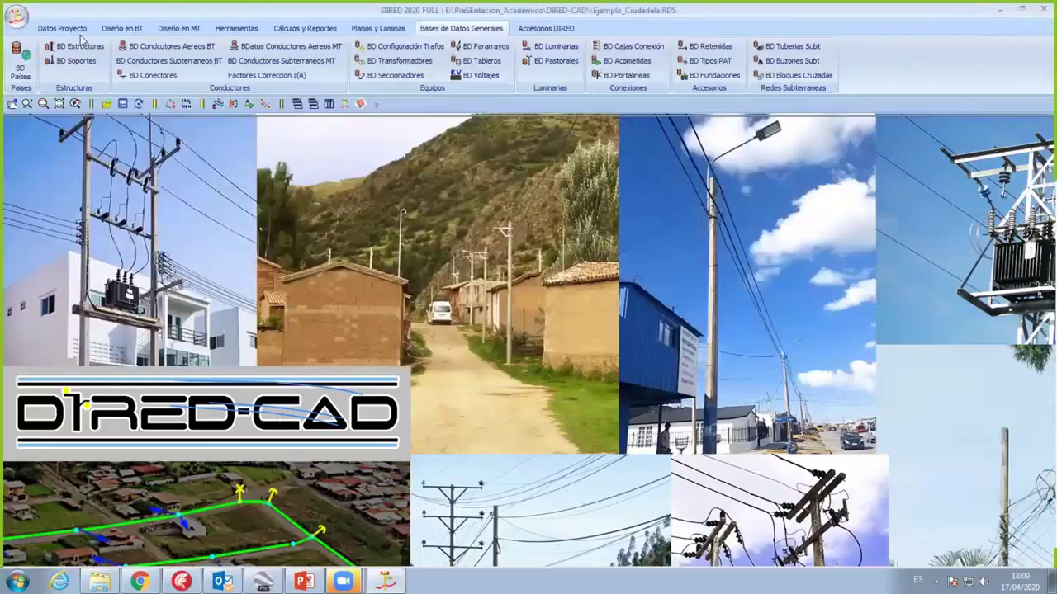
{"action": "left_click", "coordinate": [66, 29]}
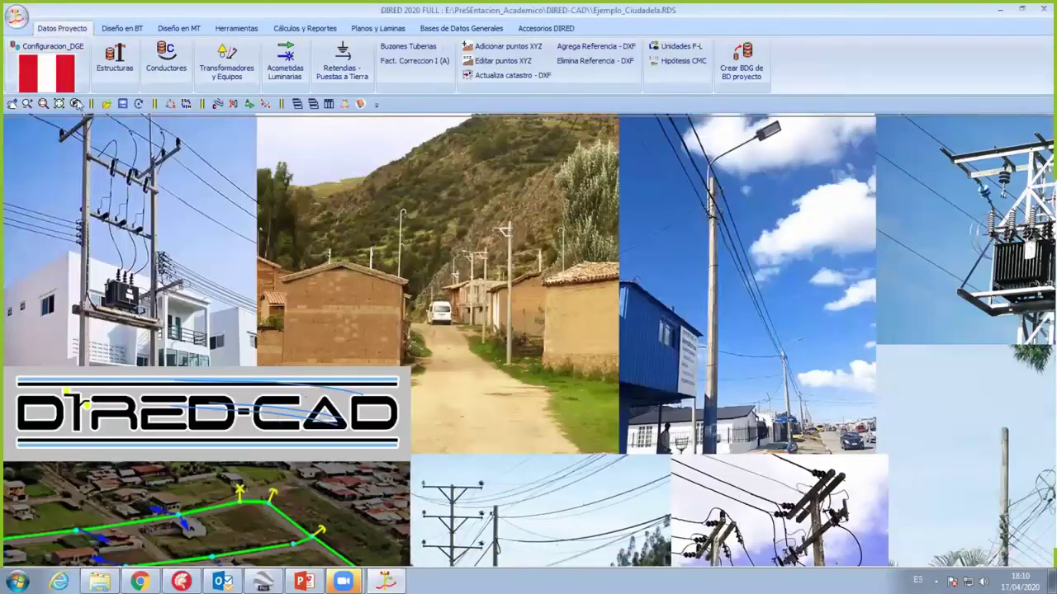
Step: Load the Configuracion_DGE.cfg configuration and review its Configuración settings
{"action": "left_click", "coordinate": [75, 104]}
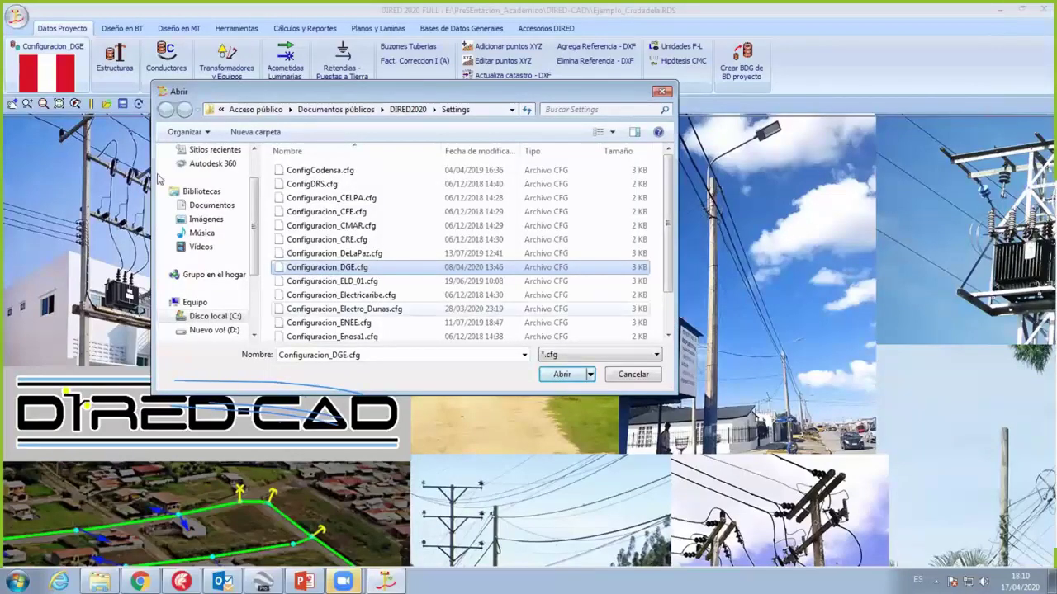
{"action": "key", "text": "Escape"}
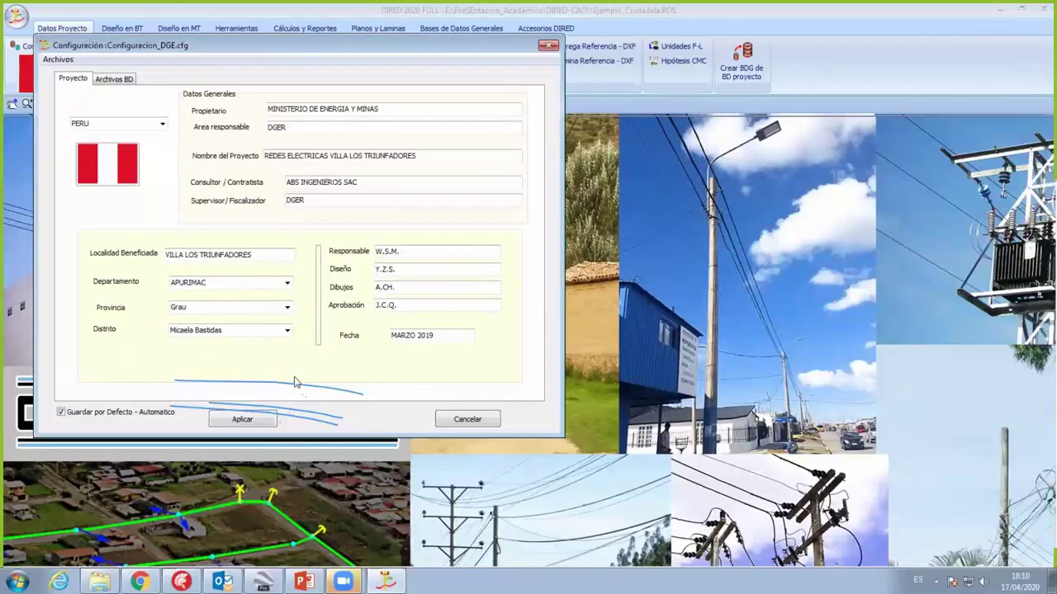
{"action": "key", "text": "ctrl+Tab"}
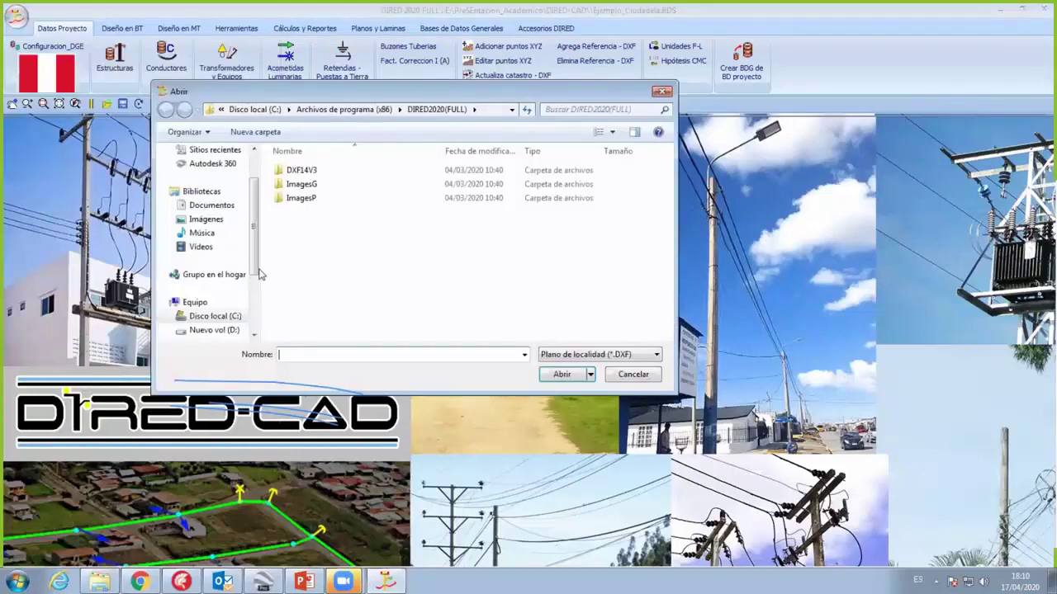
Step: Open the DXF file chooser and go to drive E: to locate Ciudadela25
{"action": "key", "text": "ctrl+o"}
{"action": "type", "text": "E:"}
{"action": "key", "text": "Return"}
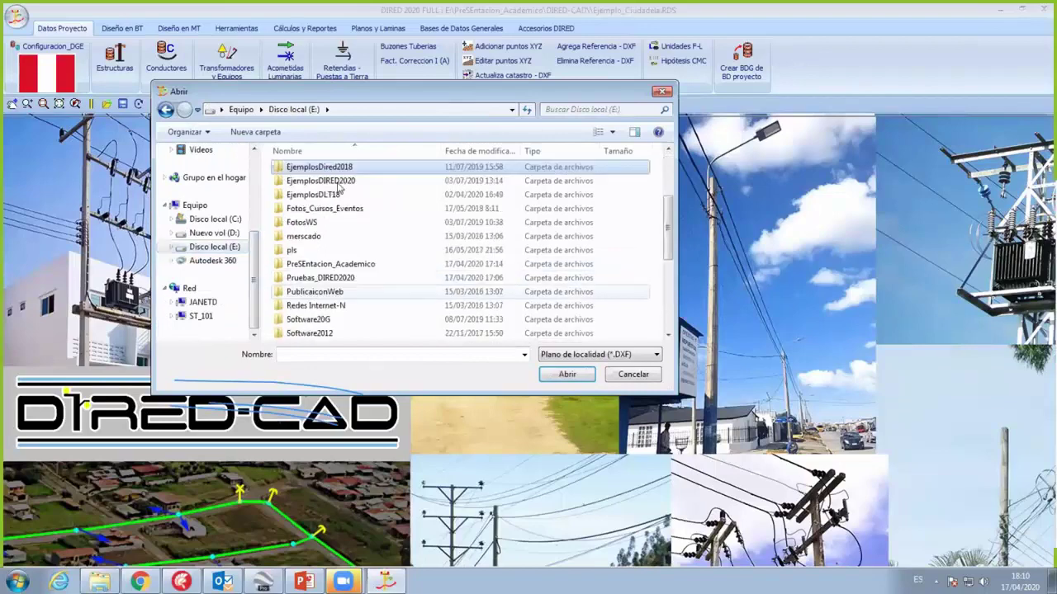
{"action": "scroll", "coordinate": [321, 192], "scroll_direction": "down", "scroll_amount": 3}
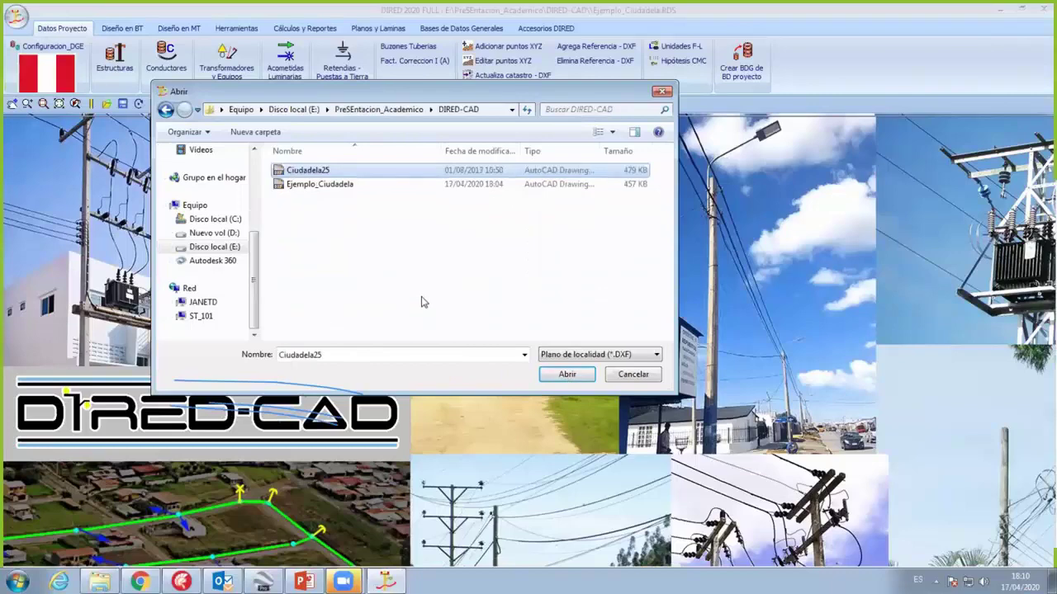
Step: Zoom into the Ciudadela25 city blocks and open the Diseño en BT armados table
{"action": "scroll", "coordinate": [427, 326], "scroll_direction": "up", "scroll_amount": 2}
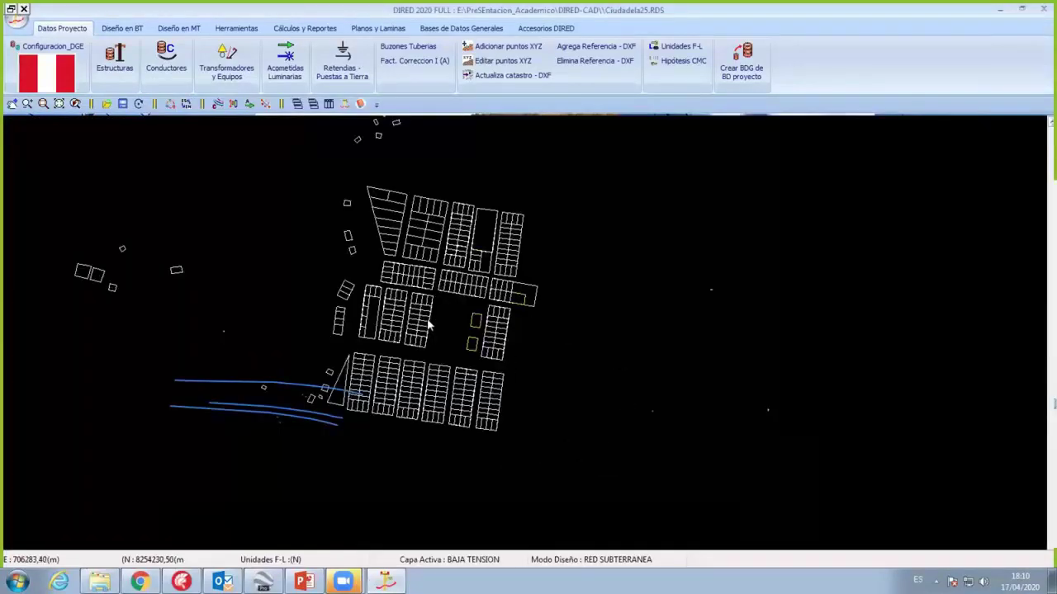
{"action": "scroll", "coordinate": [433, 325], "scroll_direction": "up", "scroll_amount": 1}
{"action": "scroll", "coordinate": [438, 334], "scroll_direction": "up", "scroll_amount": 2}
{"action": "scroll", "coordinate": [441, 354], "scroll_direction": "up", "scroll_amount": 1}
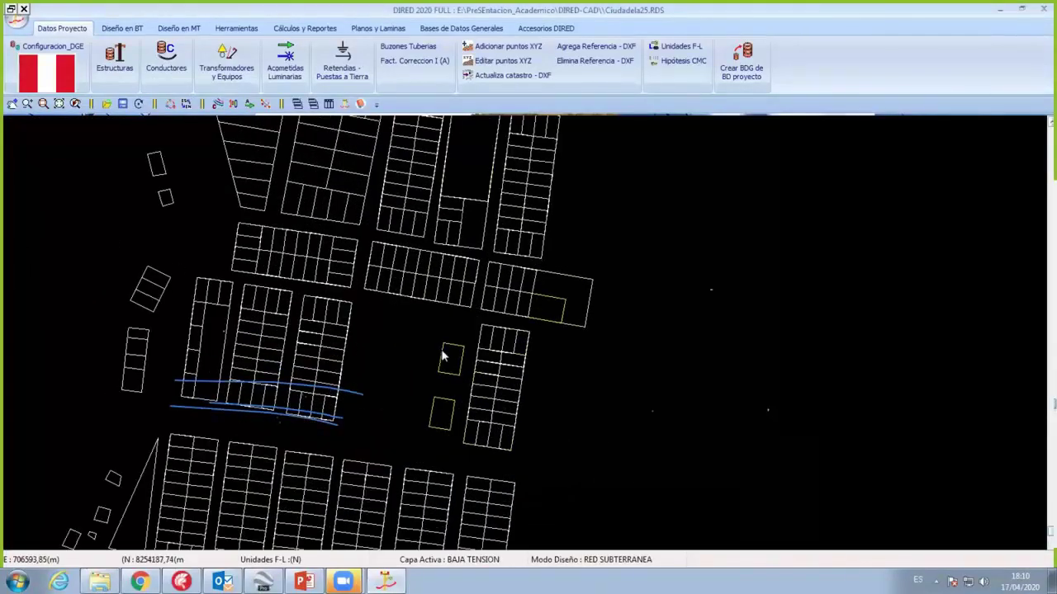
{"action": "scroll", "coordinate": [442, 355], "scroll_direction": "down", "scroll_amount": 1}
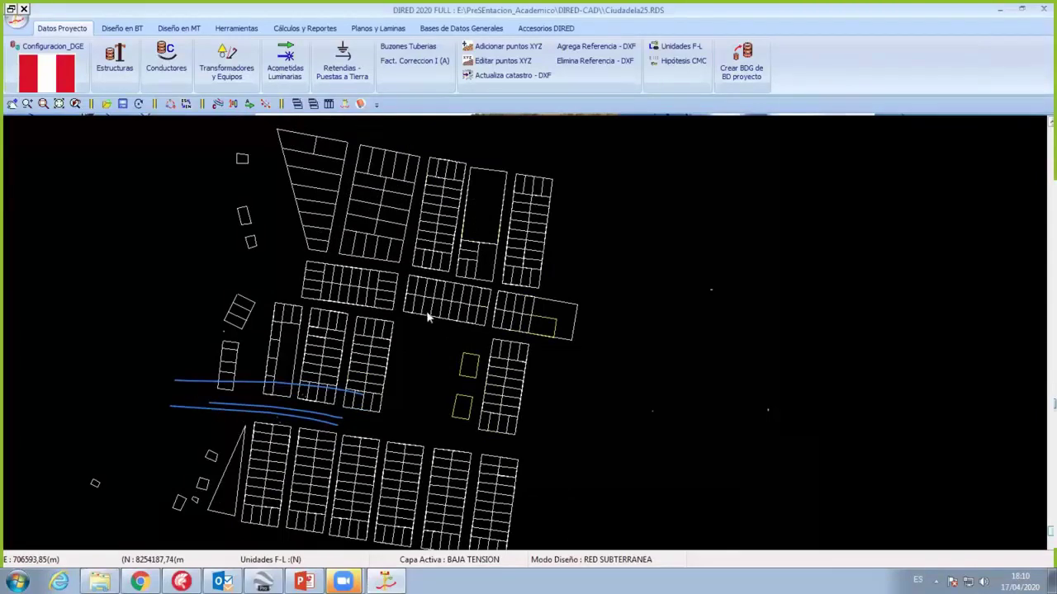
{"action": "scroll", "coordinate": [437, 300], "scroll_direction": "up", "scroll_amount": 1}
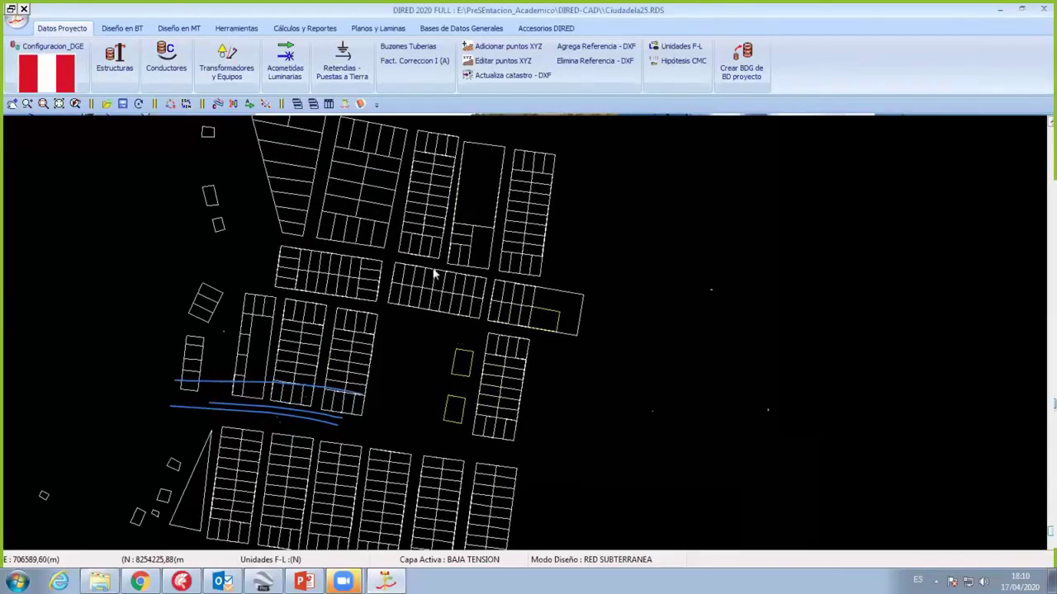
{"action": "scroll", "coordinate": [435, 273], "scroll_direction": "up", "scroll_amount": 1}
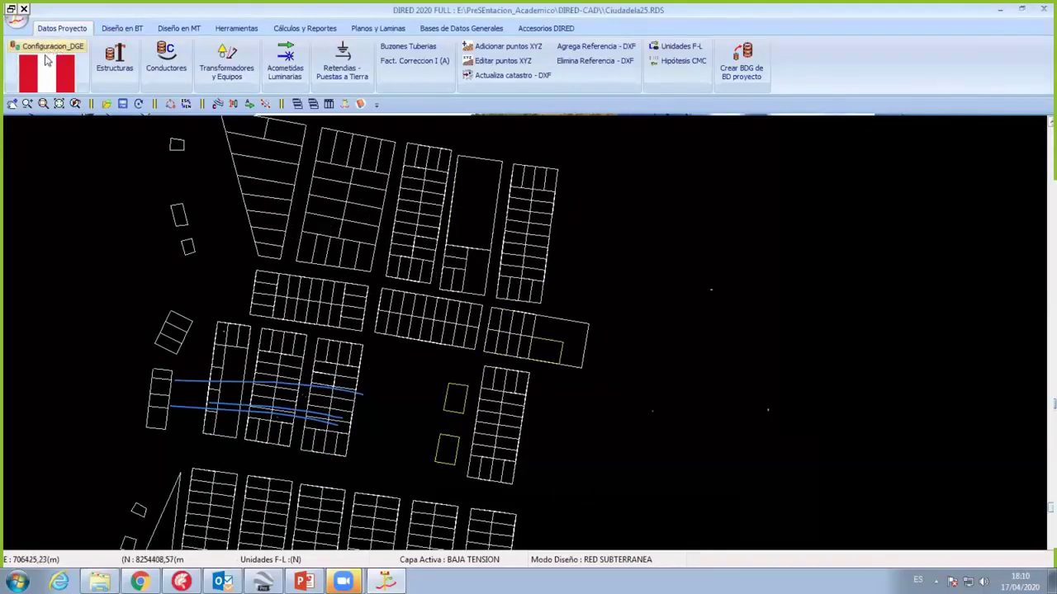
{"action": "left_click", "coordinate": [124, 28]}
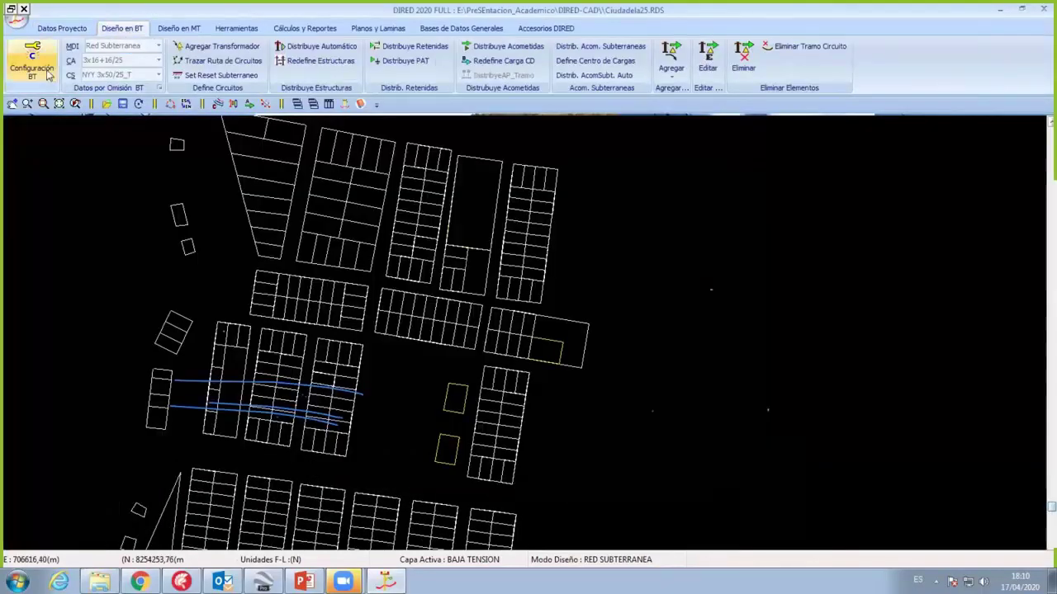
{"action": "left_click", "coordinate": [76, 30]}
Step: Open the assemblies table and review the MT and BT (E1–E6) assembly lists
{"action": "left_click", "coordinate": [122, 59]}
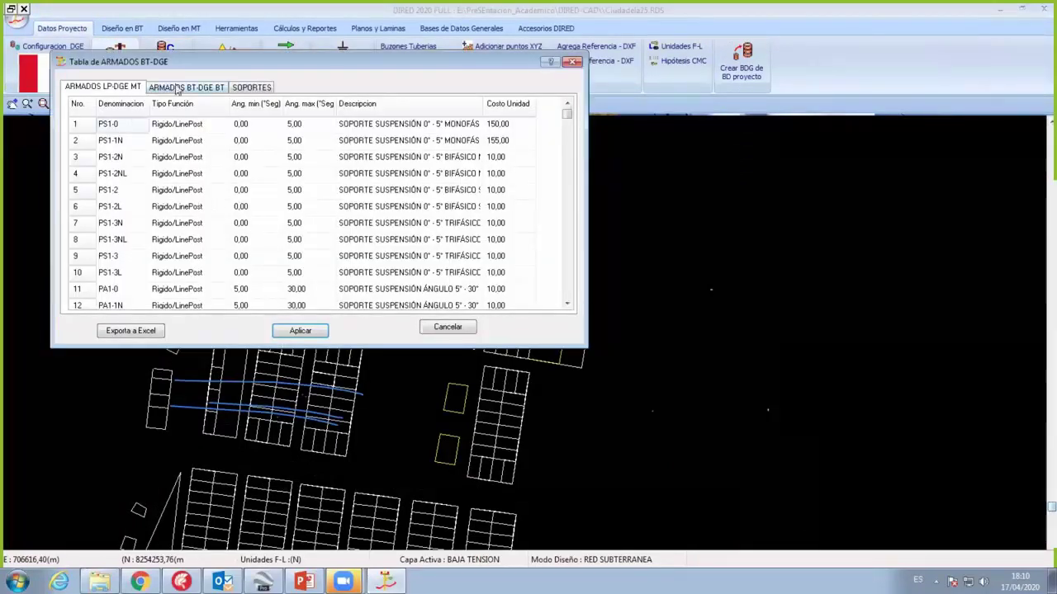
{"action": "left_click", "coordinate": [179, 89]}
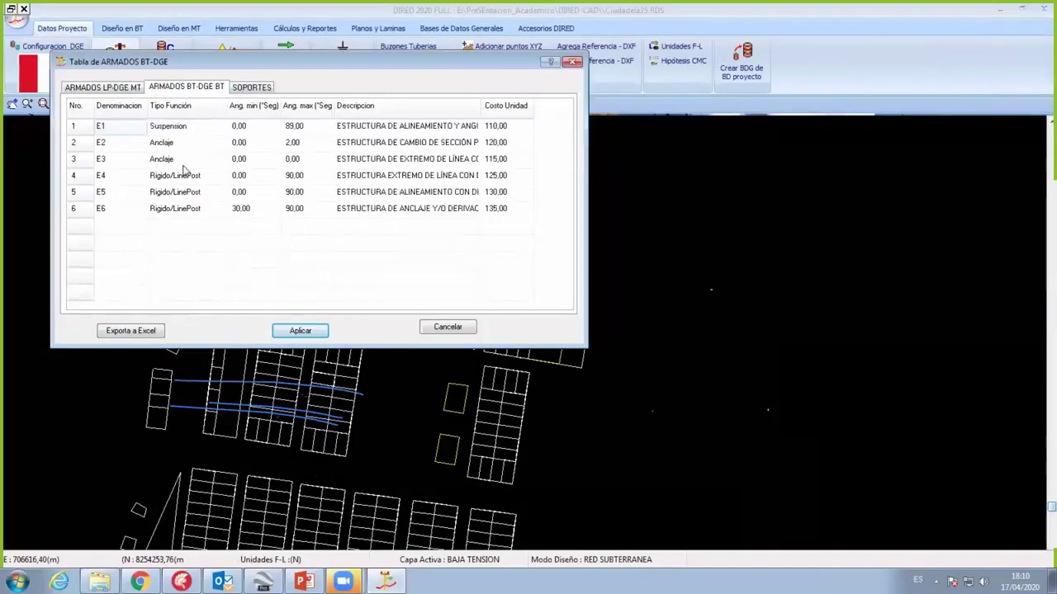
{"action": "left_click", "coordinate": [124, 88]}
{"action": "left_click", "coordinate": [178, 87]}
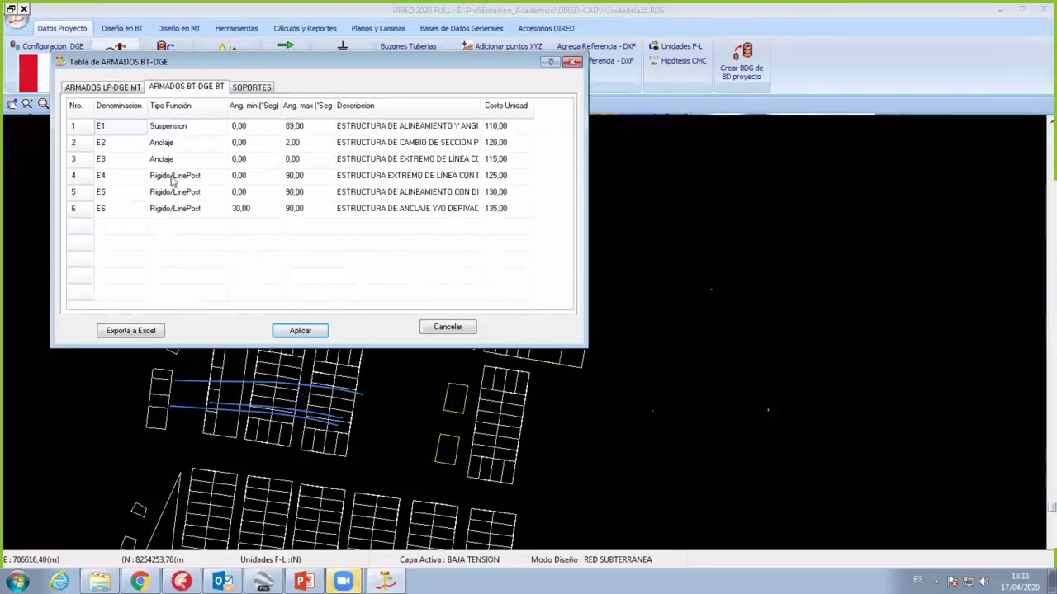
{"action": "left_click", "coordinate": [173, 177]}
{"action": "left_click", "coordinate": [173, 191]}
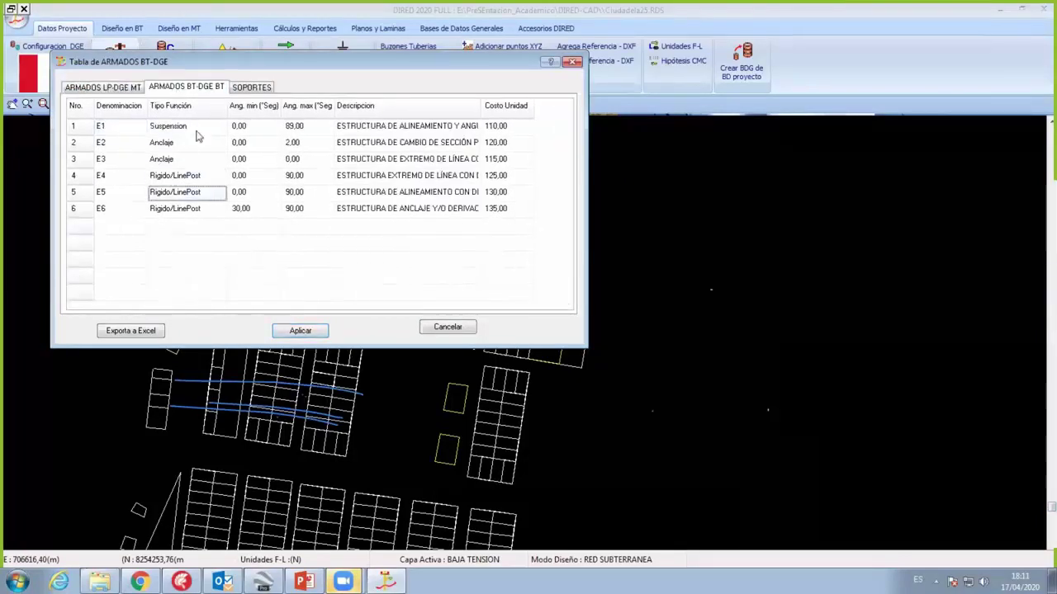
Step: Browse the poles listed in the SOPORTES table
{"action": "left_click", "coordinate": [252, 87]}
{"action": "left_click", "coordinate": [169, 175]}
{"action": "left_click", "coordinate": [169, 208]}
{"action": "key", "text": "Down"}
{"action": "key", "text": "Down"}
{"action": "key", "text": "Down"}
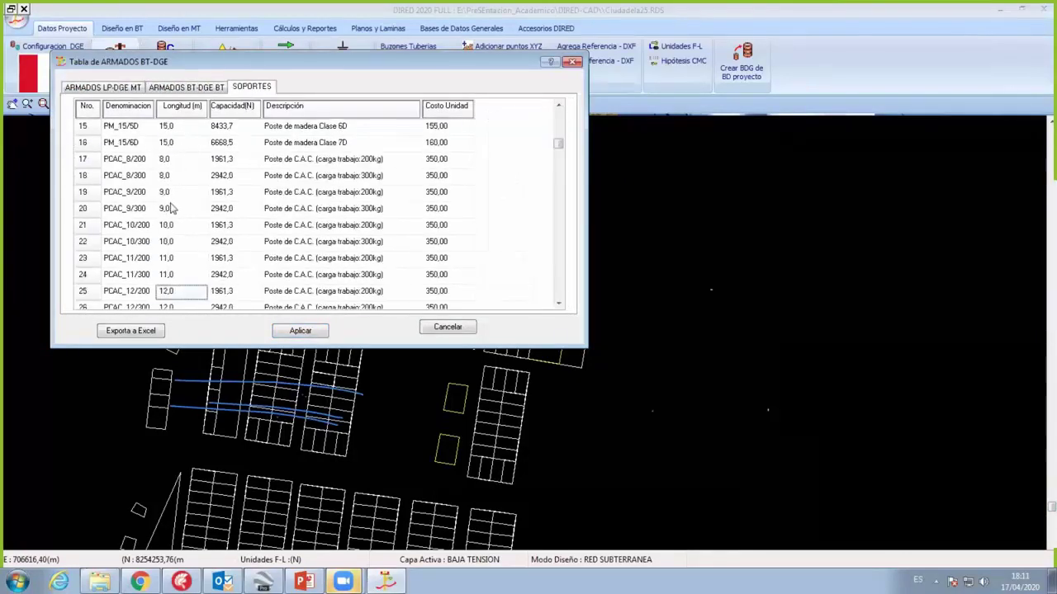
{"action": "key", "text": "Down"}
{"action": "key", "text": "Down"}
{"action": "key", "text": "Down"}
{"action": "key", "text": "Down"}
{"action": "key", "text": "Down"}
{"action": "key", "text": "Down"}
{"action": "key", "text": "Down"}
{"action": "key", "text": "Down"}
{"action": "key", "text": "Down"}
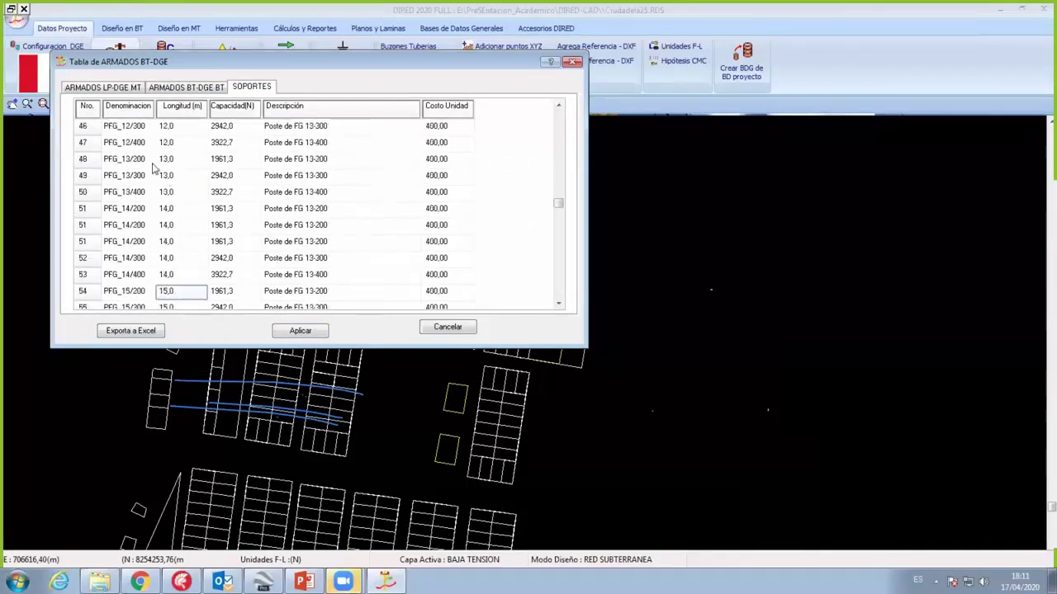
{"action": "key", "text": "Down"}
{"action": "key", "text": "Down"}
{"action": "key", "text": "Down"}
Step: Purge all LP-DGE MT assemblies with Depurar Elementos, leaving the table empty
{"action": "left_click", "coordinate": [125, 87]}
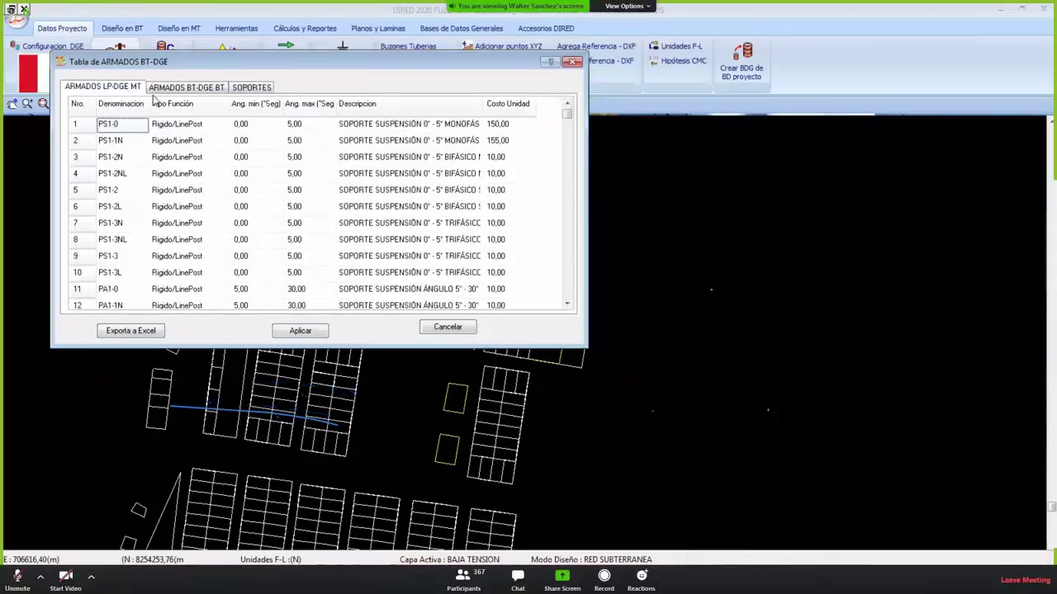
{"action": "right_click", "coordinate": [180, 167]}
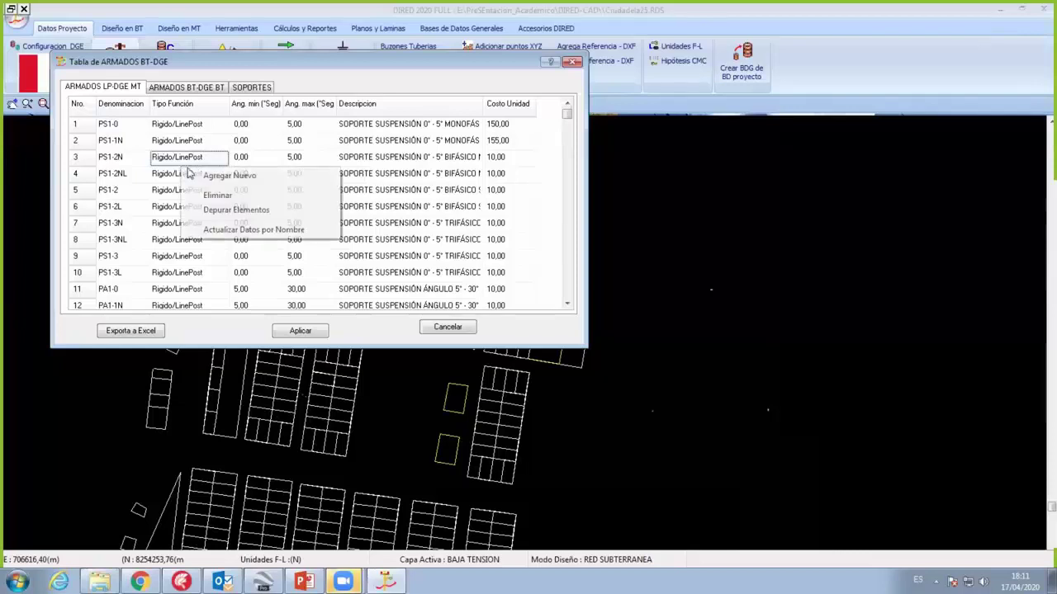
{"action": "left_click", "coordinate": [255, 213]}
{"action": "left_click", "coordinate": [170, 87]}
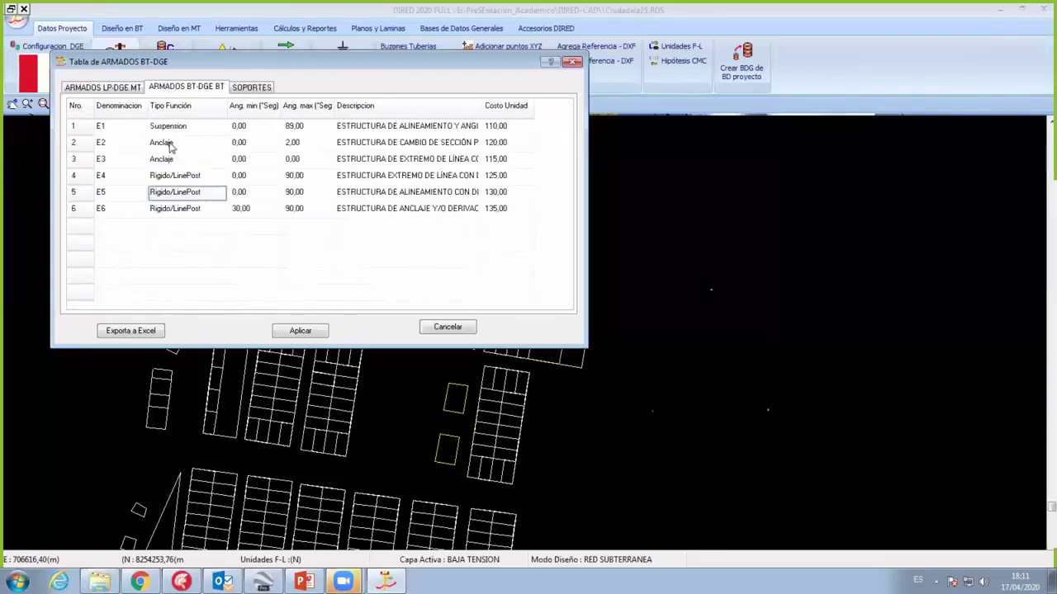
{"action": "left_click", "coordinate": [122, 87]}
Step: Open the Estructuras picker and add PA1V-3 to the MT structures
{"action": "right_click", "coordinate": [153, 141]}
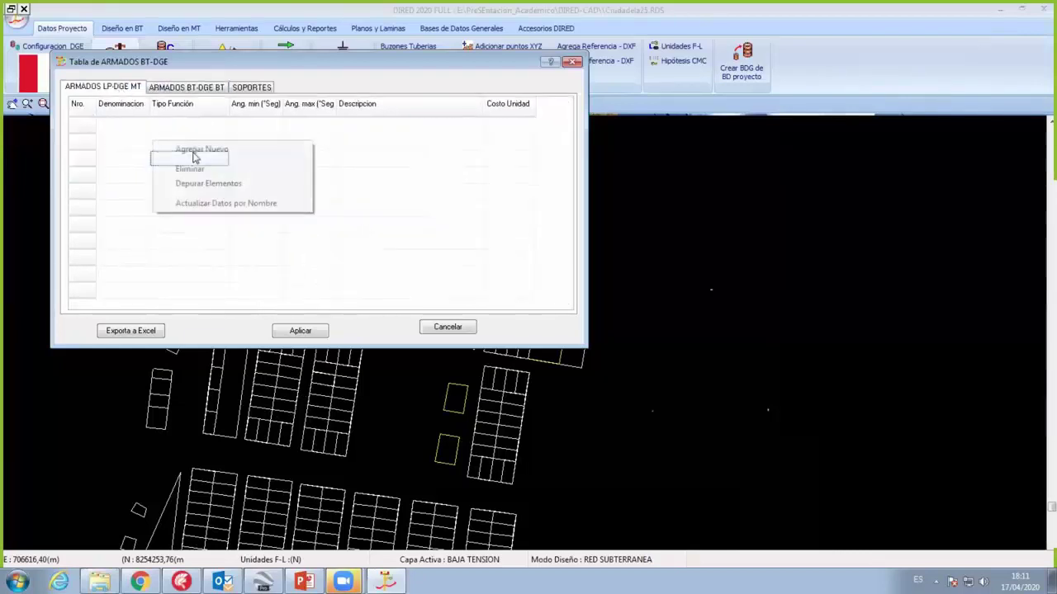
{"action": "left_click", "coordinate": [199, 150]}
{"action": "left_click_drag", "start_coordinate": [219, 76], "coordinate": [367, 95]}
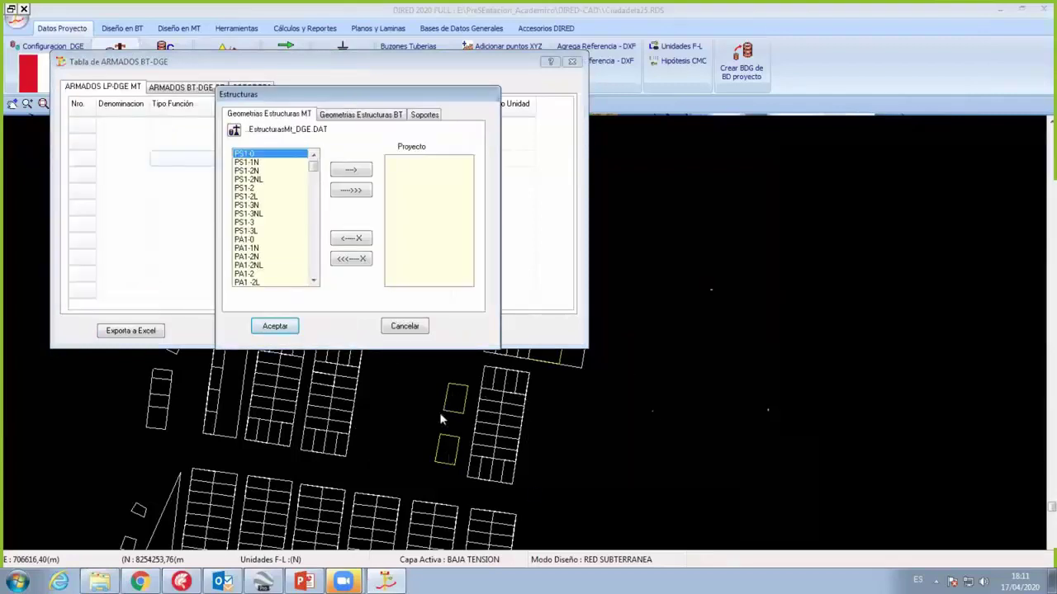
{"action": "left_click_drag", "start_coordinate": [314, 166], "coordinate": [313, 265]}
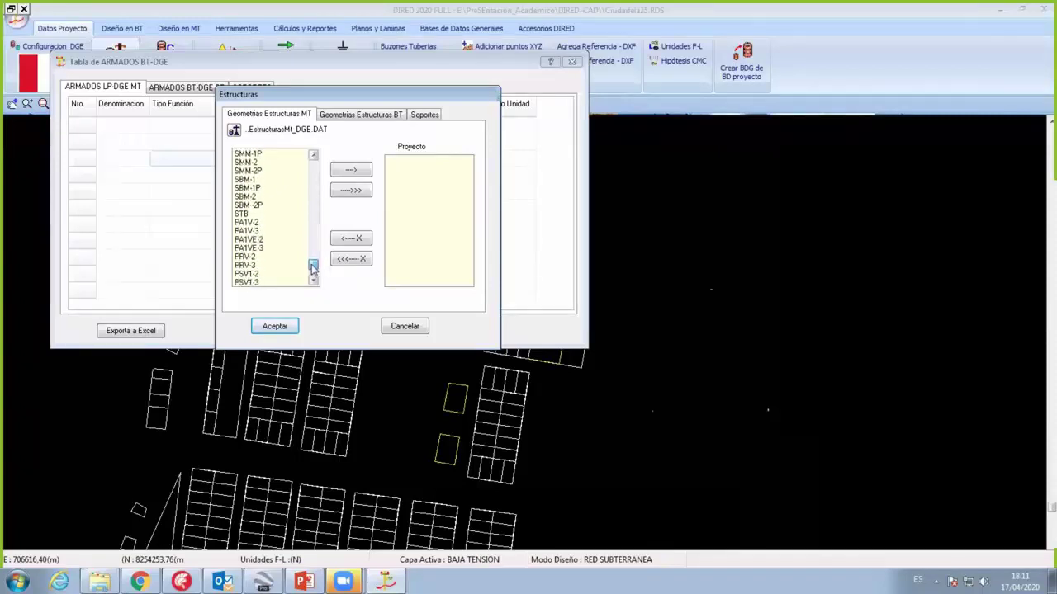
{"action": "left_click", "coordinate": [248, 231]}
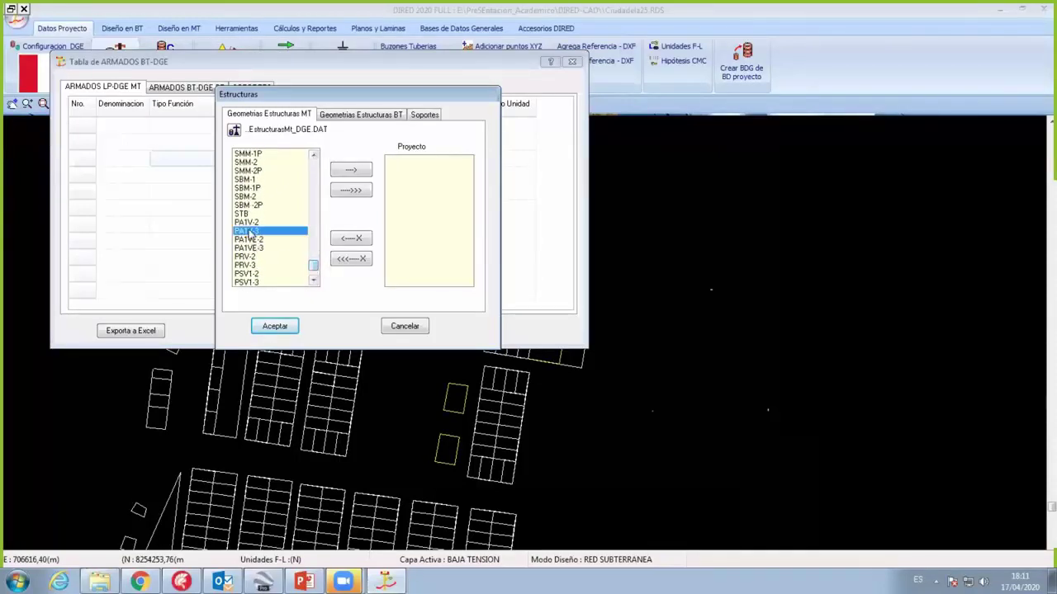
{"action": "left_click", "coordinate": [313, 282]}
{"action": "left_click", "coordinate": [313, 281]}
{"action": "left_click", "coordinate": [313, 281]}
{"action": "left_click", "coordinate": [313, 281]}
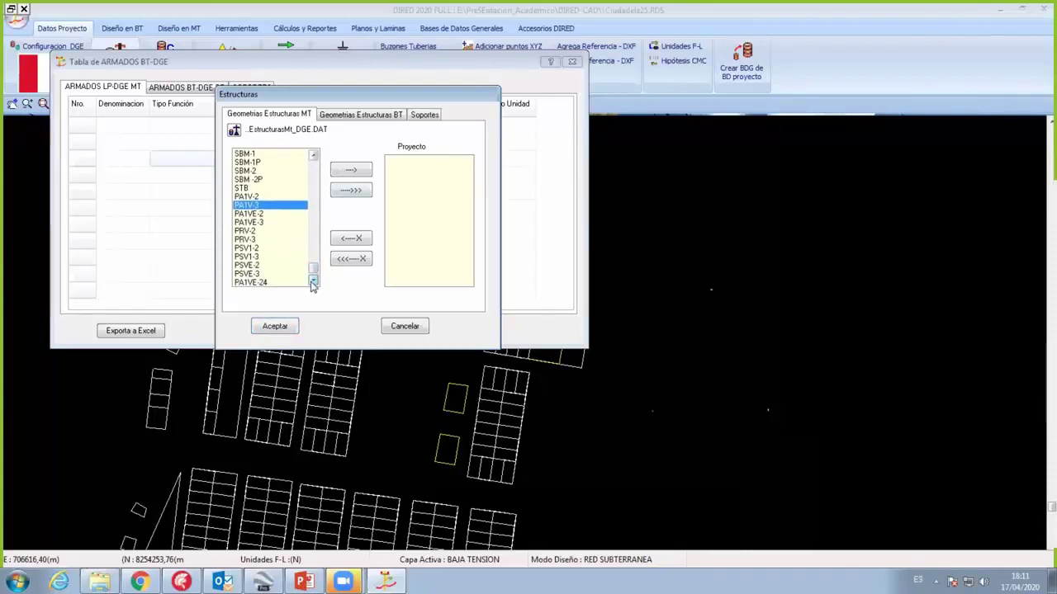
{"action": "left_click", "coordinate": [256, 197]}
{"action": "left_click", "coordinate": [254, 207]}
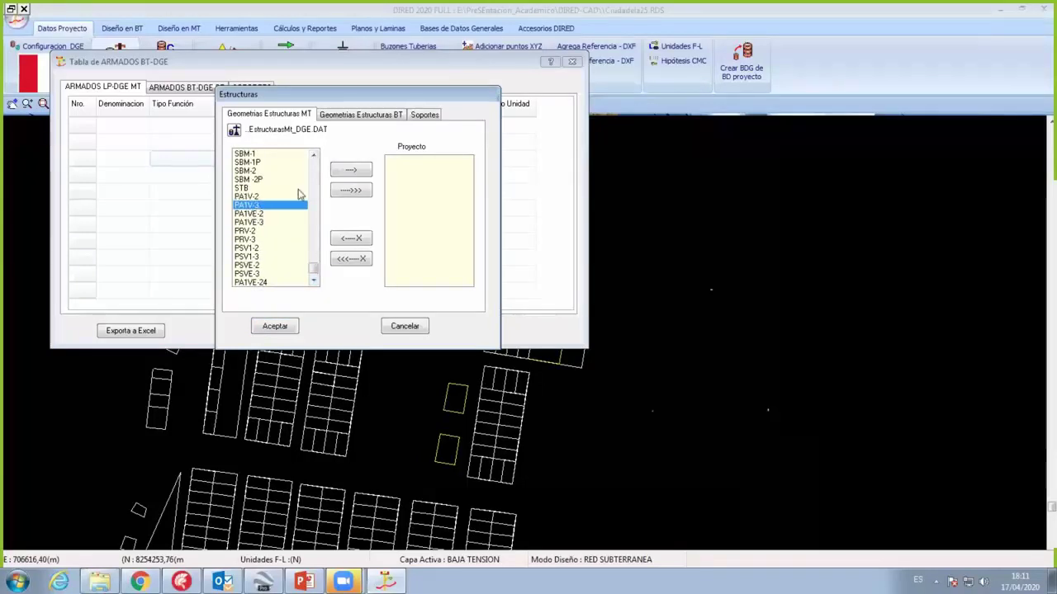
{"action": "left_click", "coordinate": [348, 172]}
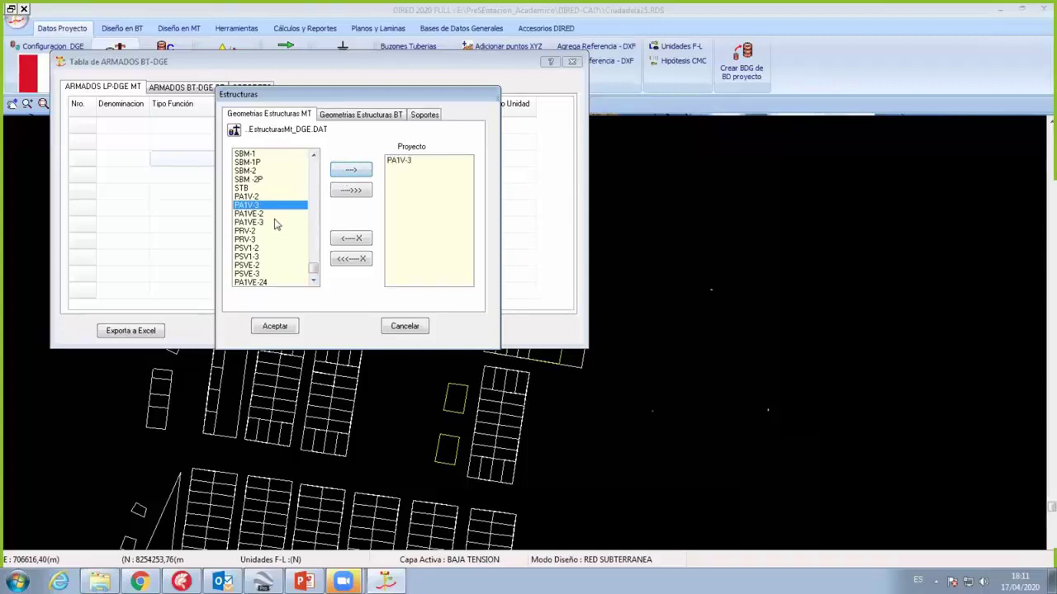
Step: Add PA1VE-3, PRV-3, PSV1-3 and PSVE-3 to the project structures
{"action": "left_click", "coordinate": [269, 223]}
{"action": "left_click", "coordinate": [351, 172]}
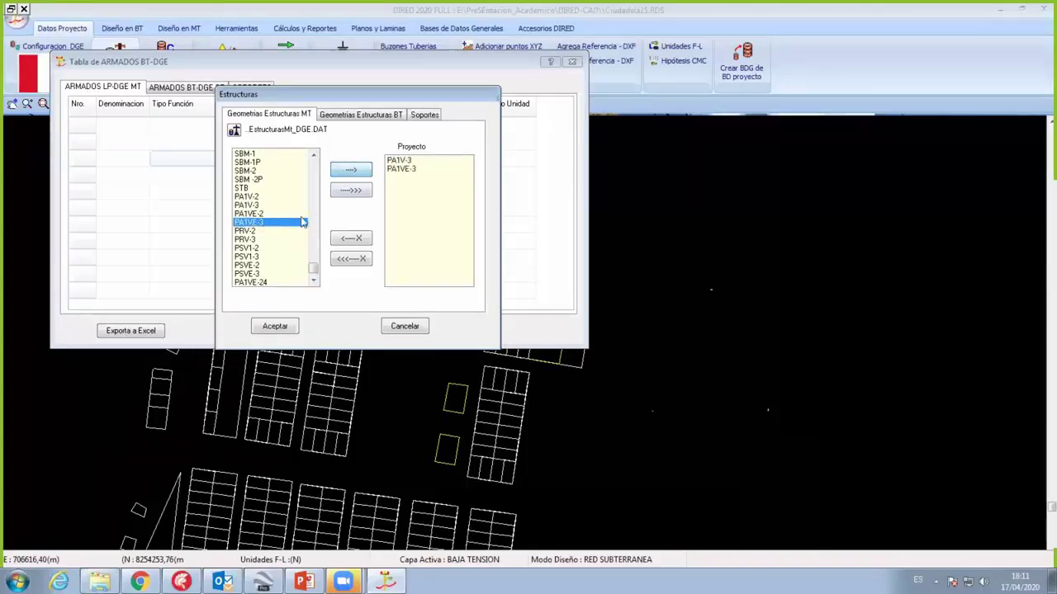
{"action": "left_click", "coordinate": [252, 239]}
{"action": "left_click", "coordinate": [357, 172]}
{"action": "left_click", "coordinate": [313, 281]}
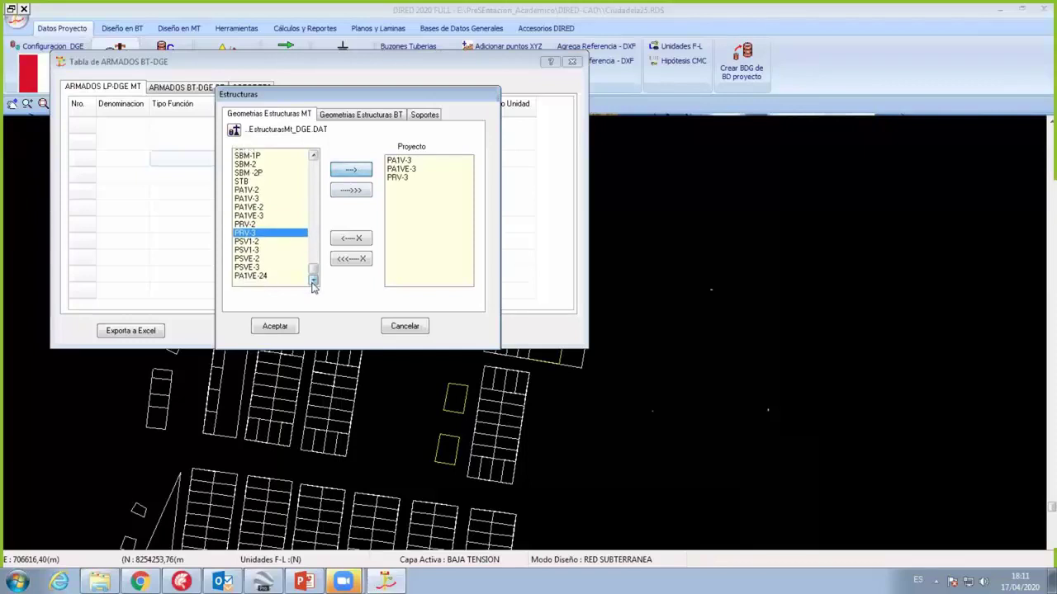
{"action": "left_click", "coordinate": [247, 248]}
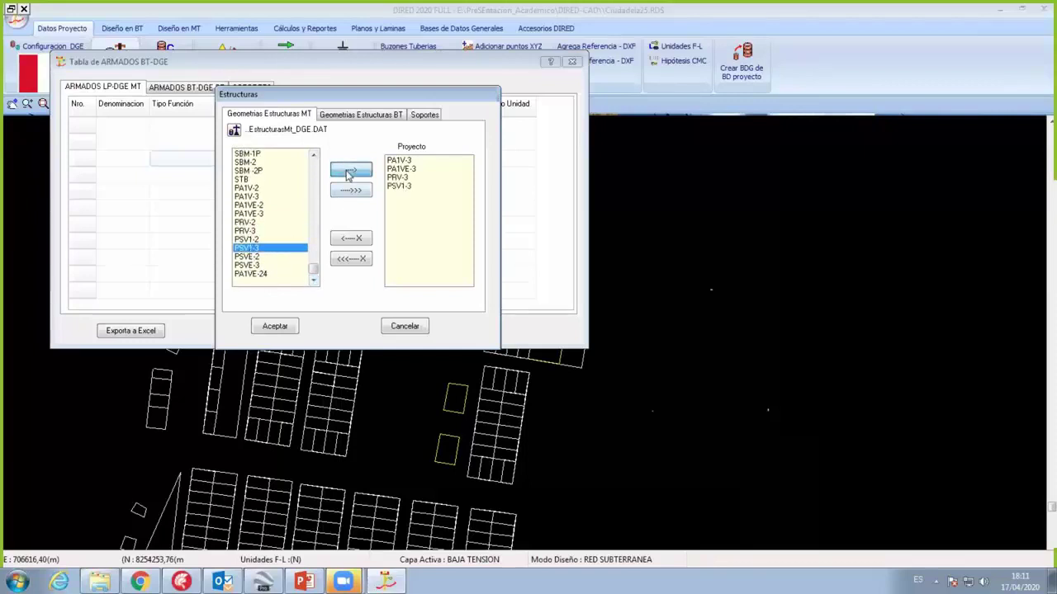
{"action": "left_click", "coordinate": [351, 170]}
{"action": "left_click", "coordinate": [271, 265]}
{"action": "left_click", "coordinate": [343, 174]}
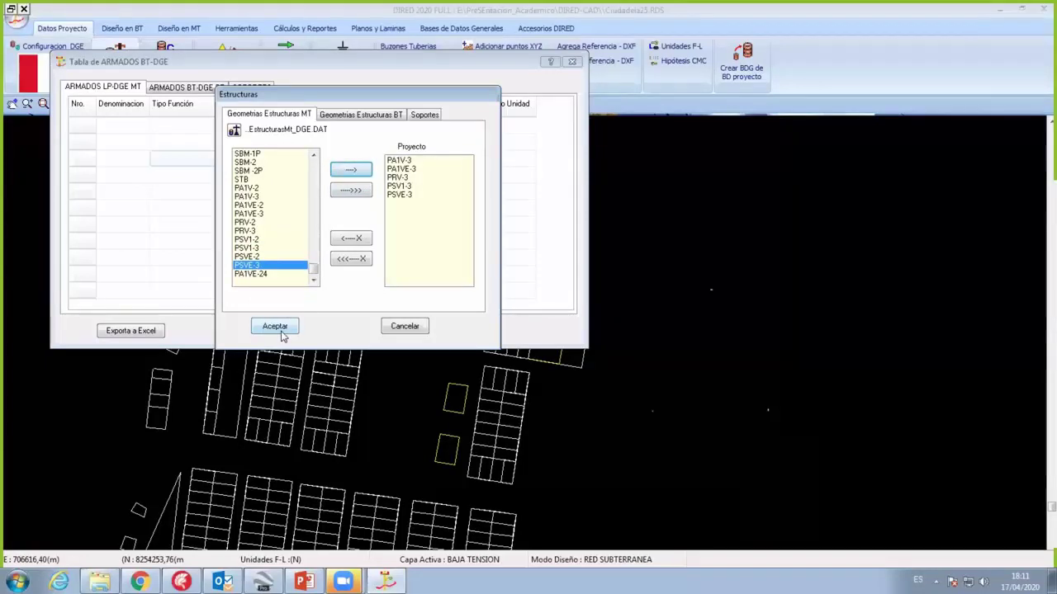
Step: Accept the five structures, dismiss the invalid pointer error, and bring up the SOPORTES options
{"action": "left_click", "coordinate": [280, 331]}
{"action": "left_click", "coordinate": [578, 339]}
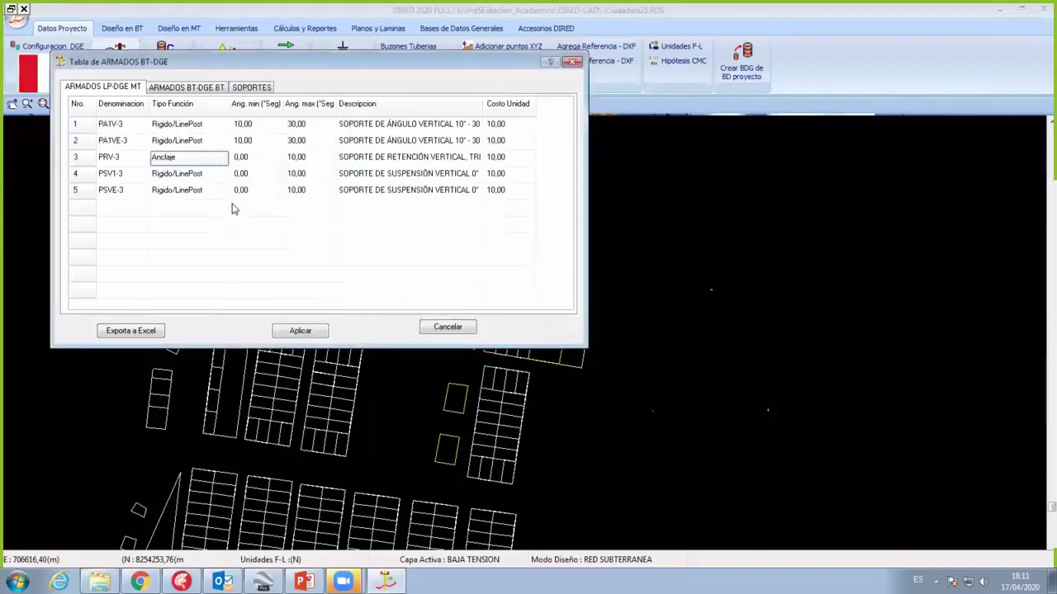
{"action": "left_click", "coordinate": [188, 87]}
{"action": "left_click", "coordinate": [177, 142]}
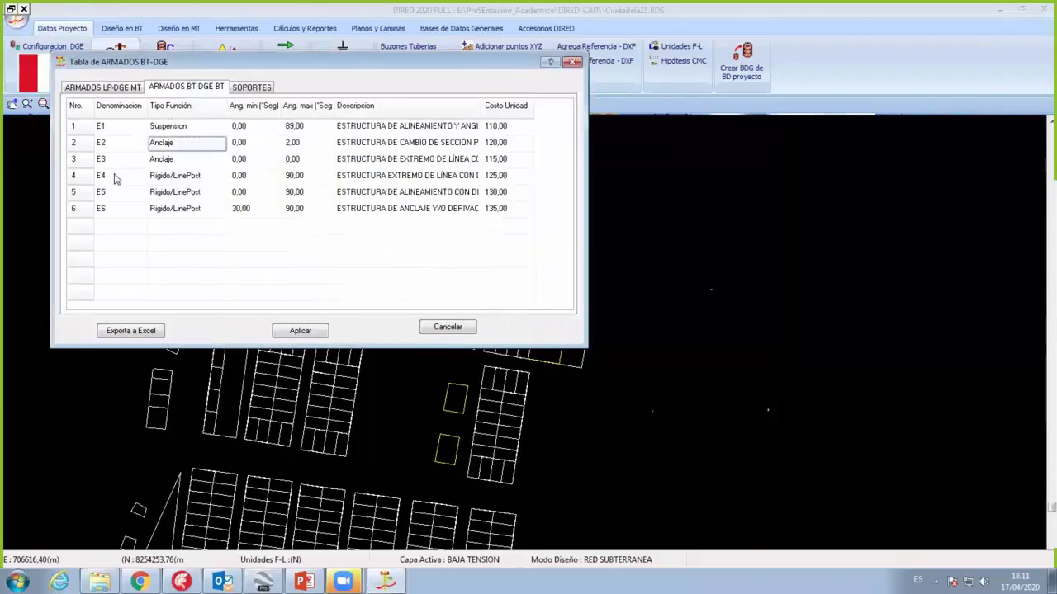
{"action": "left_click", "coordinate": [251, 86]}
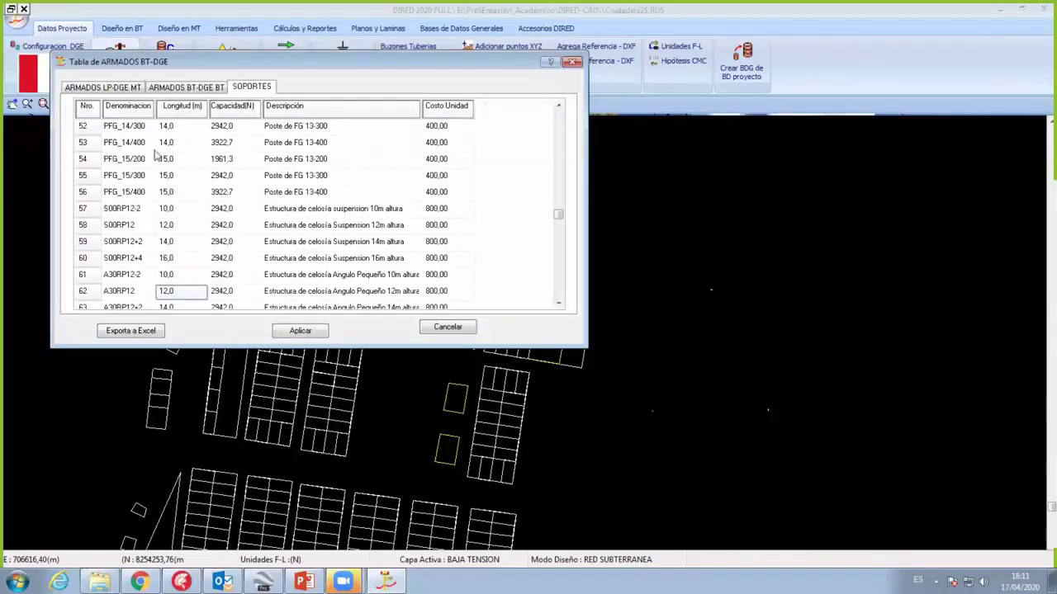
{"action": "right_click", "coordinate": [154, 154]}
Step: Clear the supports table and open the picker with Poste Concreto as the support type
{"action": "left_click", "coordinate": [206, 195]}
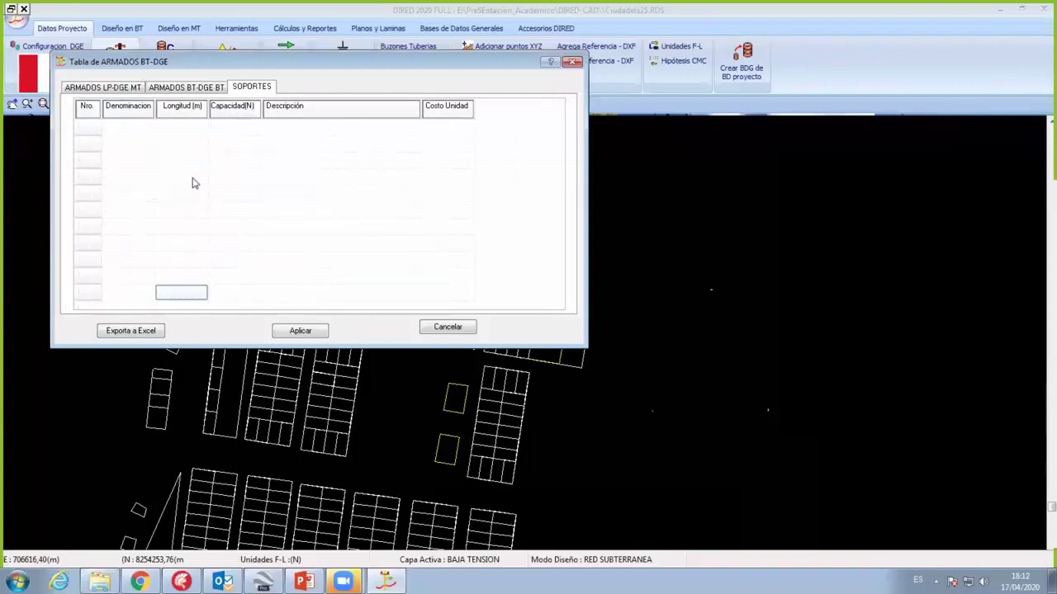
{"action": "right_click", "coordinate": [174, 153]}
{"action": "left_click", "coordinate": [223, 160]}
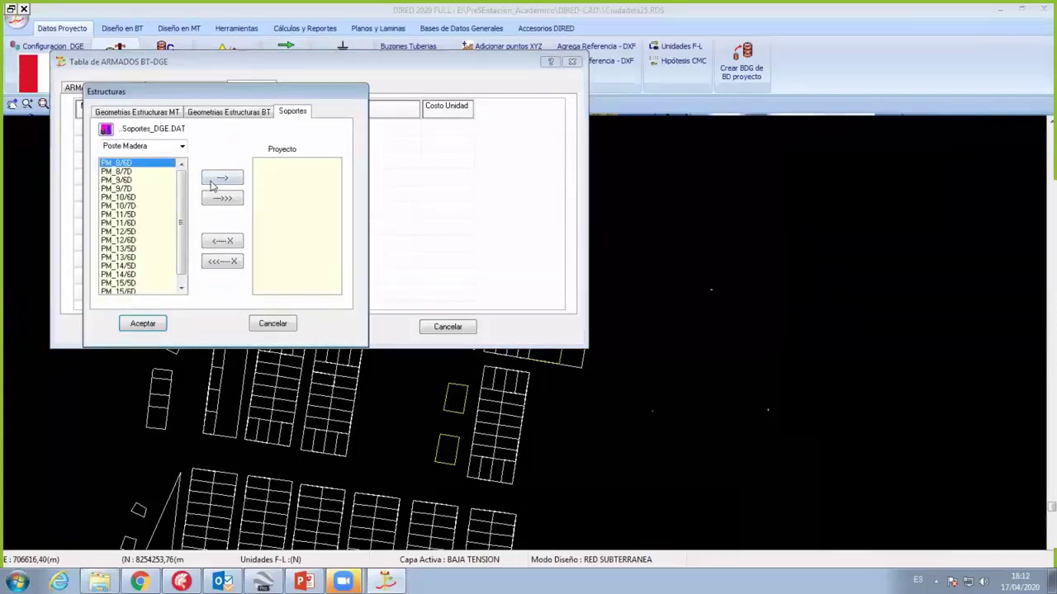
{"action": "left_click", "coordinate": [182, 146]}
{"action": "left_click", "coordinate": [161, 167]}
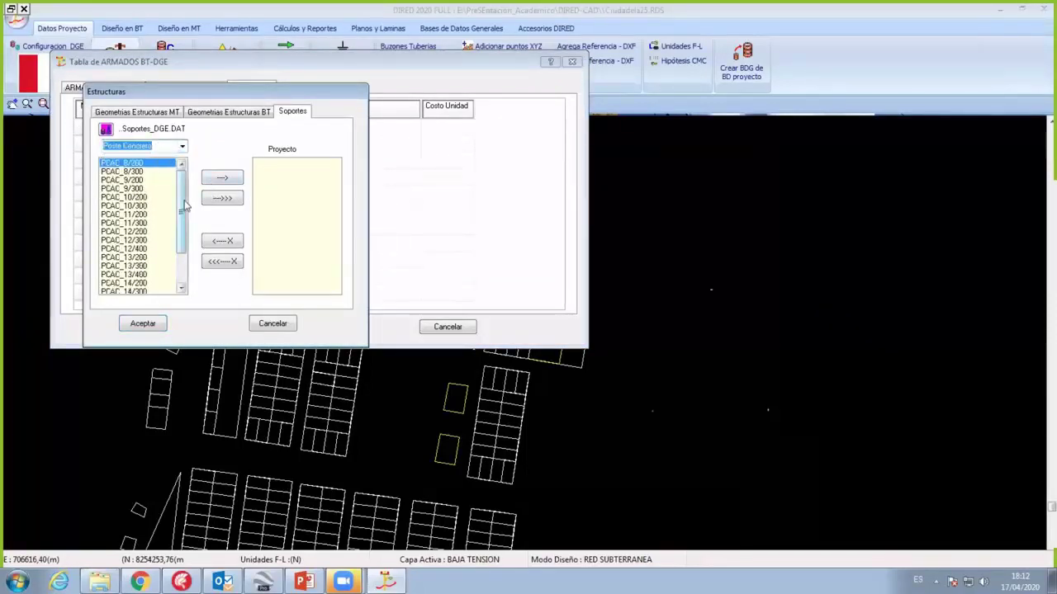
{"action": "left_click", "coordinate": [139, 171]}
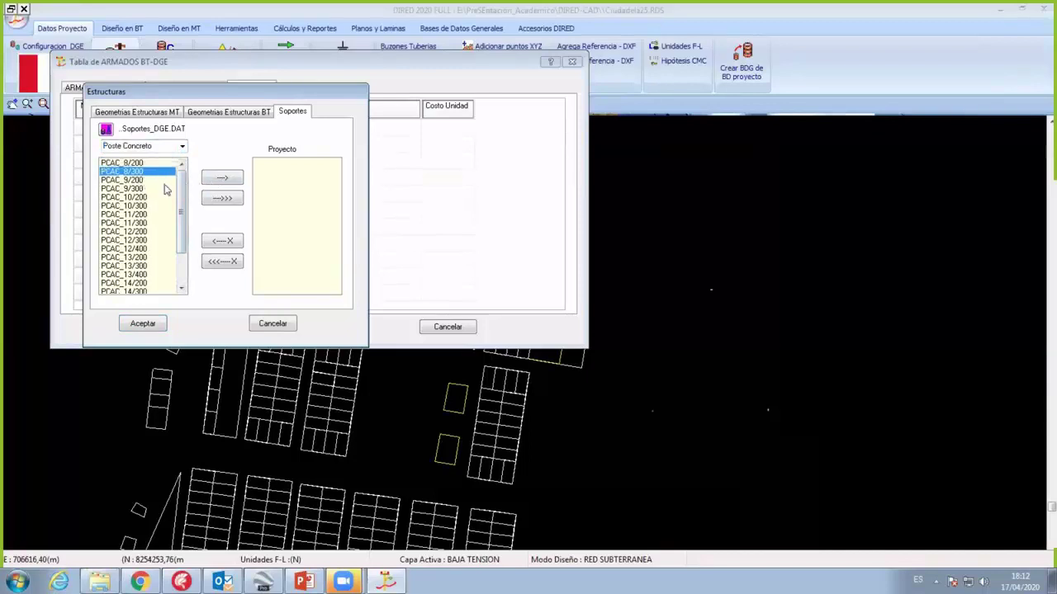
Step: Add poles PCAC_9/200, PCAC_9/300, PCAC_13/200 and PCAC_13/300 to the project supports
{"action": "left_click", "coordinate": [142, 180]}
{"action": "left_click", "coordinate": [221, 180]}
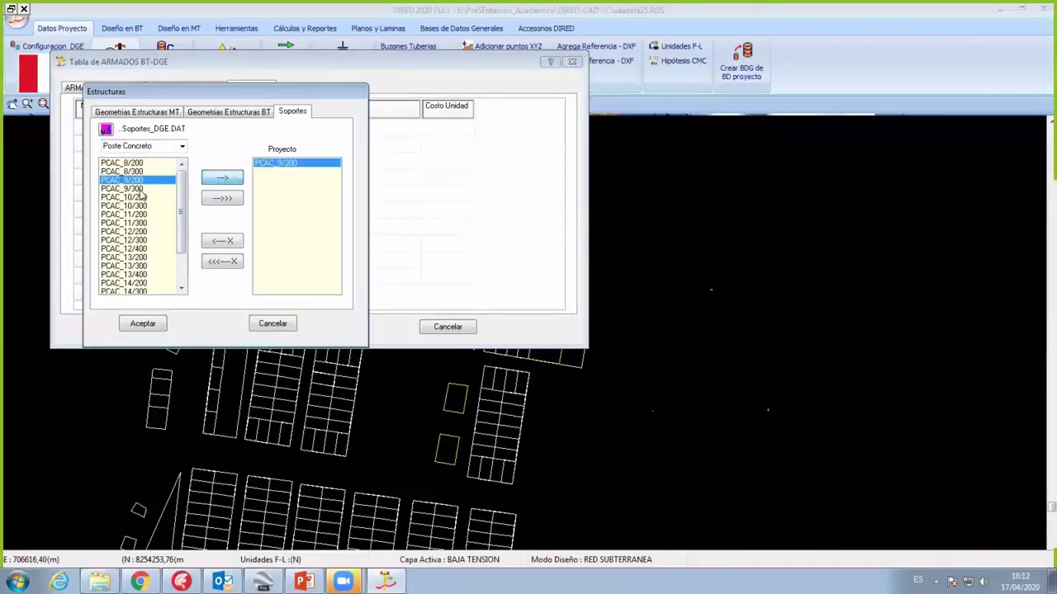
{"action": "left_click", "coordinate": [142, 188]}
{"action": "left_click", "coordinate": [221, 179]}
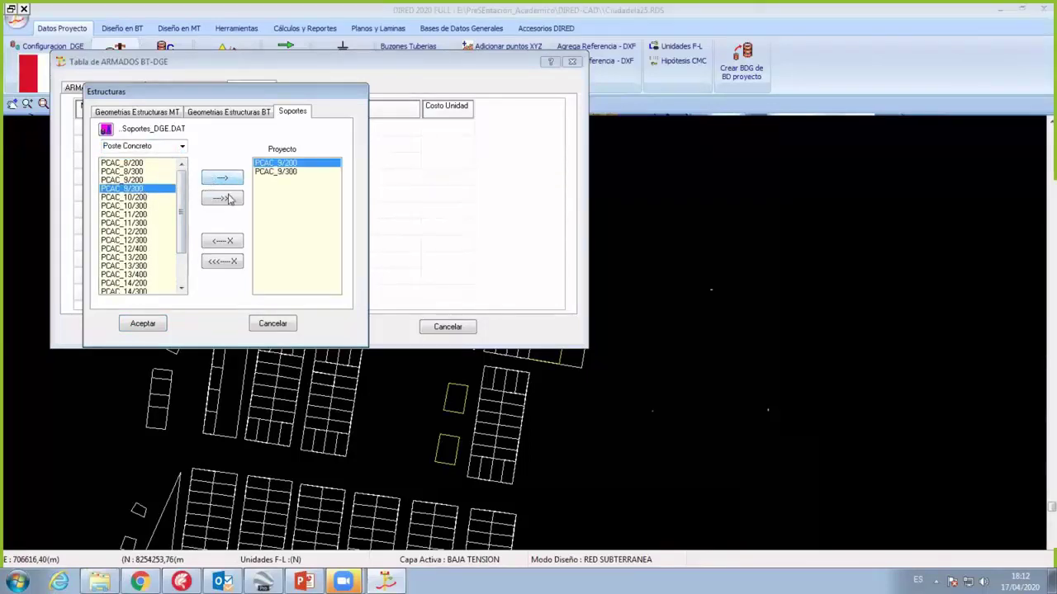
{"action": "left_click", "coordinate": [139, 256]}
{"action": "left_click", "coordinate": [221, 179]}
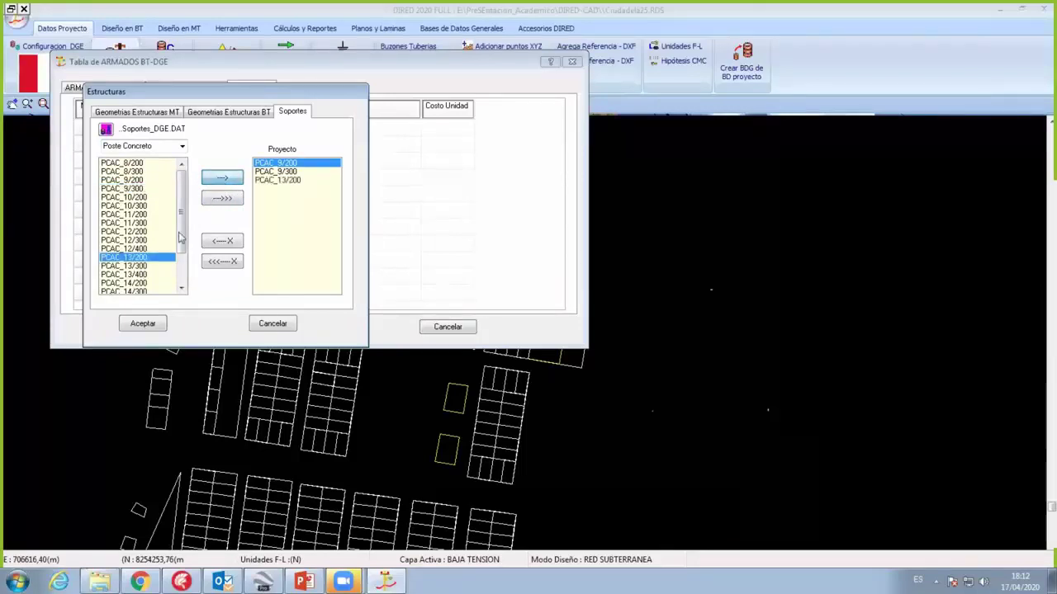
{"action": "left_click", "coordinate": [138, 266]}
{"action": "left_click", "coordinate": [222, 178]}
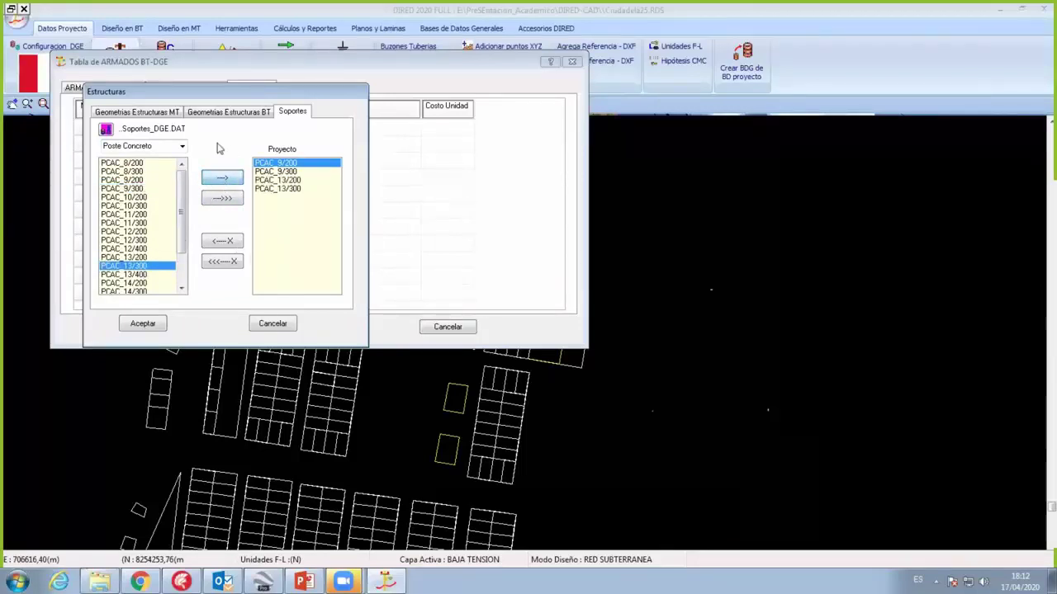
Step: Accept the four poles, dismiss the pointer error, review the tables and apply
{"action": "left_click", "coordinate": [151, 323]}
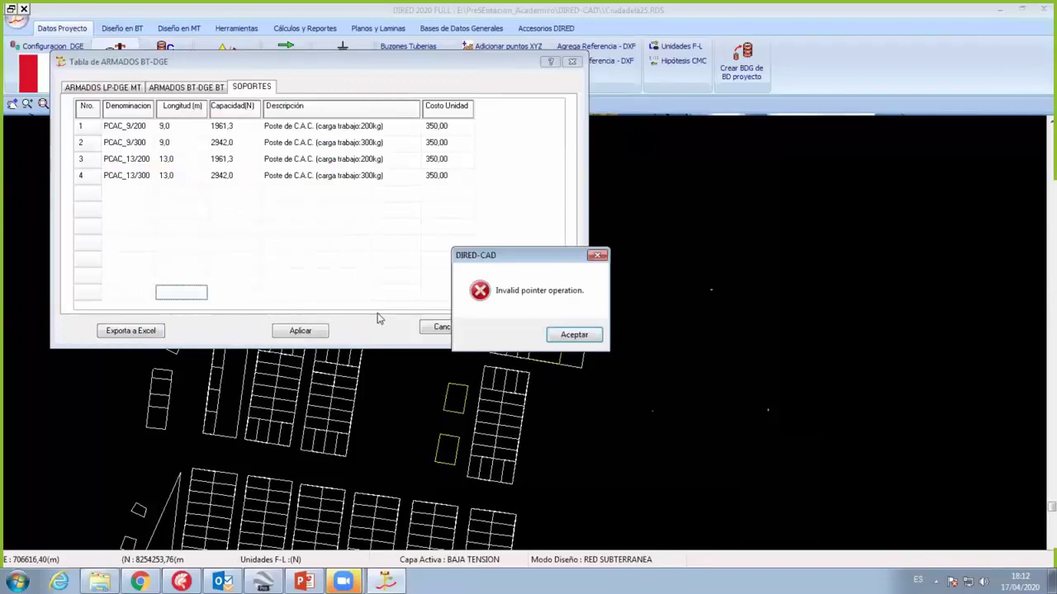
{"action": "left_click", "coordinate": [574, 334]}
{"action": "left_click", "coordinate": [171, 87]}
{"action": "left_click", "coordinate": [134, 89]}
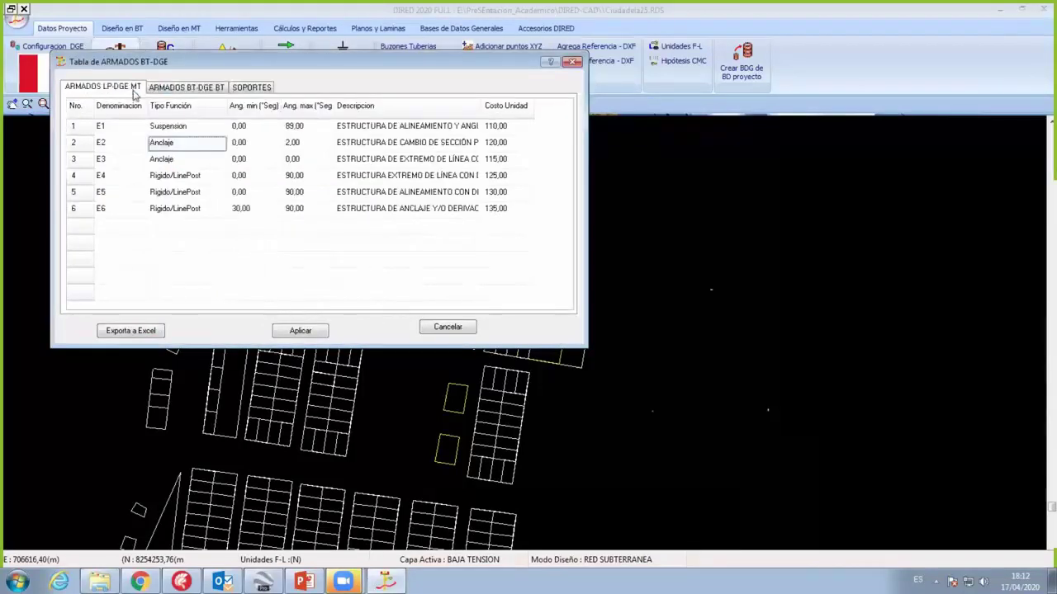
{"action": "left_click", "coordinate": [251, 87]}
{"action": "left_click", "coordinate": [306, 329]}
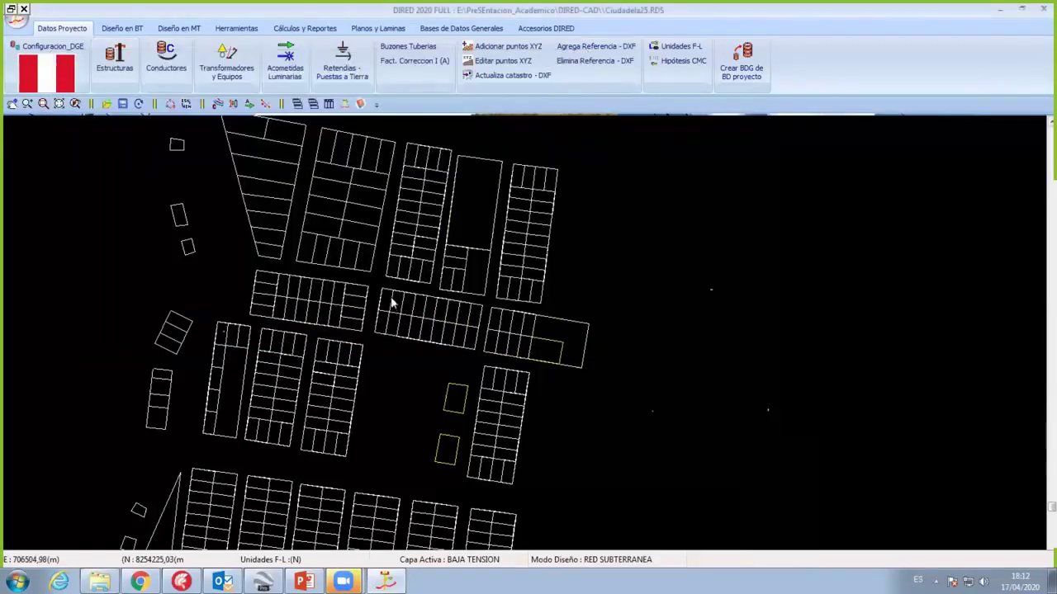
Step: Review the AAAC MT and the BT conductor tables, then apply them
{"action": "scroll", "coordinate": [394, 322], "scroll_direction": "down", "scroll_amount": 2}
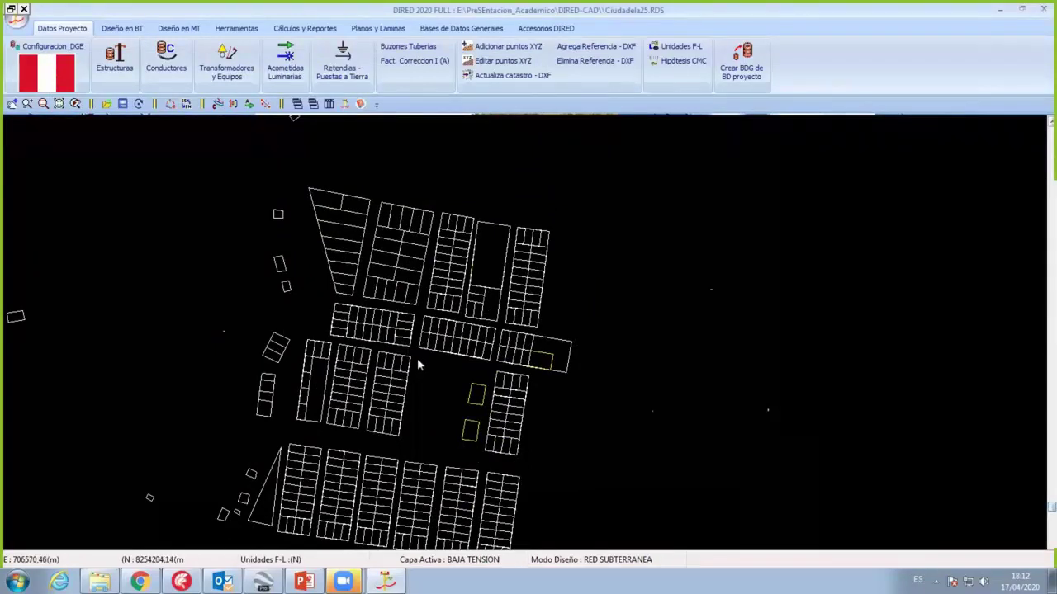
{"action": "scroll", "coordinate": [406, 346], "scroll_direction": "up", "scroll_amount": 1}
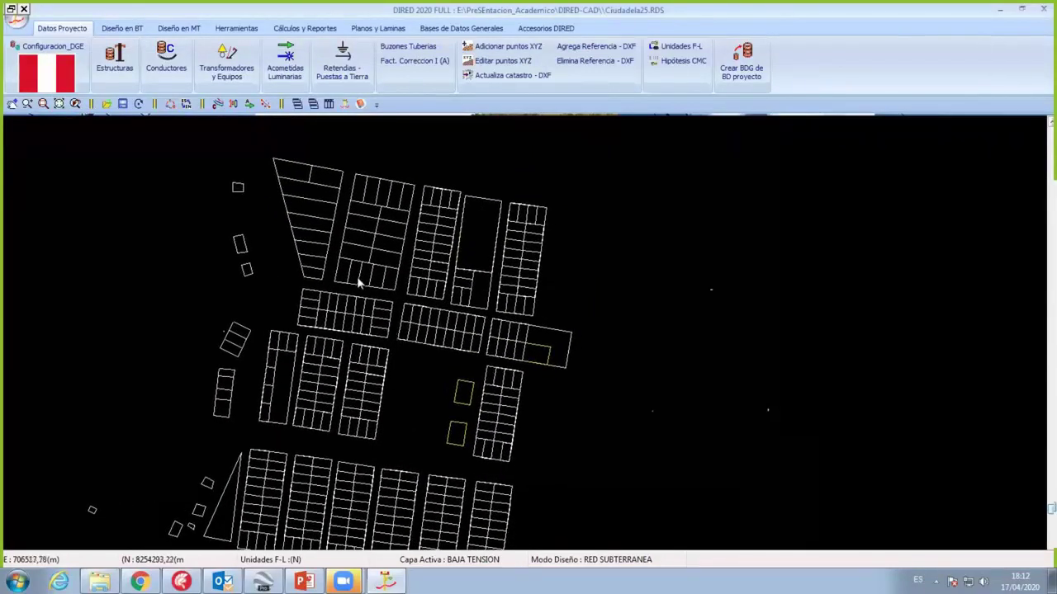
{"action": "left_click", "coordinate": [165, 57]}
{"action": "left_click", "coordinate": [190, 135]}
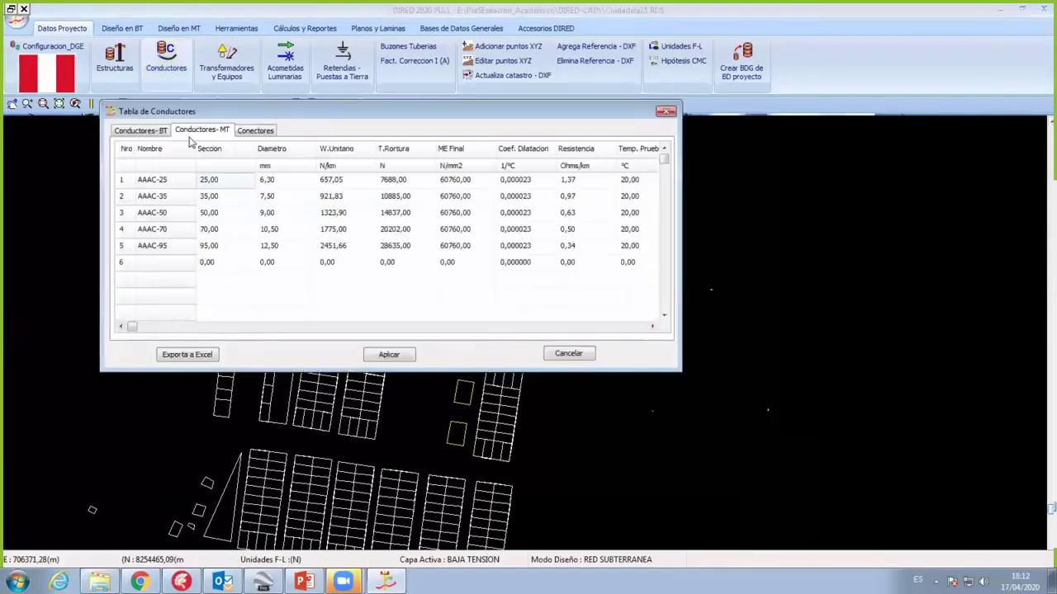
{"action": "left_click", "coordinate": [147, 132]}
{"action": "left_click", "coordinate": [237, 217]}
{"action": "key", "text": "Down"}
{"action": "key", "text": "Down"}
{"action": "key", "text": "Down"}
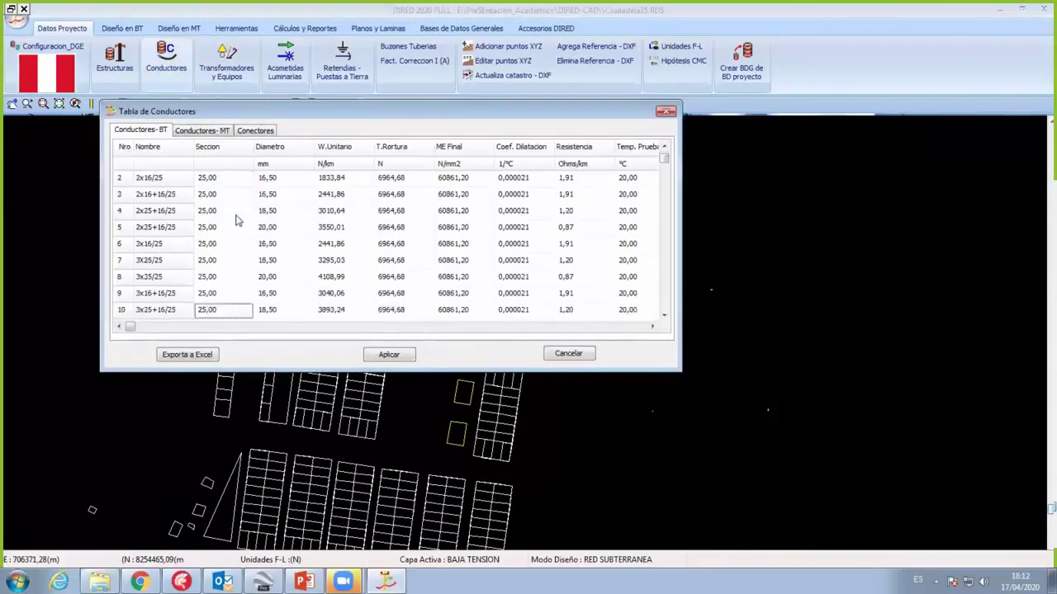
{"action": "key", "text": "Down"}
{"action": "key", "text": "Down"}
{"action": "key", "text": "Down"}
{"action": "key", "text": "Down"}
{"action": "key", "text": "Down"}
{"action": "key", "text": "Down"}
{"action": "key", "text": "Down"}
{"action": "key", "text": "Down"}
{"action": "key", "text": "Down"}
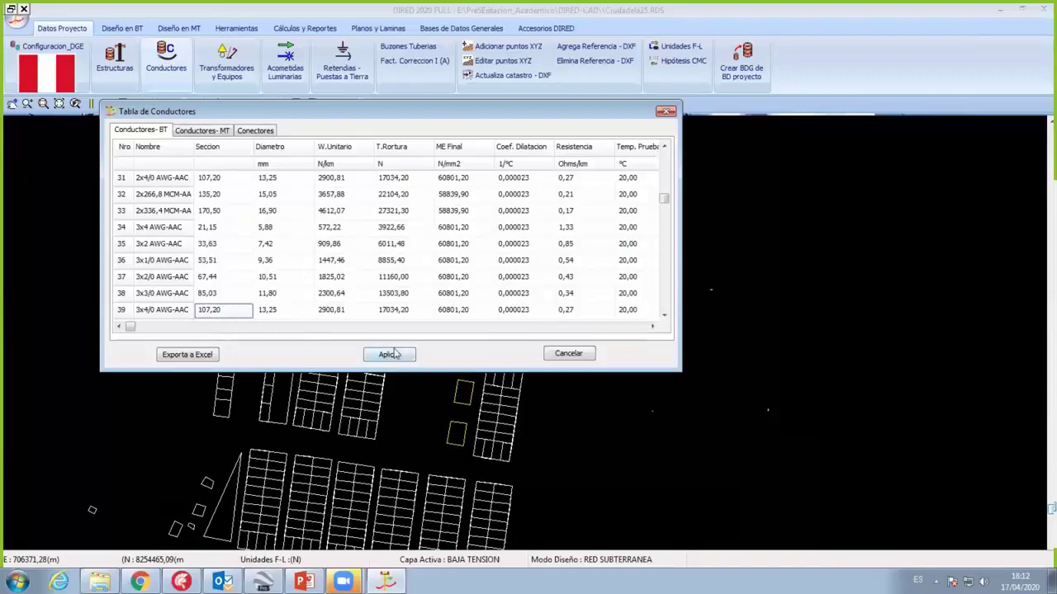
{"action": "left_click", "coordinate": [392, 356]}
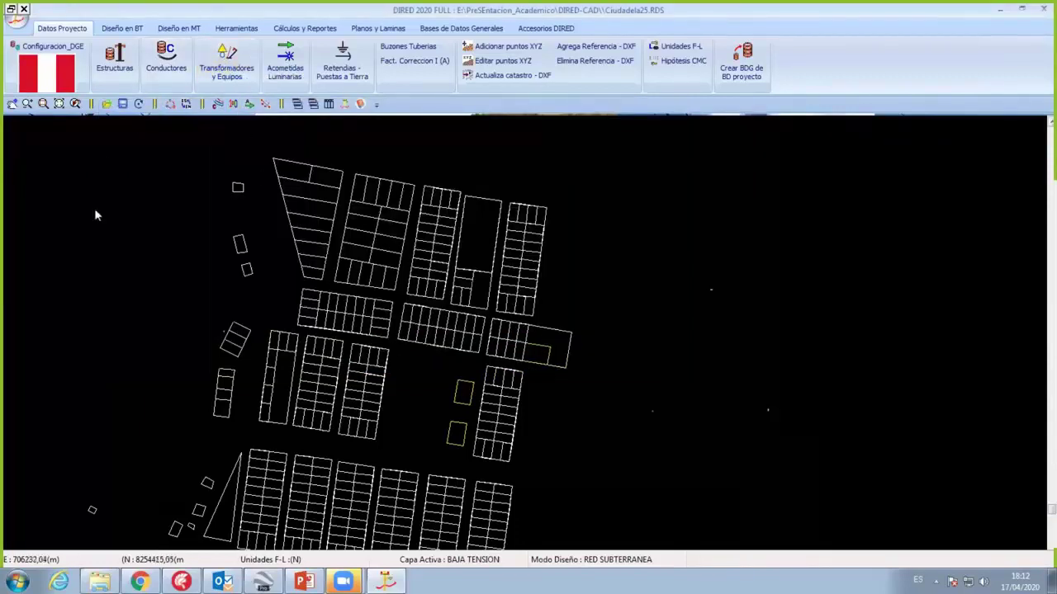
Step: Reposition the plan view and switch to the Diseño en BT features
{"action": "scroll", "coordinate": [408, 365], "scroll_direction": "up", "scroll_amount": 2}
{"action": "scroll", "coordinate": [405, 368], "scroll_direction": "up", "scroll_amount": 1}
{"action": "middle_click_drag", "start_coordinate": [406, 368], "coordinate": [398, 406]}
{"action": "scroll", "coordinate": [404, 403], "scroll_direction": "up", "scroll_amount": 1}
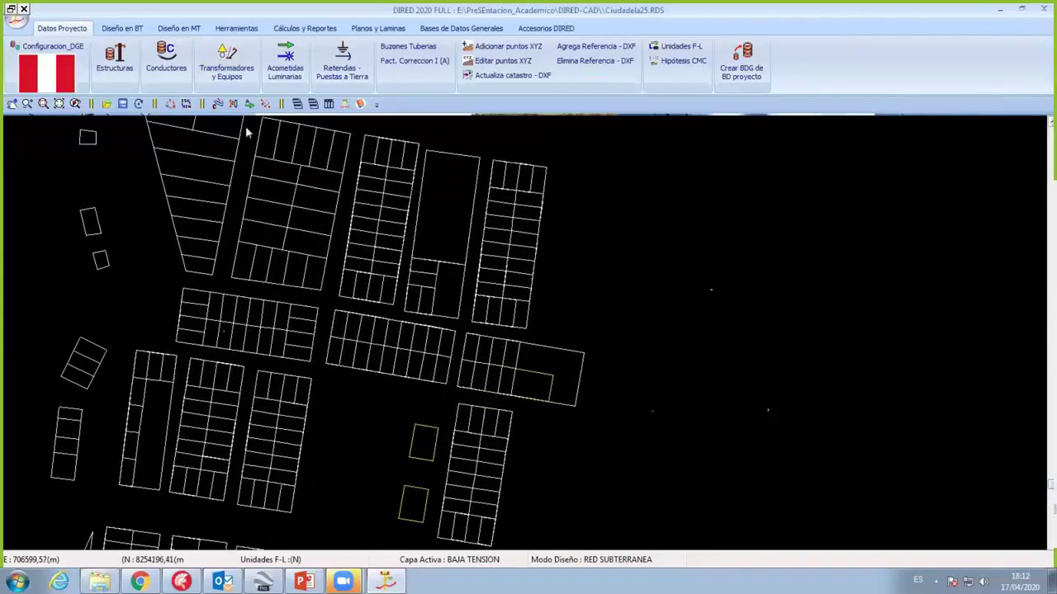
{"action": "left_click", "coordinate": [122, 29]}
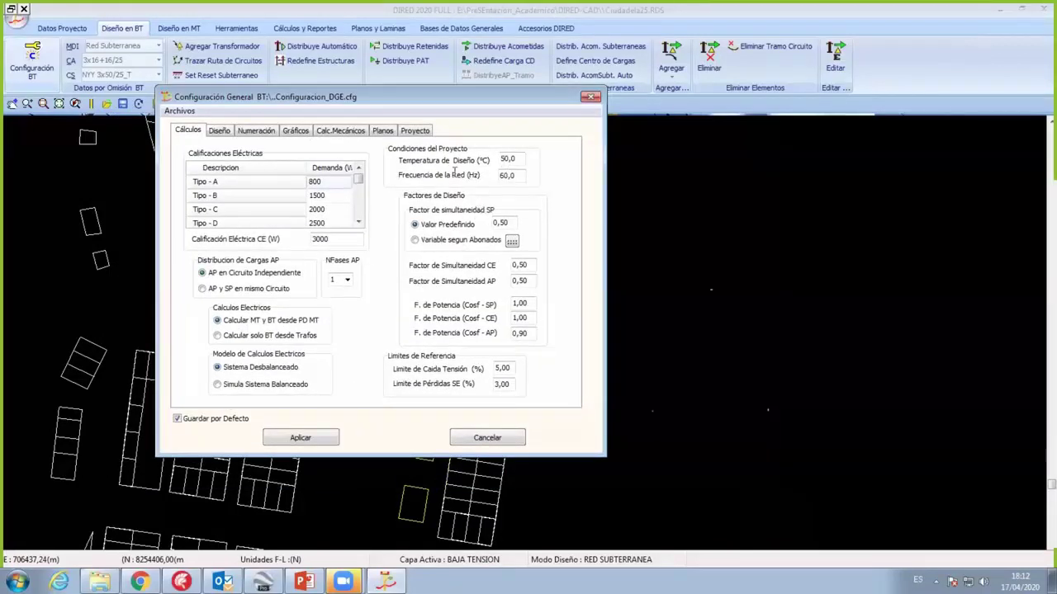
Step: In the Cálculos settings, set network frequency to 60 Hz and design temperature to 50 °C
{"action": "double_click", "coordinate": [509, 159]}
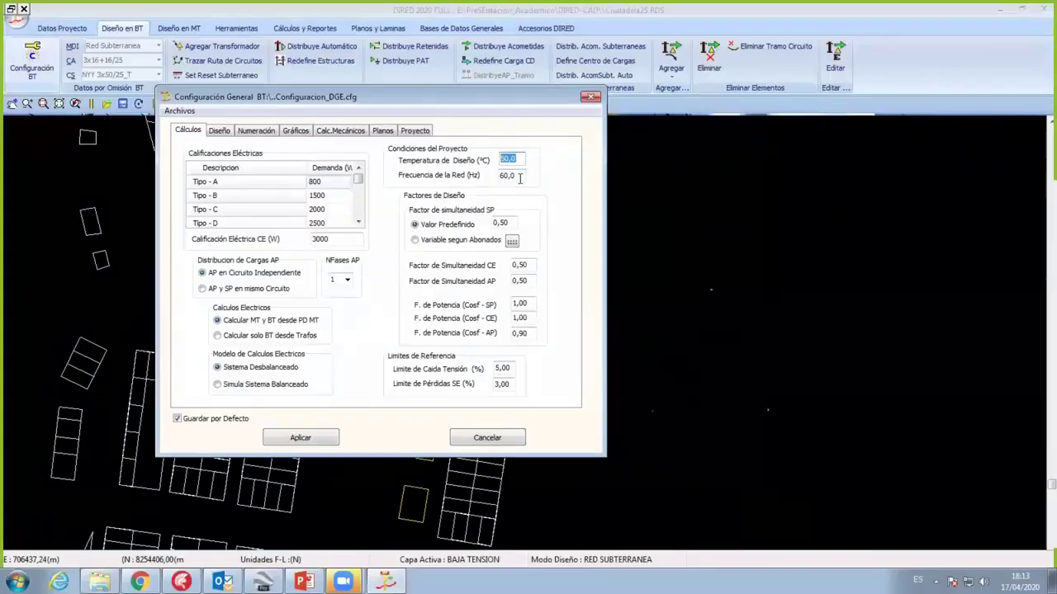
{"action": "left_click", "coordinate": [519, 178]}
{"action": "type", "text": "50,0"}
{"action": "left_click_drag", "start_coordinate": [519, 177], "coordinate": [484, 178]}
{"action": "type", "text": "5"}
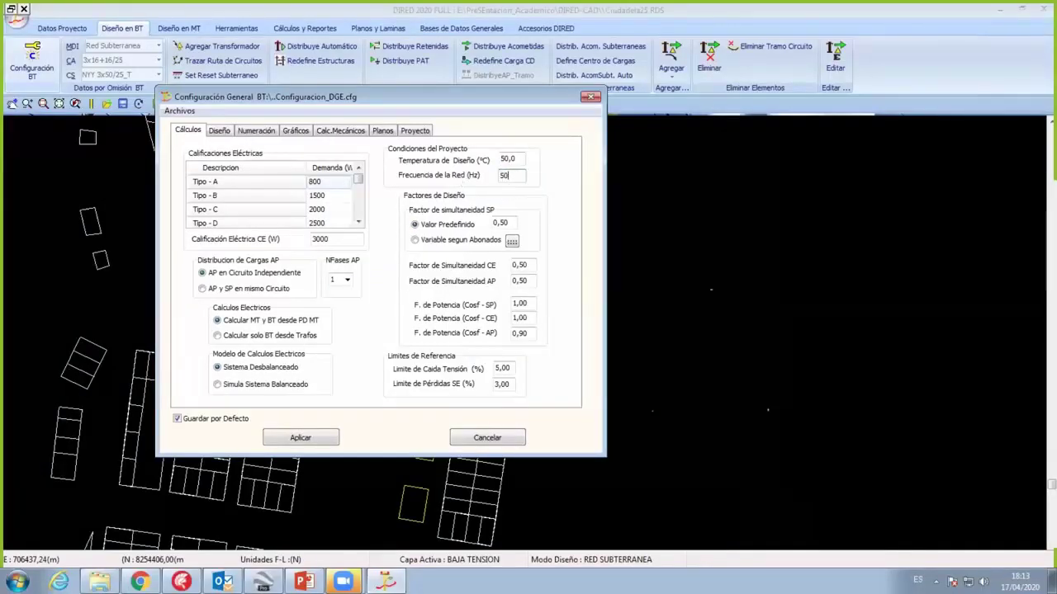
{"action": "double_click", "coordinate": [512, 175]}
{"action": "type", "text": "60"}
{"action": "double_click", "coordinate": [516, 160]}
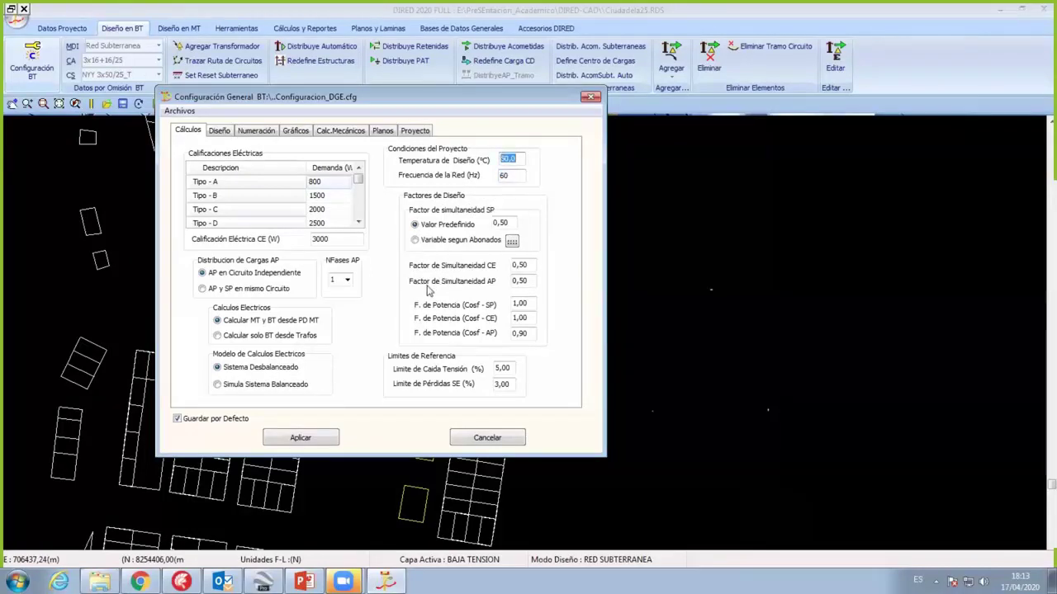
{"action": "type", "text": "40"}
{"action": "left_click_drag", "start_coordinate": [515, 158], "coordinate": [461, 164]}
{"action": "type", "text": "50"}
{"action": "left_click", "coordinate": [329, 212]}
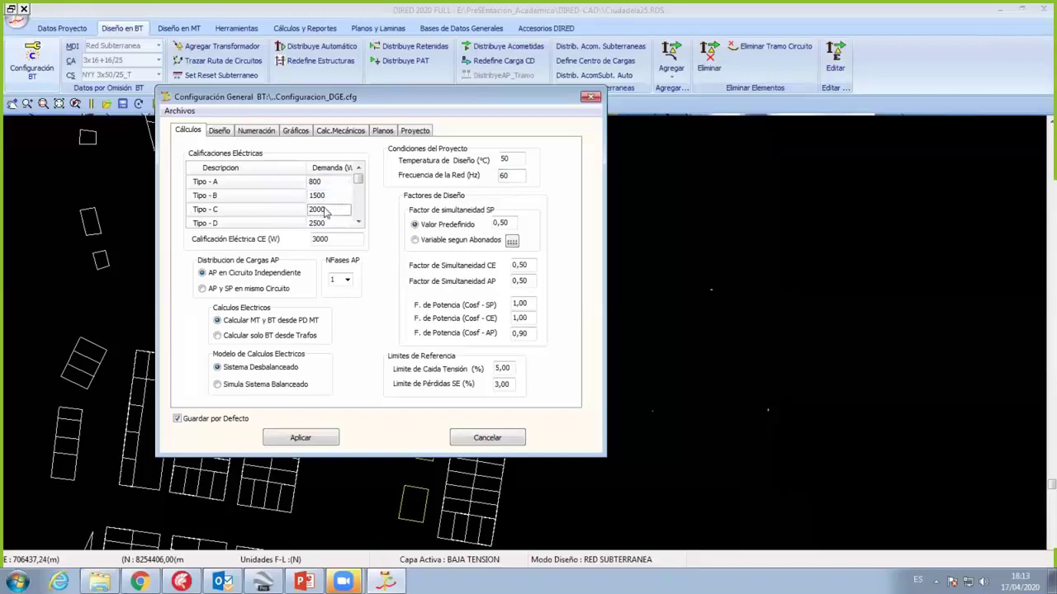
{"action": "key", "text": "Up"}
{"action": "key", "text": "Up"}
Step: Open the CUADRO DEMANDAS table and add a new demand type named E
{"action": "double_click", "coordinate": [319, 204]}
{"action": "double_click", "coordinate": [258, 202]}
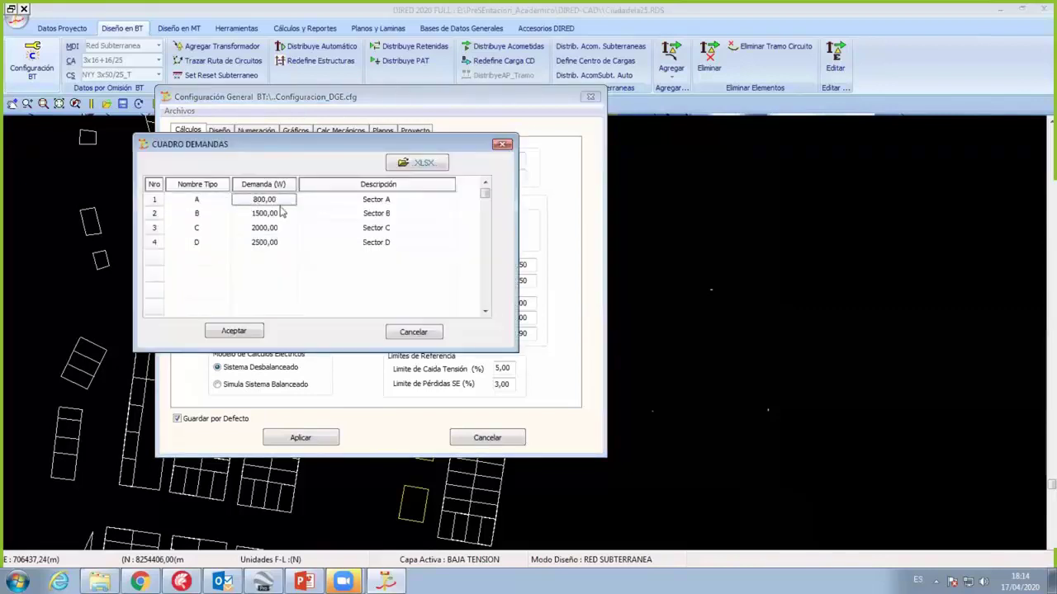
{"action": "left_click", "coordinate": [218, 259]}
{"action": "right_click", "coordinate": [216, 259]}
{"action": "left_click", "coordinate": [269, 265]}
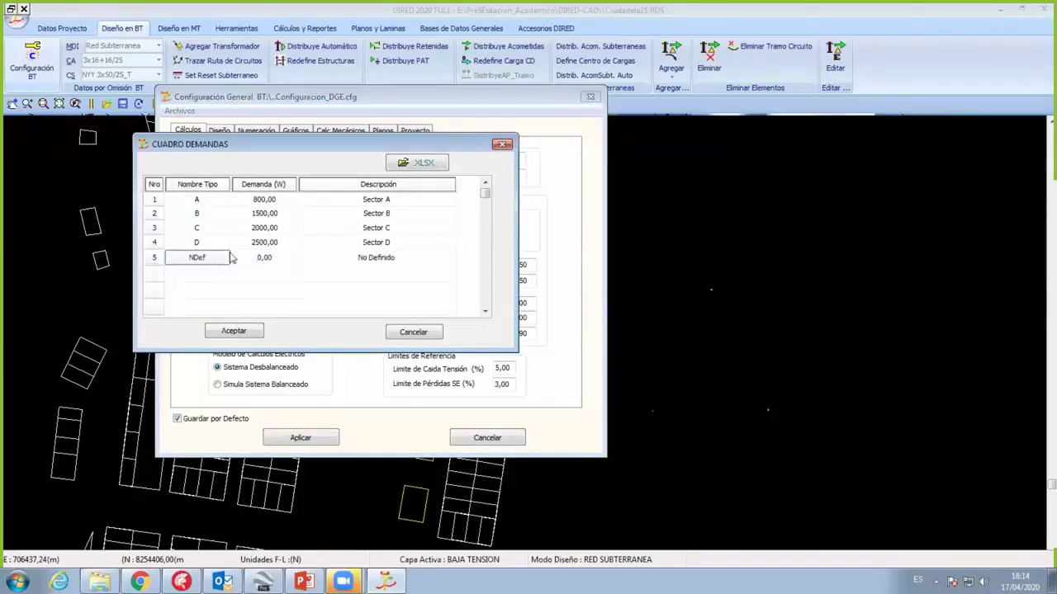
{"action": "left_click", "coordinate": [209, 203]}
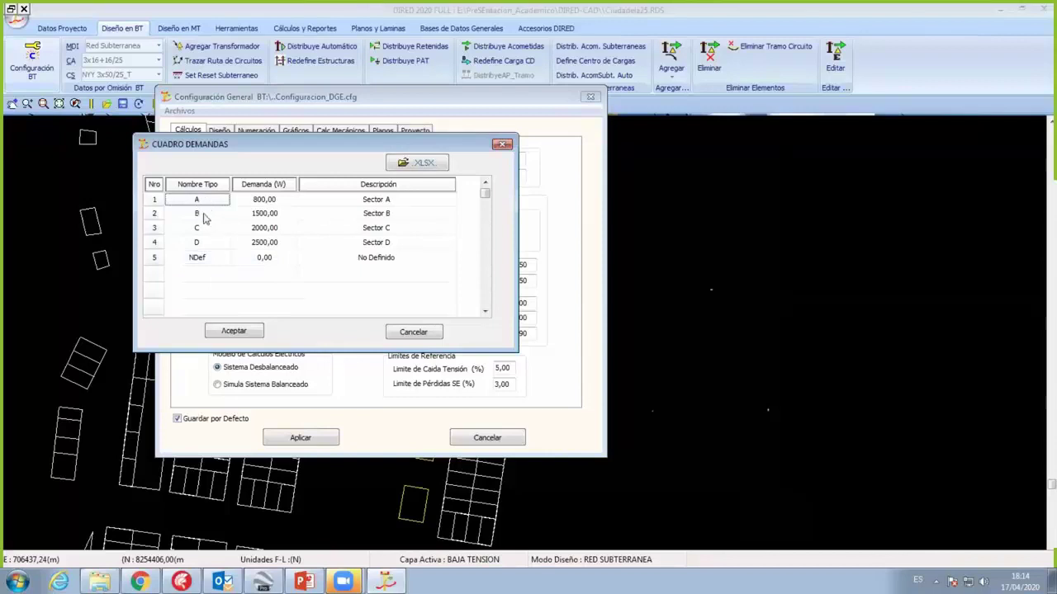
{"action": "left_click", "coordinate": [205, 216]}
{"action": "left_click", "coordinate": [211, 259]}
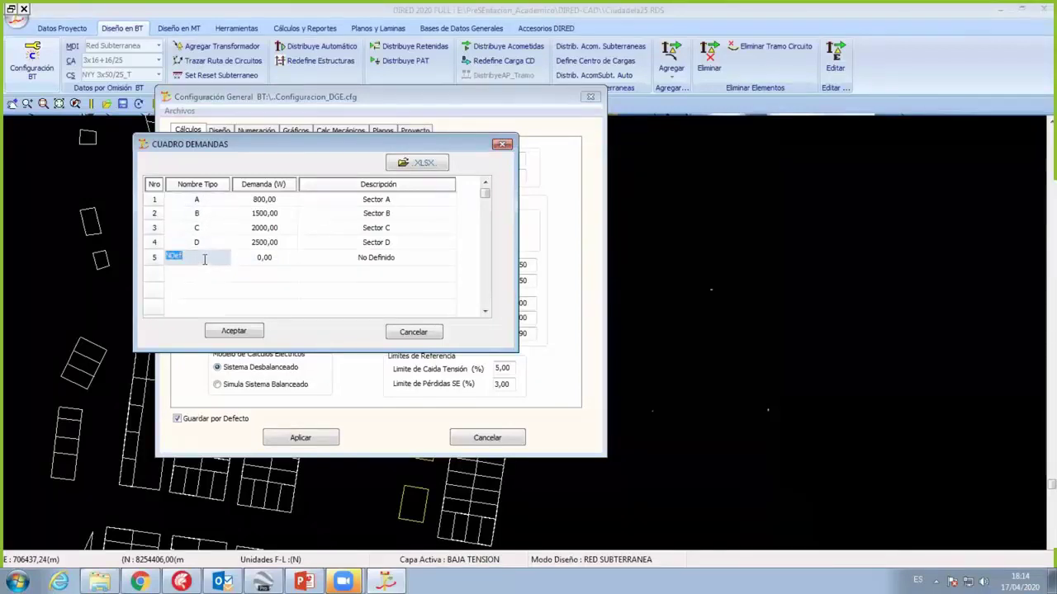
{"action": "type", "text": "E"}
{"action": "left_click", "coordinate": [286, 202]}
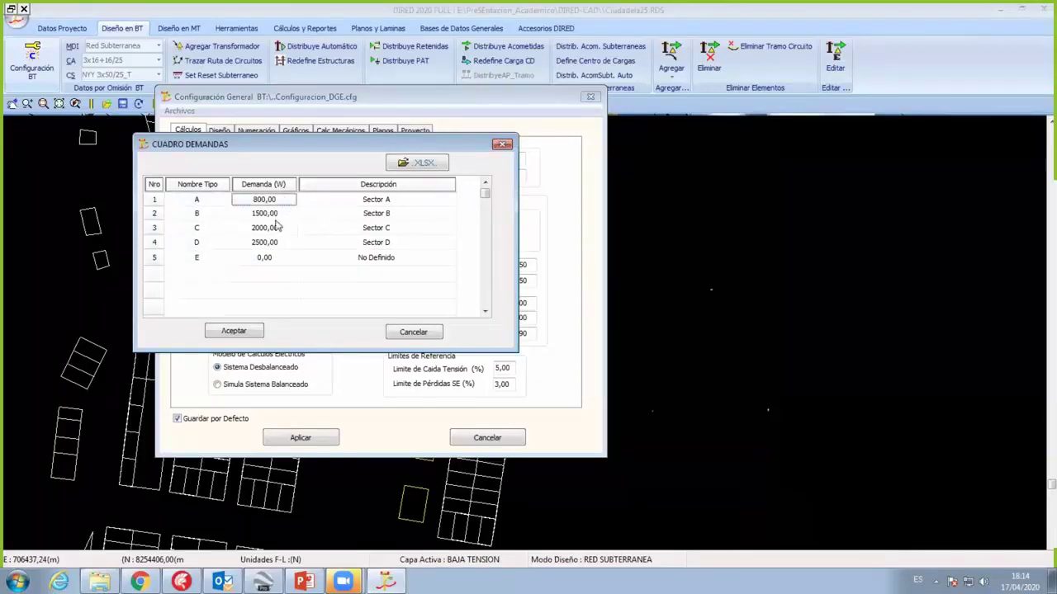
Step: Set the demands of types A, B and C to 1500, 2000 and 3000 W
{"action": "left_click", "coordinate": [288, 199]}
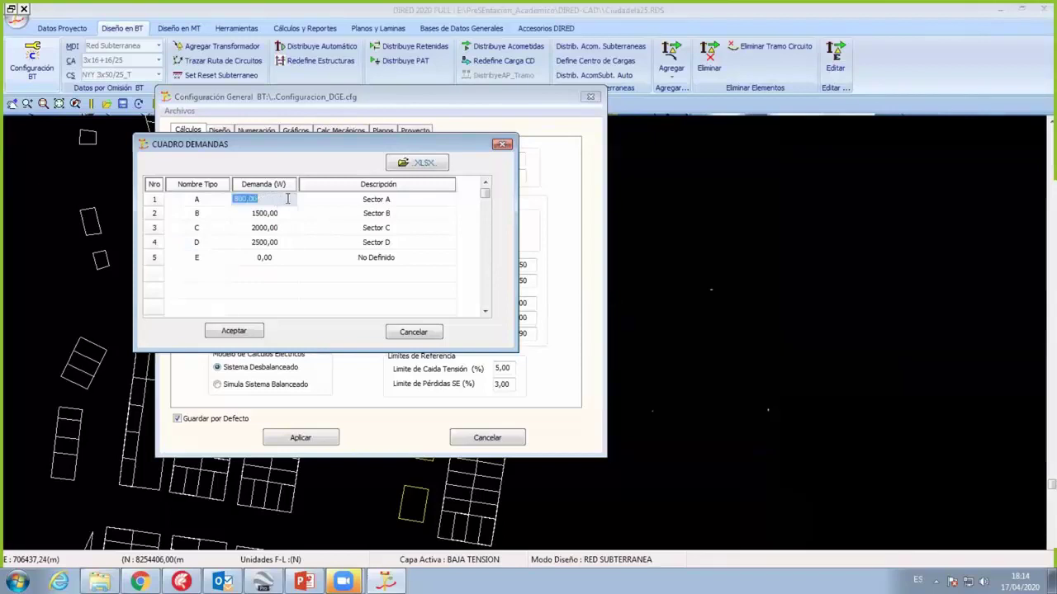
{"action": "type", "text": "1500"}
{"action": "left_click", "coordinate": [272, 213]}
{"action": "left_click", "coordinate": [269, 200]}
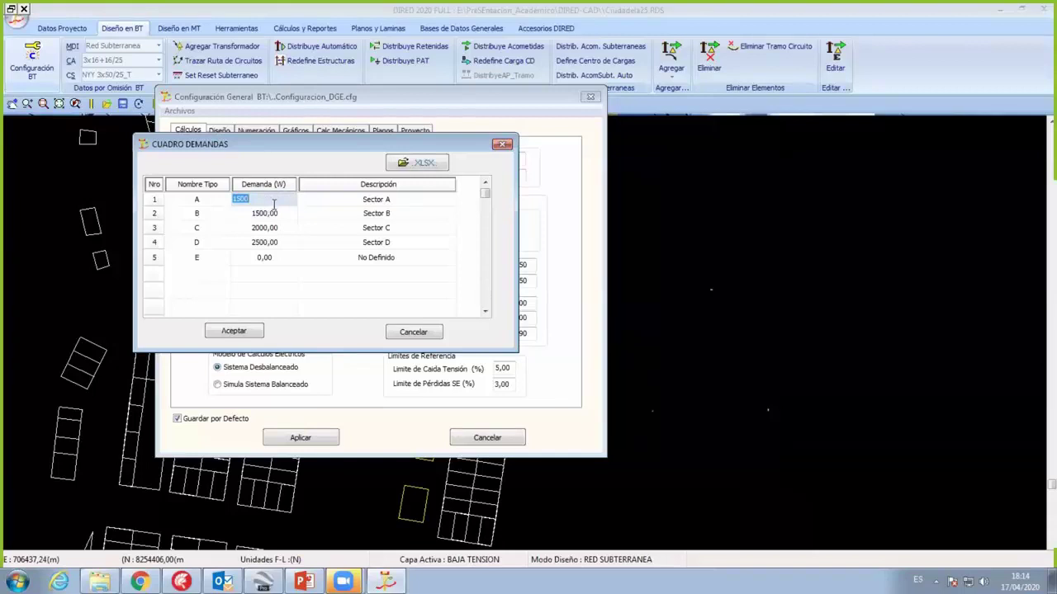
{"action": "key", "text": "Return"}
{"action": "left_click", "coordinate": [279, 213]}
{"action": "type", "text": "2"}
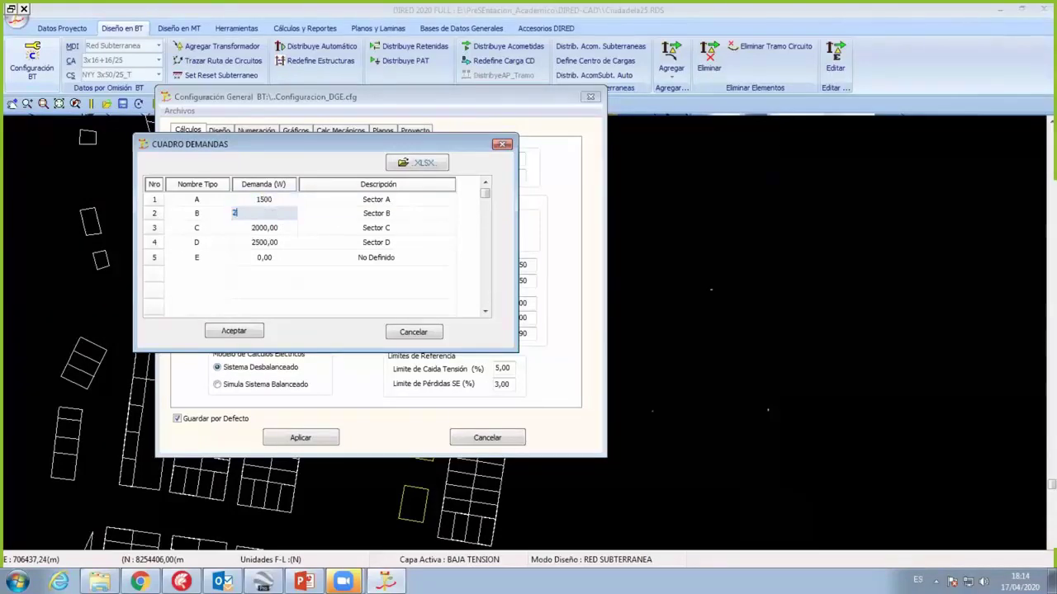
{"action": "type", "text": "000"}
{"action": "left_click", "coordinate": [272, 230]}
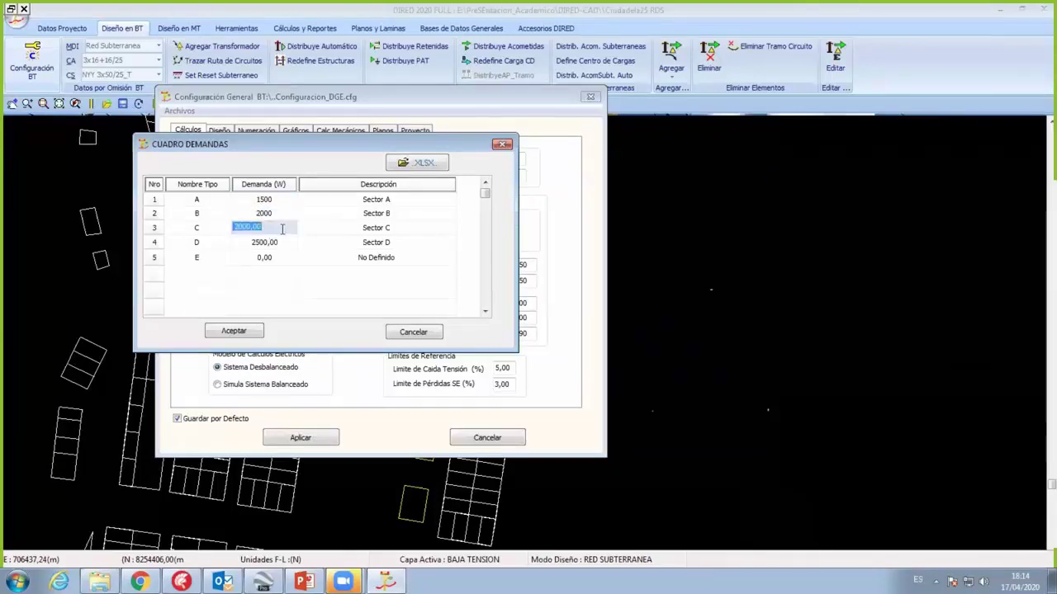
{"action": "type", "text": "300"}
{"action": "type", "text": "0"}
{"action": "left_click", "coordinate": [277, 244]}
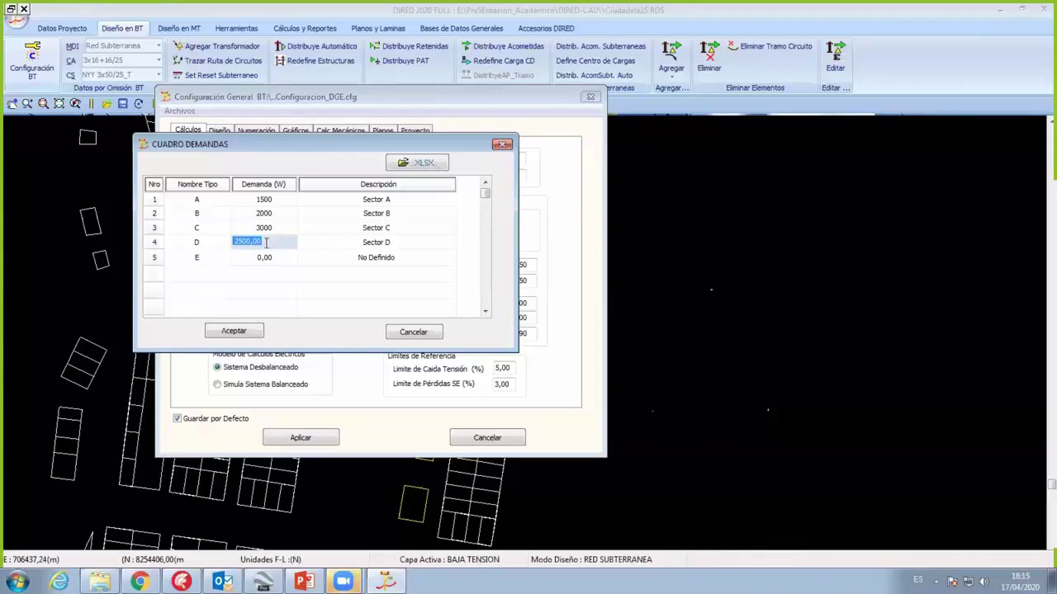
Step: Set type D's demand to 3500 W and give type E the description Sector E
{"action": "left_click", "coordinate": [275, 234]}
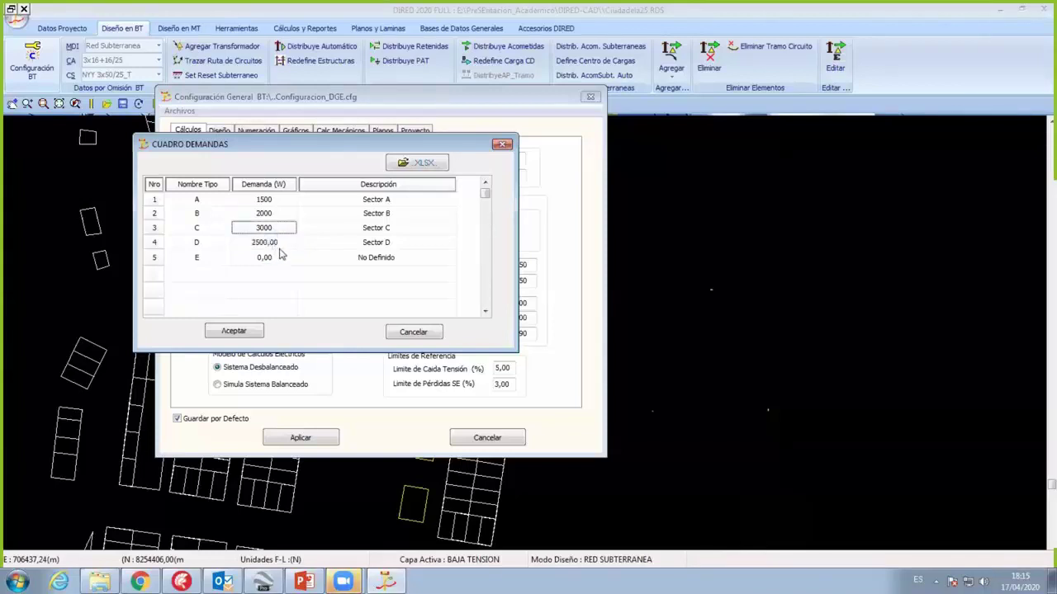
{"action": "left_click", "coordinate": [279, 245]}
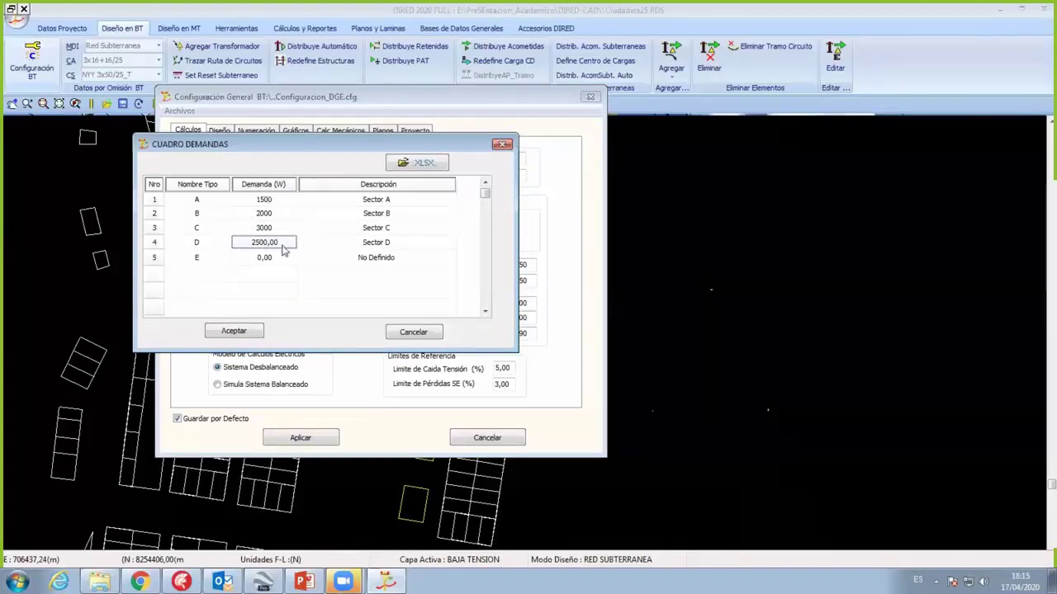
{"action": "left_click", "coordinate": [282, 245]}
{"action": "type", "text": "3"}
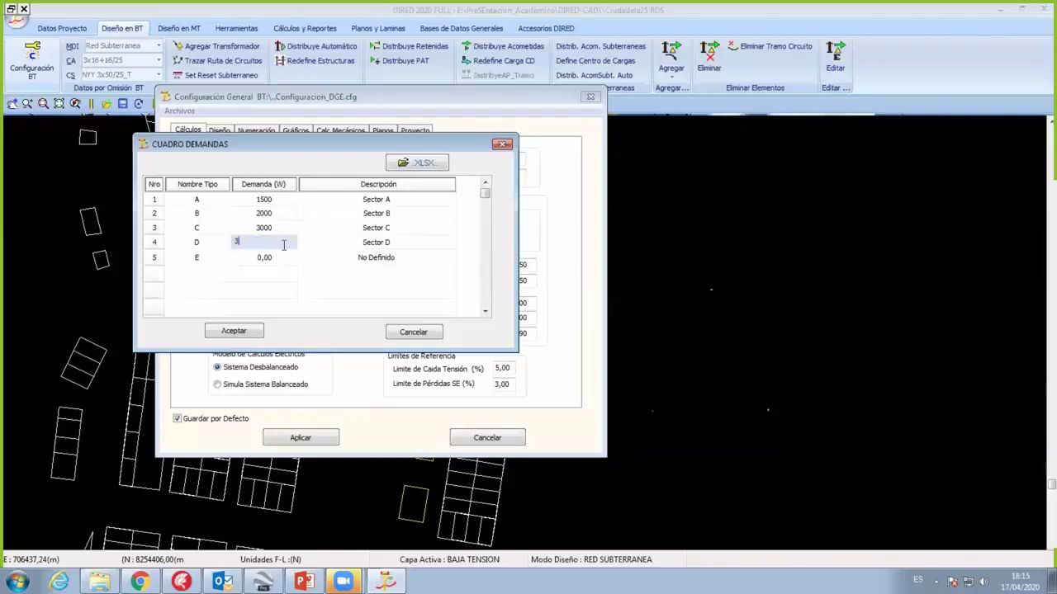
{"action": "type", "text": "500"}
{"action": "left_click", "coordinate": [288, 263]}
{"action": "left_click", "coordinate": [285, 258]}
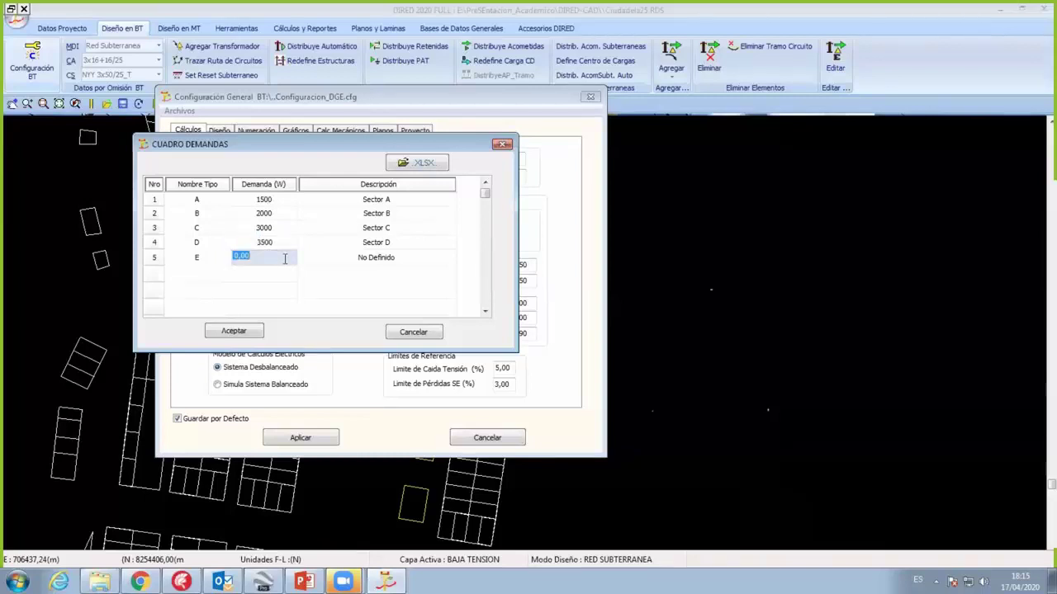
{"action": "type", "text": "4"}
{"action": "left_click", "coordinate": [387, 263]}
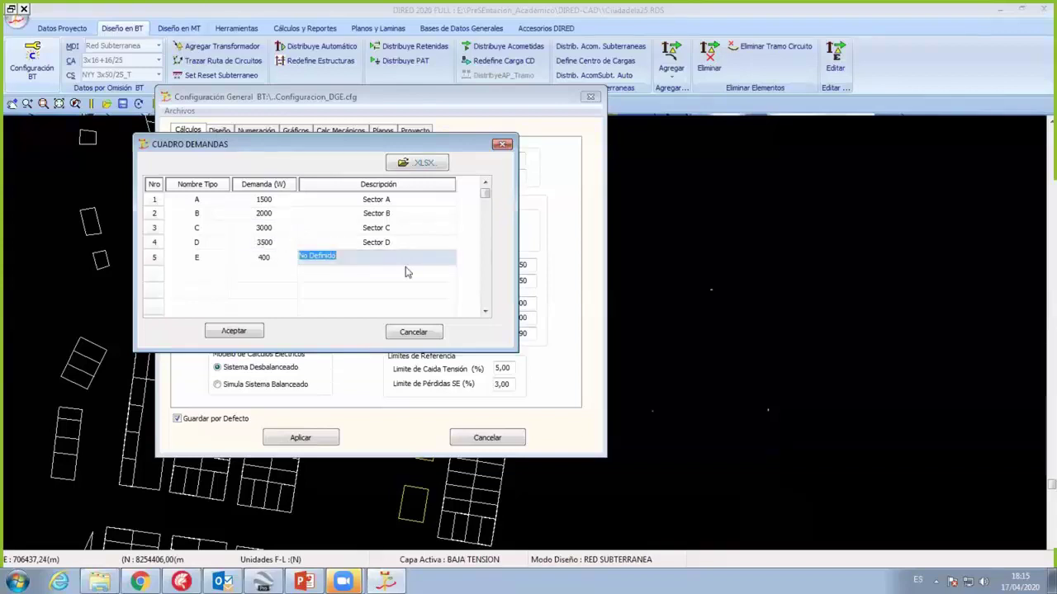
{"action": "type", "text": "Sec"}
{"action": "type", "text": "tor E"}
{"action": "left_click", "coordinate": [414, 216]}
{"action": "left_click", "coordinate": [403, 203]}
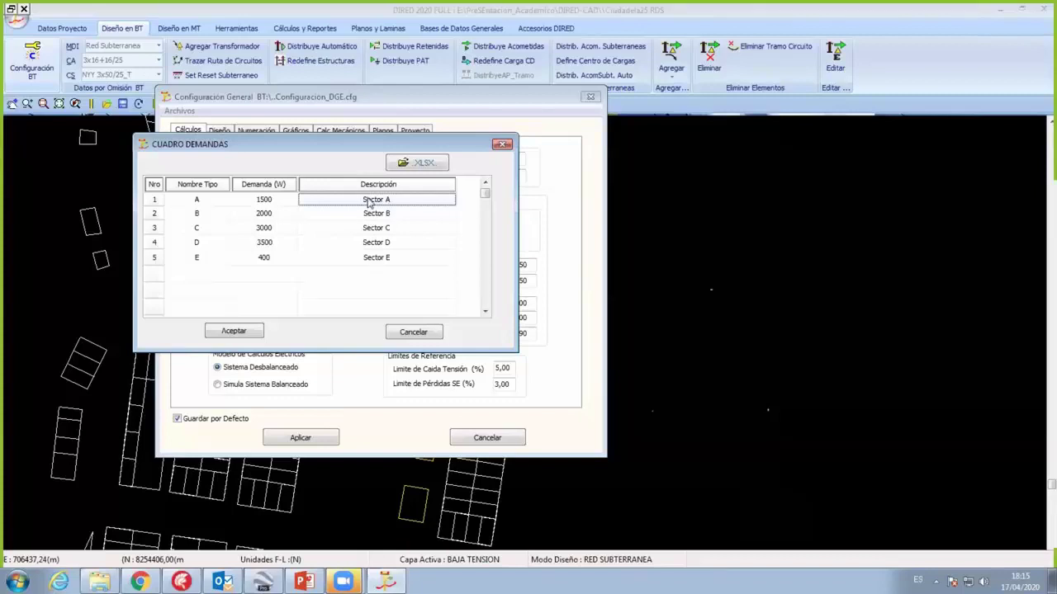
Step: Set type E's demand to 4000 W and accept the demand table
{"action": "double_click", "coordinate": [277, 258]}
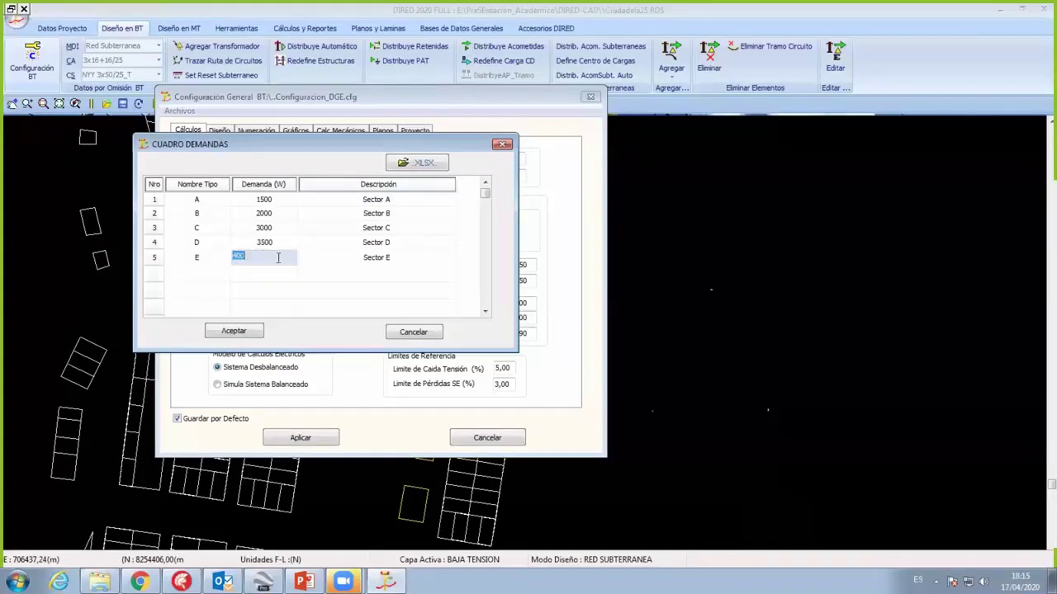
{"action": "type", "text": "4000"}
{"action": "left_click", "coordinate": [371, 214]}
{"action": "left_click", "coordinate": [371, 273]}
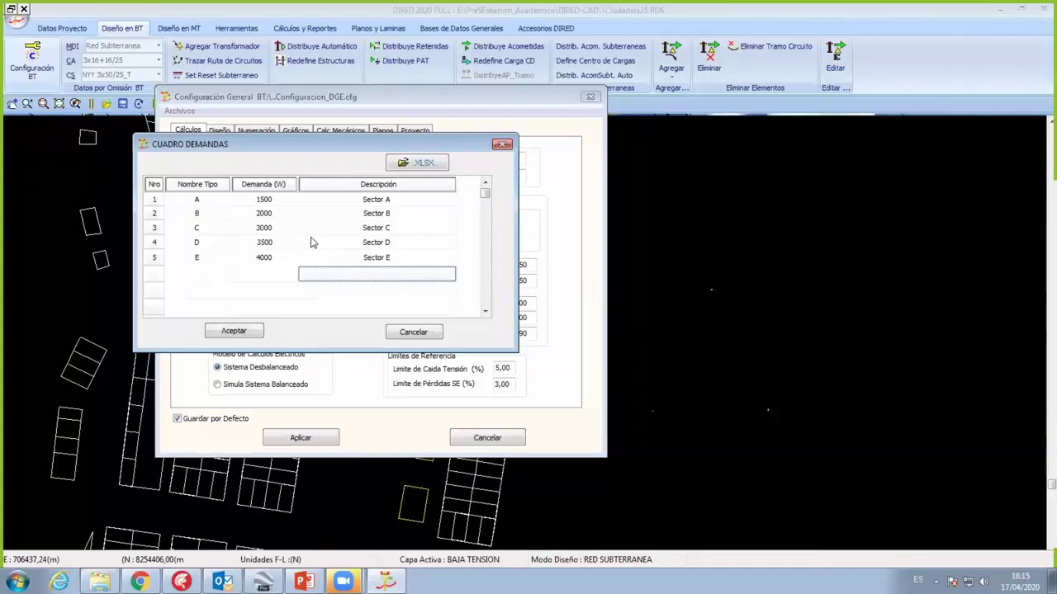
{"action": "left_click", "coordinate": [234, 330]}
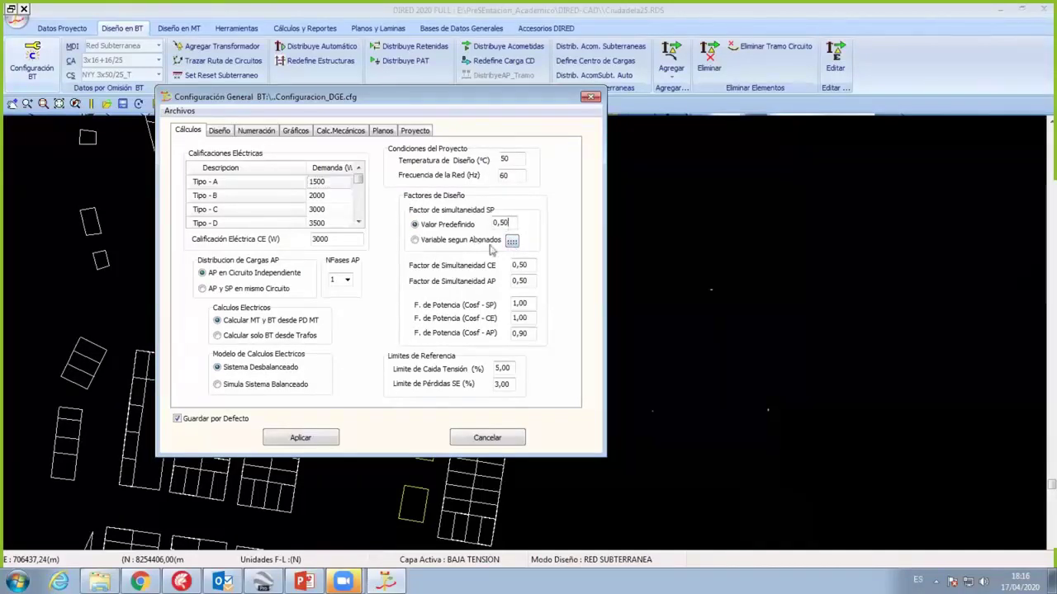
Step: Change the SP fixed simultaneity value to 0,6 and switch it to Variable segun Abonados
{"action": "double_click", "coordinate": [500, 222]}
{"action": "type", "text": "0"}
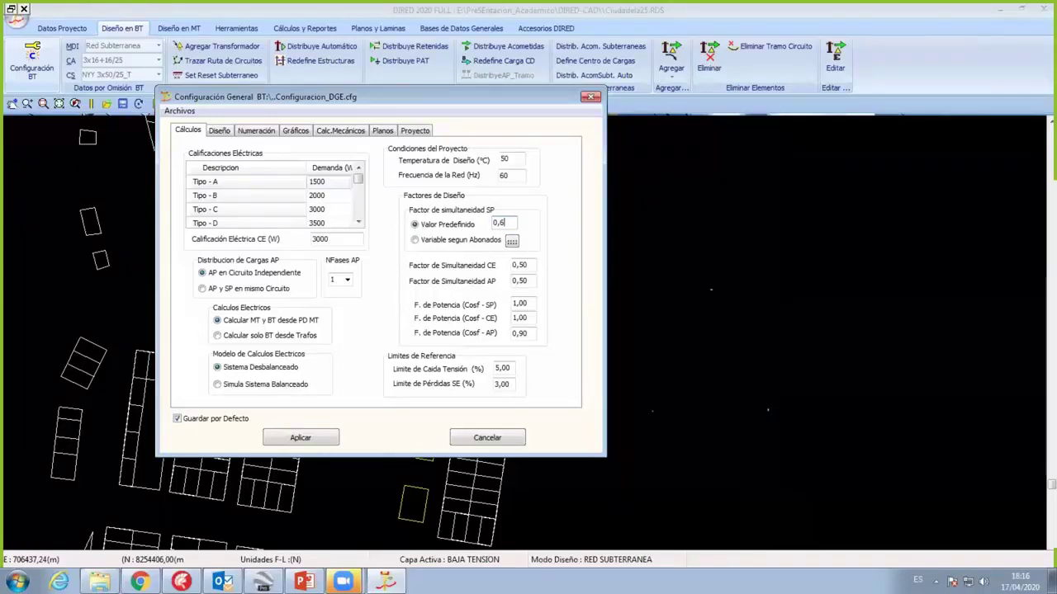
{"action": "left_click", "coordinate": [446, 242]}
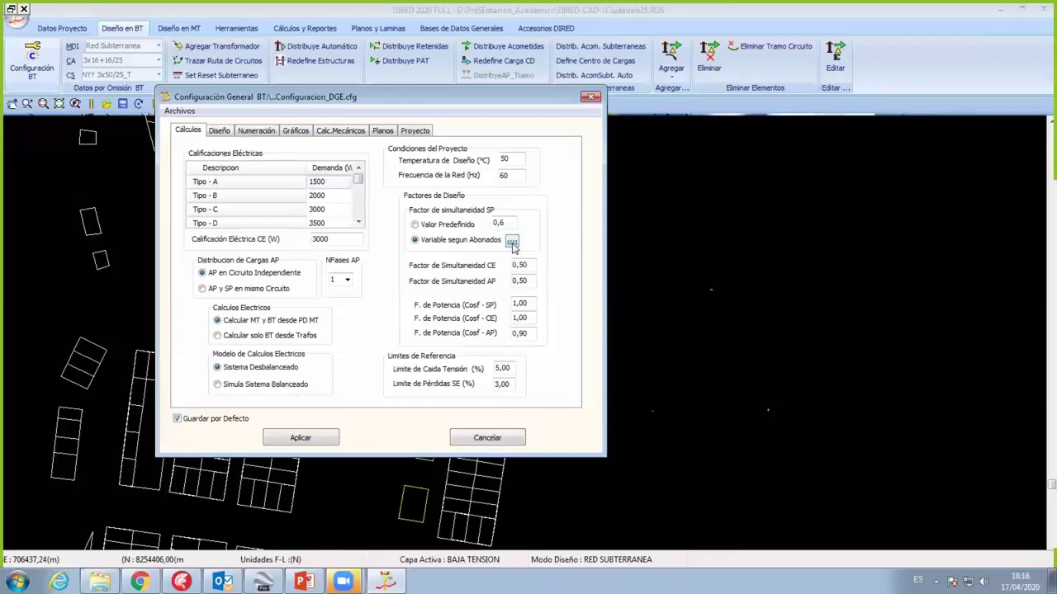
Step: Open the variable simultaneity factor table beside the configuration and inspect the first ranges' bounds and factors
{"action": "left_click", "coordinate": [512, 241]}
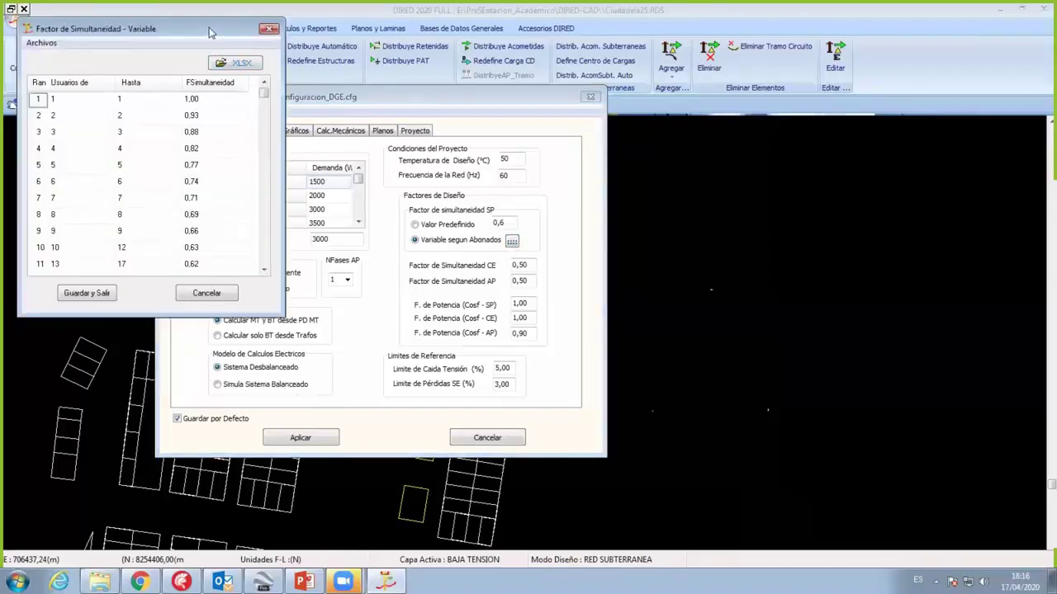
{"action": "left_click_drag", "start_coordinate": [209, 31], "coordinate": [539, 67]}
{"action": "left_click", "coordinate": [401, 152]}
{"action": "left_click", "coordinate": [401, 184]}
{"action": "left_click", "coordinate": [401, 199]}
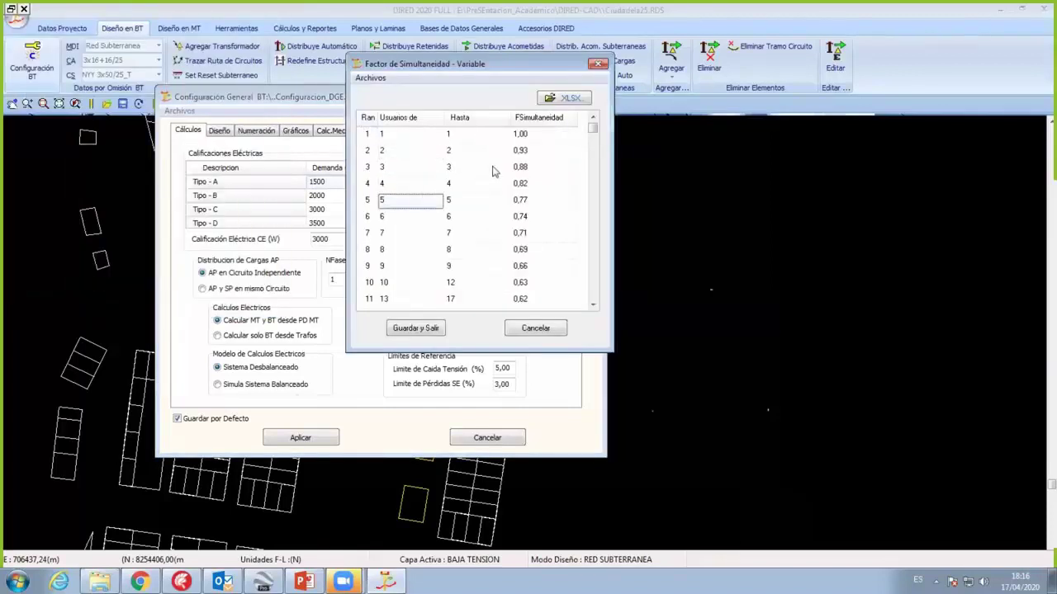
{"action": "left_click", "coordinate": [522, 152]}
{"action": "key", "text": "Down"}
{"action": "key", "text": "Down"}
{"action": "key", "text": "Down"}
{"action": "key", "text": "Down"}
{"action": "key", "text": "Down"}
{"action": "key", "text": "Down"}
{"action": "key", "text": "Down"}
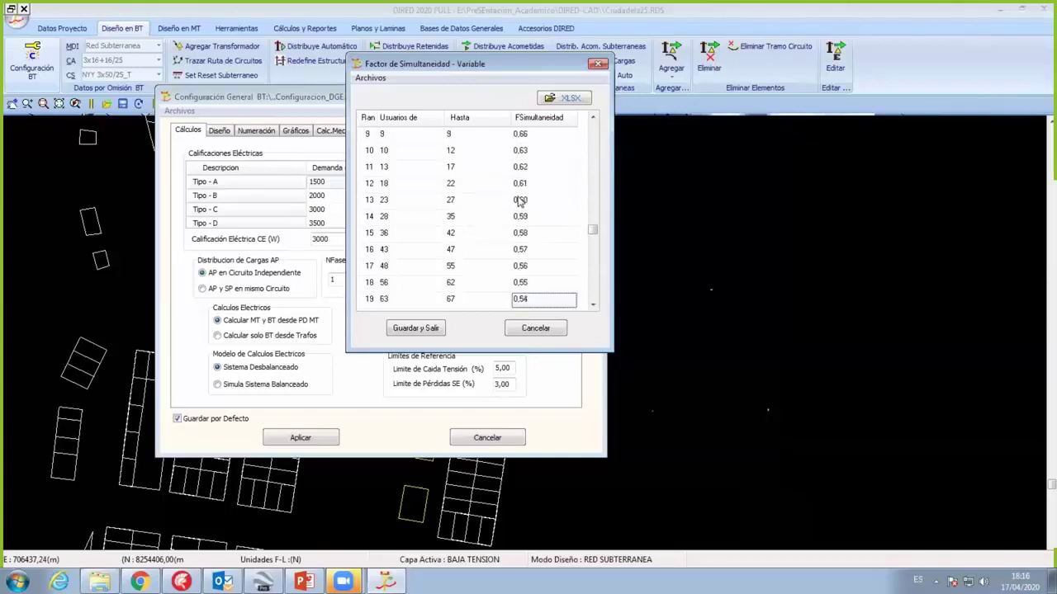
{"action": "key", "text": "Down"}
{"action": "key", "text": "Down"}
{"action": "key", "text": "Down"}
{"action": "key", "text": "Up"}
{"action": "key", "text": "Up"}
{"action": "key", "text": "Up"}
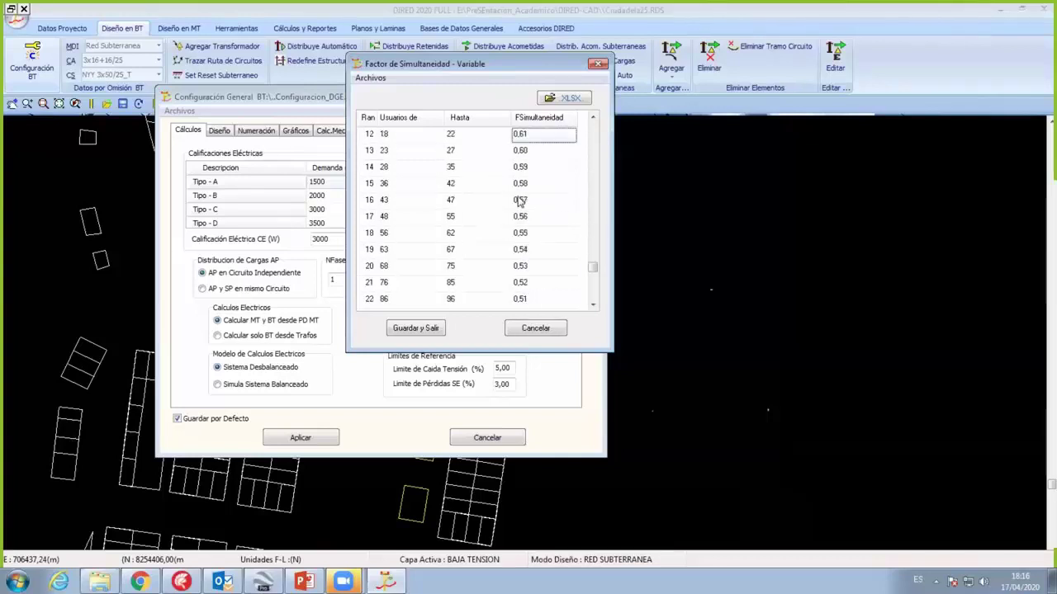
{"action": "key", "text": "Up"}
{"action": "key", "text": "Up"}
{"action": "key", "text": "Up"}
{"action": "key", "text": "Up"}
{"action": "key", "text": "Up"}
{"action": "key", "text": "Up"}
{"action": "key", "text": "Up"}
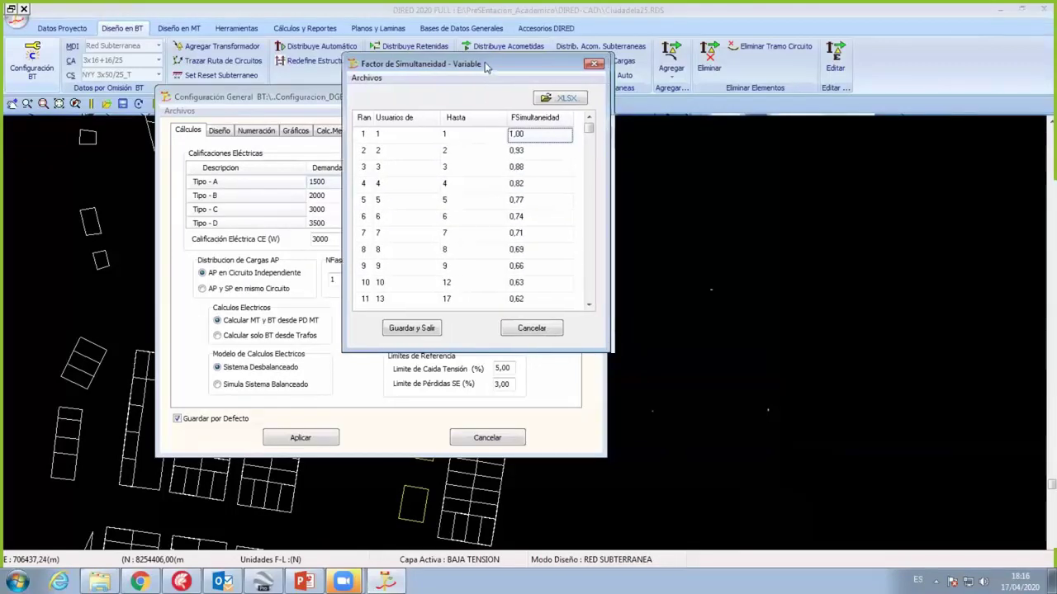
Step: Scroll down to the last rows, ending at 0,49 for 106–200 subscribers, then close the table
{"action": "left_click_drag", "start_coordinate": [429, 64], "coordinate": [178, 85]}
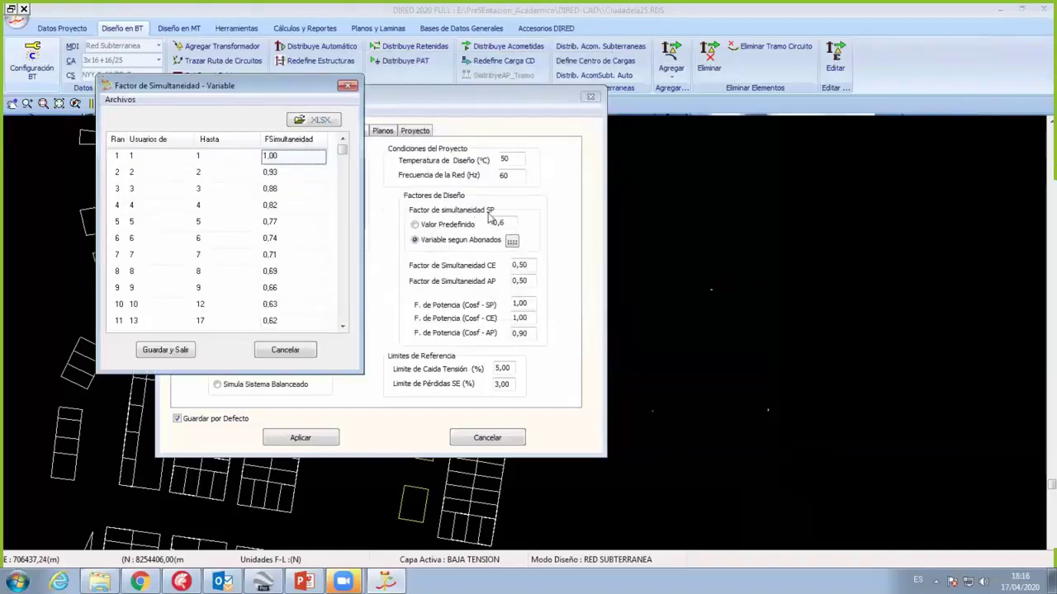
{"action": "key", "text": "Down"}
{"action": "key", "text": "Down"}
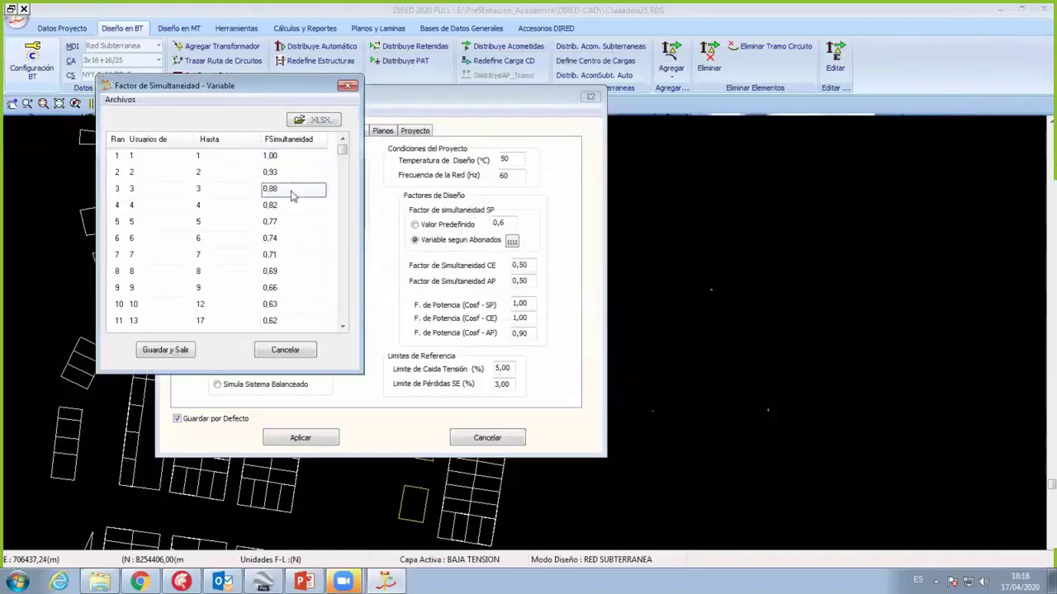
{"action": "key", "text": "Down"}
{"action": "key", "text": "Down"}
{"action": "key", "text": "Down"}
{"action": "key", "text": "Down"}
{"action": "key", "text": "Down"}
{"action": "key", "text": "Down"}
{"action": "key", "text": "Down"}
{"action": "key", "text": "Down"}
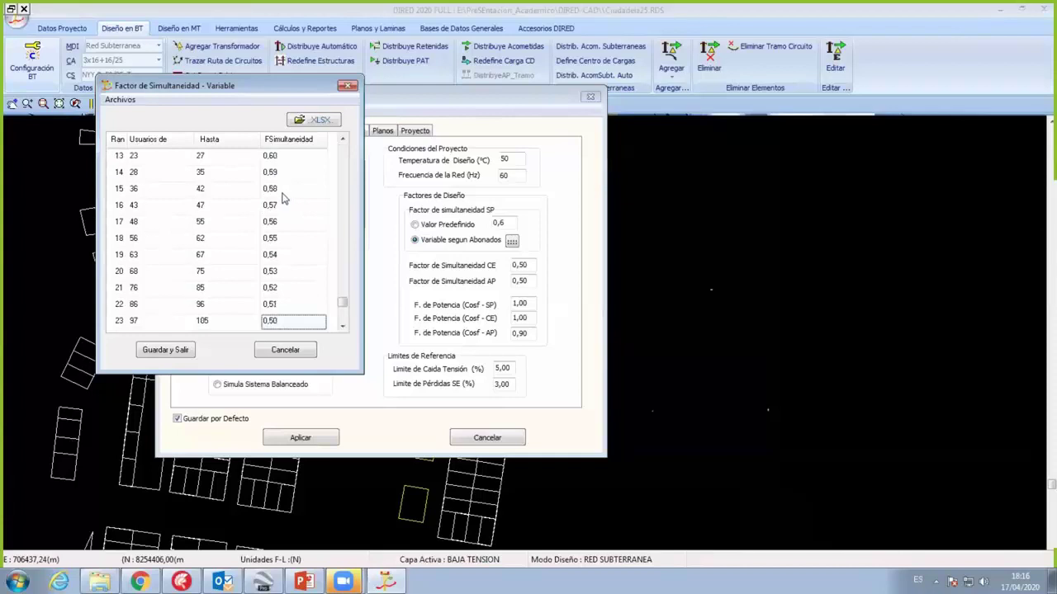
{"action": "key", "text": "Down"}
{"action": "key", "text": "Down"}
{"action": "key", "text": "Up"}
{"action": "key", "text": "Up"}
{"action": "key", "text": "Up"}
{"action": "key", "text": "Up"}
{"action": "key", "text": "Up"}
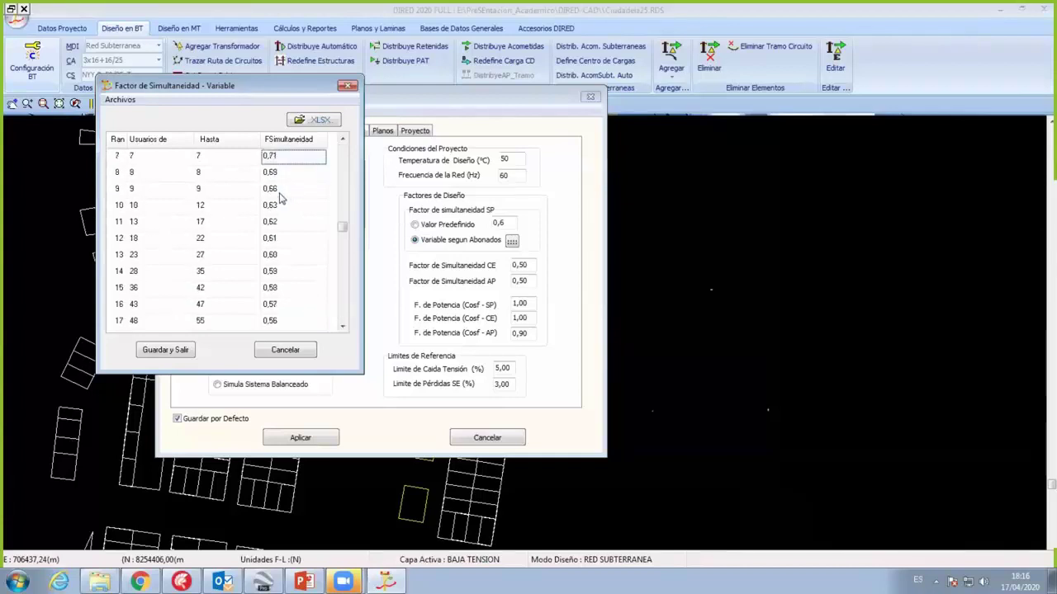
{"action": "key", "text": "Up"}
{"action": "key", "text": "Up"}
{"action": "key", "text": "Up"}
{"action": "key", "text": "Up"}
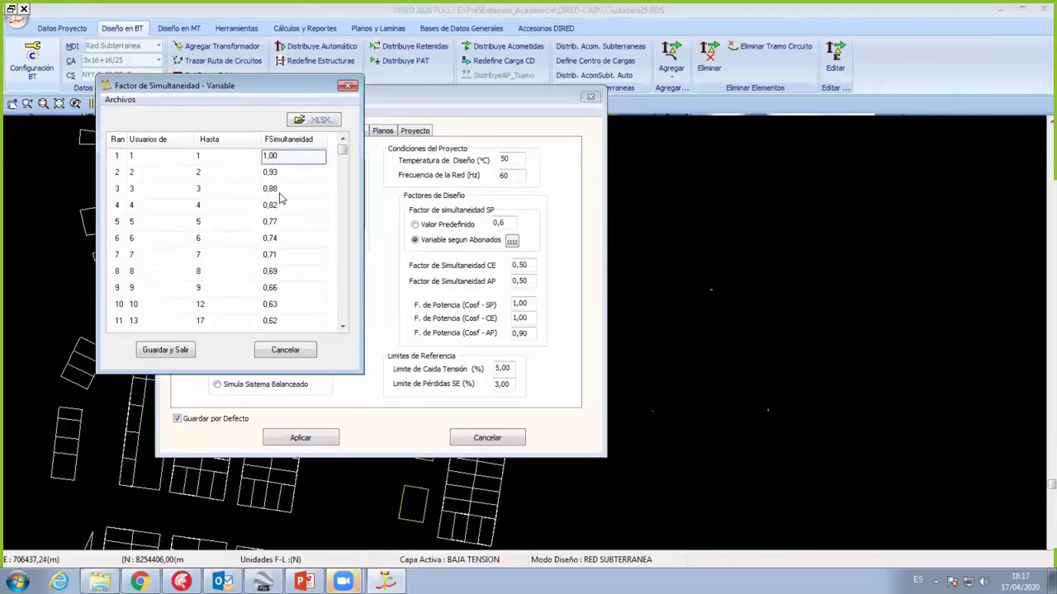
{"action": "key", "text": "Down"}
{"action": "key", "text": "Down"}
{"action": "key", "text": "Down"}
{"action": "key", "text": "Down"}
{"action": "key", "text": "Down"}
{"action": "key", "text": "Down"}
{"action": "key", "text": "Down"}
{"action": "key", "text": "Down"}
{"action": "key", "text": "Down"}
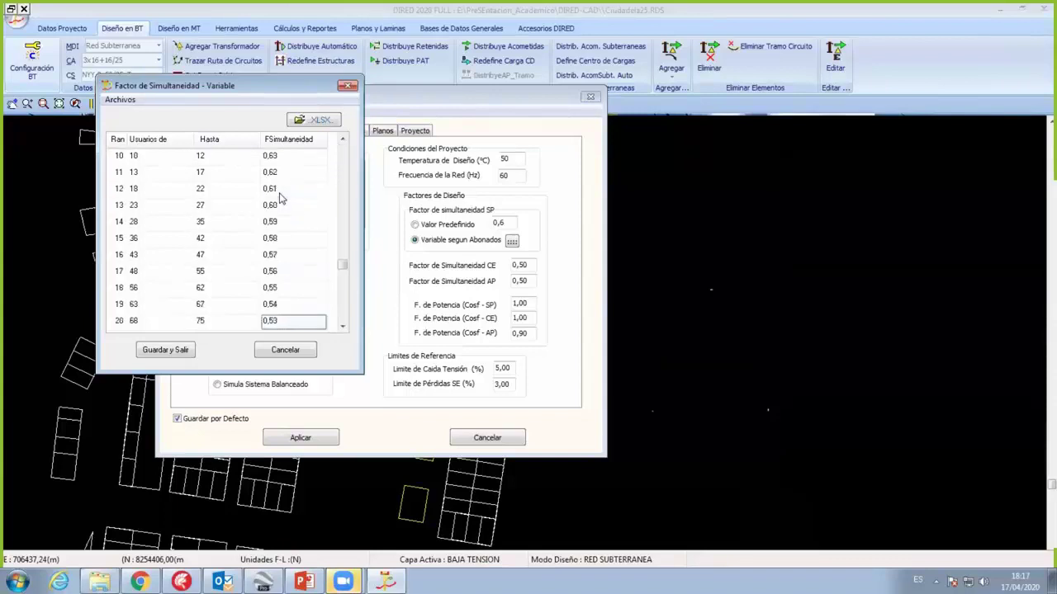
{"action": "key", "text": "Down"}
{"action": "key", "text": "Down"}
{"action": "key", "text": "Down"}
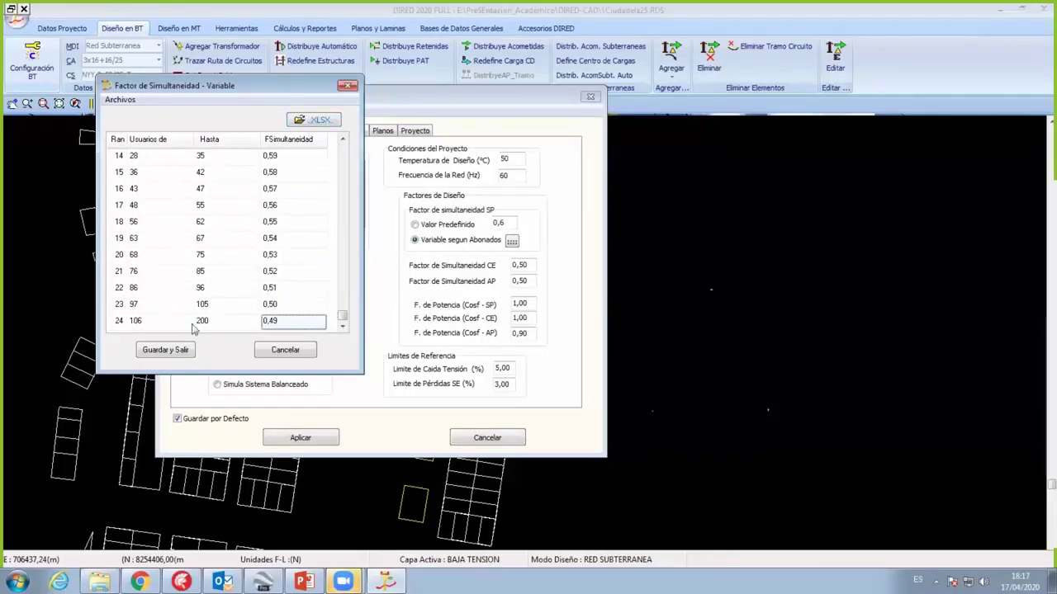
{"action": "left_click", "coordinate": [175, 350]}
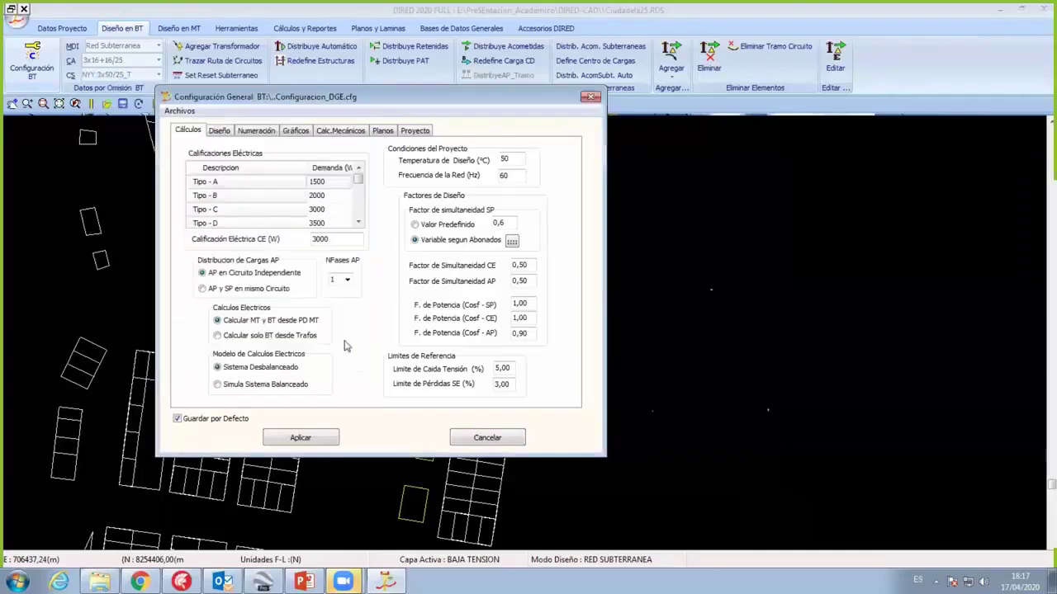
Step: Select the Valor Predefinido 0,6 SP simultaneity factor, then step through the CE, AP and Cosf fields
{"action": "left_click", "coordinate": [435, 226]}
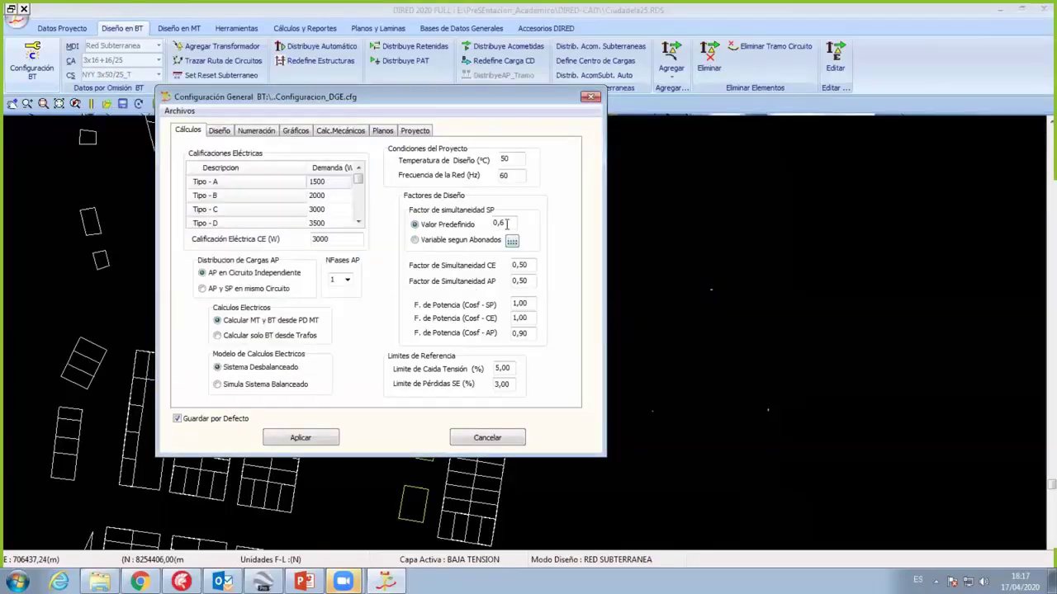
{"action": "left_click", "coordinate": [511, 265]}
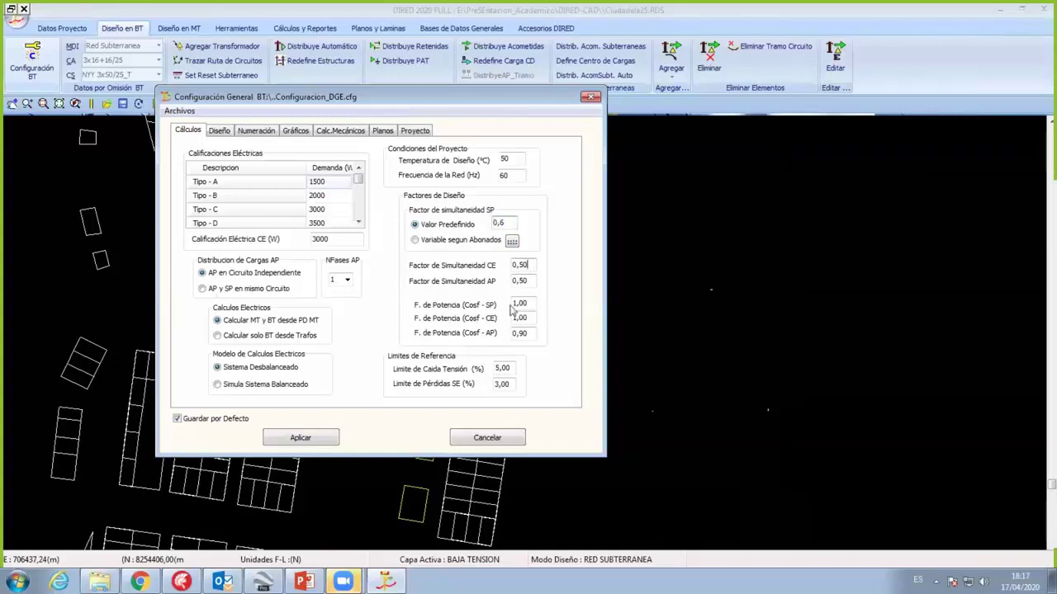
{"action": "double_click", "coordinate": [518, 265]}
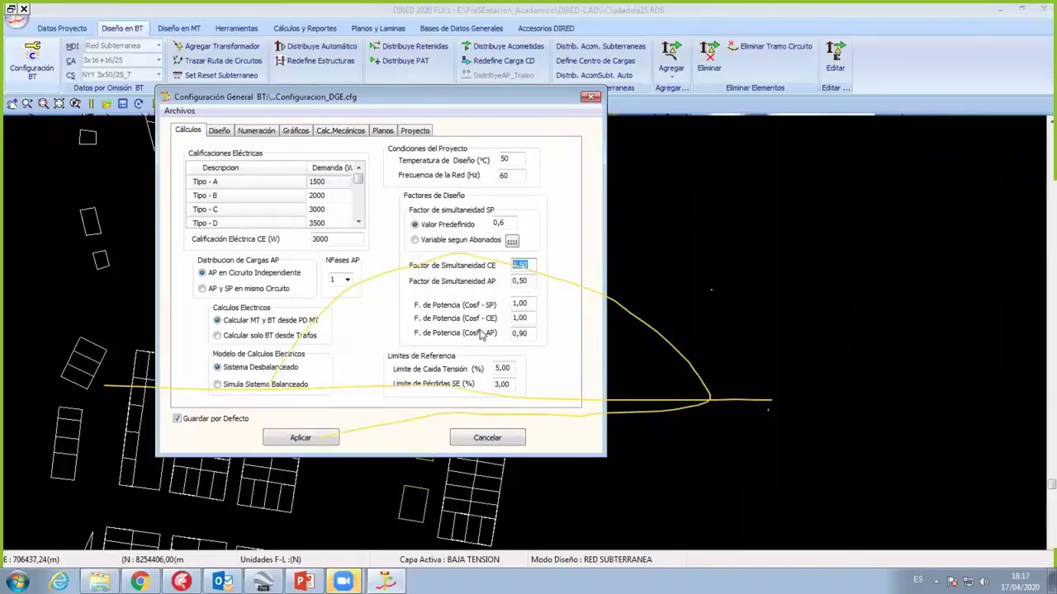
{"action": "key", "text": "Tab"}
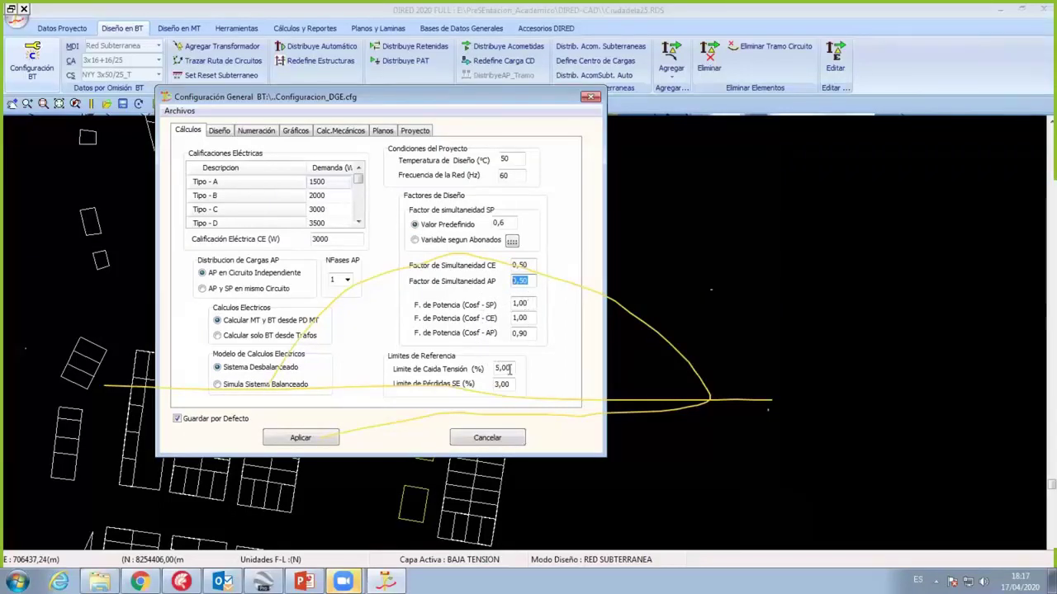
{"action": "key", "text": "Tab"}
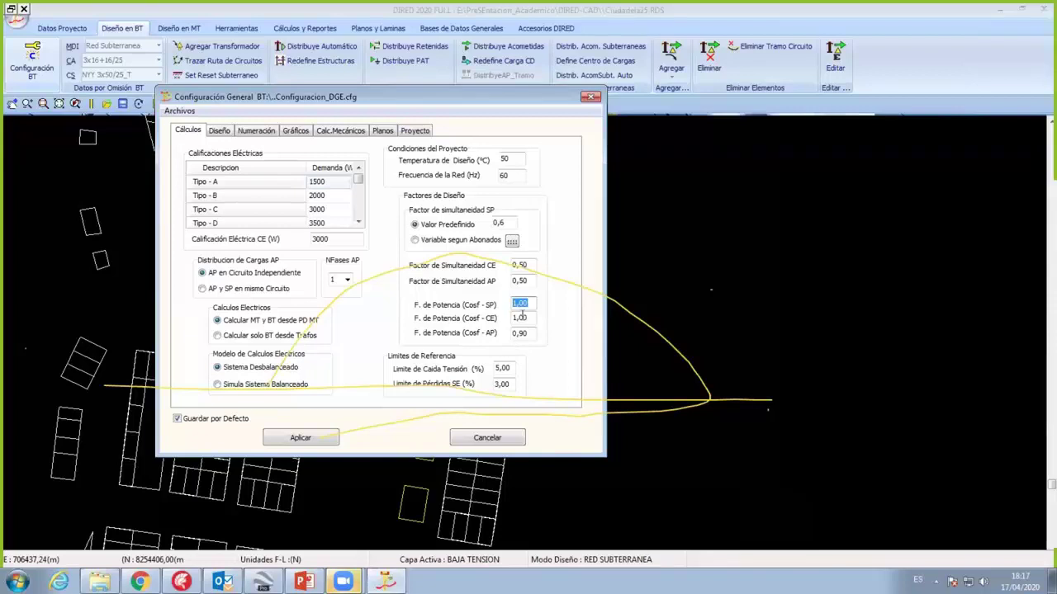
{"action": "key", "text": "Tab"}
{"action": "key", "text": "Tab"}
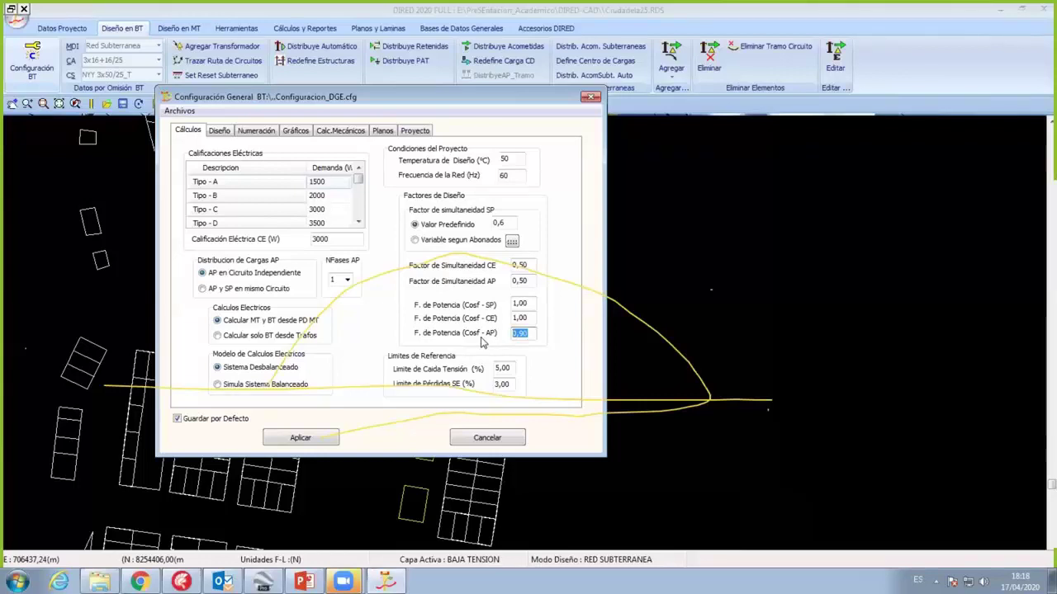
{"action": "key", "text": "shift+Tab"}
{"action": "key", "text": "shift+Tab"}
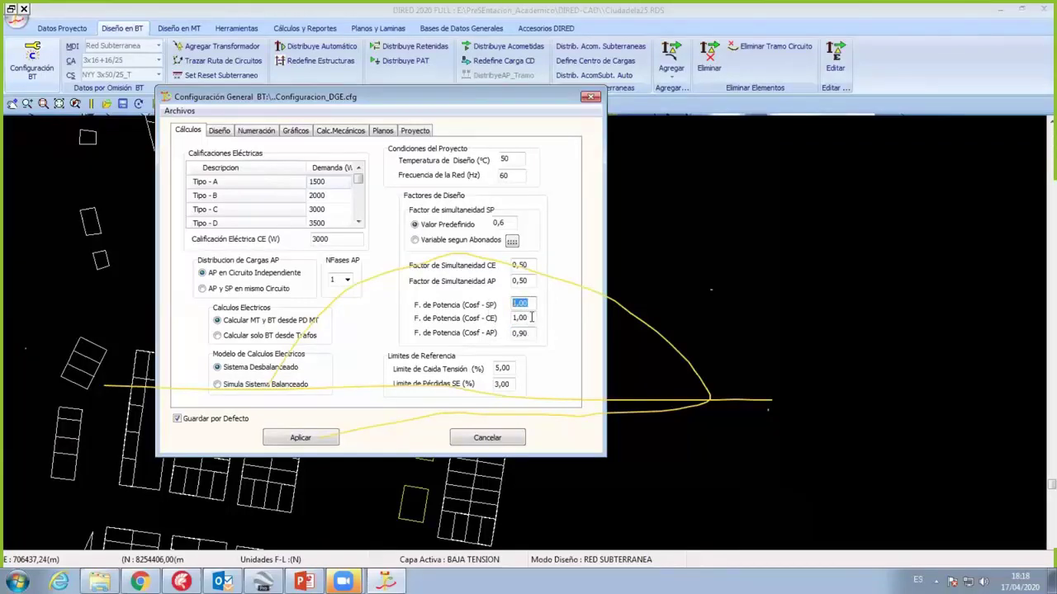
Step: Set the SP power factor to 0,95 and the CE power factor to 0,9
{"action": "type", "text": "0,9"}
{"action": "key", "text": "BackSpace"}
{"action": "type", "text": "5"}
{"action": "left_click_drag", "start_coordinate": [529, 320], "coordinate": [474, 321]}
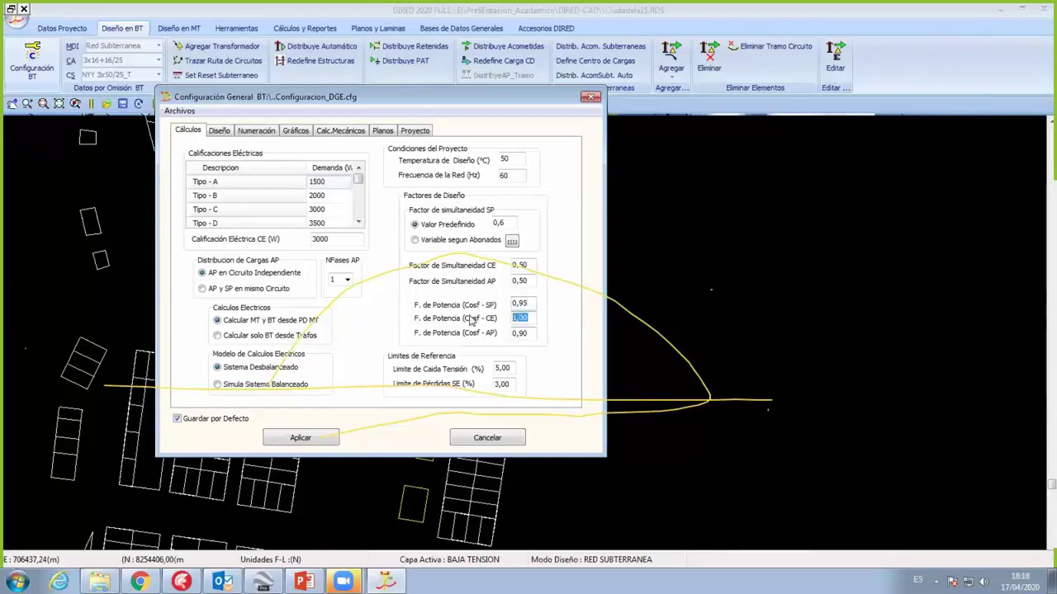
{"action": "type", "text": "0,9"}
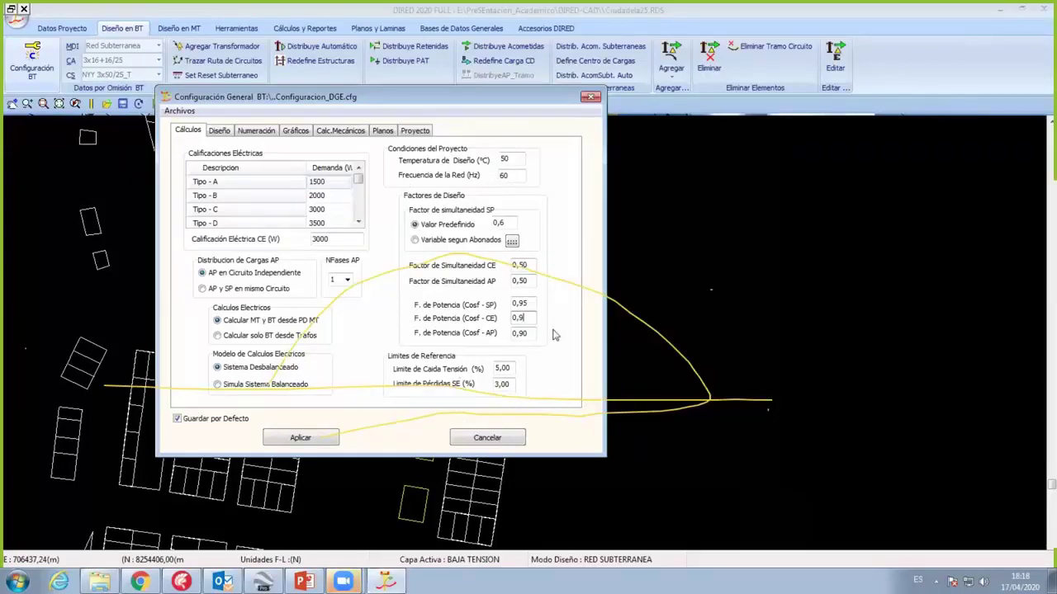
Step: Set the Limite de Caida Tension to 5 % and move the dialog up-left
{"action": "left_click", "coordinate": [511, 369]}
{"action": "left_click_drag", "start_coordinate": [512, 369], "coordinate": [481, 367]}
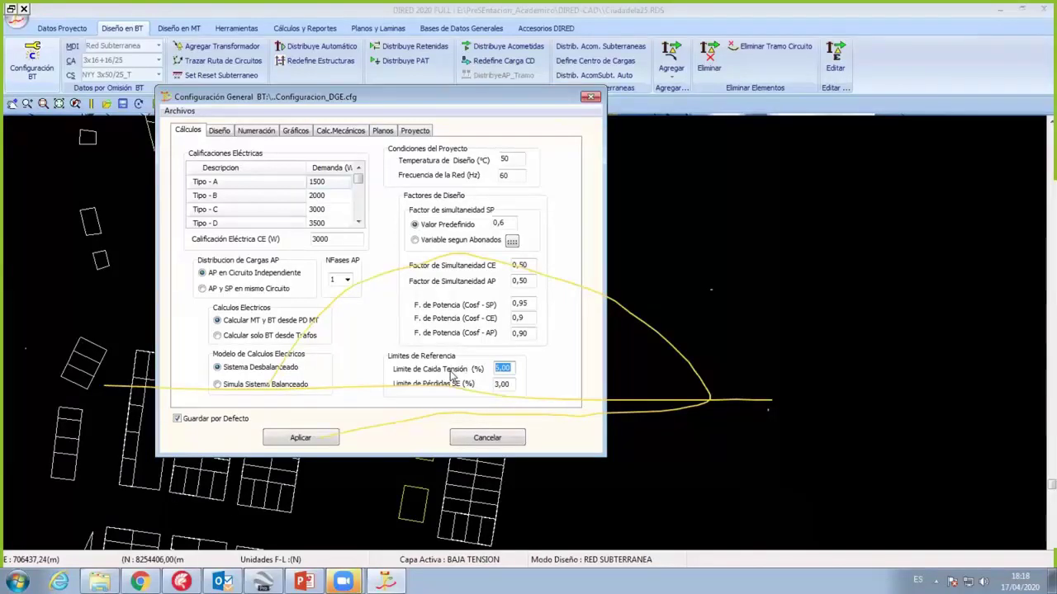
{"action": "type", "text": "7"}
{"action": "key", "text": "BackSpace"}
{"action": "type", "text": "6"}
{"action": "double_click", "coordinate": [510, 369]}
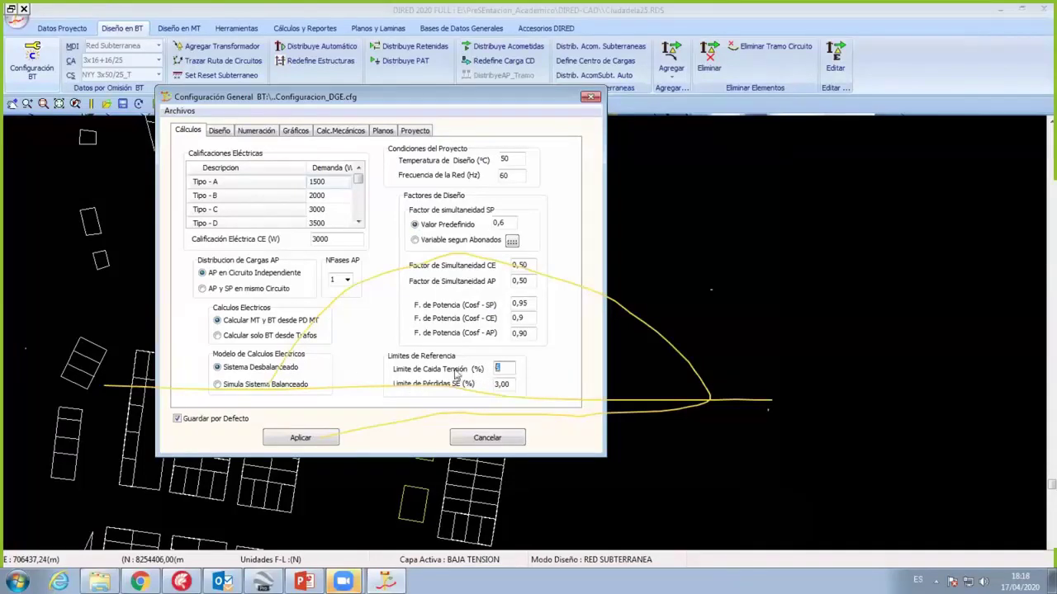
{"action": "type", "text": "5"}
{"action": "left_click_drag", "start_coordinate": [417, 96], "coordinate": [386, 42]}
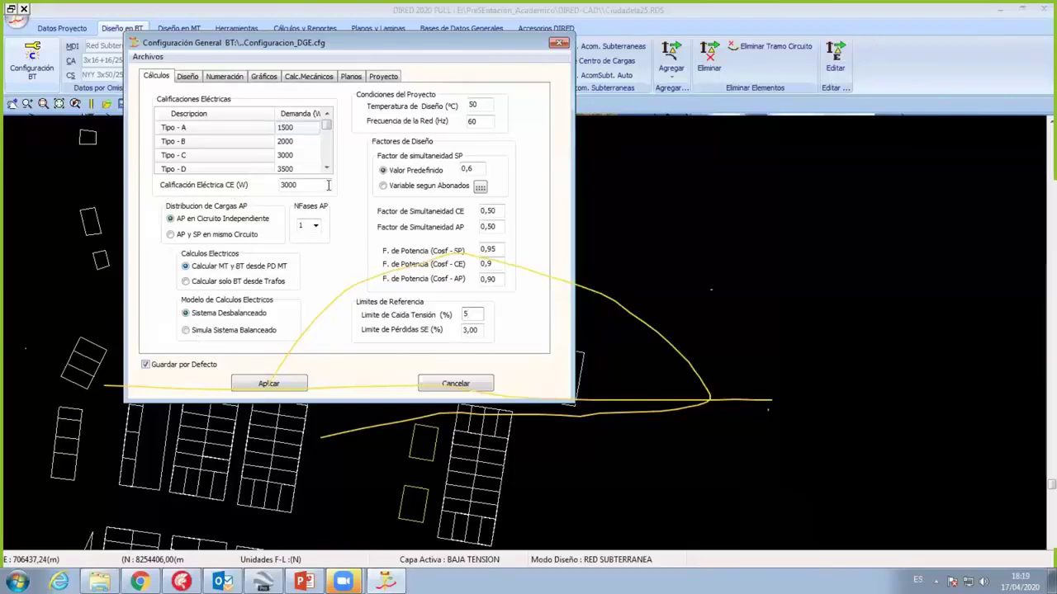
Step: Keep NFases AP at 1 phase and choose 'AP y SP en mismo Circuito'
{"action": "left_click", "coordinate": [316, 228]}
{"action": "left_click", "coordinate": [316, 229]}
{"action": "left_click", "coordinate": [189, 235]}
{"action": "left_click", "coordinate": [194, 223]}
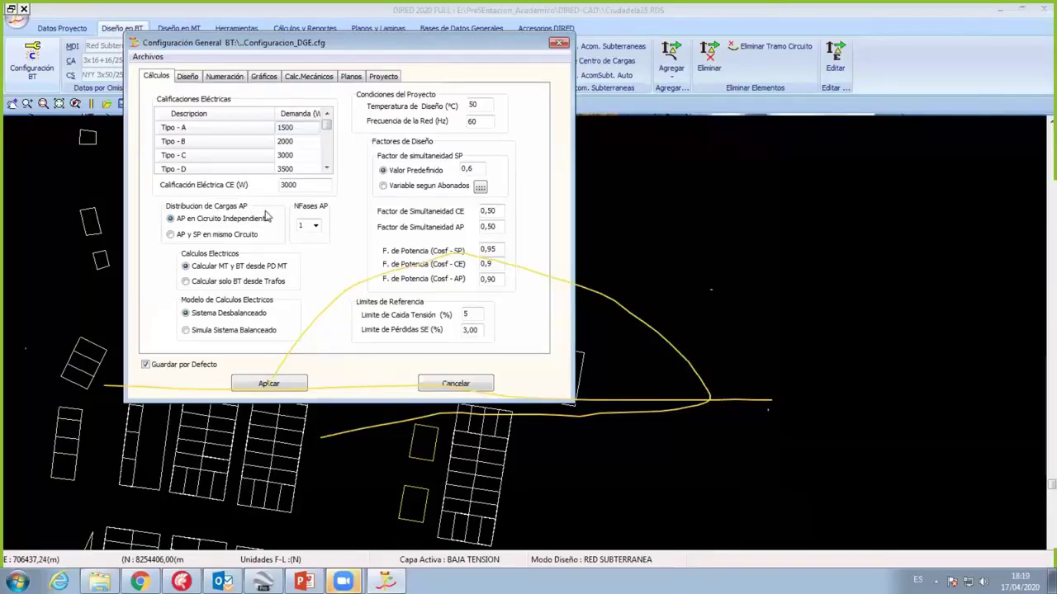
{"action": "left_click", "coordinate": [235, 237]}
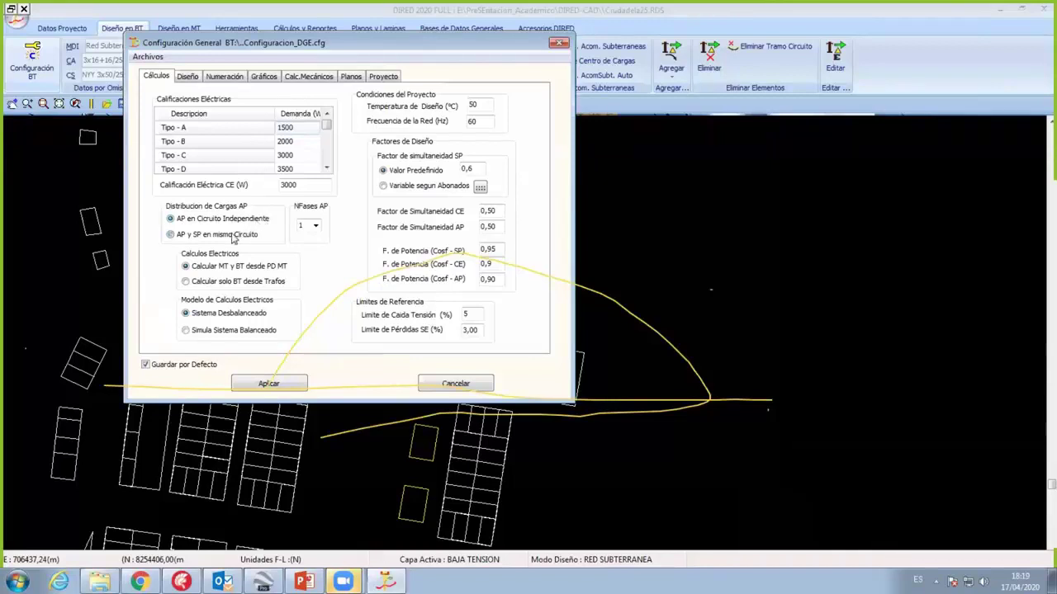
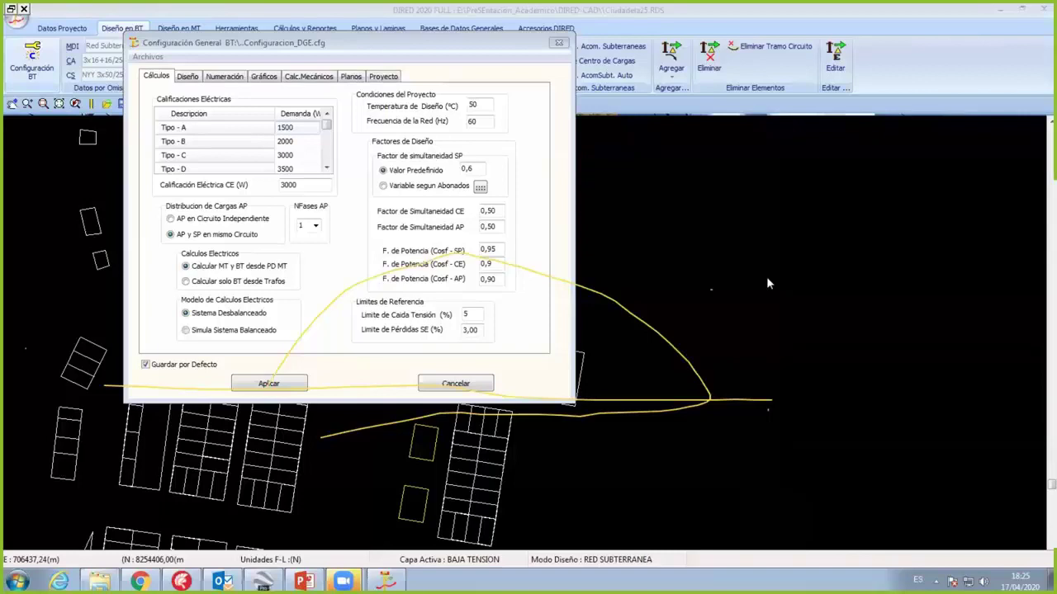
Step: Review the FSimultaneidad values in the variable simultaneity factor table, then close it
{"action": "left_click", "coordinate": [481, 186]}
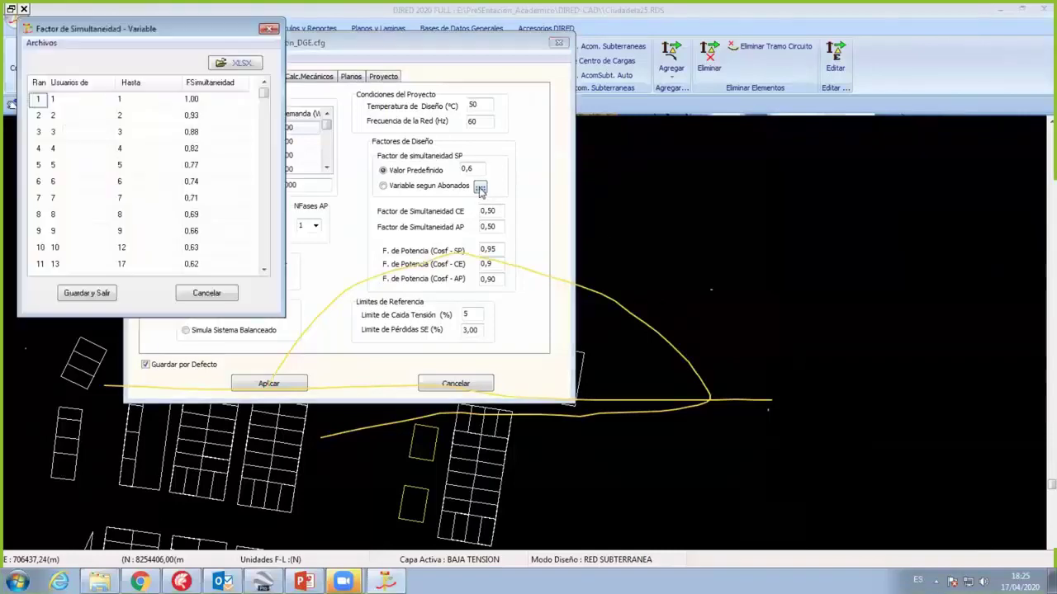
{"action": "left_click", "coordinate": [347, 167]}
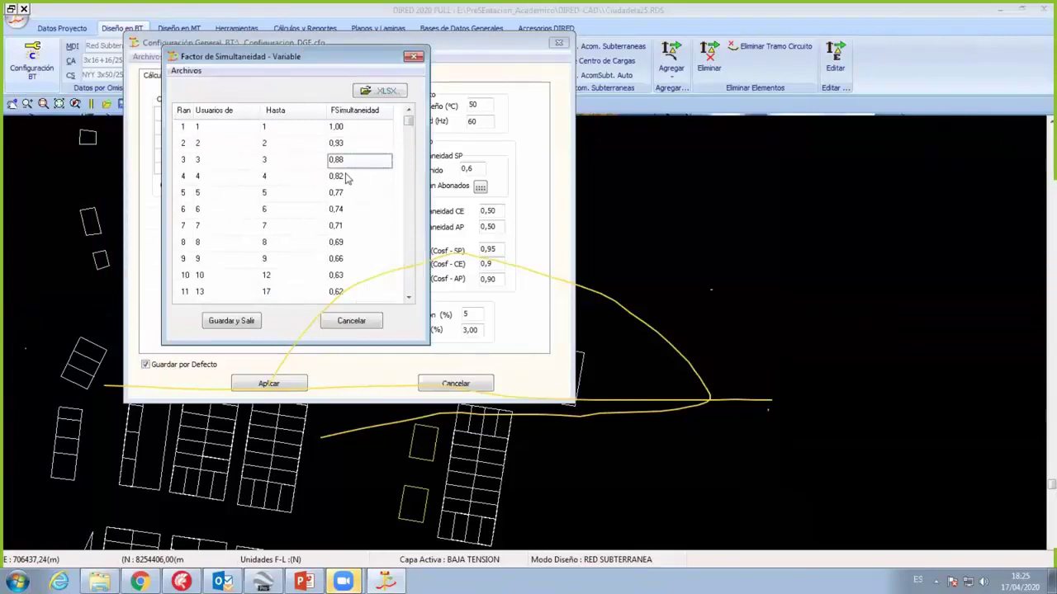
{"action": "key", "text": "Down"}
{"action": "key", "text": "Down"}
{"action": "key", "text": "Down"}
{"action": "key", "text": "Down"}
{"action": "key", "text": "Down"}
{"action": "key", "text": "Down"}
{"action": "key", "text": "Down"}
{"action": "key", "text": "Down"}
{"action": "key", "text": "Down"}
{"action": "key", "text": "Down"}
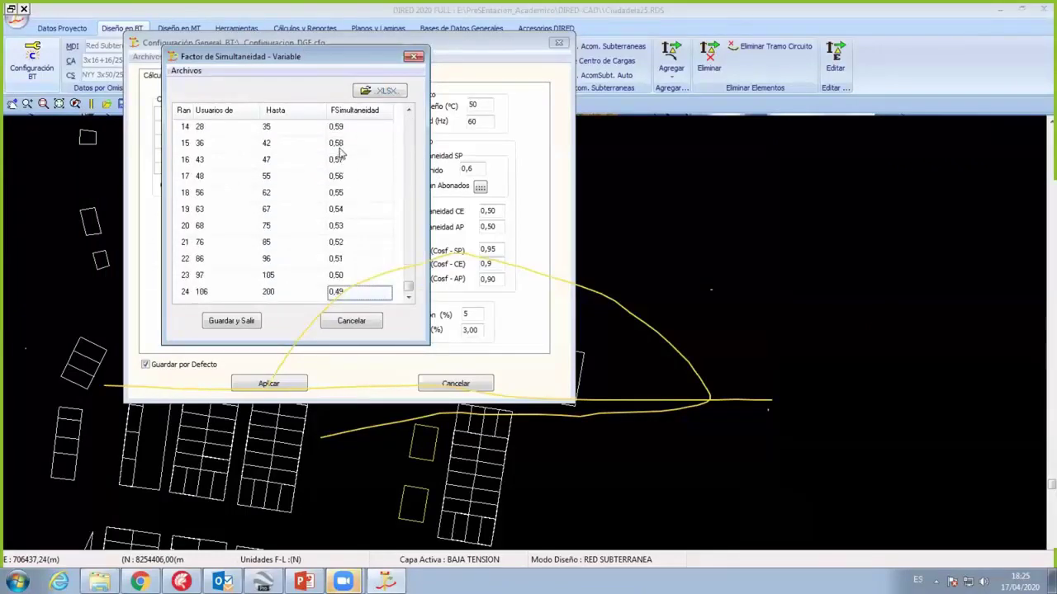
{"action": "left_click", "coordinate": [344, 142]}
{"action": "key", "text": "Up"}
{"action": "key", "text": "Down"}
{"action": "key", "text": "Down"}
{"action": "key", "text": "Down"}
{"action": "key", "text": "Down"}
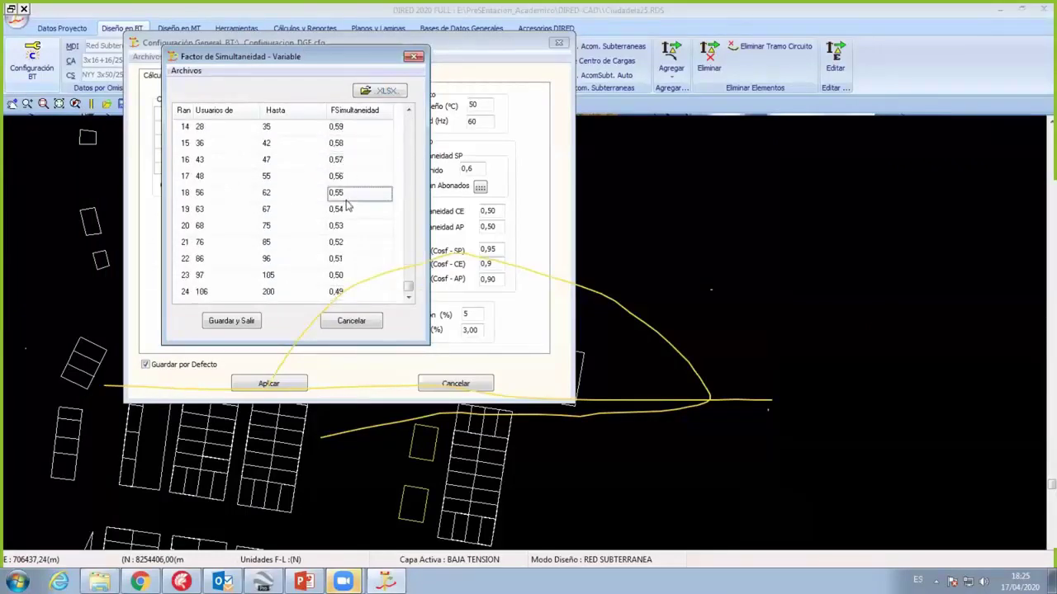
{"action": "key", "text": "Up"}
{"action": "key", "text": "Up"}
{"action": "key", "text": "Up"}
{"action": "key", "text": "Up"}
{"action": "key", "text": "Up"}
{"action": "key", "text": "Up"}
{"action": "key", "text": "Up"}
{"action": "key", "text": "Up"}
{"action": "key", "text": "Up"}
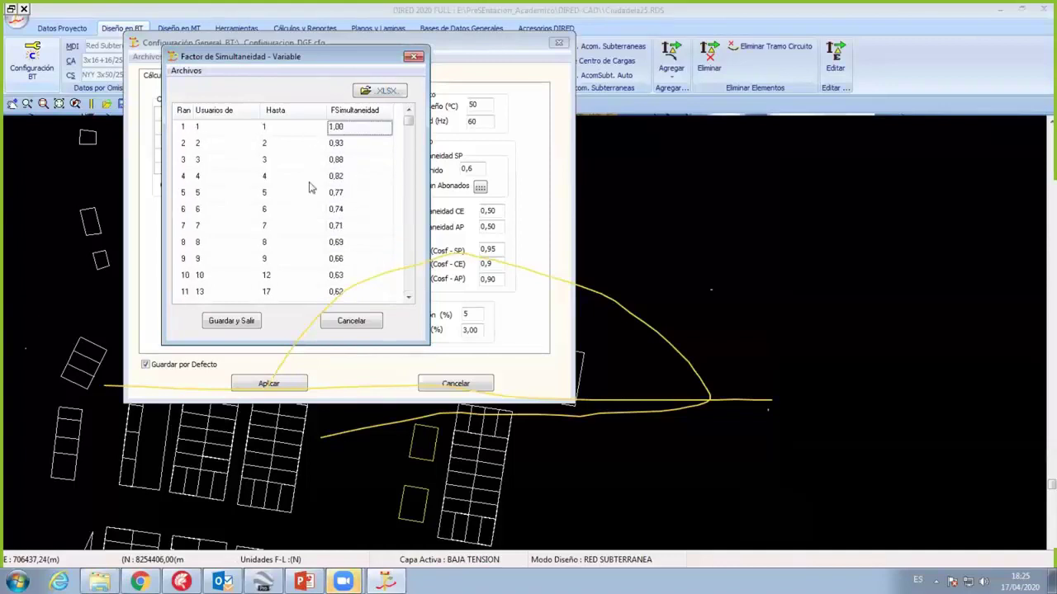
{"action": "key", "text": "Down"}
{"action": "key", "text": "Down"}
{"action": "key", "text": "Up"}
{"action": "key", "text": "Up"}
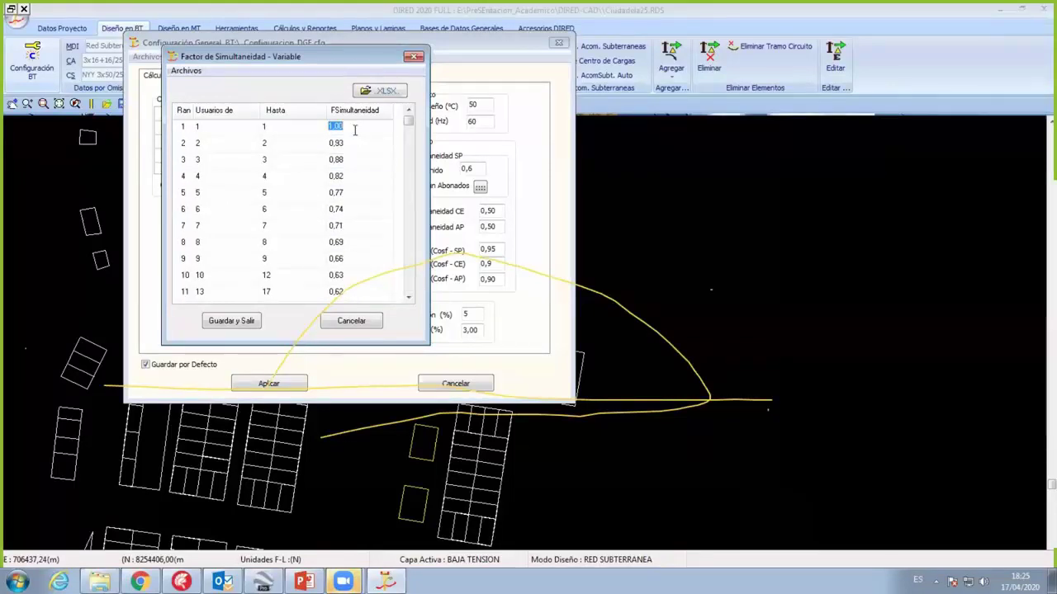
{"action": "key", "text": "Down"}
{"action": "key", "text": "Down"}
{"action": "key", "text": "Up"}
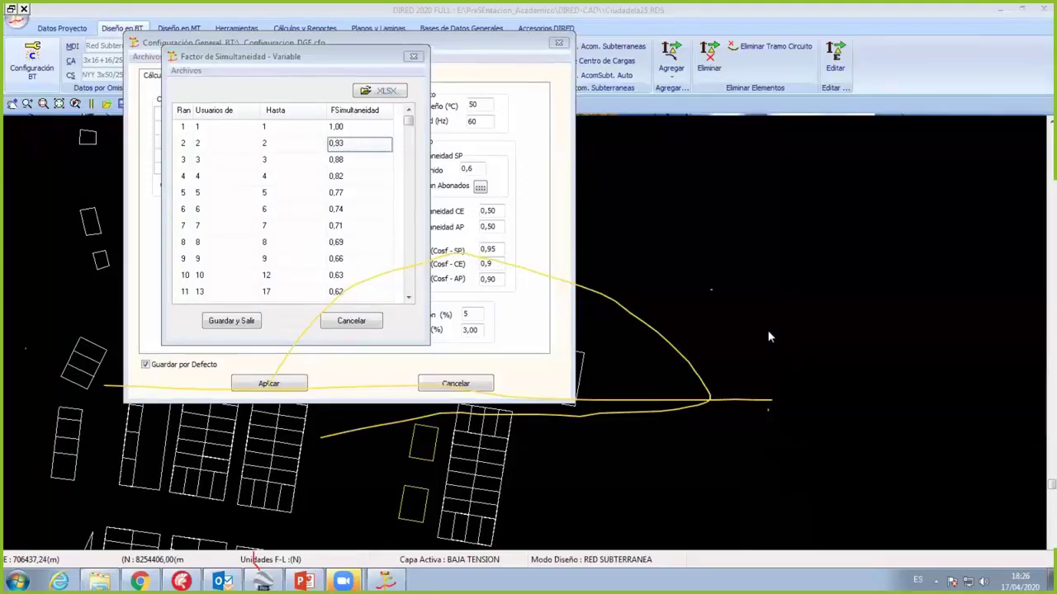
{"action": "left_click", "coordinate": [350, 320]}
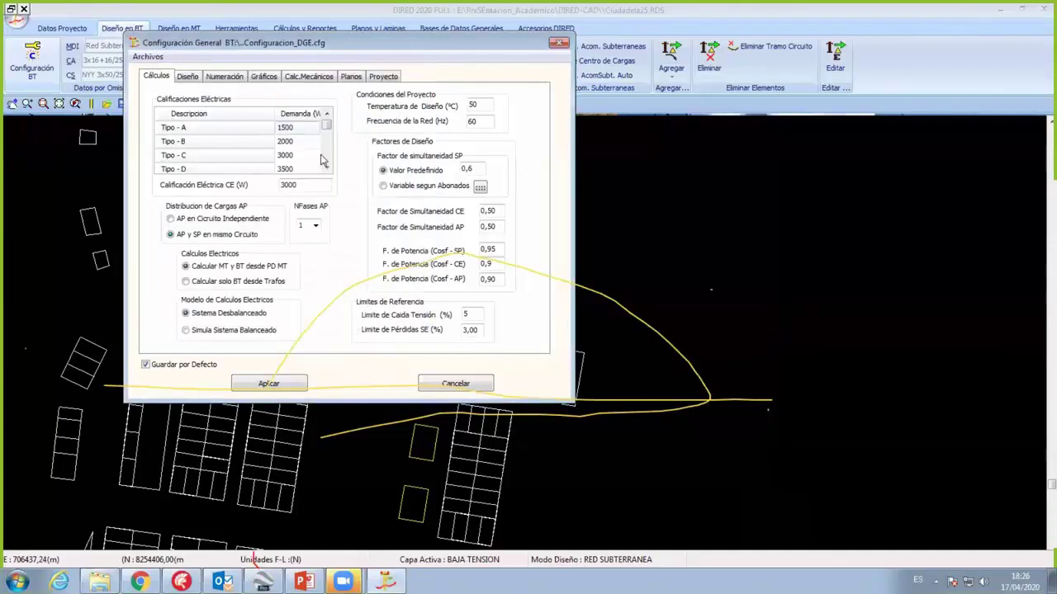
Step: Drop the Tipo A/Tipo B lot demand edits and cancel Configuración General BT
{"action": "left_click", "coordinate": [295, 128]}
{"action": "key", "text": "Down"}
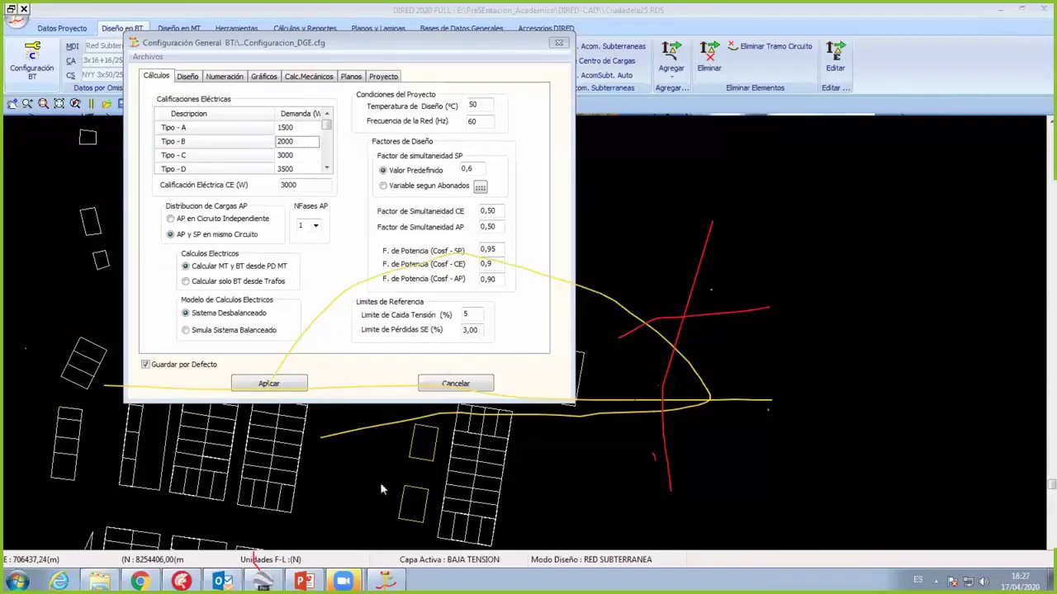
{"action": "key", "text": "Escape"}
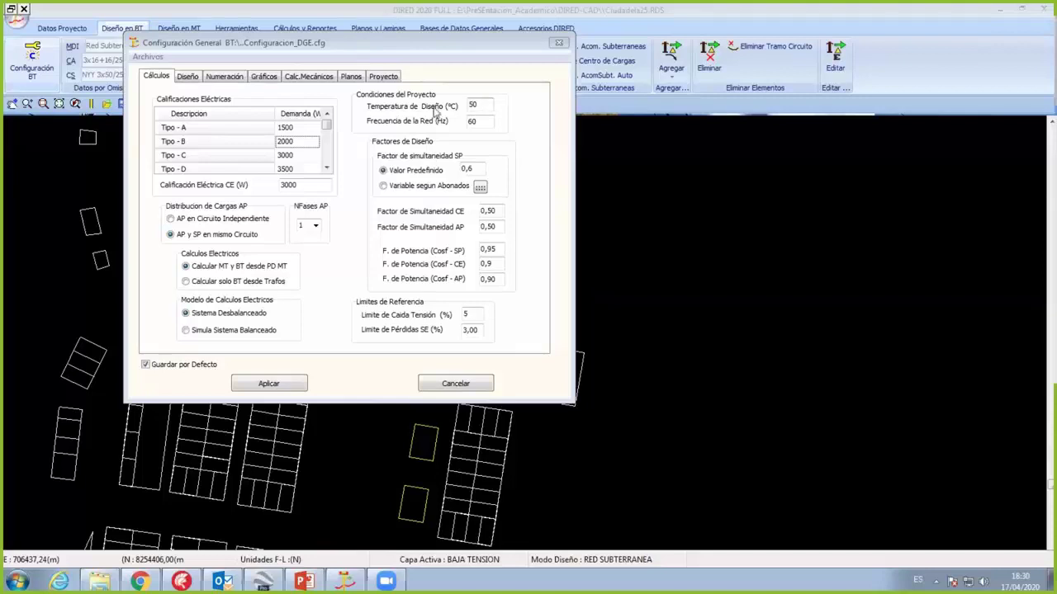
{"action": "left_click", "coordinate": [359, 52]}
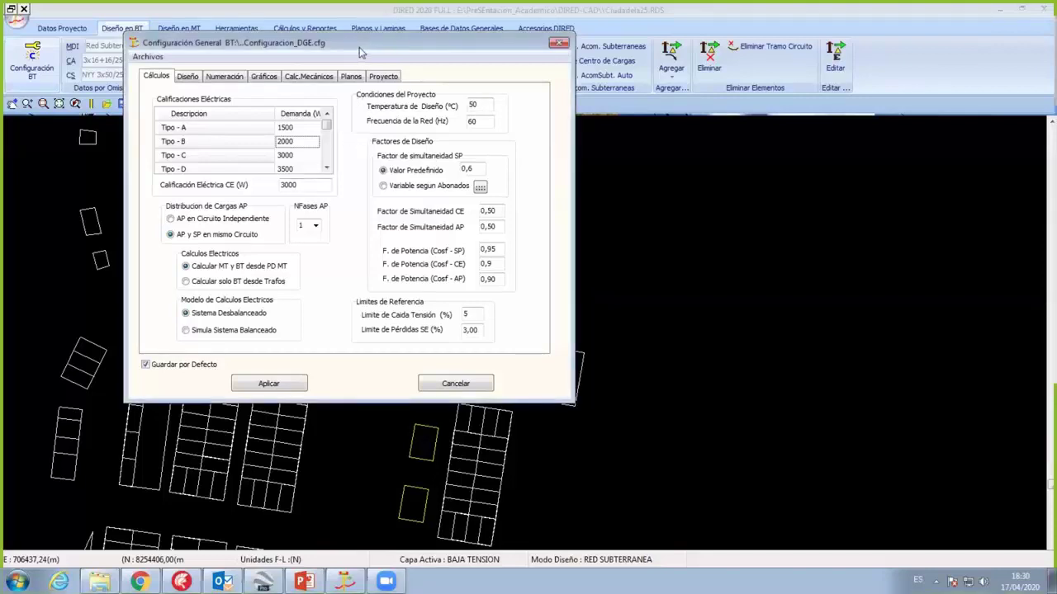
{"action": "left_click_drag", "start_coordinate": [360, 52], "coordinate": [374, 152]}
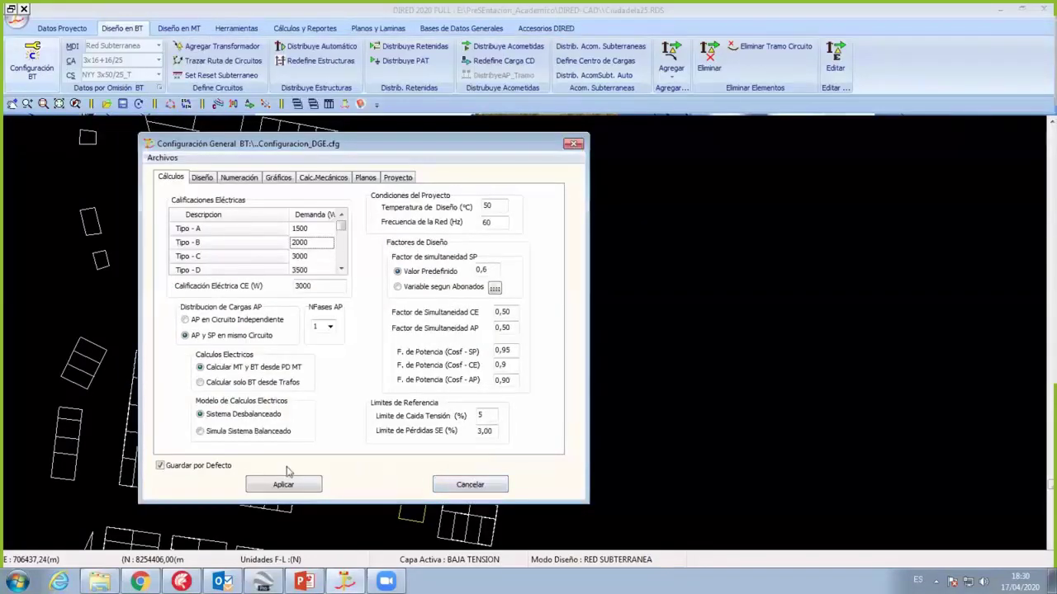
{"action": "left_click", "coordinate": [638, 345]}
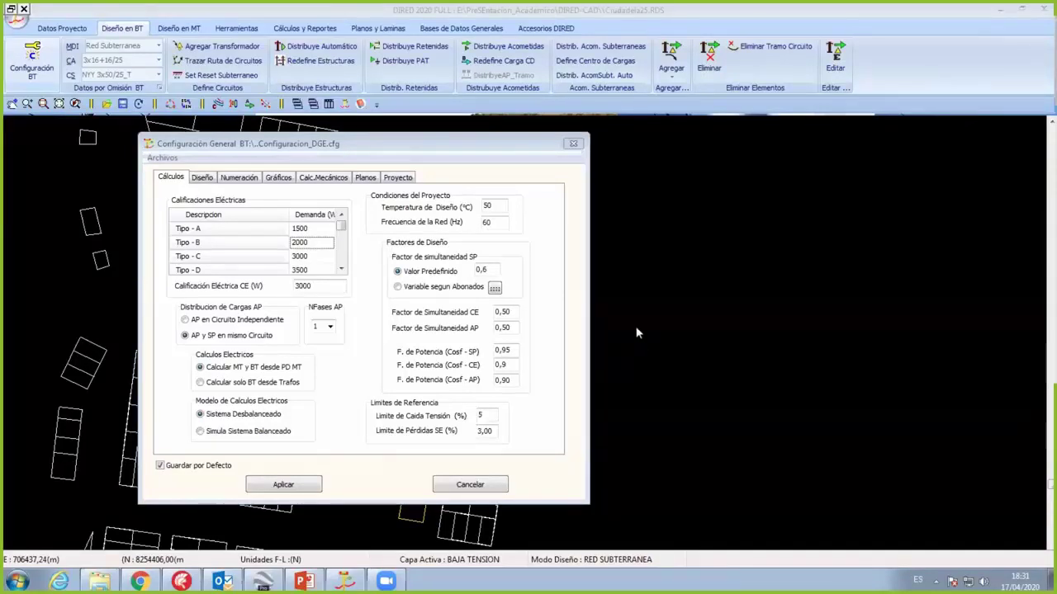
{"action": "left_click", "coordinate": [468, 480]}
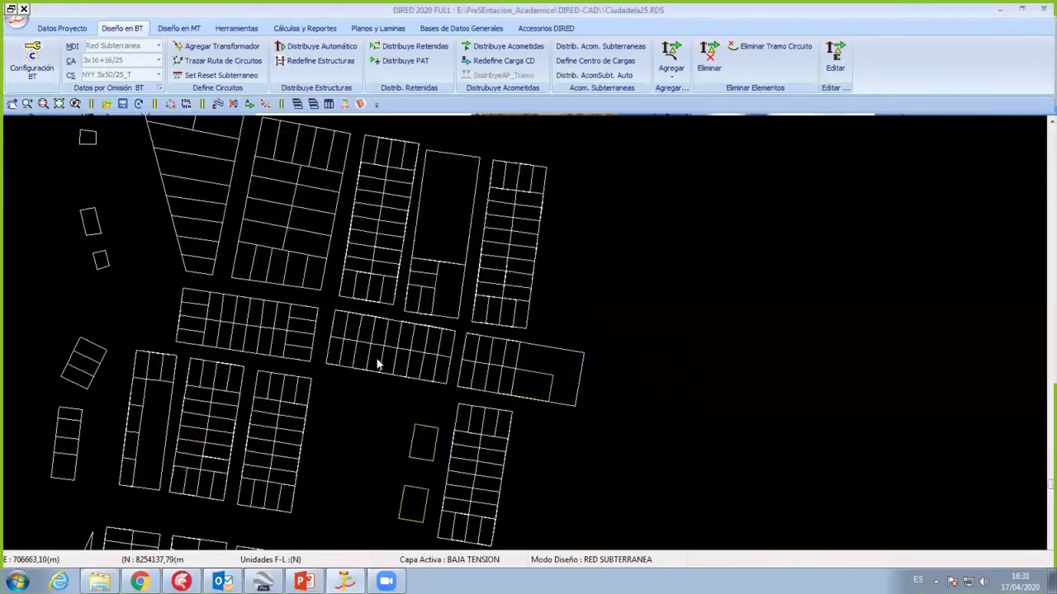
Step: Zoom and pan the Ciudadela25 plan toward the central lot blocks
{"action": "scroll", "coordinate": [493, 350], "scroll_direction": "up", "scroll_amount": 1}
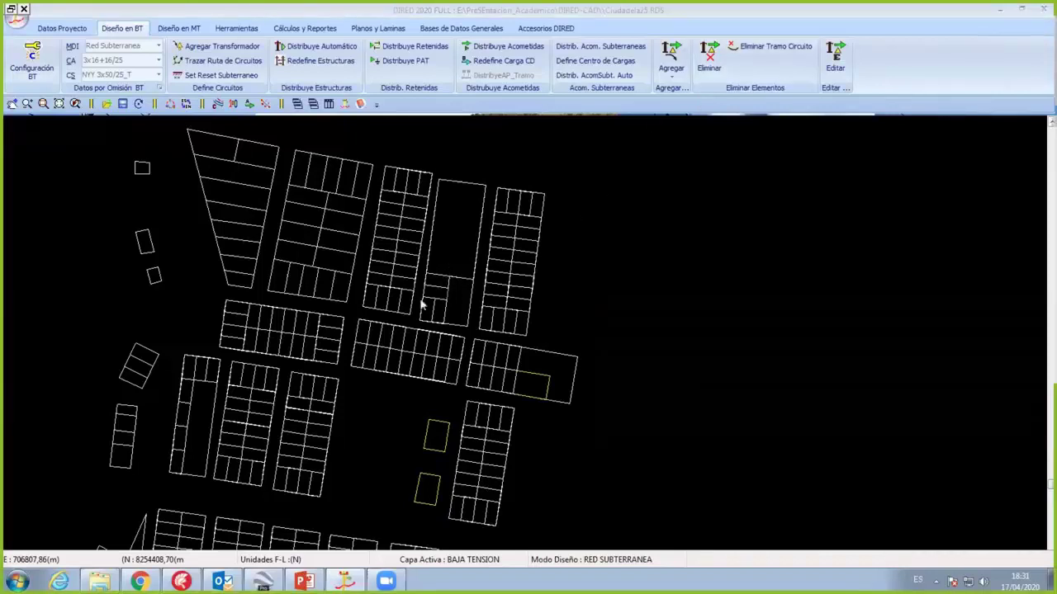
{"action": "middle_click_drag", "start_coordinate": [437, 278], "coordinate": [439, 272]}
{"action": "scroll", "coordinate": [438, 272], "scroll_direction": "up", "scroll_amount": 2}
{"action": "scroll", "coordinate": [432, 309], "scroll_direction": "down", "scroll_amount": 2}
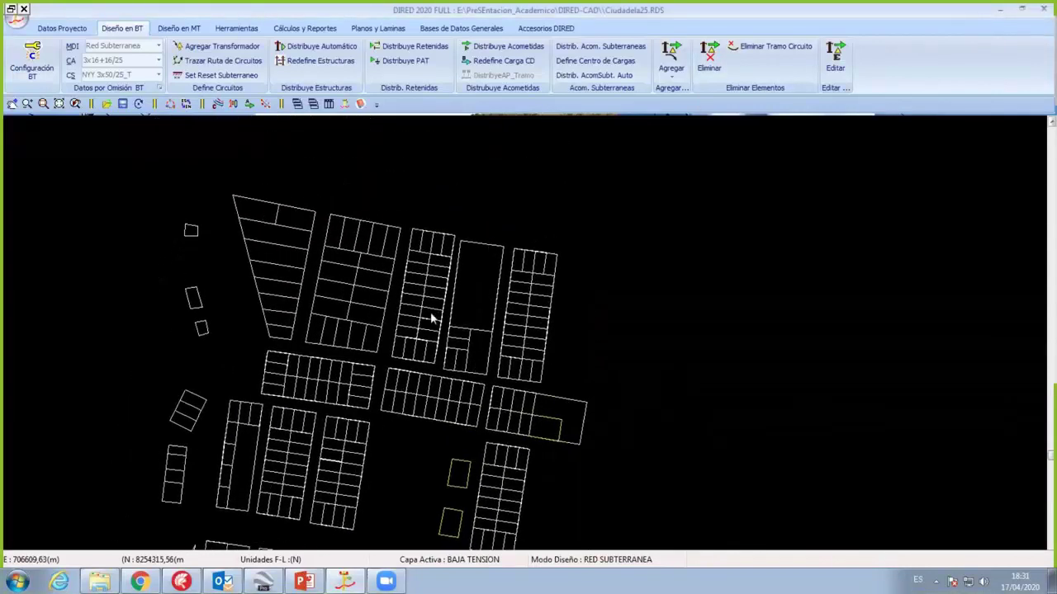
{"action": "scroll", "coordinate": [426, 330], "scroll_direction": "up", "scroll_amount": 2}
{"action": "scroll", "coordinate": [399, 316], "scroll_direction": "up", "scroll_amount": 1}
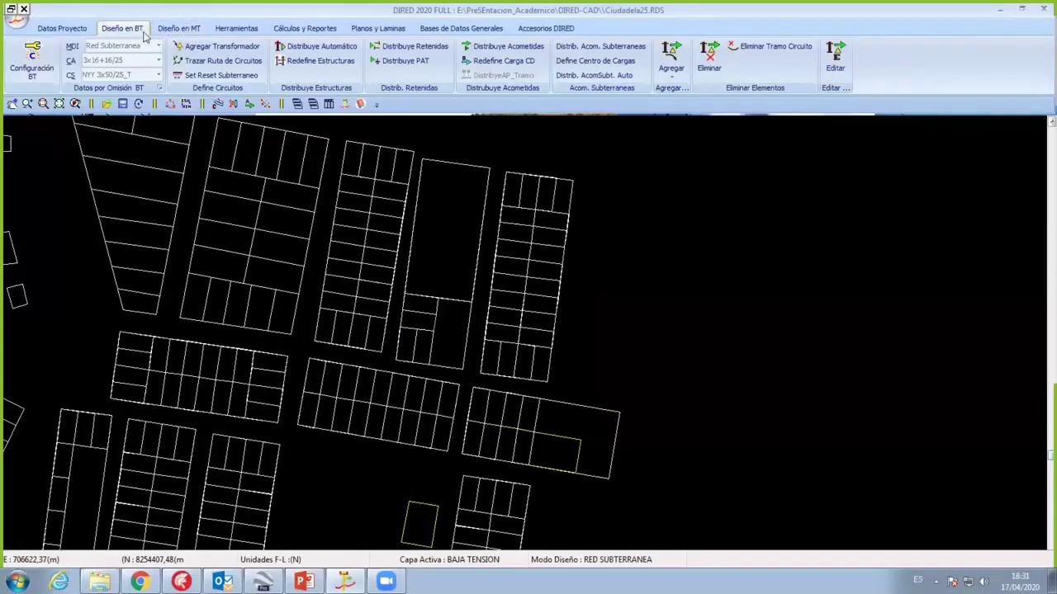
{"action": "left_click", "coordinate": [160, 88]}
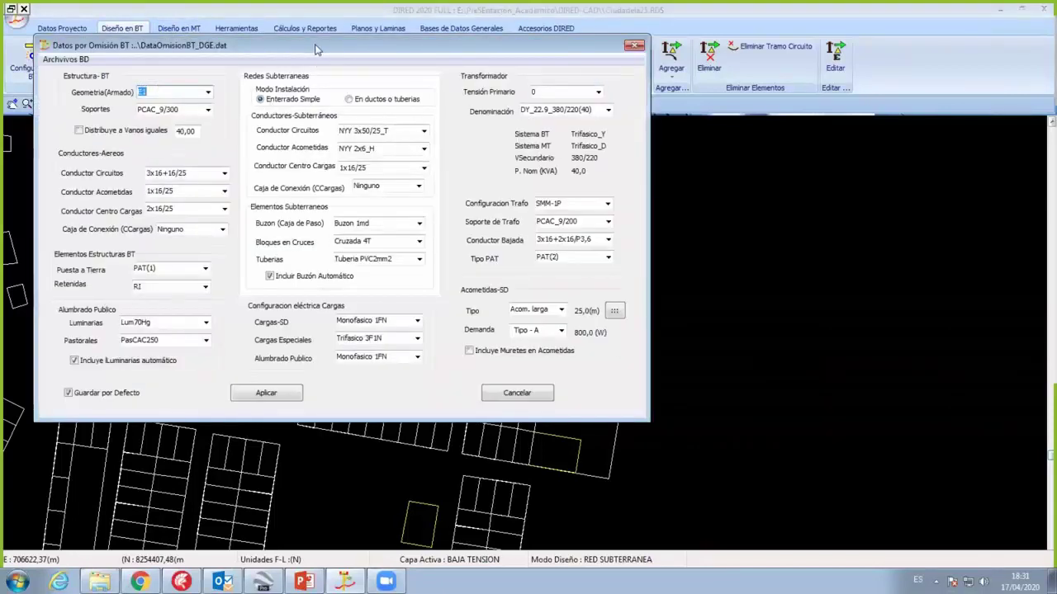
{"action": "left_click_drag", "start_coordinate": [314, 49], "coordinate": [420, 17]}
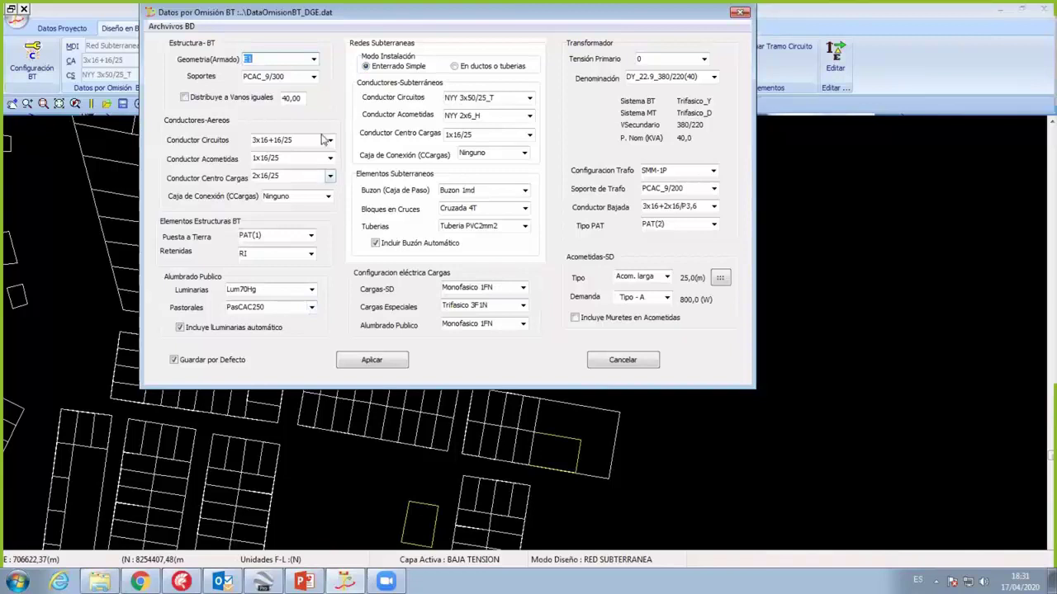
{"action": "left_click", "coordinate": [703, 60]}
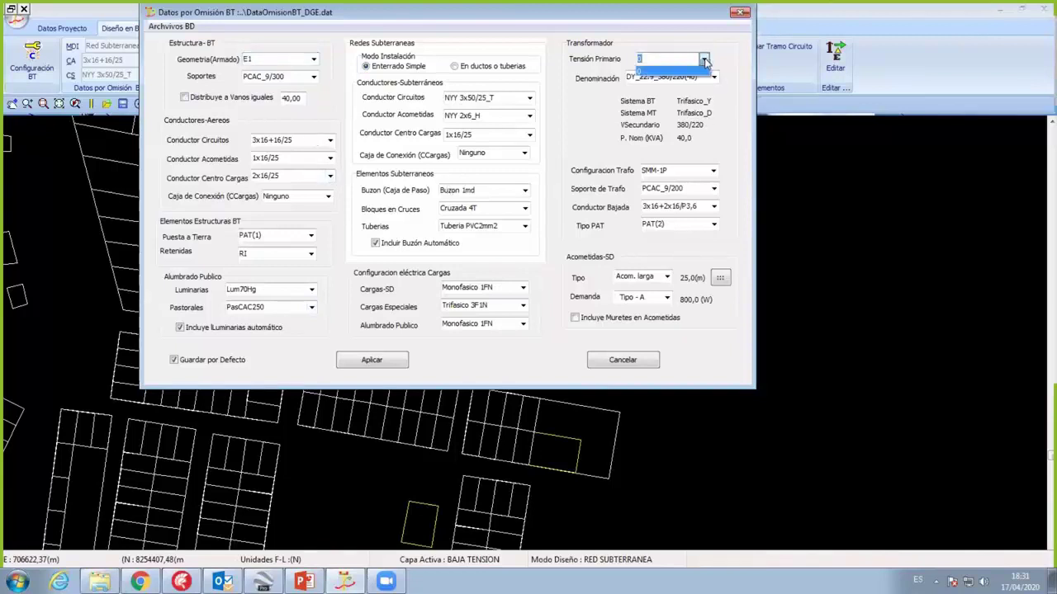
{"action": "left_click", "coordinate": [705, 63]}
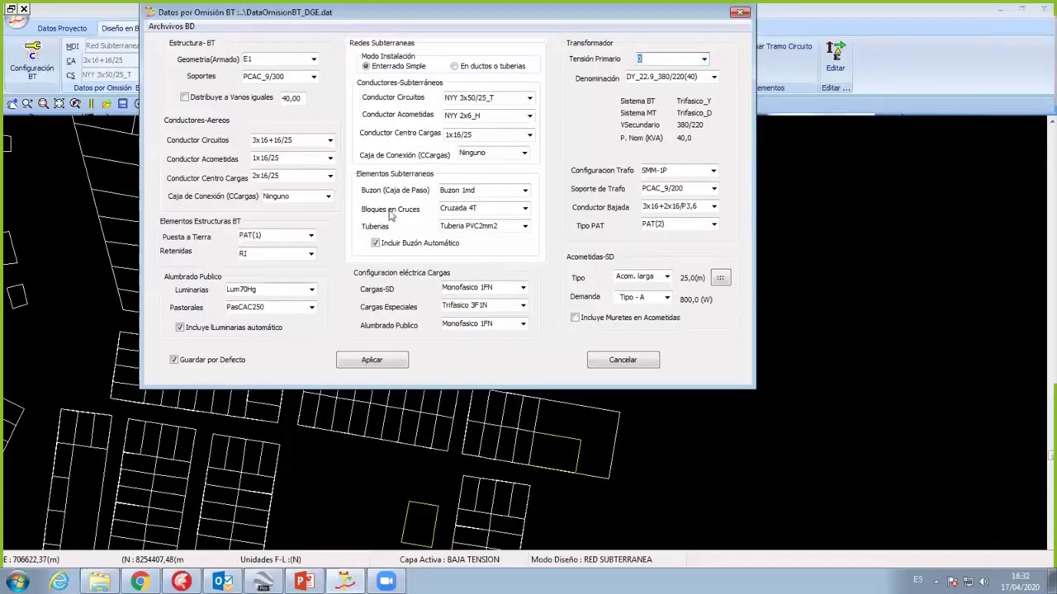
{"action": "left_click", "coordinate": [375, 362]}
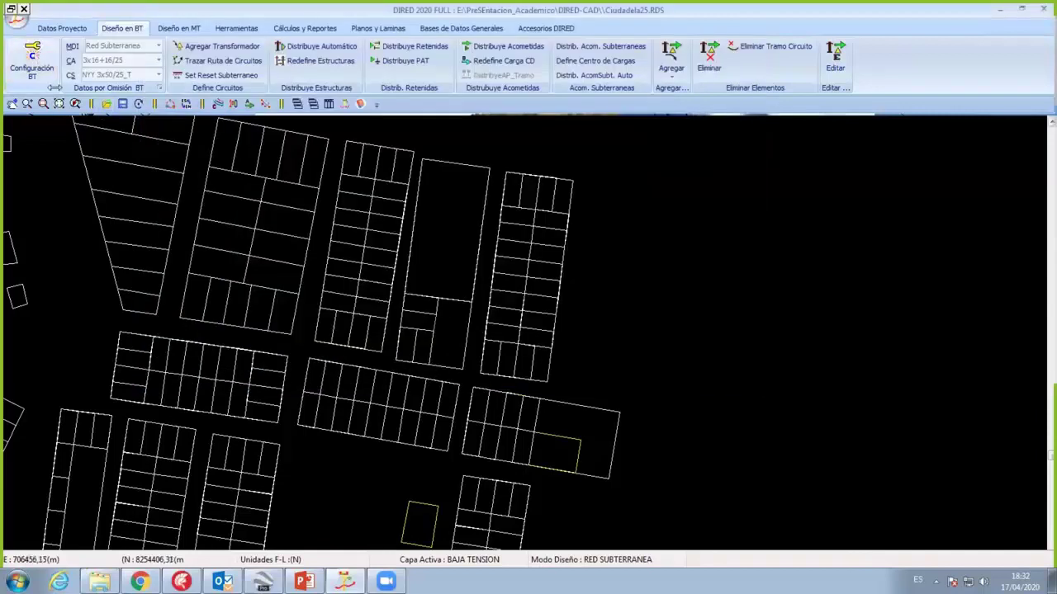
Step: Review the Diseño and Cálculos pages of Configuración BT and apply them
{"action": "left_click", "coordinate": [31, 58]}
{"action": "left_click", "coordinate": [114, 96]}
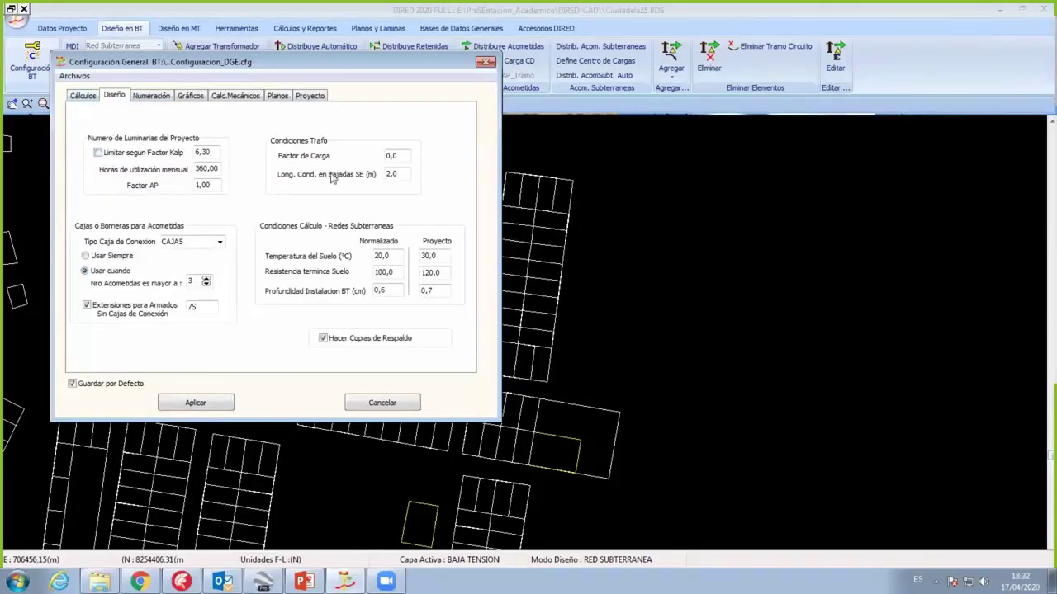
{"action": "key", "text": "ctrl+shift+Tab"}
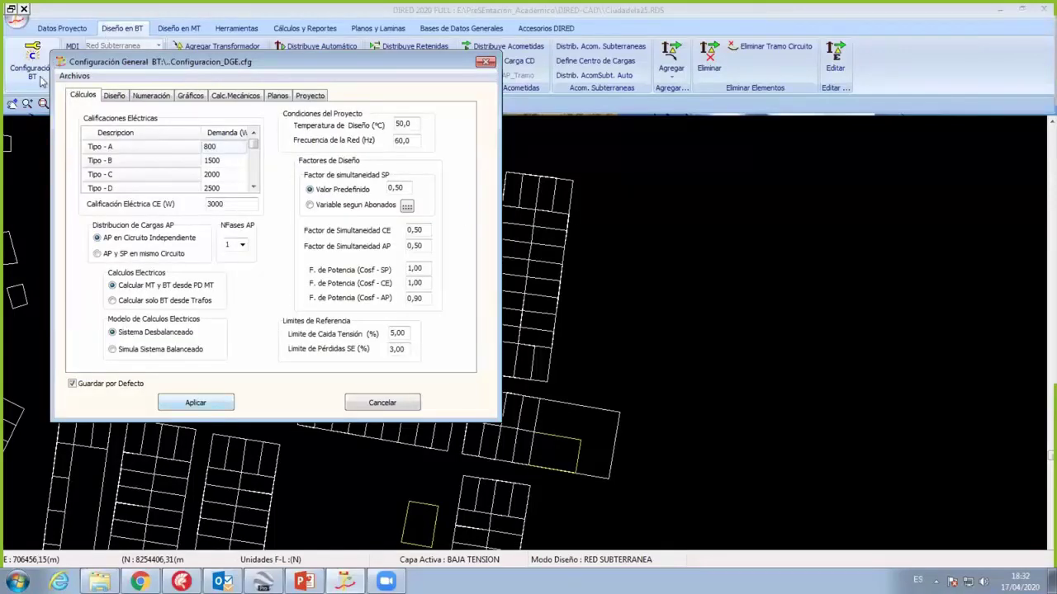
{"action": "key", "text": "Return"}
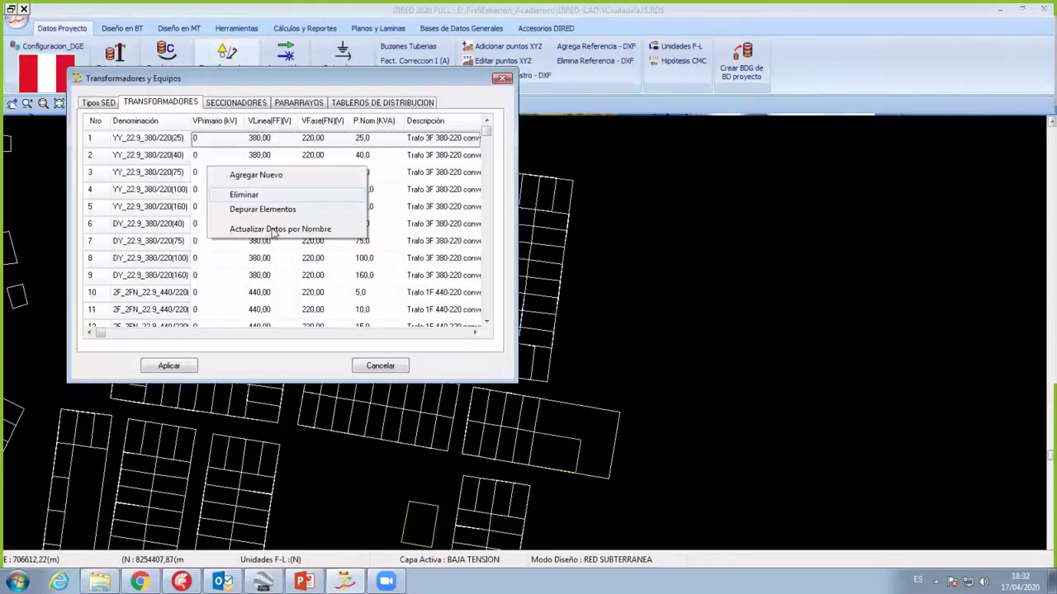
Step: Update project transformers by name, then review and close BD Transformadores and the project list
{"action": "left_click", "coordinate": [240, 233]}
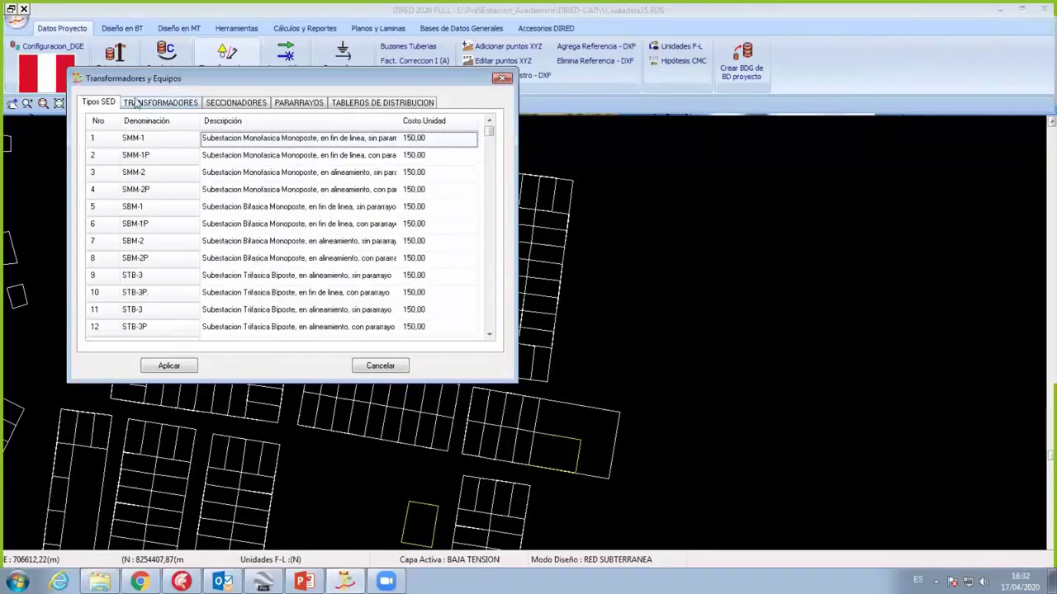
{"action": "key", "text": "Escape"}
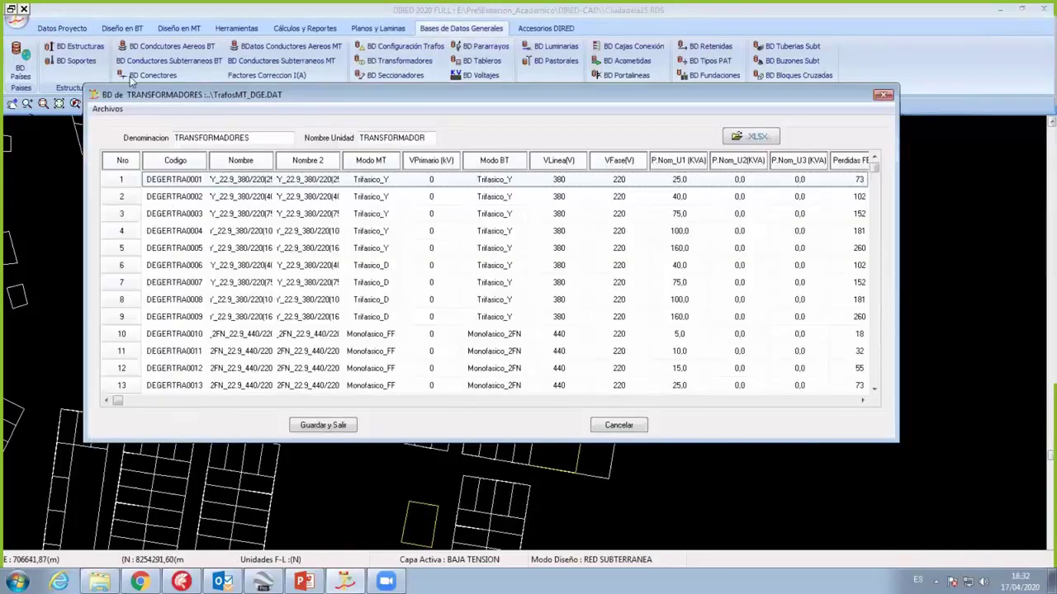
{"action": "key", "text": "Escape"}
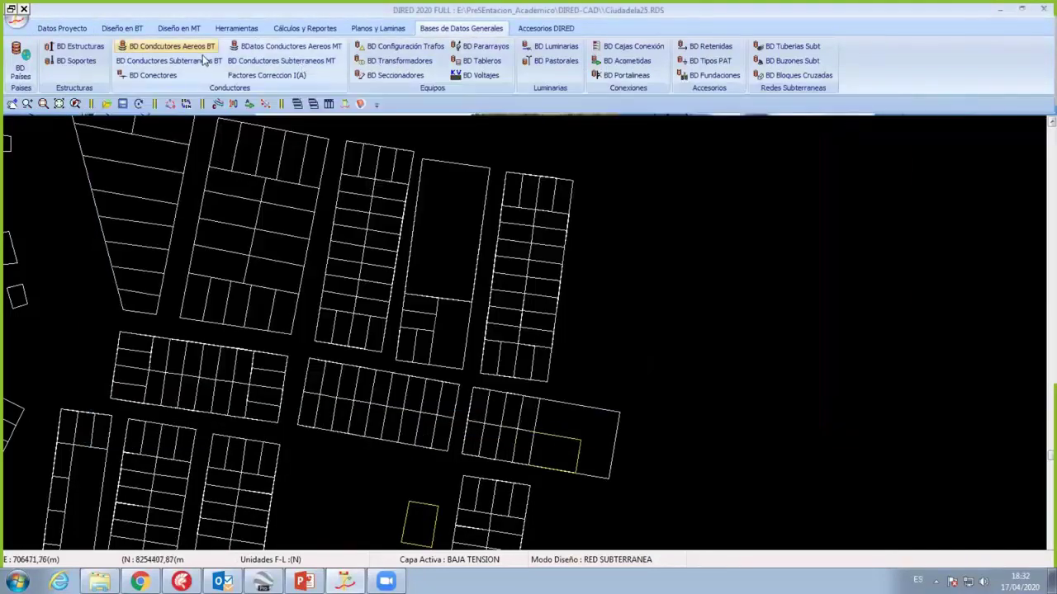
{"action": "left_click", "coordinate": [115, 31]}
{"action": "left_click", "coordinate": [77, 31]}
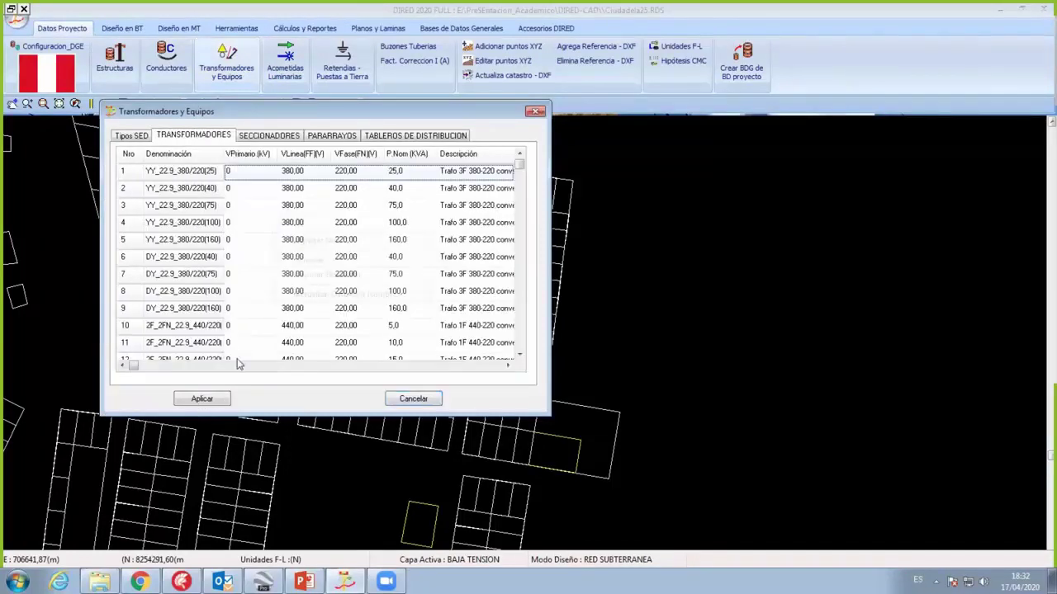
{"action": "key", "text": "Escape"}
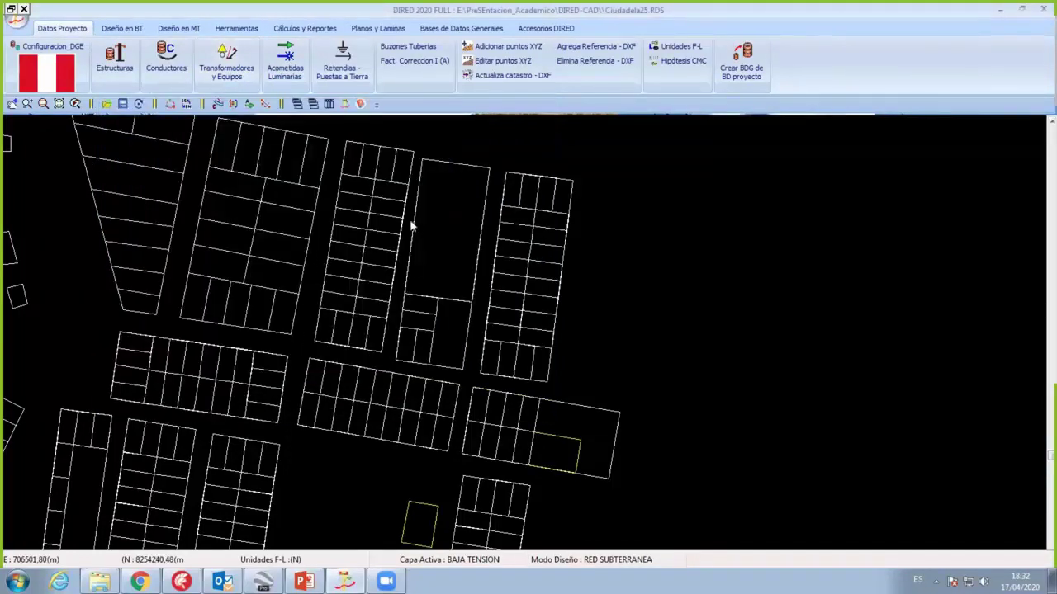
Step: Close Transformadores y Equipos and set the BT design mode to Redes Aereas
{"action": "scroll", "coordinate": [406, 275], "scroll_direction": "down", "scroll_amount": 2}
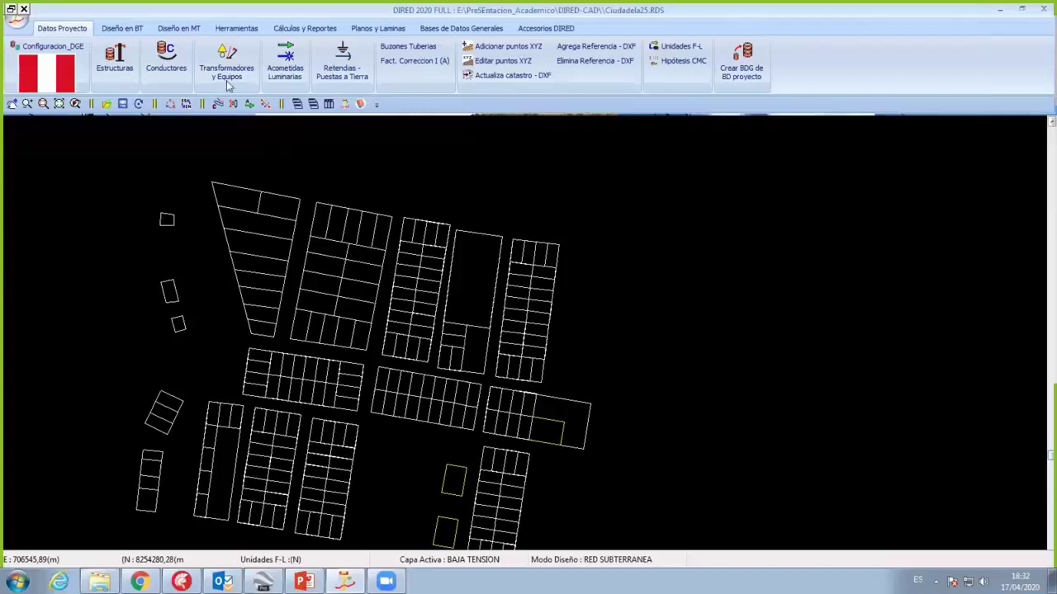
{"action": "scroll", "coordinate": [272, 184], "scroll_direction": "up", "scroll_amount": 2}
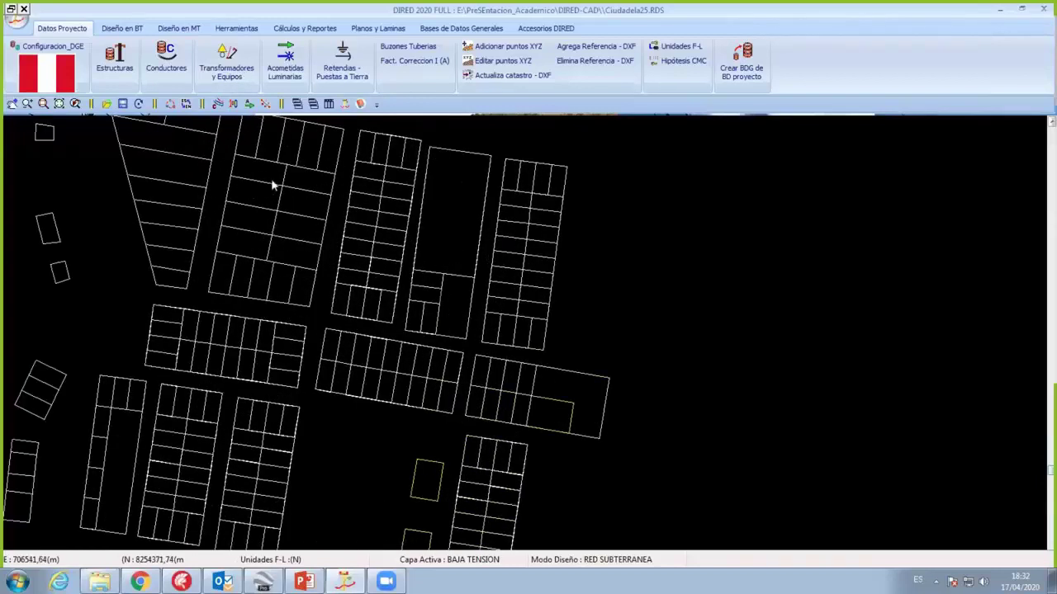
{"action": "left_click", "coordinate": [226, 68]}
{"action": "key", "text": "Escape"}
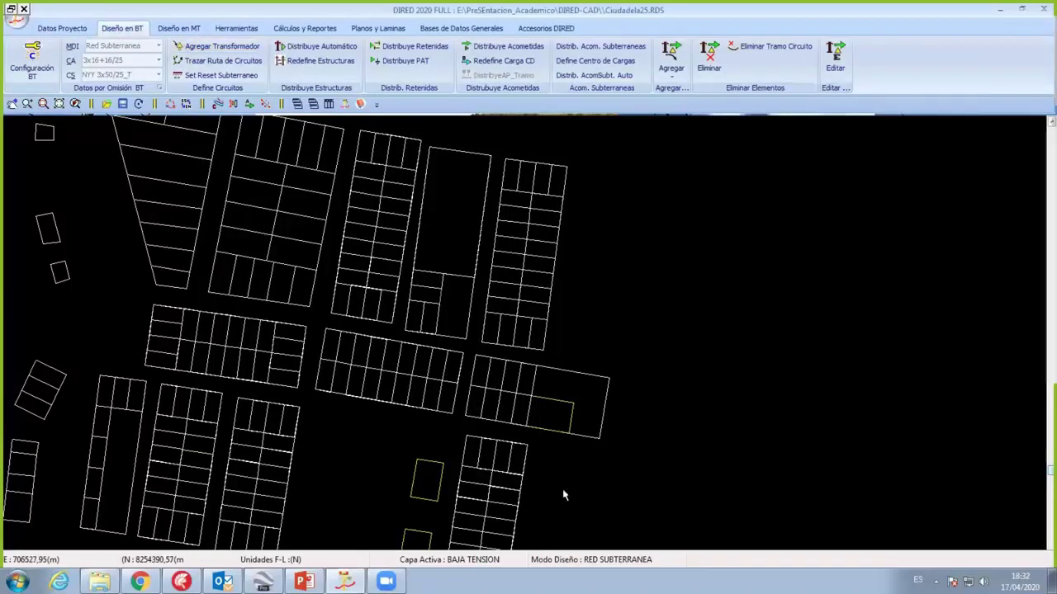
{"action": "scroll", "coordinate": [563, 494], "scroll_direction": "up", "scroll_amount": 2}
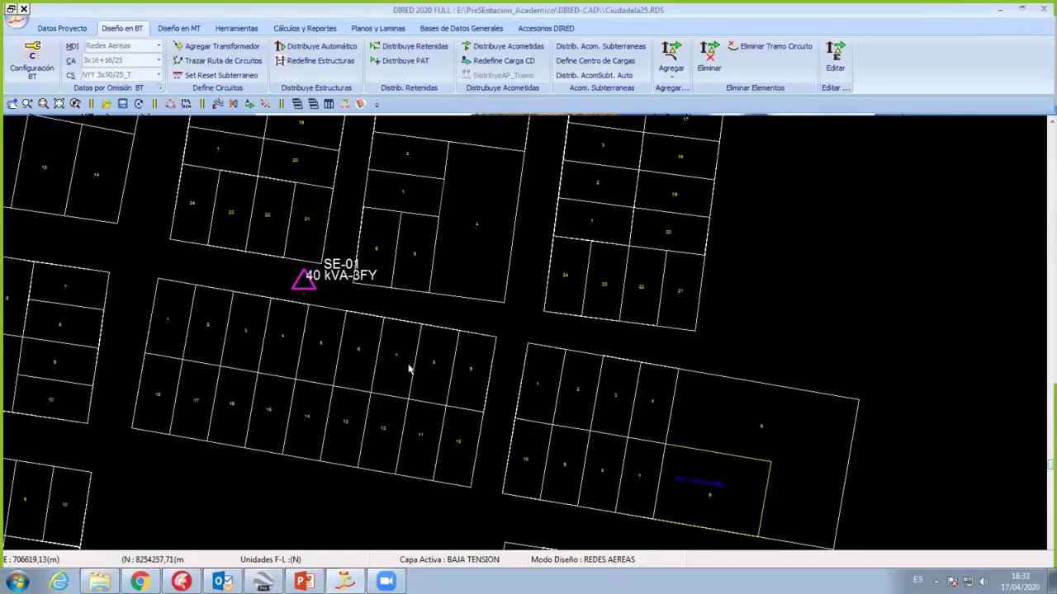
Step: Trace circuits C-01 and C-02 from SE-01 via the lot corners and street edges
{"action": "scroll", "coordinate": [588, 561], "scroll_direction": "down", "scroll_amount": 3}
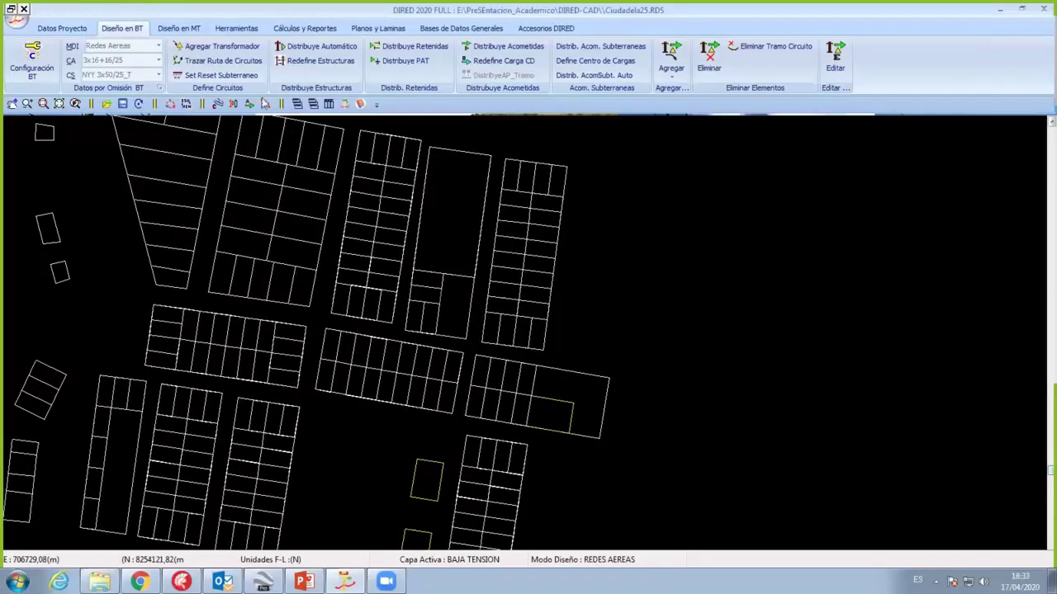
{"action": "scroll", "coordinate": [314, 355], "scroll_direction": "up", "scroll_amount": 3}
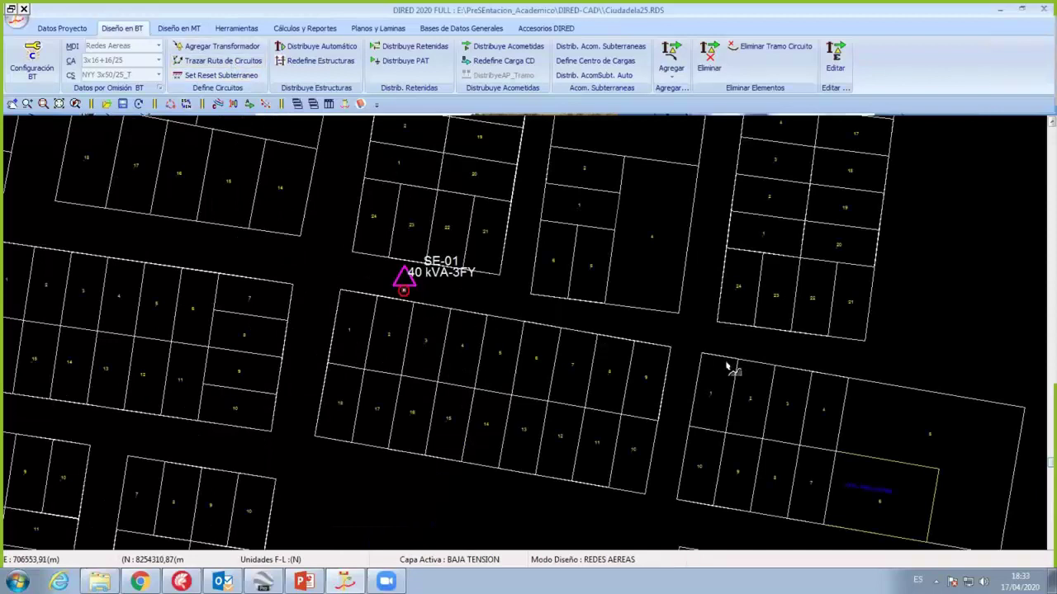
{"action": "left_click", "coordinate": [529, 388]}
{"action": "left_click", "coordinate": [555, 353]}
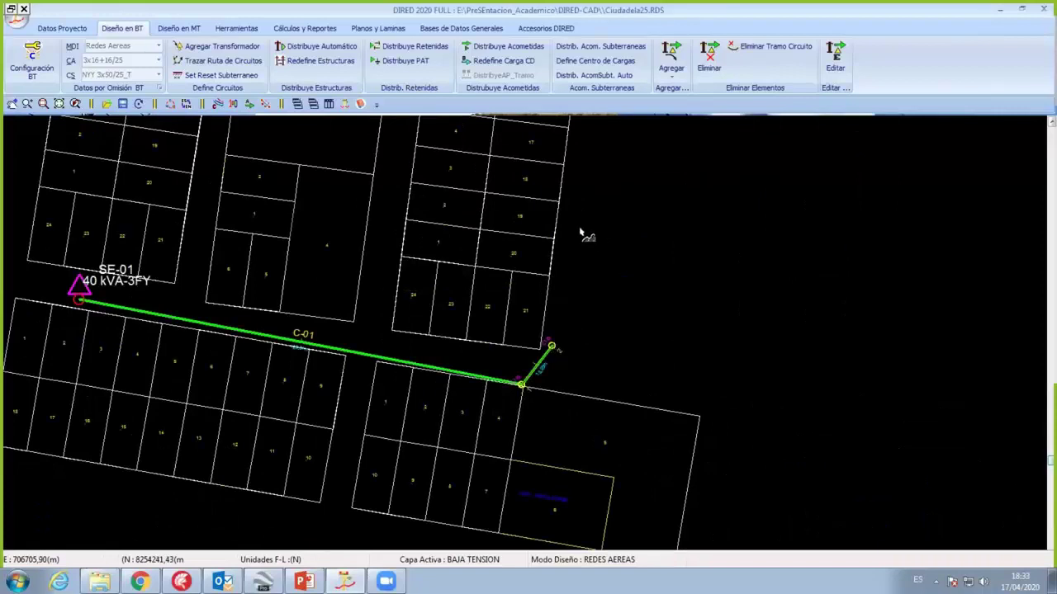
{"action": "scroll", "coordinate": [570, 198], "scroll_direction": "down", "scroll_amount": 2}
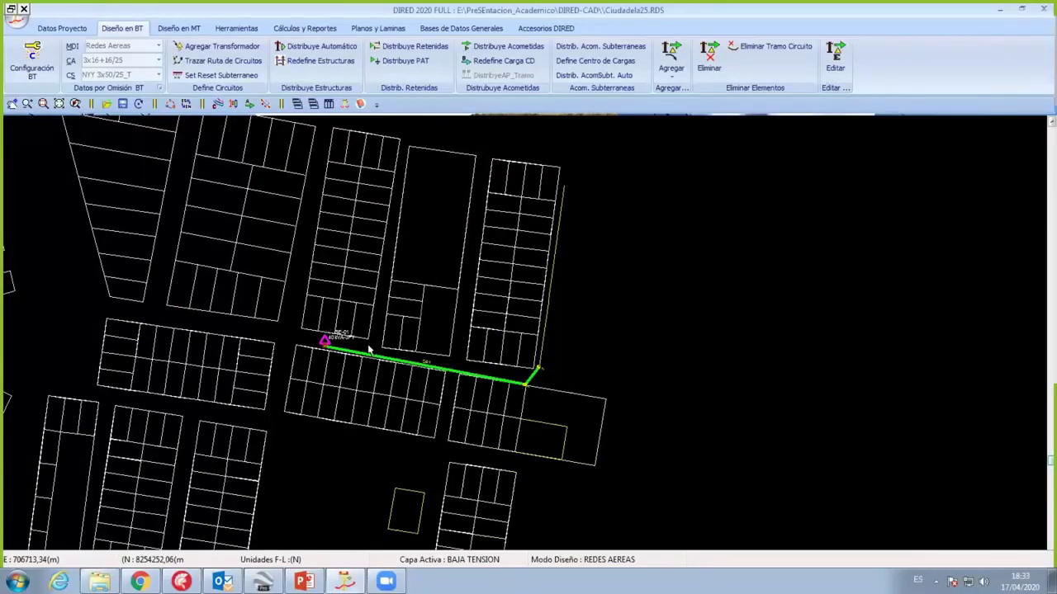
{"action": "scroll", "coordinate": [199, 292], "scroll_direction": "up", "scroll_amount": 2}
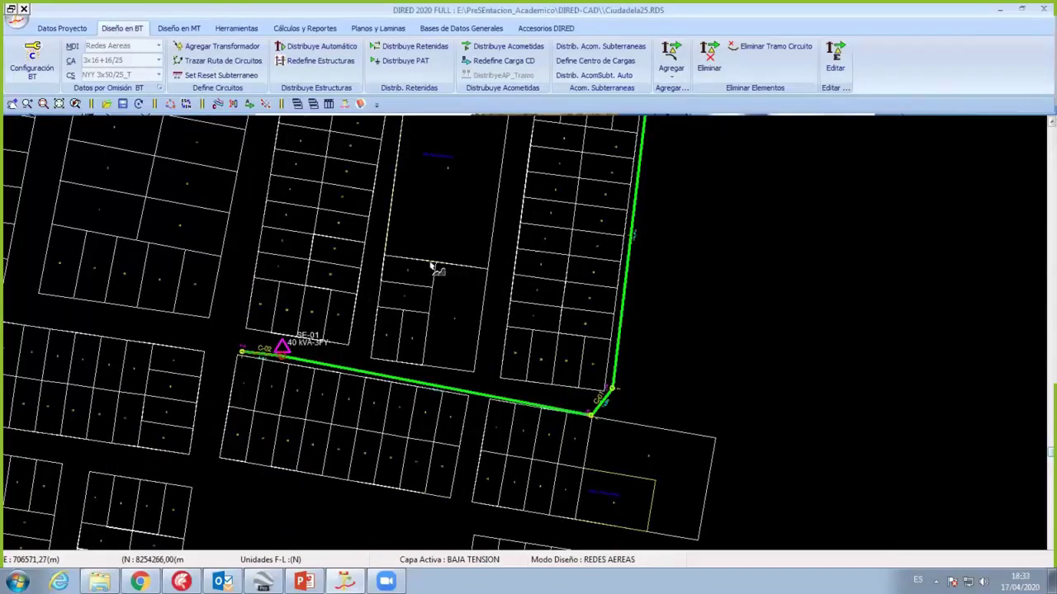
{"action": "scroll", "coordinate": [431, 258], "scroll_direction": "down", "scroll_amount": 3}
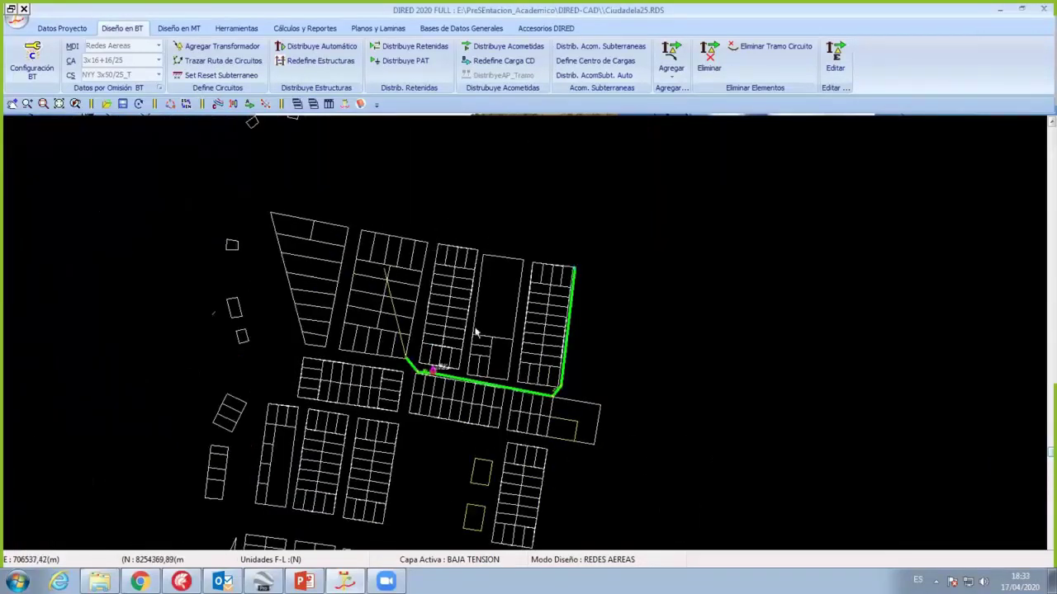
{"action": "left_click", "coordinate": [462, 295]}
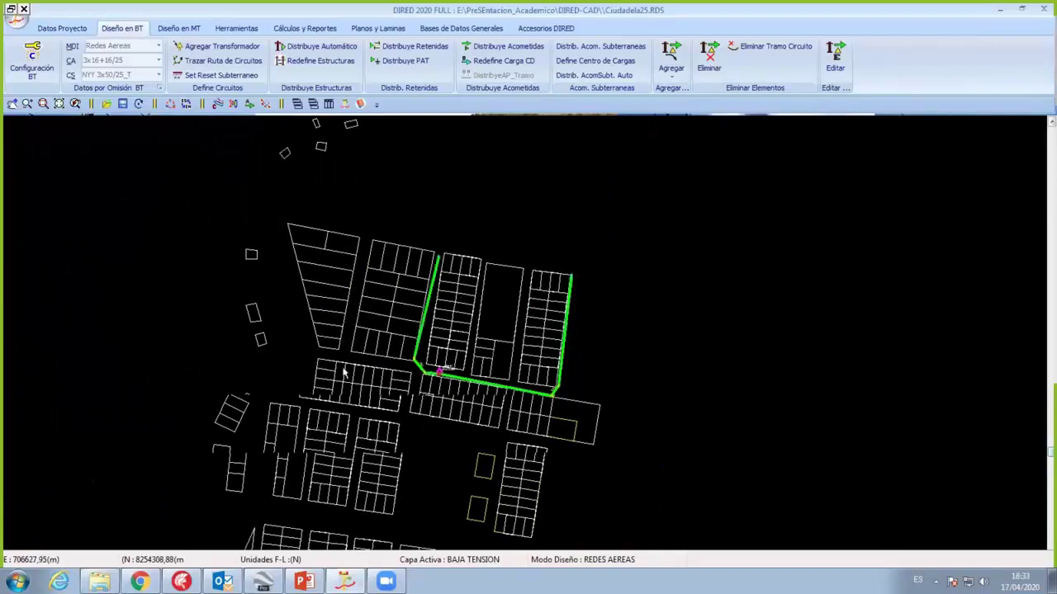
{"action": "scroll", "coordinate": [211, 398], "scroll_direction": "up", "scroll_amount": 3}
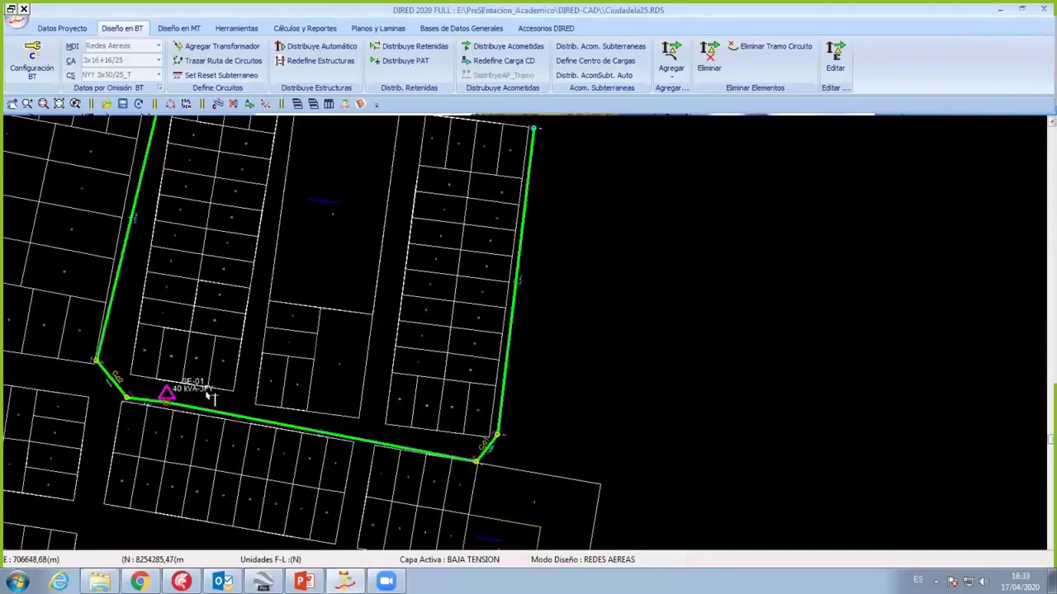
Step: Auto-distribute poles with a 40 m maximum span, then add an extra pole on C-02
{"action": "left_click", "coordinate": [210, 398]}
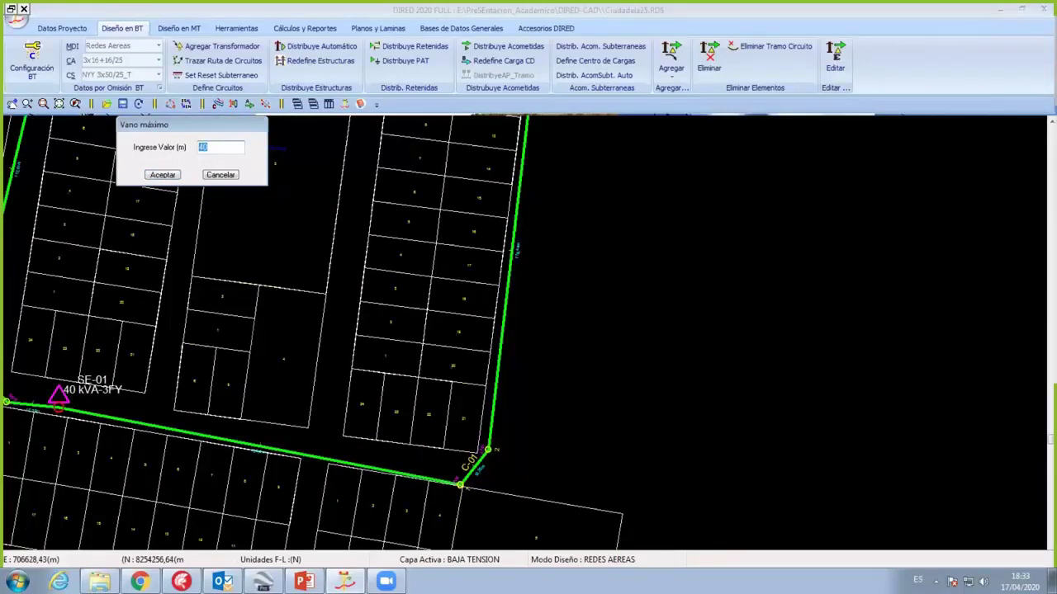
{"action": "left_click", "coordinate": [163, 175]}
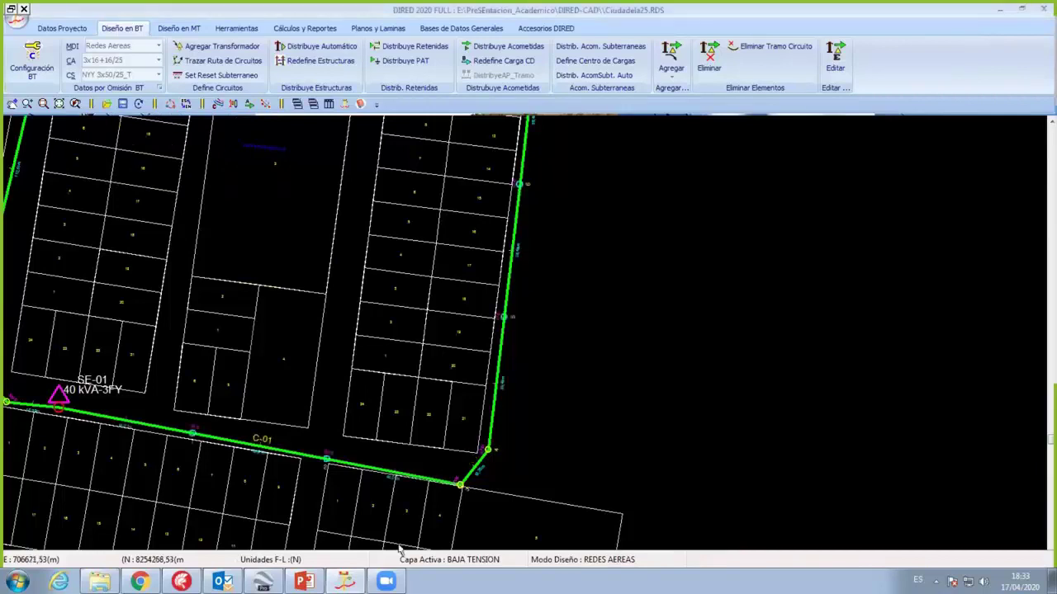
{"action": "scroll", "coordinate": [528, 367], "scroll_direction": "up", "scroll_amount": 2}
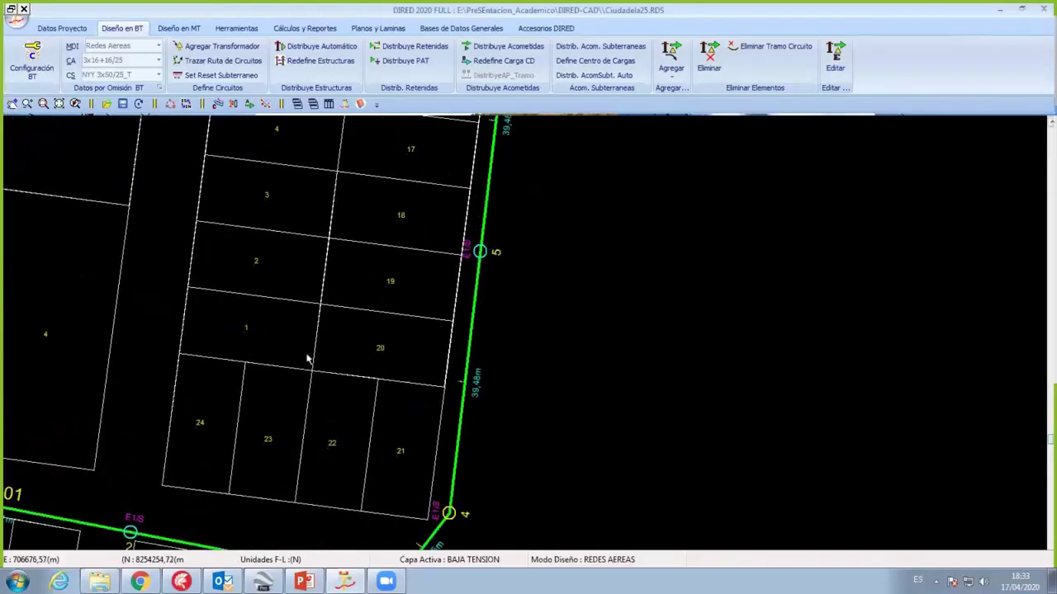
{"action": "middle_click_drag", "start_coordinate": [374, 386], "coordinate": [645, 412]}
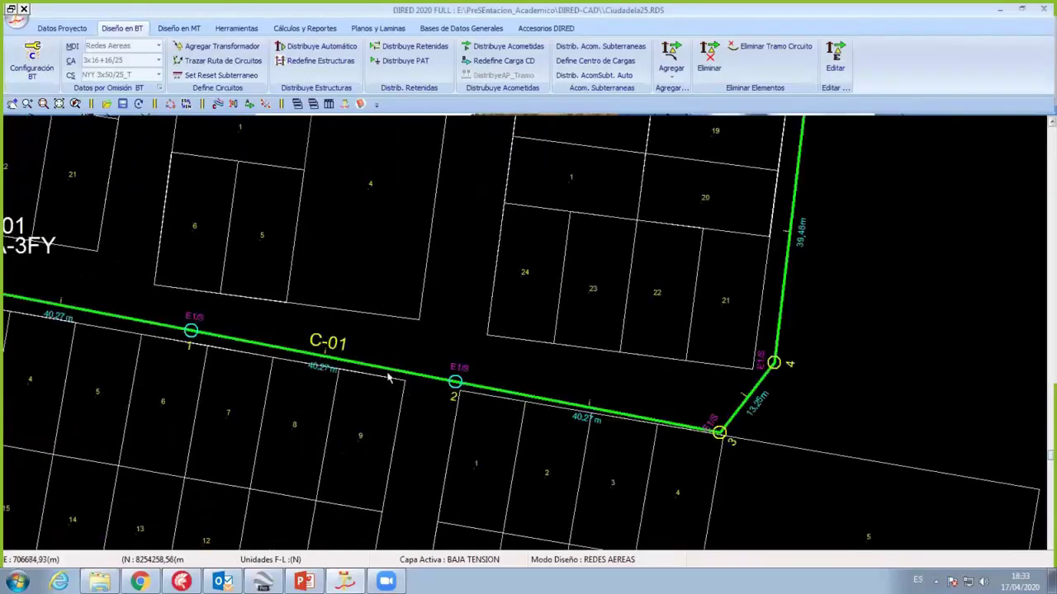
{"action": "scroll", "coordinate": [388, 377], "scroll_direction": "down", "scroll_amount": 2}
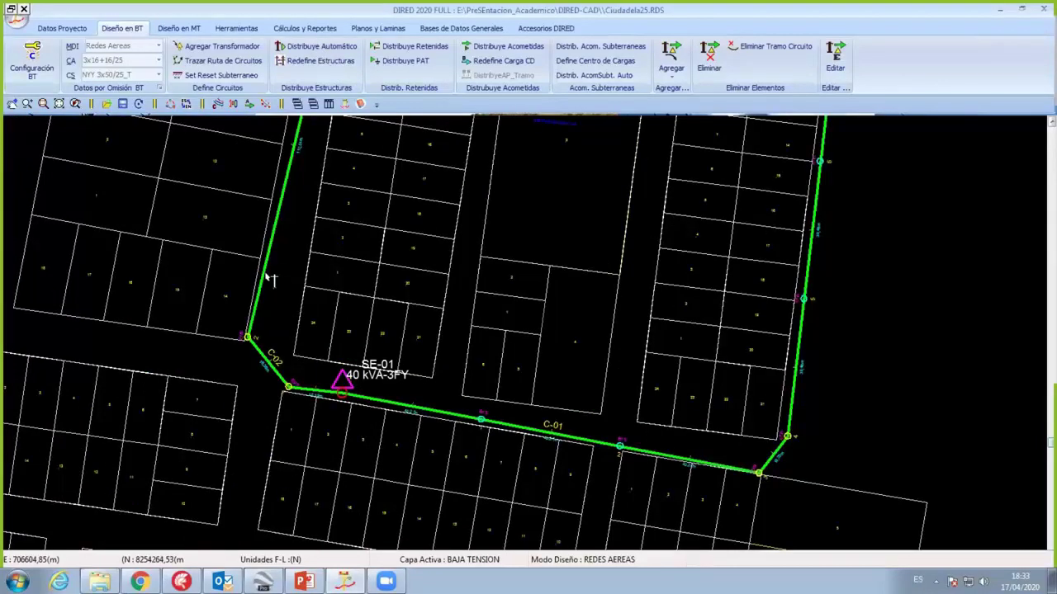
{"action": "left_click", "coordinate": [278, 209]}
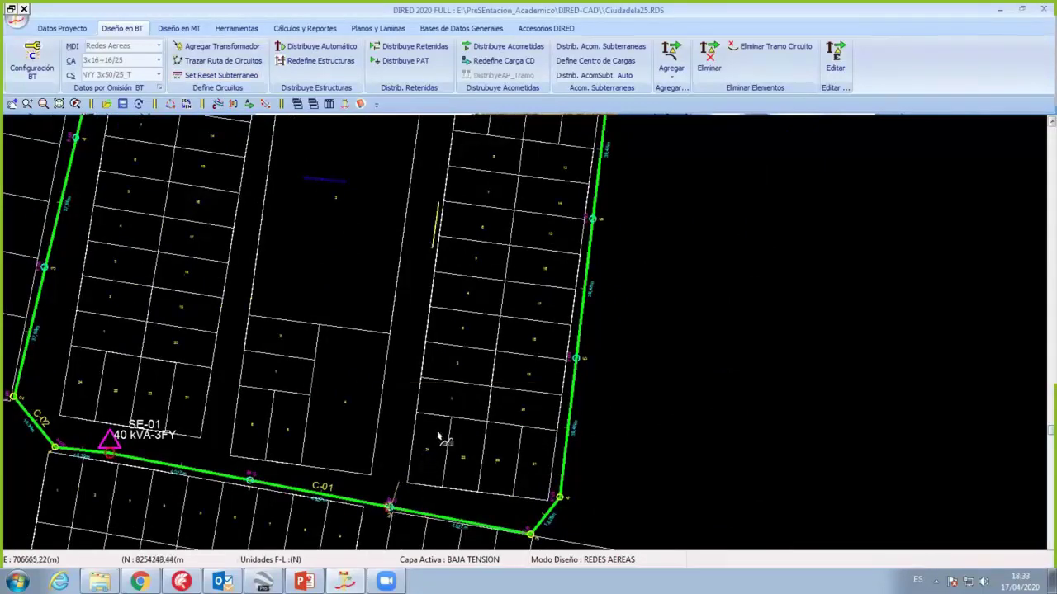
{"action": "scroll", "coordinate": [495, 322], "scroll_direction": "down", "scroll_amount": 3}
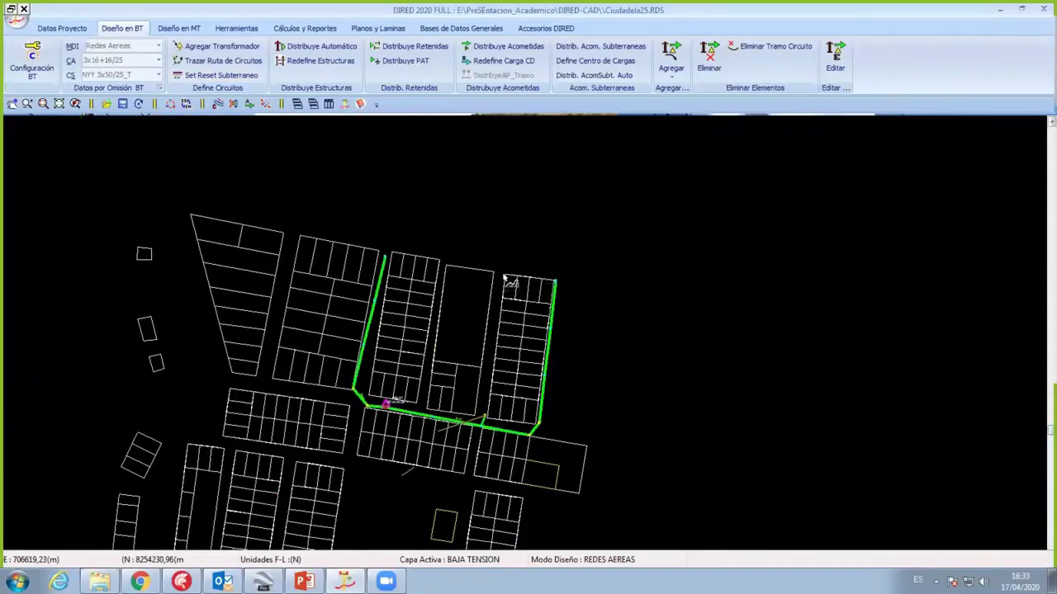
Step: Trace the extra branch beside the right-hand block and insert nodes on the circuit lines
{"action": "right_click", "coordinate": [512, 363]}
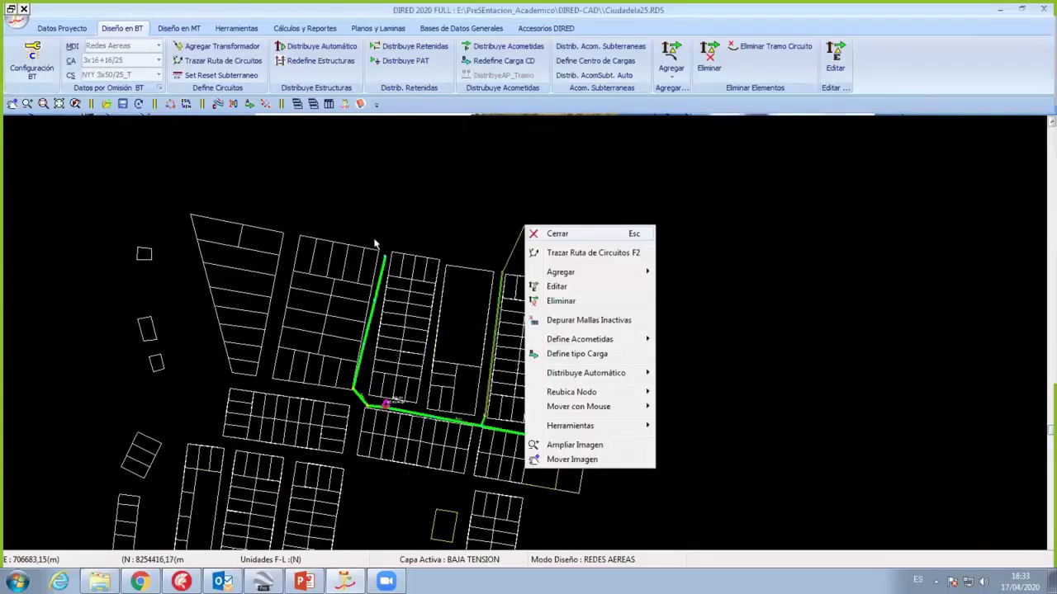
{"action": "scroll", "coordinate": [314, 66], "scroll_direction": "up", "scroll_amount": 1}
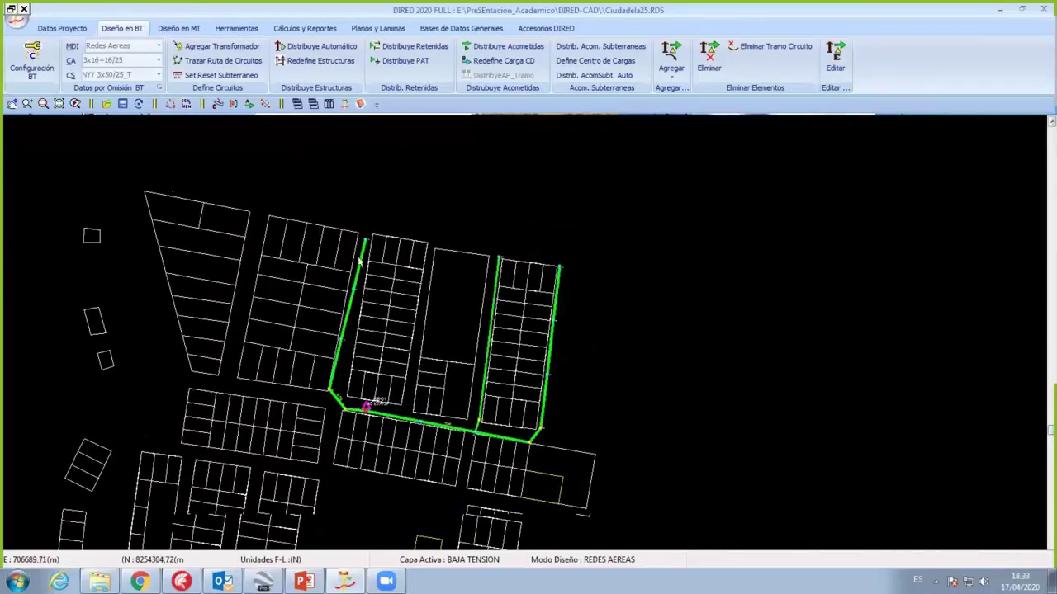
{"action": "scroll", "coordinate": [360, 261], "scroll_direction": "up", "scroll_amount": 5}
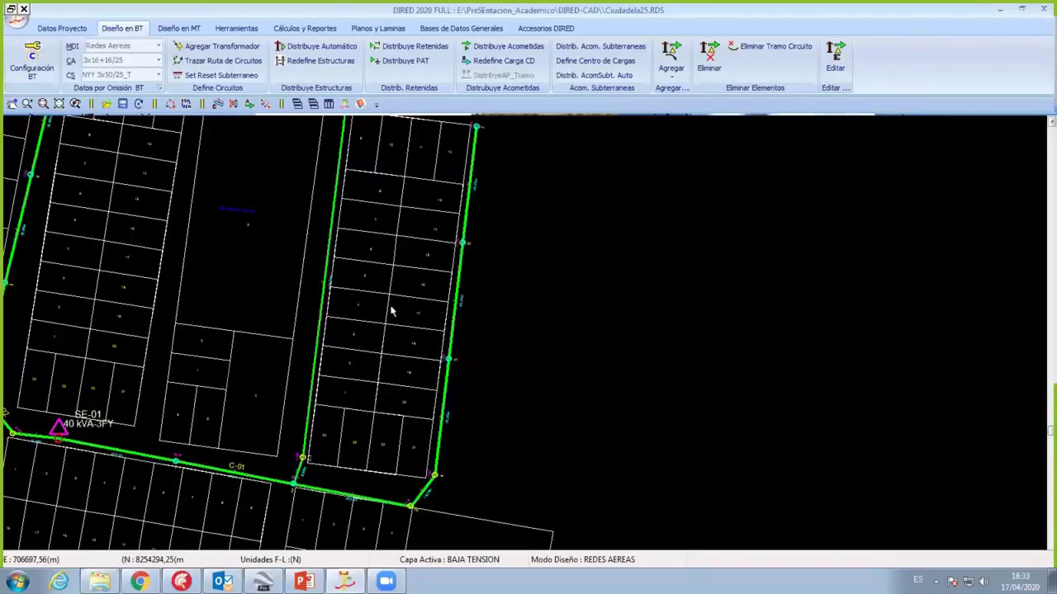
{"action": "left_click", "coordinate": [334, 310]}
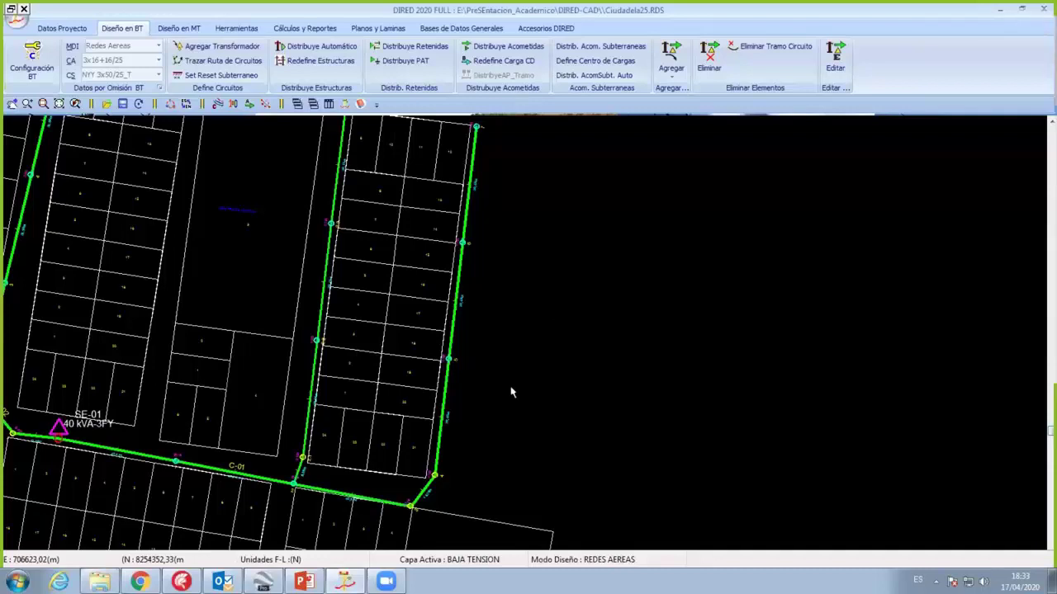
{"action": "scroll", "coordinate": [511, 392], "scroll_direction": "down", "scroll_amount": 2}
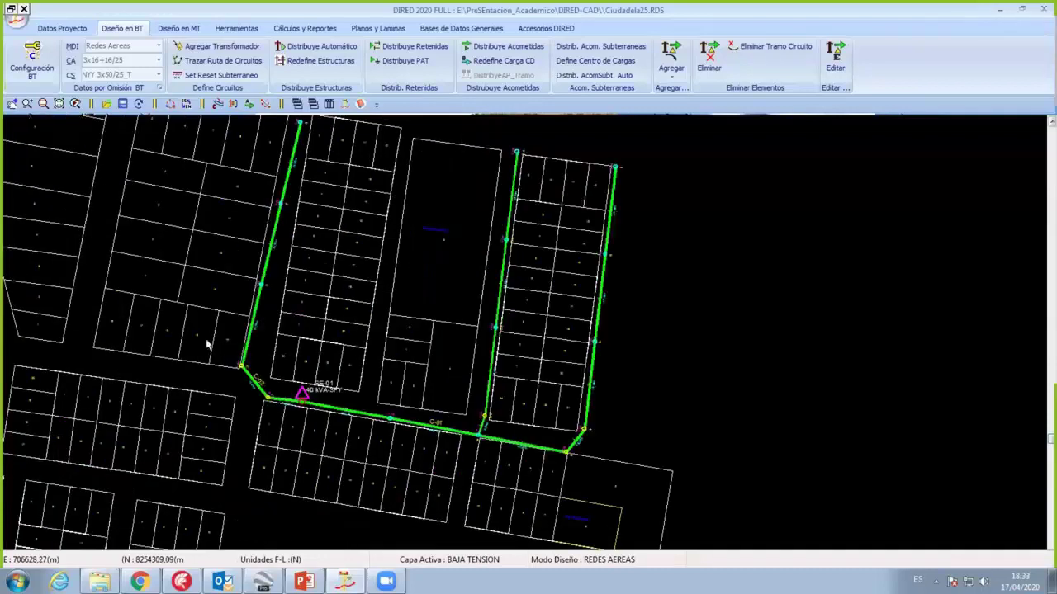
{"action": "scroll", "coordinate": [528, 453], "scroll_direction": "up", "scroll_amount": 5}
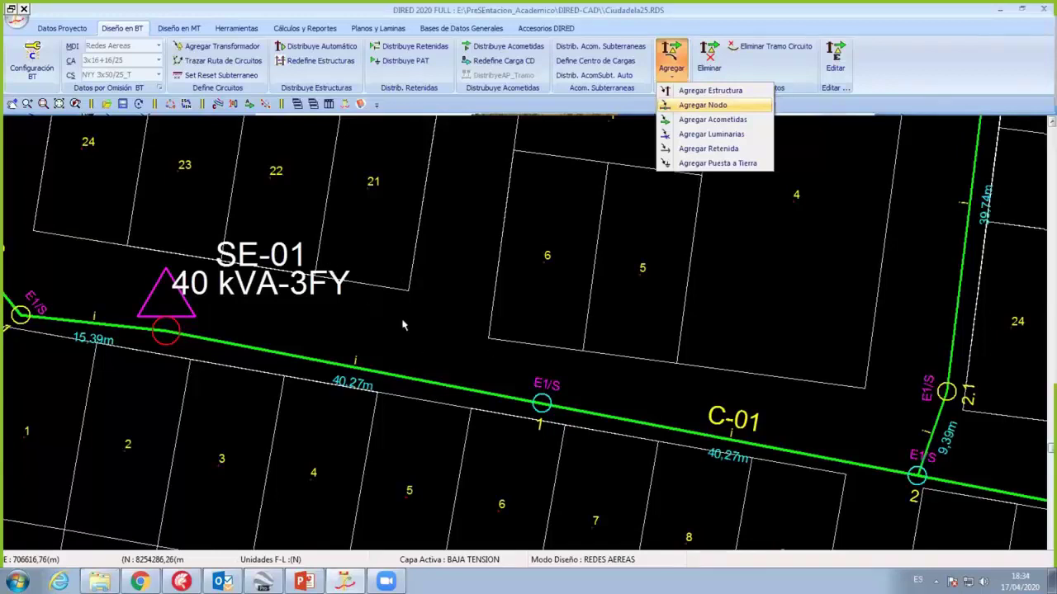
{"action": "scroll", "coordinate": [347, 397], "scroll_direction": "down", "scroll_amount": 2}
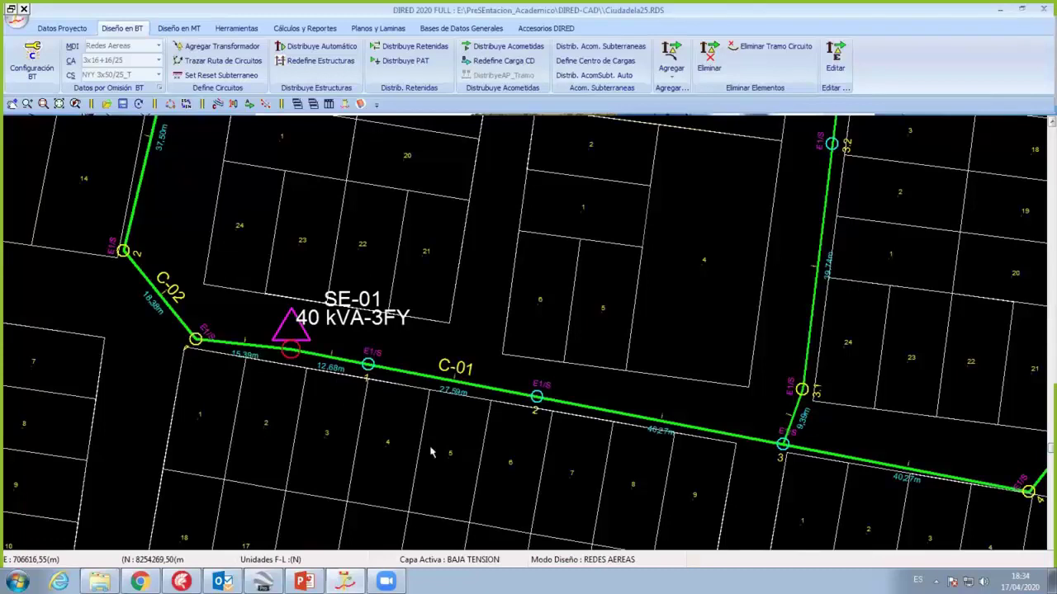
{"action": "scroll", "coordinate": [500, 369], "scroll_direction": "down", "scroll_amount": 2}
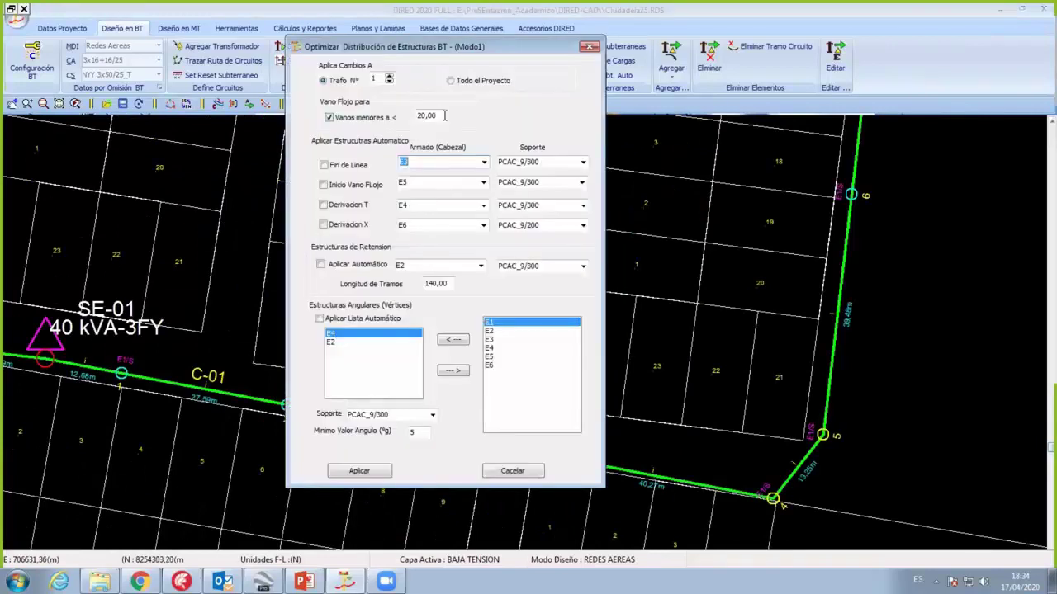
Step: Set E3 as the automatic structure for line ends and slack-span starts
{"action": "left_click", "coordinate": [429, 115]}
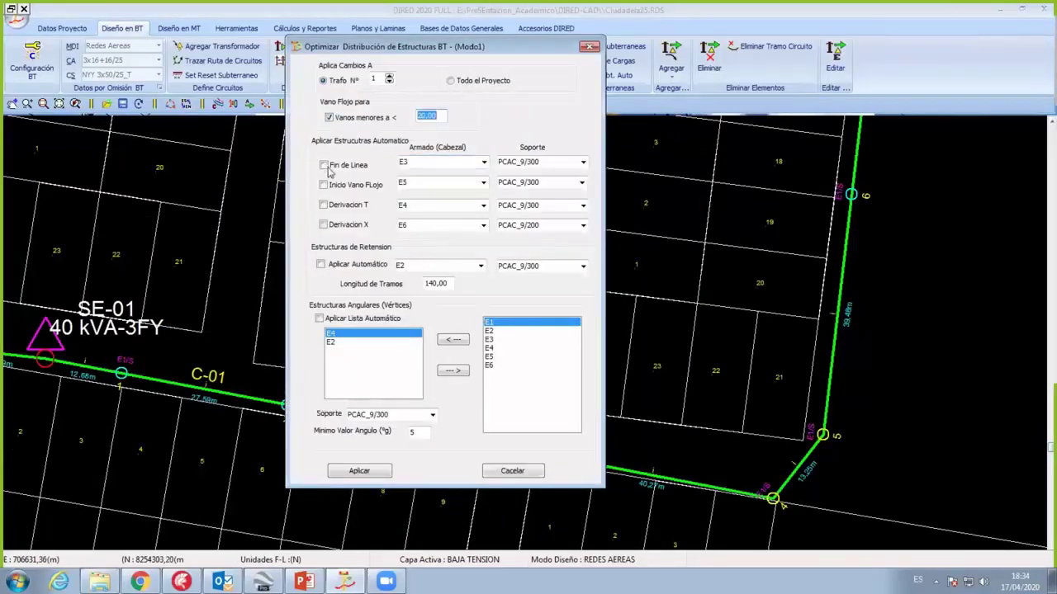
{"action": "left_click", "coordinate": [353, 166]}
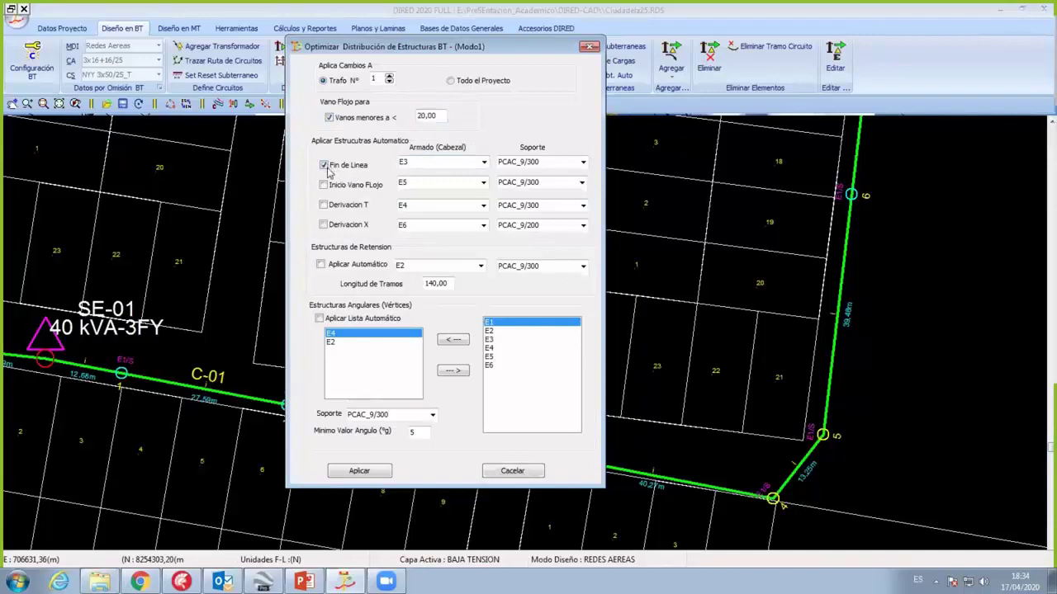
{"action": "left_click", "coordinate": [472, 165]}
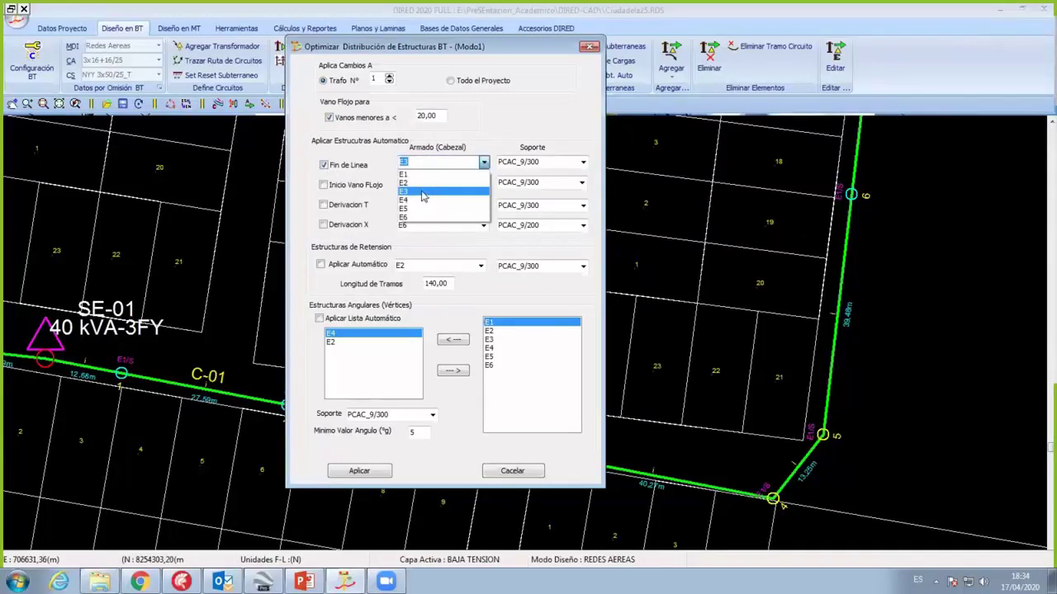
{"action": "left_click", "coordinate": [421, 194]}
{"action": "left_click", "coordinate": [323, 185]}
{"action": "left_click", "coordinate": [483, 183]}
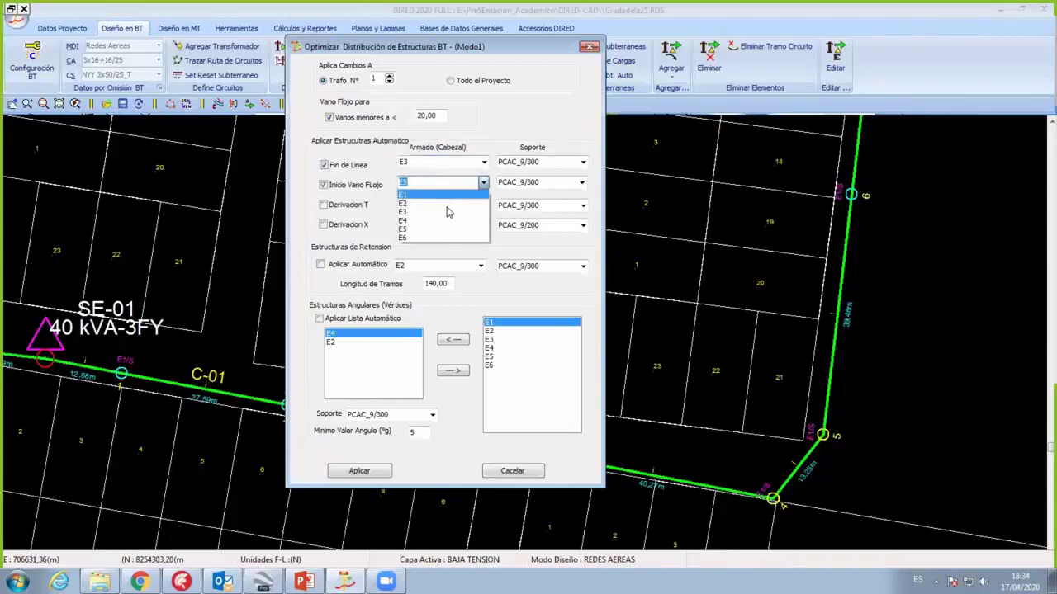
{"action": "left_click", "coordinate": [435, 212]}
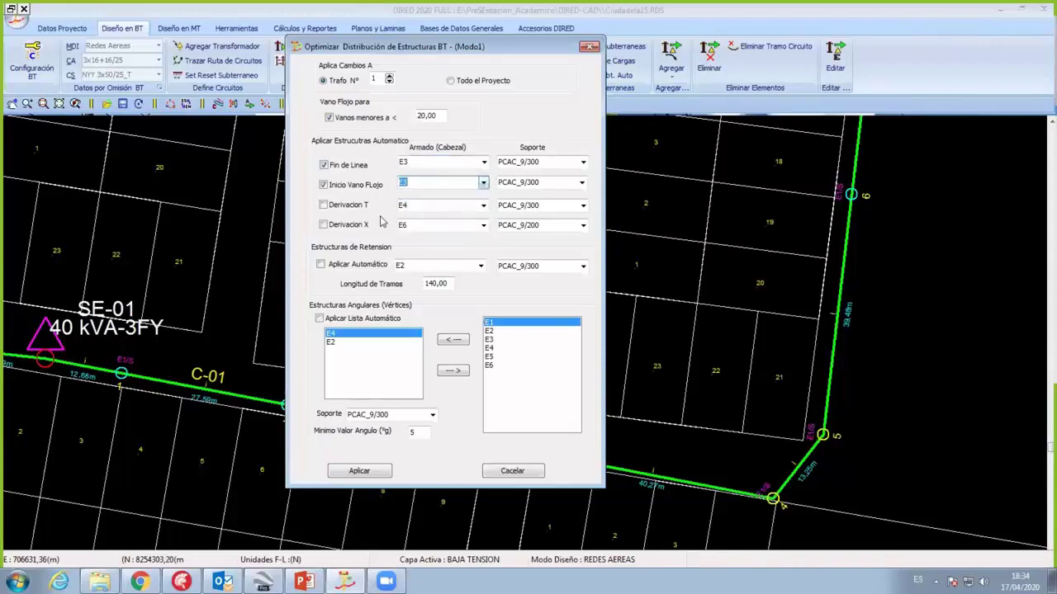
Step: Use E5 at T-branches, automatic E2 retention, add E1 to the vertex list, and apply
{"action": "left_click", "coordinate": [482, 206]}
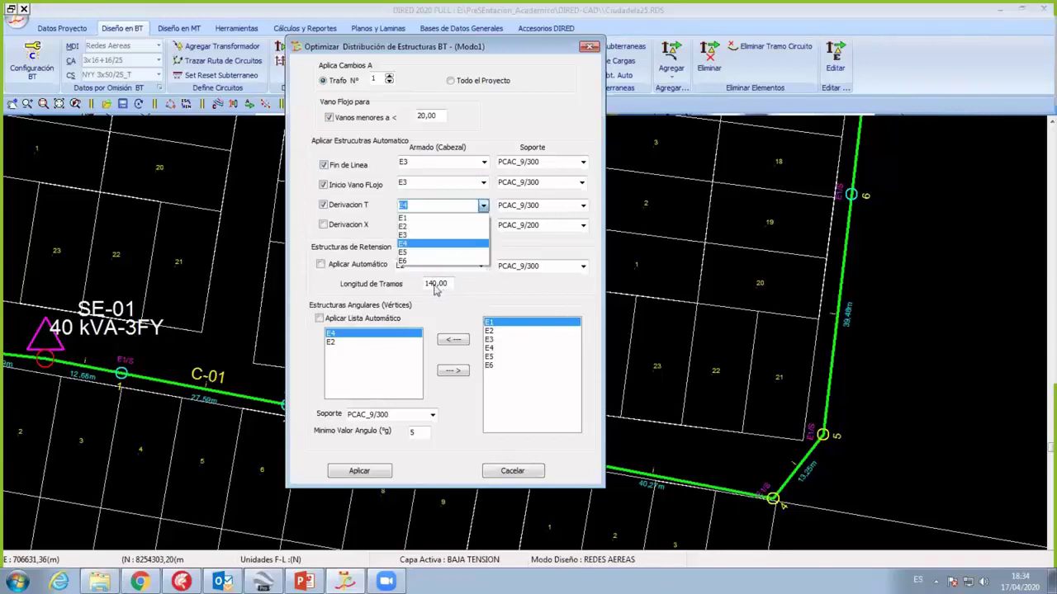
{"action": "left_click", "coordinate": [528, 284]}
{"action": "key", "text": "Tab"}
{"action": "key", "text": "space"}
{"action": "key", "text": "Tab"}
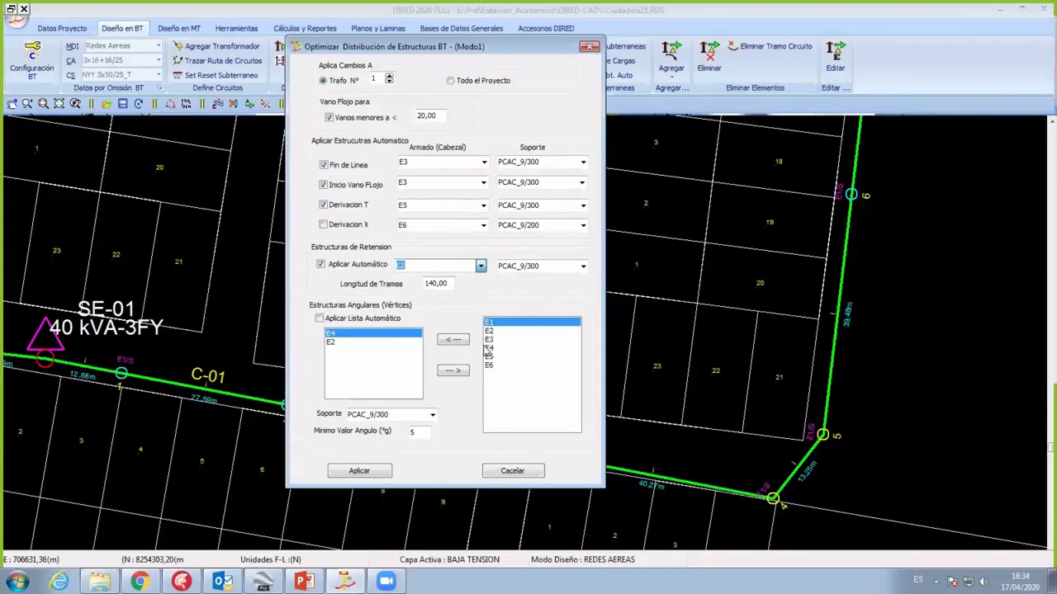
{"action": "left_click", "coordinate": [459, 345]}
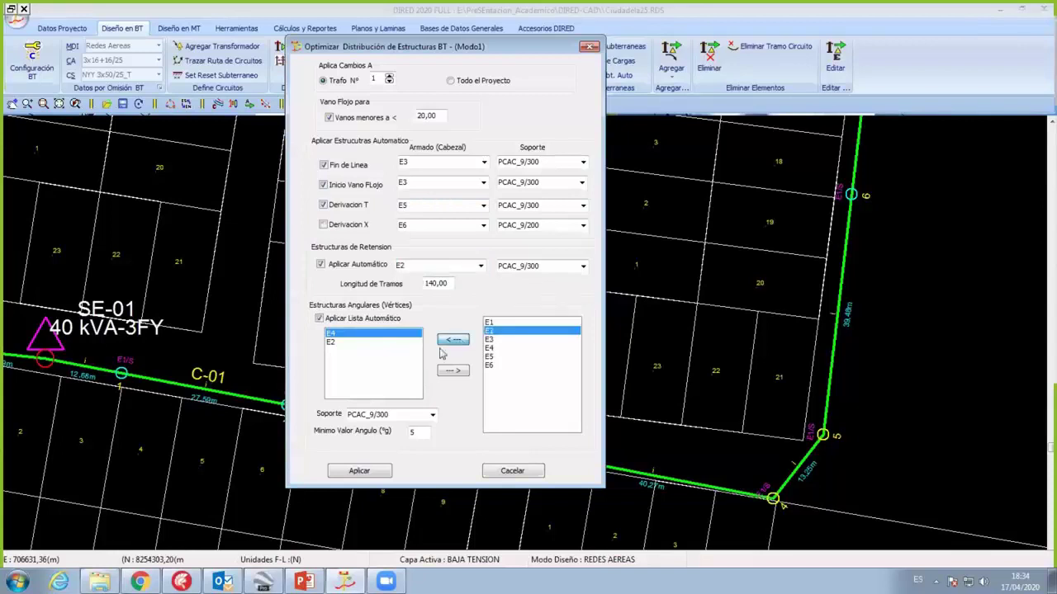
{"action": "left_click", "coordinate": [498, 346]}
{"action": "left_click", "coordinate": [497, 322]}
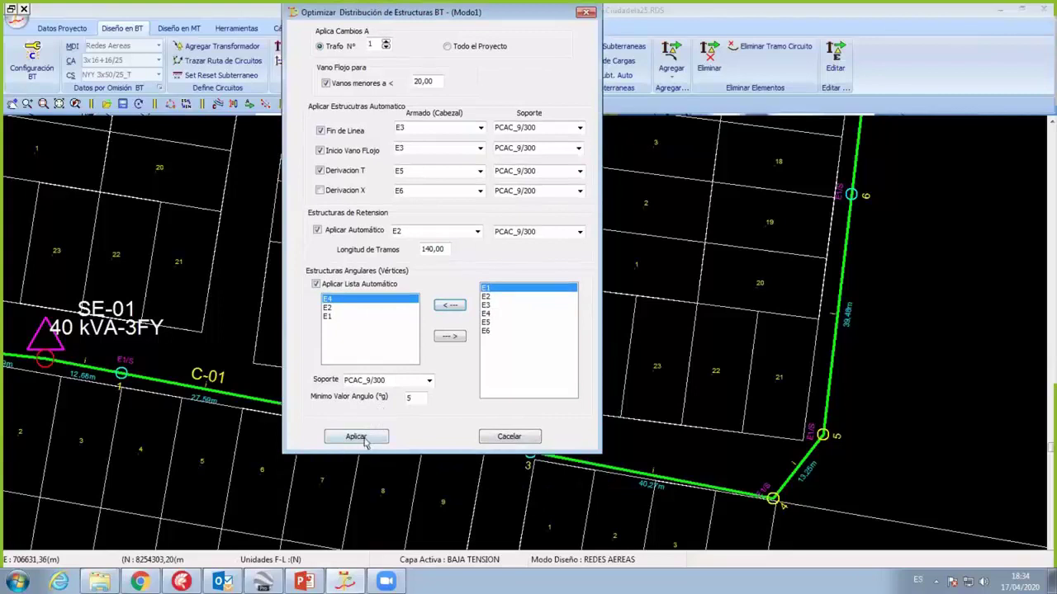
{"action": "left_click", "coordinate": [333, 437]}
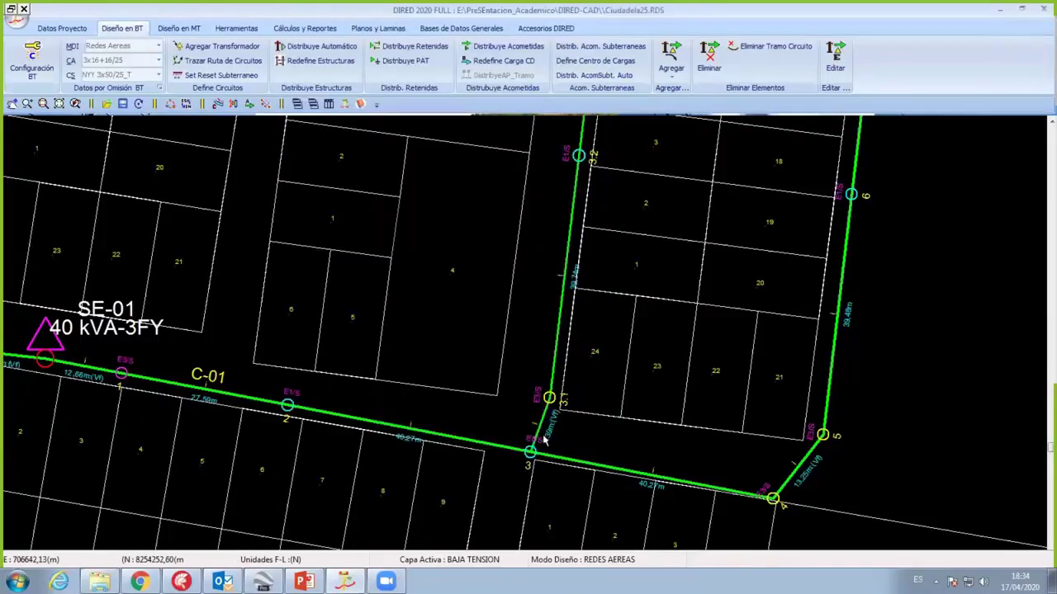
{"action": "scroll", "coordinate": [549, 439], "scroll_direction": "down", "scroll_amount": 1}
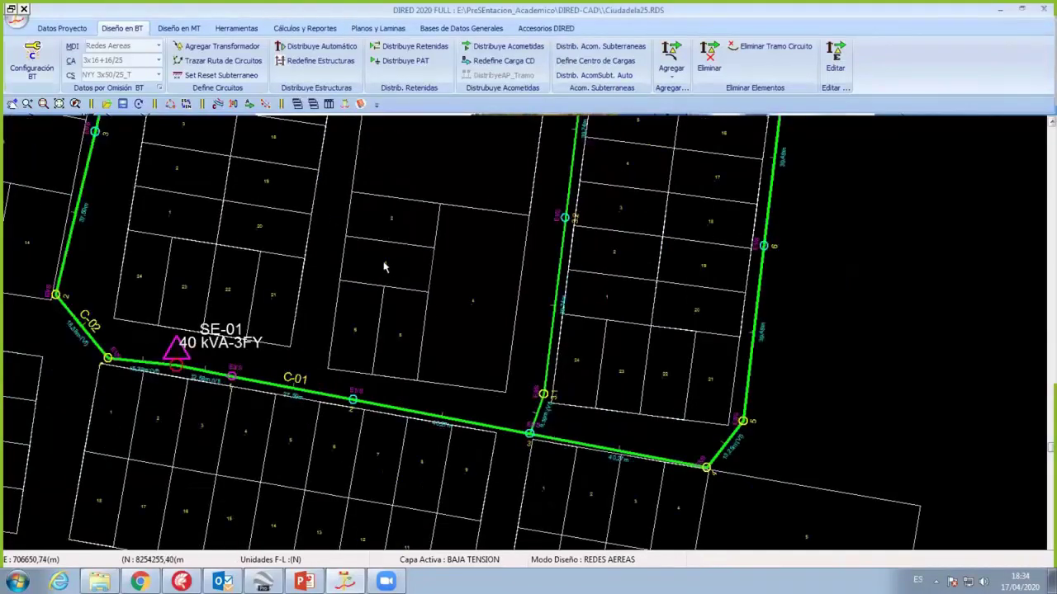
{"action": "scroll", "coordinate": [384, 267], "scroll_direction": "up", "scroll_amount": 3}
{"action": "scroll", "coordinate": [371, 232], "scroll_direction": "up", "scroll_amount": 2}
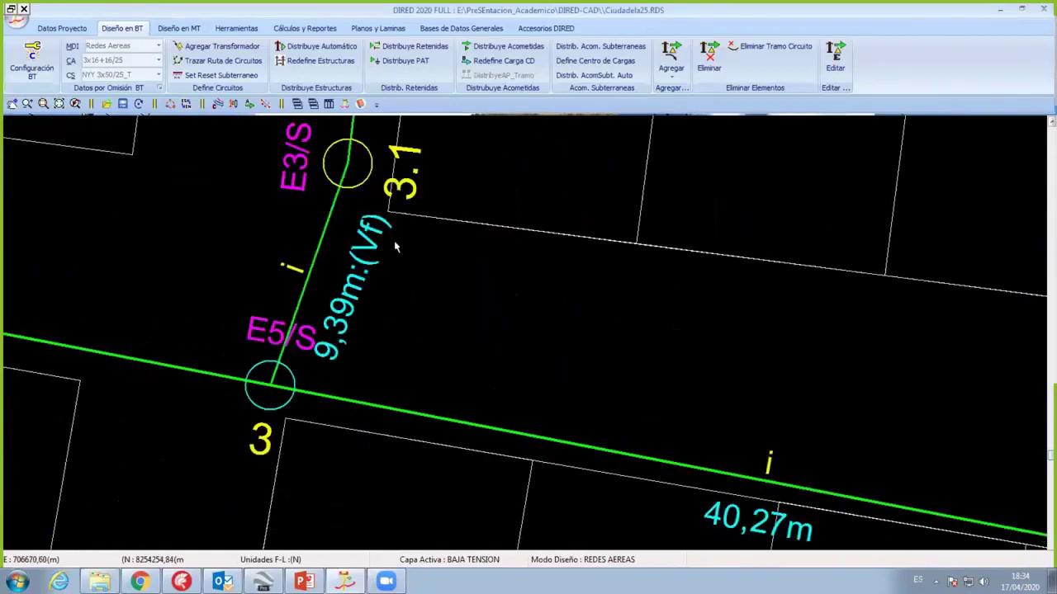
{"action": "middle_click_drag", "start_coordinate": [311, 160], "coordinate": [381, 284]}
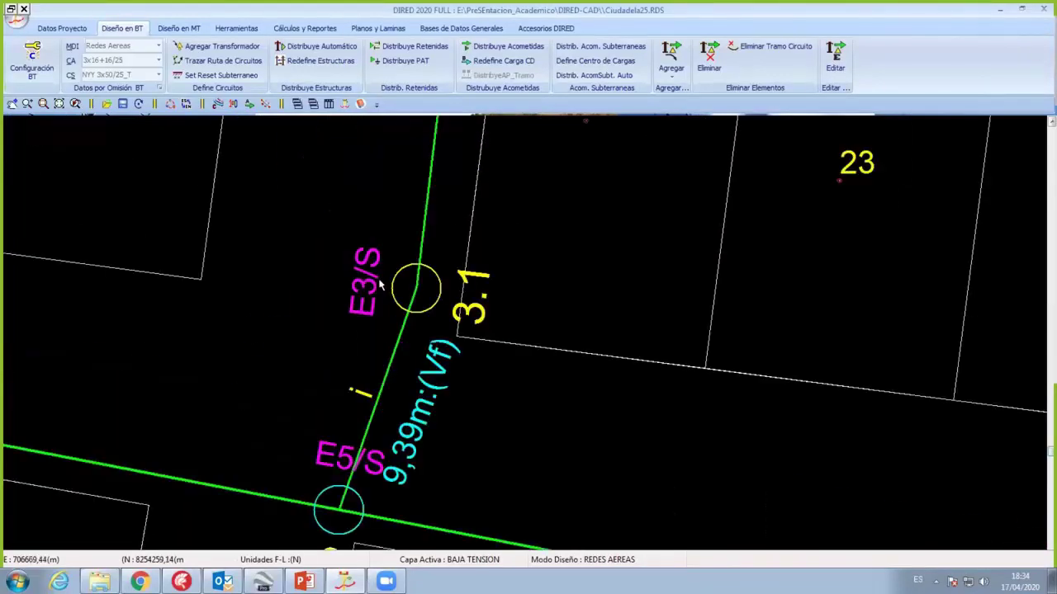
{"action": "scroll", "coordinate": [404, 281], "scroll_direction": "down", "scroll_amount": 3}
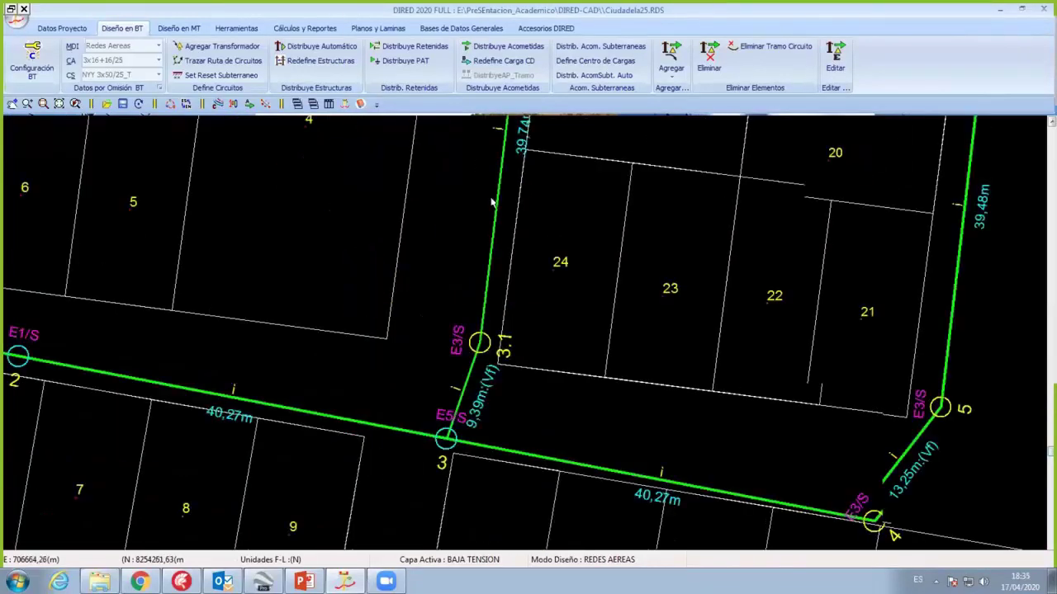
{"action": "scroll", "coordinate": [491, 198], "scroll_direction": "down", "scroll_amount": 1}
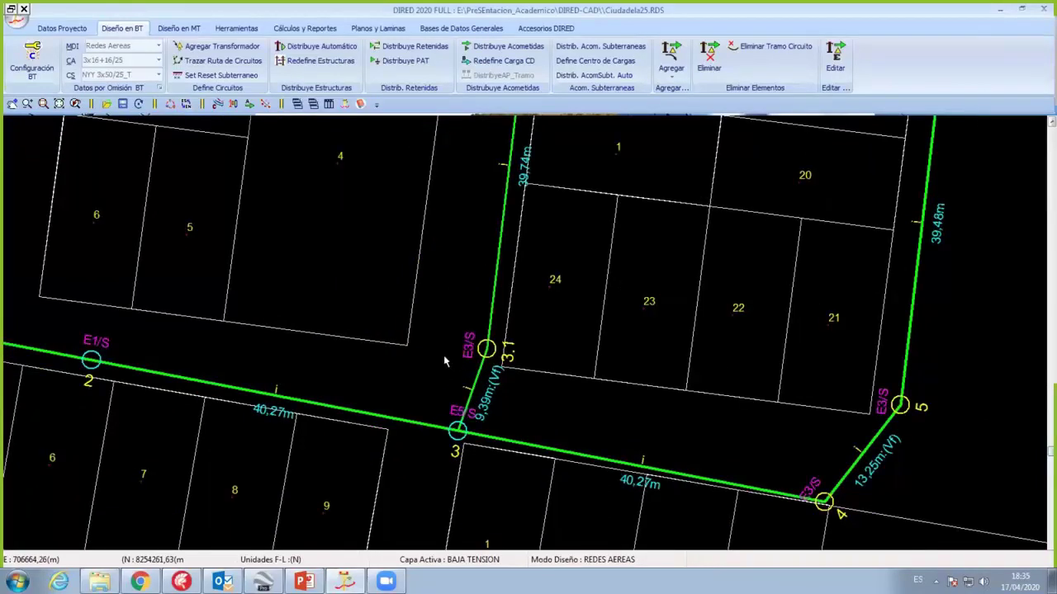
{"action": "middle_click_drag", "start_coordinate": [444, 355], "coordinate": [338, 316]}
{"action": "scroll", "coordinate": [299, 297], "scroll_direction": "up", "scroll_amount": 2}
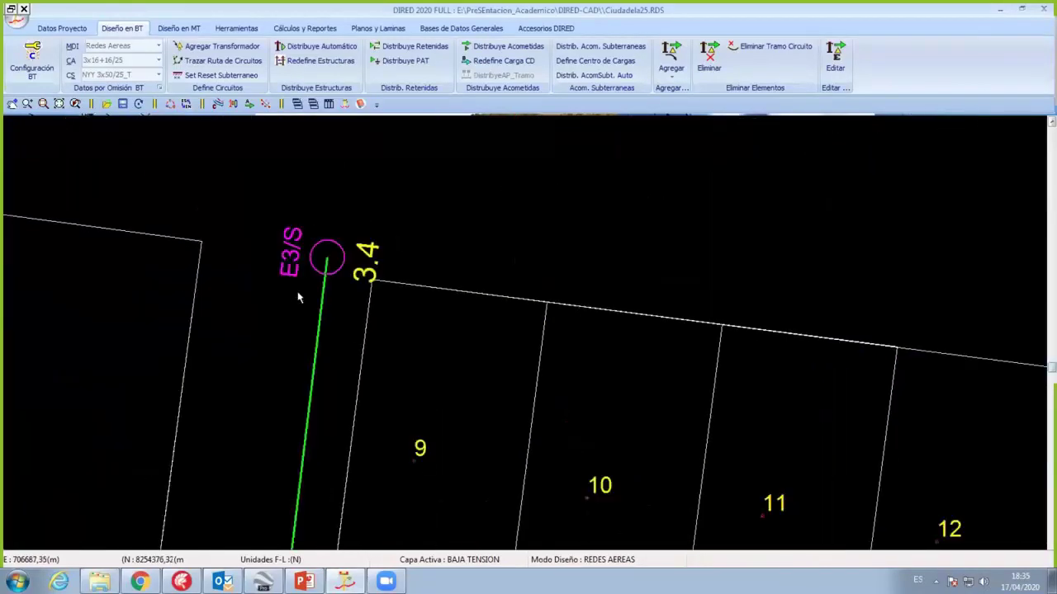
{"action": "scroll", "coordinate": [411, 351], "scroll_direction": "down", "scroll_amount": 3}
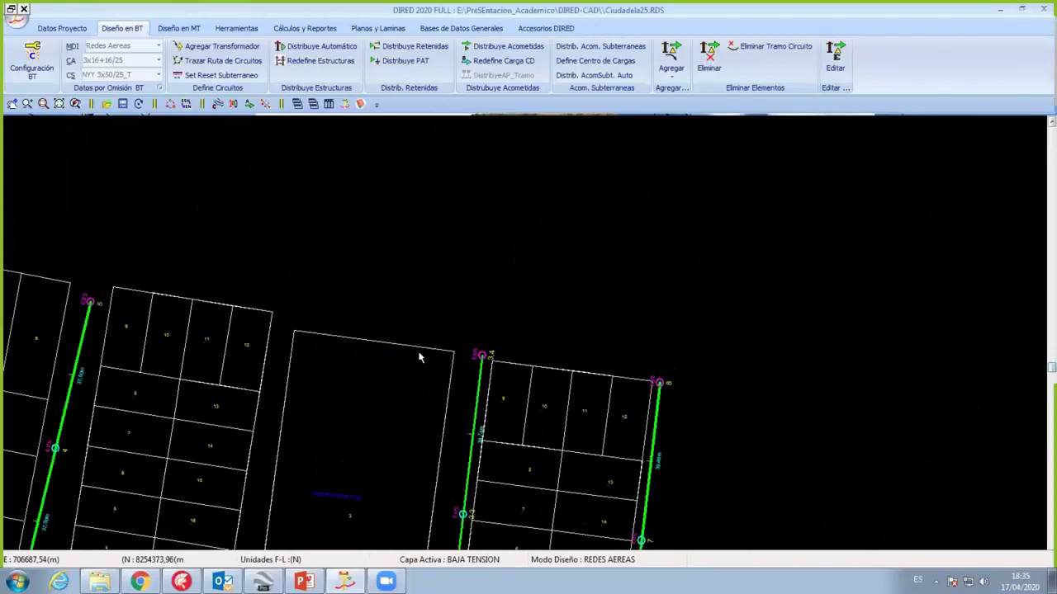
{"action": "scroll", "coordinate": [418, 356], "scroll_direction": "down", "scroll_amount": 1}
{"action": "scroll", "coordinate": [455, 123], "scroll_direction": "down", "scroll_amount": 1}
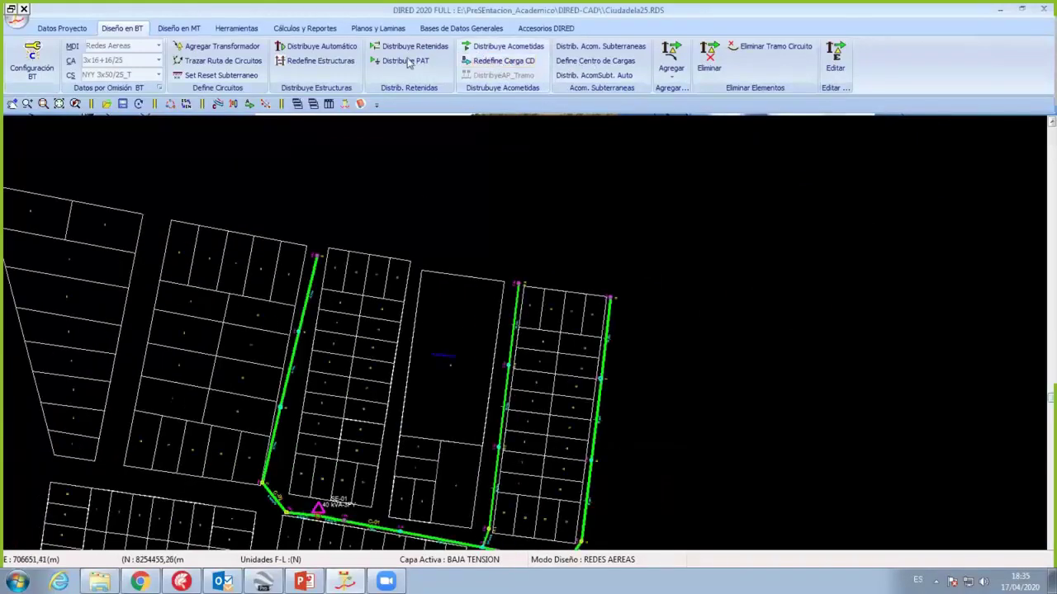
Step: Place RI guy wires at line ends, vertices and retention structures, then zoom to check them
{"action": "left_click", "coordinate": [412, 51]}
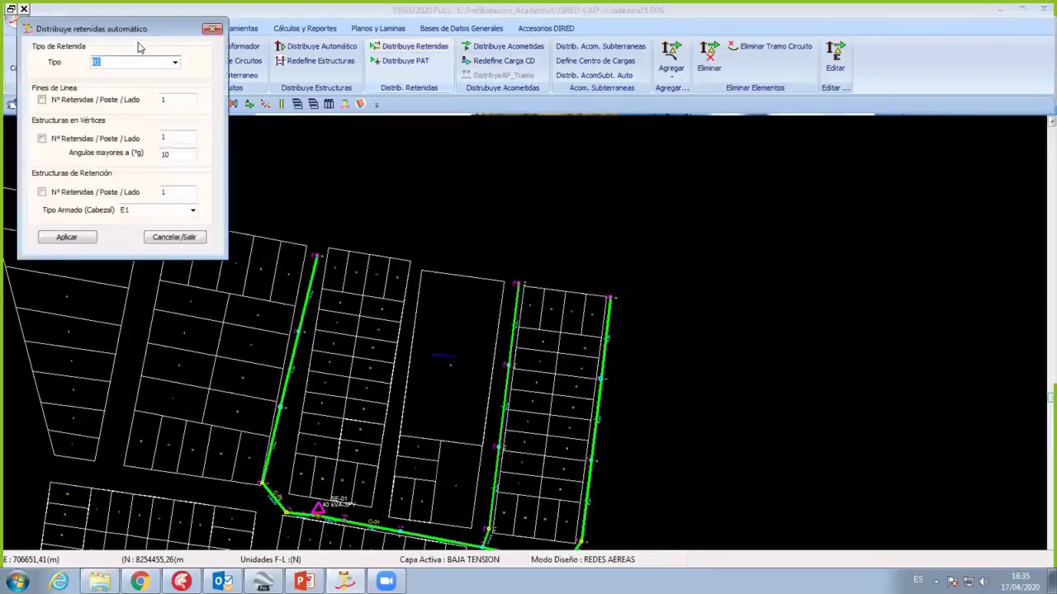
{"action": "left_click", "coordinate": [198, 119]}
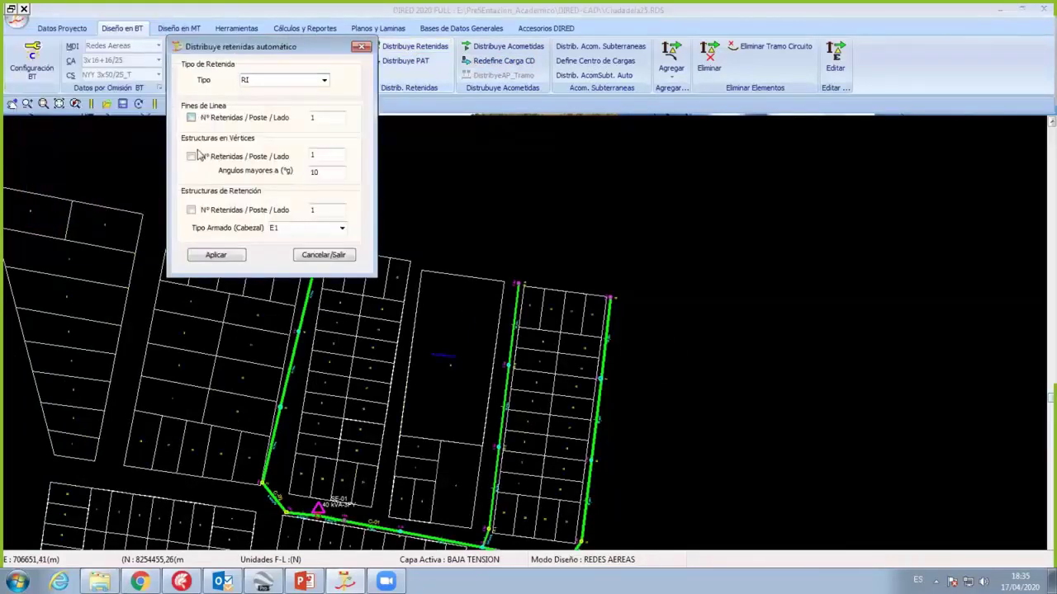
{"action": "left_click", "coordinate": [192, 209]}
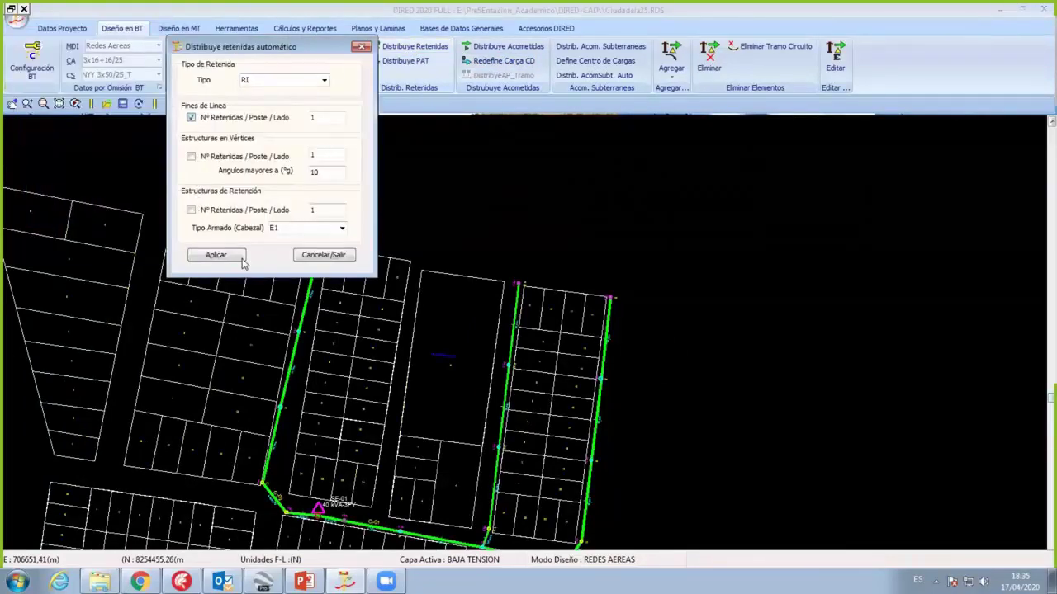
{"action": "left_click", "coordinate": [342, 228]}
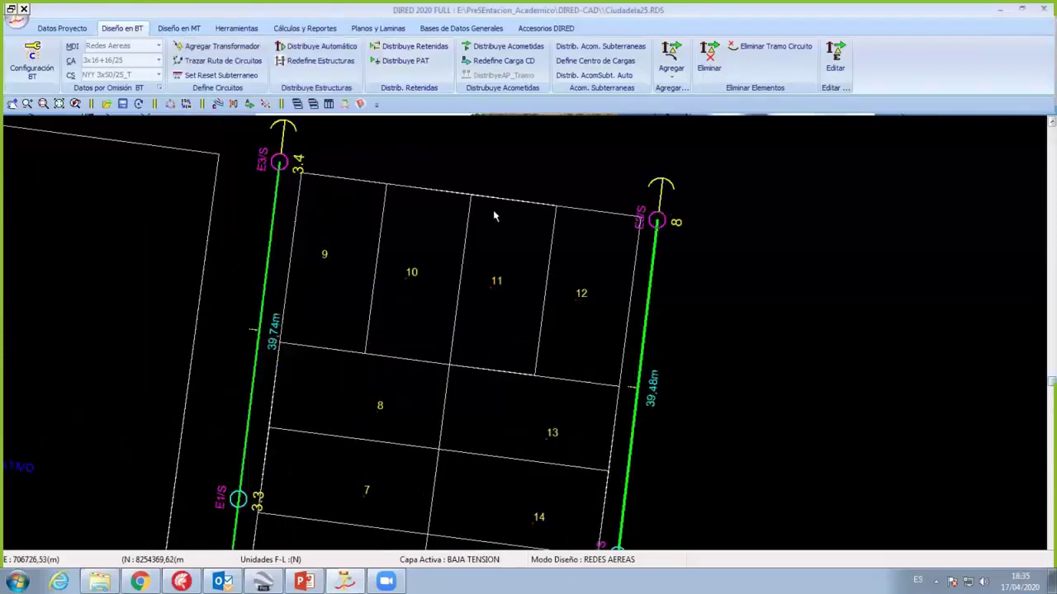
{"action": "scroll", "coordinate": [487, 365], "scroll_direction": "down", "scroll_amount": 2}
{"action": "scroll", "coordinate": [481, 284], "scroll_direction": "up", "scroll_amount": 1}
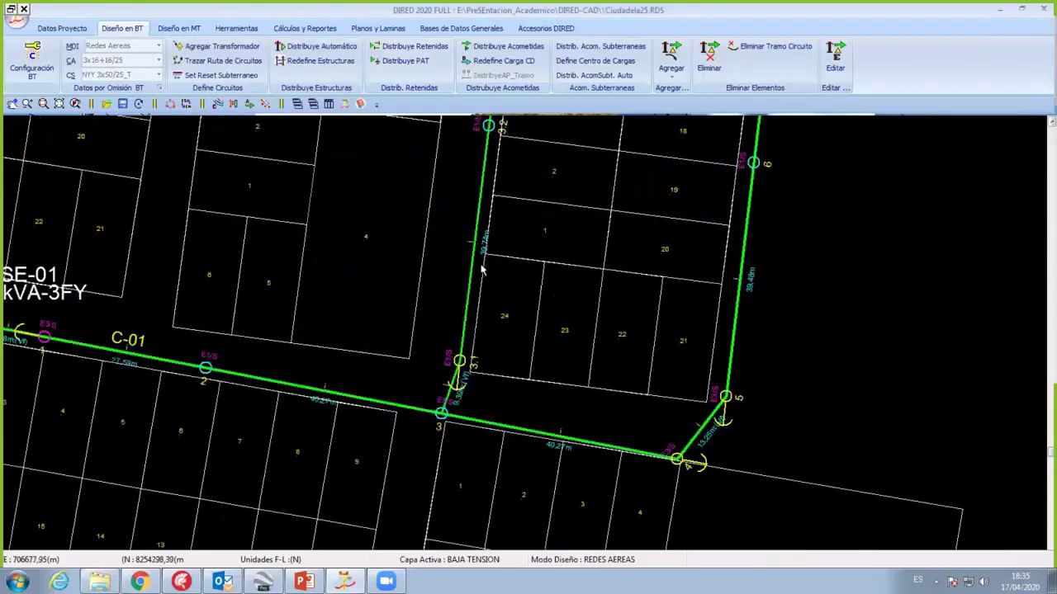
{"action": "scroll", "coordinate": [477, 215], "scroll_direction": "up", "scroll_amount": 1}
{"action": "scroll", "coordinate": [415, 357], "scroll_direction": "up", "scroll_amount": 1}
{"action": "scroll", "coordinate": [372, 340], "scroll_direction": "up", "scroll_amount": 1}
{"action": "scroll", "coordinate": [270, 259], "scroll_direction": "up", "scroll_amount": 1}
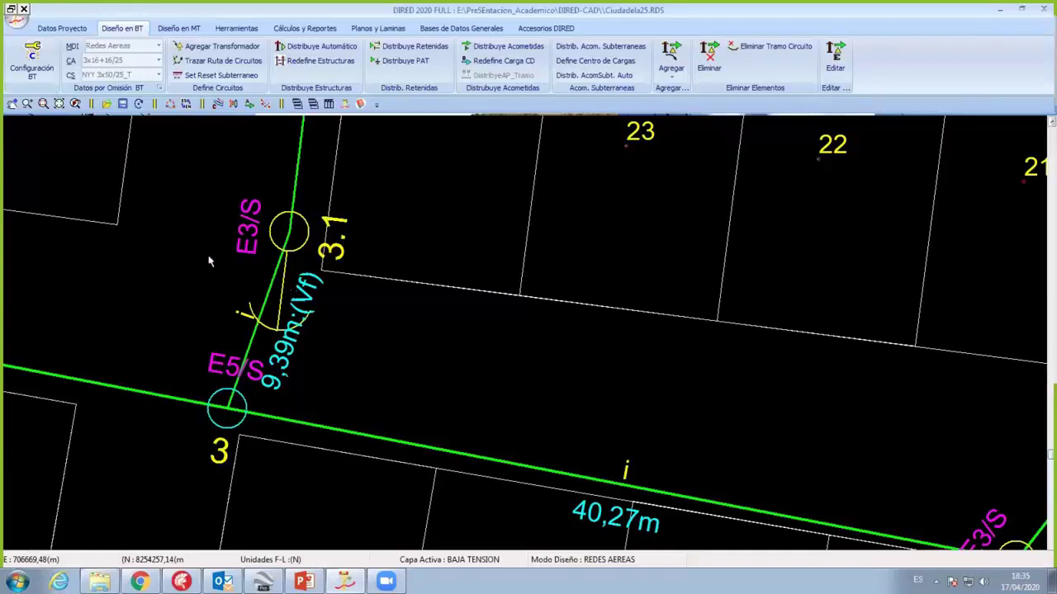
Step: Open the BD Retenidas guy-wire table from Bases de Datos Generales
{"action": "left_click", "coordinate": [33, 63]}
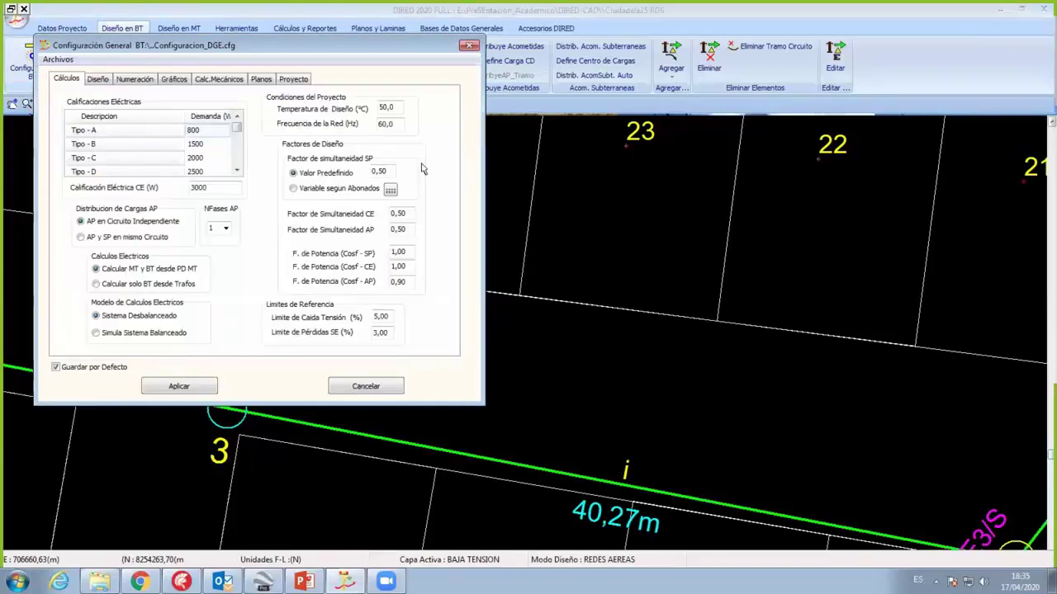
{"action": "left_click", "coordinate": [469, 46]}
{"action": "left_click", "coordinate": [462, 28]}
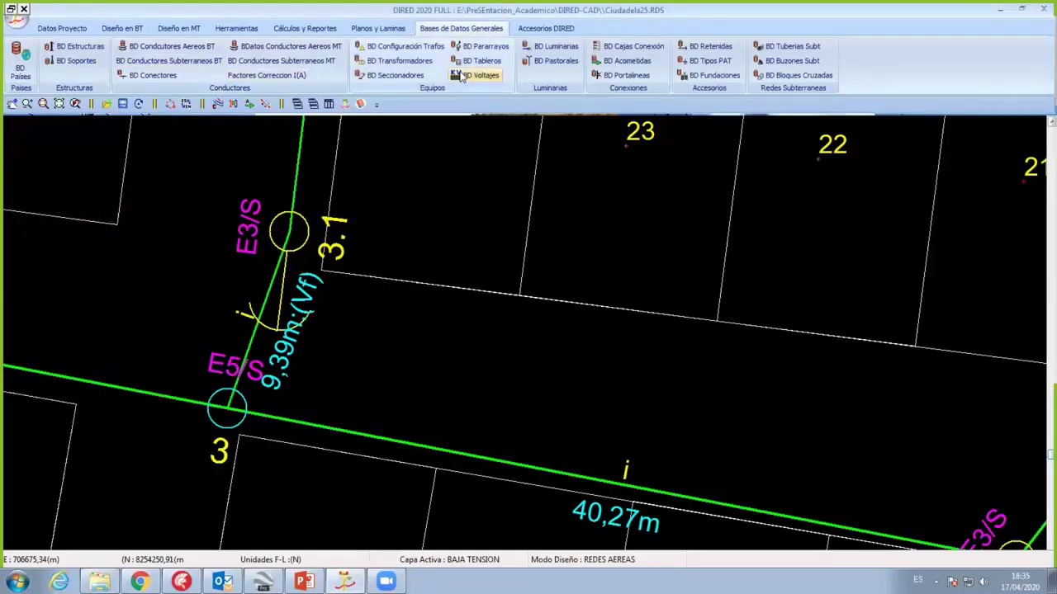
{"action": "left_click", "coordinate": [713, 47]}
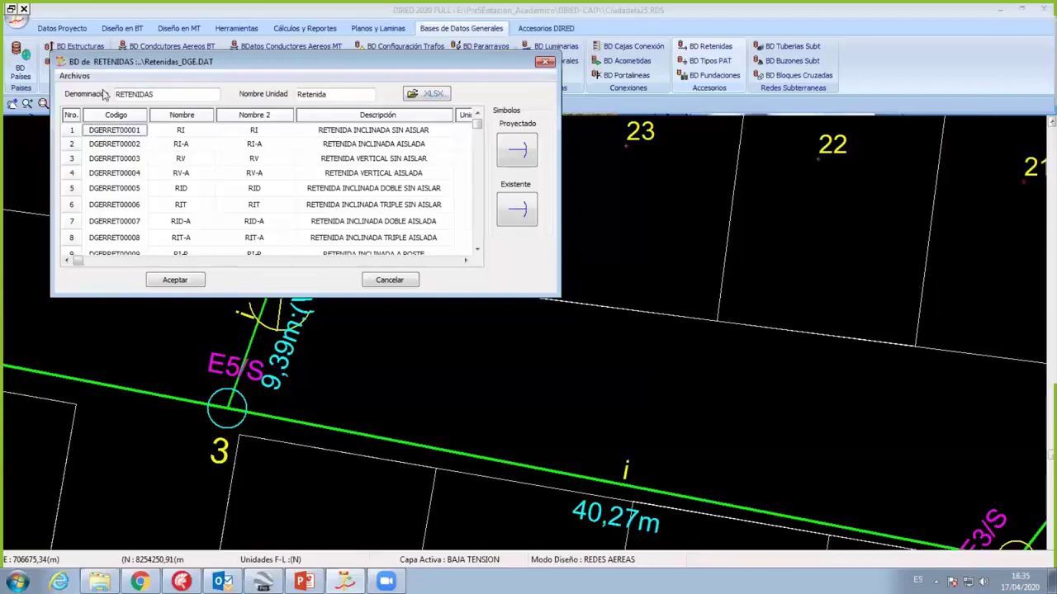
Step: Load Tensores_MEER.DAT, browse the TAV-OFD and TAV-OPS tensor rows, and cancel
{"action": "left_click", "coordinate": [74, 75]}
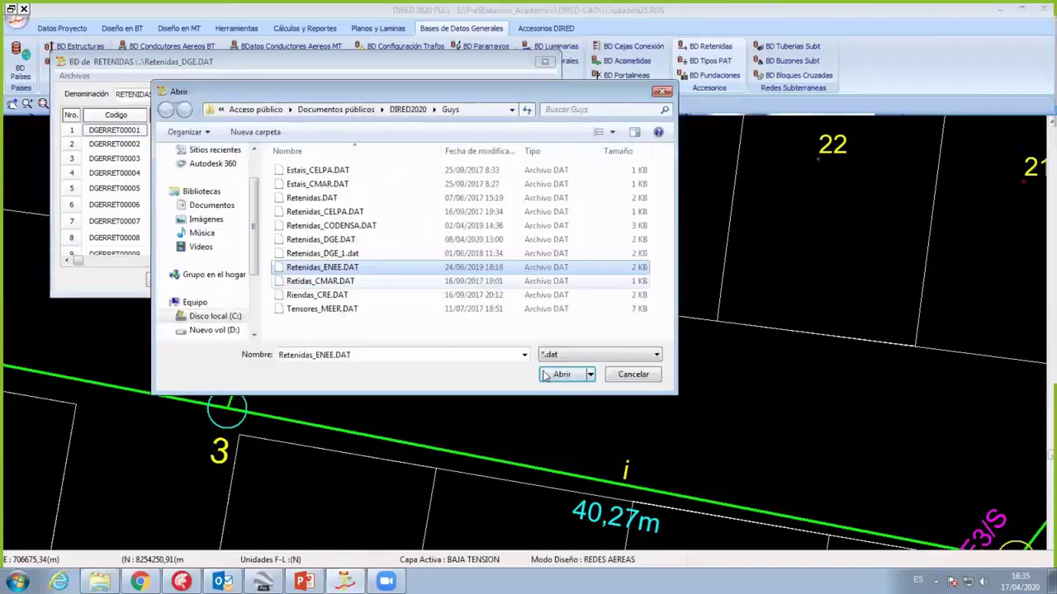
{"action": "key", "text": "End"}
{"action": "key", "text": "Return"}
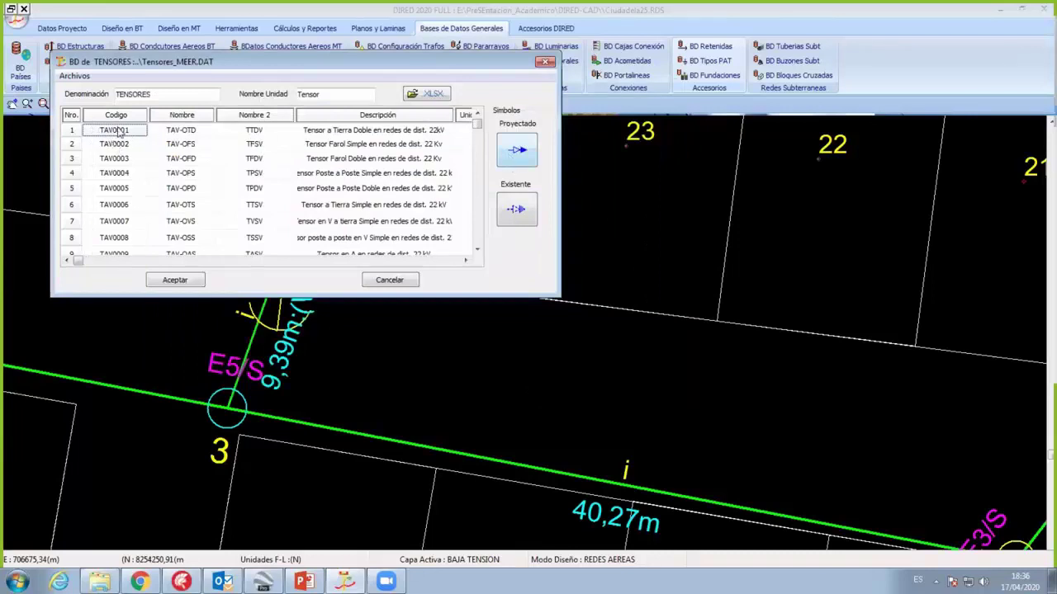
{"action": "left_click", "coordinate": [183, 158]}
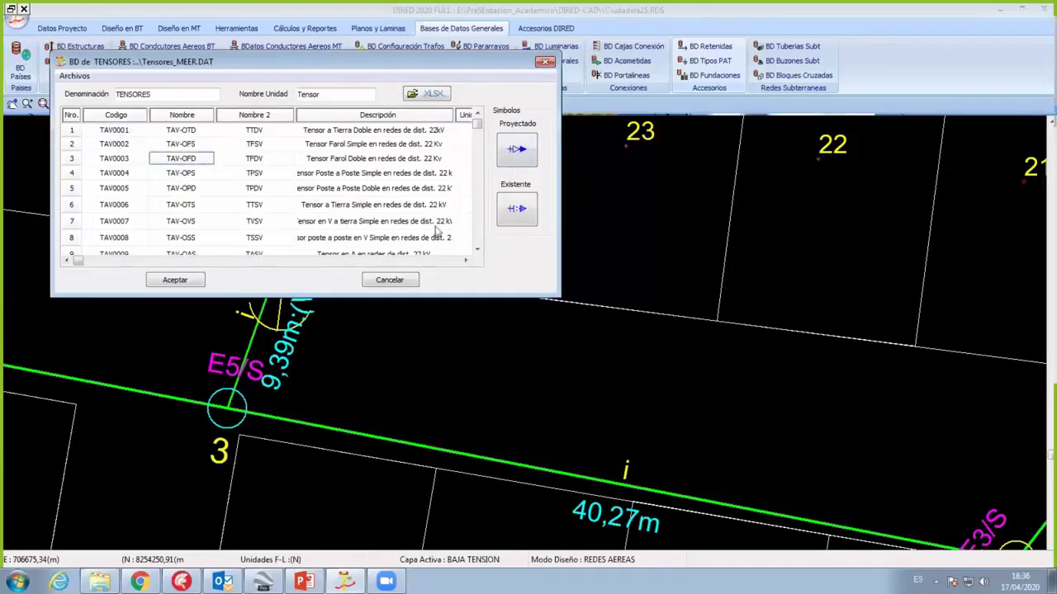
{"action": "key", "text": "Down"}
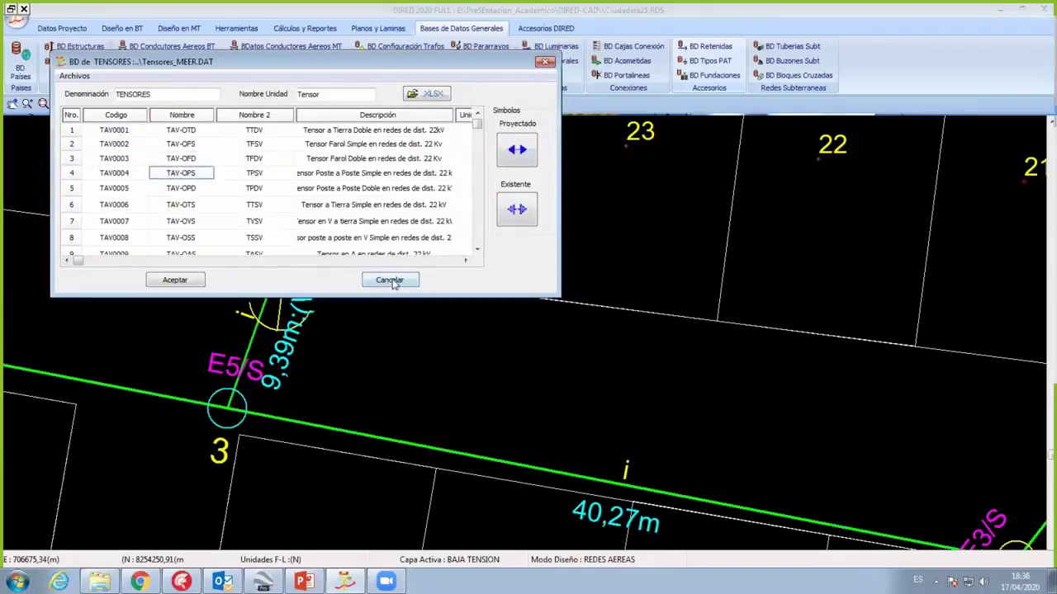
{"action": "left_click", "coordinate": [392, 280]}
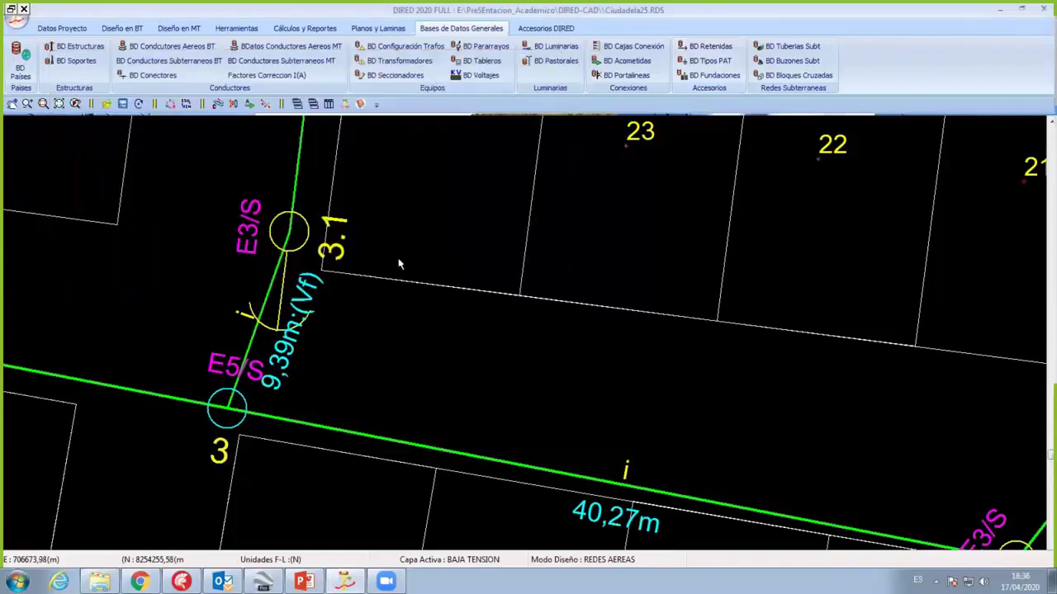
{"action": "scroll", "coordinate": [399, 264], "scroll_direction": "down", "scroll_amount": 3}
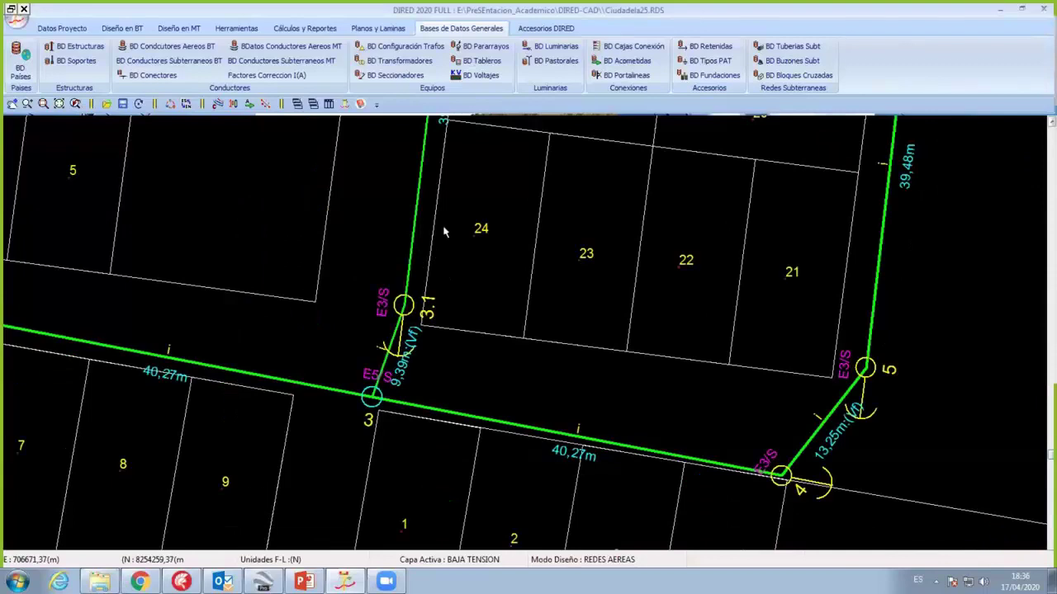
{"action": "scroll", "coordinate": [404, 289], "scroll_direction": "down", "scroll_amount": 5}
{"action": "middle_click_drag", "start_coordinate": [404, 287], "coordinate": [414, 301]}
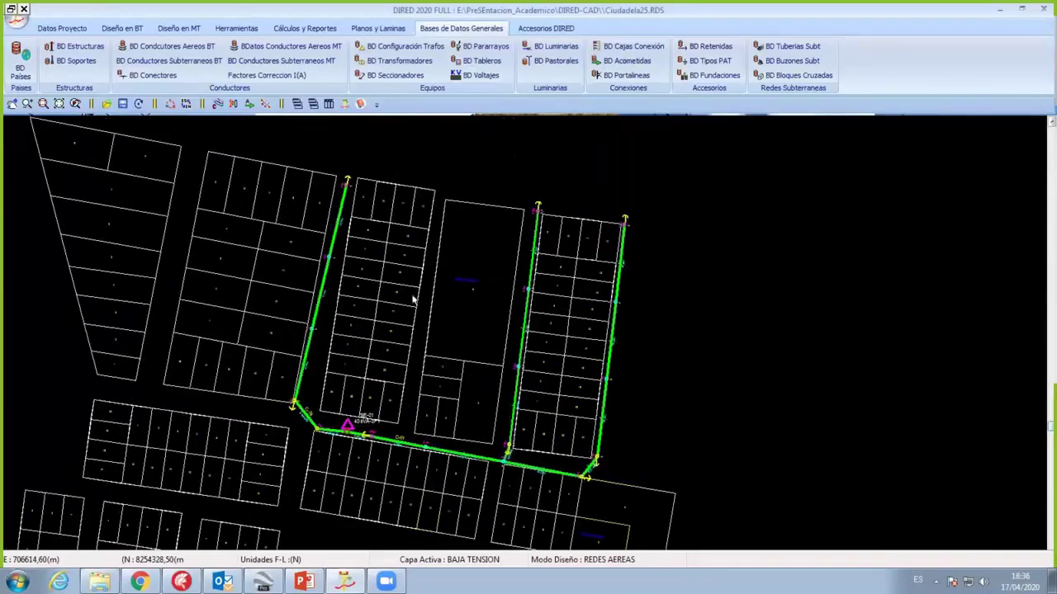
{"action": "scroll", "coordinate": [295, 325], "scroll_direction": "up", "scroll_amount": 2}
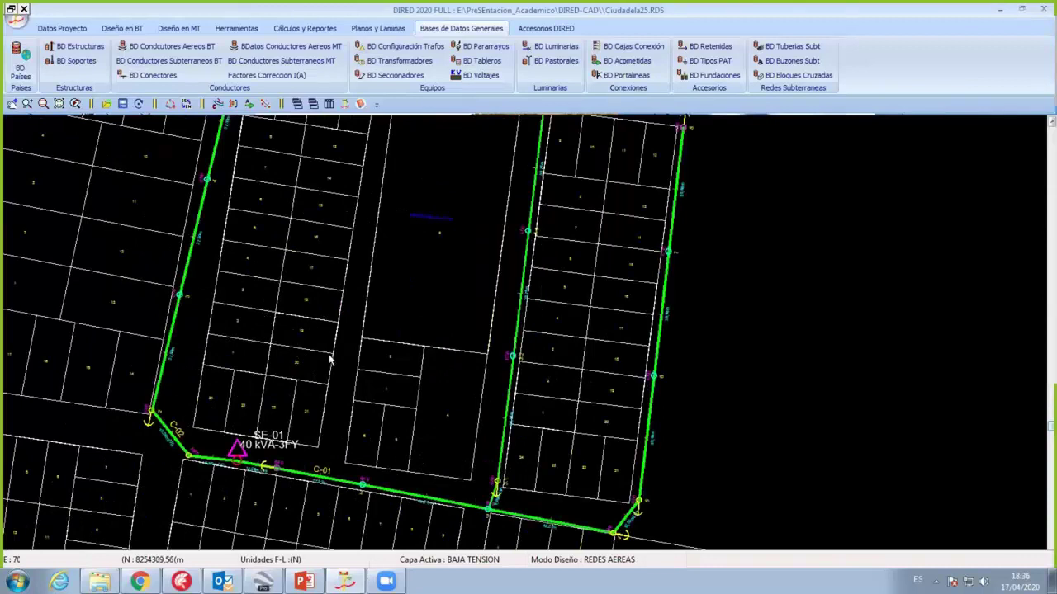
{"action": "scroll", "coordinate": [291, 332], "scroll_direction": "up", "scroll_amount": 1}
{"action": "scroll", "coordinate": [293, 314], "scroll_direction": "up", "scroll_amount": 2}
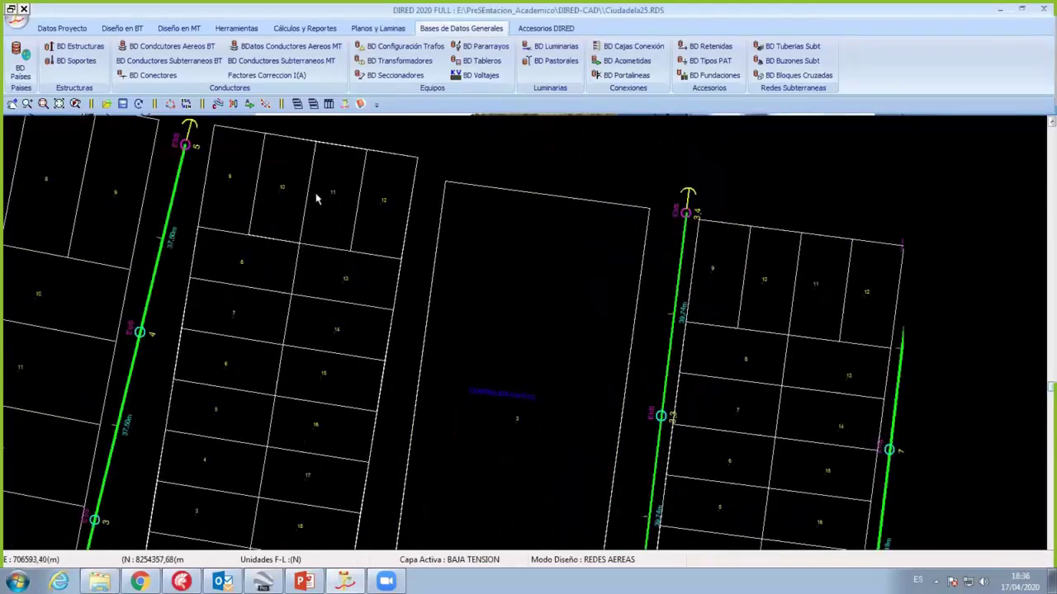
{"action": "middle_click_drag", "start_coordinate": [317, 198], "coordinate": [316, 193]}
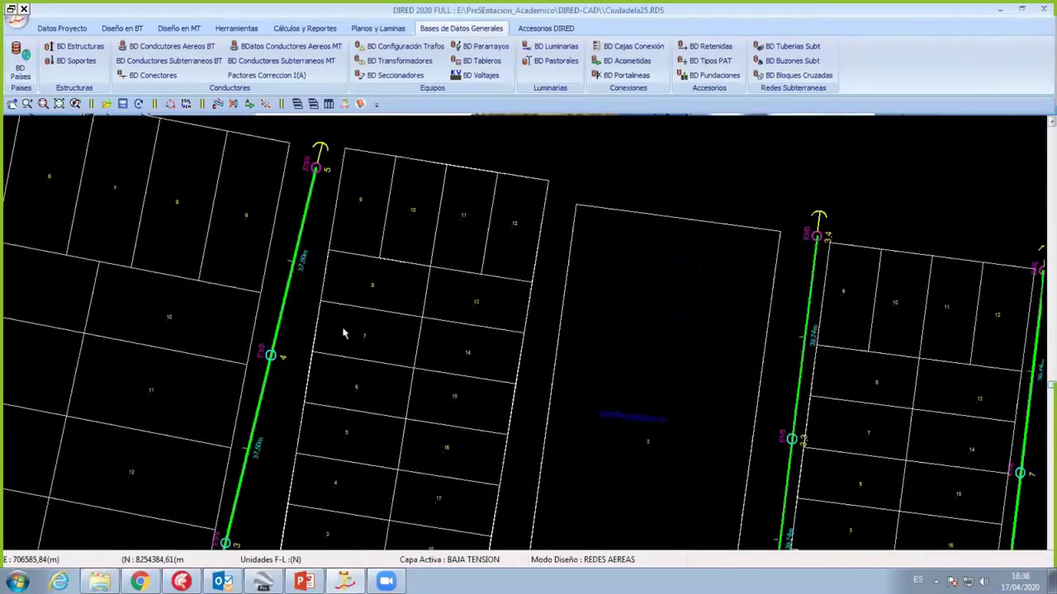
{"action": "scroll", "coordinate": [344, 333], "scroll_direction": "down", "scroll_amount": 1}
{"action": "scroll", "coordinate": [380, 302], "scroll_direction": "down", "scroll_amount": 1}
{"action": "scroll", "coordinate": [389, 314], "scroll_direction": "down", "scroll_amount": 1}
{"action": "scroll", "coordinate": [350, 323], "scroll_direction": "down", "scroll_amount": 1}
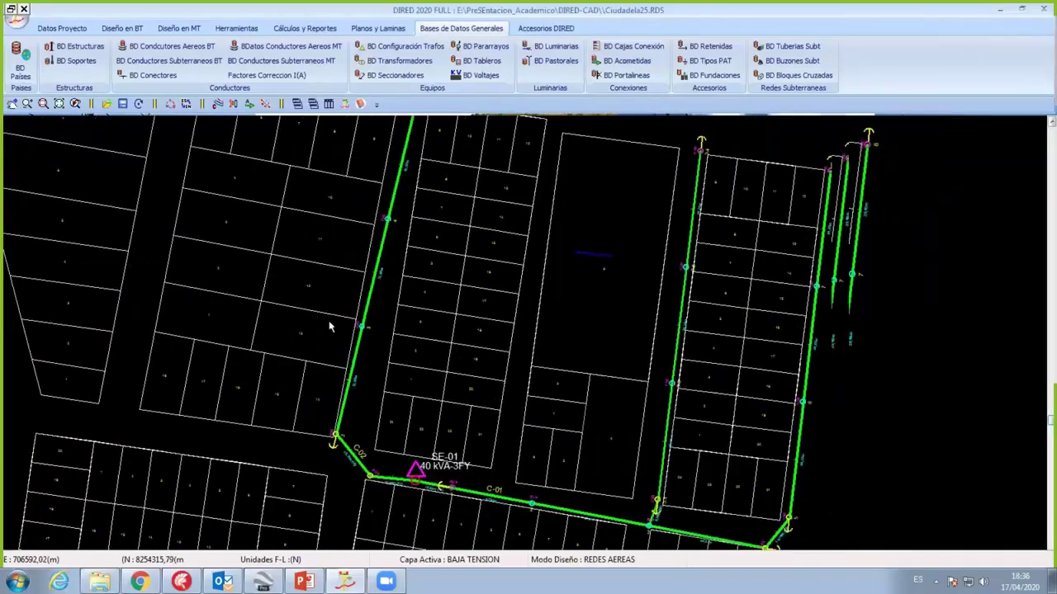
{"action": "scroll", "coordinate": [368, 335], "scroll_direction": "up", "scroll_amount": 1}
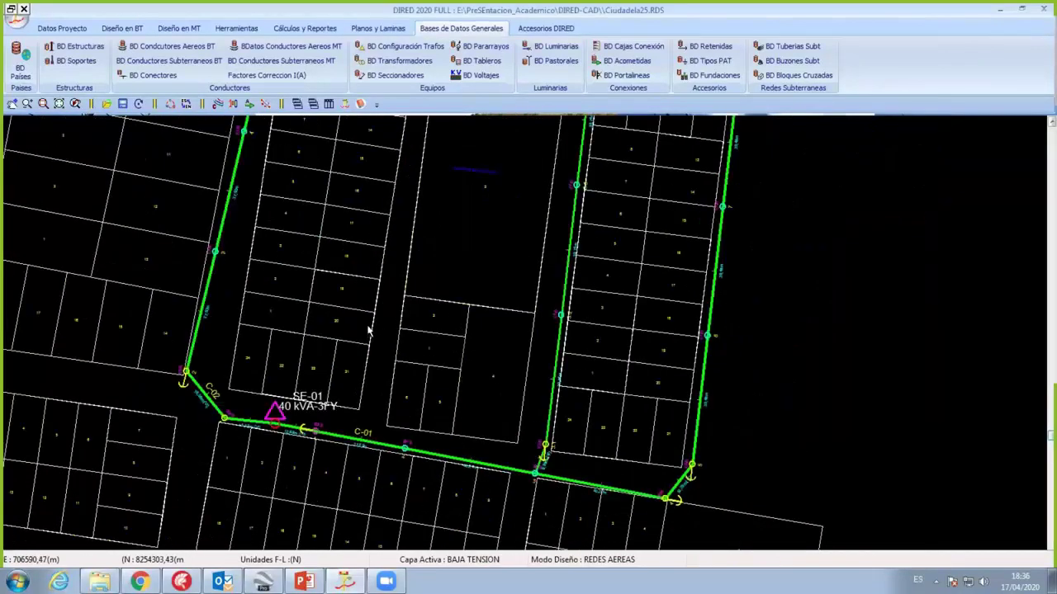
{"action": "scroll", "coordinate": [322, 294], "scroll_direction": "down", "scroll_amount": 1}
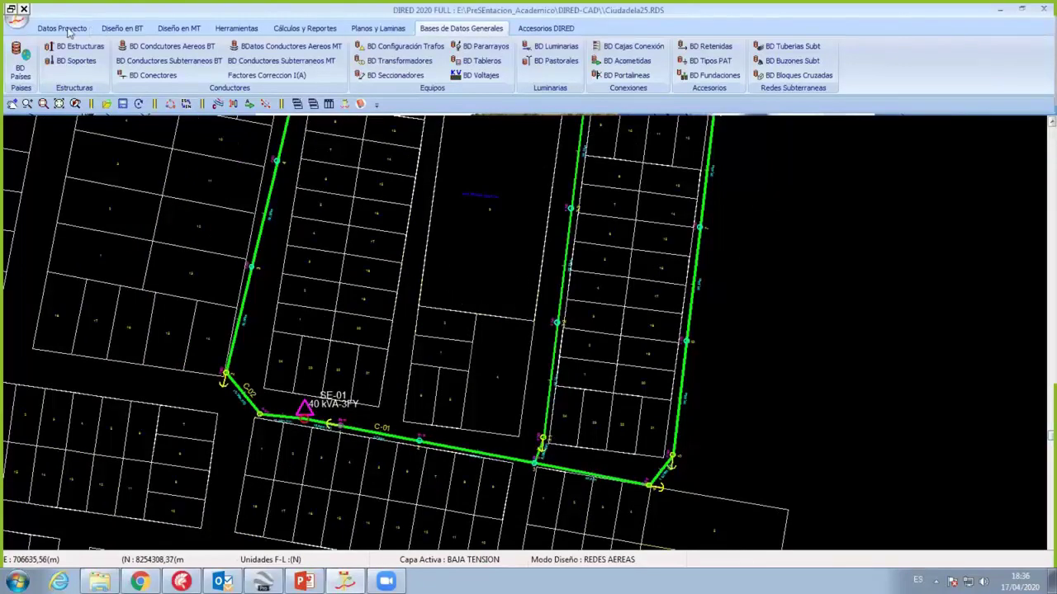
{"action": "left_click", "coordinate": [124, 33]}
Step: Apply the general BT configuration, then set lot service loads to Monofasico 1FN after trying other types
{"action": "left_click", "coordinate": [43, 66]}
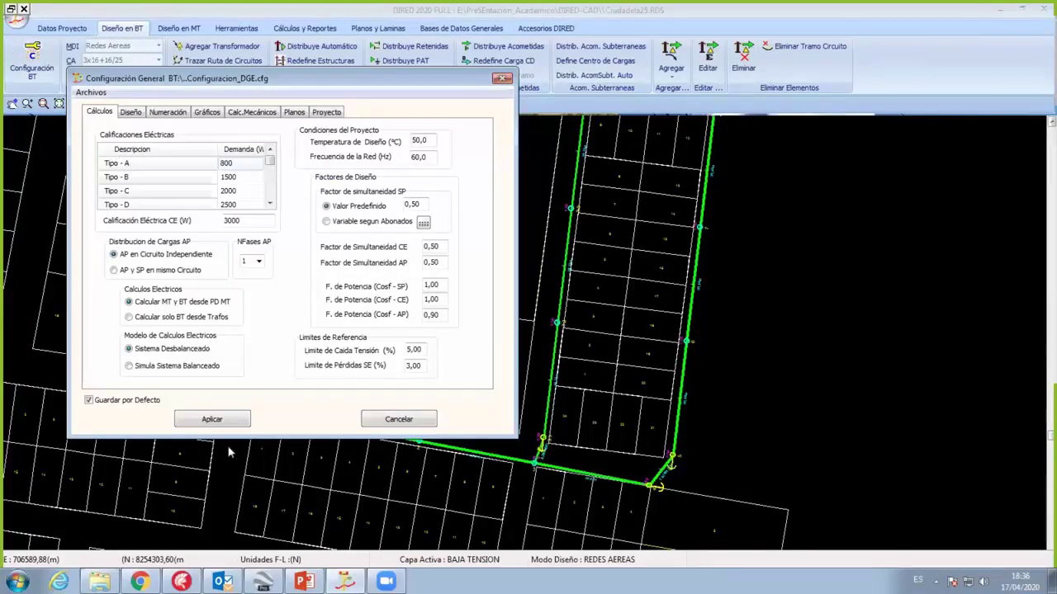
{"action": "left_click", "coordinate": [212, 420]}
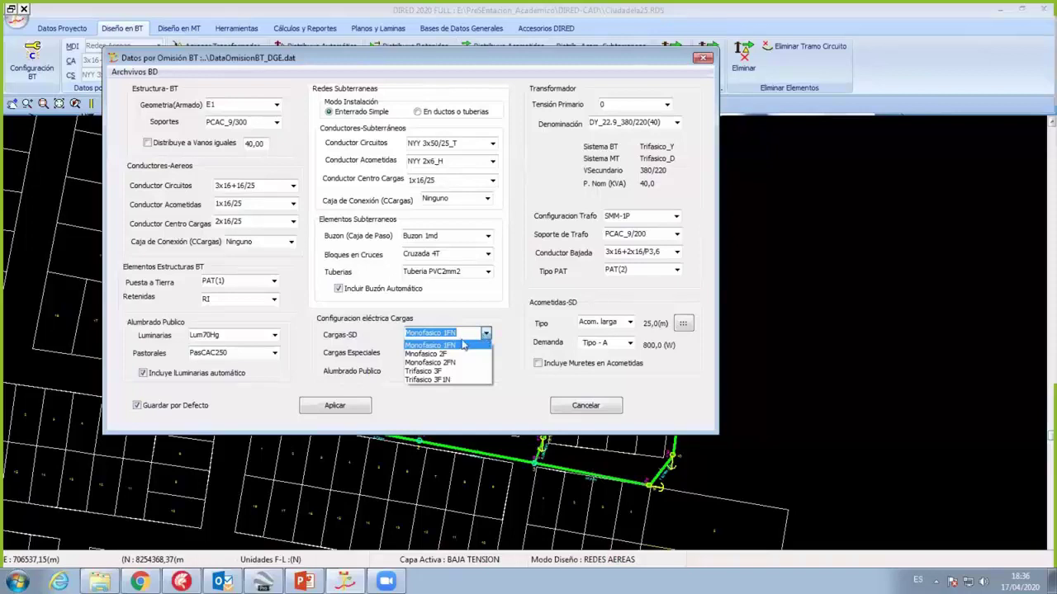
{"action": "left_click", "coordinate": [452, 346]}
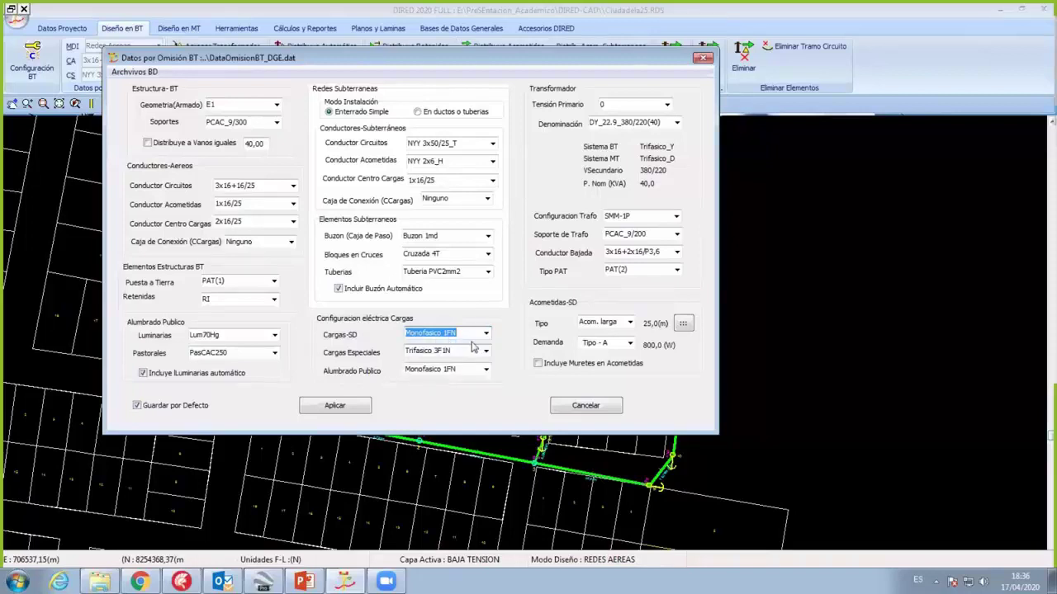
{"action": "left_click", "coordinate": [485, 335]}
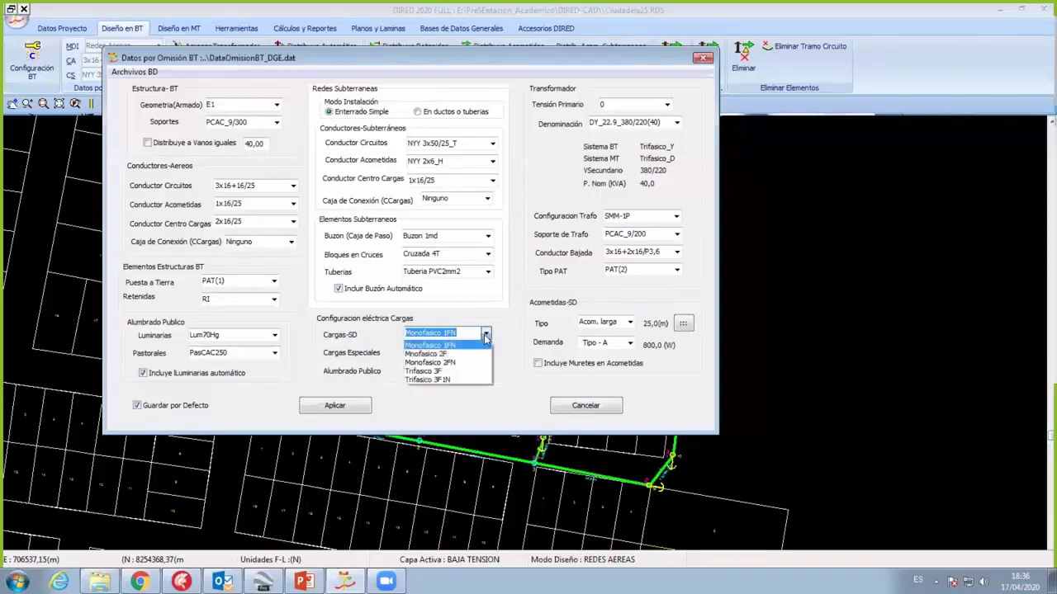
{"action": "left_click", "coordinate": [451, 364]}
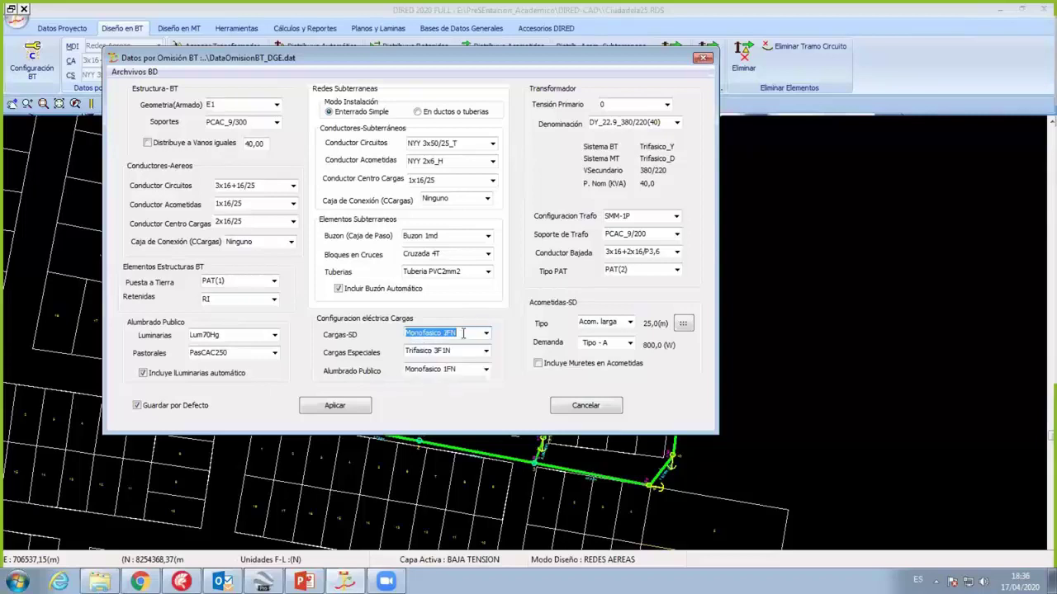
{"action": "left_click", "coordinate": [485, 335]}
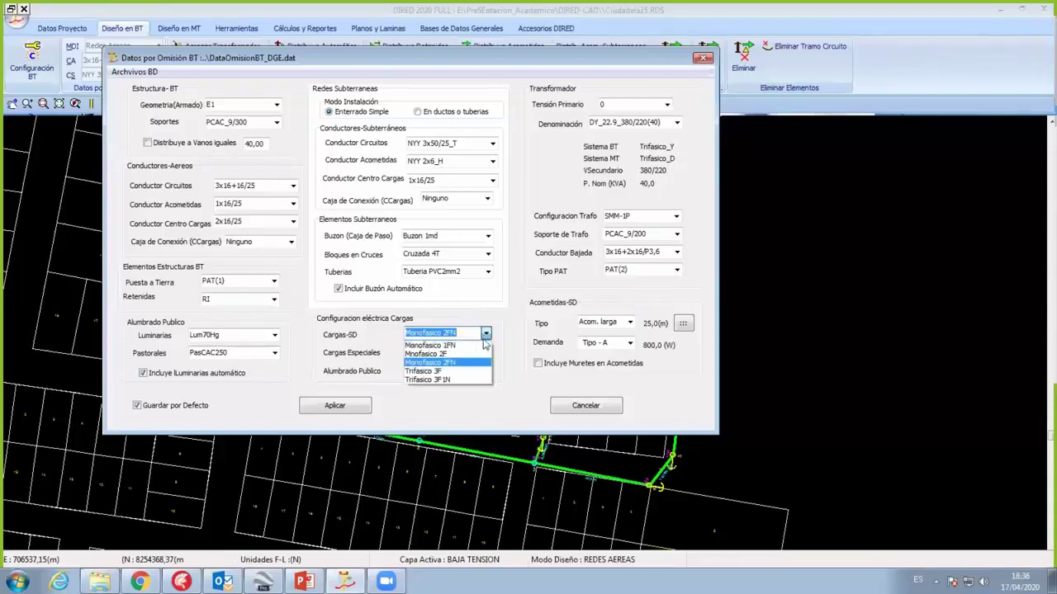
{"action": "left_click", "coordinate": [485, 337]}
{"action": "left_click", "coordinate": [485, 336]}
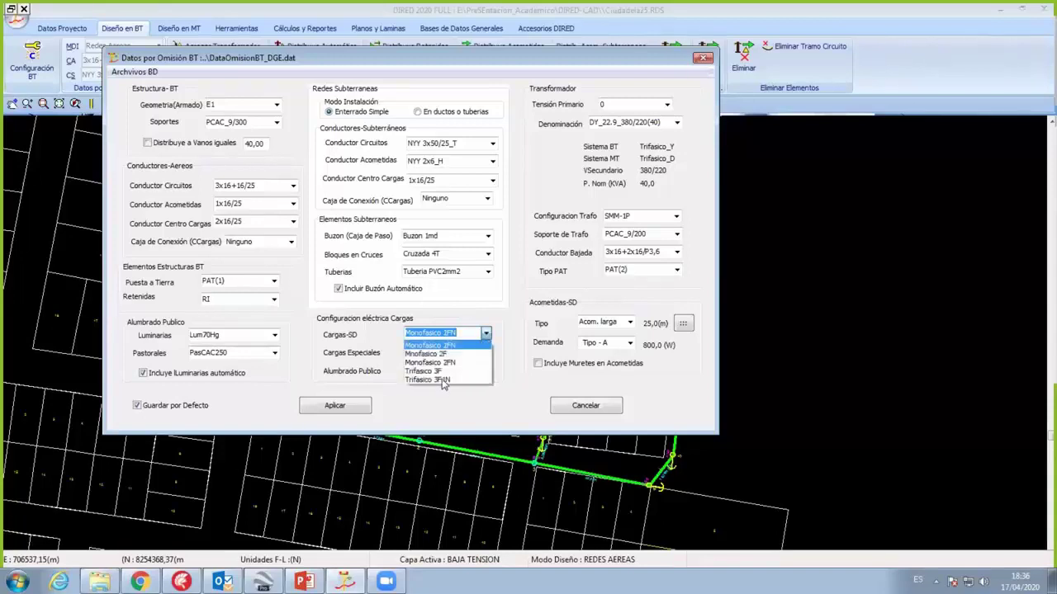
{"action": "left_click", "coordinate": [484, 335]}
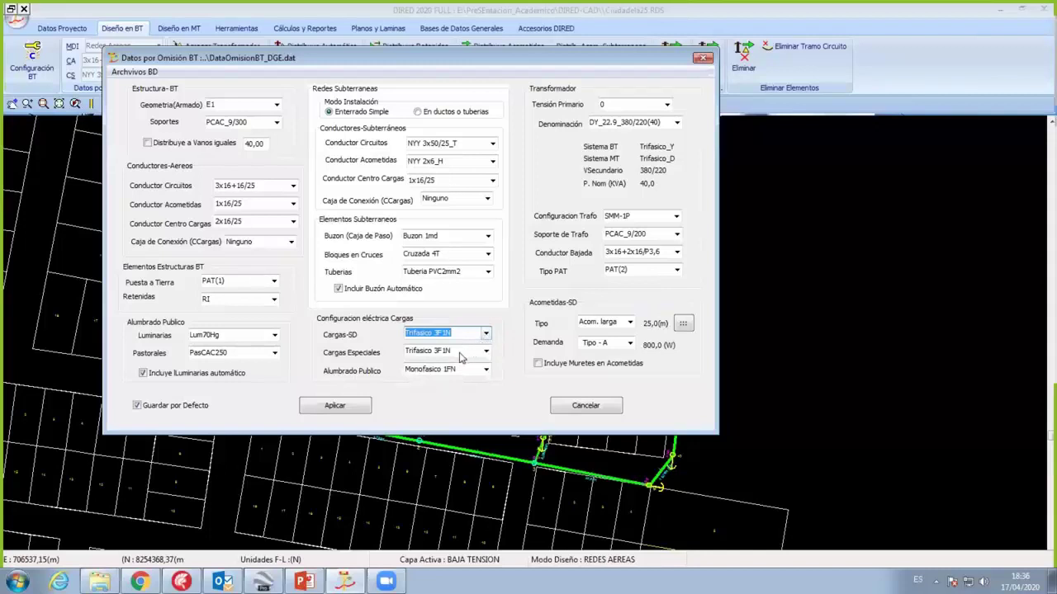
{"action": "left_click", "coordinate": [454, 333]}
{"action": "left_click", "coordinate": [449, 345]}
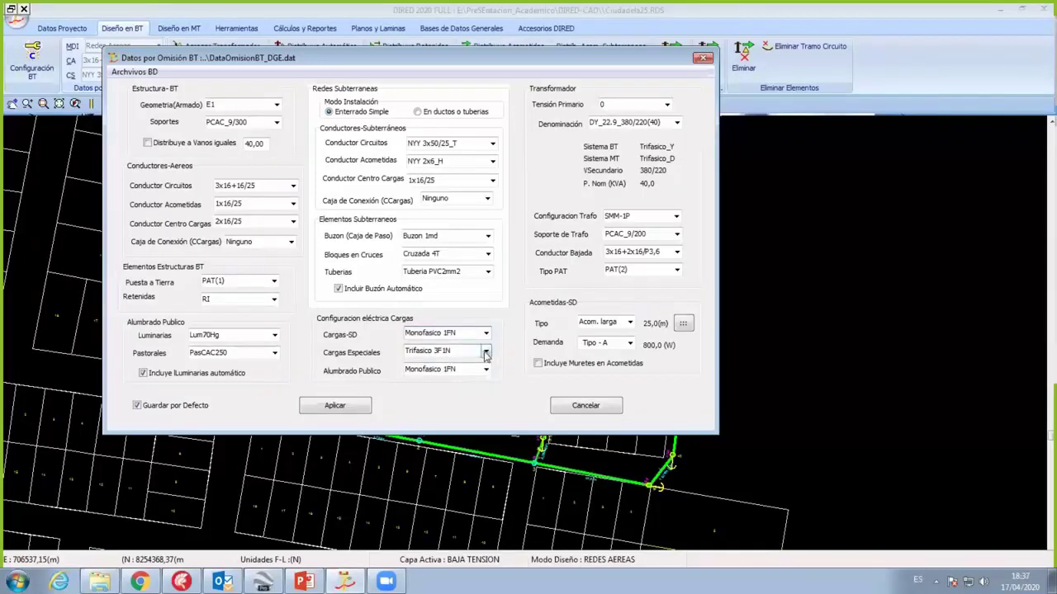
Step: Keep special loads at Trifasico 3F1N and set public lighting loads to Mnofasico 2F
{"action": "left_click", "coordinate": [485, 353]}
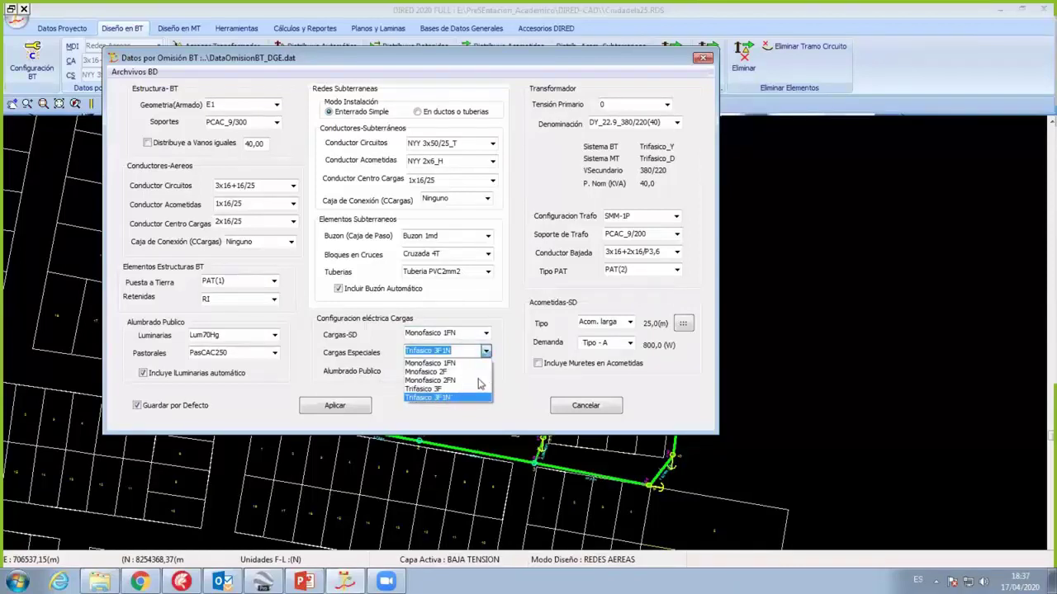
{"action": "left_click", "coordinate": [467, 397]}
{"action": "left_click", "coordinate": [485, 370]}
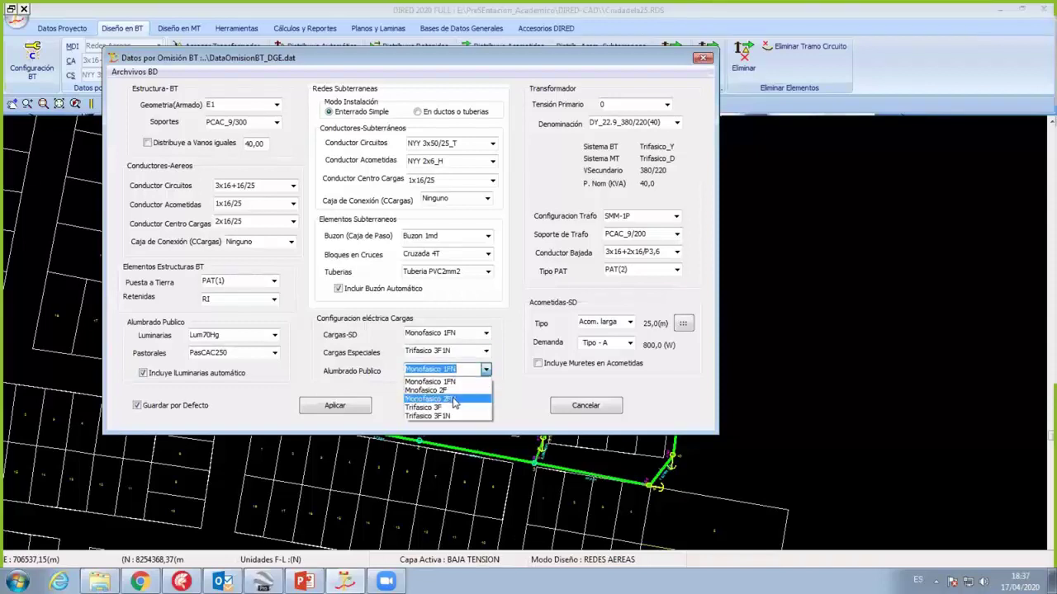
{"action": "left_click", "coordinate": [464, 389]}
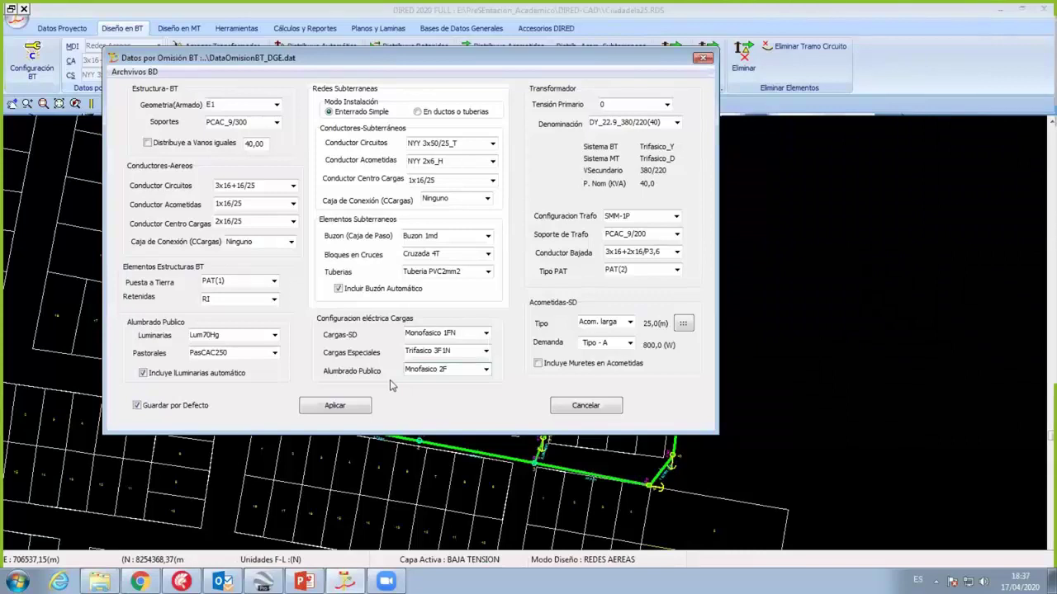
{"action": "left_click", "coordinate": [458, 368]}
{"action": "left_click", "coordinate": [631, 346]}
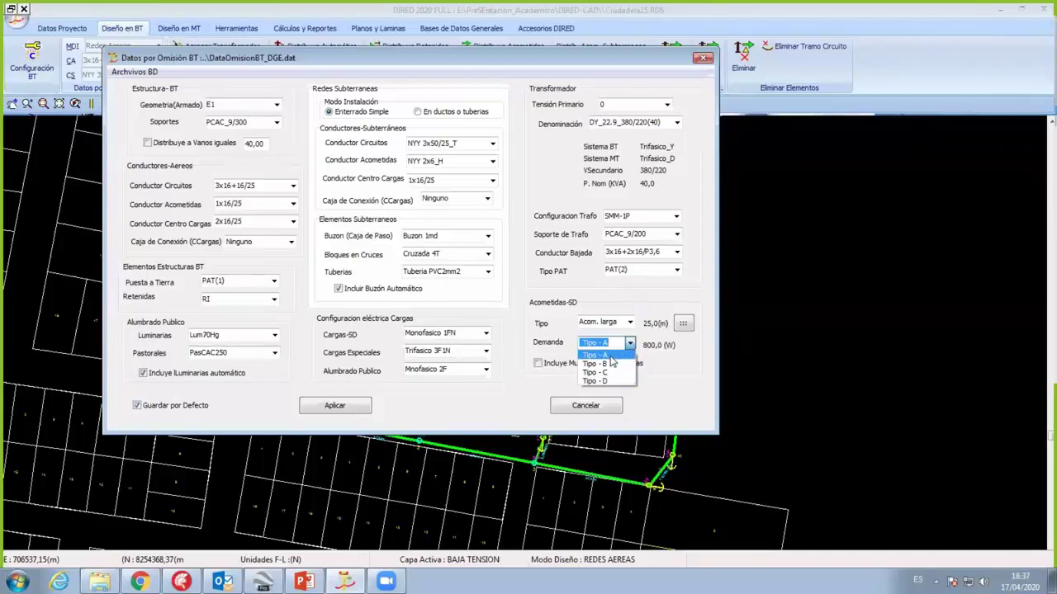
Step: Keep lot demand at Tipo - A and switch service drops to Acom. Corta, 15 m
{"action": "left_click", "coordinate": [611, 357]}
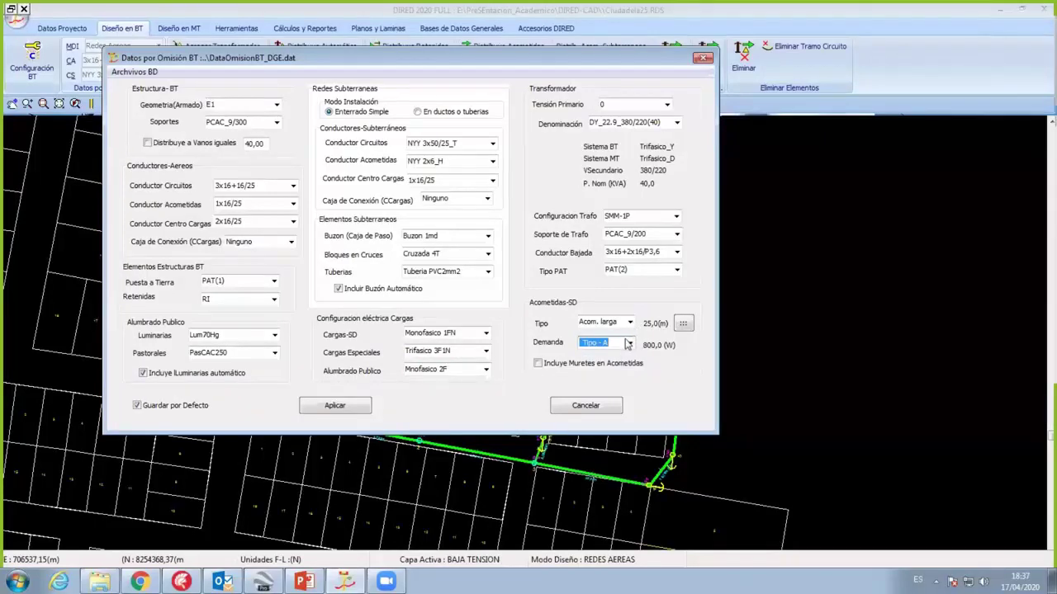
{"action": "left_click", "coordinate": [629, 323]}
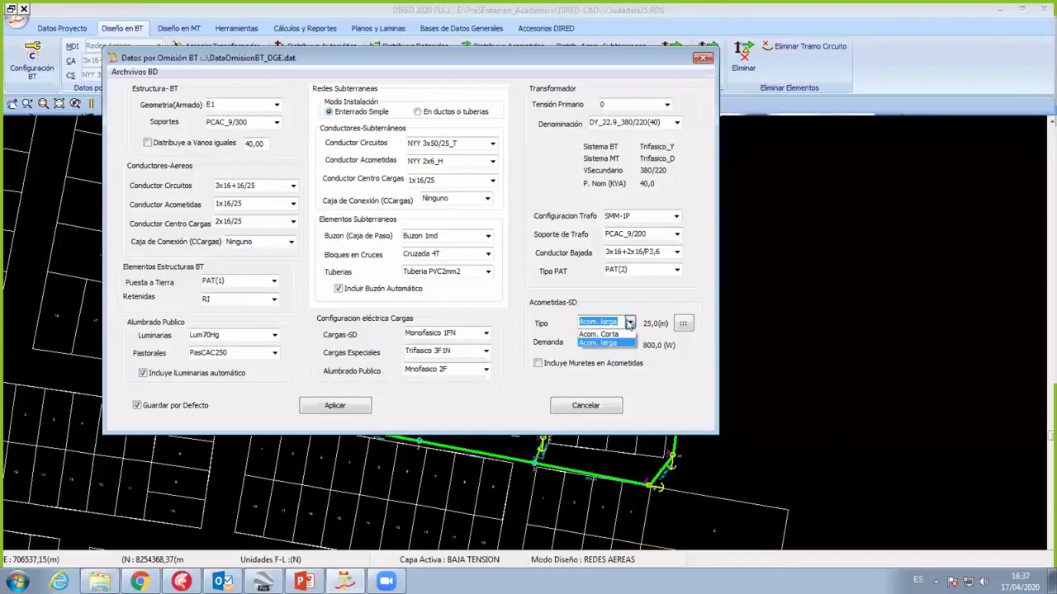
{"action": "left_click", "coordinate": [625, 341]}
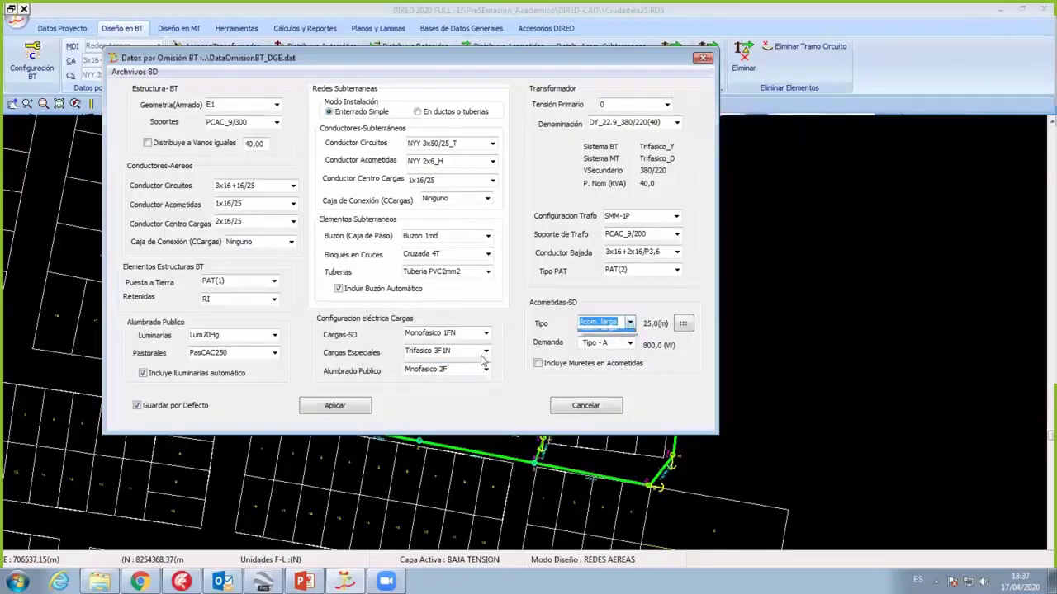
{"action": "key", "text": "Up"}
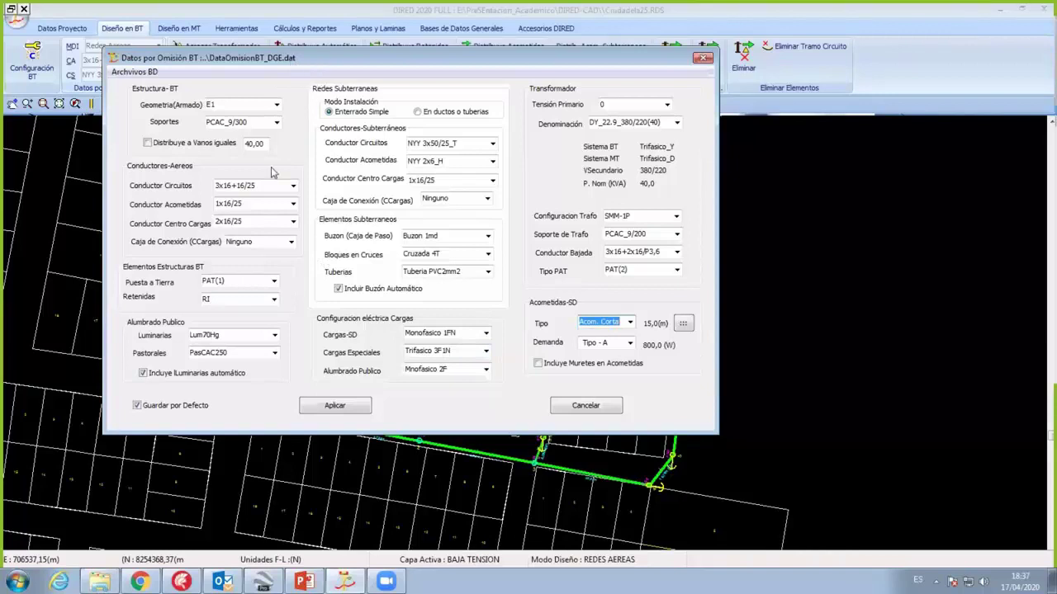
Step: Keep circuit conductors at 3x16+16/25 after briefly trying 3x25+16/25
{"action": "left_click", "coordinate": [324, 188]}
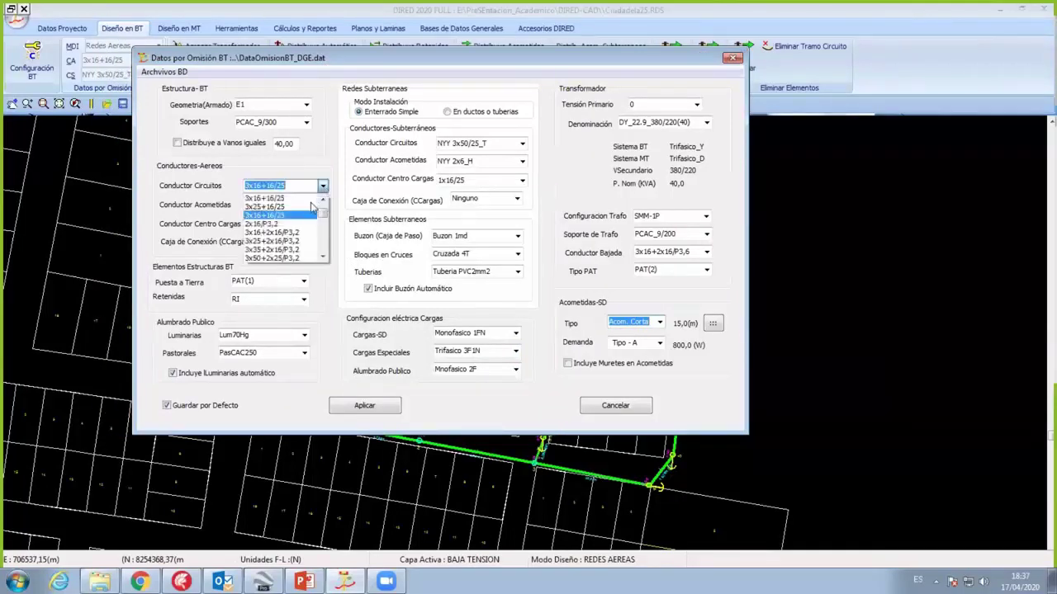
{"action": "scroll", "coordinate": [285, 247], "scroll_direction": "up", "scroll_amount": 3}
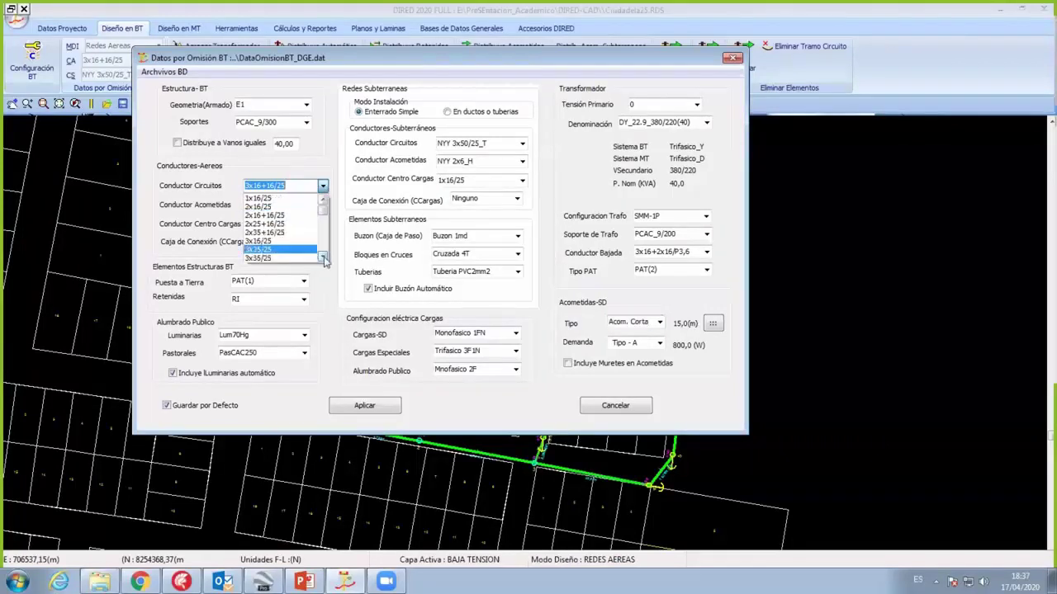
{"action": "scroll", "coordinate": [326, 261], "scroll_direction": "down", "scroll_amount": 2}
{"action": "left_click", "coordinate": [314, 198]}
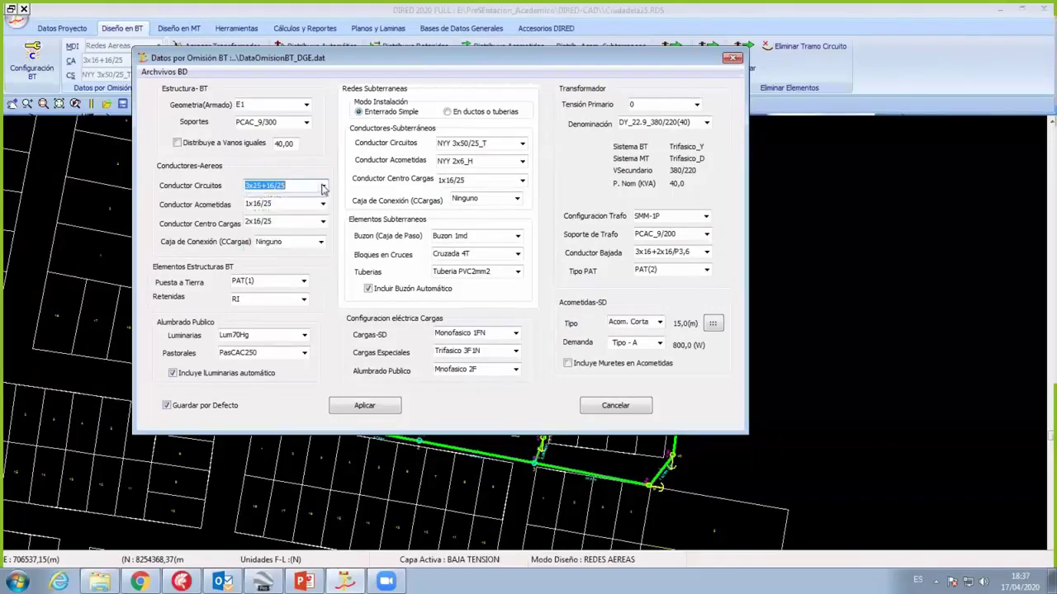
{"action": "left_click", "coordinate": [323, 186]}
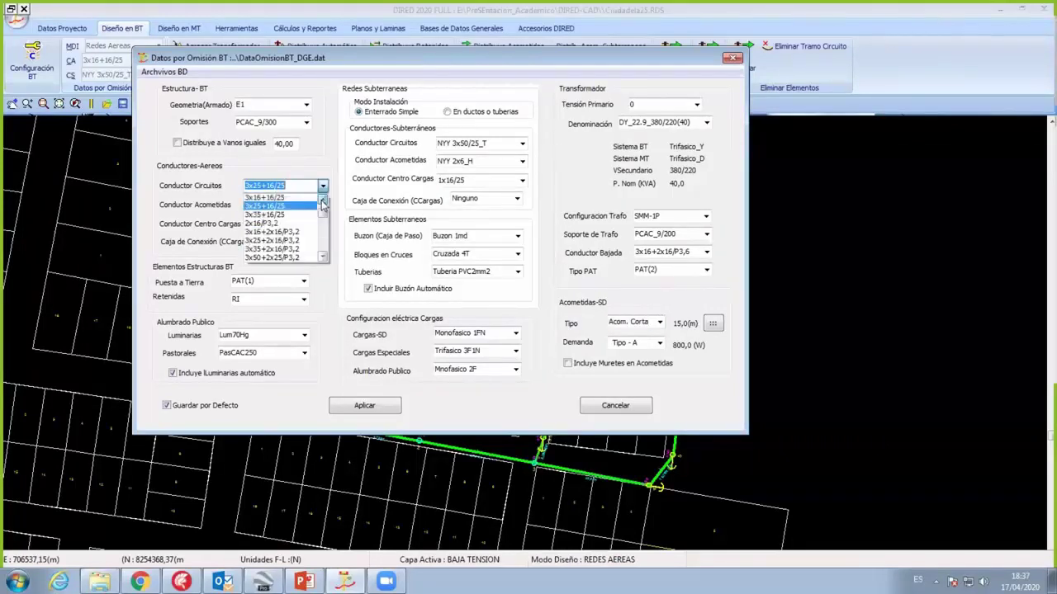
{"action": "left_click", "coordinate": [314, 198]}
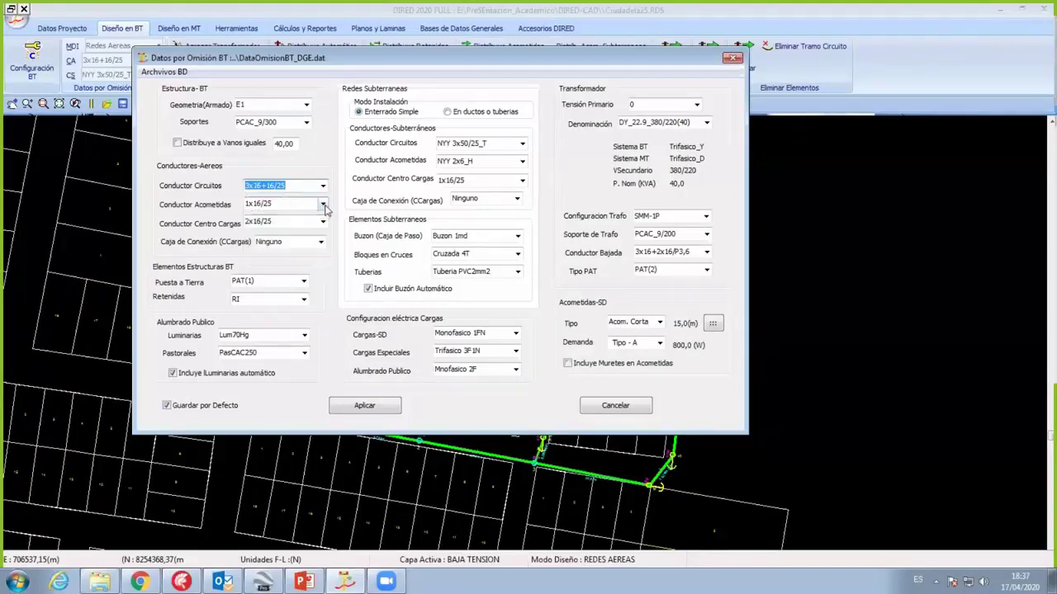
Step: Keep the service drop conductor at 1x16/25, set load-centre conductor to 3x16/25, and apply the defaults
{"action": "left_click", "coordinate": [322, 205]}
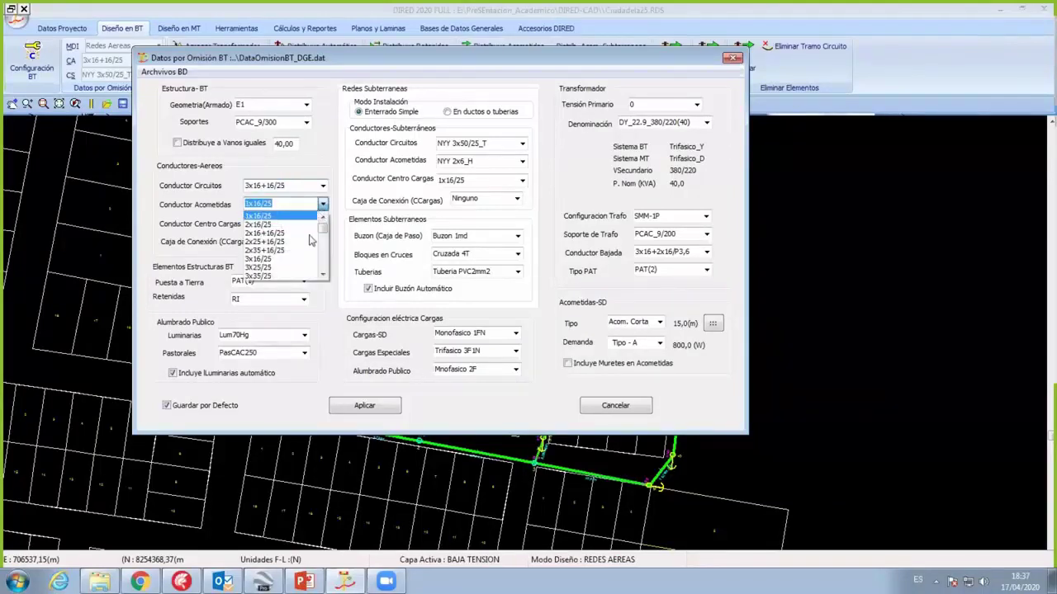
{"action": "left_click", "coordinate": [323, 228]}
{"action": "left_click", "coordinate": [323, 224]}
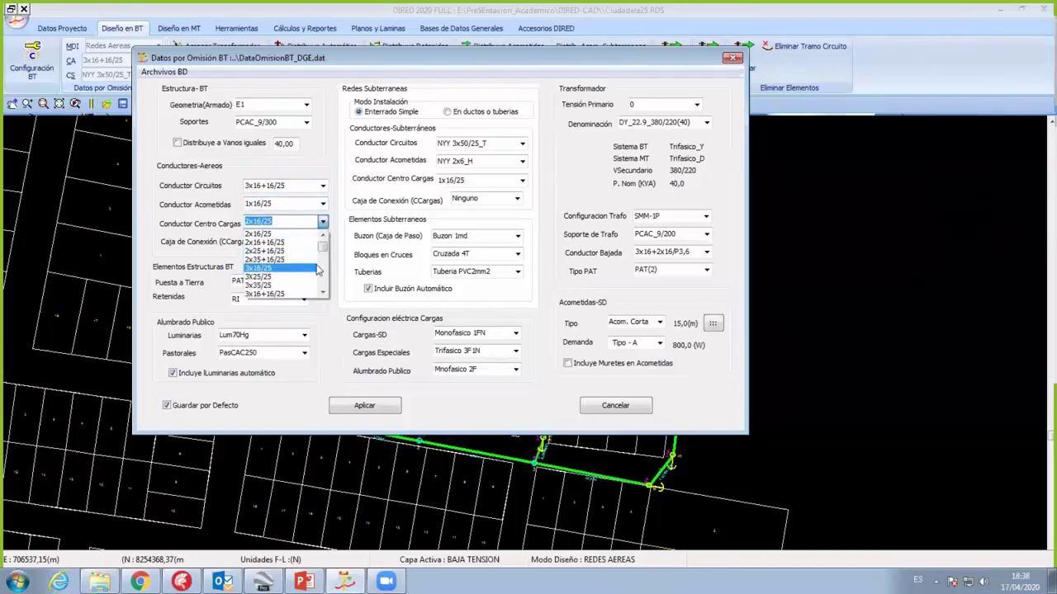
{"action": "left_click", "coordinate": [306, 312]}
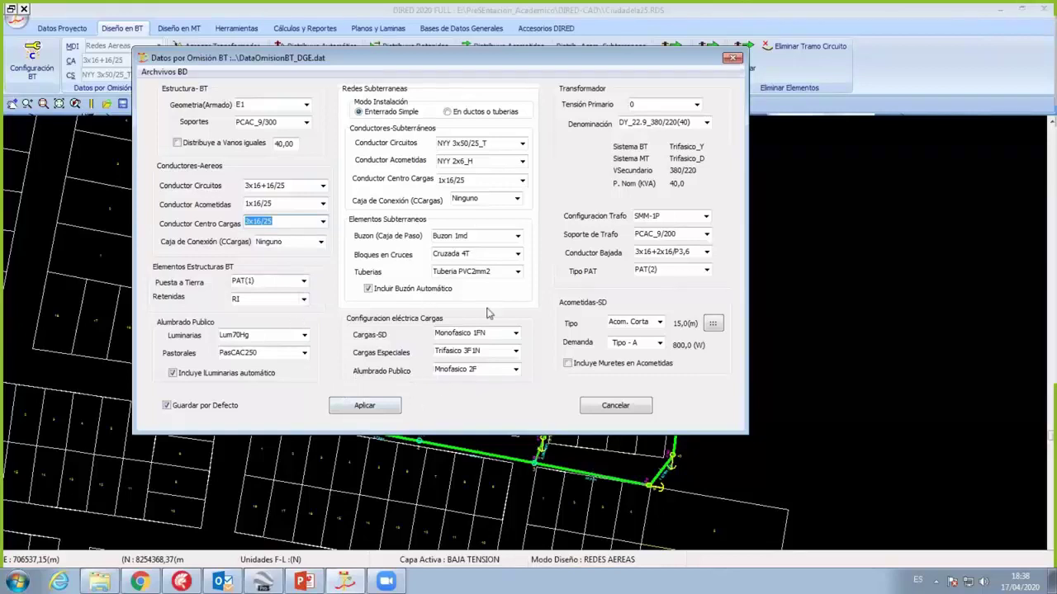
{"action": "left_click", "coordinate": [698, 106]}
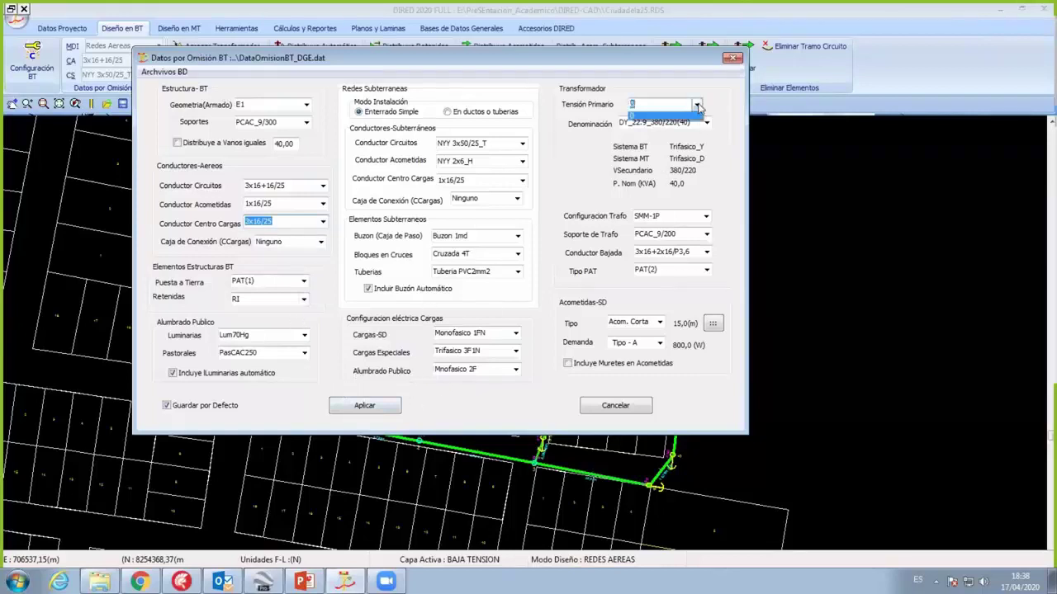
{"action": "left_click", "coordinate": [365, 404]}
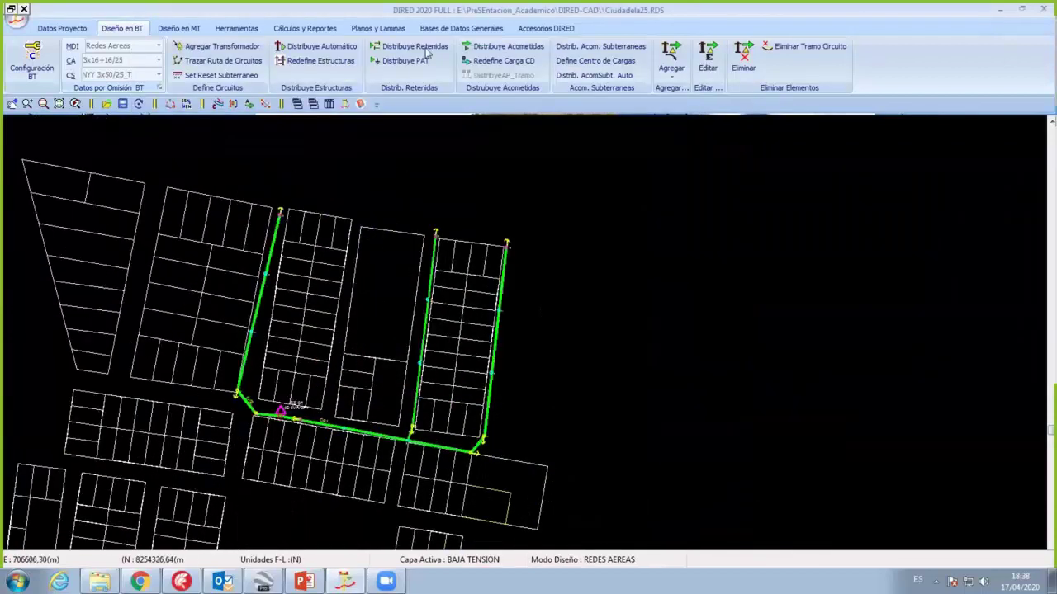
Step: Distribute service drops automatically, check them around SE-01 and poles 6–8, then redraw the network
{"action": "left_click", "coordinate": [502, 49]}
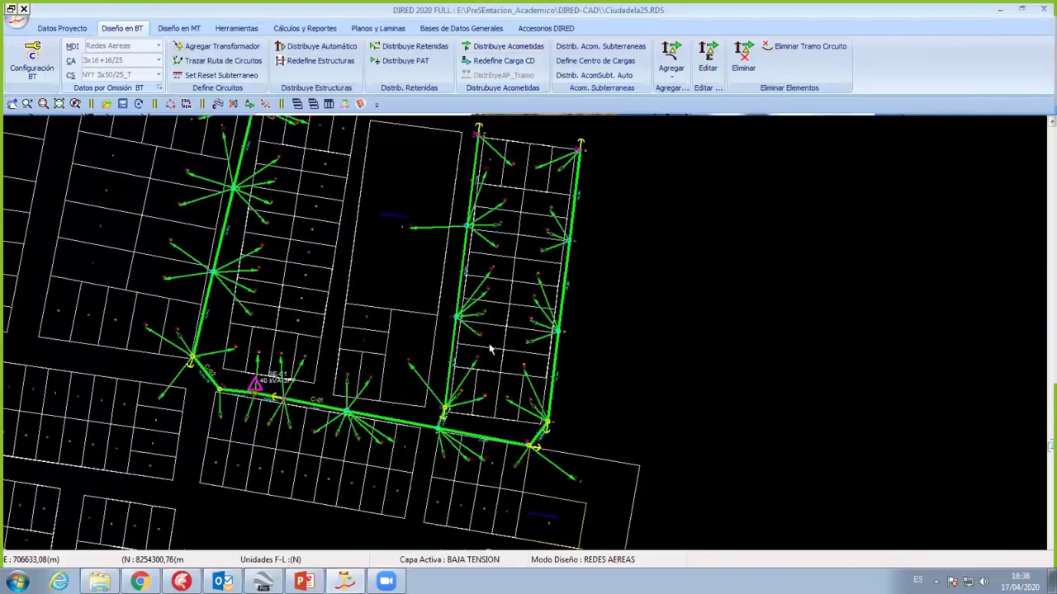
{"action": "middle_click_drag", "start_coordinate": [396, 333], "coordinate": [444, 306]}
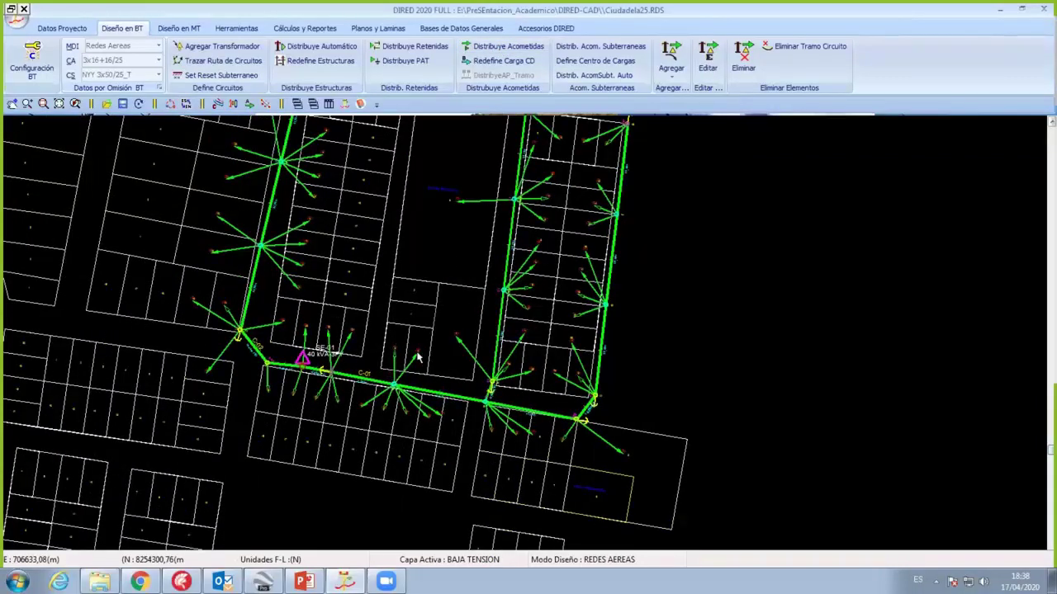
{"action": "scroll", "coordinate": [533, 342], "scroll_direction": "up", "scroll_amount": 2}
{"action": "middle_click_drag", "start_coordinate": [477, 339], "coordinate": [424, 309]}
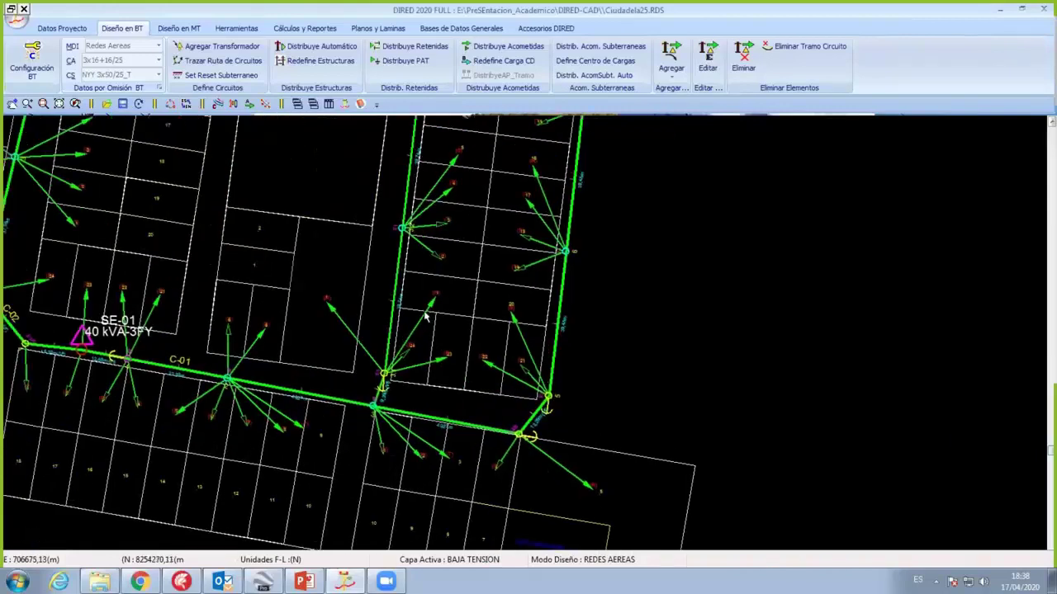
{"action": "scroll", "coordinate": [424, 308], "scroll_direction": "up", "scroll_amount": 2}
{"action": "middle_click_drag", "start_coordinate": [448, 237], "coordinate": [693, 187]}
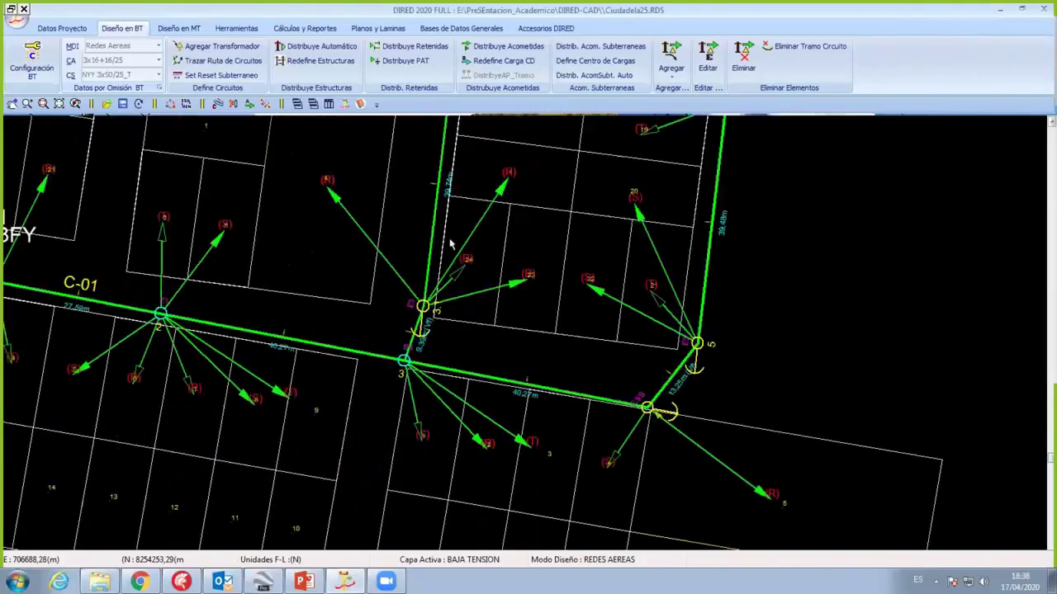
{"action": "middle_click_drag", "start_coordinate": [498, 215], "coordinate": [486, 301]}
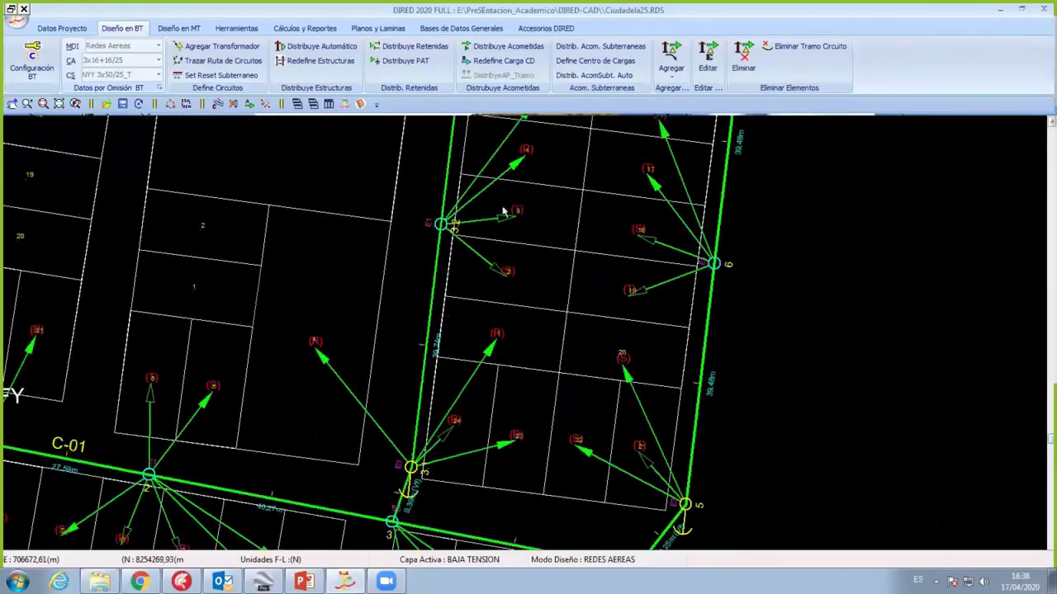
{"action": "middle_click_drag", "start_coordinate": [500, 182], "coordinate": [474, 377]}
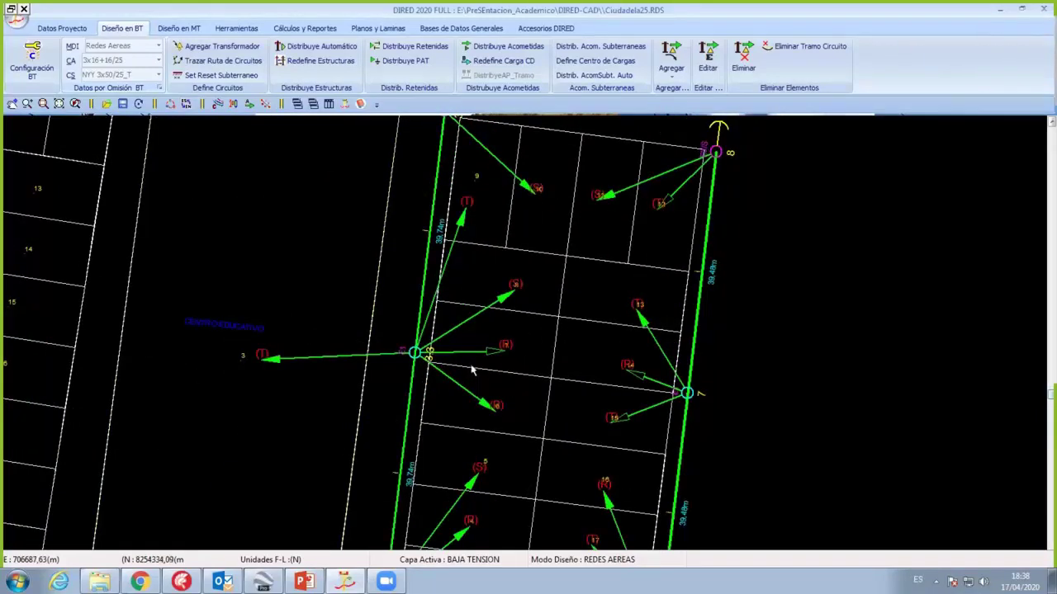
{"action": "scroll", "coordinate": [418, 205], "scroll_direction": "down", "scroll_amount": 2}
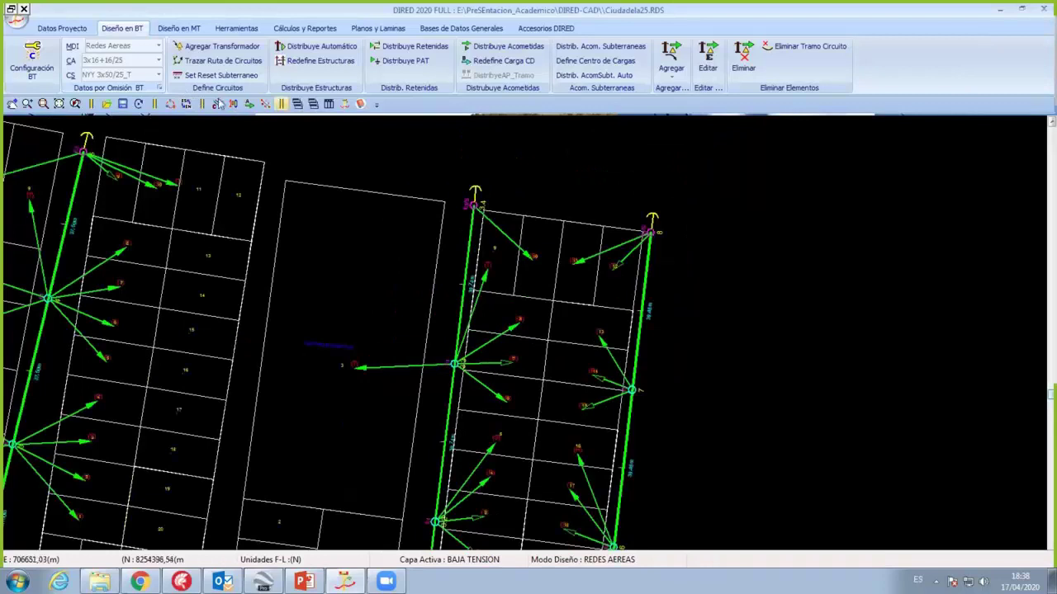
{"action": "left_click", "coordinate": [137, 103]}
Step: Enable % Caida de Tension en Colas so circuit ends show labels like SP 2,96 % and AP 0,35 %
{"action": "left_click", "coordinate": [218, 104]}
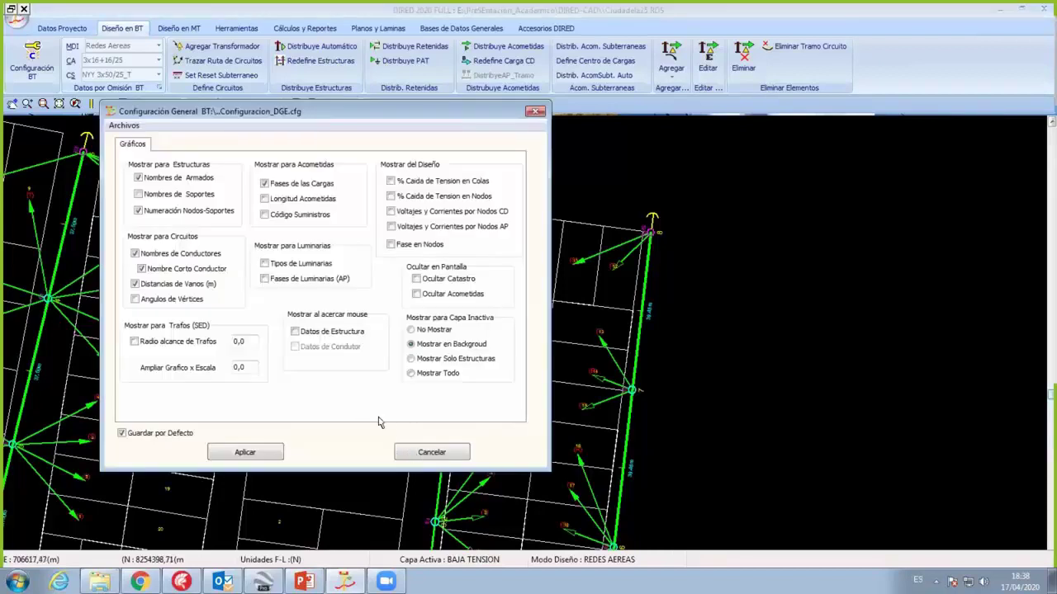
{"action": "key", "text": "Escape"}
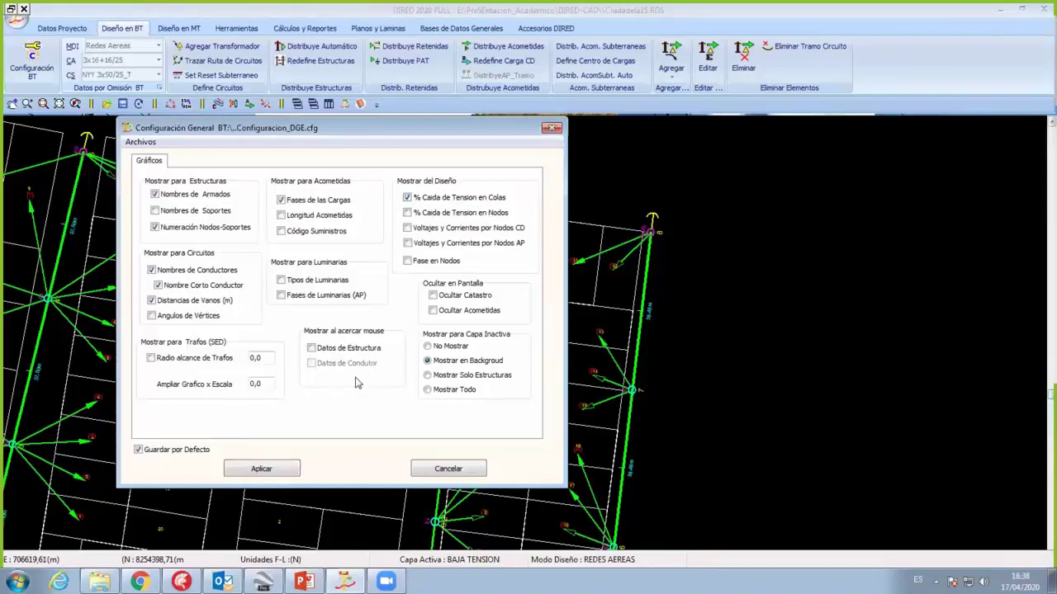
{"action": "left_click", "coordinate": [283, 467]}
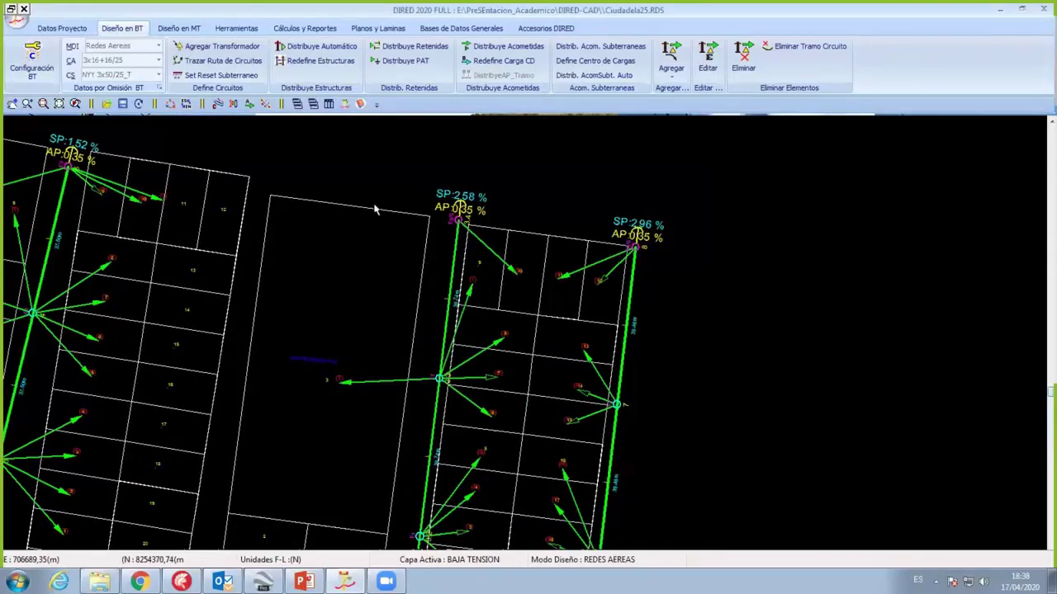
{"action": "scroll", "coordinate": [438, 327], "scroll_direction": "up", "scroll_amount": 2}
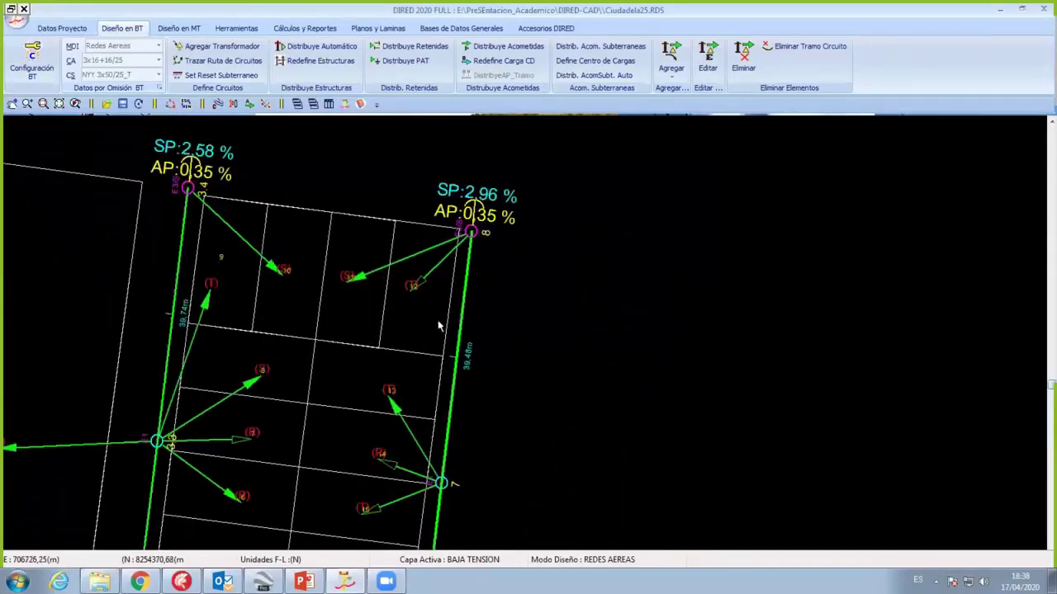
{"action": "scroll", "coordinate": [429, 294], "scroll_direction": "up", "scroll_amount": 1}
{"action": "scroll", "coordinate": [450, 291], "scroll_direction": "up", "scroll_amount": 1}
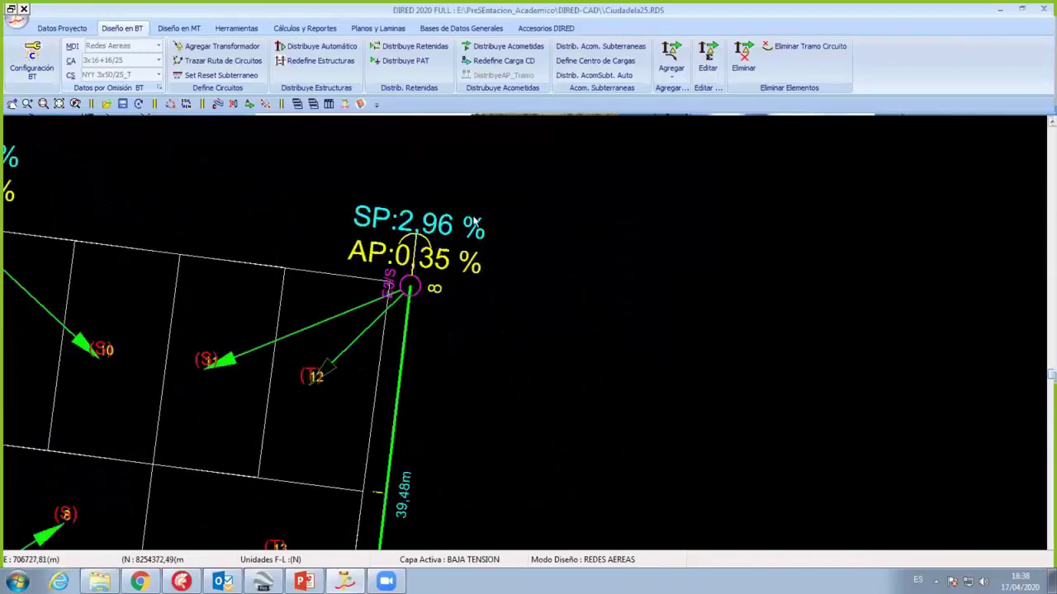
{"action": "scroll", "coordinate": [440, 228], "scroll_direction": "up", "scroll_amount": 1}
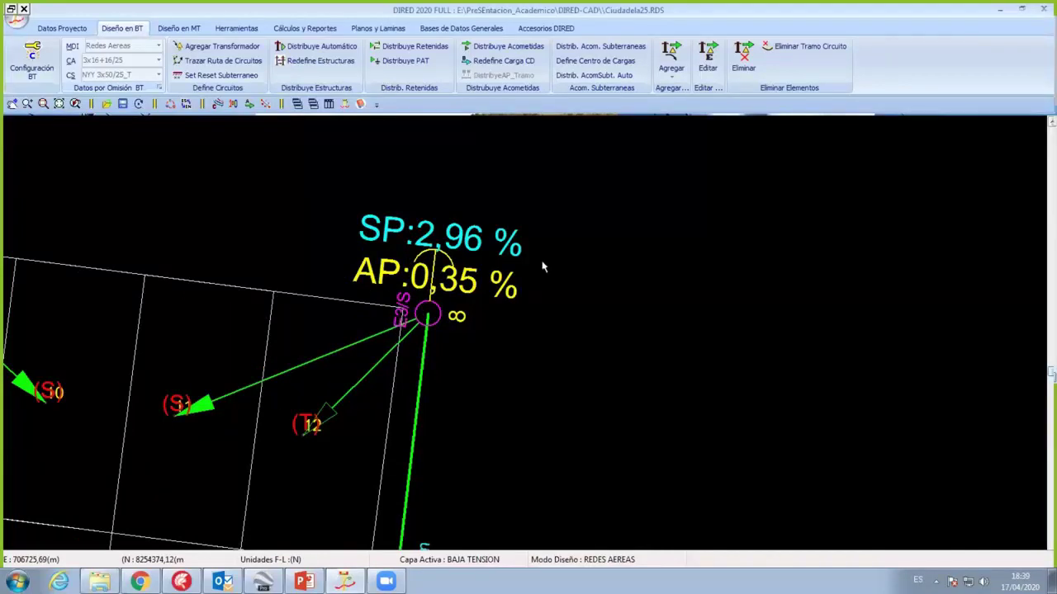
{"action": "scroll", "coordinate": [428, 305], "scroll_direction": "down", "scroll_amount": 3}
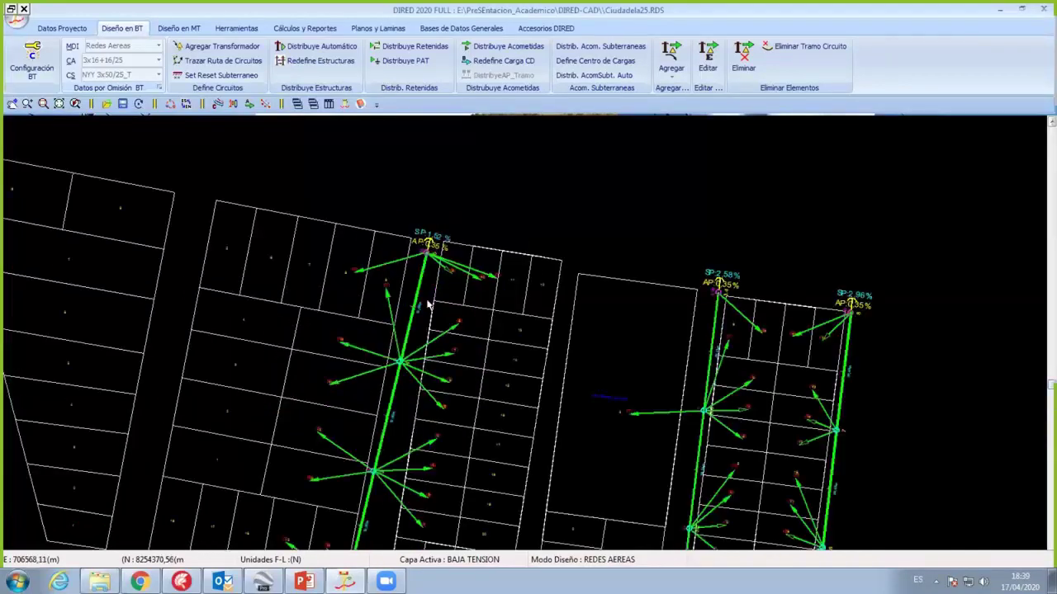
{"action": "middle_click_drag", "start_coordinate": [398, 317], "coordinate": [378, 259]}
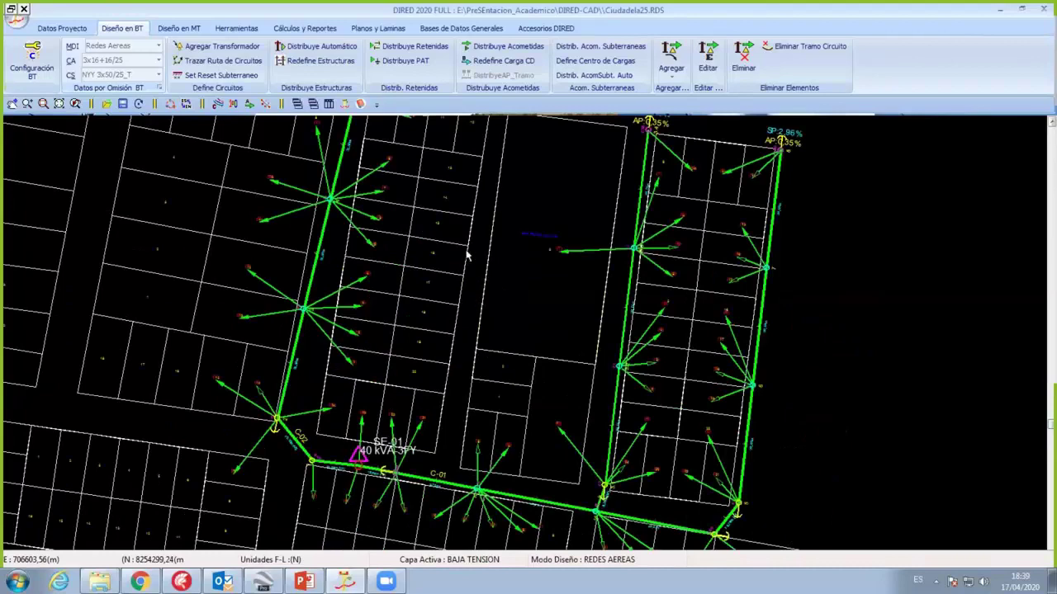
{"action": "mouse_move", "coordinate": [542, 272]}
{"action": "middle_mouse_down"}
{"action": "mouse_move", "coordinate": [525, 266]}
{"action": "mouse_move", "coordinate": [454, 286]}
{"action": "middle_mouse_up"}
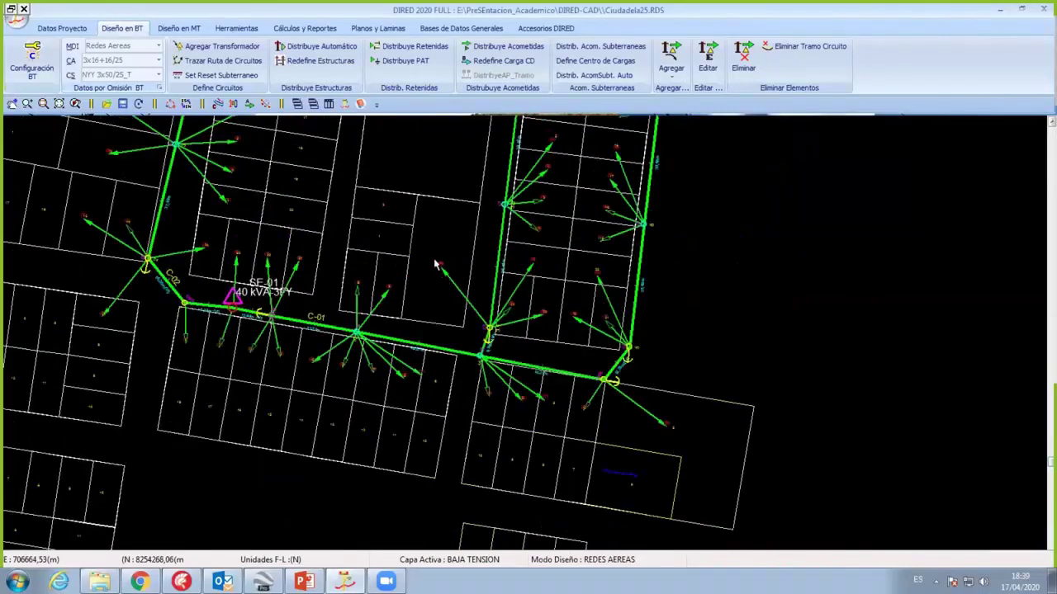
{"action": "scroll", "coordinate": [532, 345], "scroll_direction": "up", "scroll_amount": 3}
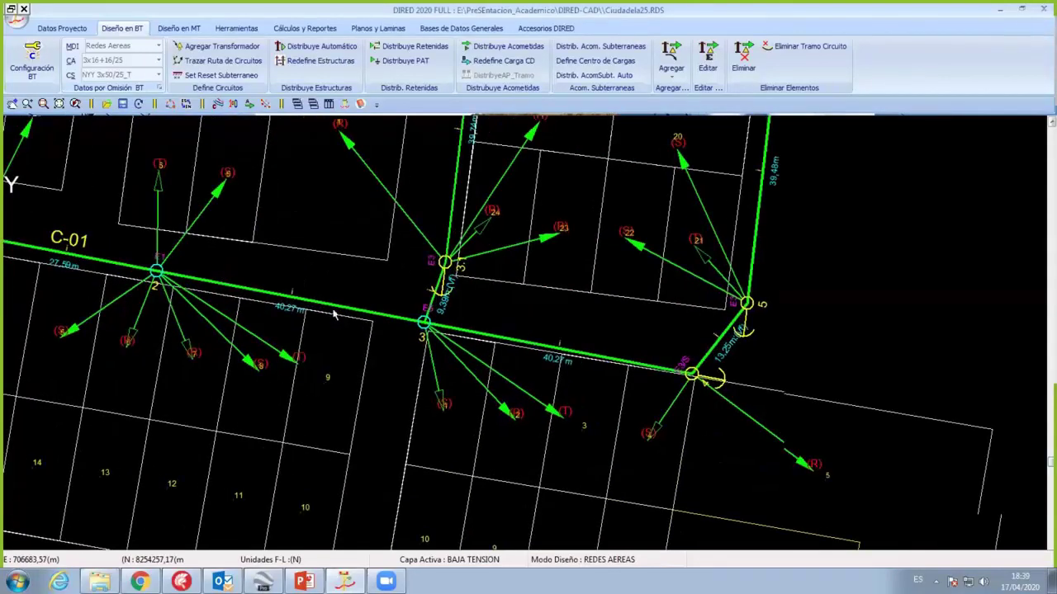
{"action": "scroll", "coordinate": [334, 314], "scroll_direction": "up", "scroll_amount": 2}
{"action": "scroll", "coordinate": [343, 306], "scroll_direction": "up", "scroll_amount": 1}
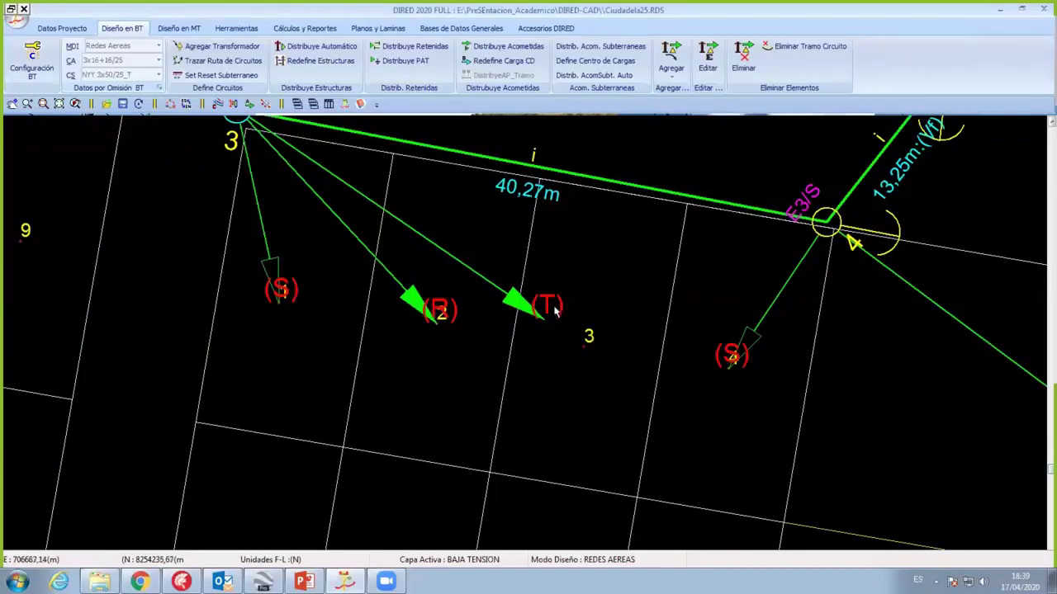
{"action": "scroll", "coordinate": [554, 310], "scroll_direction": "down", "scroll_amount": 3}
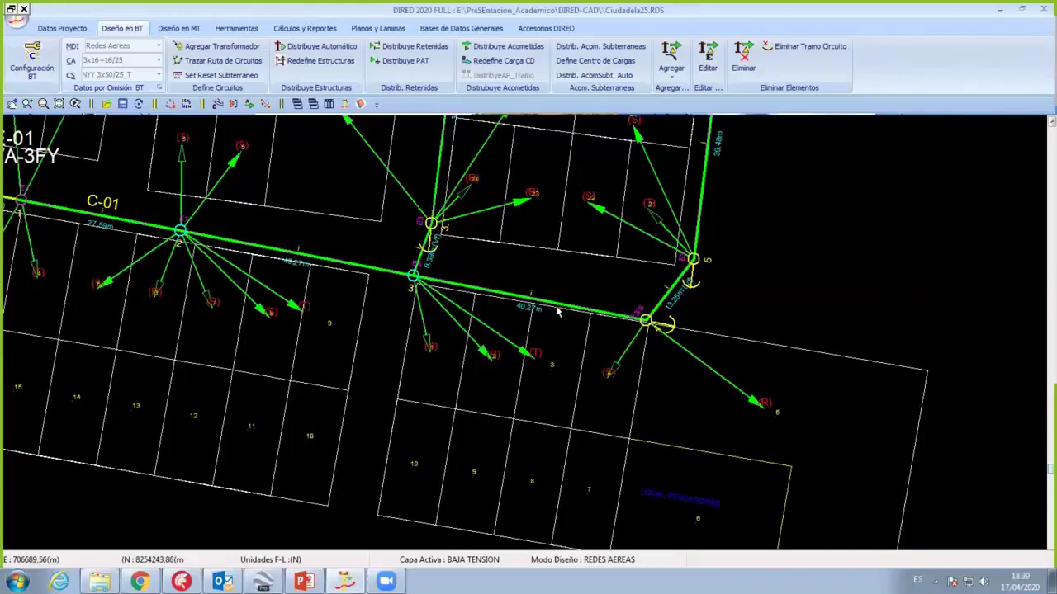
{"action": "scroll", "coordinate": [560, 311], "scroll_direction": "down", "scroll_amount": 1}
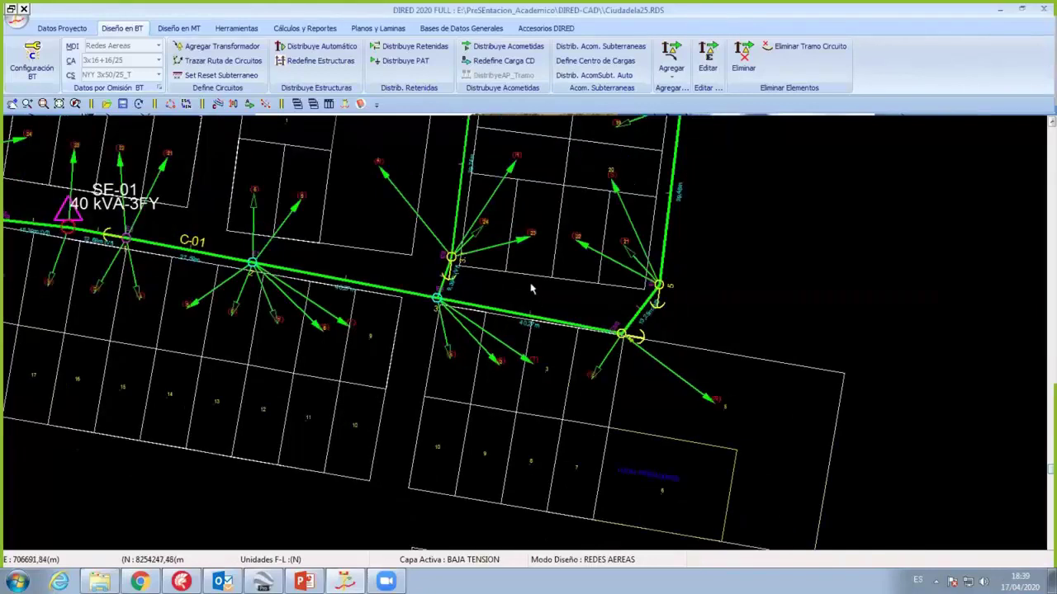
{"action": "scroll", "coordinate": [520, 255], "scroll_direction": "down", "scroll_amount": 1}
{"action": "scroll", "coordinate": [488, 246], "scroll_direction": "up", "scroll_amount": 1}
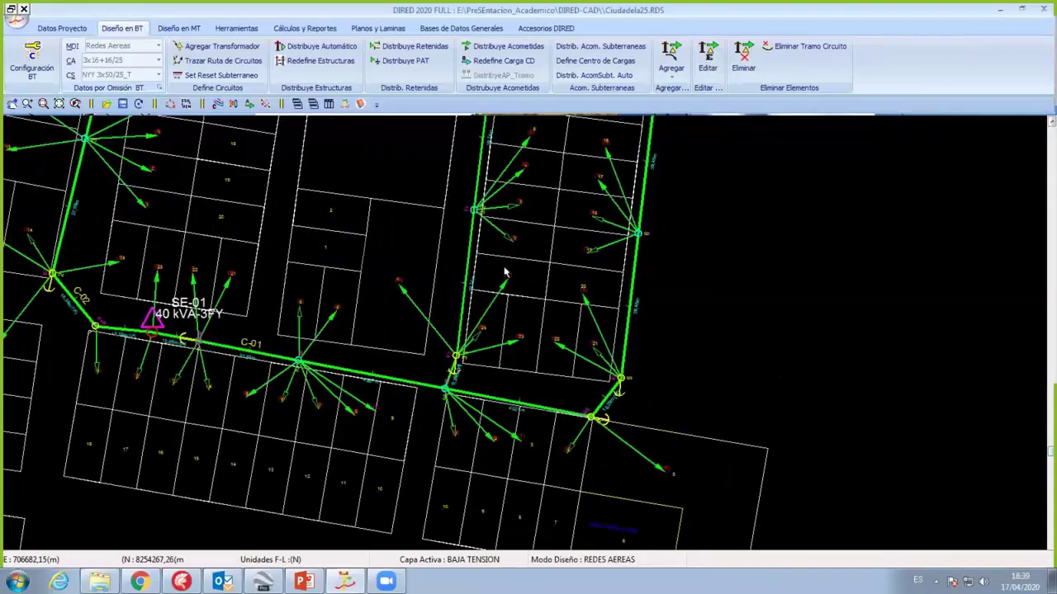
{"action": "scroll", "coordinate": [517, 293], "scroll_direction": "down", "scroll_amount": 2}
{"action": "scroll", "coordinate": [293, 310], "scroll_direction": "up", "scroll_amount": 1}
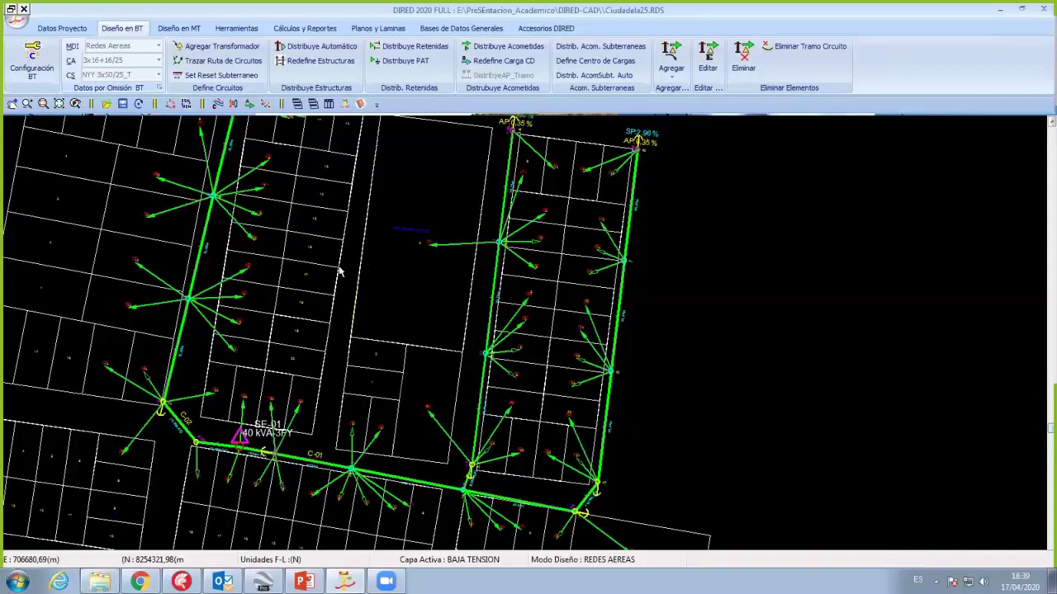
{"action": "scroll", "coordinate": [338, 270], "scroll_direction": "up", "scroll_amount": 2}
{"action": "scroll", "coordinate": [388, 266], "scroll_direction": "up", "scroll_amount": 1}
{"action": "scroll", "coordinate": [339, 194], "scroll_direction": "up", "scroll_amount": 1}
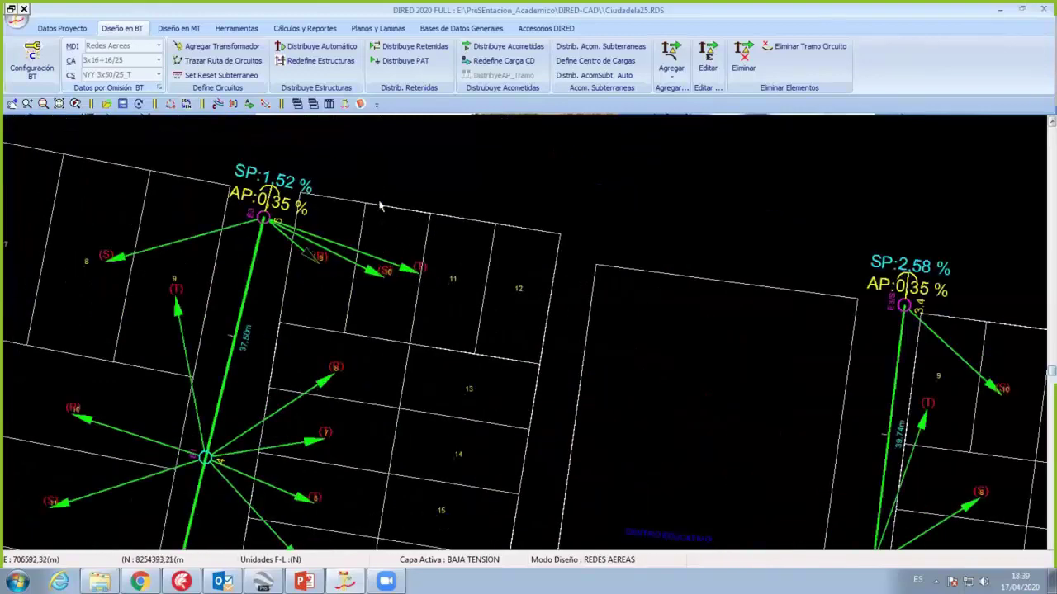
{"action": "scroll", "coordinate": [347, 186], "scroll_direction": "up", "scroll_amount": 1}
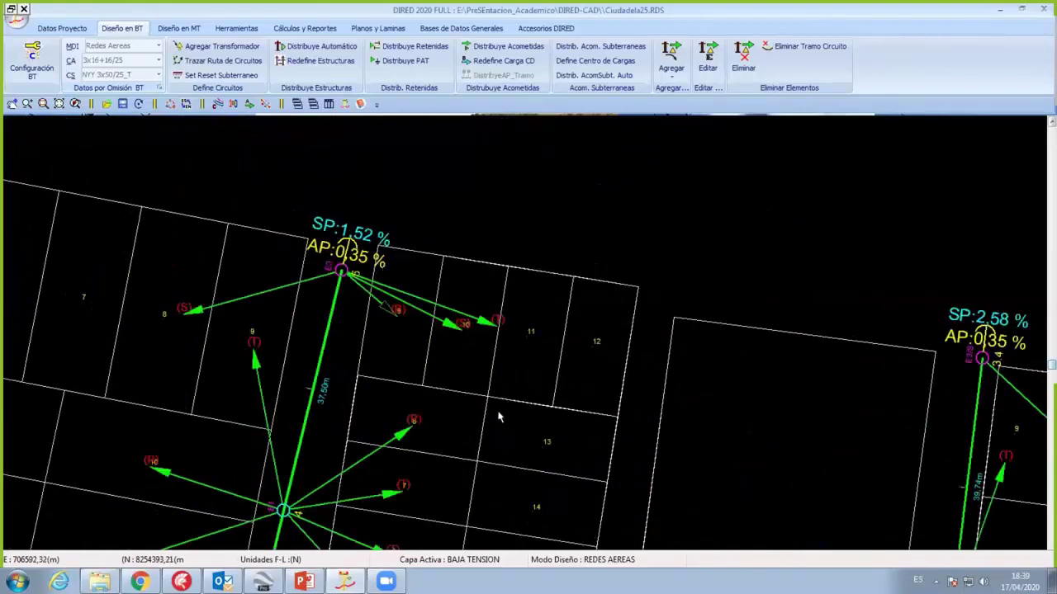
{"action": "scroll", "coordinate": [405, 277], "scroll_direction": "down", "scroll_amount": 1}
{"action": "scroll", "coordinate": [484, 388], "scroll_direction": "down", "scroll_amount": 1}
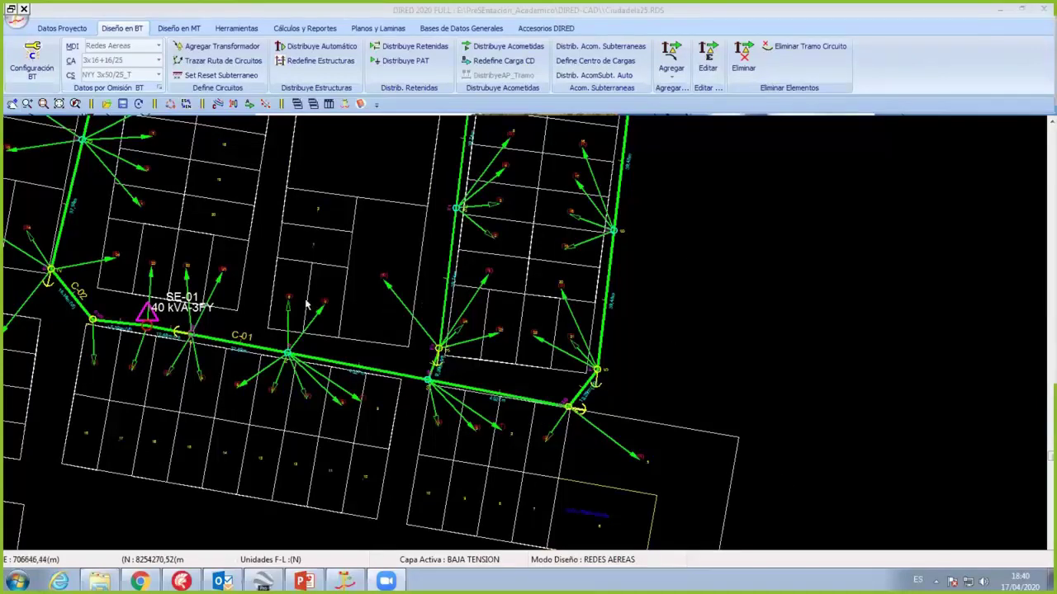
{"action": "scroll", "coordinate": [395, 319], "scroll_direction": "down", "scroll_amount": 2}
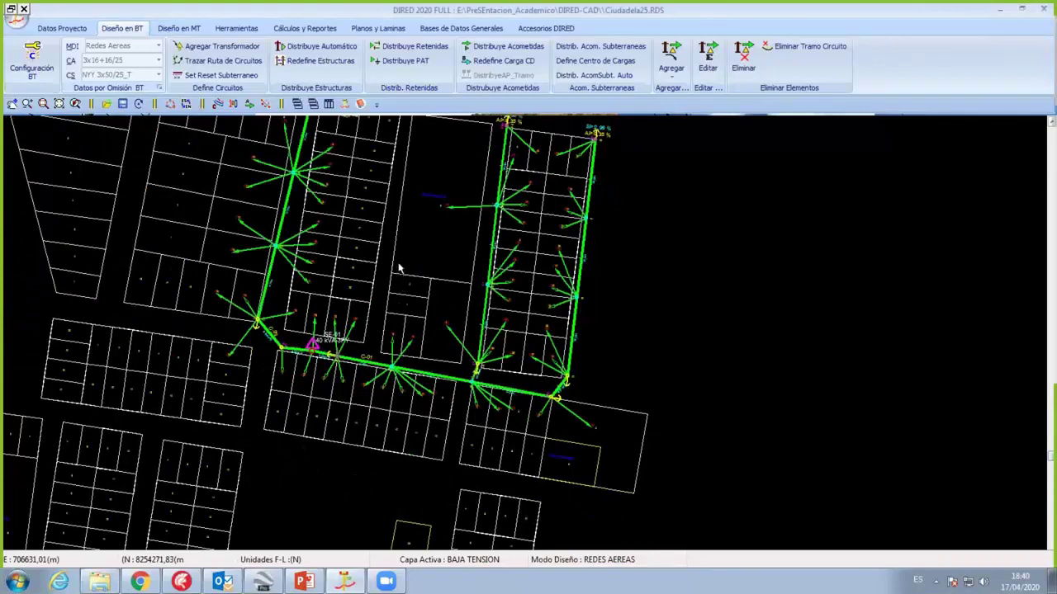
{"action": "scroll", "coordinate": [396, 318], "scroll_direction": "down", "scroll_amount": 1}
{"action": "scroll", "coordinate": [387, 310], "scroll_direction": "up", "scroll_amount": 1}
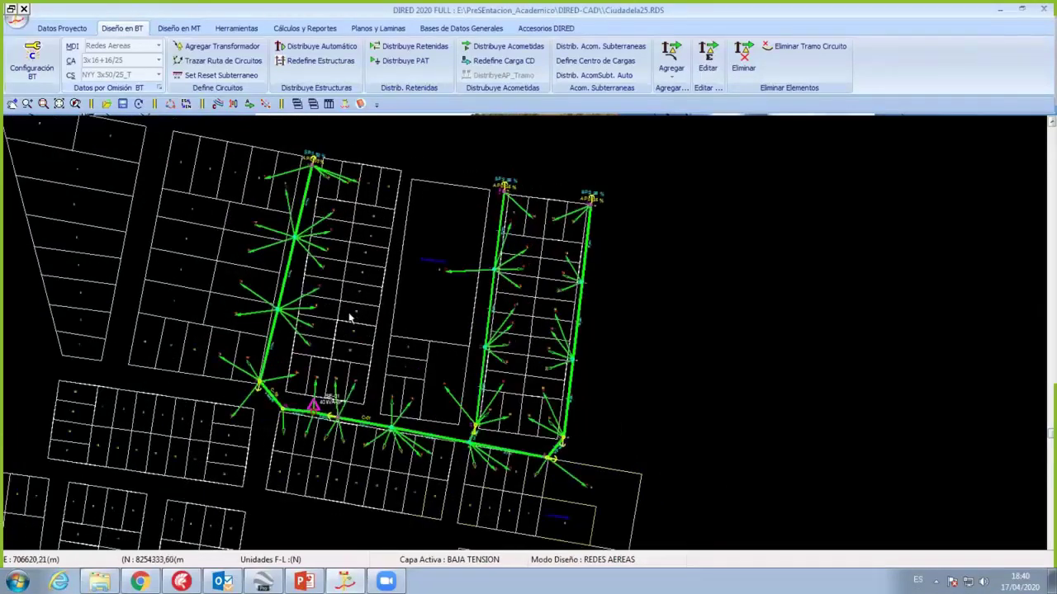
{"action": "scroll", "coordinate": [325, 300], "scroll_direction": "up", "scroll_amount": 1}
{"action": "scroll", "coordinate": [330, 339], "scroll_direction": "up", "scroll_amount": 1}
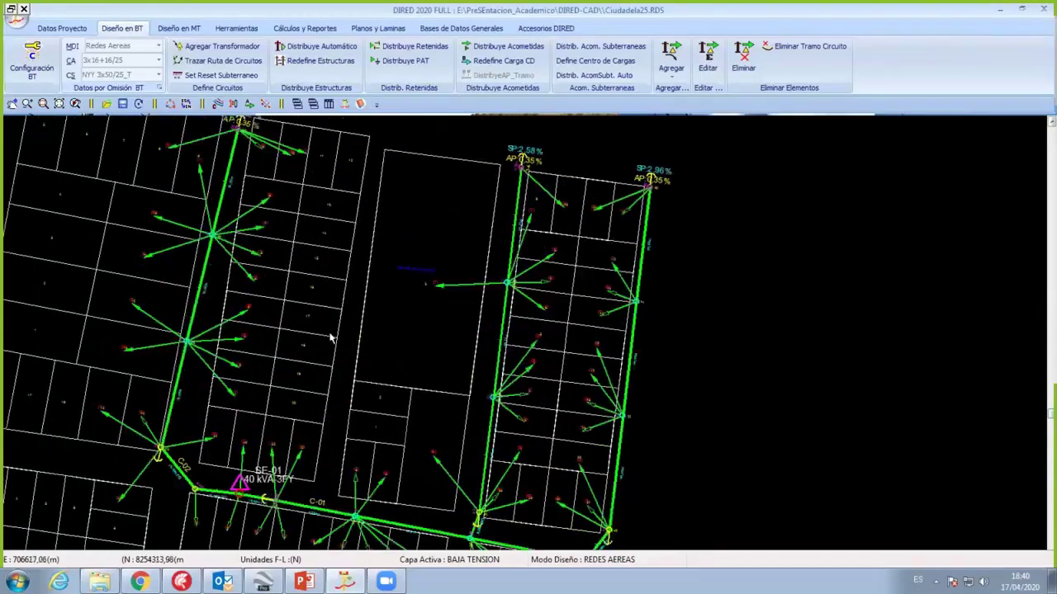
{"action": "scroll", "coordinate": [346, 388], "scroll_direction": "down", "scroll_amount": 1}
{"action": "scroll", "coordinate": [306, 277], "scroll_direction": "up", "scroll_amount": 1}
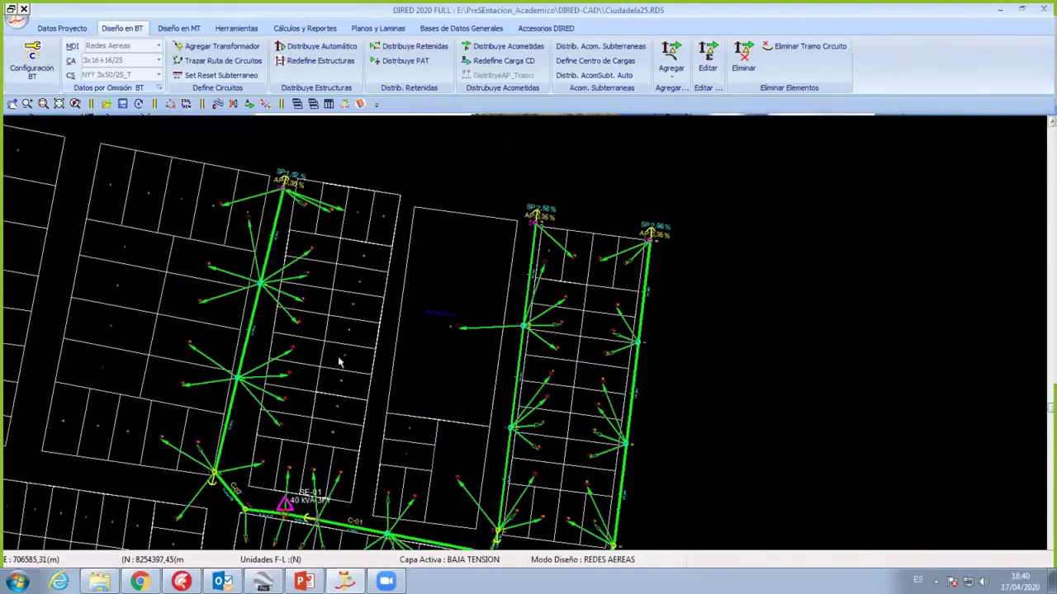
{"action": "scroll", "coordinate": [308, 246], "scroll_direction": "up", "scroll_amount": 1}
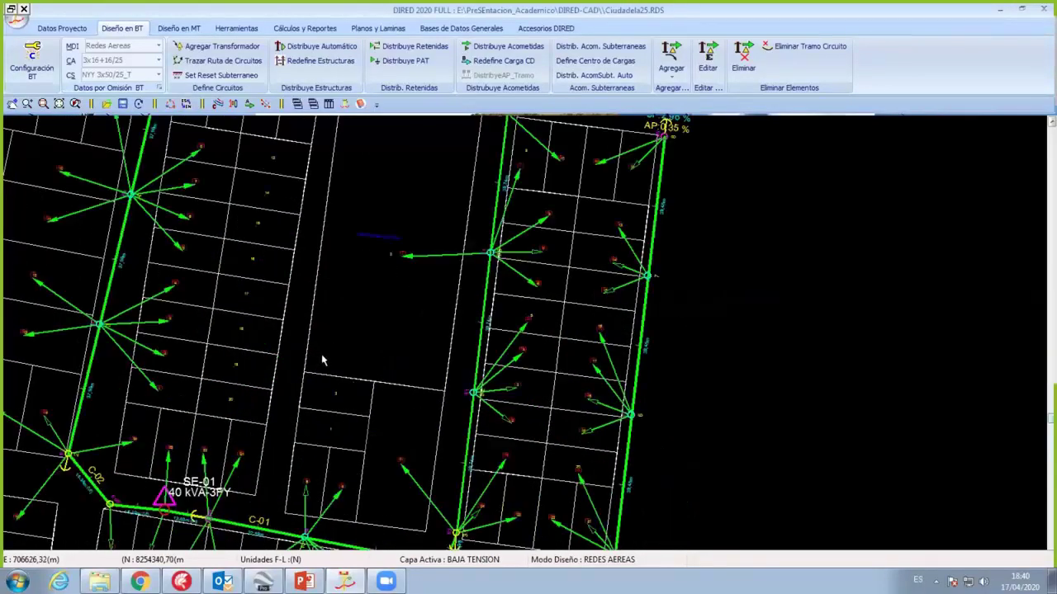
{"action": "scroll", "coordinate": [318, 314], "scroll_direction": "down", "scroll_amount": 1}
{"action": "scroll", "coordinate": [330, 281], "scroll_direction": "up", "scroll_amount": 1}
{"action": "scroll", "coordinate": [388, 378], "scroll_direction": "down", "scroll_amount": 1}
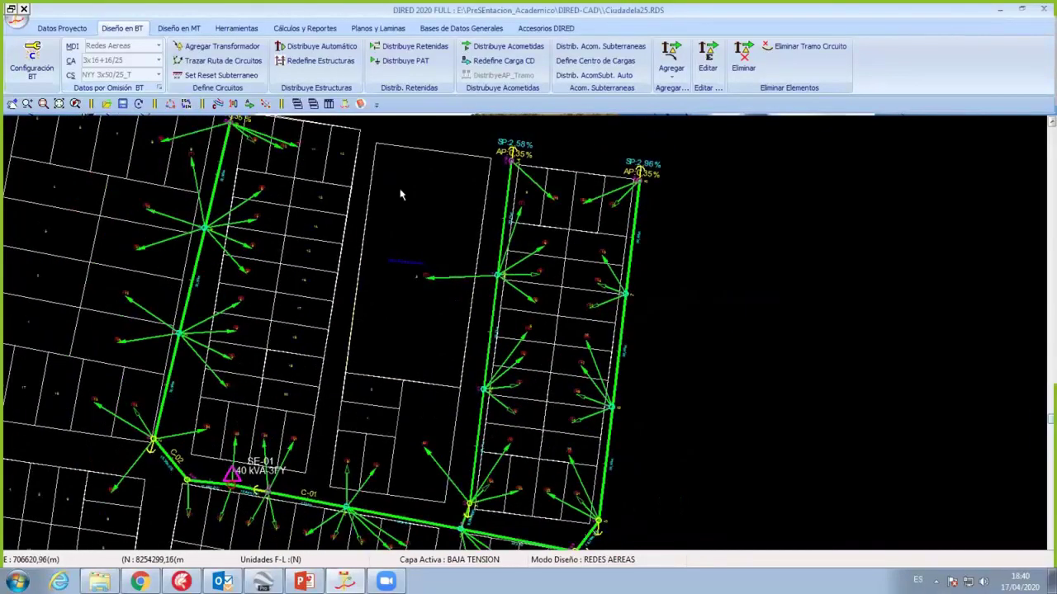
{"action": "scroll", "coordinate": [476, 247], "scroll_direction": "up", "scroll_amount": 1}
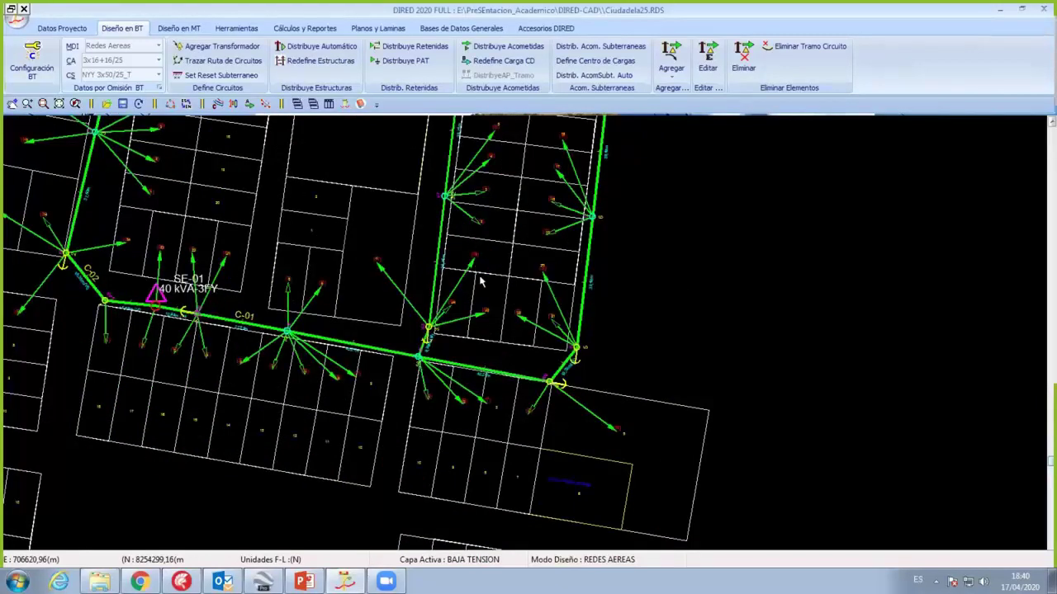
{"action": "scroll", "coordinate": [479, 277], "scroll_direction": "down", "scroll_amount": 1}
{"action": "middle_click_drag", "start_coordinate": [474, 261], "coordinate": [457, 204]}
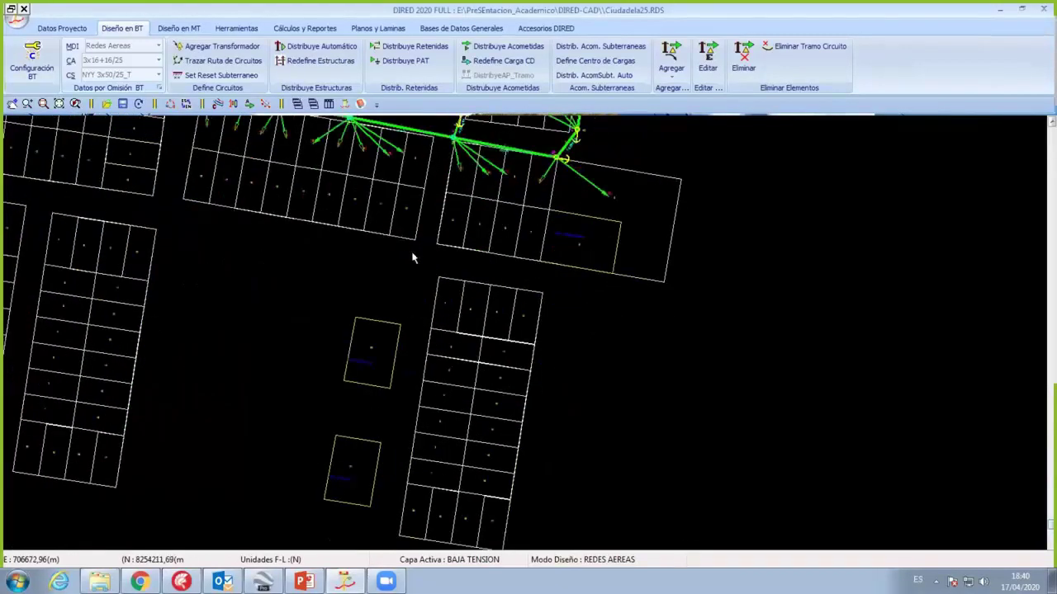
{"action": "scroll", "coordinate": [426, 297], "scroll_direction": "up", "scroll_amount": 1}
{"action": "scroll", "coordinate": [427, 302], "scroll_direction": "up", "scroll_amount": 1}
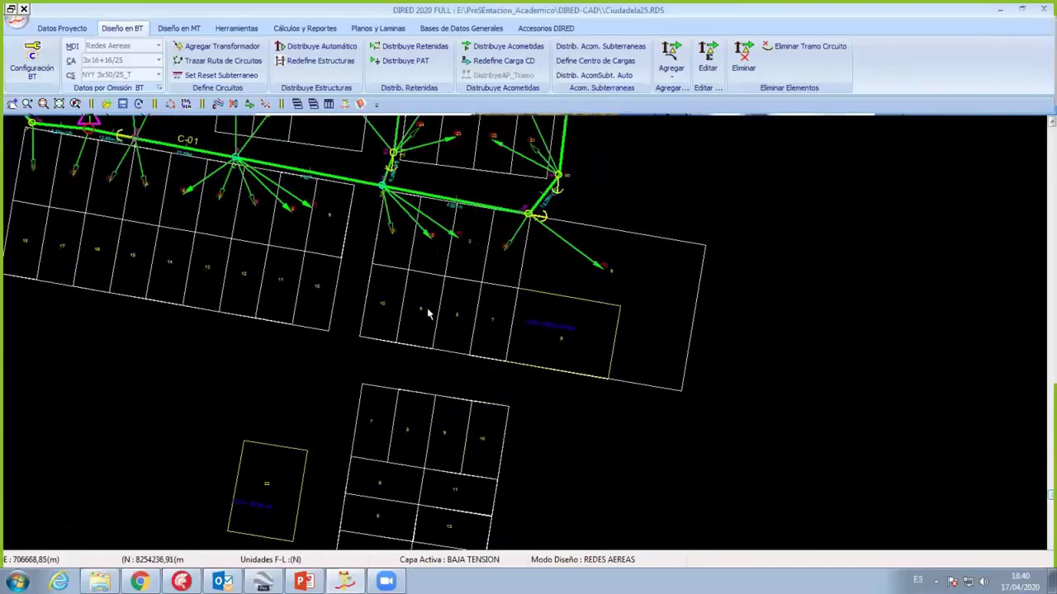
Step: Drag pole 3 freely along C-01 so its adjacent spans become 42,96 m and 37,57 m
{"action": "scroll", "coordinate": [424, 307], "scroll_direction": "up", "scroll_amount": 1}
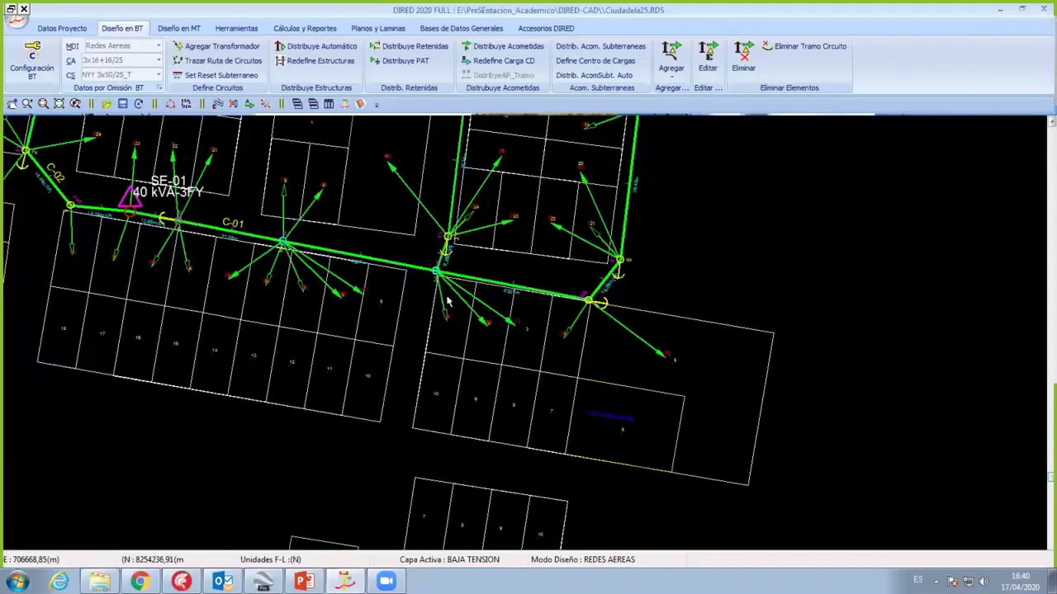
{"action": "scroll", "coordinate": [446, 301], "scroll_direction": "up", "scroll_amount": 1}
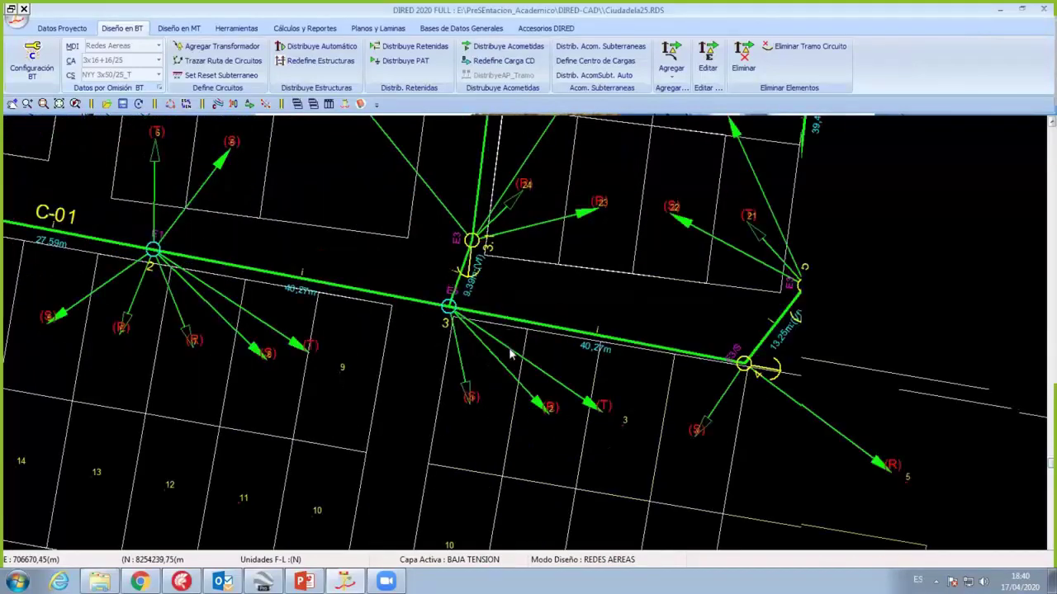
{"action": "right_click", "coordinate": [512, 404]}
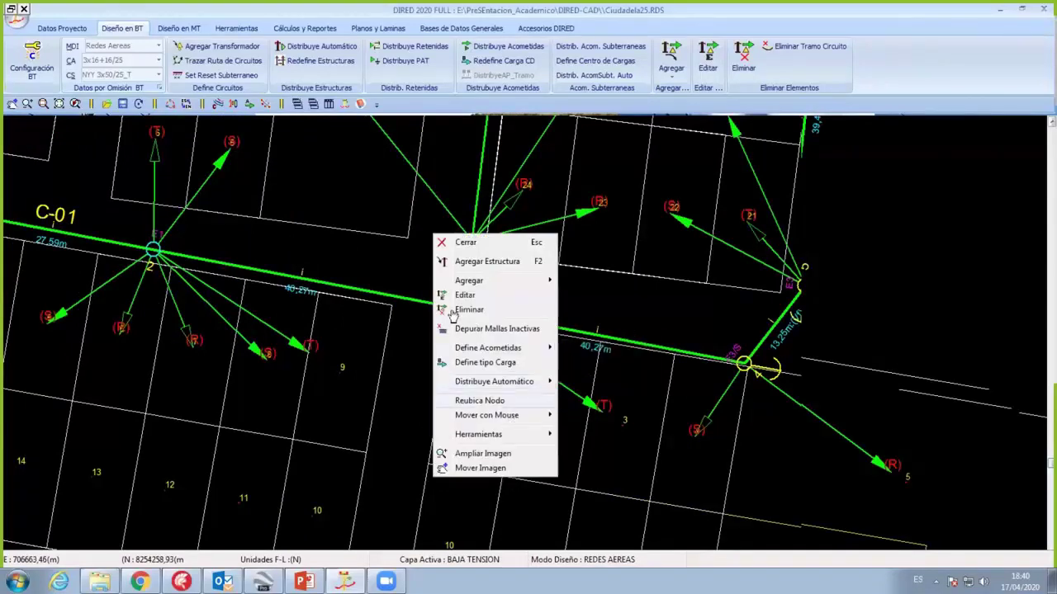
{"action": "mouse_move", "coordinate": [469, 309]}
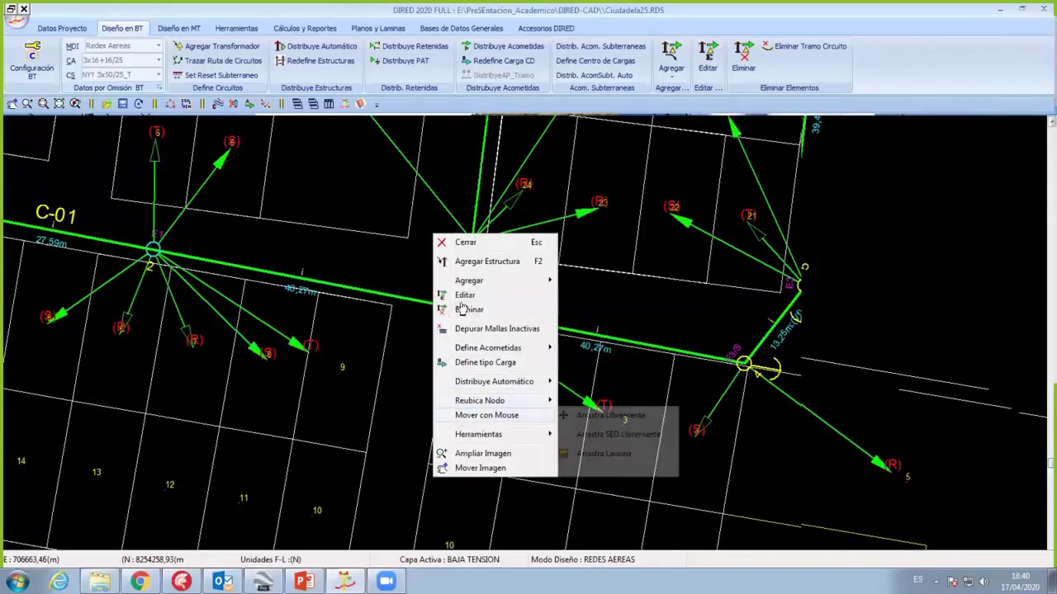
{"action": "left_click", "coordinate": [425, 250]}
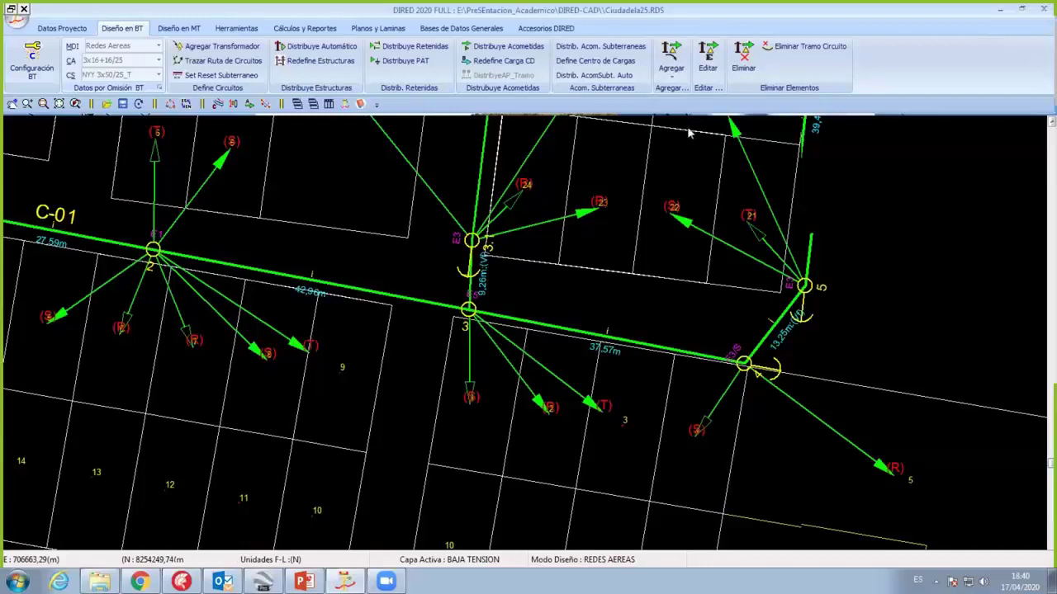
{"action": "left_click", "coordinate": [672, 60]}
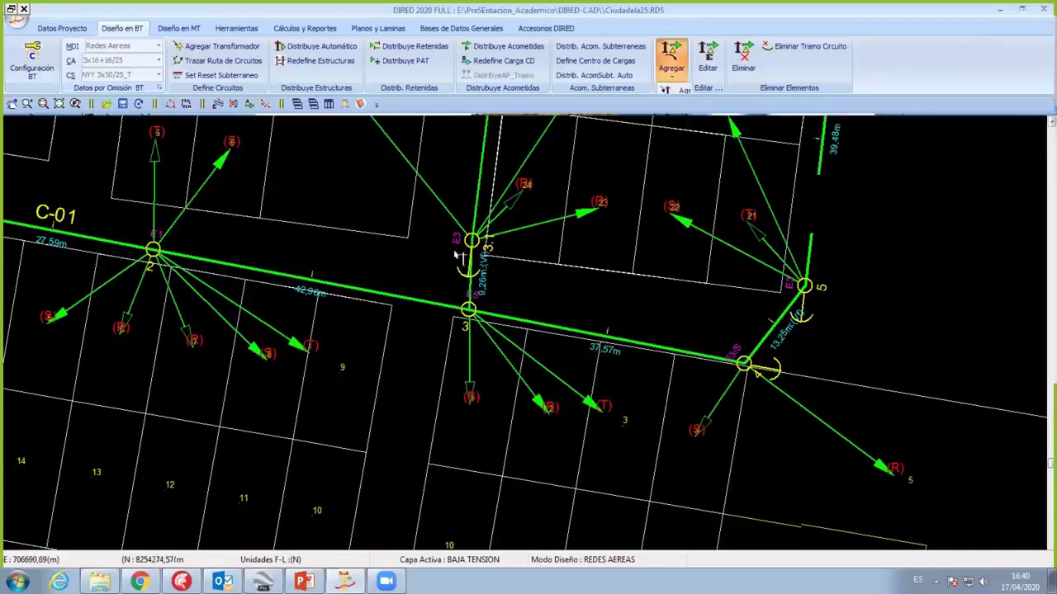
Step: Insert node N1 on C-01 at pole 3 and trace a branch south past the lower lots
{"action": "left_click", "coordinate": [440, 306]}
{"action": "right_click", "coordinate": [435, 177]}
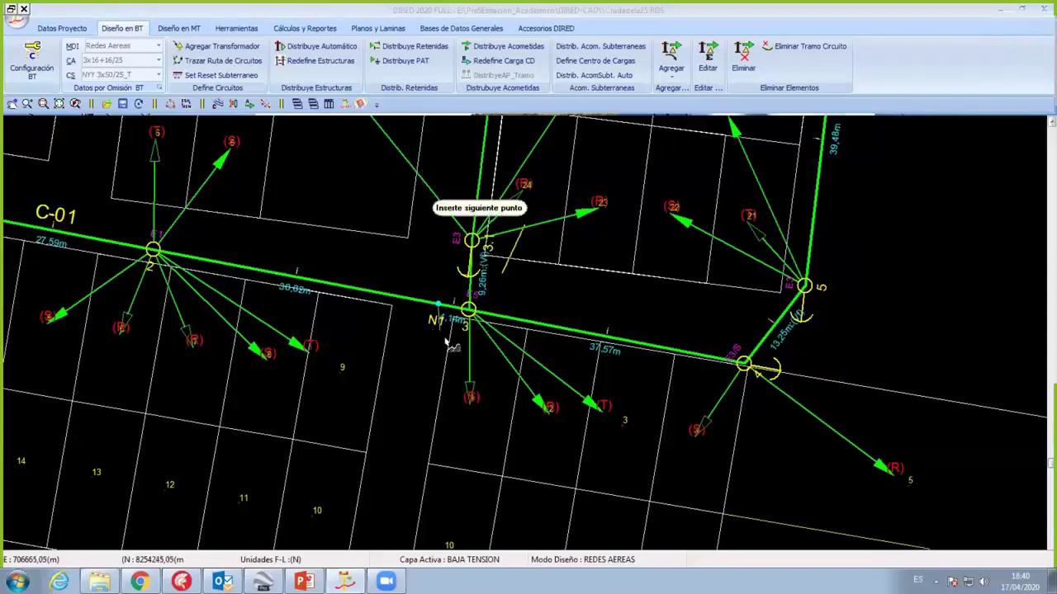
{"action": "scroll", "coordinate": [532, 324], "scroll_direction": "down", "scroll_amount": 2}
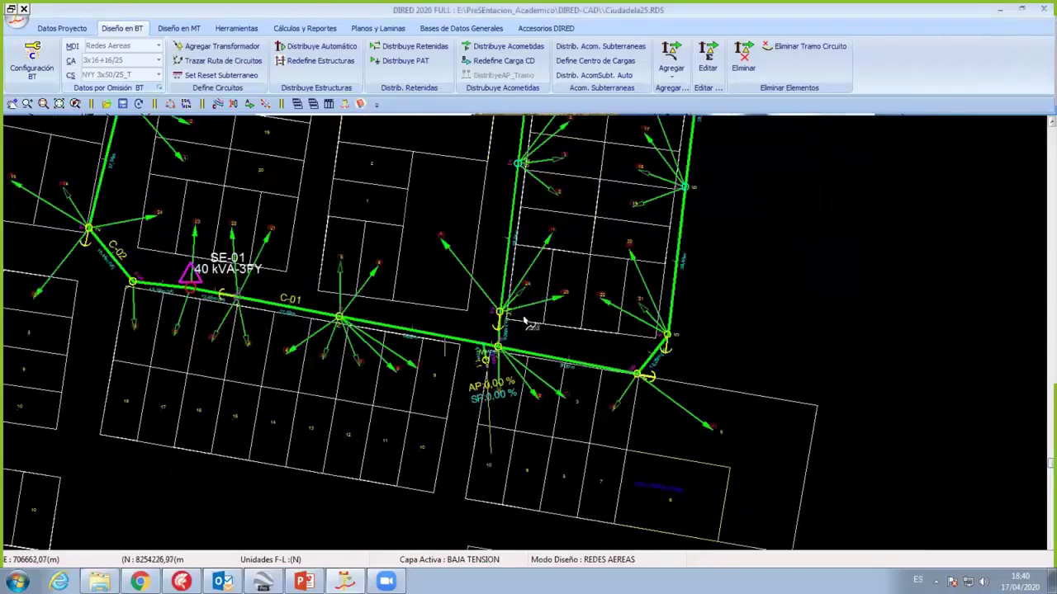
{"action": "middle_click_drag", "start_coordinate": [524, 317], "coordinate": [507, 231]}
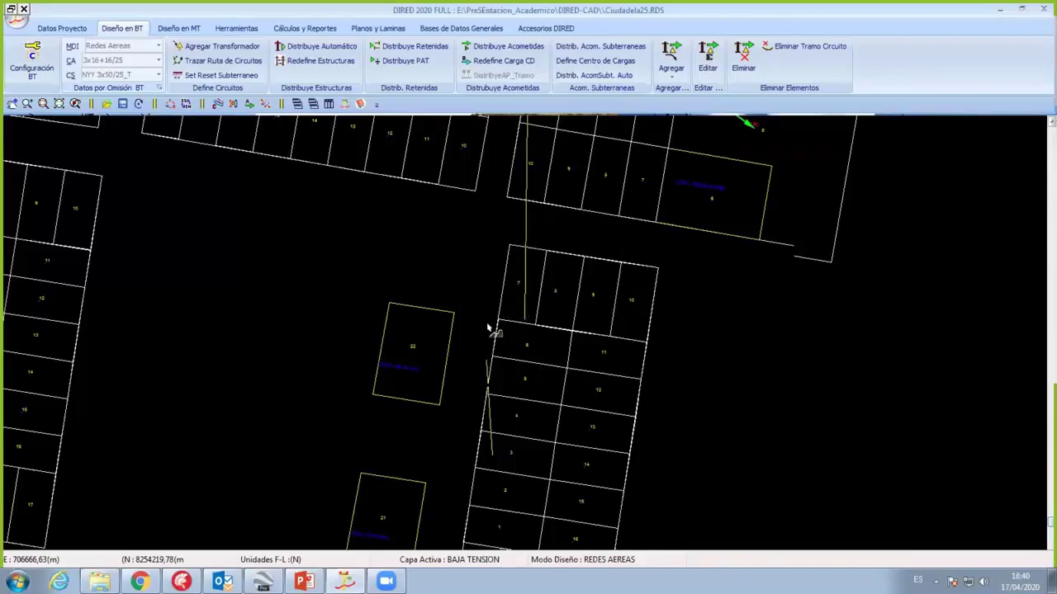
{"action": "right_click", "coordinate": [554, 200]}
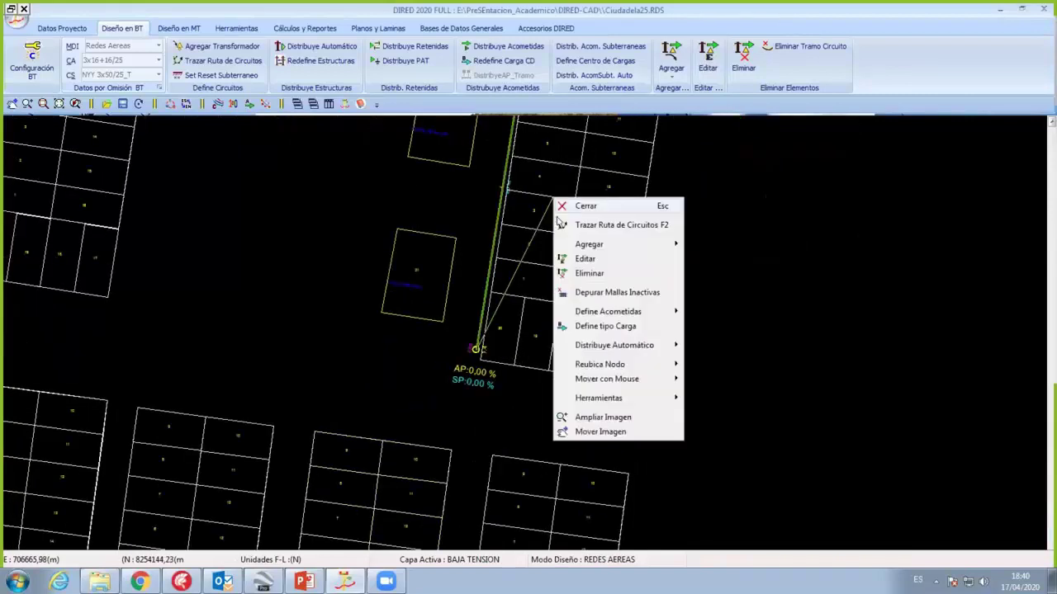
{"action": "left_click", "coordinate": [431, 336]}
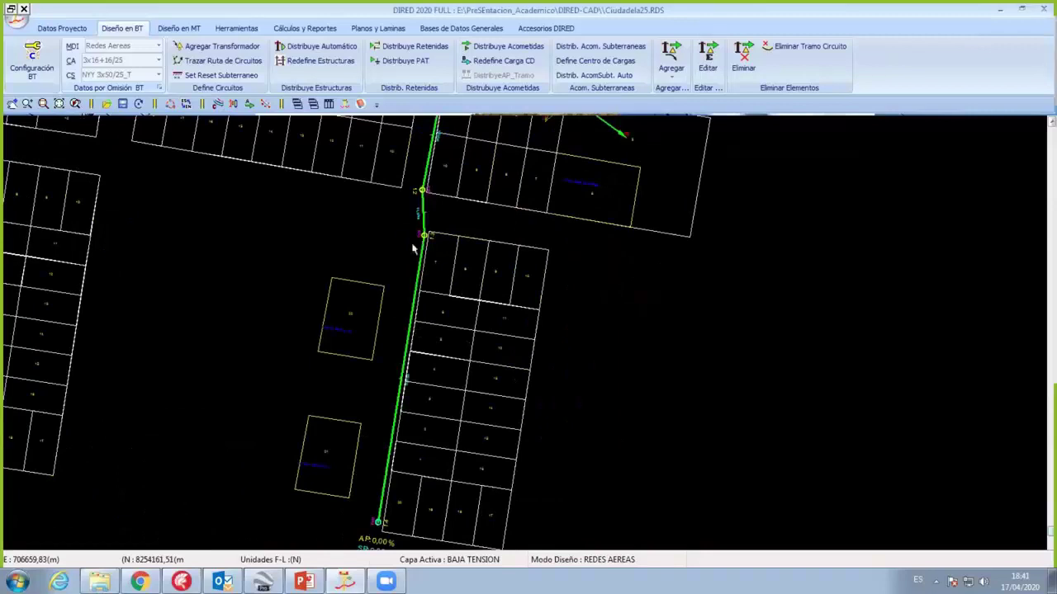
{"action": "left_click", "coordinate": [328, 53]}
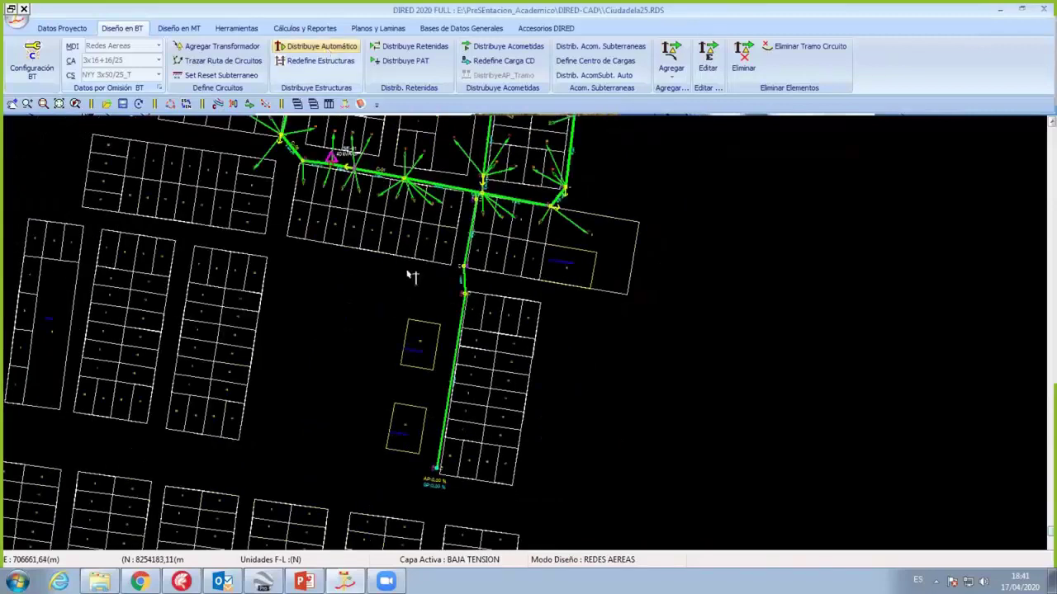
Step: Accept the 40 m maximum span, distribute service drops along the branch, and check its end reads AP 0,37 %, SP 4,09 %
{"action": "left_click", "coordinate": [168, 178]}
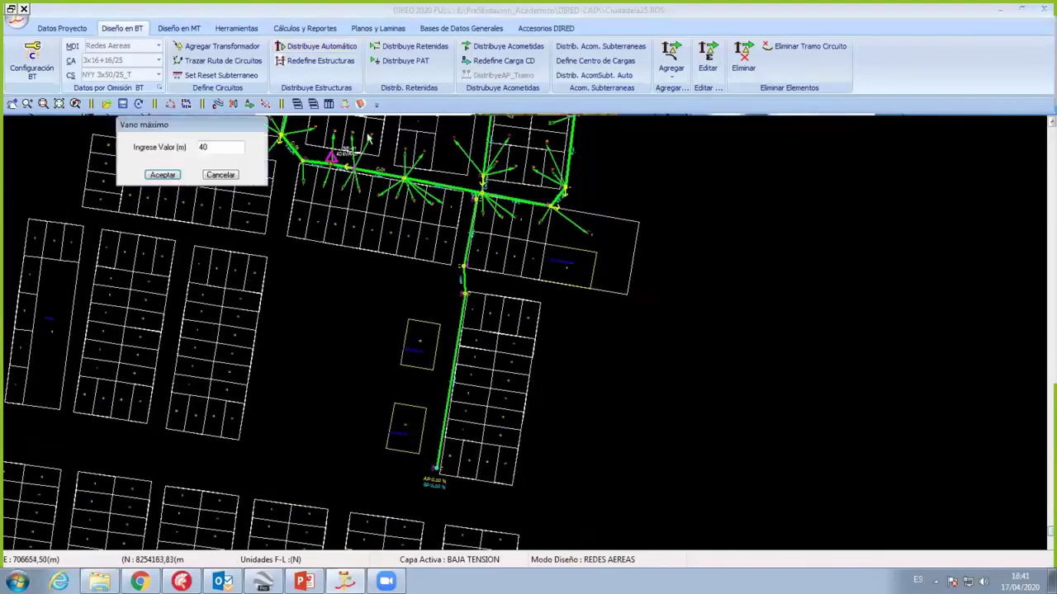
{"action": "left_click", "coordinate": [526, 49]}
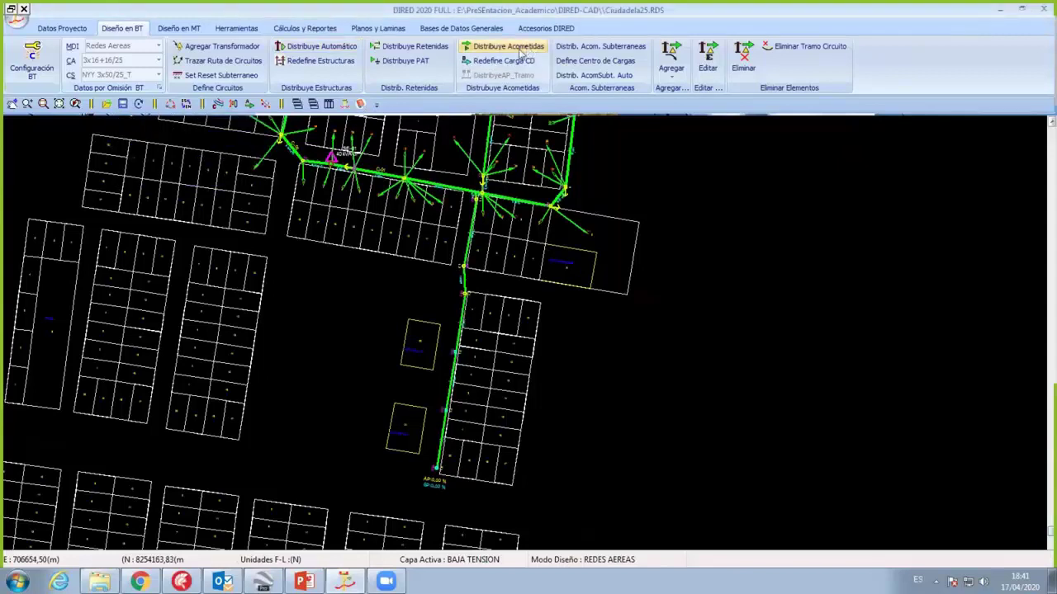
{"action": "scroll", "coordinate": [394, 339], "scroll_direction": "up", "scroll_amount": 1}
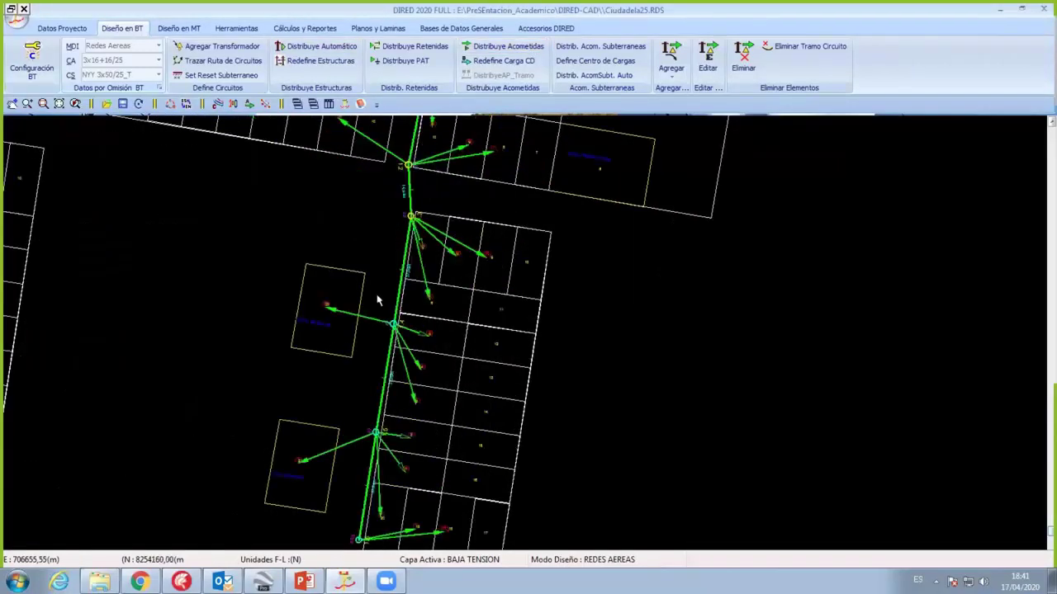
{"action": "scroll", "coordinate": [377, 300], "scroll_direction": "up", "scroll_amount": 1}
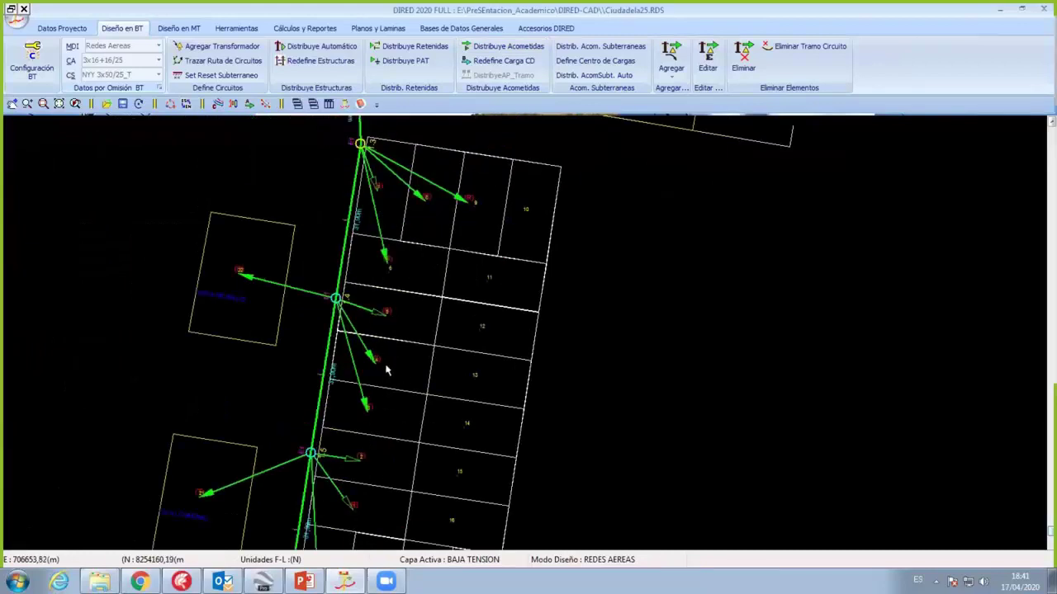
{"action": "middle_click_drag", "start_coordinate": [386, 370], "coordinate": [466, 131]}
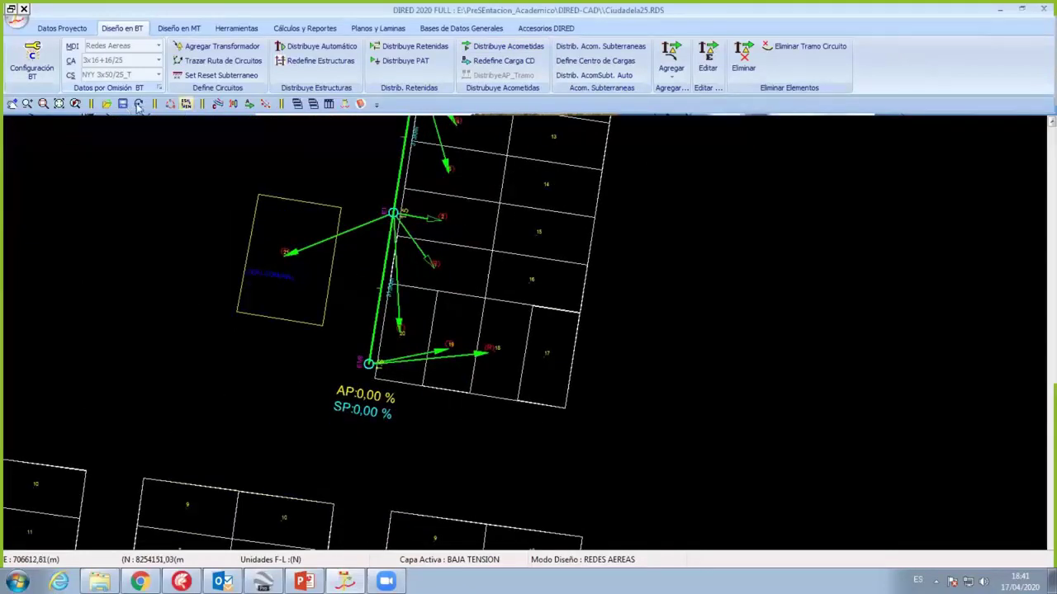
{"action": "scroll", "coordinate": [298, 434], "scroll_direction": "up", "scroll_amount": 1}
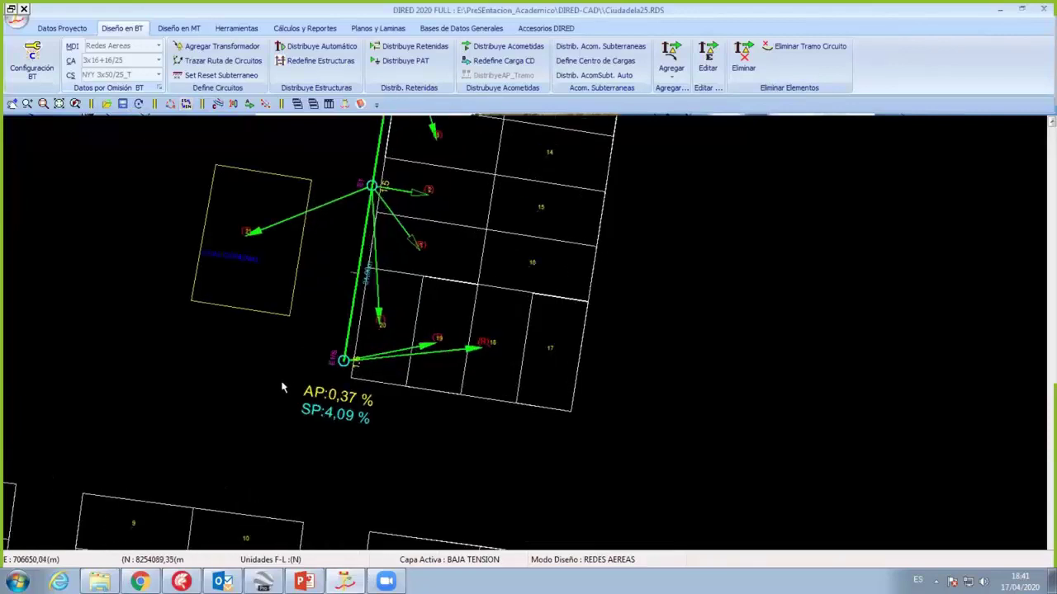
{"action": "scroll", "coordinate": [289, 384], "scroll_direction": "up", "scroll_amount": 1}
{"action": "scroll", "coordinate": [321, 355], "scroll_direction": "up", "scroll_amount": 1}
{"action": "scroll", "coordinate": [321, 346], "scroll_direction": "up", "scroll_amount": 1}
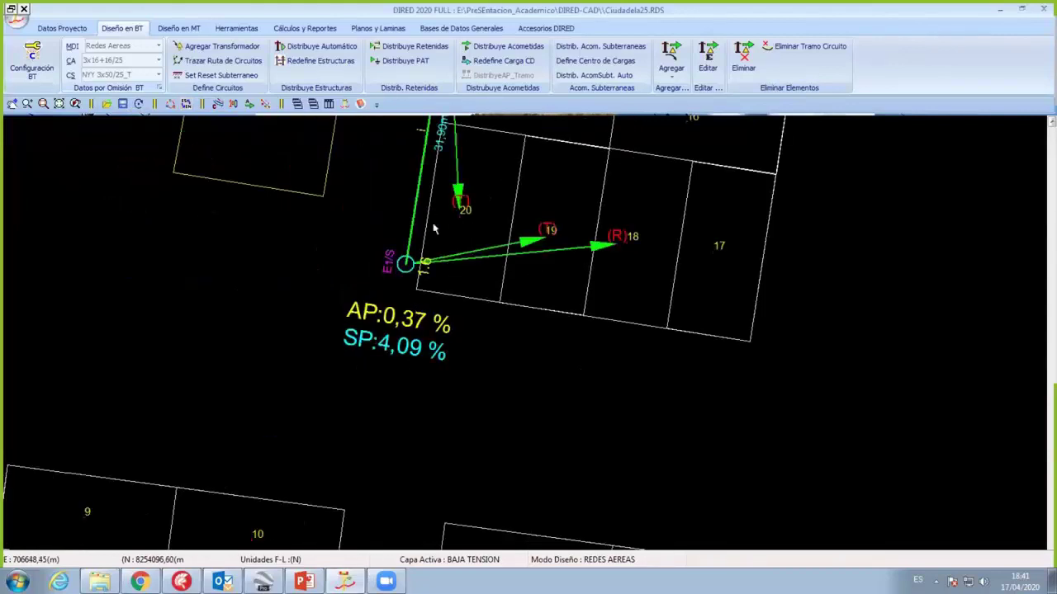
{"action": "middle_click_drag", "start_coordinate": [383, 364], "coordinate": [347, 592]}
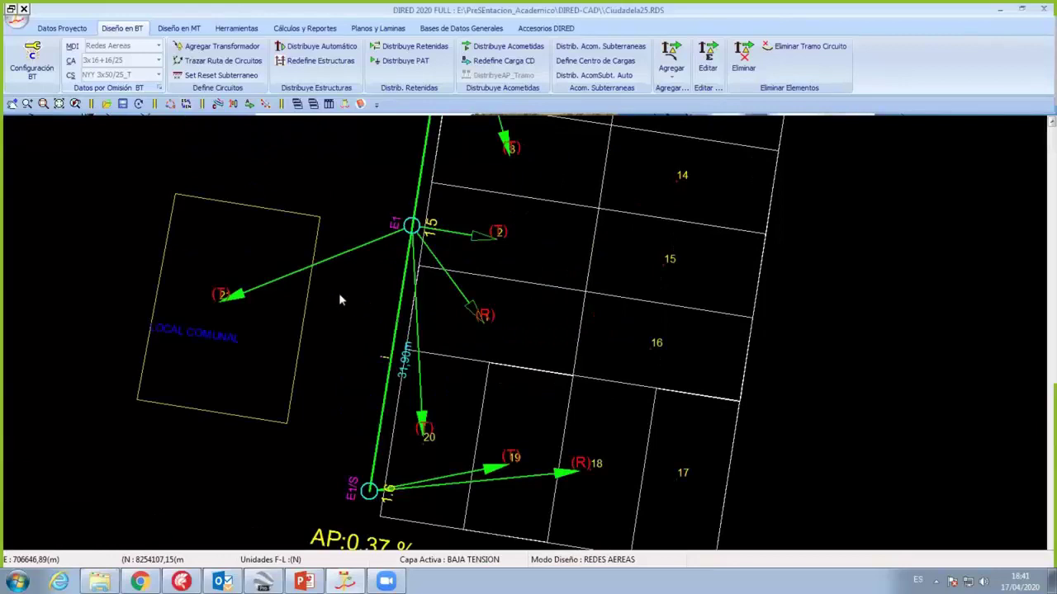
{"action": "left_click", "coordinate": [216, 296]}
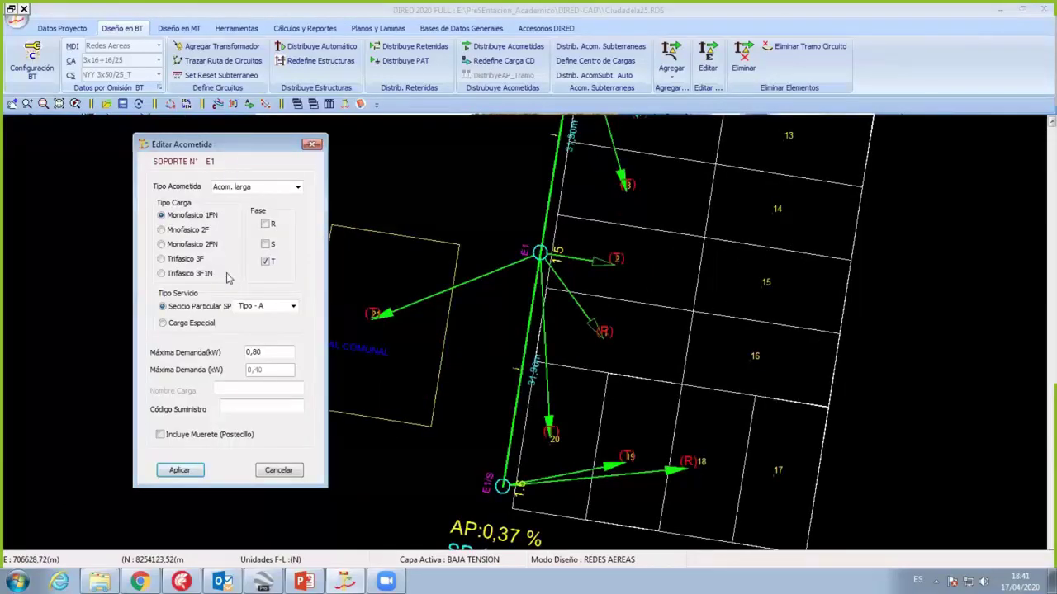
{"action": "left_click", "coordinate": [293, 254]}
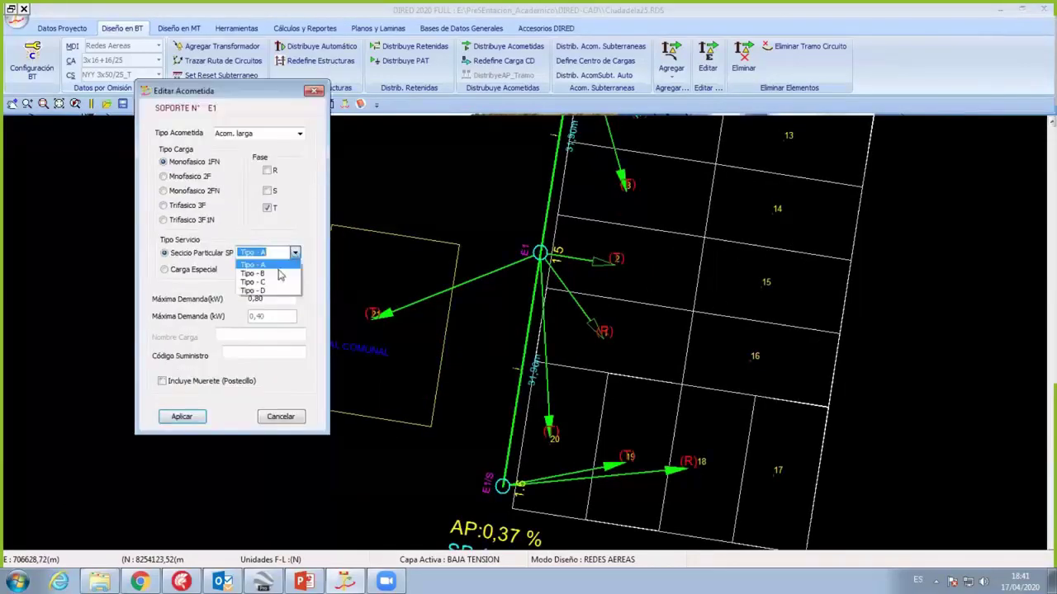
{"action": "left_click", "coordinate": [183, 273]}
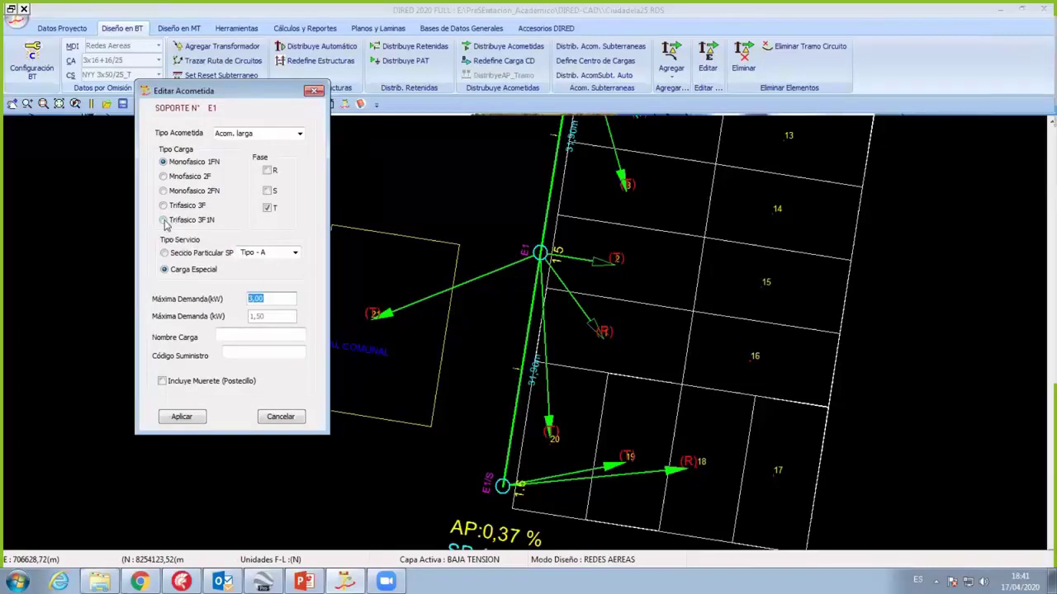
{"action": "left_click", "coordinate": [164, 220]}
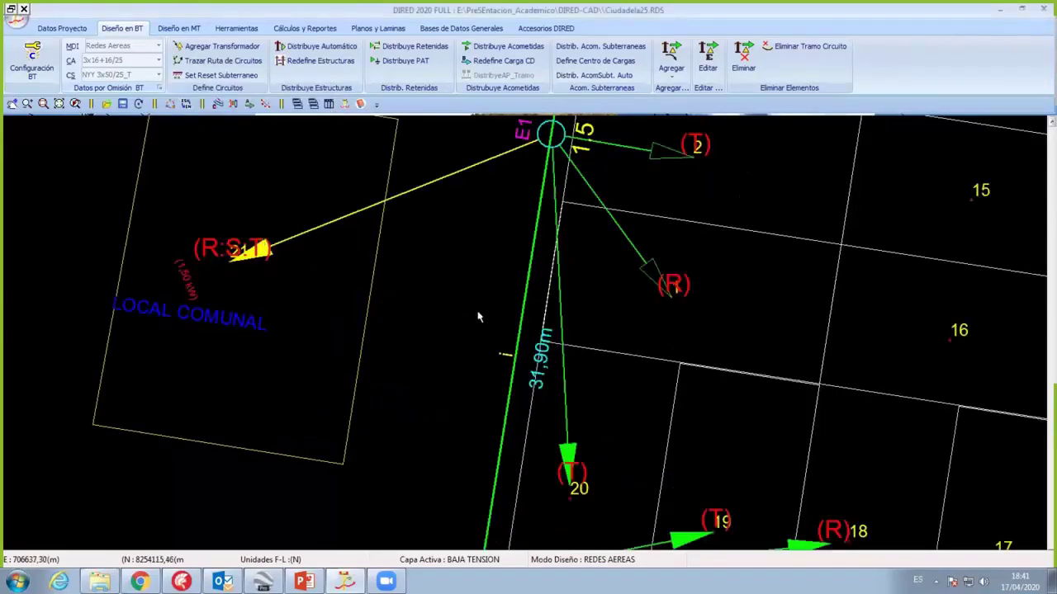
{"action": "scroll", "coordinate": [475, 356], "scroll_direction": "down", "scroll_amount": 2}
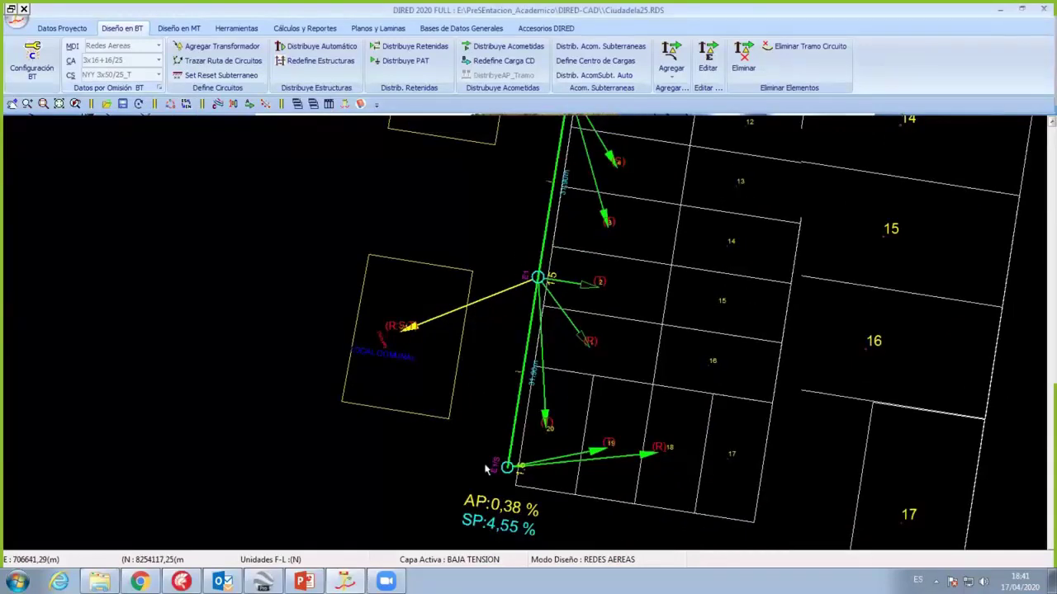
{"action": "scroll", "coordinate": [470, 469], "scroll_direction": "down", "scroll_amount": 2}
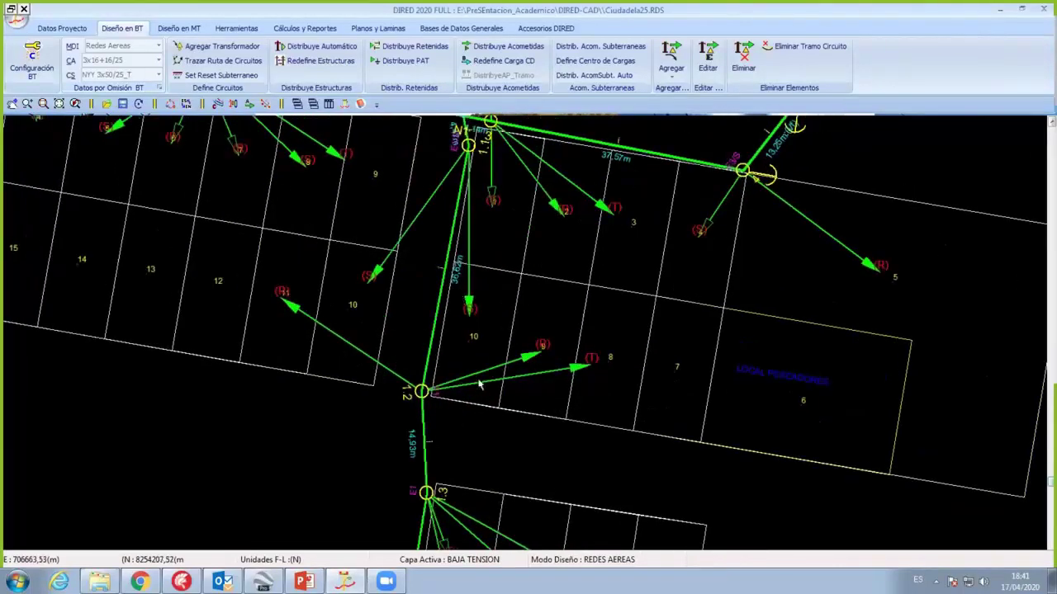
Step: Convert the service drop near pole 2 into a Carga Especial named Colegio and apply it
{"action": "scroll", "coordinate": [478, 384], "scroll_direction": "up", "scroll_amount": 1}
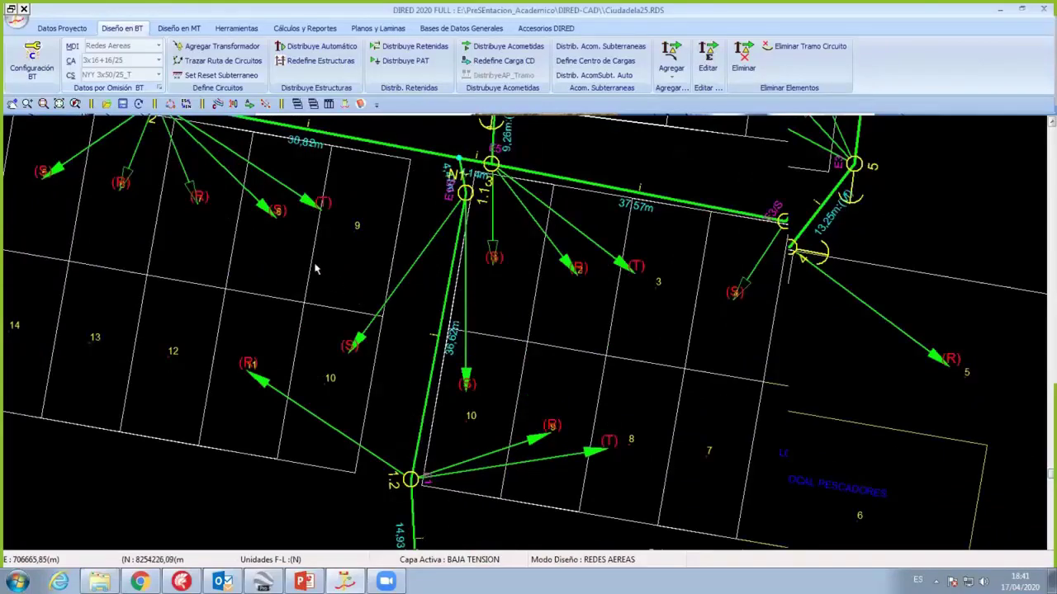
{"action": "scroll", "coordinate": [315, 267], "scroll_direction": "down", "scroll_amount": 1}
{"action": "scroll", "coordinate": [161, 144], "scroll_direction": "up", "scroll_amount": 1}
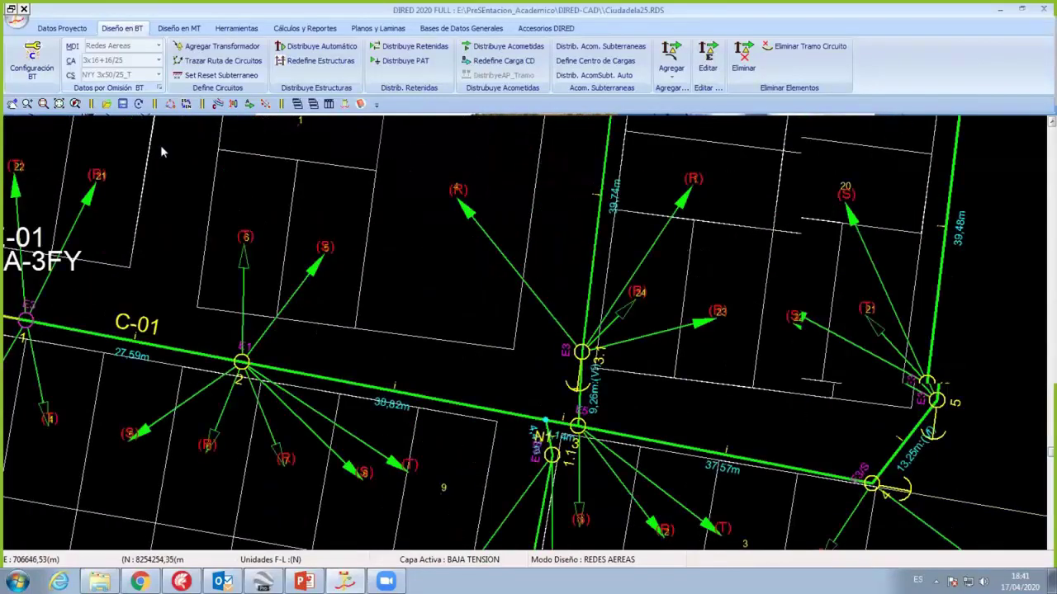
{"action": "left_click", "coordinate": [160, 145]}
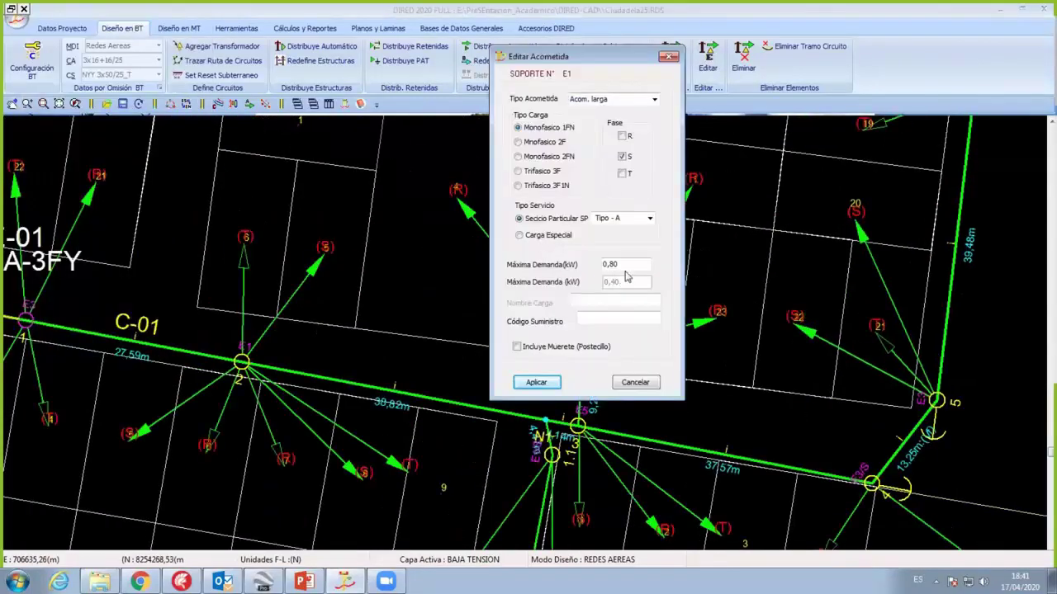
{"action": "left_click", "coordinate": [518, 235]}
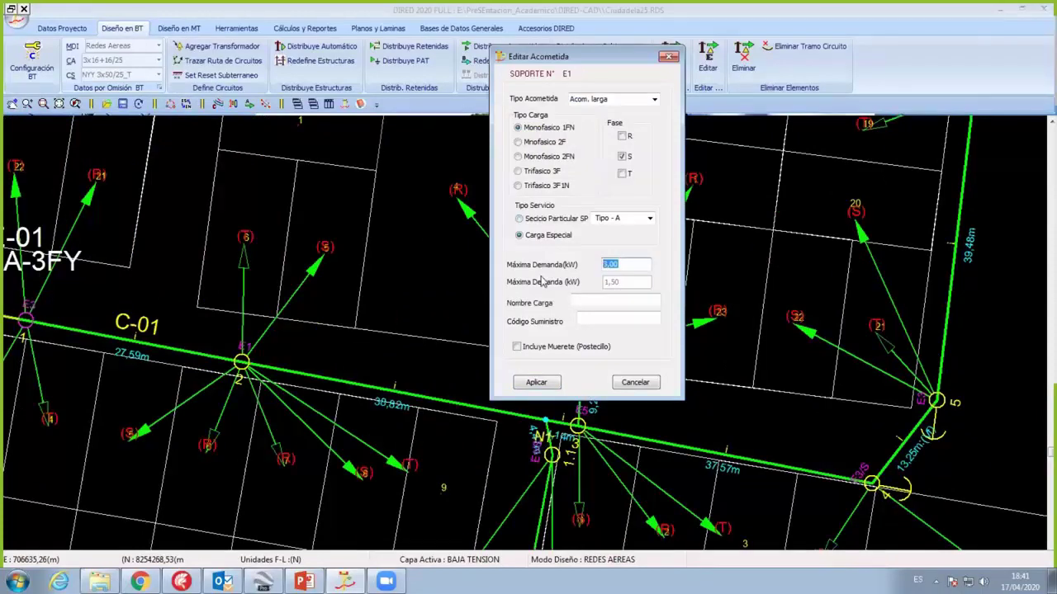
{"action": "left_click", "coordinate": [620, 304]}
{"action": "type", "text": "Colegio"}
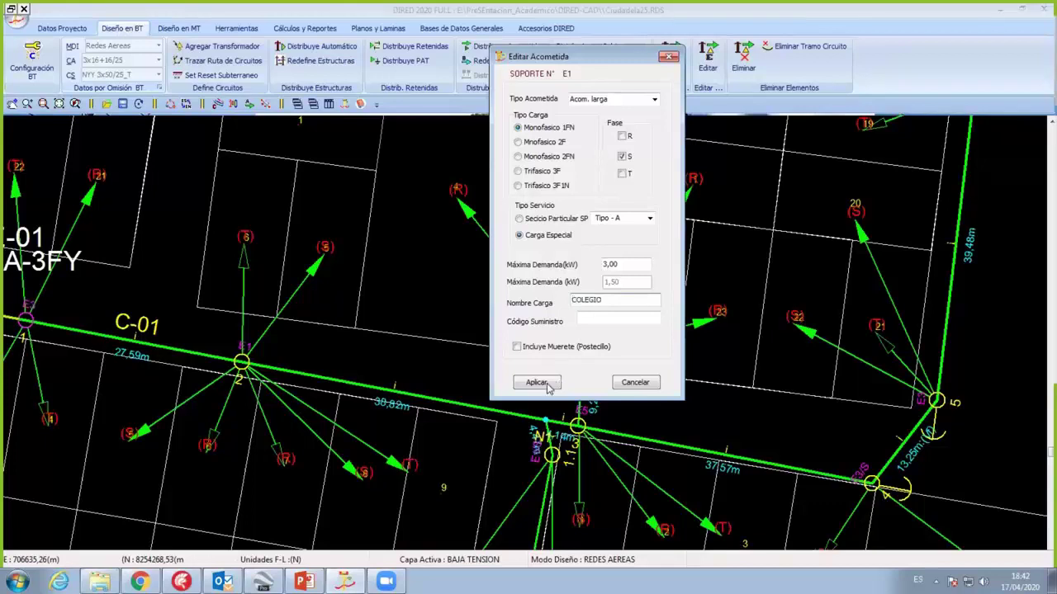
{"action": "left_click", "coordinate": [537, 383]}
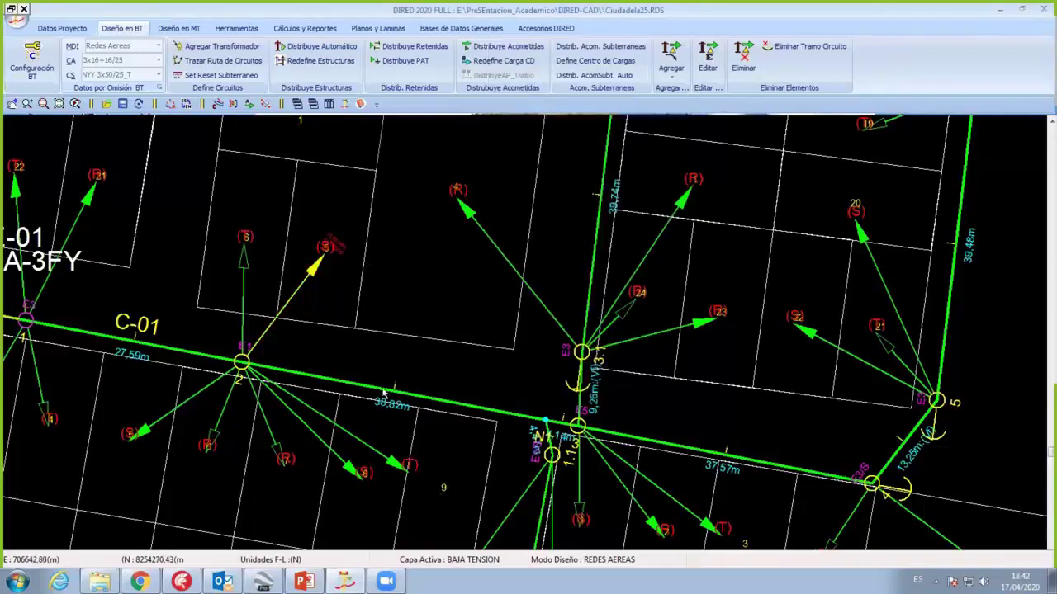
{"action": "scroll", "coordinate": [430, 359], "scroll_direction": "down", "scroll_amount": 2}
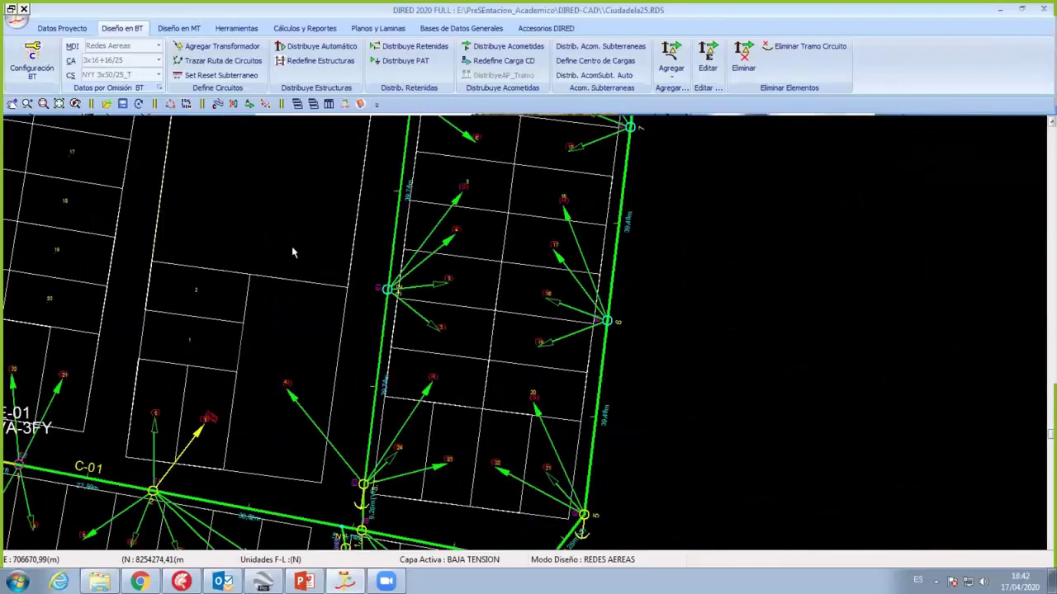
Step: Make another service drop a 3,00 kW special load named EDUCATIVO
{"action": "scroll", "coordinate": [293, 251], "scroll_direction": "up", "scroll_amount": 3}
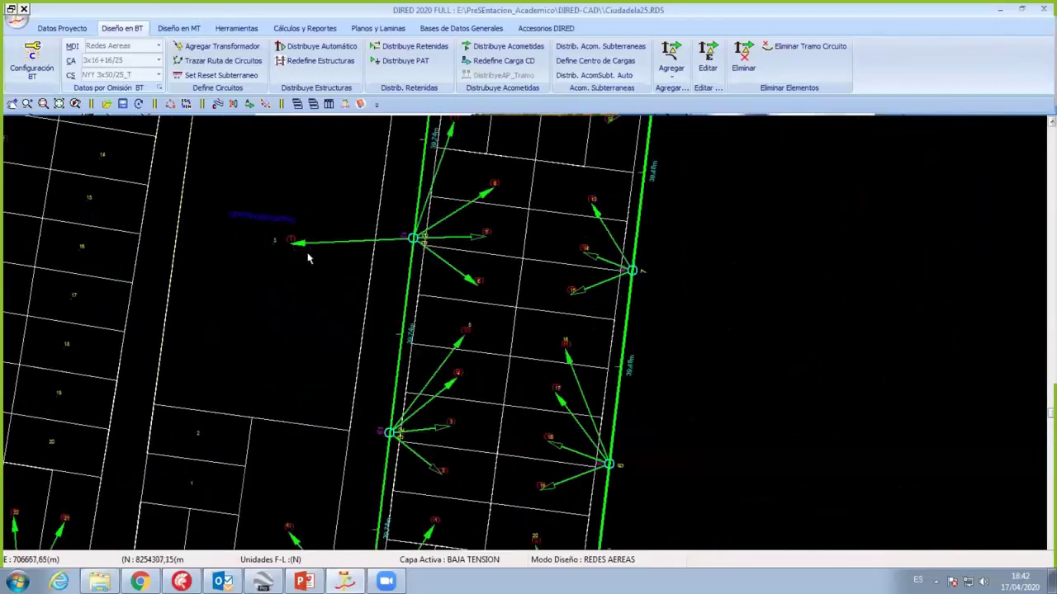
{"action": "left_click", "coordinate": [120, 272]}
{"action": "left_click", "coordinate": [47, 208]}
{"action": "type", "text": "C"}
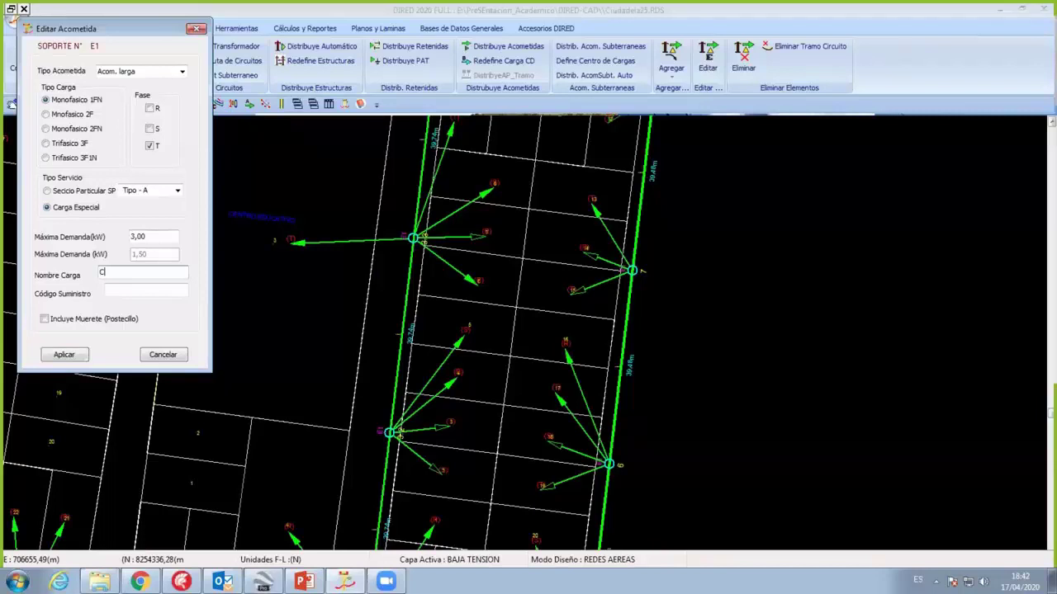
{"action": "type", "text": "EDUCATIVOP"}
{"action": "key", "text": "BackSpace"}
{"action": "key", "text": "Return"}
Step: Make the next service drop a 2,5 kW special load named HOTEL
{"action": "left_click", "coordinate": [372, 268]}
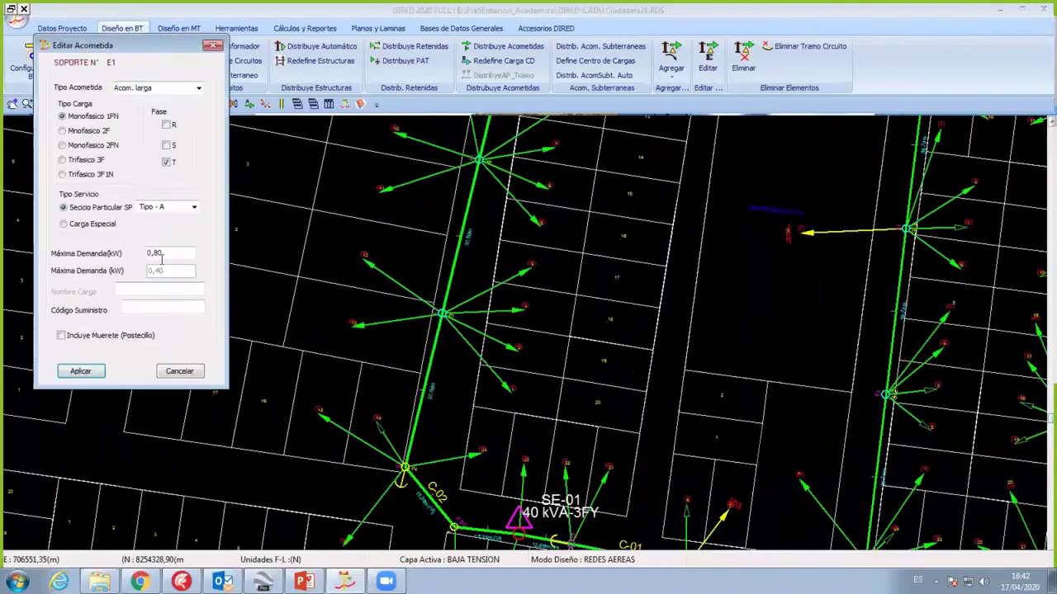
{"action": "key", "text": "Tab"}
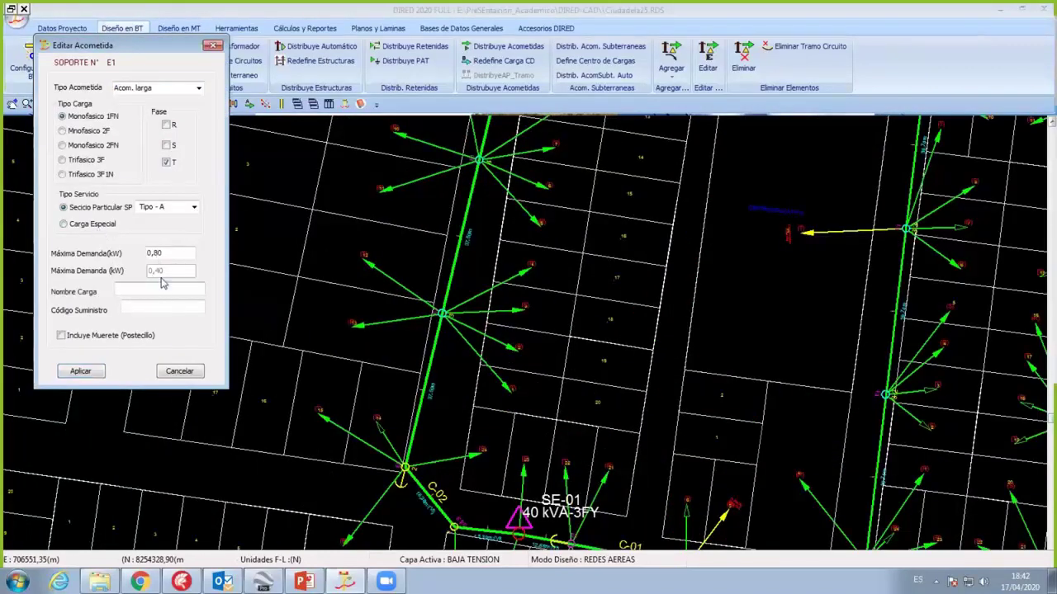
{"action": "key", "text": "shift+Tab"}
{"action": "type", "text": "2,"}
{"action": "type", "text": "5"}
{"action": "key", "text": "Tab"}
{"action": "type", "text": "HOET"}
{"action": "key", "text": "BackSpace"}
{"action": "key", "text": "BackSpace"}
{"action": "type", "text": "TEL"}
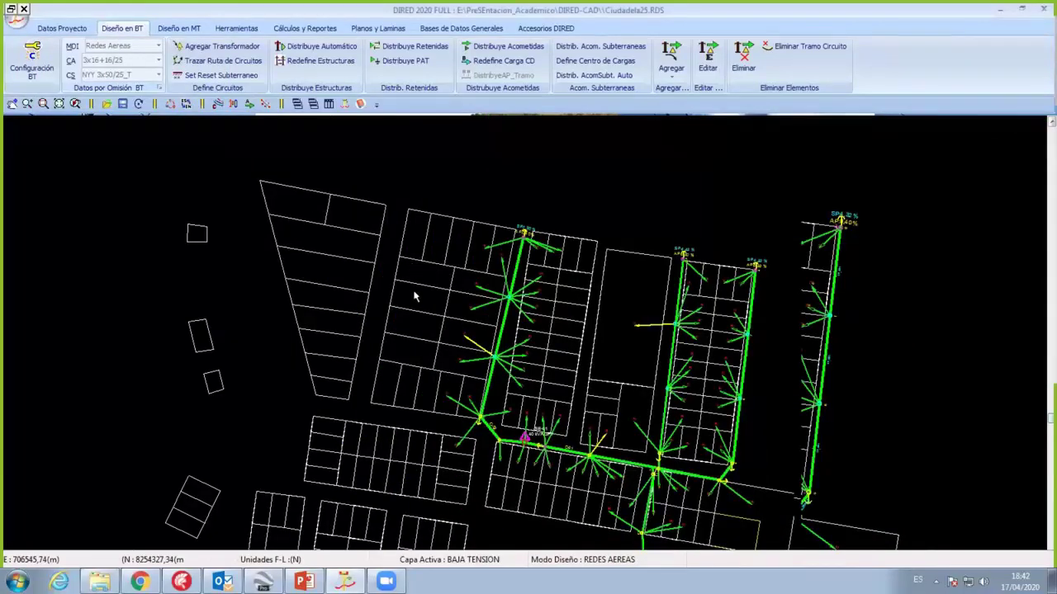
Step: Zoom around the network to review the AP/SP voltage-drop labels
{"action": "scroll", "coordinate": [433, 254], "scroll_direction": "down", "scroll_amount": 2}
{"action": "scroll", "coordinate": [299, 390], "scroll_direction": "up", "scroll_amount": 1}
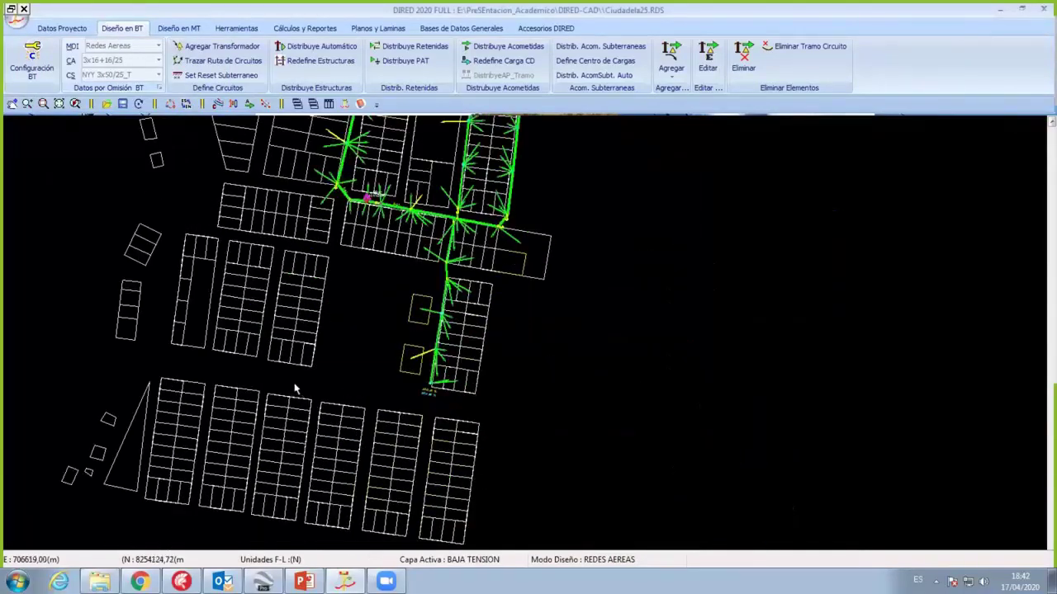
{"action": "scroll", "coordinate": [455, 268], "scroll_direction": "up", "scroll_amount": 2}
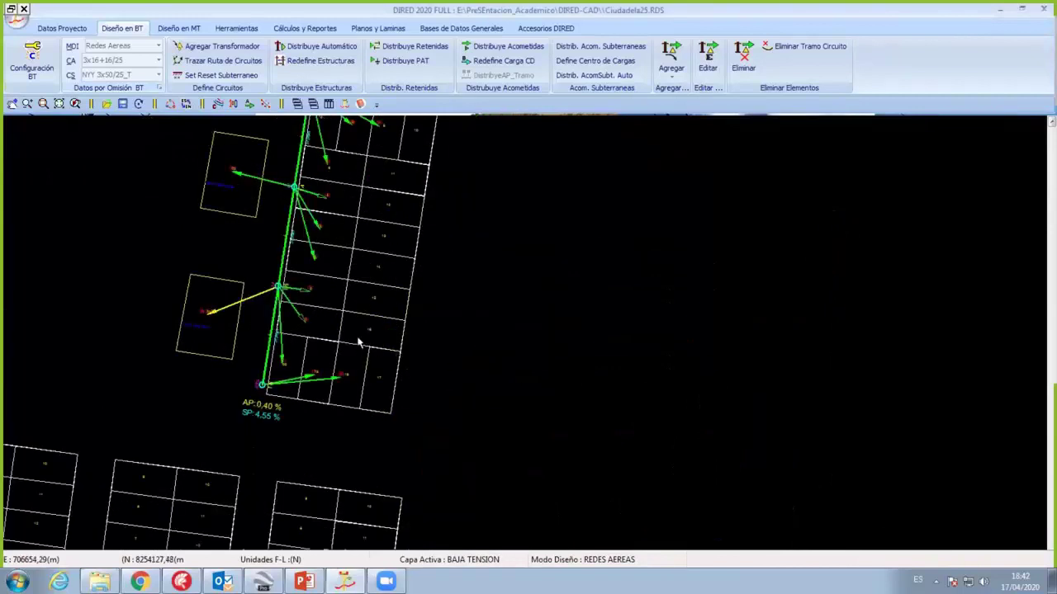
{"action": "scroll", "coordinate": [335, 340], "scroll_direction": "up", "scroll_amount": 1}
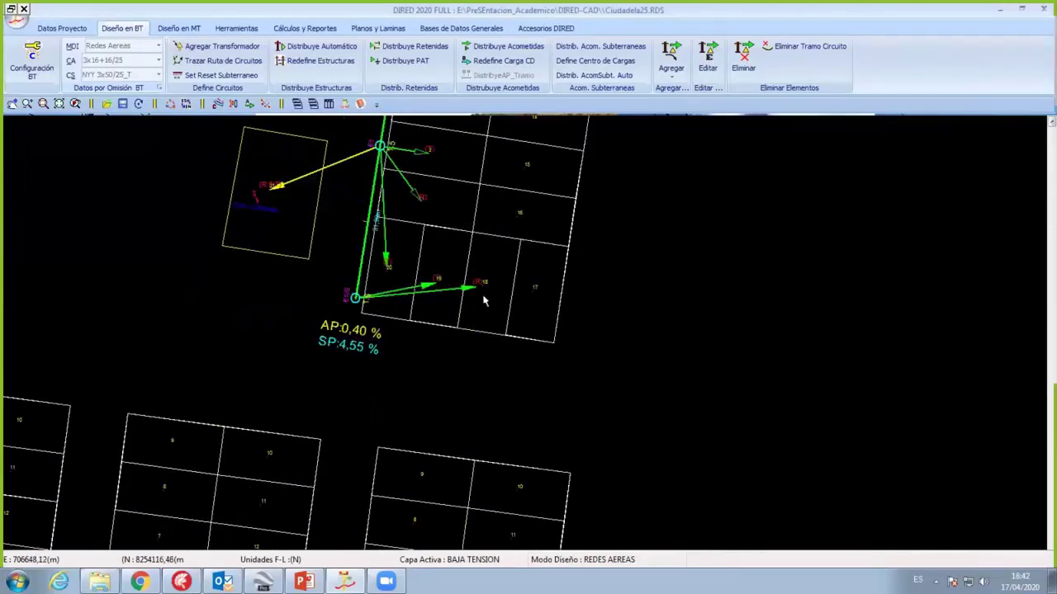
{"action": "scroll", "coordinate": [479, 279], "scroll_direction": "down", "scroll_amount": 3}
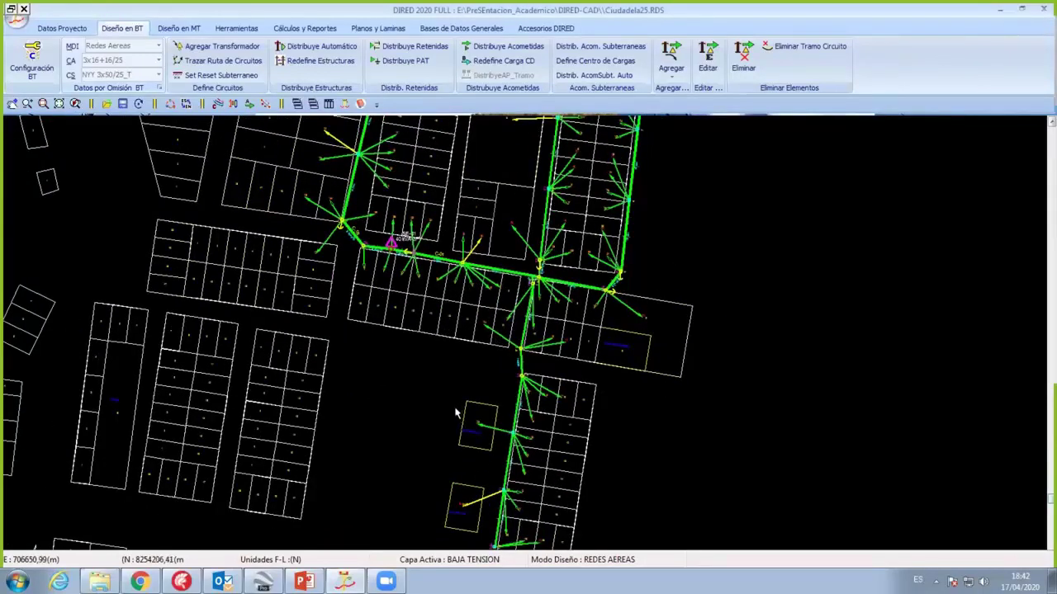
{"action": "scroll", "coordinate": [472, 334], "scroll_direction": "up", "scroll_amount": 2}
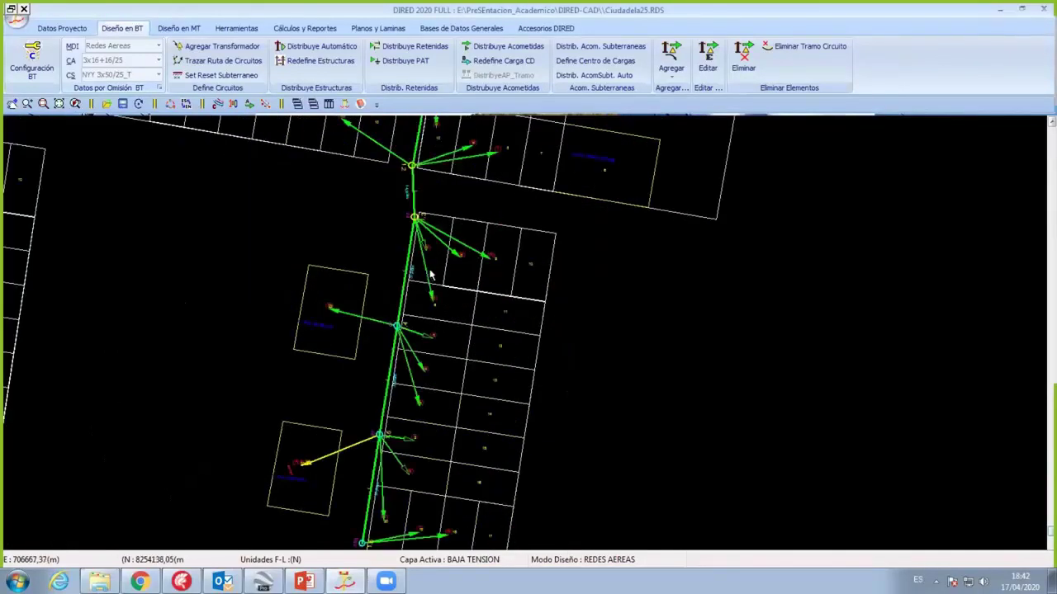
{"action": "scroll", "coordinate": [434, 312], "scroll_direction": "up", "scroll_amount": 2}
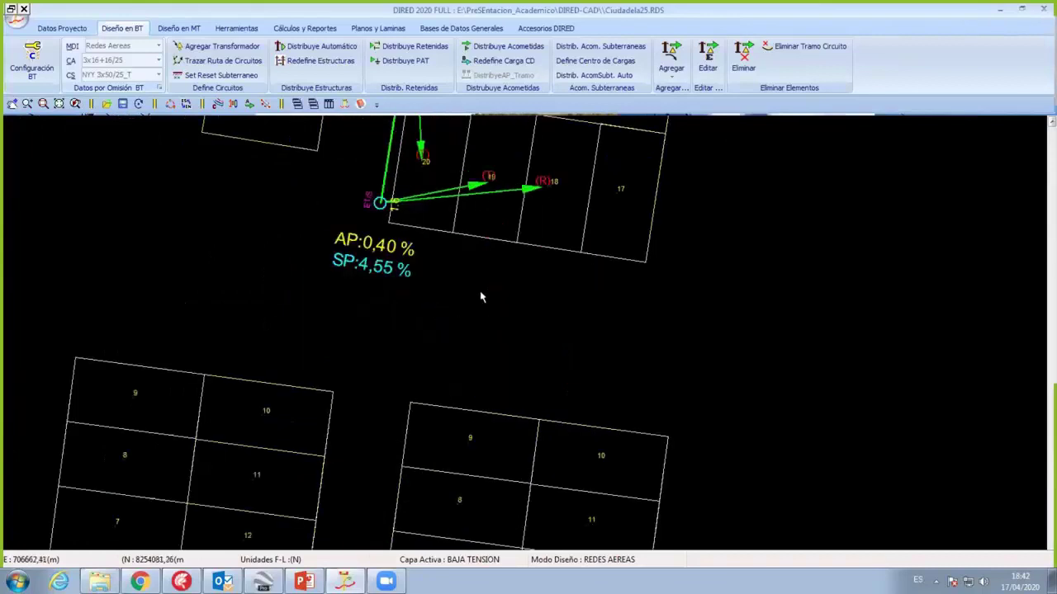
{"action": "scroll", "coordinate": [467, 245], "scroll_direction": "down", "scroll_amount": 2}
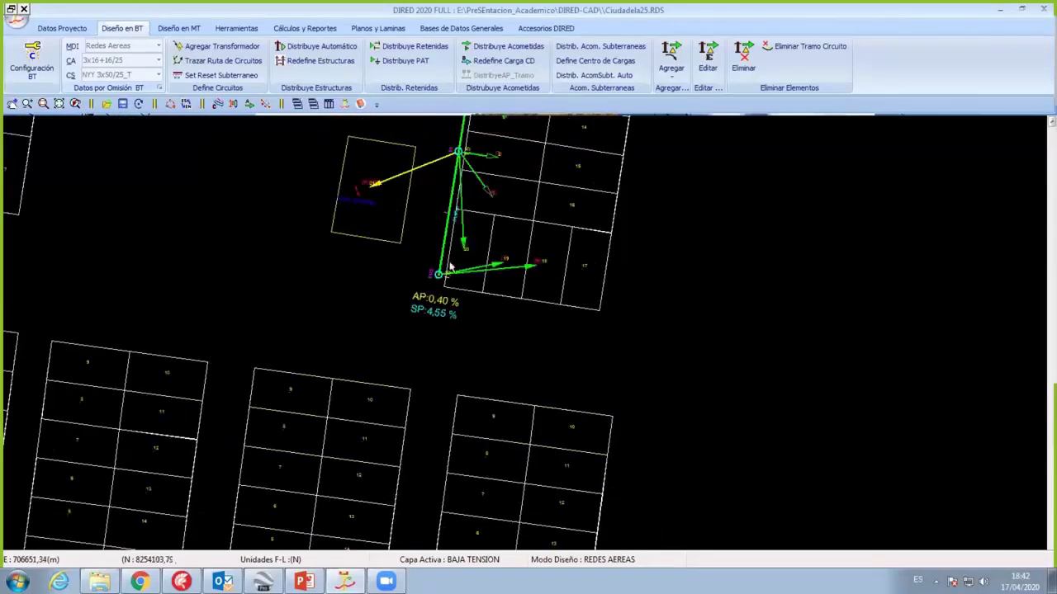
{"action": "scroll", "coordinate": [413, 338], "scroll_direction": "down", "scroll_amount": 3}
{"action": "scroll", "coordinate": [233, 153], "scroll_direction": "down", "scroll_amount": 2}
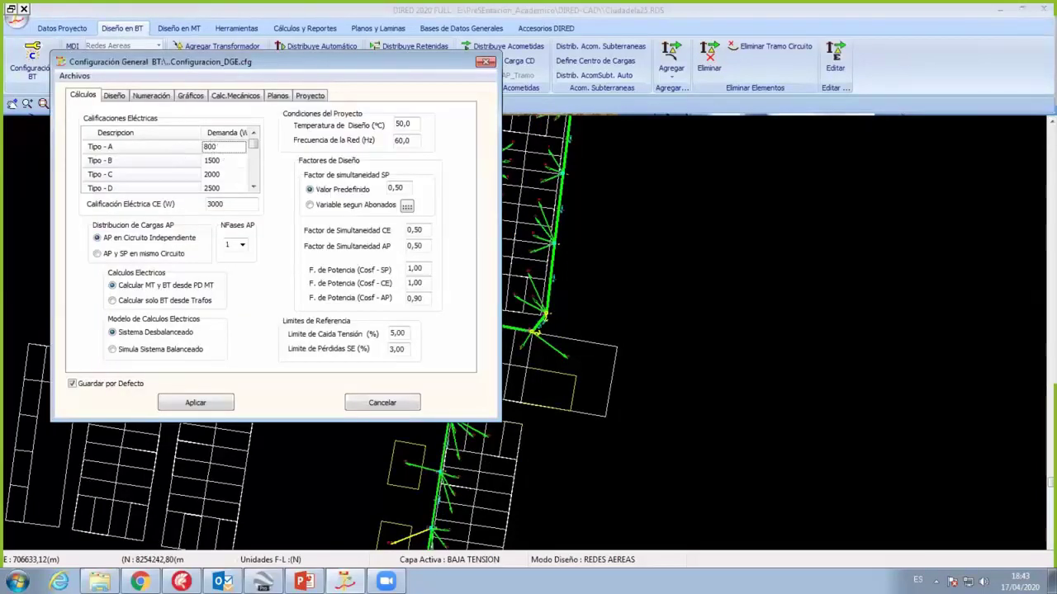
Step: Raise the Tipo A lot demand from 800 W to 1200 W and apply to recalculate the network
{"action": "double_click", "coordinate": [212, 146]}
{"action": "type", "text": "1200"}
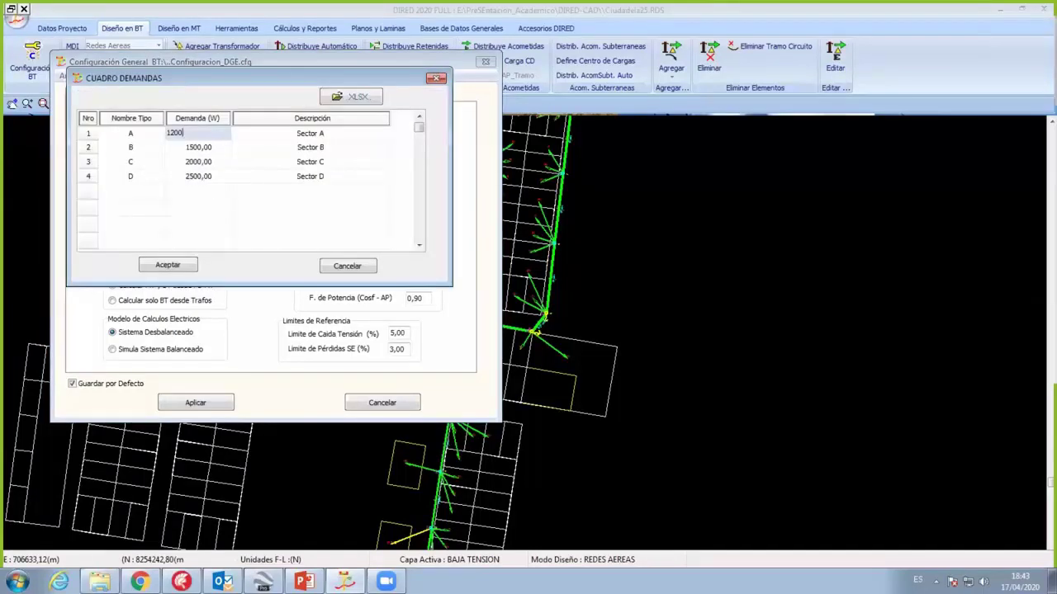
{"action": "left_click", "coordinate": [223, 132]}
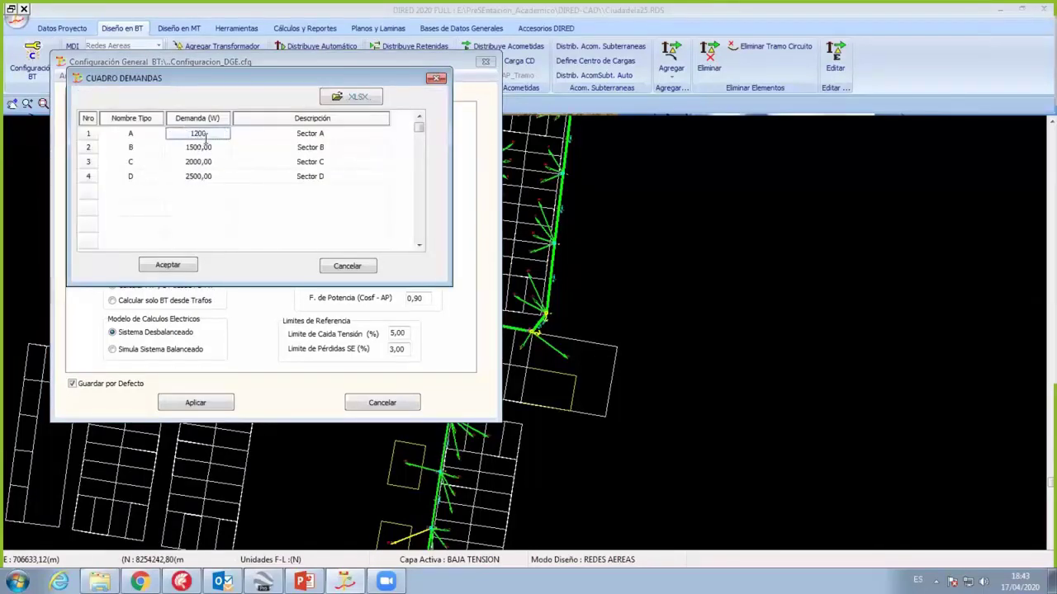
{"action": "left_click", "coordinate": [200, 402]}
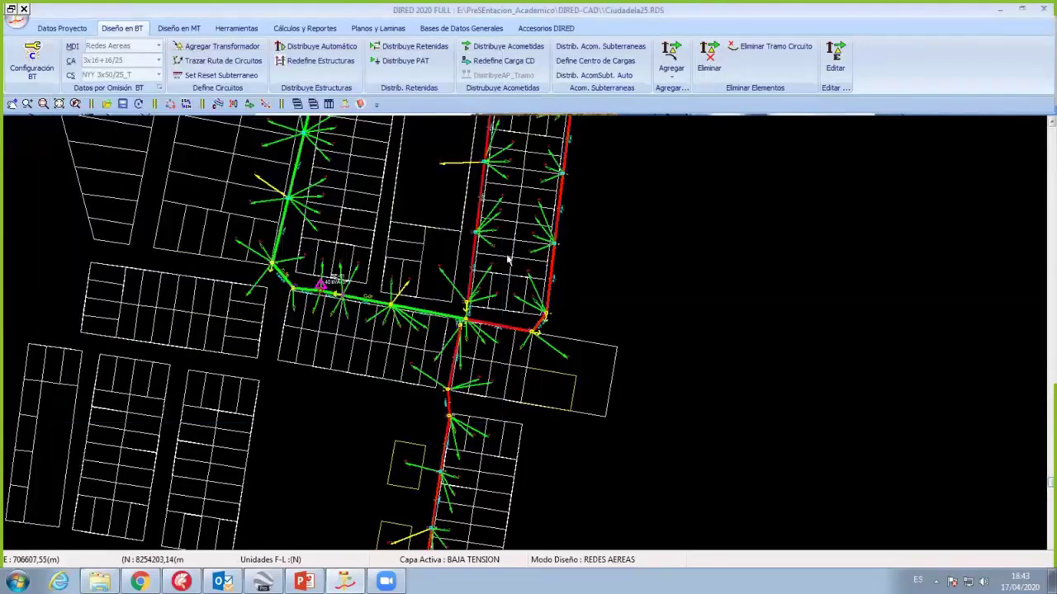
{"action": "scroll", "coordinate": [379, 236], "scroll_direction": "down", "scroll_amount": 1}
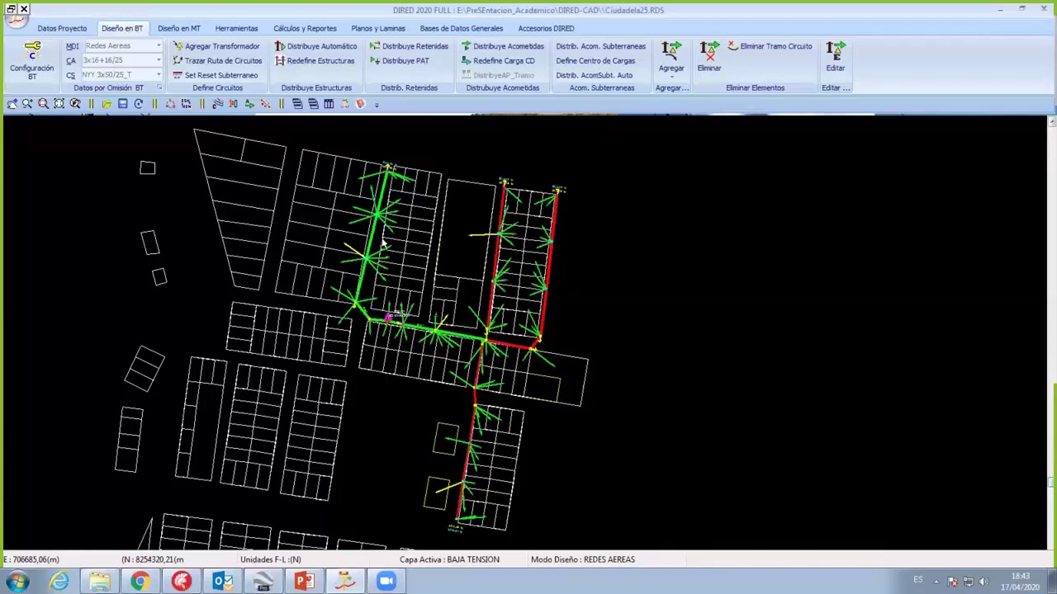
{"action": "scroll", "coordinate": [364, 286], "scroll_direction": "up", "scroll_amount": 1}
{"action": "scroll", "coordinate": [395, 238], "scroll_direction": "up", "scroll_amount": 1}
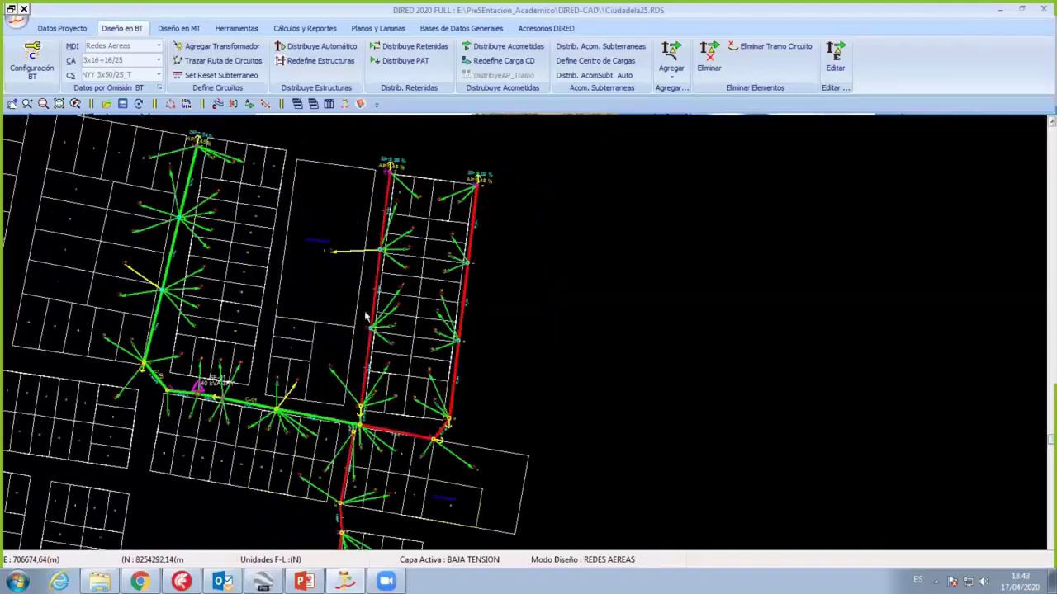
{"action": "scroll", "coordinate": [443, 319], "scroll_direction": "up", "scroll_amount": 2}
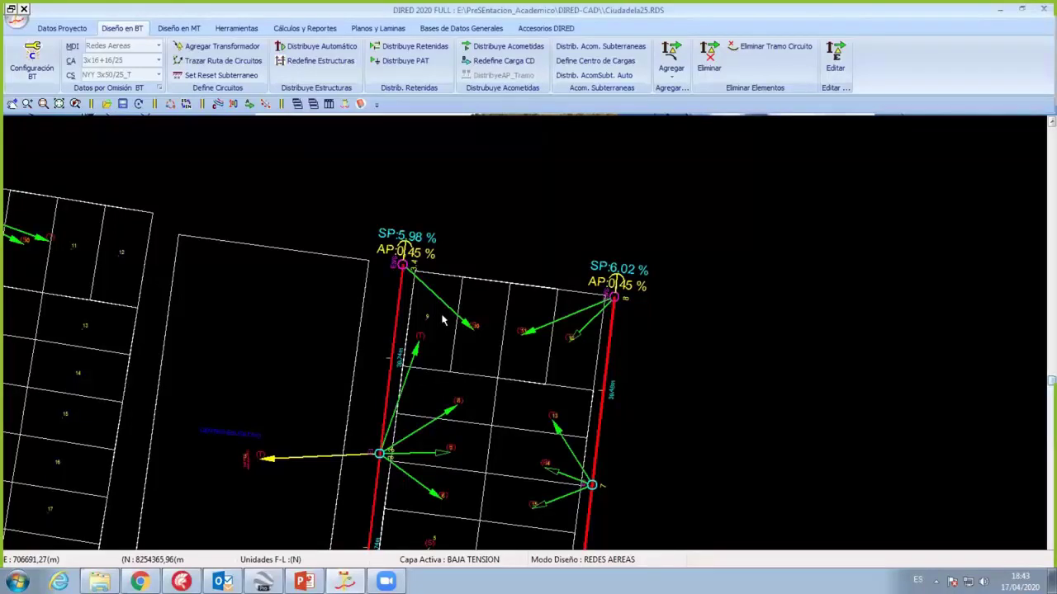
{"action": "scroll", "coordinate": [476, 379], "scroll_direction": "down", "scroll_amount": 1}
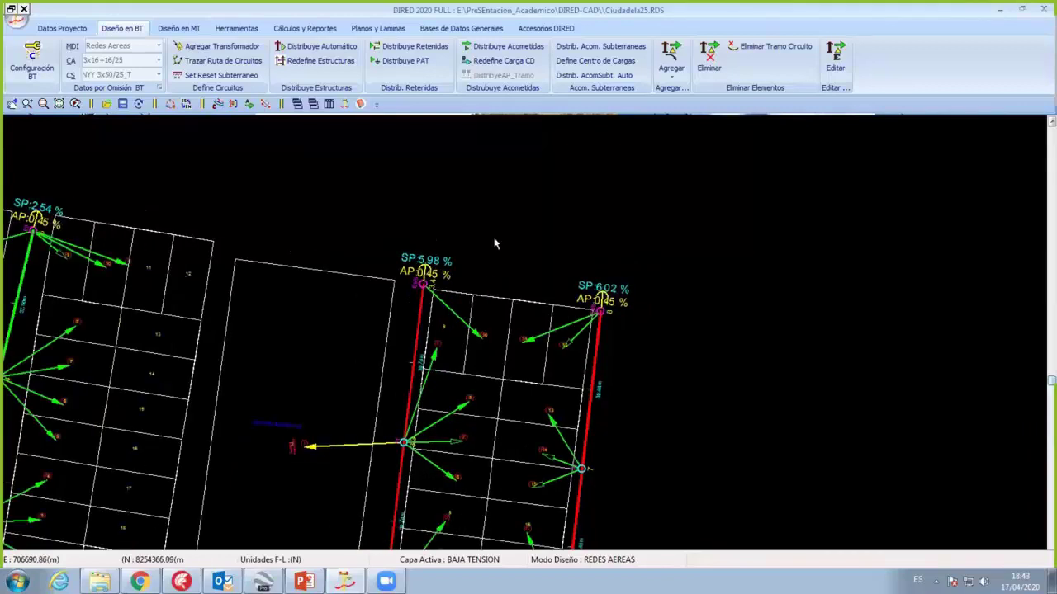
{"action": "scroll", "coordinate": [479, 277], "scroll_direction": "down", "scroll_amount": 2}
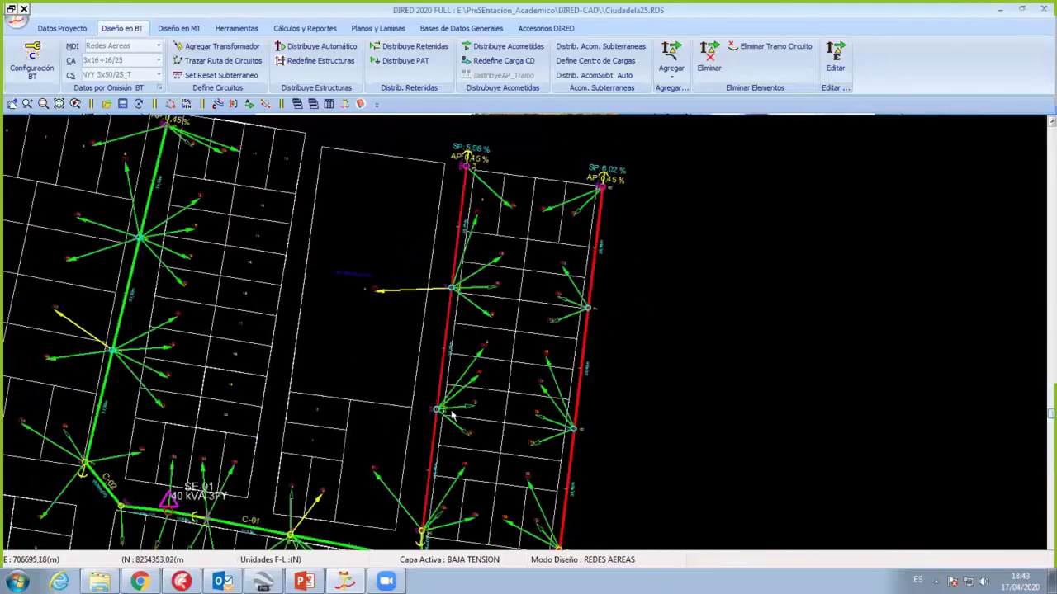
{"action": "middle_click_drag", "start_coordinate": [454, 416], "coordinate": [469, 353]}
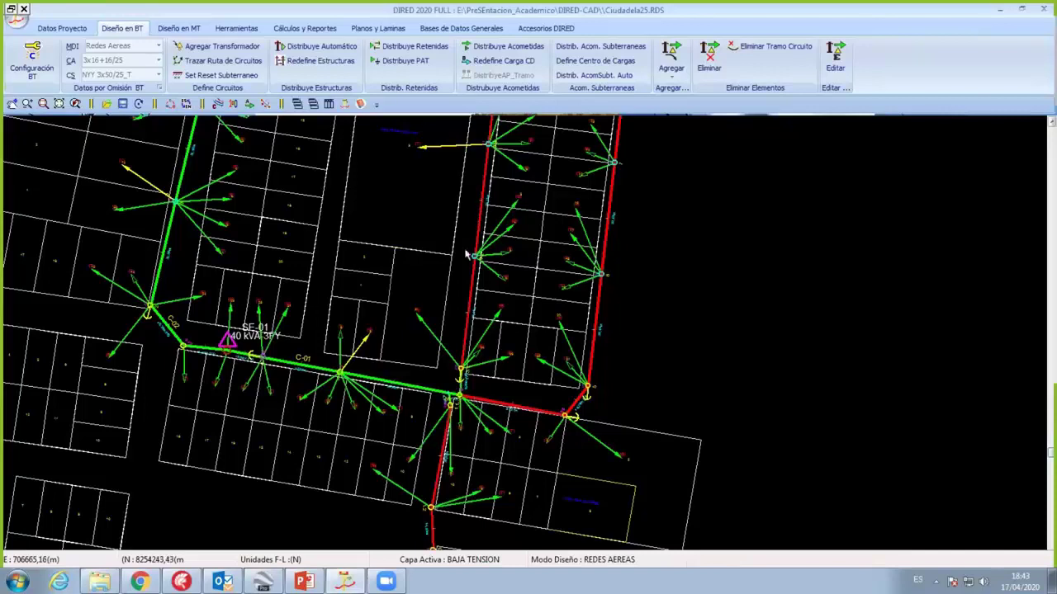
{"action": "scroll", "coordinate": [386, 417], "scroll_direction": "up", "scroll_amount": 1}
{"action": "scroll", "coordinate": [406, 390], "scroll_direction": "up", "scroll_amount": 2}
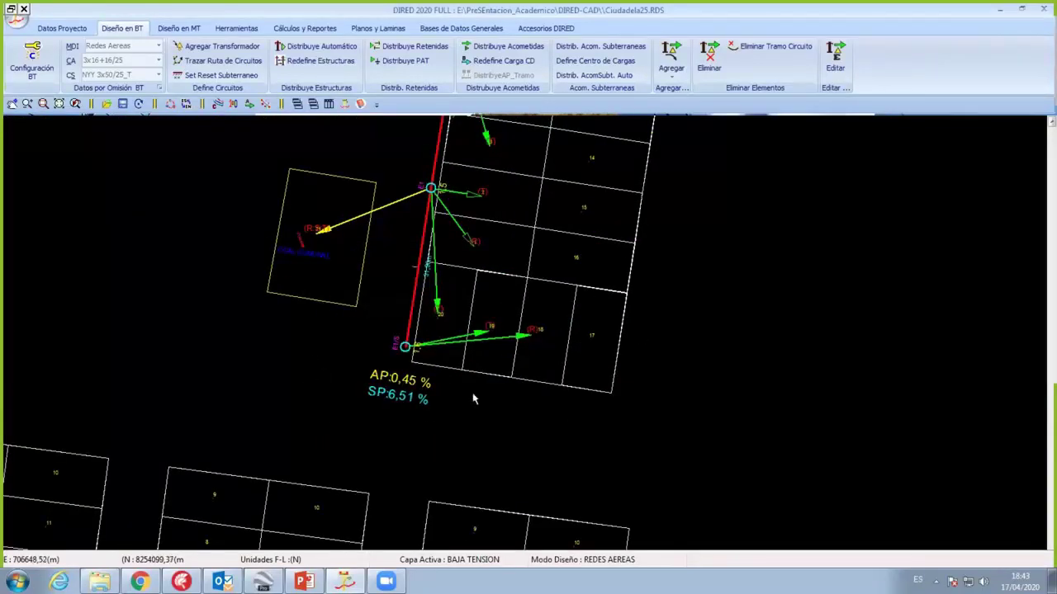
{"action": "scroll", "coordinate": [402, 404], "scroll_direction": "up", "scroll_amount": 1}
{"action": "scroll", "coordinate": [383, 363], "scroll_direction": "up", "scroll_amount": 1}
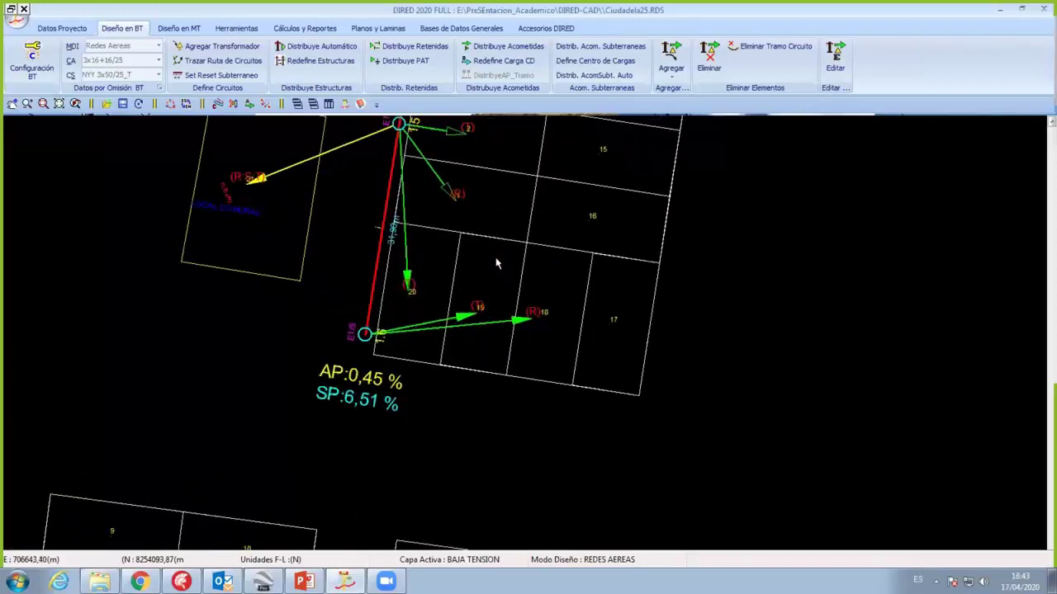
{"action": "scroll", "coordinate": [469, 347], "scroll_direction": "down", "scroll_amount": 3}
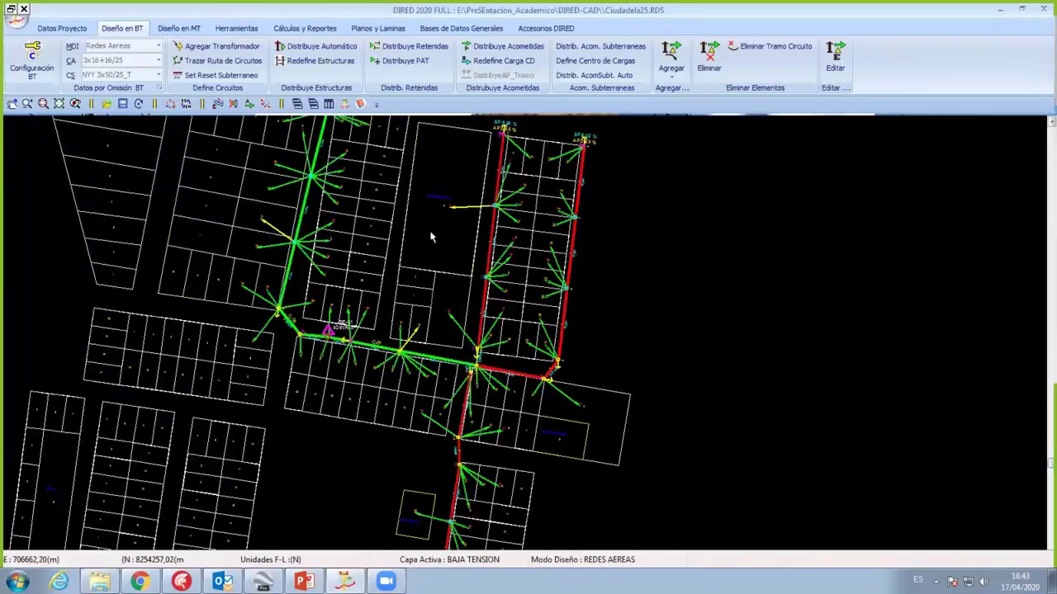
{"action": "scroll", "coordinate": [578, 263], "scroll_direction": "up", "scroll_amount": 2}
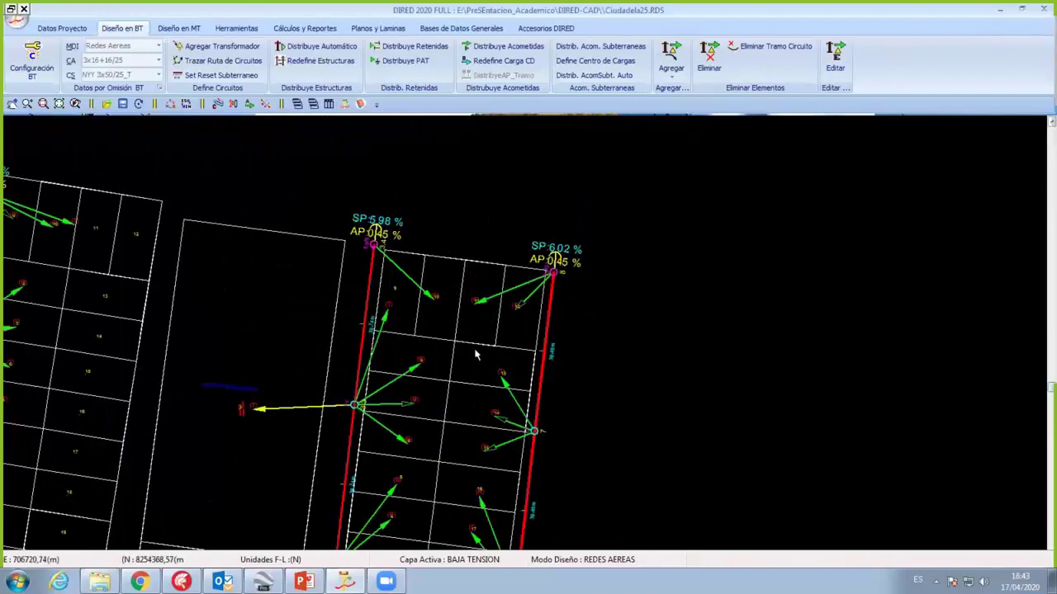
{"action": "scroll", "coordinate": [472, 381], "scroll_direction": "down", "scroll_amount": 1}
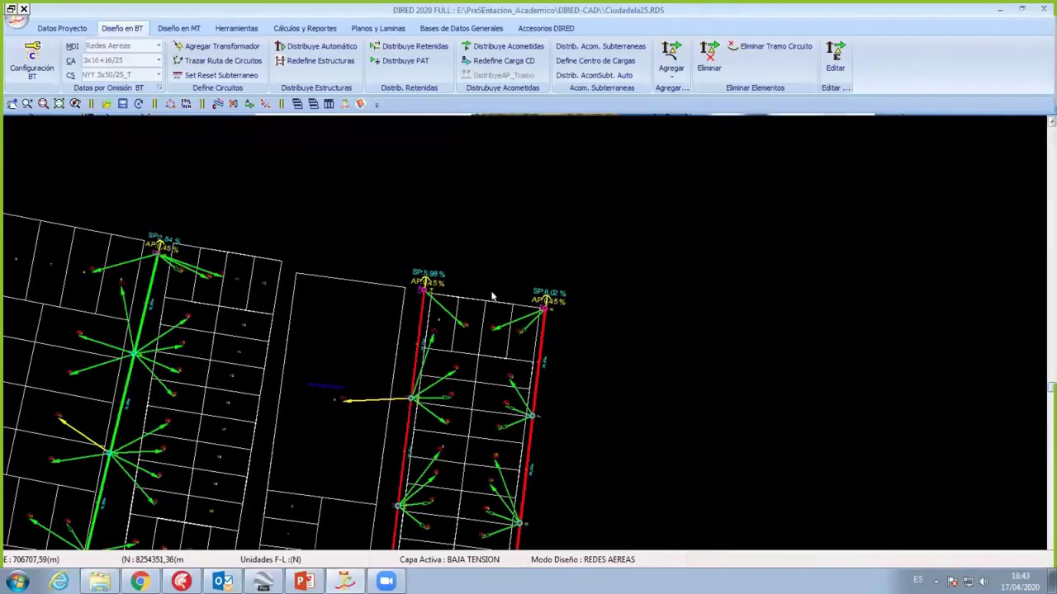
{"action": "scroll", "coordinate": [488, 298], "scroll_direction": "down", "scroll_amount": 1}
{"action": "scroll", "coordinate": [479, 289], "scroll_direction": "down", "scroll_amount": 1}
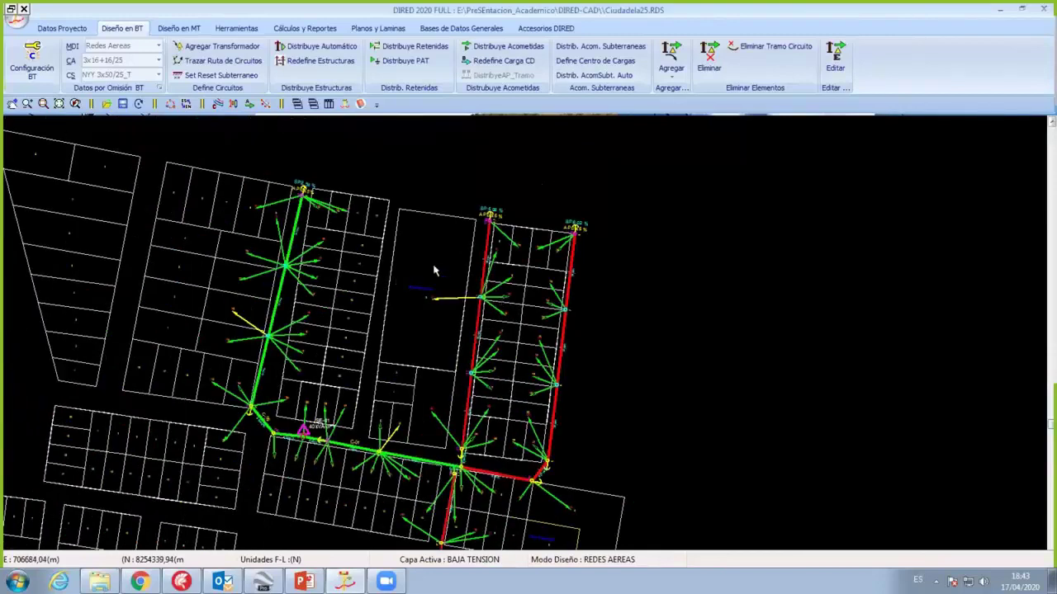
{"action": "middle_click_drag", "start_coordinate": [404, 165], "coordinate": [309, 152]}
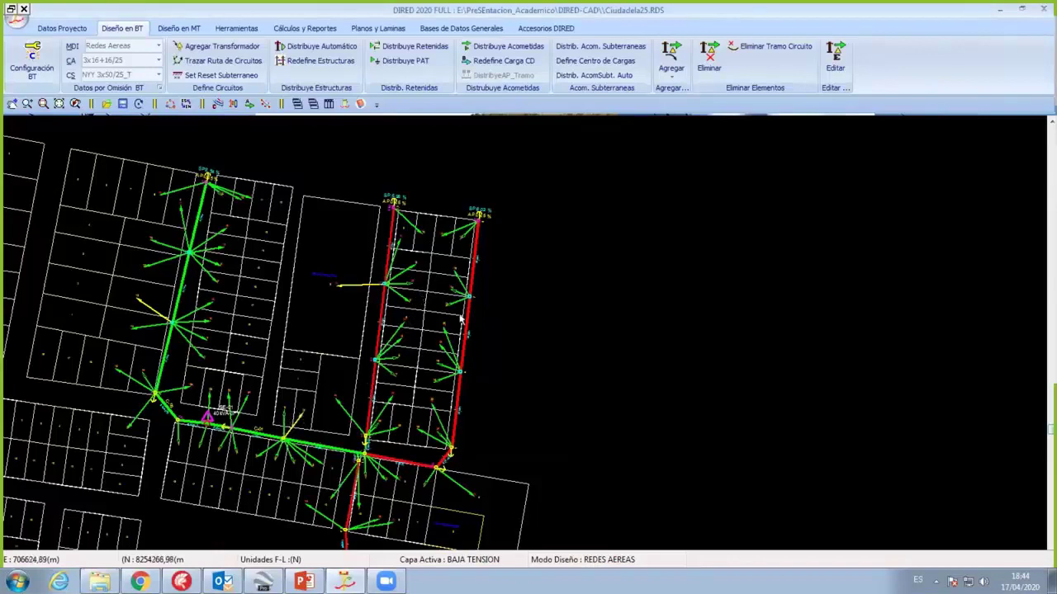
{"action": "scroll", "coordinate": [340, 303], "scroll_direction": "up", "scroll_amount": 2}
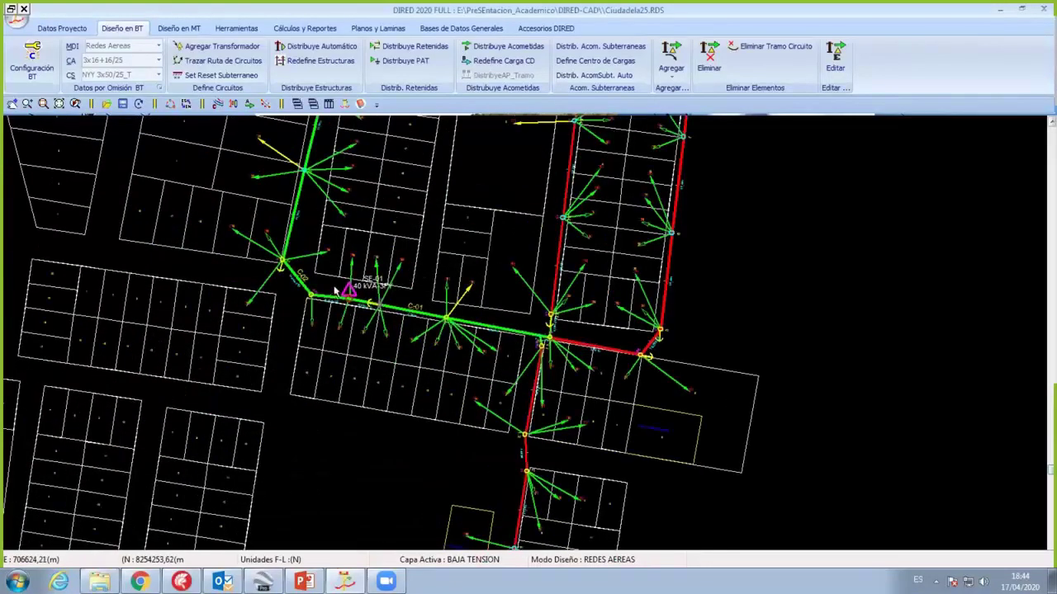
{"action": "scroll", "coordinate": [335, 299], "scroll_direction": "up", "scroll_amount": 2}
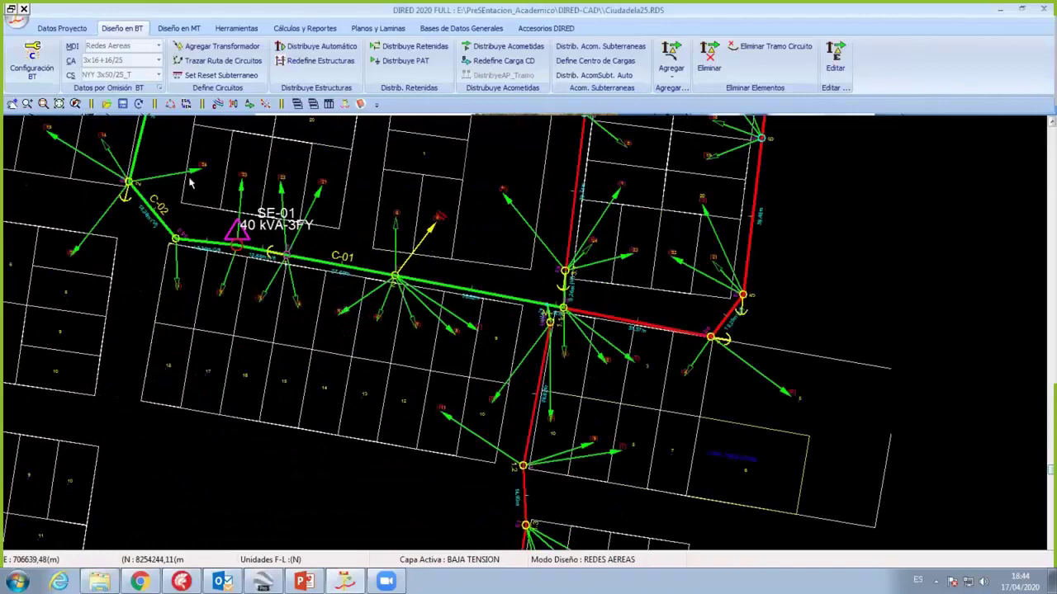
{"action": "scroll", "coordinate": [190, 183], "scroll_direction": "up", "scroll_amount": 2}
{"action": "scroll", "coordinate": [304, 293], "scroll_direction": "up", "scroll_amount": 2}
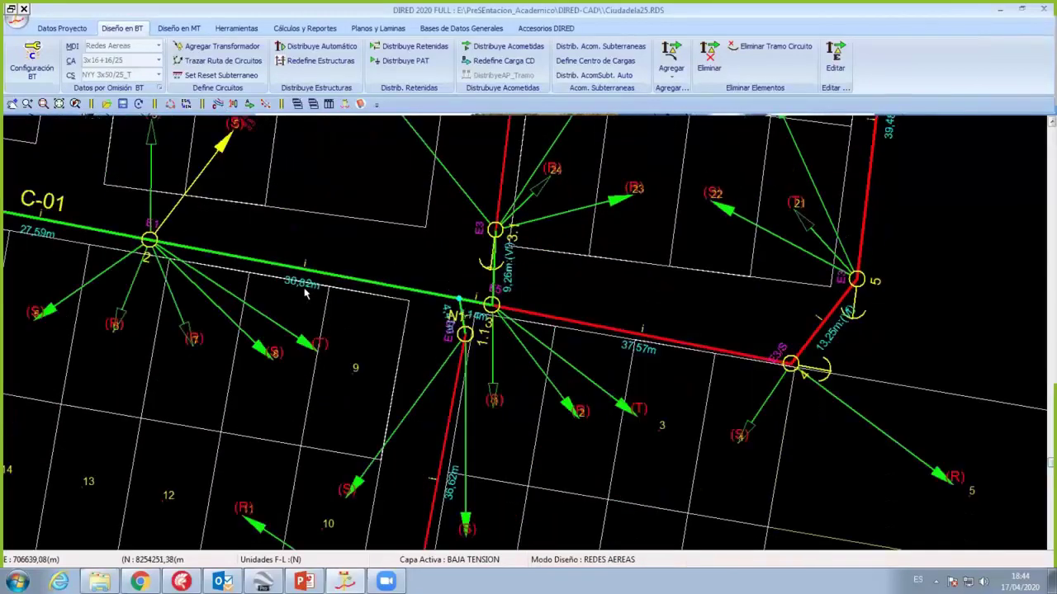
Step: Enlarge the Nombre Conductores labels to text size 2 in Configuración General BT
{"action": "left_click", "coordinate": [214, 104]}
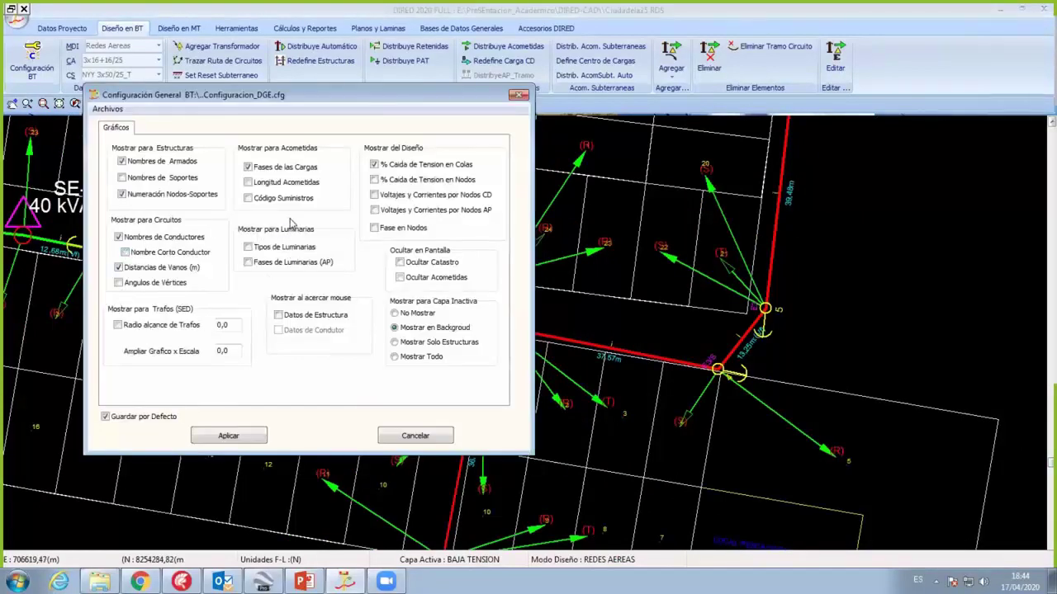
{"action": "key", "text": "Return"}
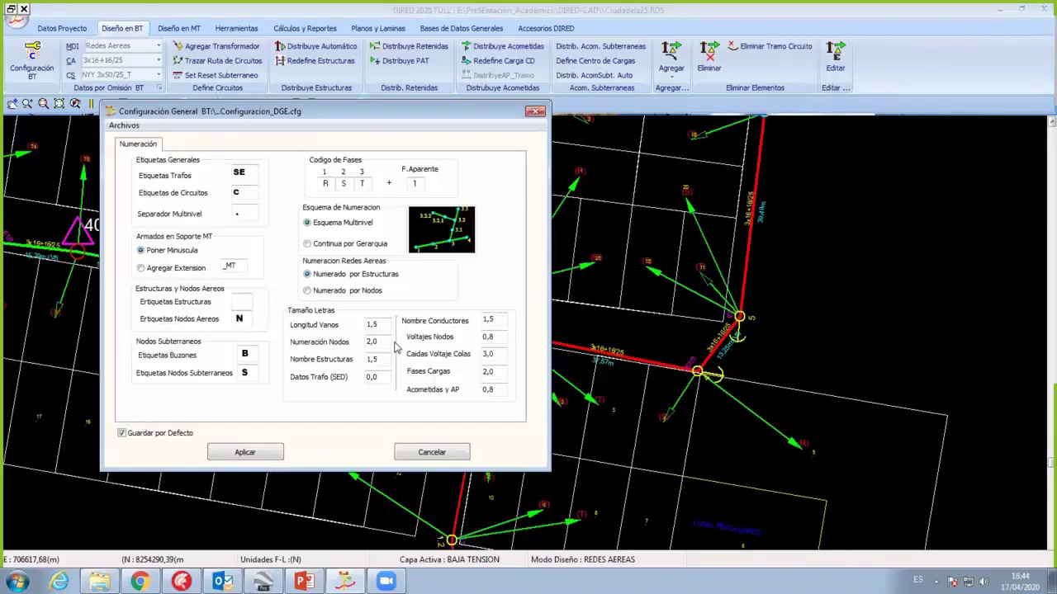
{"action": "double_click", "coordinate": [487, 319]}
{"action": "type", "text": "2"}
{"action": "key", "text": "Return"}
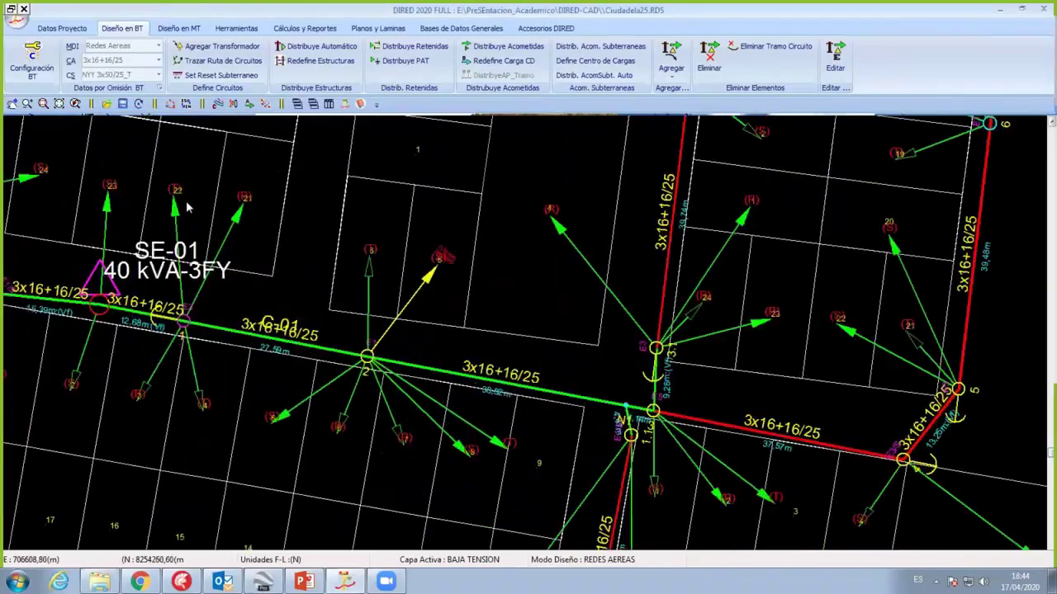
Step: Change the C-01 span's conductor to 3x35+16/25
{"action": "left_click", "coordinate": [281, 245]}
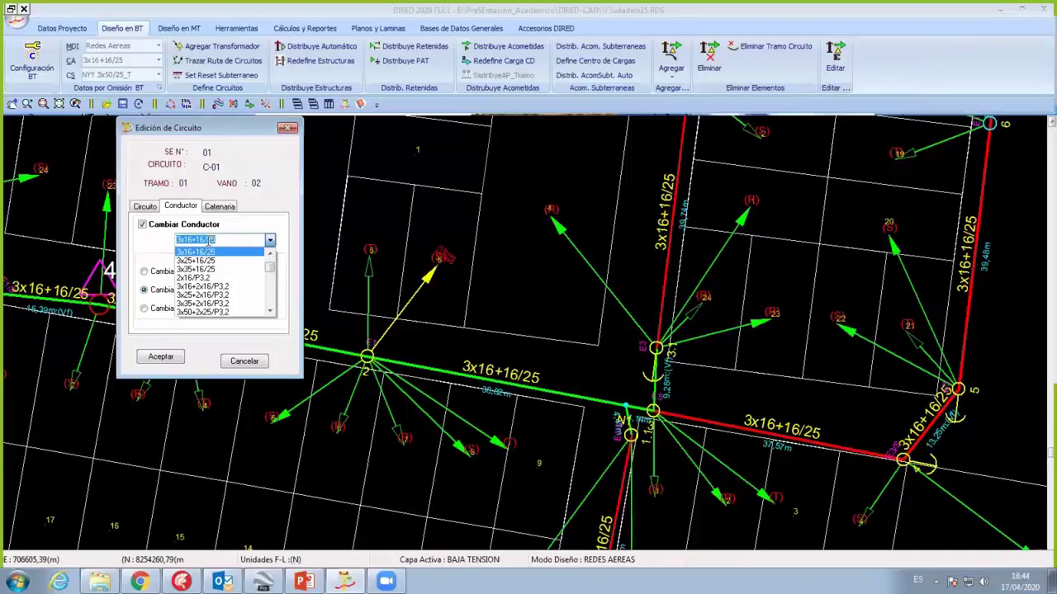
{"action": "left_click", "coordinate": [198, 269]}
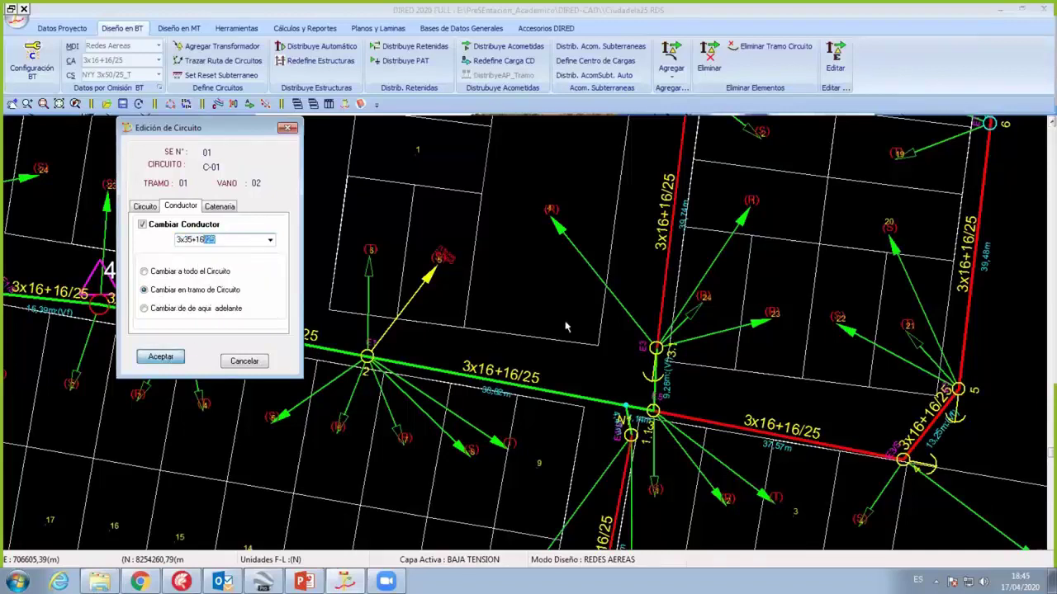
{"action": "key", "text": "Return"}
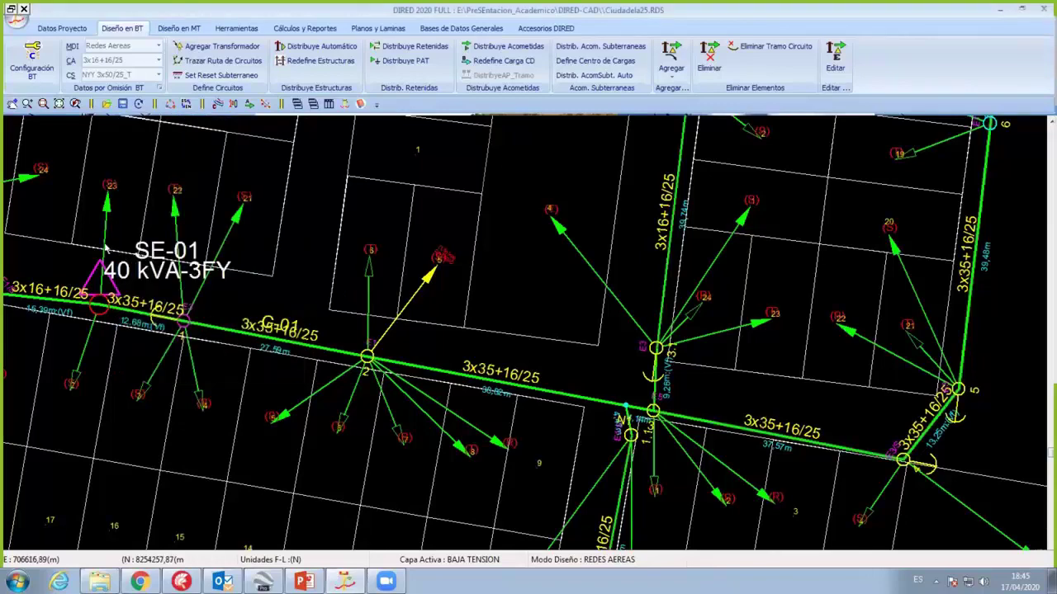
Step: Pan around the network to check the updated end drops: SP 3,57 %, 2,92 %, 3,89 %, AP 0,44 %
{"action": "scroll", "coordinate": [99, 245], "scroll_direction": "down", "scroll_amount": 2}
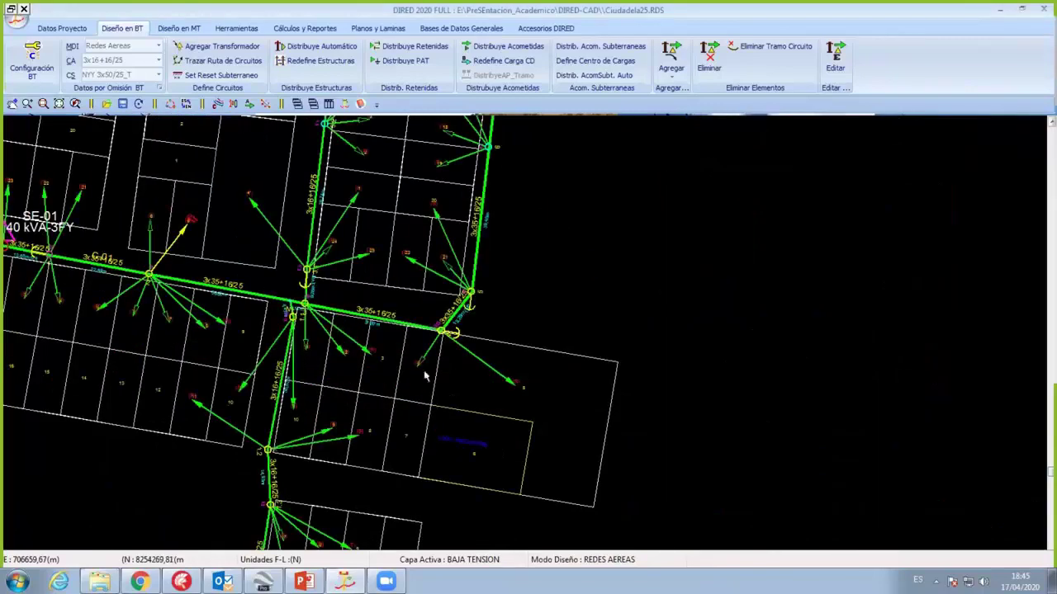
{"action": "scroll", "coordinate": [422, 229], "scroll_direction": "up", "scroll_amount": 2}
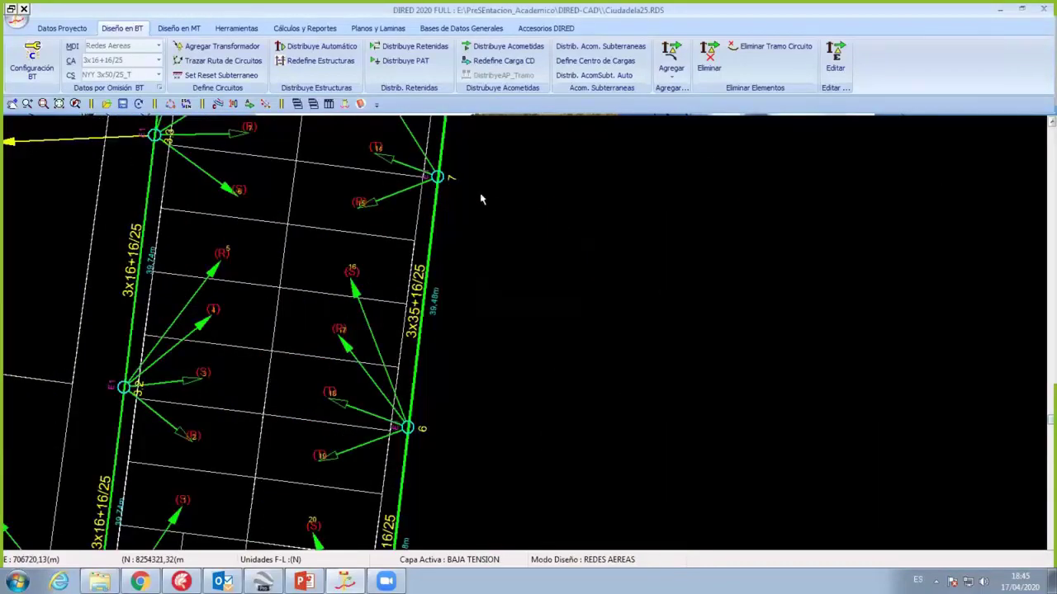
{"action": "scroll", "coordinate": [460, 253], "scroll_direction": "down", "scroll_amount": 2}
{"action": "scroll", "coordinate": [475, 258], "scroll_direction": "up", "scroll_amount": 1}
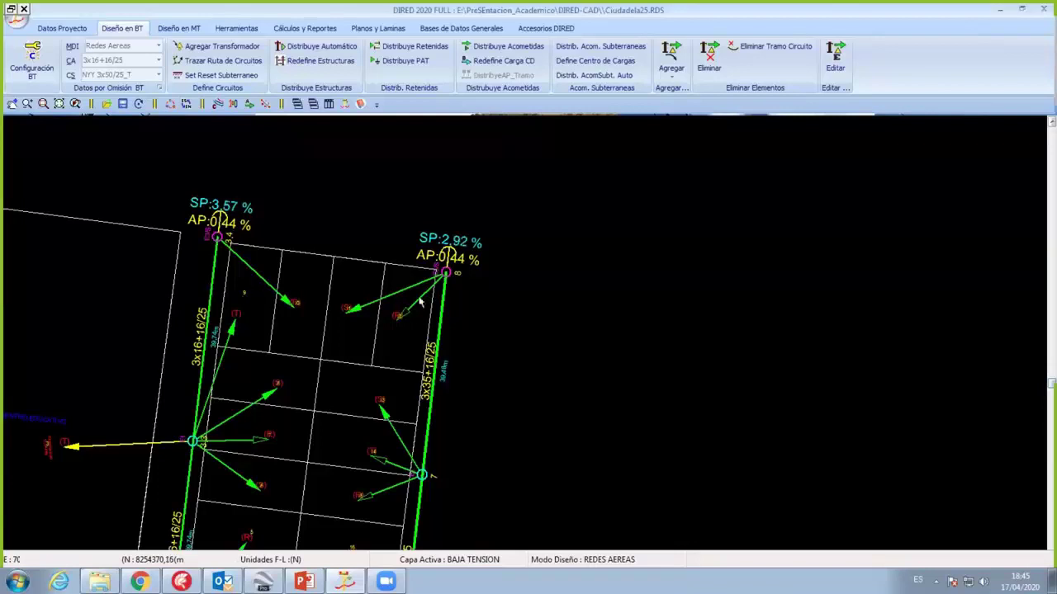
{"action": "middle_click_drag", "start_coordinate": [242, 219], "coordinate": [414, 234]}
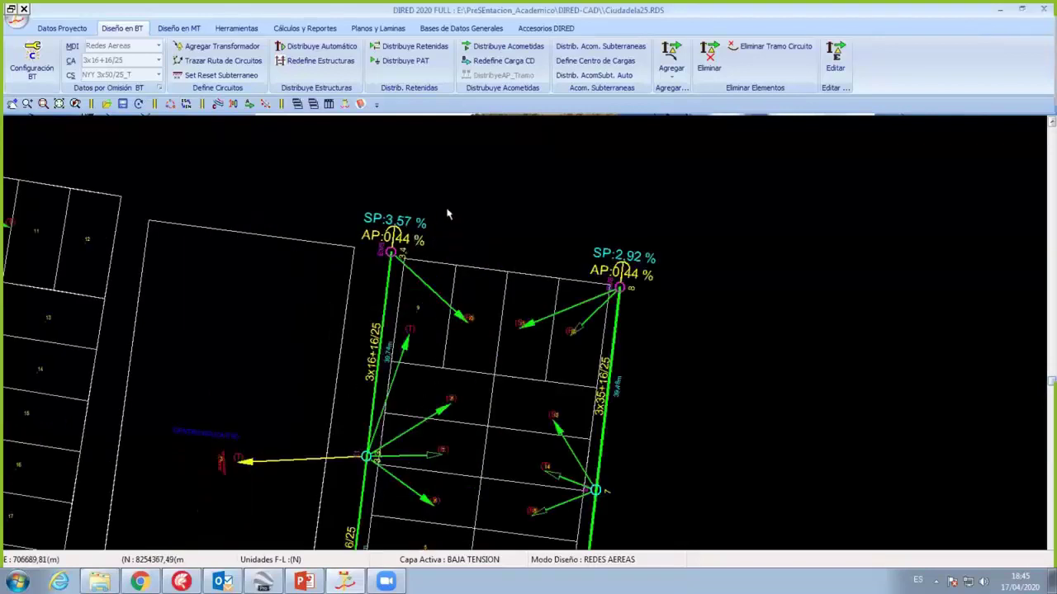
{"action": "middle_click_drag", "start_coordinate": [337, 408], "coordinate": [471, 223]}
{"action": "middle_click_drag", "start_coordinate": [453, 351], "coordinate": [471, 182]}
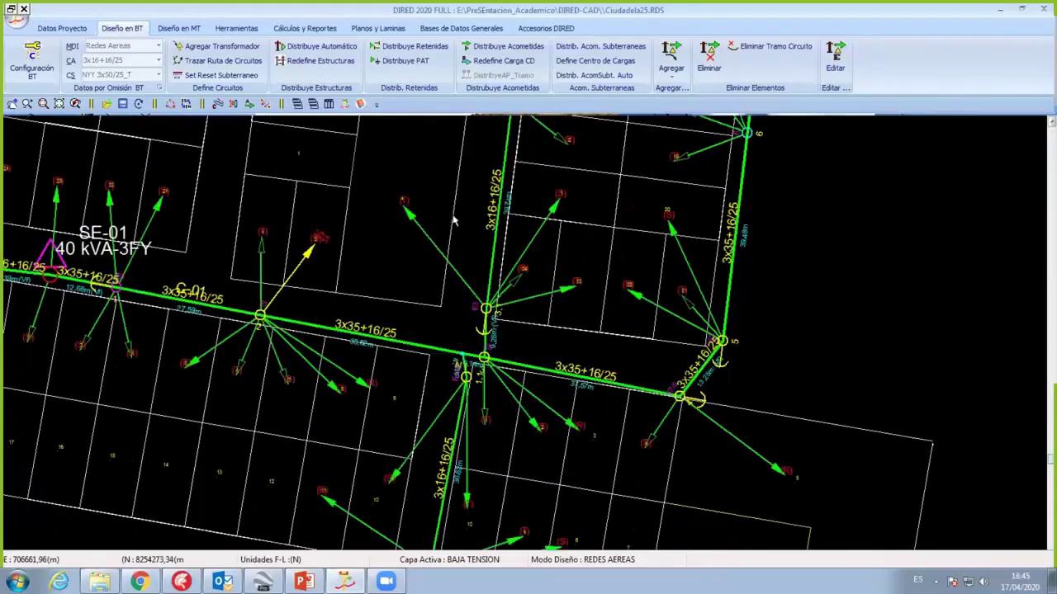
{"action": "scroll", "coordinate": [428, 501], "scroll_direction": "down", "scroll_amount": 2}
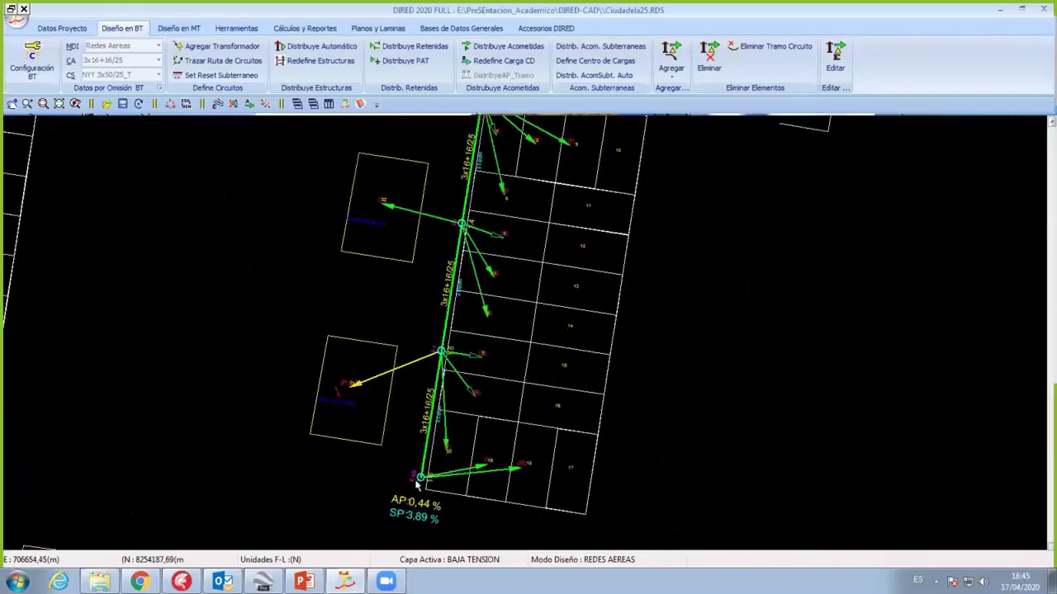
{"action": "scroll", "coordinate": [453, 275], "scroll_direction": "up", "scroll_amount": 2}
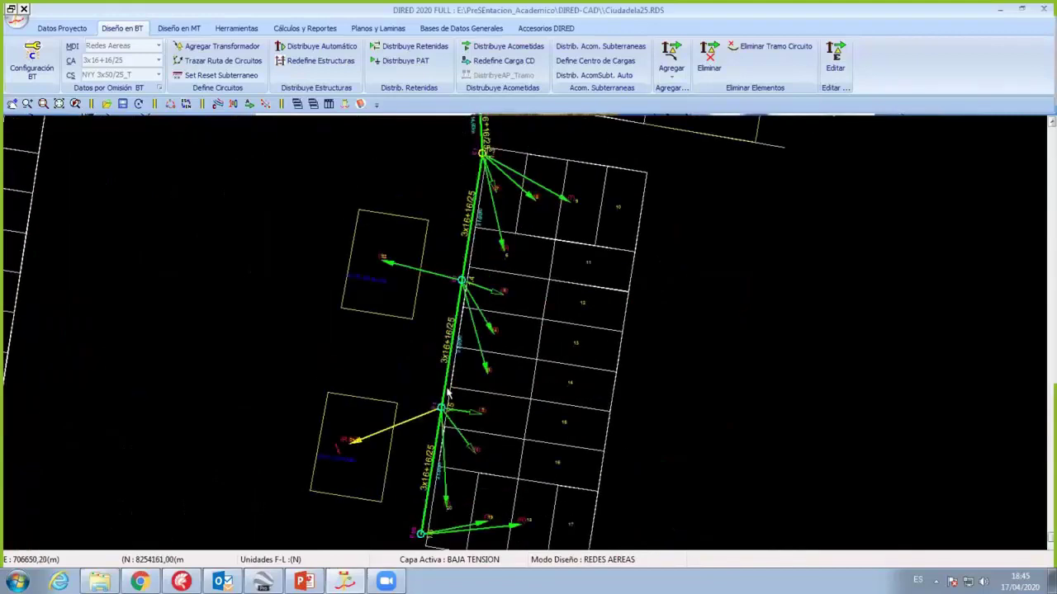
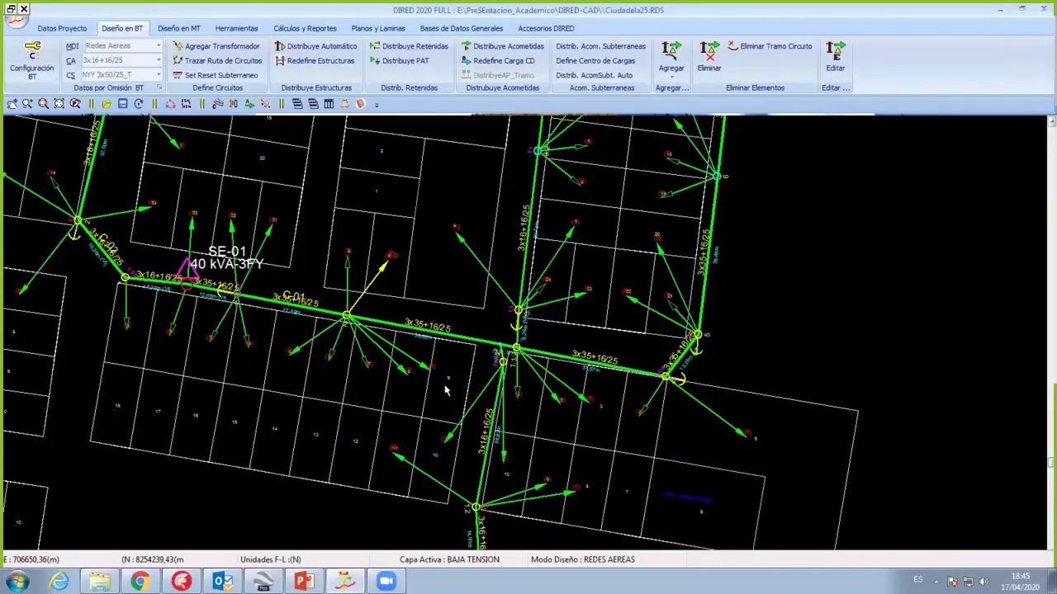
Step: In Configuración General BT, tick Ocultar Catastro and Ocultar Acometidas for the circuit C-01 plan
{"action": "scroll", "coordinate": [527, 388], "scroll_direction": "up", "scroll_amount": 3}
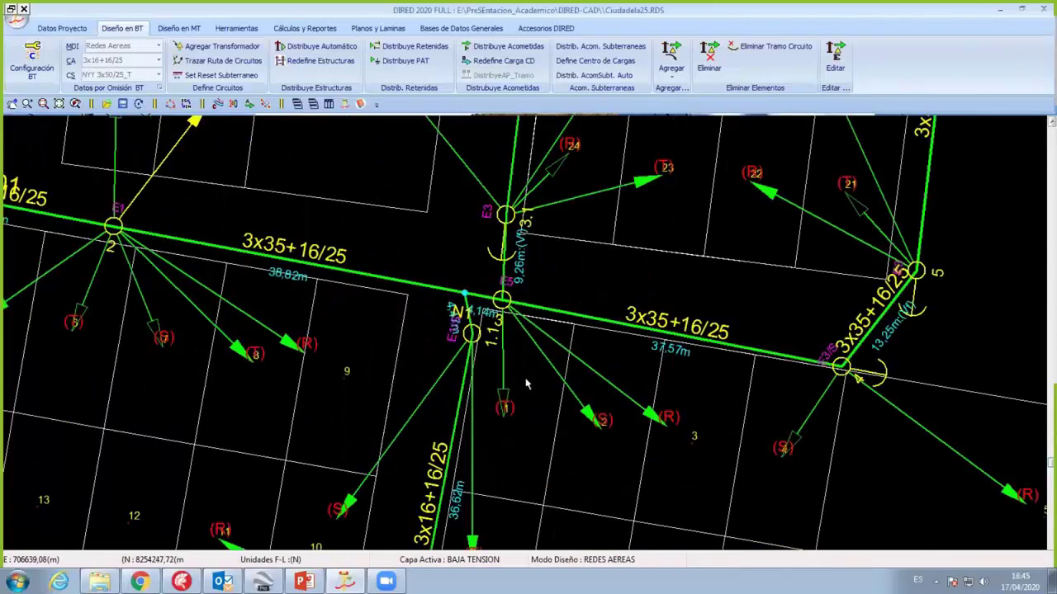
{"action": "scroll", "coordinate": [490, 369], "scroll_direction": "down", "scroll_amount": 2}
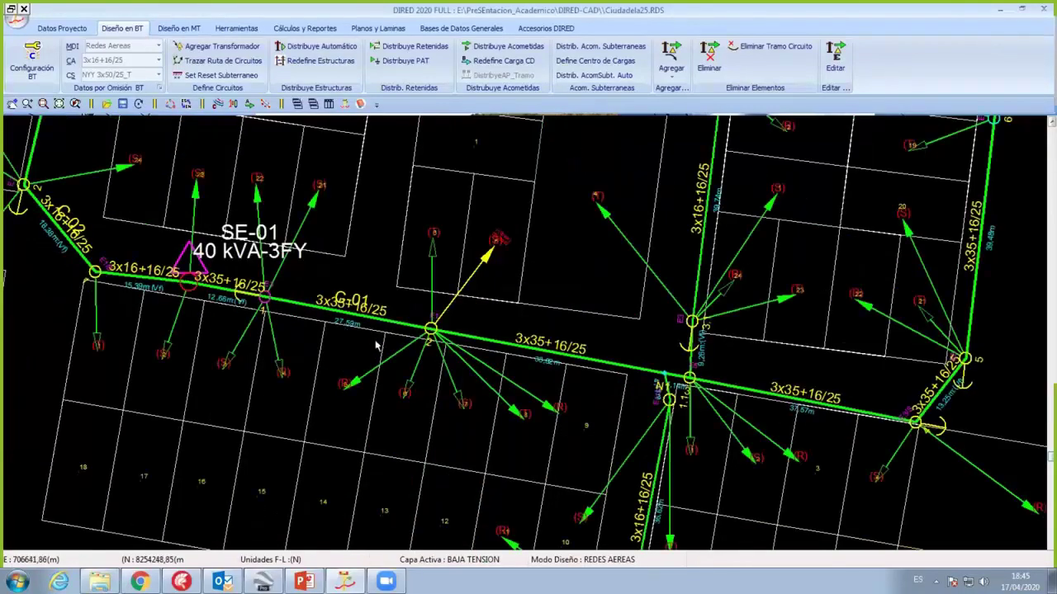
{"action": "middle_click_drag", "start_coordinate": [456, 248], "coordinate": [283, 201]}
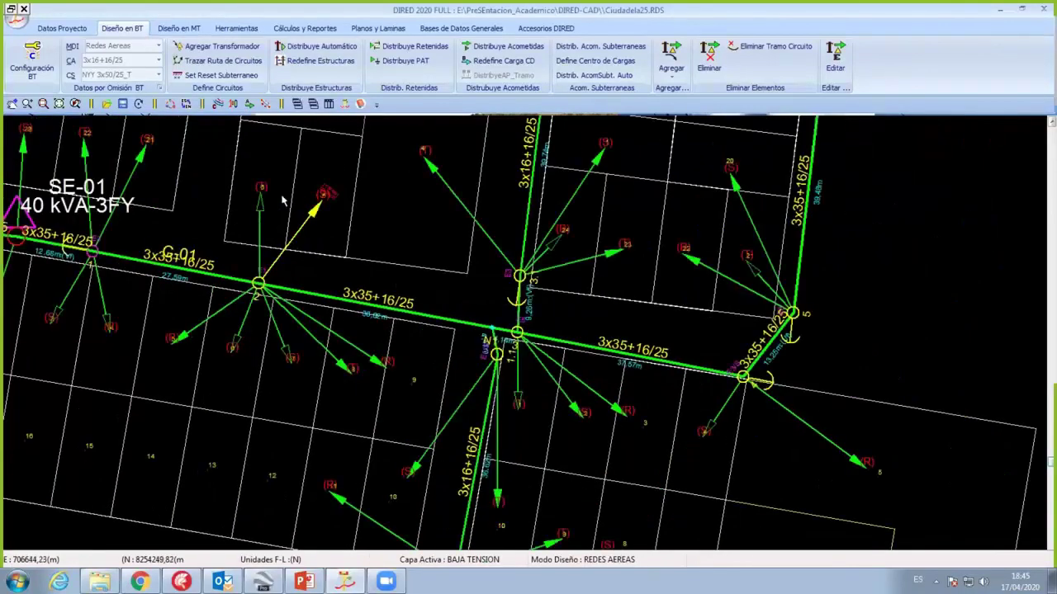
{"action": "left_click", "coordinate": [218, 104]}
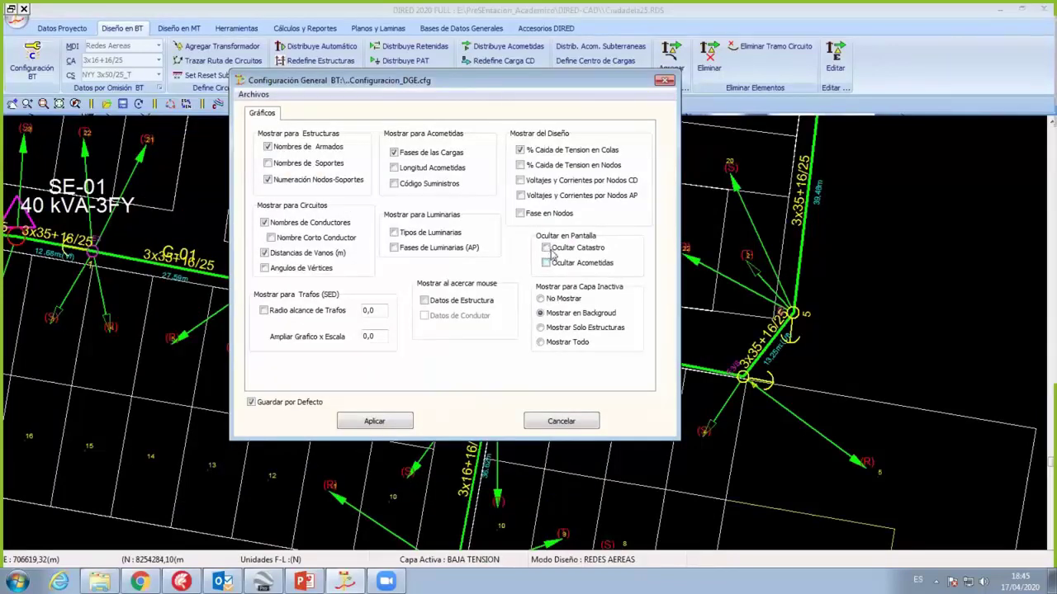
{"action": "left_click", "coordinate": [546, 249]}
{"action": "left_click", "coordinate": [545, 263]}
Step: Apply the hidden cadastre and service-connection settings to the plan
{"action": "left_click", "coordinate": [384, 424]}
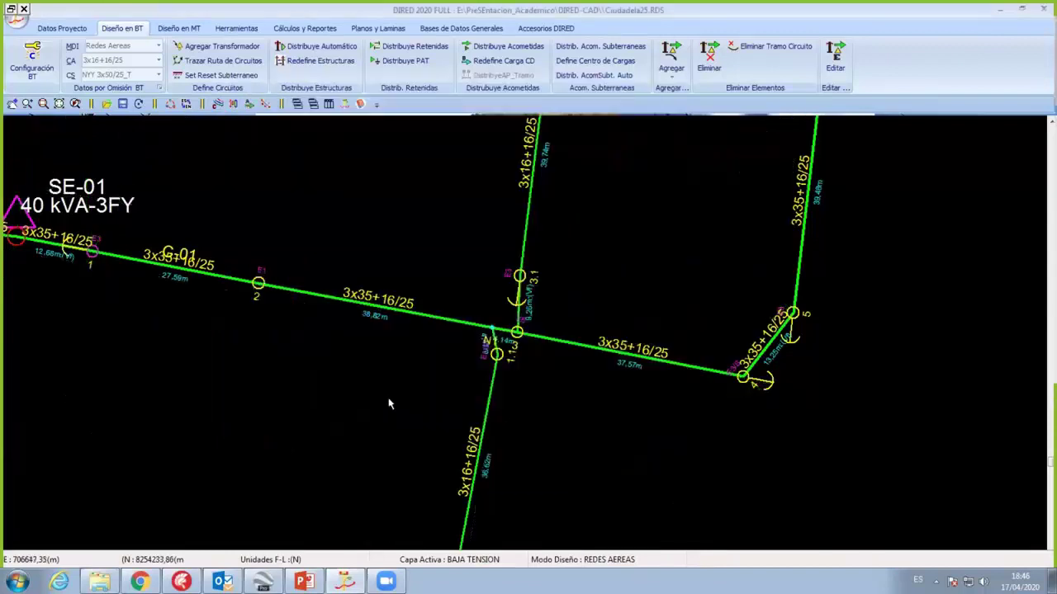
{"action": "scroll", "coordinate": [347, 365], "scroll_direction": "up", "scroll_amount": 1}
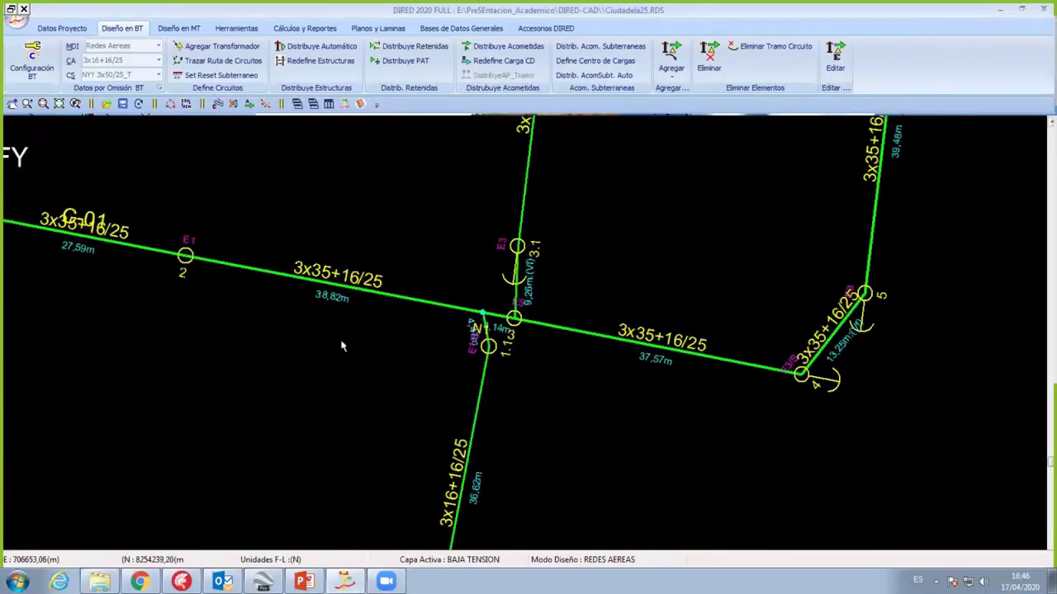
{"action": "scroll", "coordinate": [330, 221], "scroll_direction": "up", "scroll_amount": 1}
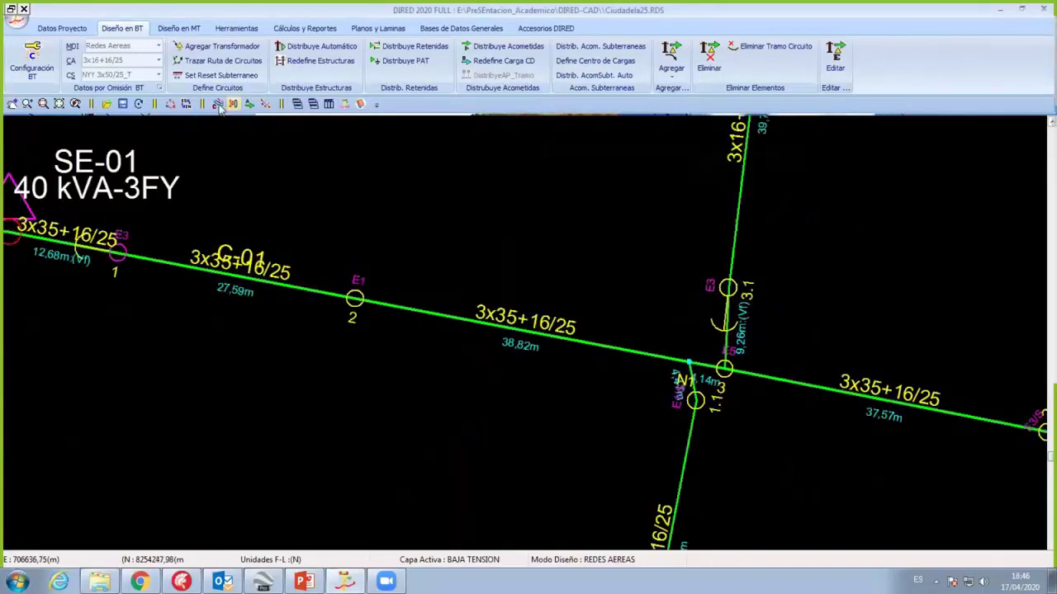
Step: Enable Voltajes y Corrientes por Nodos CD to label each node with kW, V and A
{"action": "left_click", "coordinate": [219, 105]}
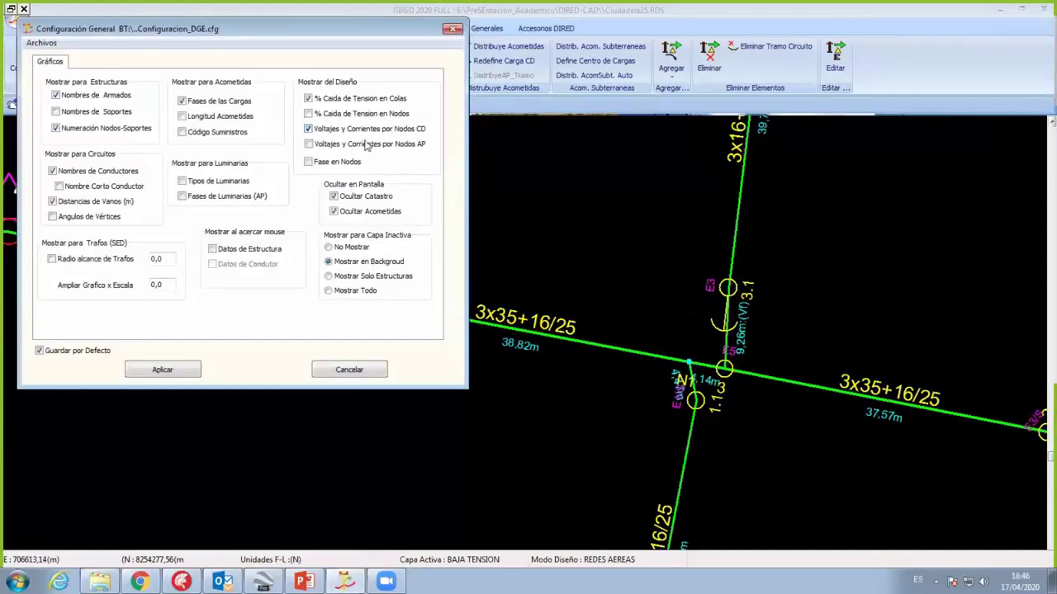
{"action": "left_click", "coordinate": [163, 373]}
{"action": "scroll", "coordinate": [301, 326], "scroll_direction": "up", "scroll_amount": 1}
{"action": "scroll", "coordinate": [297, 314], "scroll_direction": "up", "scroll_amount": 1}
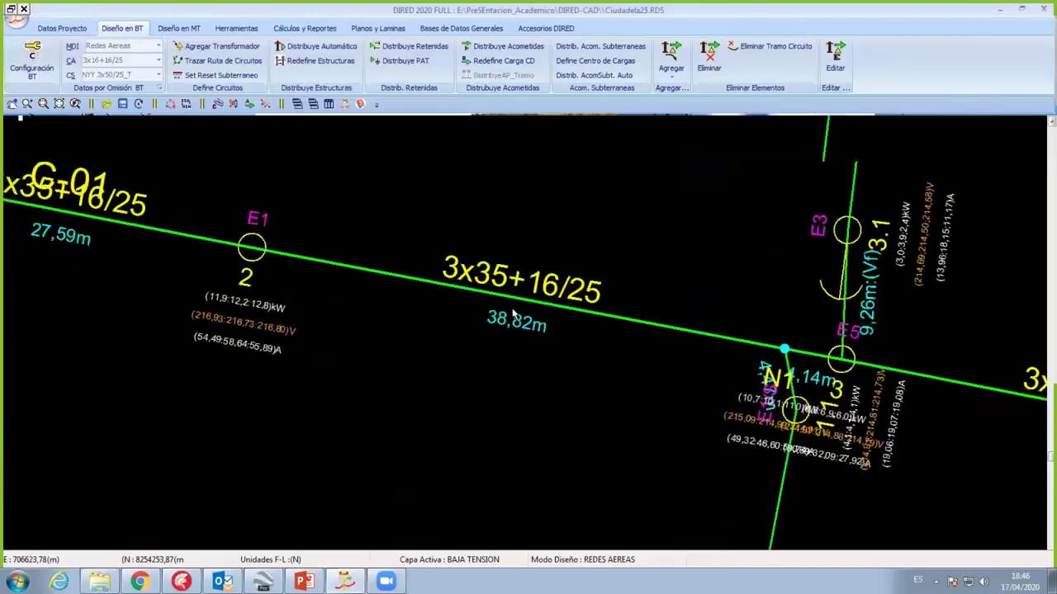
{"action": "scroll", "coordinate": [510, 314], "scroll_direction": "down", "scroll_amount": 1}
{"action": "scroll", "coordinate": [495, 256], "scroll_direction": "up", "scroll_amount": 2}
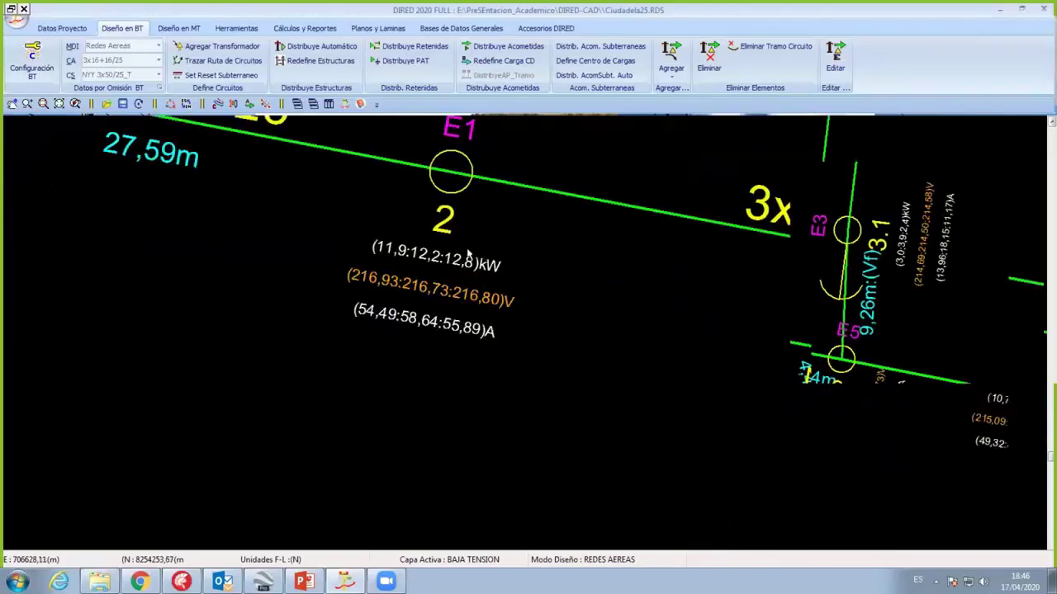
{"action": "scroll", "coordinate": [382, 357], "scroll_direction": "up", "scroll_amount": 1}
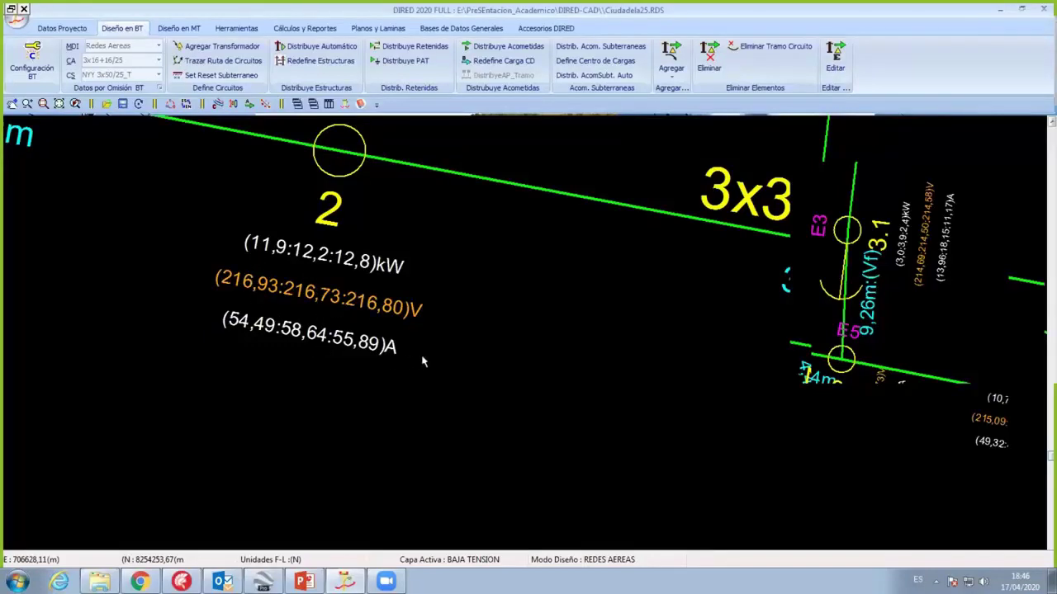
{"action": "scroll", "coordinate": [428, 363], "scroll_direction": "down", "scroll_amount": 3}
{"action": "scroll", "coordinate": [256, 354], "scroll_direction": "up", "scroll_amount": 3}
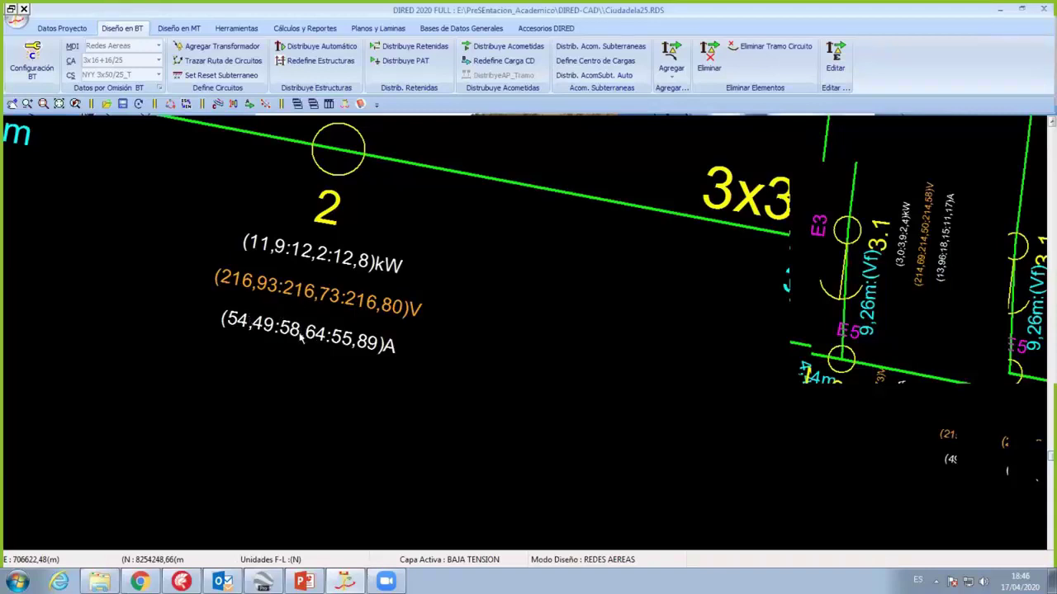
{"action": "scroll", "coordinate": [247, 314], "scroll_direction": "up", "scroll_amount": 1}
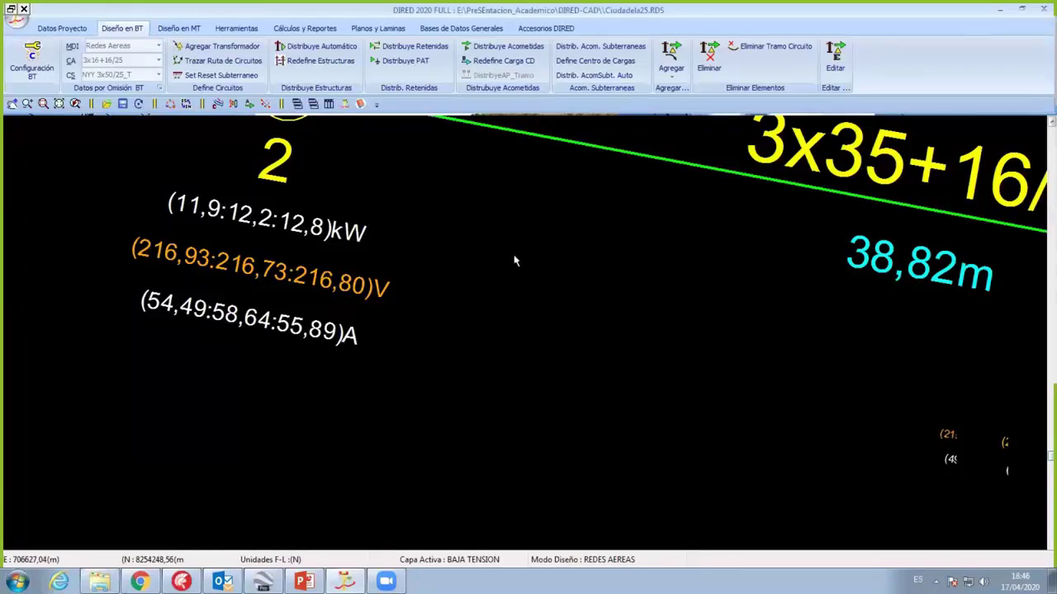
{"action": "scroll", "coordinate": [515, 261], "scroll_direction": "down", "scroll_amount": 1}
{"action": "scroll", "coordinate": [402, 292], "scroll_direction": "down", "scroll_amount": 3}
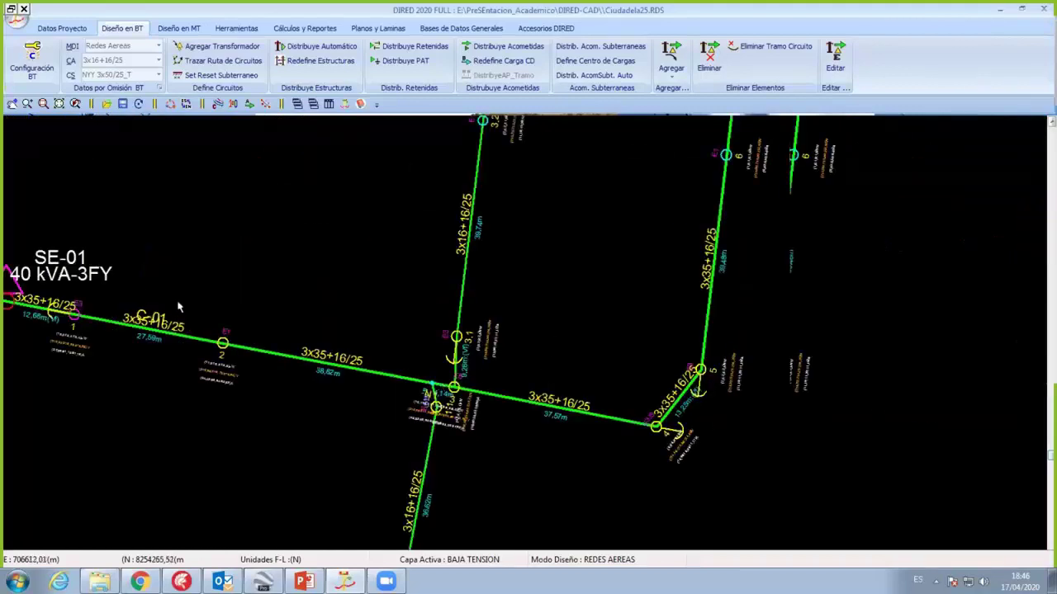
{"action": "middle_click_drag", "start_coordinate": [180, 308], "coordinate": [527, 362]}
{"action": "middle_click_drag", "start_coordinate": [452, 332], "coordinate": [465, 392]}
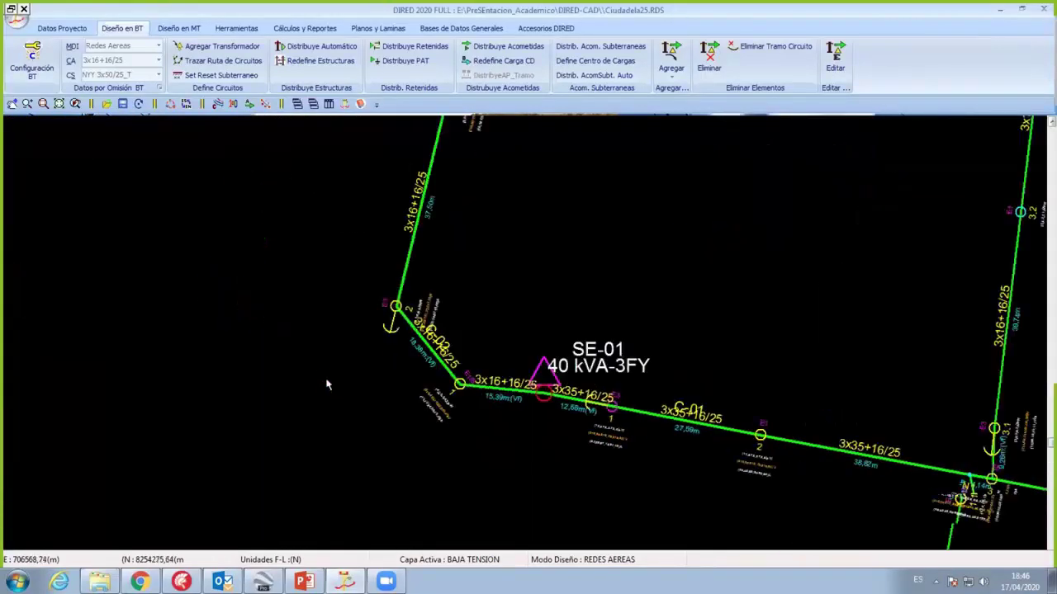
{"action": "scroll", "coordinate": [429, 321], "scroll_direction": "up", "scroll_amount": 4}
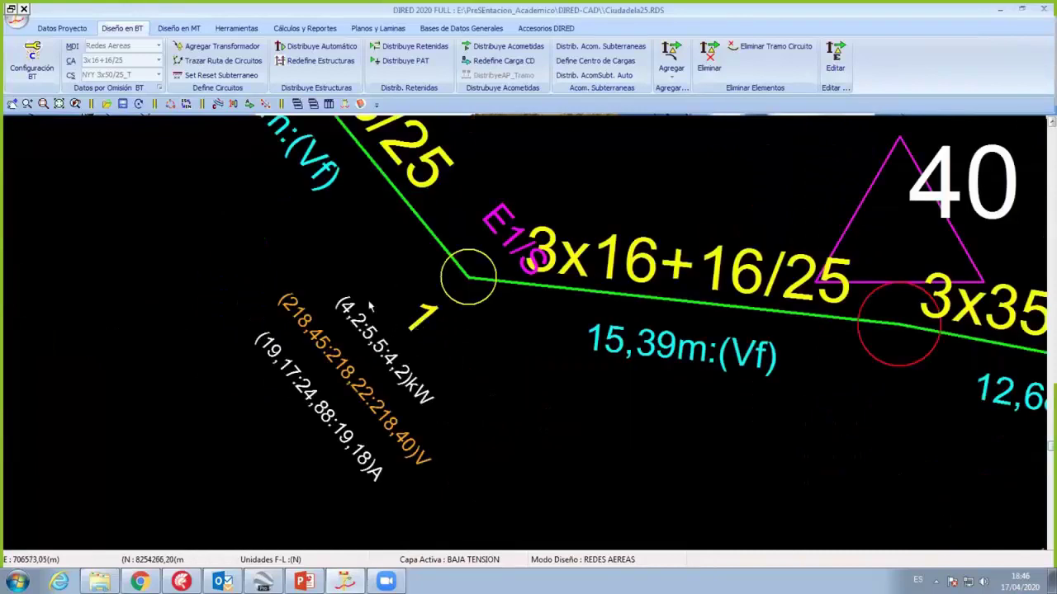
{"action": "scroll", "coordinate": [314, 306], "scroll_direction": "up", "scroll_amount": 2}
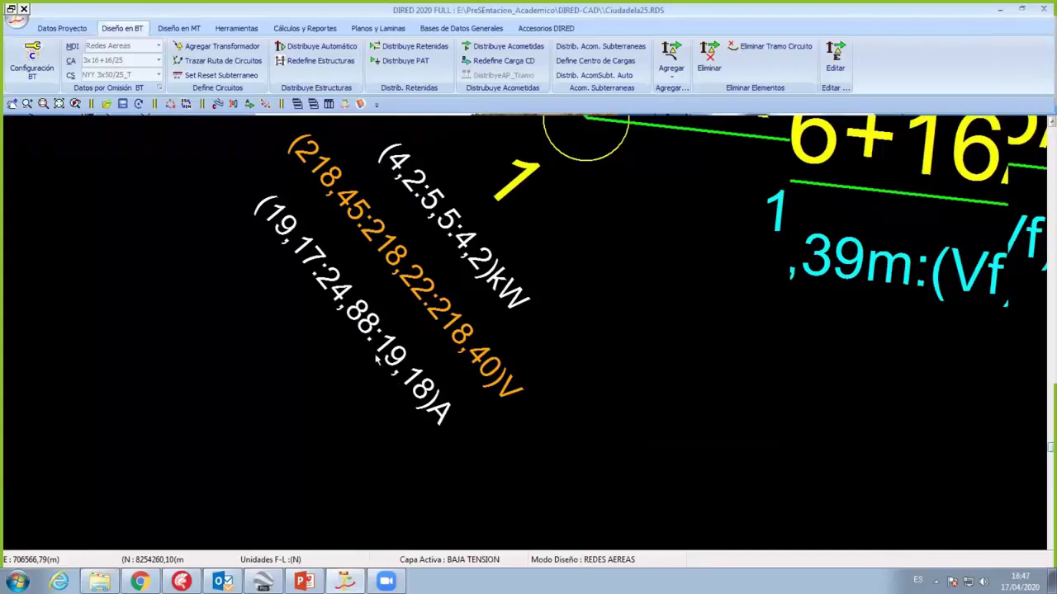
{"action": "scroll", "coordinate": [309, 231], "scroll_direction": "up", "scroll_amount": 1}
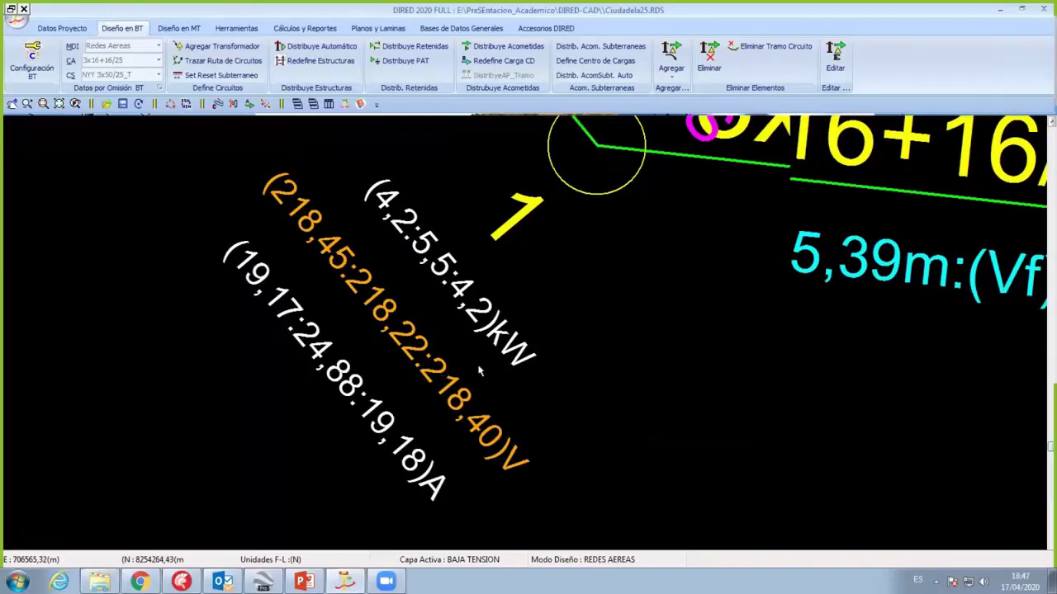
{"action": "scroll", "coordinate": [478, 373], "scroll_direction": "down", "scroll_amount": 3}
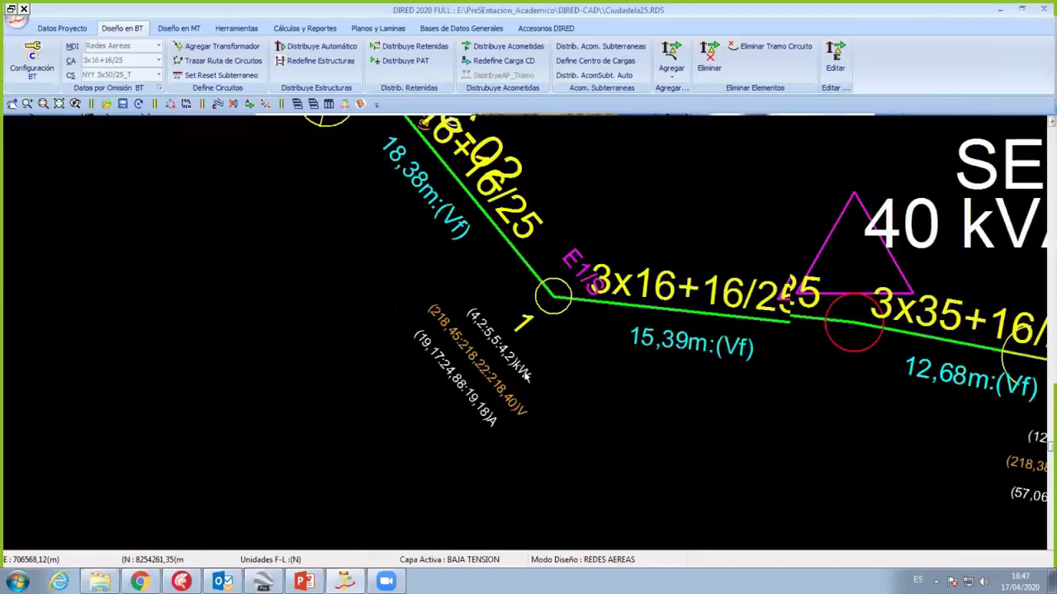
{"action": "scroll", "coordinate": [525, 376], "scroll_direction": "down", "scroll_amount": 2}
{"action": "scroll", "coordinate": [518, 369], "scroll_direction": "up", "scroll_amount": 2}
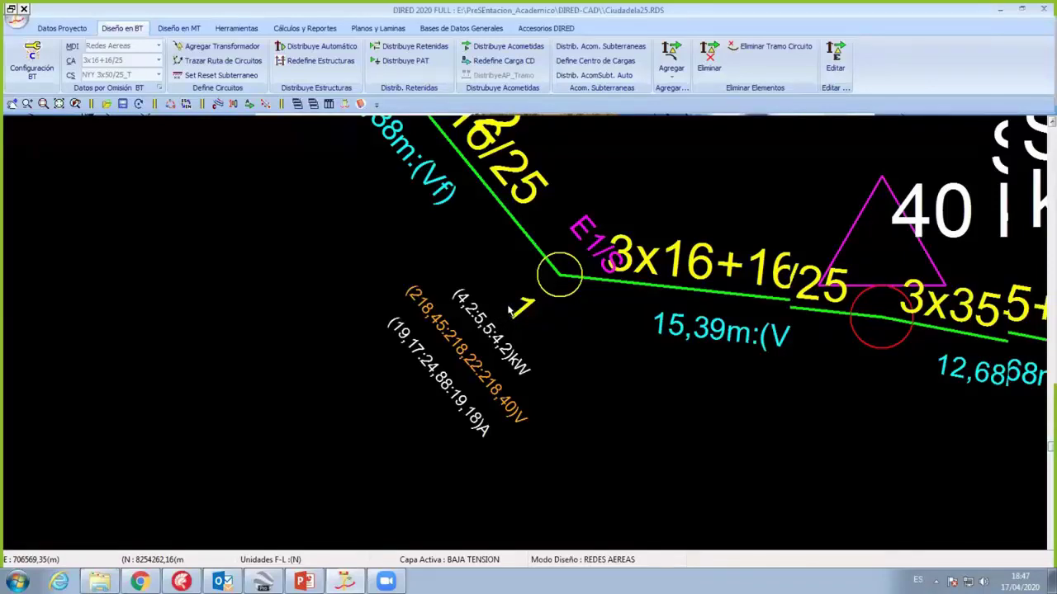
{"action": "scroll", "coordinate": [509, 289], "scroll_direction": "down", "scroll_amount": 2}
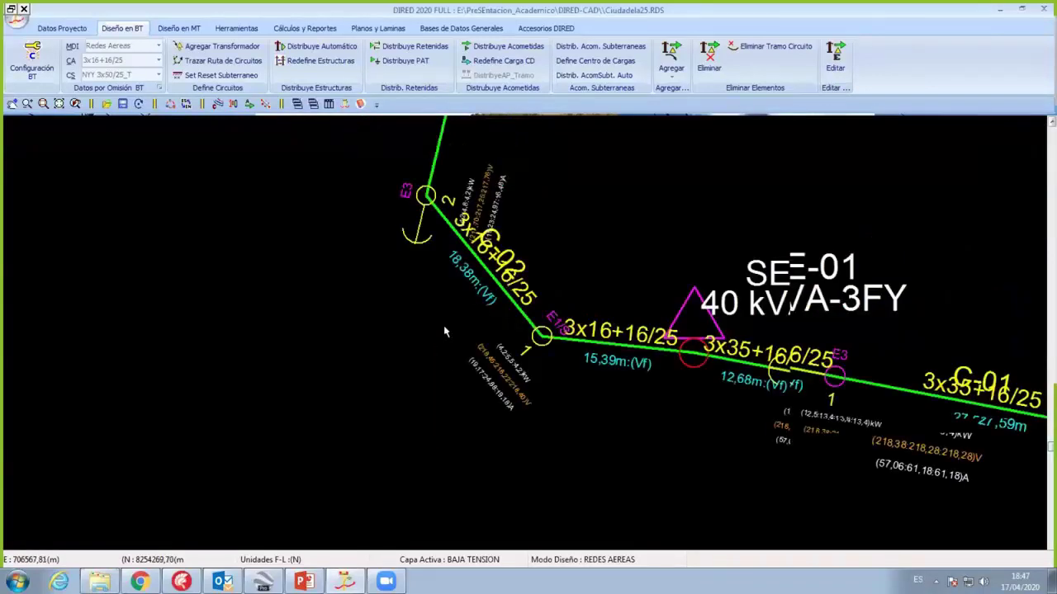
{"action": "scroll", "coordinate": [444, 331], "scroll_direction": "down", "scroll_amount": 2}
{"action": "middle_click_drag", "start_coordinate": [535, 318], "coordinate": [307, 319]}
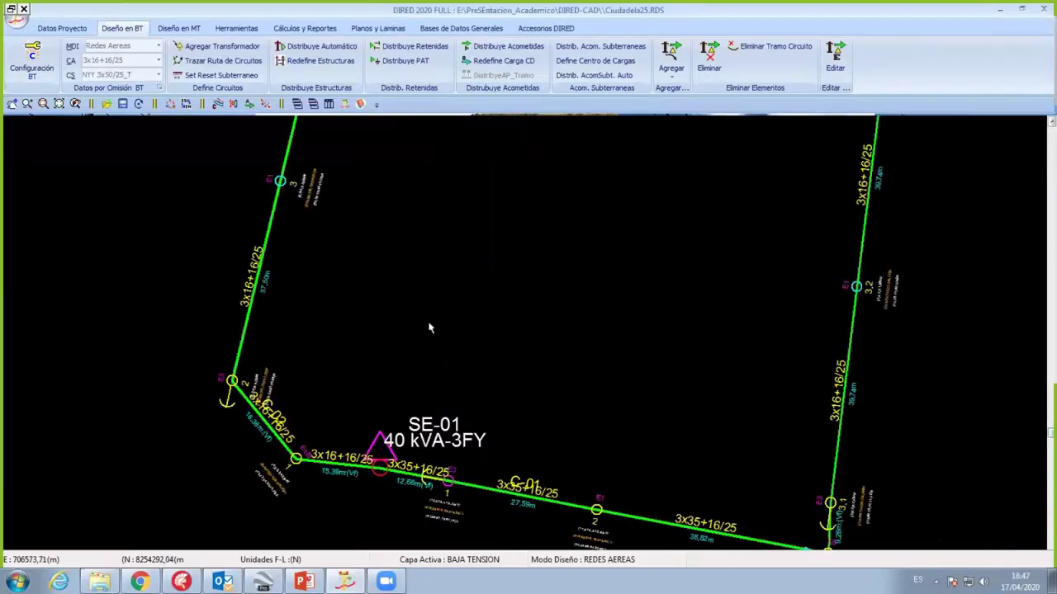
{"action": "scroll", "coordinate": [426, 328], "scroll_direction": "down", "scroll_amount": 1}
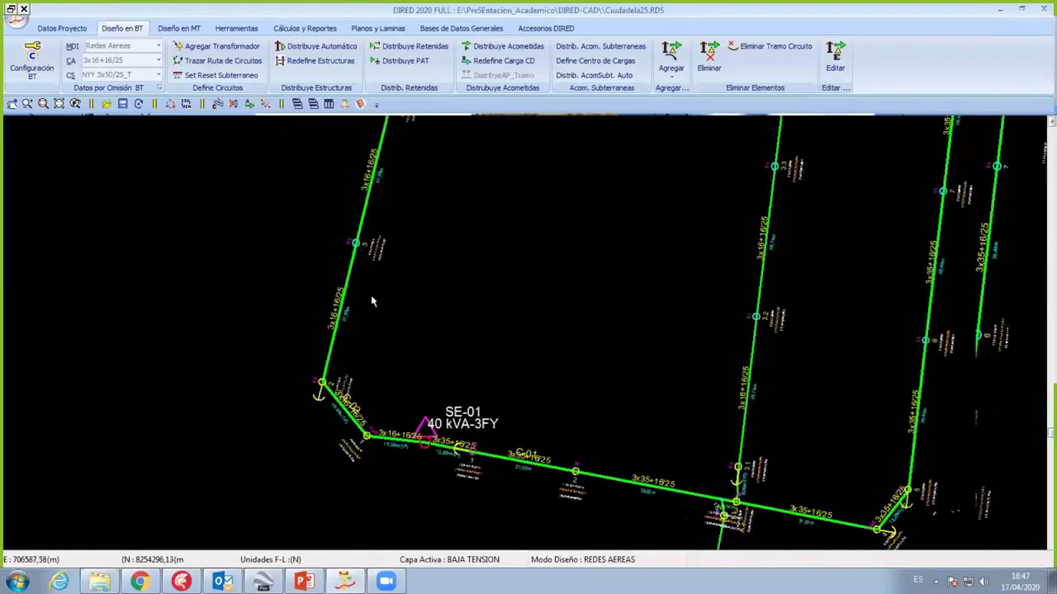
{"action": "scroll", "coordinate": [345, 253], "scroll_direction": "up", "scroll_amount": 2}
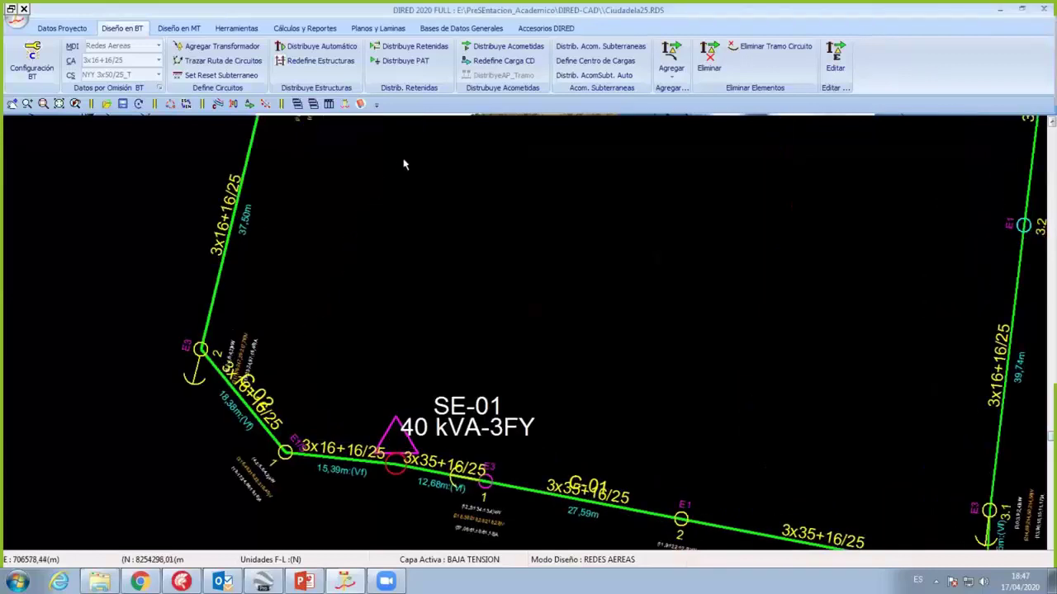
{"action": "scroll", "coordinate": [351, 384], "scroll_direction": "down", "scroll_amount": 2}
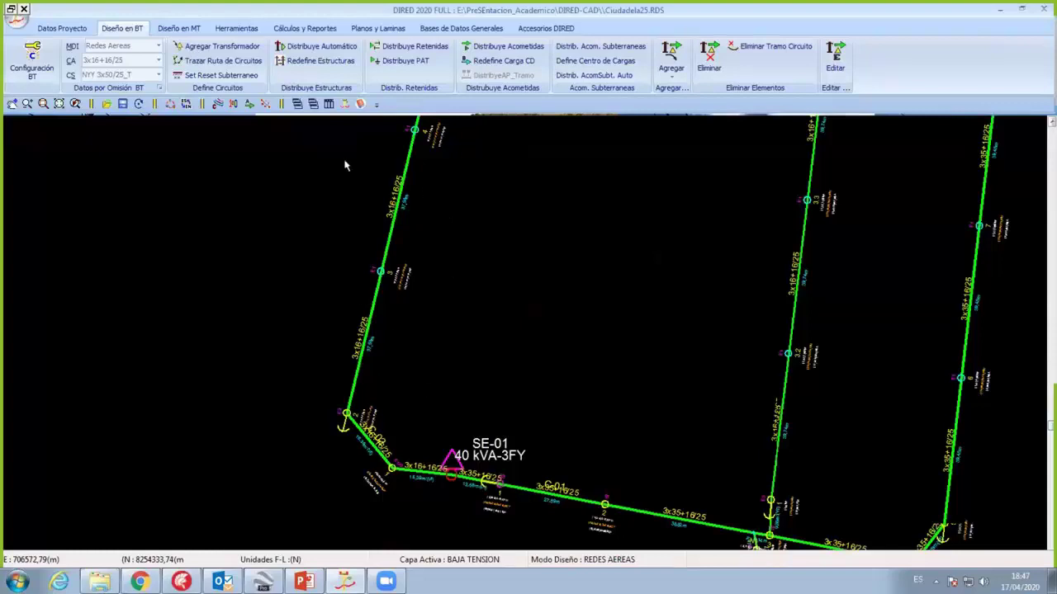
{"action": "scroll", "coordinate": [350, 165], "scroll_direction": "up", "scroll_amount": 5}
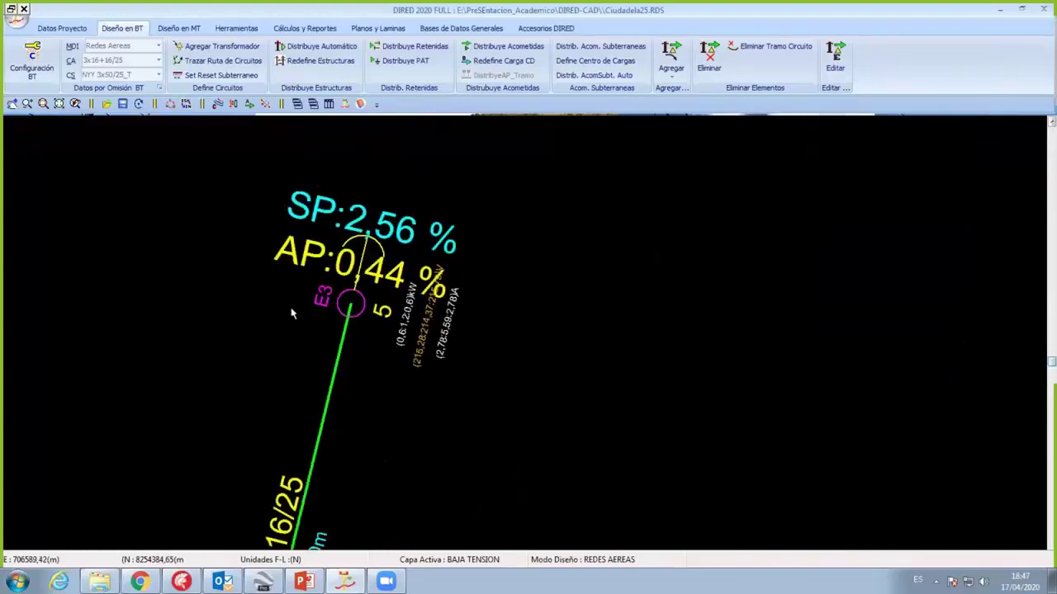
{"action": "scroll", "coordinate": [474, 412], "scroll_direction": "down", "scroll_amount": 2}
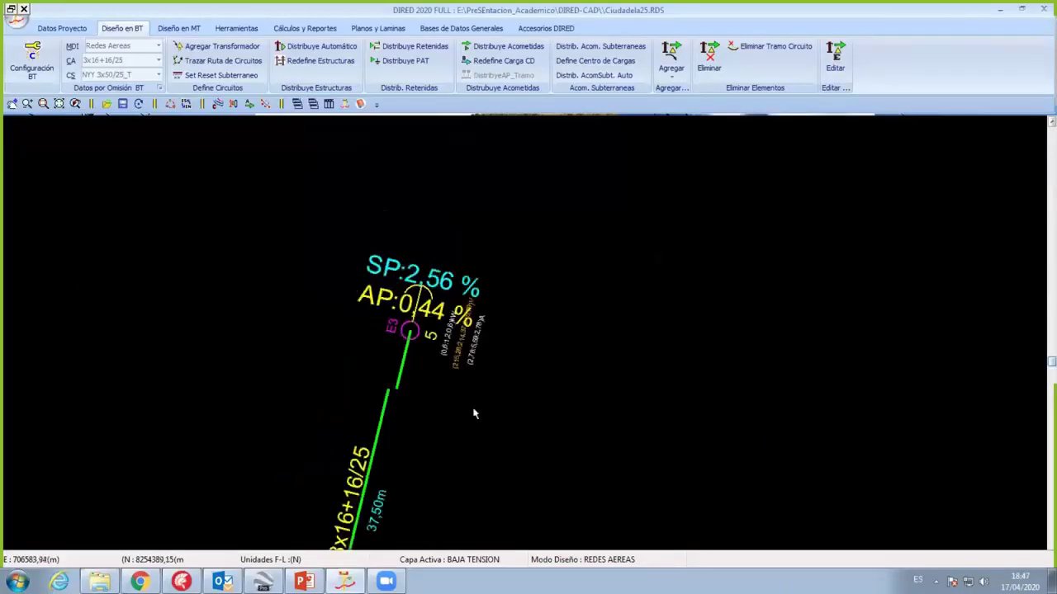
{"action": "scroll", "coordinate": [424, 430], "scroll_direction": "down", "scroll_amount": 2}
{"action": "scroll", "coordinate": [377, 357], "scroll_direction": "down", "scroll_amount": 2}
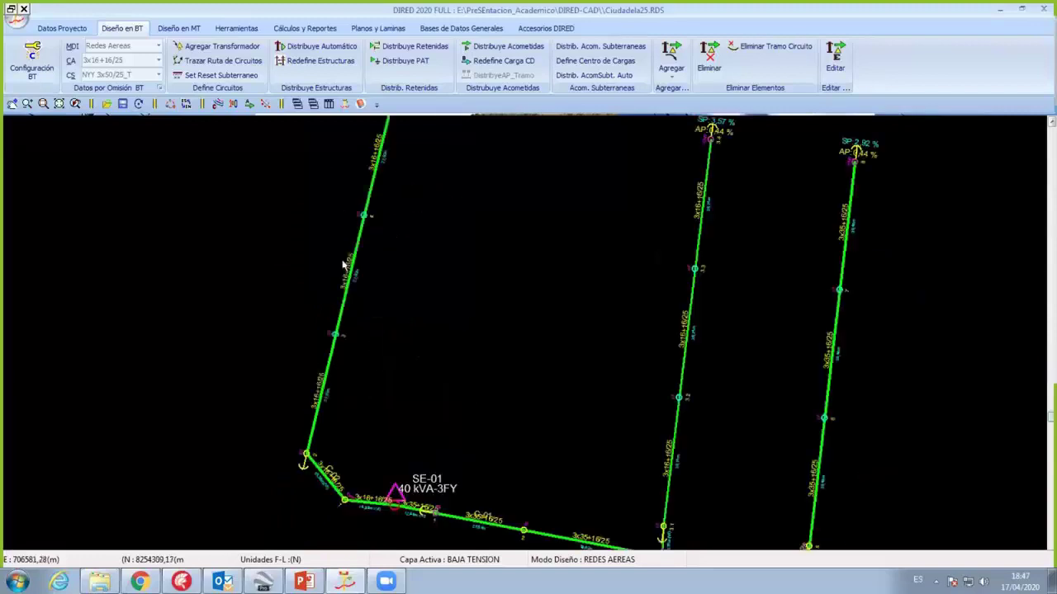
{"action": "scroll", "coordinate": [344, 279], "scroll_direction": "up", "scroll_amount": 2}
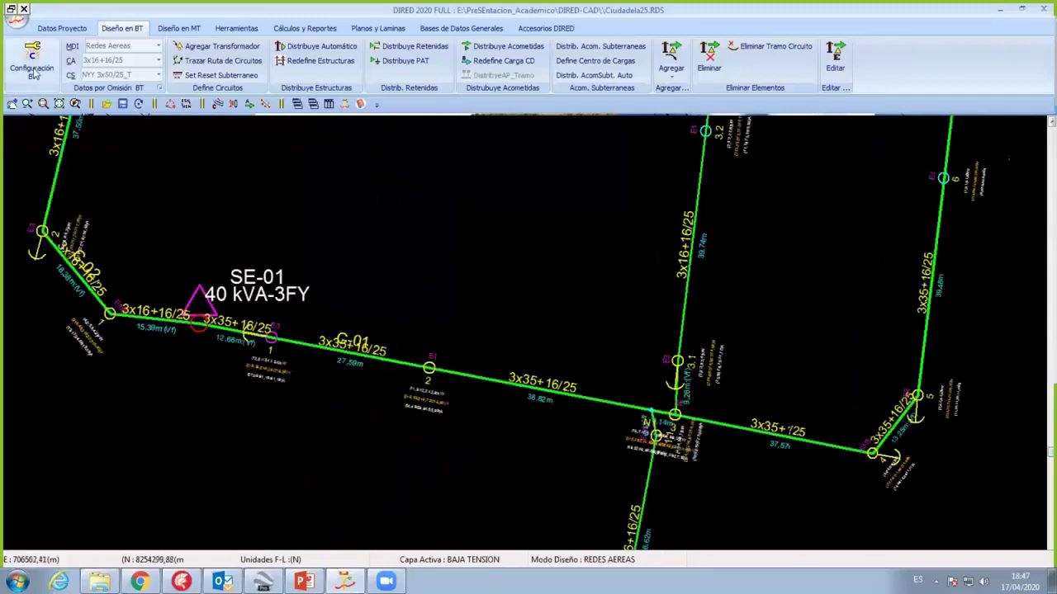
Step: Select Simula Sistema Balanceado in Configuración General BT's Cálculos tab and apply it
{"action": "left_click", "coordinate": [93, 106]}
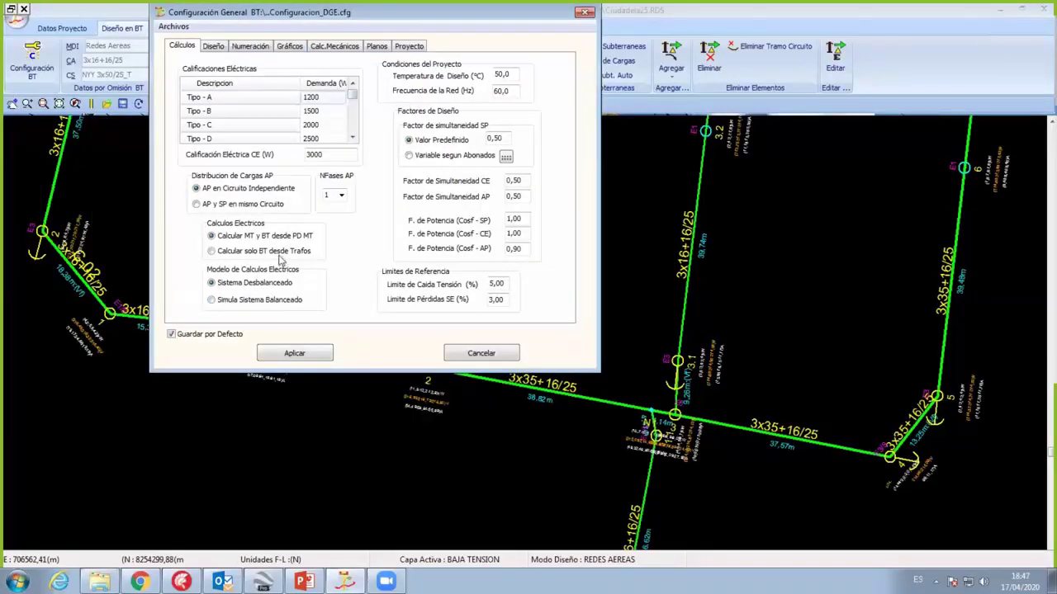
{"action": "left_click", "coordinate": [212, 301]}
{"action": "key", "text": "Return"}
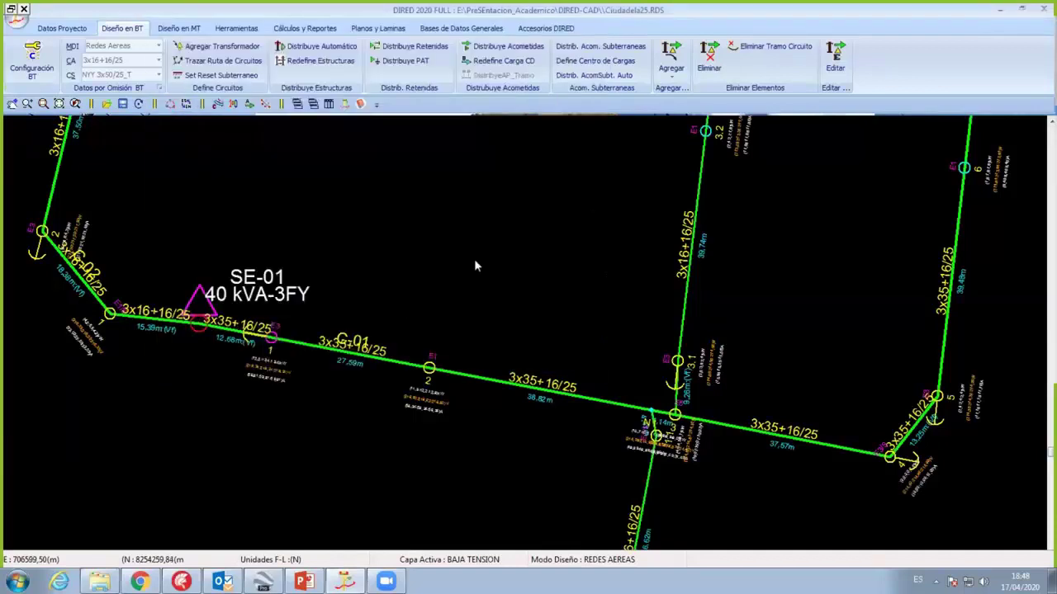
Step: Zoom into the C-01 node labels to check equal per-phase values, e.g. node 2 at 216,82 V, 56,34 A
{"action": "scroll", "coordinate": [278, 299], "scroll_direction": "up", "scroll_amount": 3}
{"action": "scroll", "coordinate": [278, 297], "scroll_direction": "up", "scroll_amount": 3}
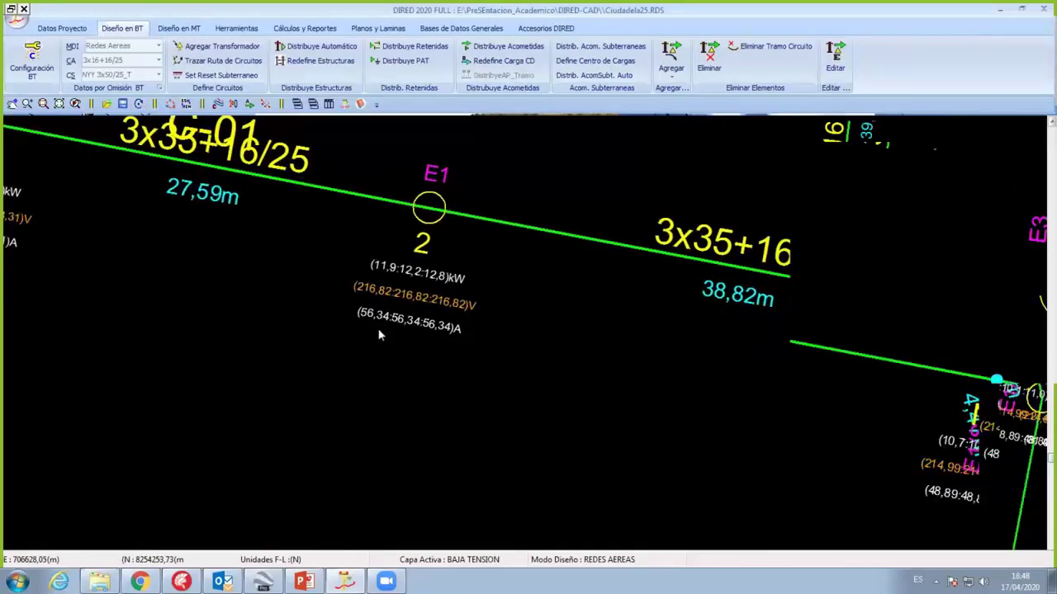
{"action": "scroll", "coordinate": [213, 286], "scroll_direction": "up", "scroll_amount": 2}
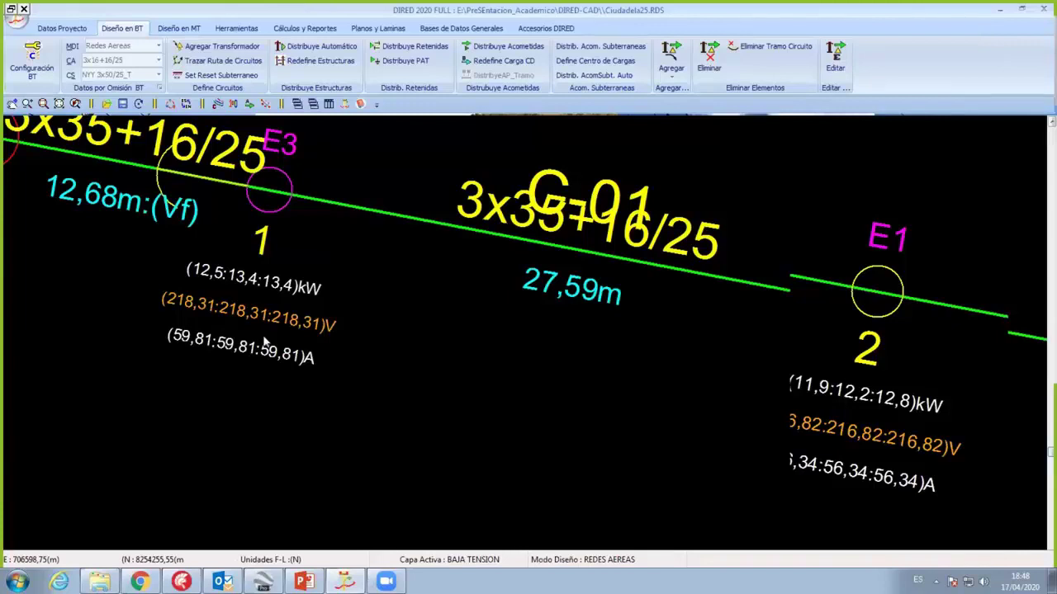
{"action": "scroll", "coordinate": [264, 342], "scroll_direction": "down", "scroll_amount": 1}
{"action": "scroll", "coordinate": [264, 343], "scroll_direction": "down", "scroll_amount": 2}
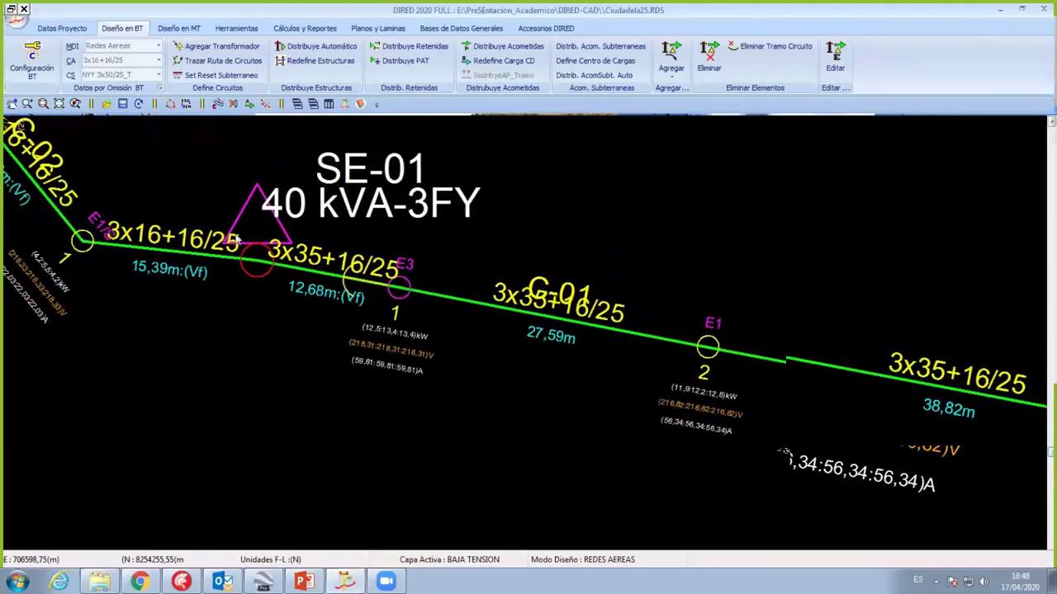
{"action": "scroll", "coordinate": [238, 232], "scroll_direction": "down", "scroll_amount": 1}
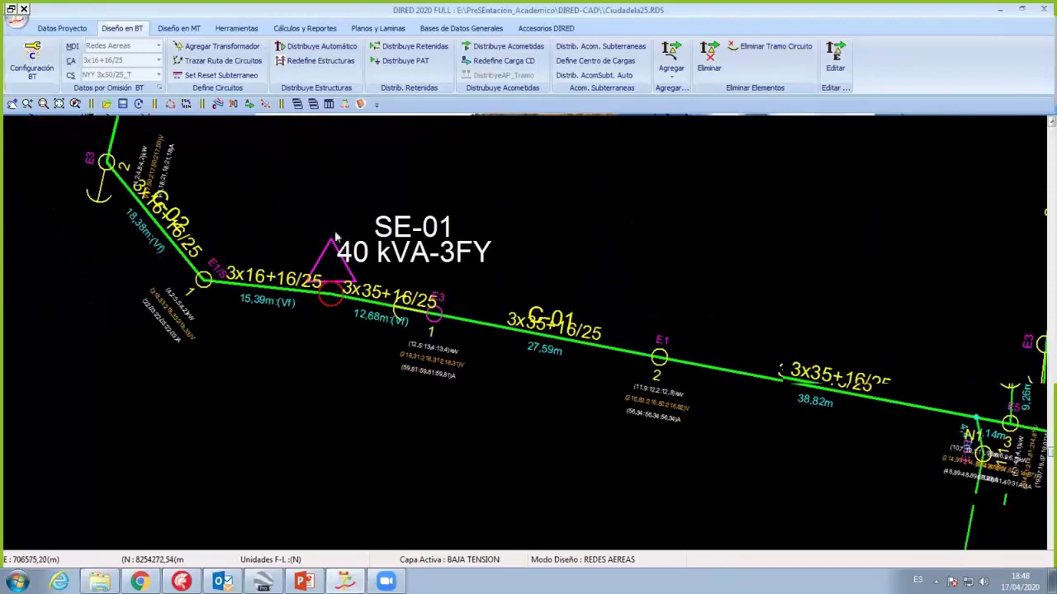
{"action": "scroll", "coordinate": [458, 324], "scroll_direction": "down", "scroll_amount": 1}
{"action": "scroll", "coordinate": [466, 326], "scroll_direction": "down", "scroll_amount": 1}
{"action": "scroll", "coordinate": [499, 337], "scroll_direction": "down", "scroll_amount": 1}
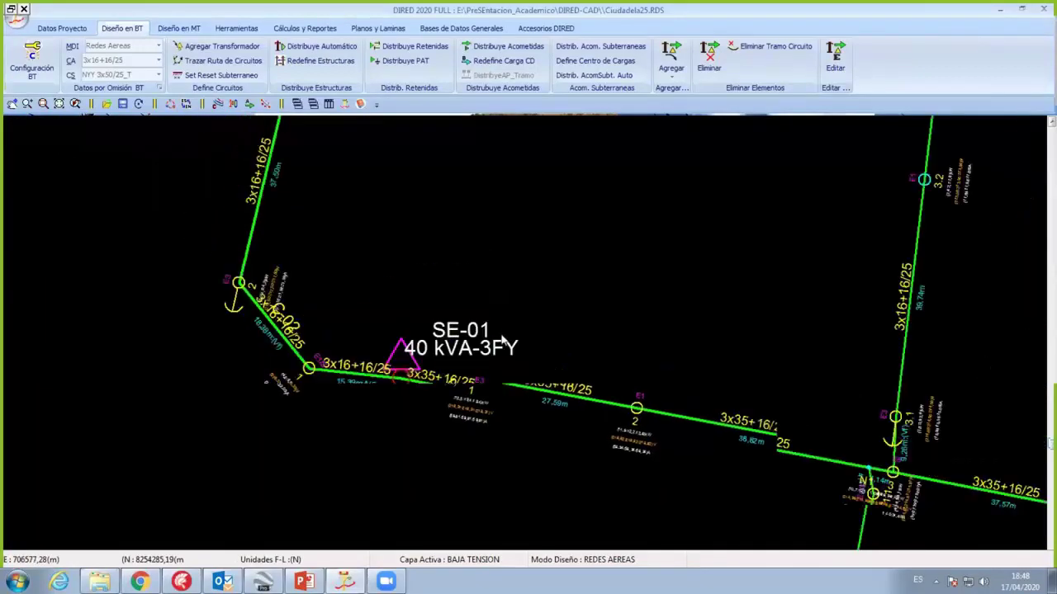
{"action": "scroll", "coordinate": [499, 331], "scroll_direction": "up", "scroll_amount": 1}
{"action": "scroll", "coordinate": [495, 314], "scroll_direction": "down", "scroll_amount": 1}
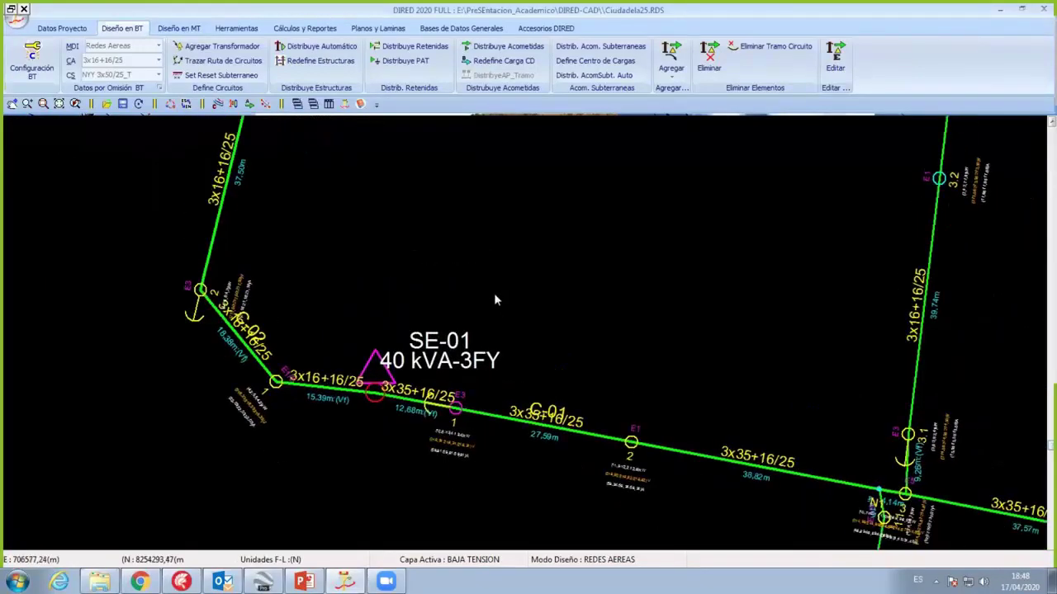
{"action": "scroll", "coordinate": [490, 268], "scroll_direction": "up", "scroll_amount": 1}
{"action": "scroll", "coordinate": [494, 241], "scroll_direction": "up", "scroll_amount": 1}
{"action": "scroll", "coordinate": [492, 322], "scroll_direction": "up", "scroll_amount": 1}
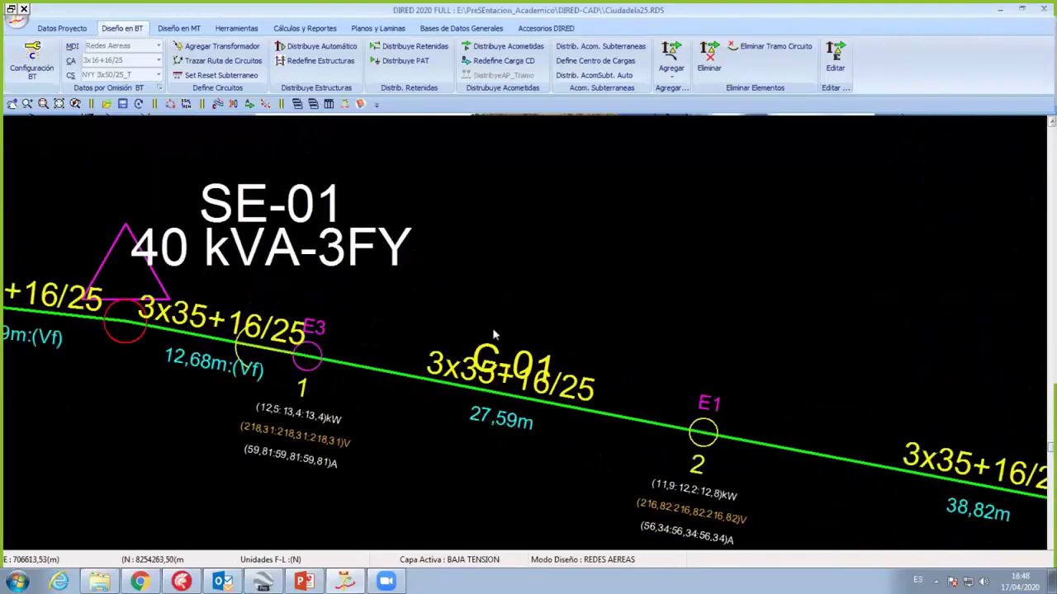
{"action": "scroll", "coordinate": [529, 332], "scroll_direction": "up", "scroll_amount": 1}
{"action": "scroll", "coordinate": [537, 342], "scroll_direction": "down", "scroll_amount": 1}
{"action": "scroll", "coordinate": [496, 363], "scroll_direction": "down", "scroll_amount": 1}
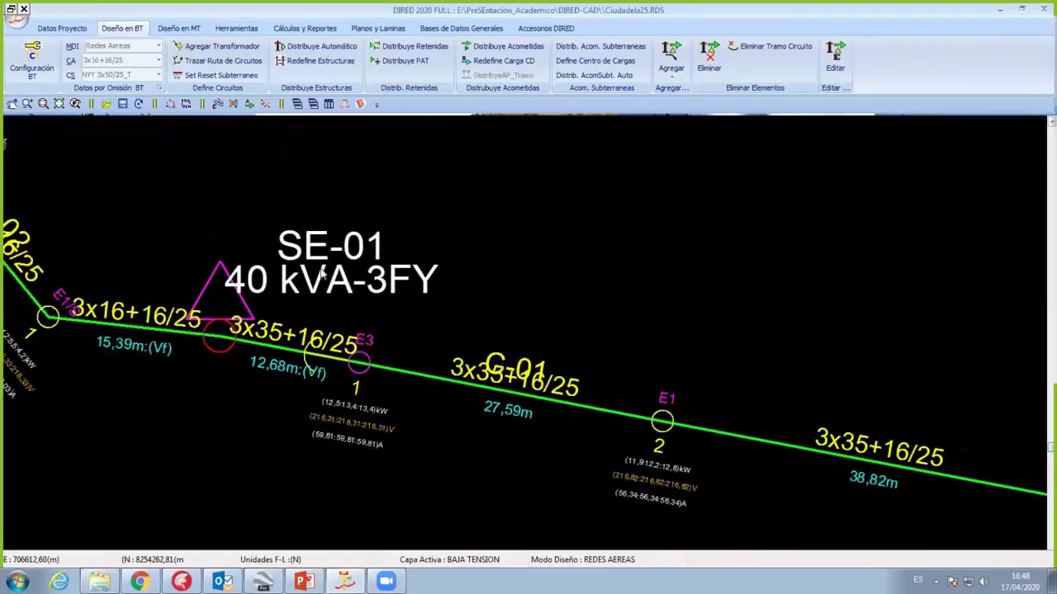
{"action": "scroll", "coordinate": [319, 272], "scroll_direction": "down", "scroll_amount": 1}
{"action": "scroll", "coordinate": [319, 268], "scroll_direction": "down", "scroll_amount": 1}
{"action": "scroll", "coordinate": [330, 278], "scroll_direction": "down", "scroll_amount": 1}
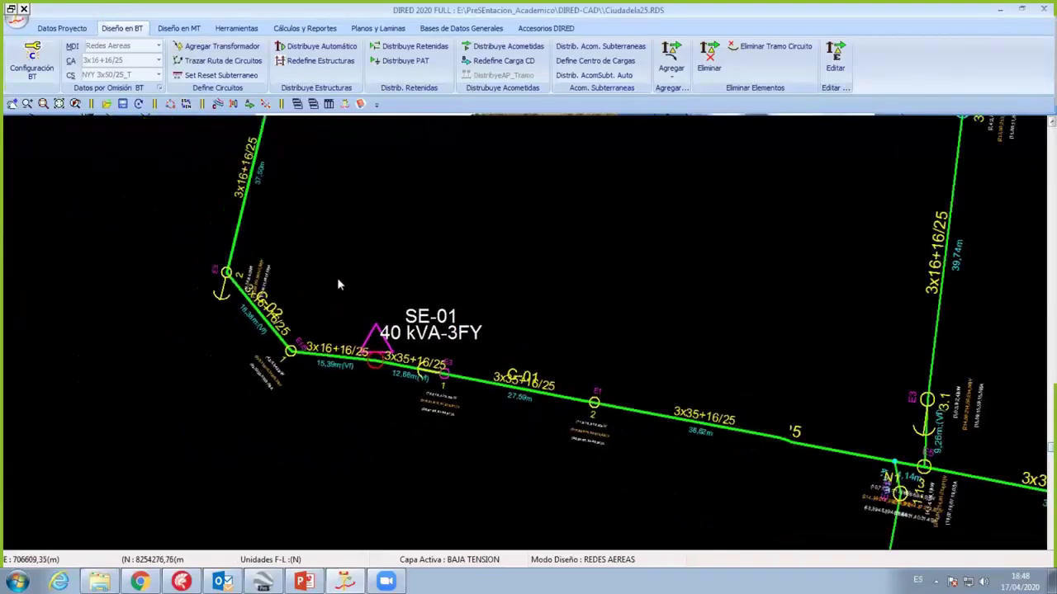
{"action": "scroll", "coordinate": [337, 278], "scroll_direction": "down", "scroll_amount": 1}
{"action": "scroll", "coordinate": [321, 297], "scroll_direction": "down", "scroll_amount": 1}
{"action": "scroll", "coordinate": [264, 298], "scroll_direction": "up", "scroll_amount": 1}
{"action": "scroll", "coordinate": [446, 288], "scroll_direction": "up", "scroll_amount": 1}
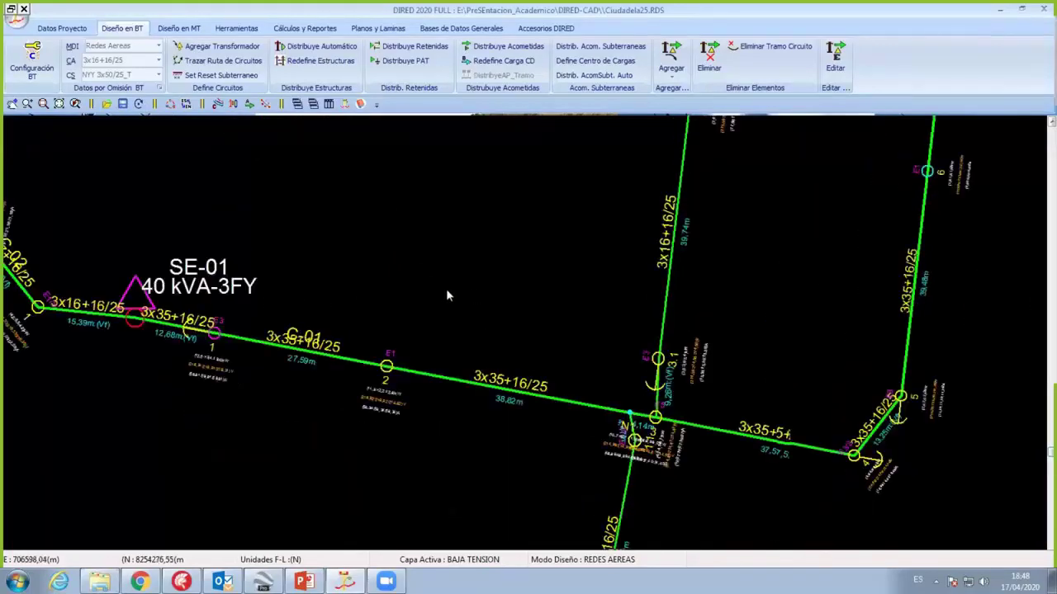
{"action": "scroll", "coordinate": [446, 289], "scroll_direction": "up", "scroll_amount": 1}
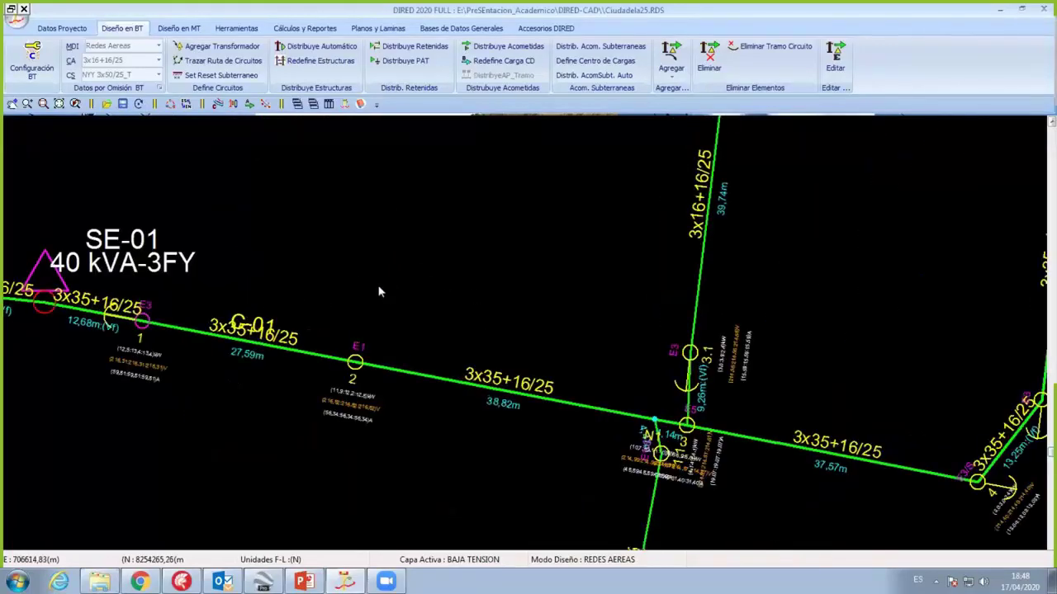
{"action": "scroll", "coordinate": [229, 227], "scroll_direction": "up", "scroll_amount": 1}
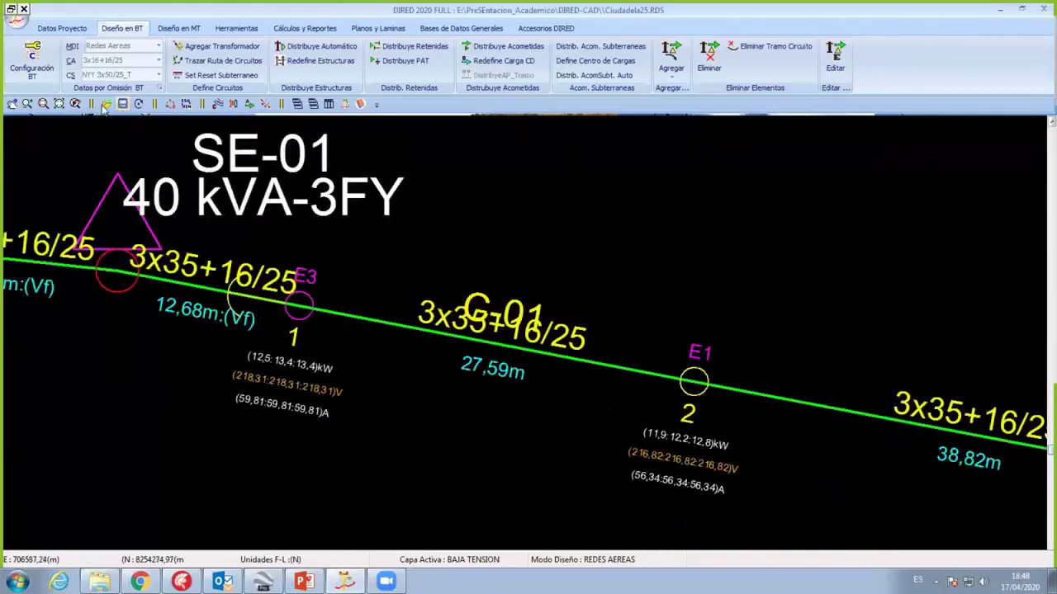
Step: Apply the general BT configuration to recalculate the circuit with per-phase node values
{"action": "left_click", "coordinate": [46, 70]}
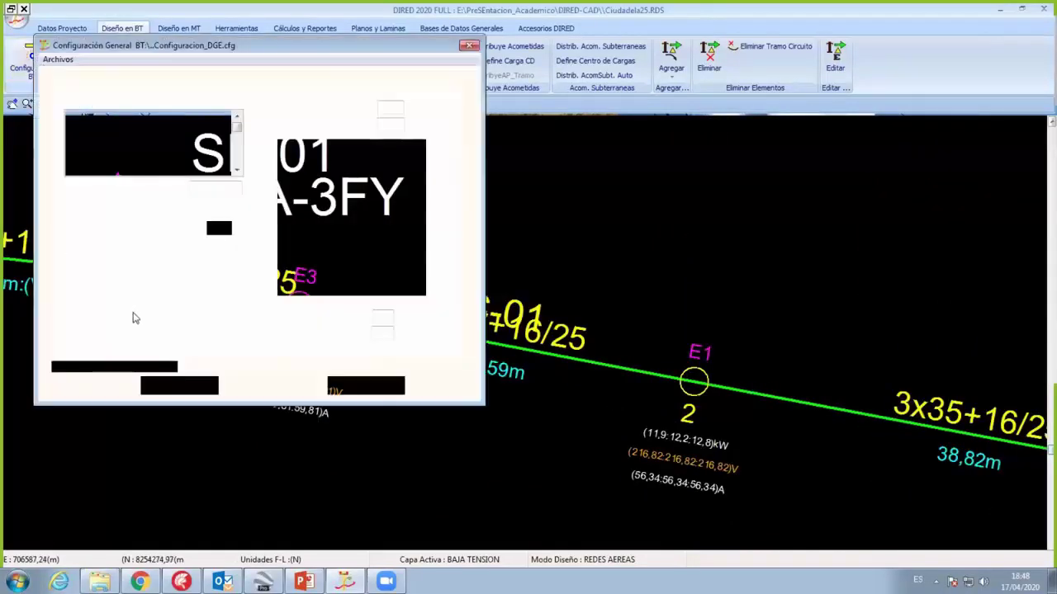
{"action": "left_click", "coordinate": [169, 387]}
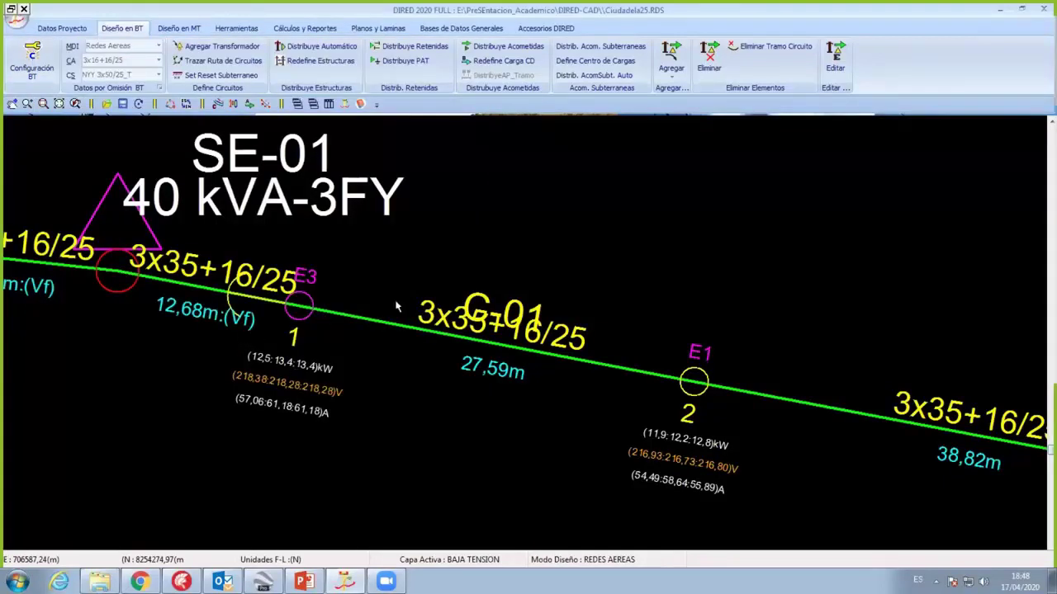
{"action": "scroll", "coordinate": [405, 311], "scroll_direction": "up", "scroll_amount": 1}
{"action": "scroll", "coordinate": [336, 311], "scroll_direction": "up", "scroll_amount": 1}
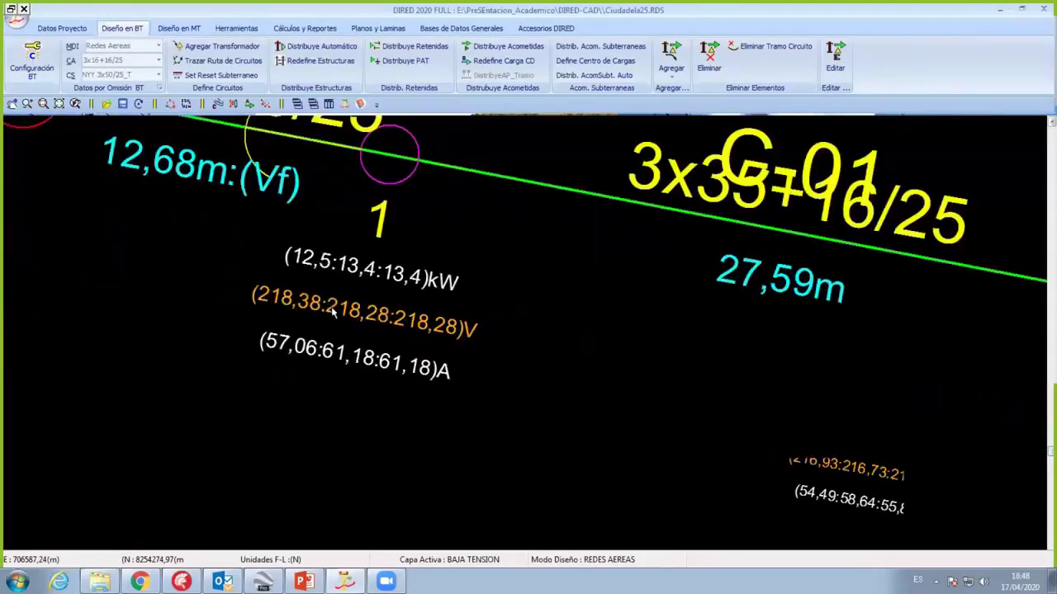
{"action": "scroll", "coordinate": [229, 339], "scroll_direction": "up", "scroll_amount": 1}
{"action": "scroll", "coordinate": [225, 343], "scroll_direction": "up", "scroll_amount": 1}
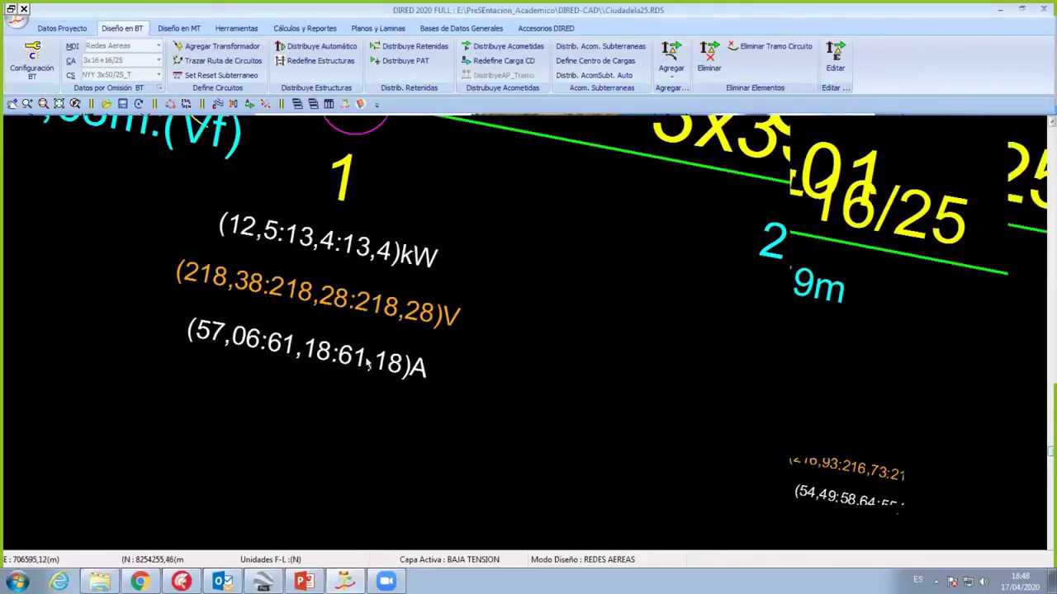
{"action": "scroll", "coordinate": [376, 289], "scroll_direction": "down", "scroll_amount": 3}
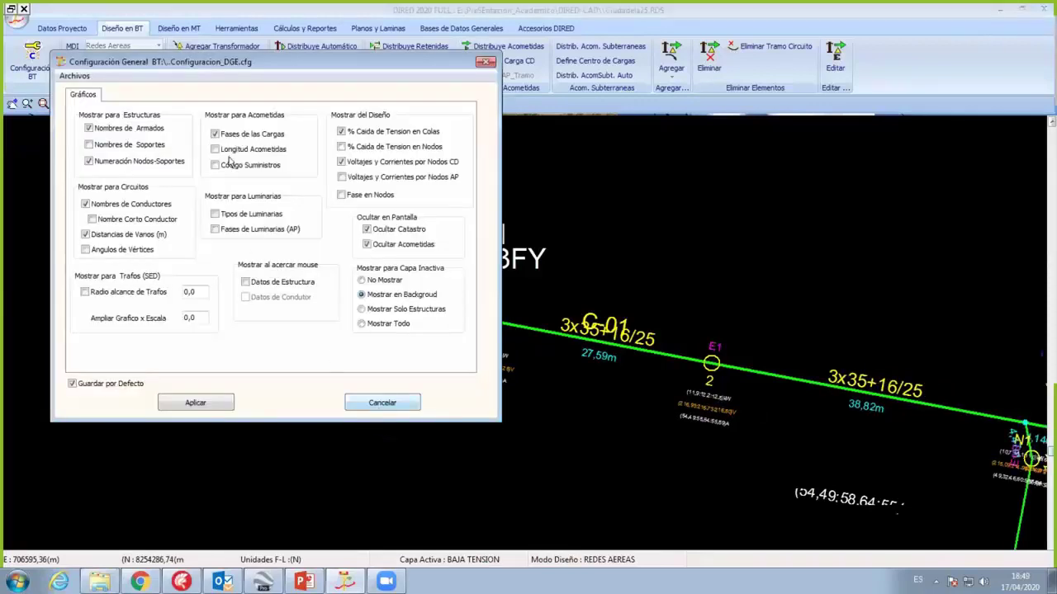
Step: Turn on Voltajes y Corrientes por Nodos CD so connections show their R, S or T phase
{"action": "key", "text": "Escape"}
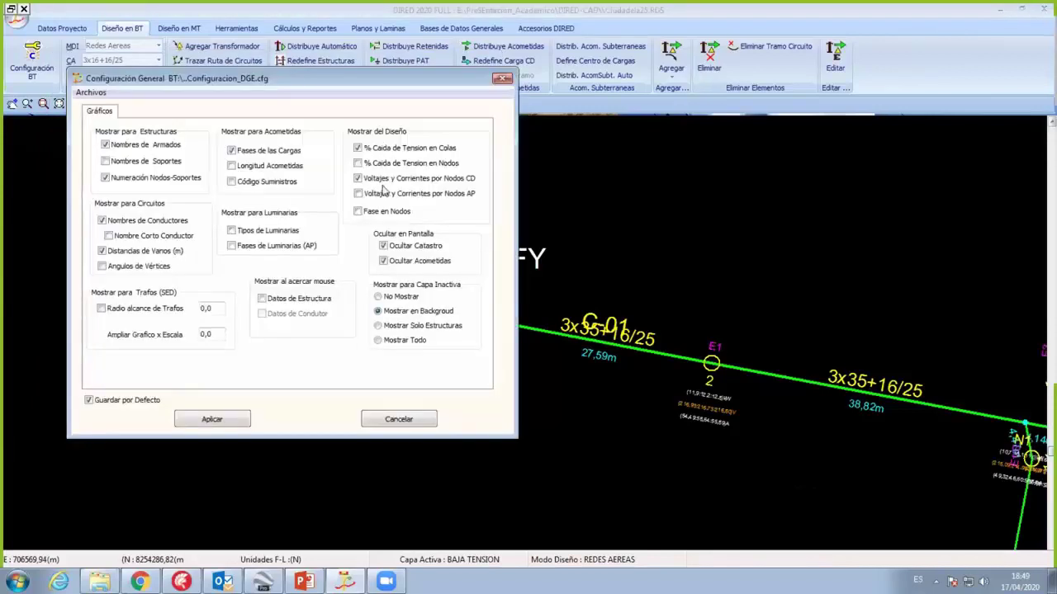
{"action": "left_click", "coordinate": [359, 179]}
{"action": "left_click", "coordinate": [246, 423]}
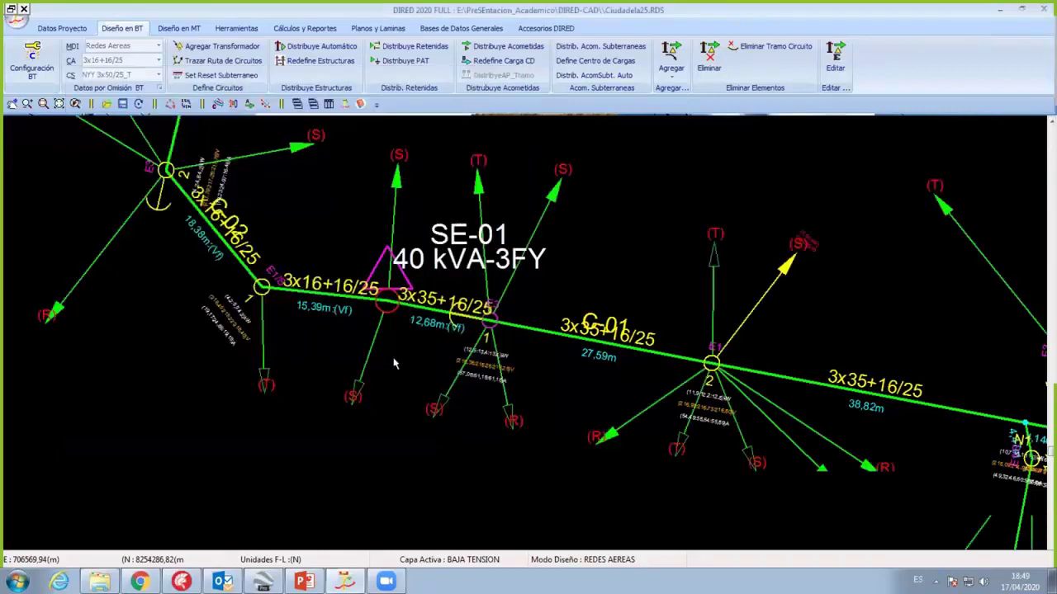
Step: Reassign the service connections at support E1 from phase T to phase R
{"action": "scroll", "coordinate": [244, 254], "scroll_direction": "down", "scroll_amount": 4}
{"action": "mouse_move", "coordinate": [419, 360]}
{"action": "middle_mouse_down"}
{"action": "mouse_move", "coordinate": [448, 419]}
{"action": "mouse_move", "coordinate": [411, 399]}
{"action": "middle_mouse_up"}
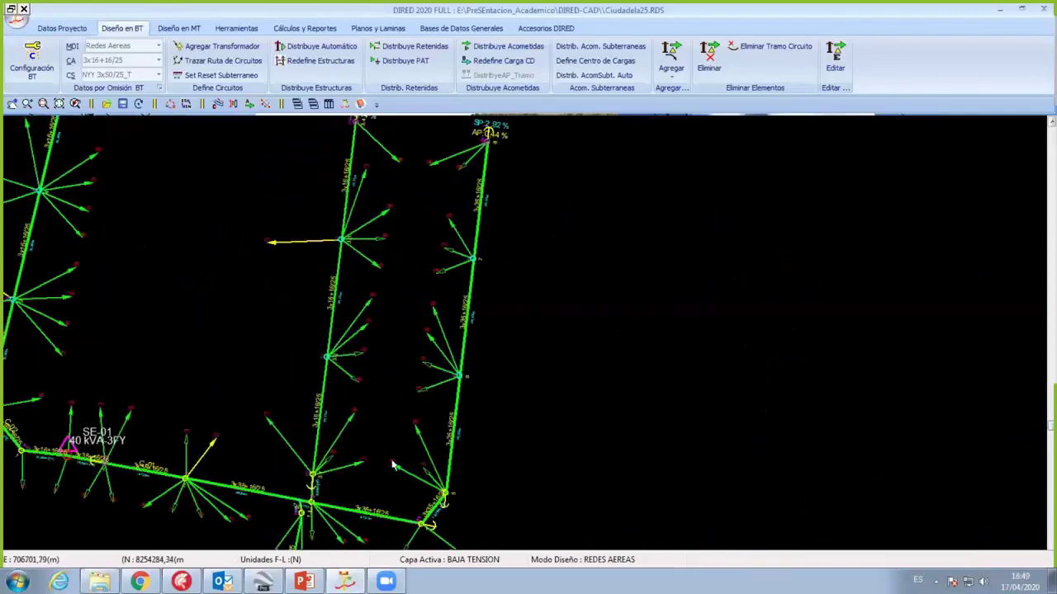
{"action": "scroll", "coordinate": [394, 466], "scroll_direction": "up", "scroll_amount": 5}
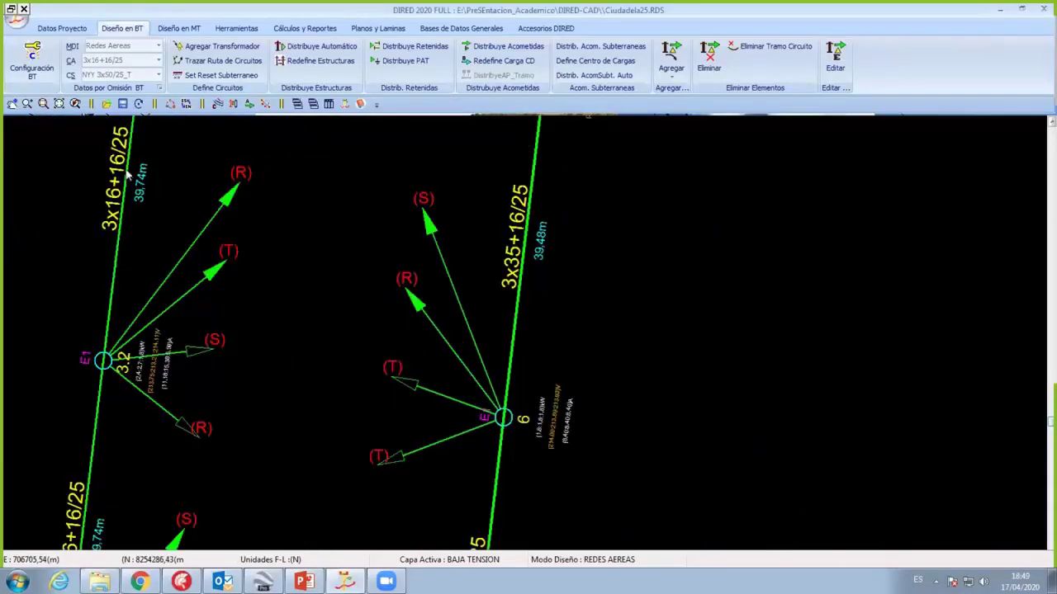
{"action": "left_click", "coordinate": [217, 181]}
{"action": "left_click", "coordinate": [215, 175]}
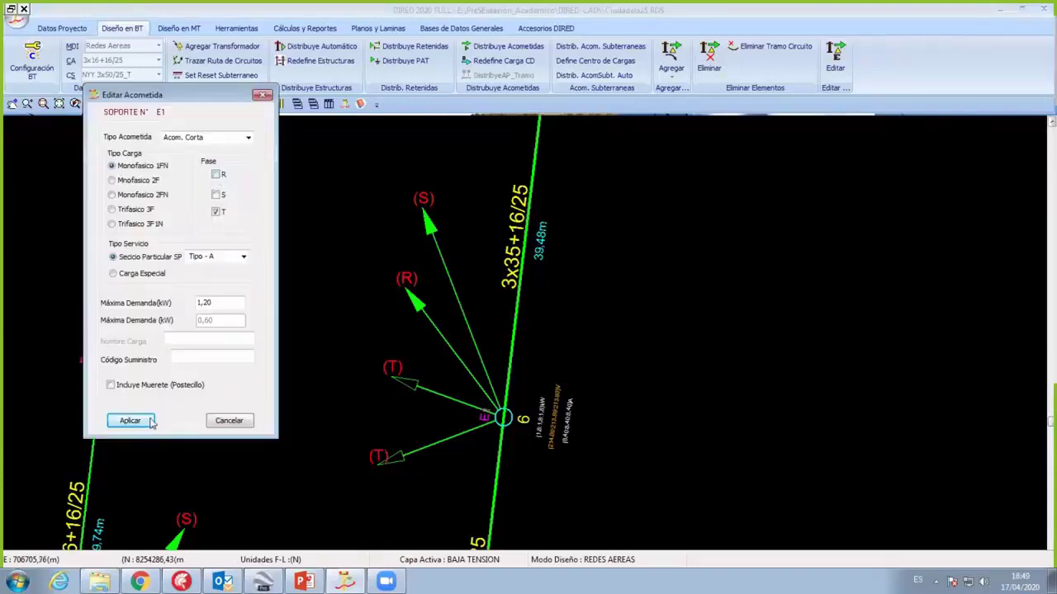
{"action": "left_click", "coordinate": [412, 386]}
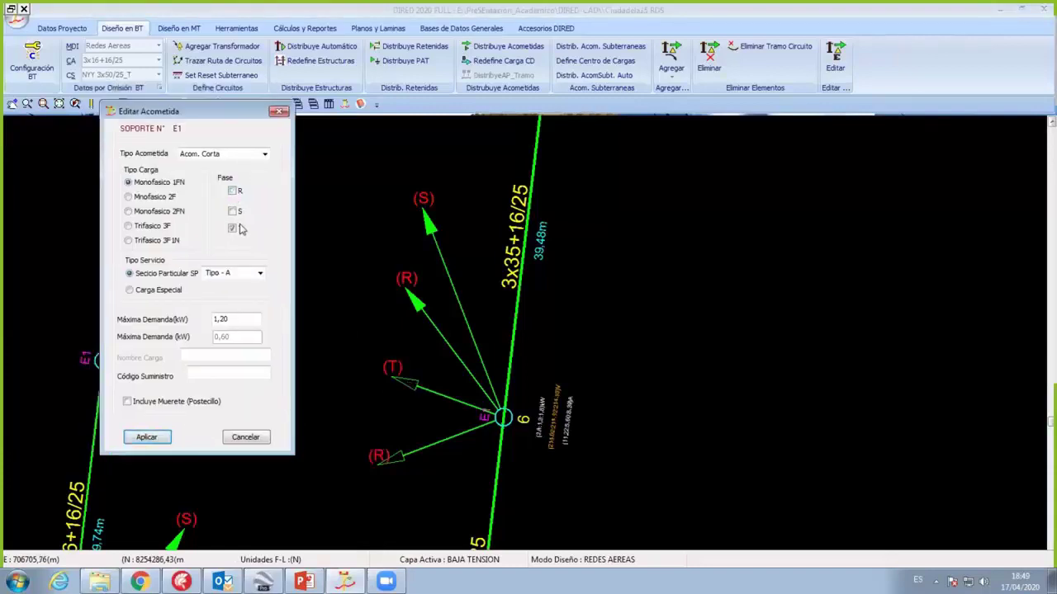
{"action": "left_click", "coordinate": [146, 437]}
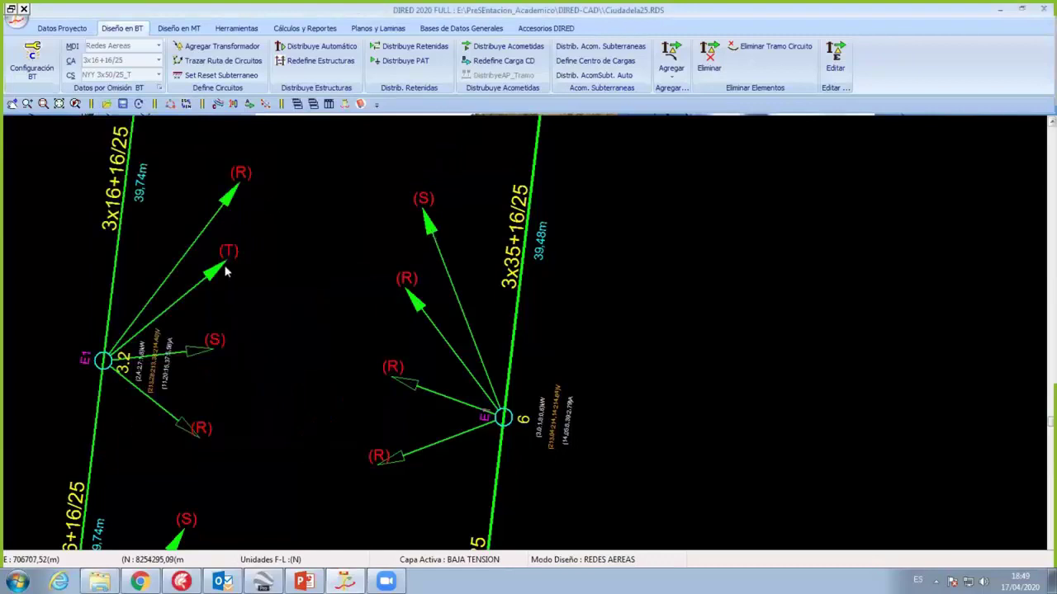
{"action": "left_click", "coordinate": [185, 463]}
{"action": "left_click", "coordinate": [177, 453]}
{"action": "scroll", "coordinate": [281, 394], "scroll_direction": "down", "scroll_amount": 1}
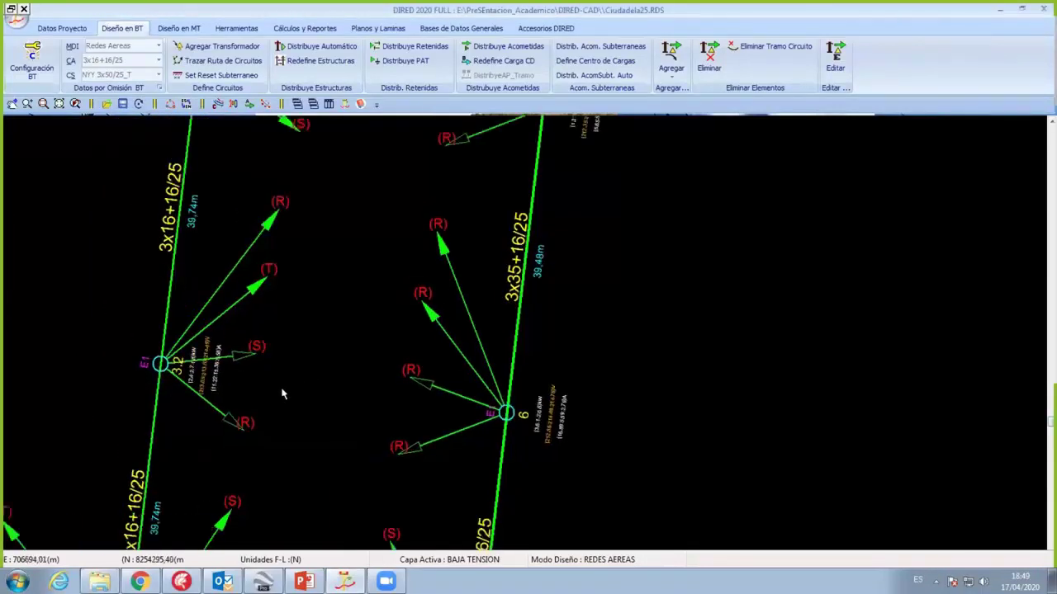
{"action": "left_click", "coordinate": [325, 410]}
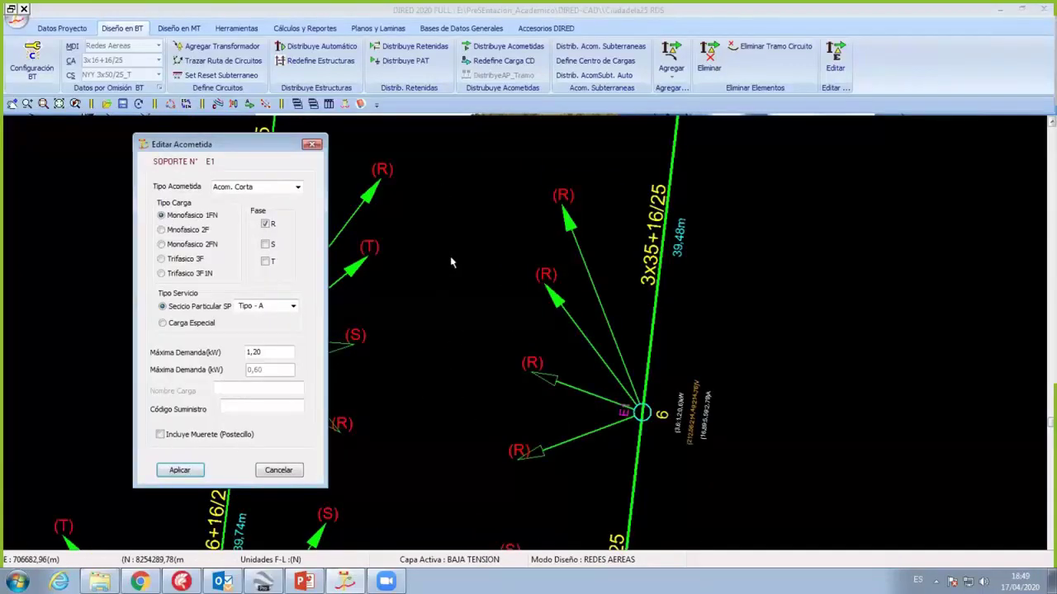
{"action": "key", "text": "Return"}
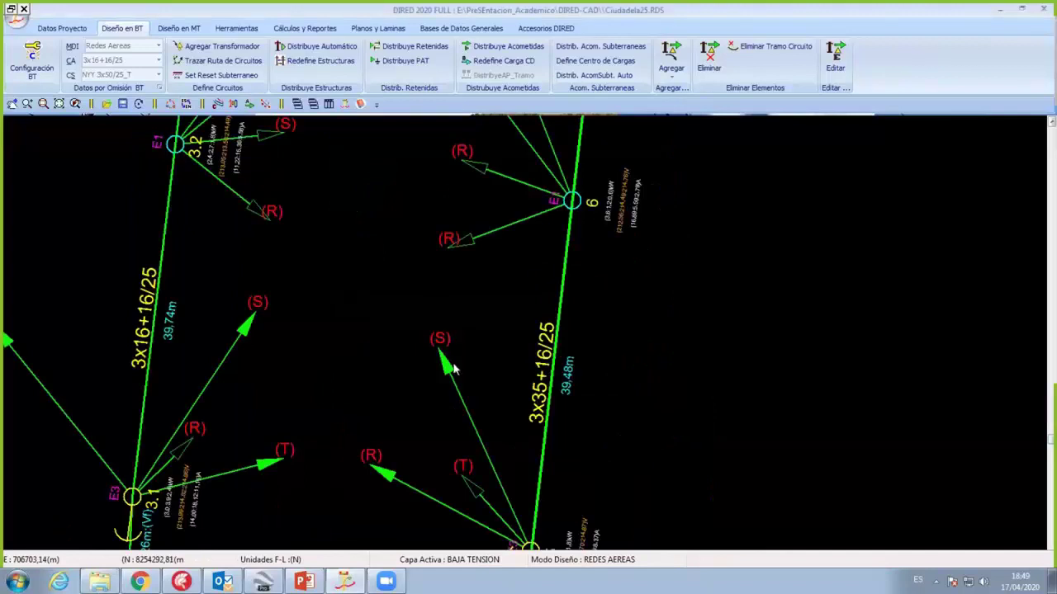
Step: Move the service drop at support E3 to phase R
{"action": "left_click", "coordinate": [453, 369]}
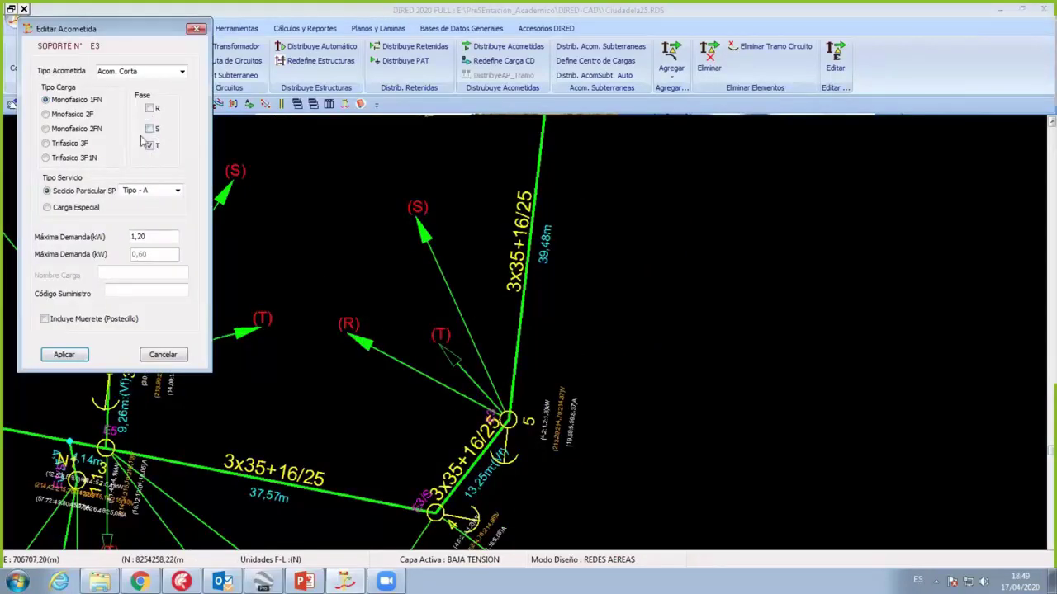
{"action": "left_click", "coordinate": [81, 355]}
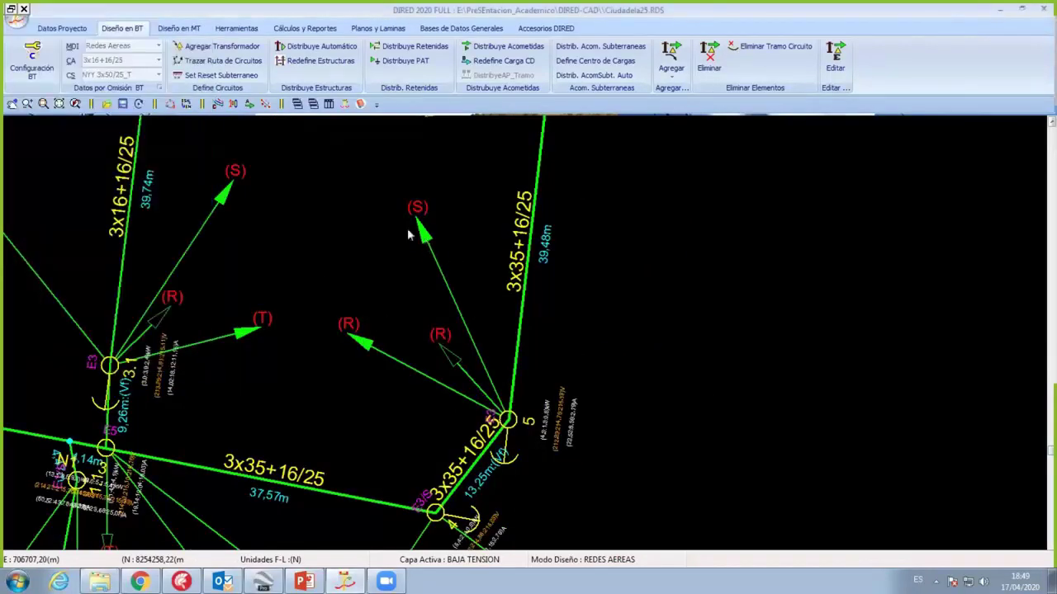
{"action": "left_click", "coordinate": [216, 158]}
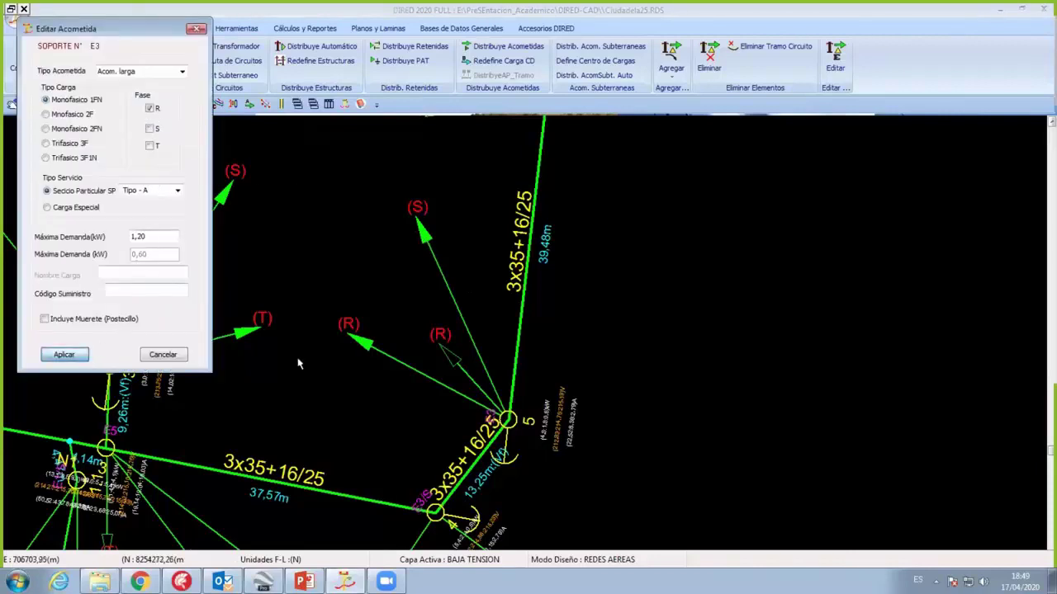
{"action": "key", "text": "Return"}
{"action": "scroll", "coordinate": [411, 336], "scroll_direction": "down", "scroll_amount": 3}
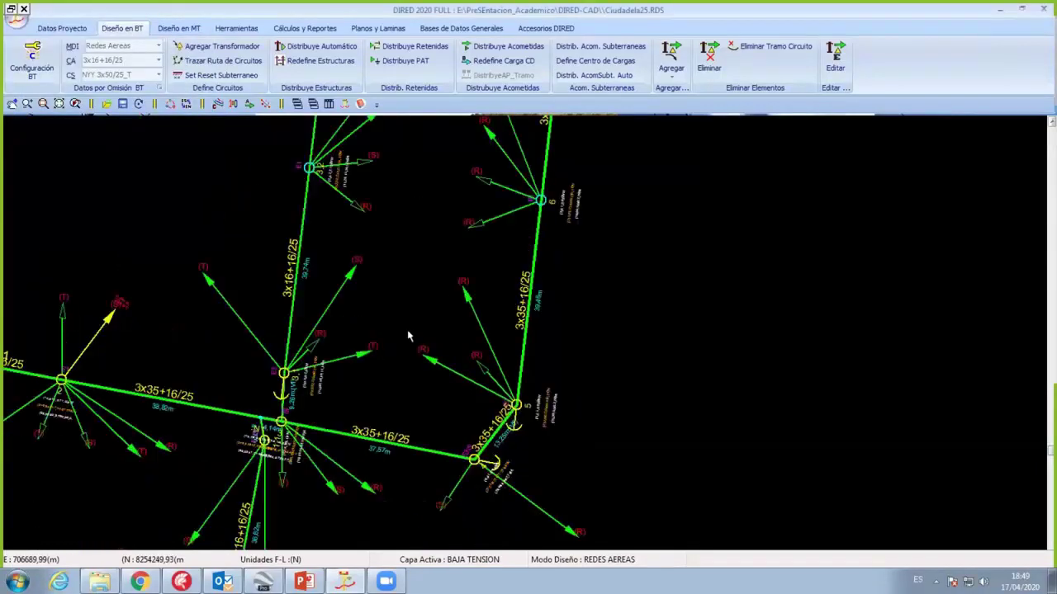
{"action": "scroll", "coordinate": [413, 338], "scroll_direction": "up", "scroll_amount": 2}
{"action": "scroll", "coordinate": [458, 280], "scroll_direction": "down", "scroll_amount": 3}
{"action": "scroll", "coordinate": [451, 318], "scroll_direction": "up", "scroll_amount": 1}
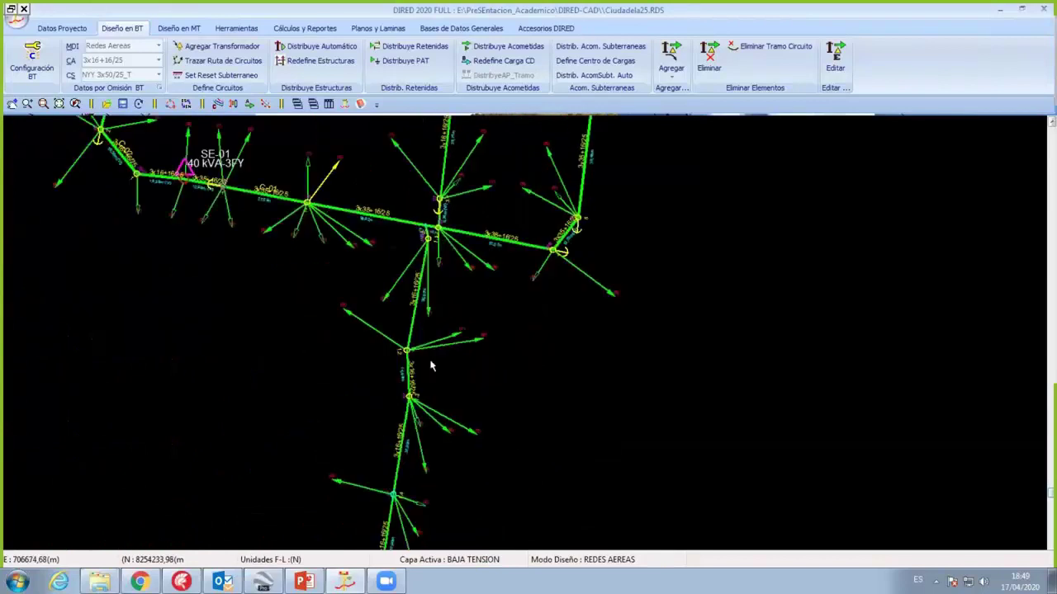
{"action": "scroll", "coordinate": [404, 355], "scroll_direction": "up", "scroll_amount": 1}
{"action": "scroll", "coordinate": [396, 294], "scroll_direction": "up", "scroll_amount": 1}
{"action": "scroll", "coordinate": [388, 289], "scroll_direction": "up", "scroll_amount": 1}
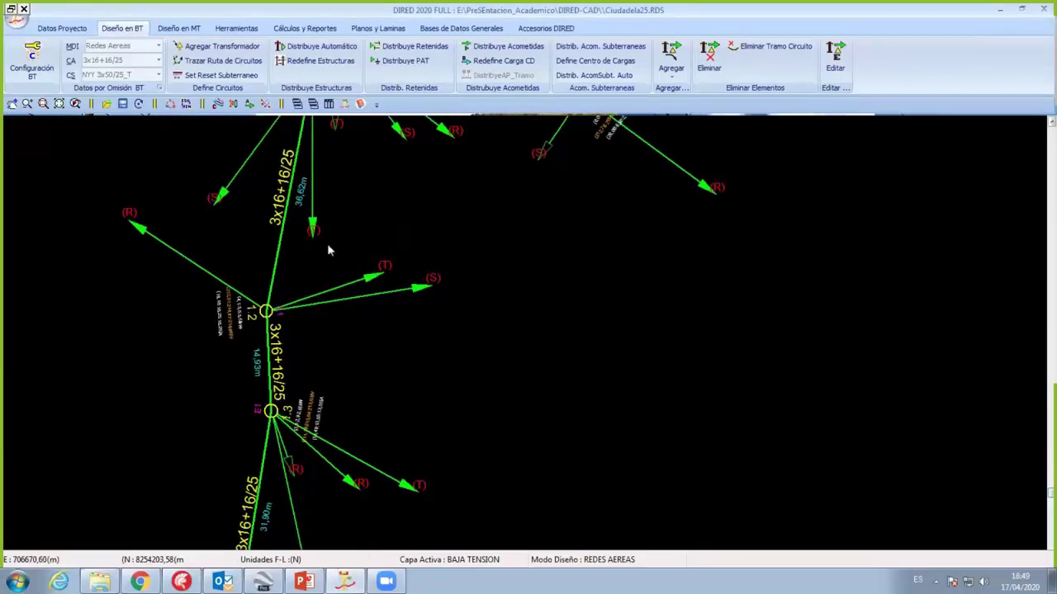
Step: Move the remaining (T) and (S) service drops near nodes 1–3 to phase R
{"action": "left_click", "coordinate": [78, 371]}
{"action": "left_click", "coordinate": [416, 290]}
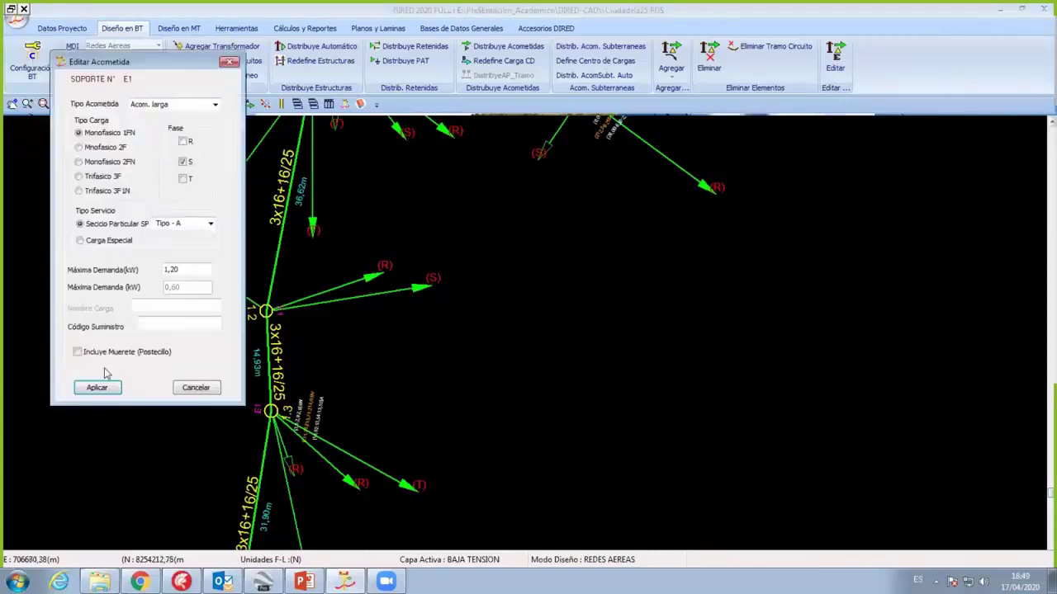
{"action": "left_click", "coordinate": [91, 382]}
{"action": "left_click", "coordinate": [412, 489]}
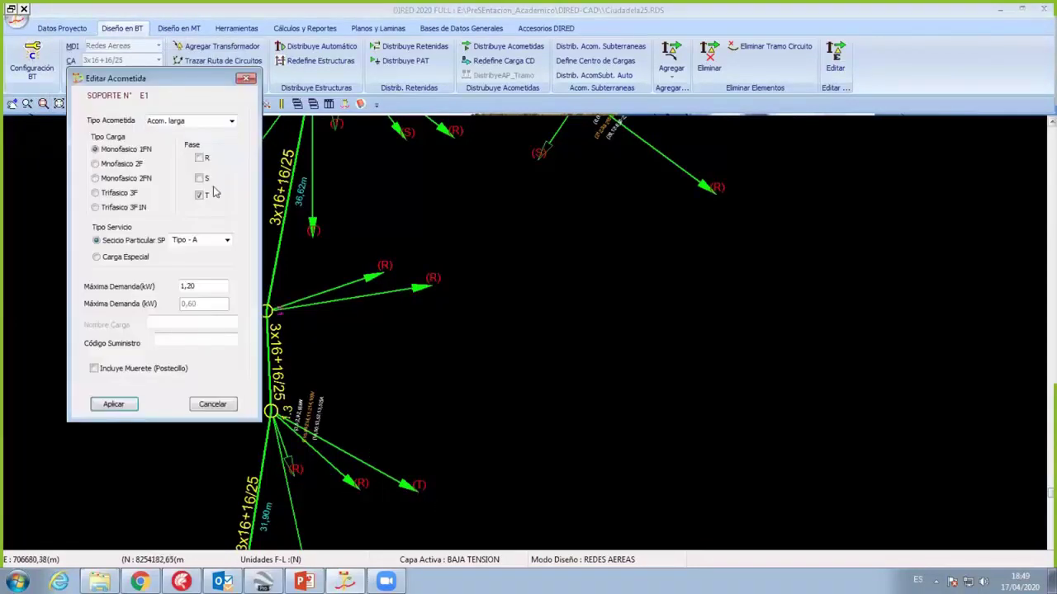
{"action": "left_click", "coordinate": [202, 159]}
{"action": "left_click", "coordinate": [113, 404]}
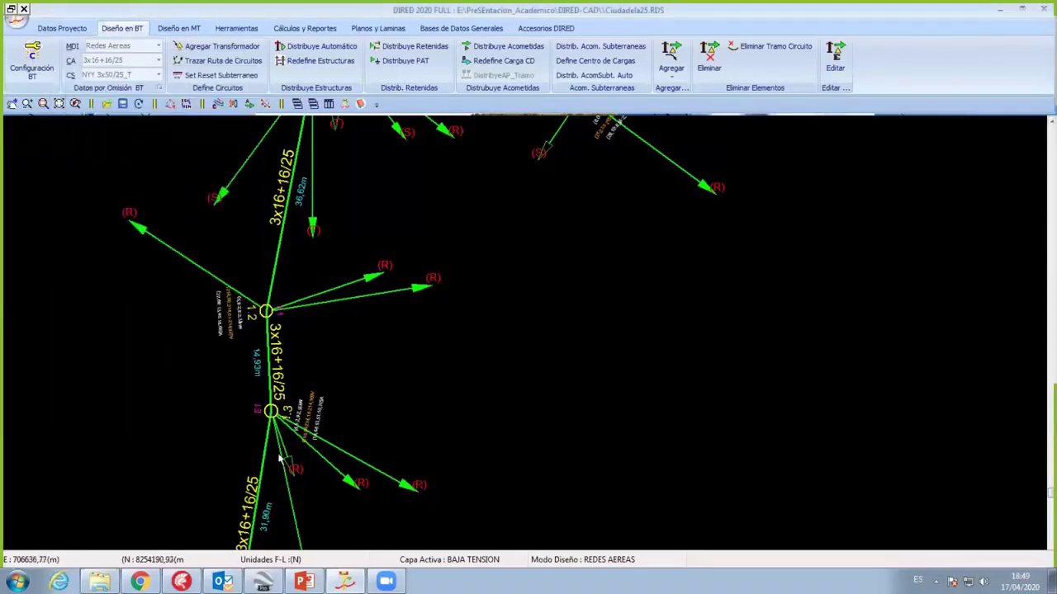
{"action": "left_click", "coordinate": [225, 198]}
{"action": "left_click", "coordinate": [132, 421]}
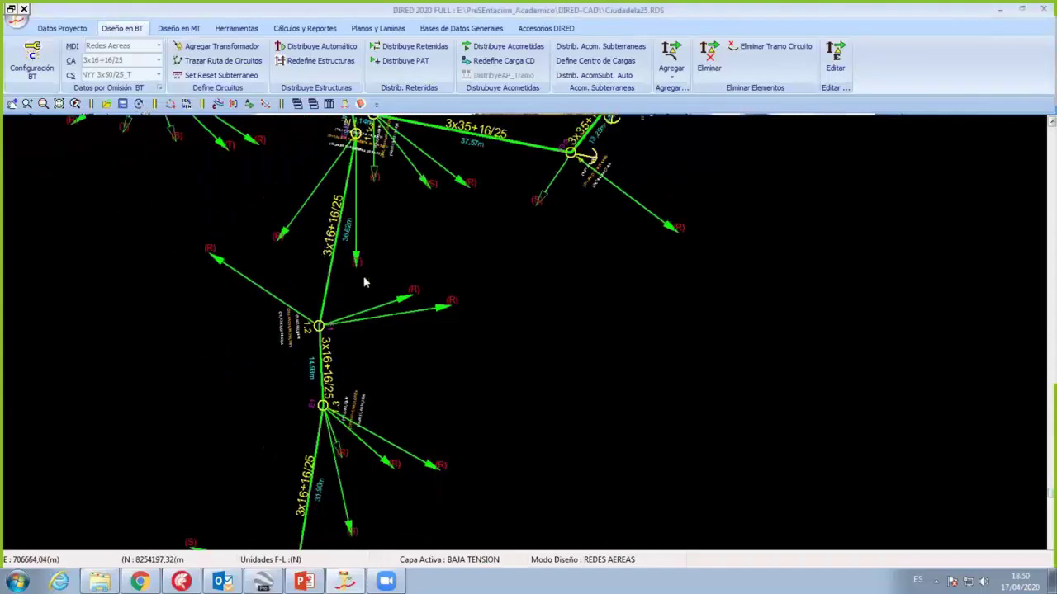
{"action": "scroll", "coordinate": [365, 283], "scroll_direction": "down", "scroll_amount": 1}
{"action": "scroll", "coordinate": [483, 384], "scroll_direction": "down", "scroll_amount": 1}
{"action": "scroll", "coordinate": [505, 304], "scroll_direction": "down", "scroll_amount": 1}
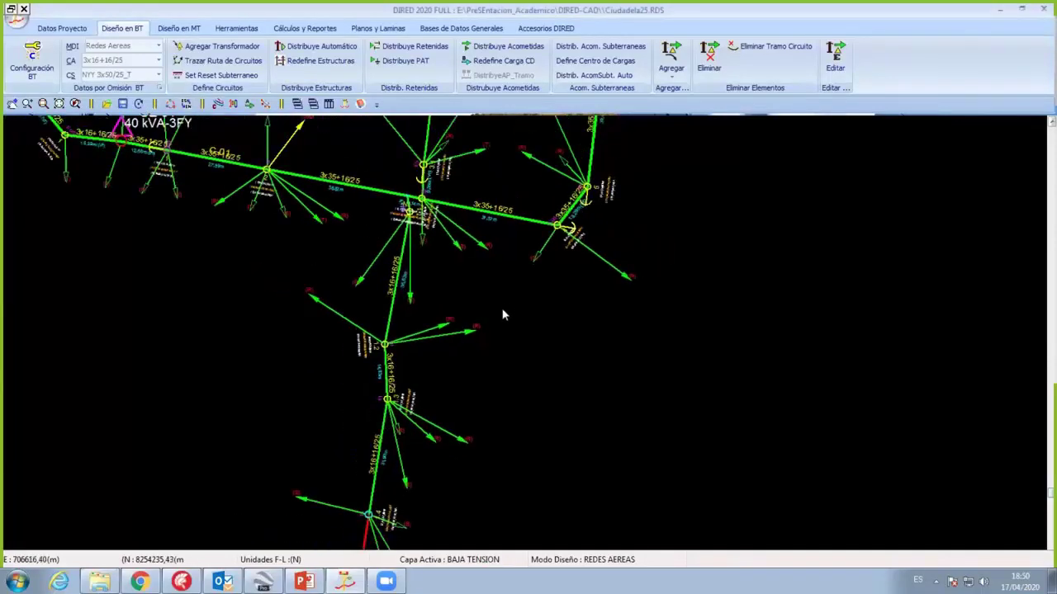
{"action": "scroll", "coordinate": [465, 359], "scroll_direction": "down", "scroll_amount": 1}
{"action": "scroll", "coordinate": [503, 373], "scroll_direction": "down", "scroll_amount": 1}
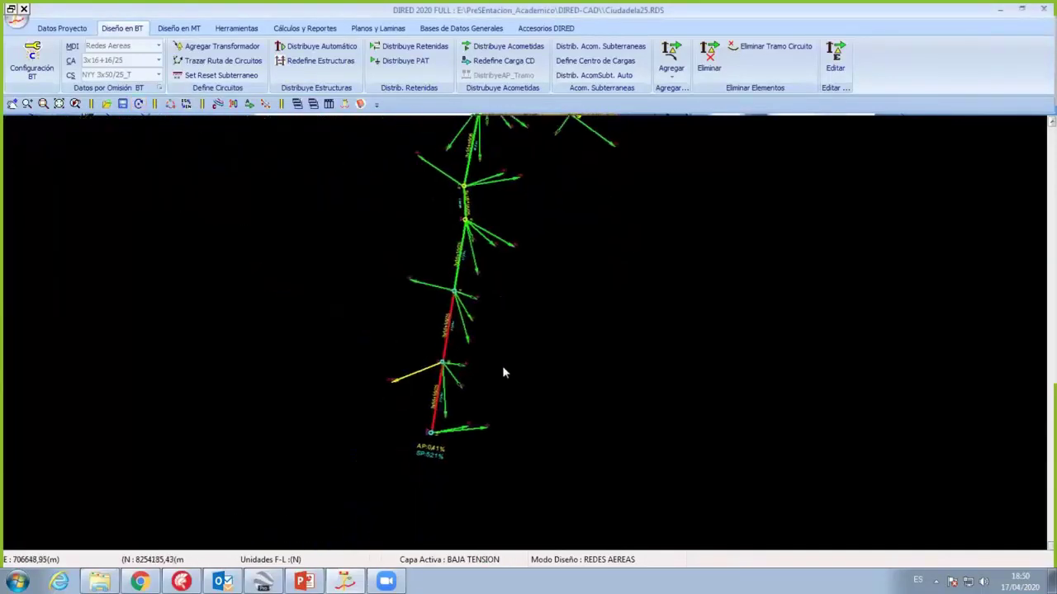
{"action": "scroll", "coordinate": [474, 338], "scroll_direction": "up", "scroll_amount": 1}
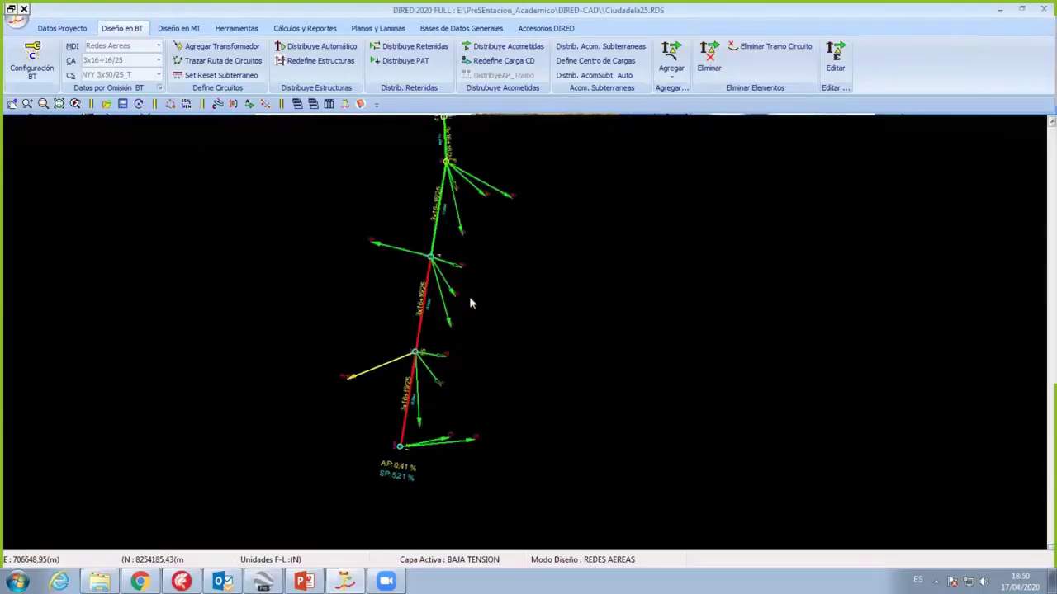
{"action": "scroll", "coordinate": [470, 310], "scroll_direction": "up", "scroll_amount": 1}
{"action": "scroll", "coordinate": [469, 324], "scroll_direction": "up", "scroll_amount": 2}
{"action": "scroll", "coordinate": [458, 338], "scroll_direction": "down", "scroll_amount": 1}
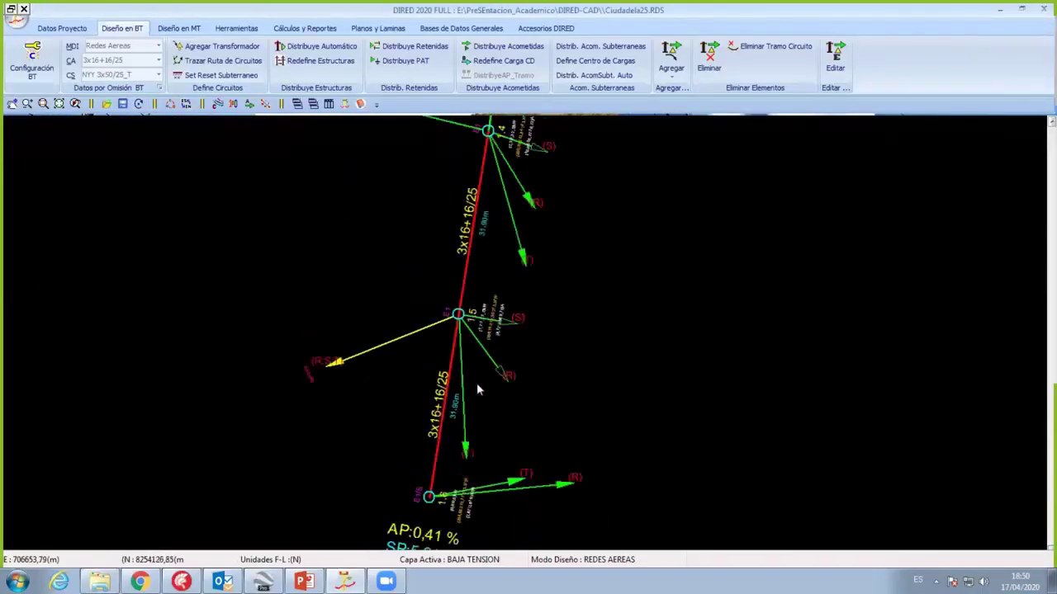
{"action": "middle_click_drag", "start_coordinate": [457, 417], "coordinate": [459, 318]}
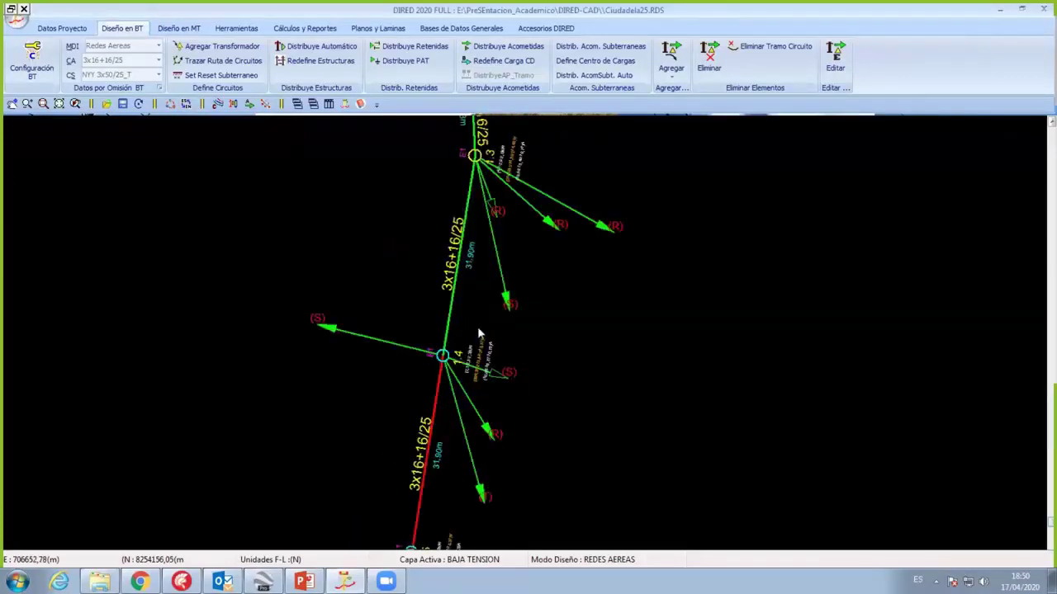
{"action": "scroll", "coordinate": [499, 355], "scroll_direction": "down", "scroll_amount": 2}
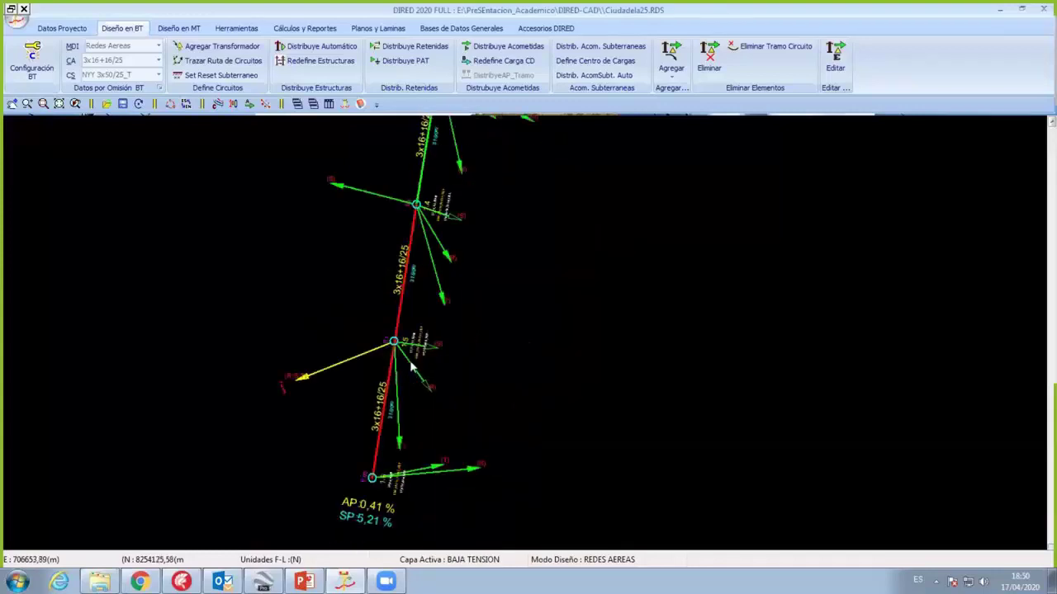
{"action": "scroll", "coordinate": [406, 374], "scroll_direction": "up", "scroll_amount": 1}
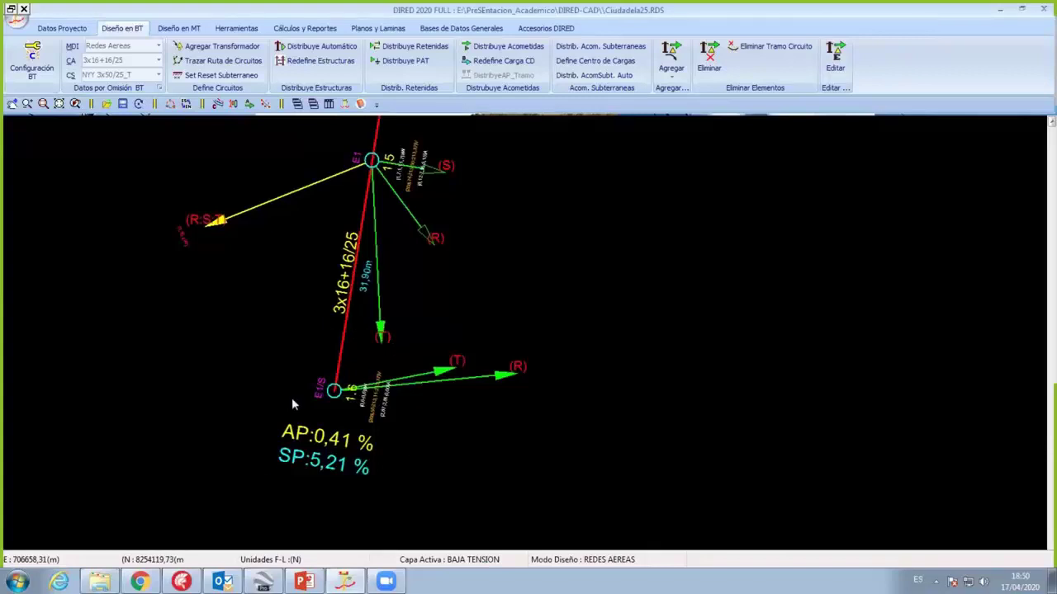
{"action": "scroll", "coordinate": [427, 264], "scroll_direction": "down", "scroll_amount": 1}
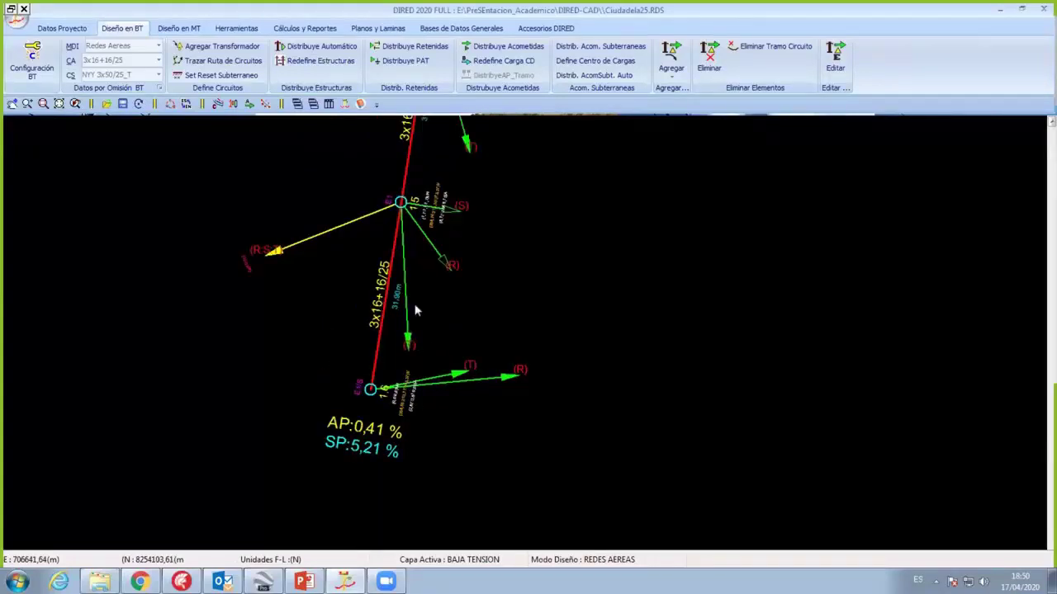
{"action": "scroll", "coordinate": [440, 417], "scroll_direction": "down", "scroll_amount": 2}
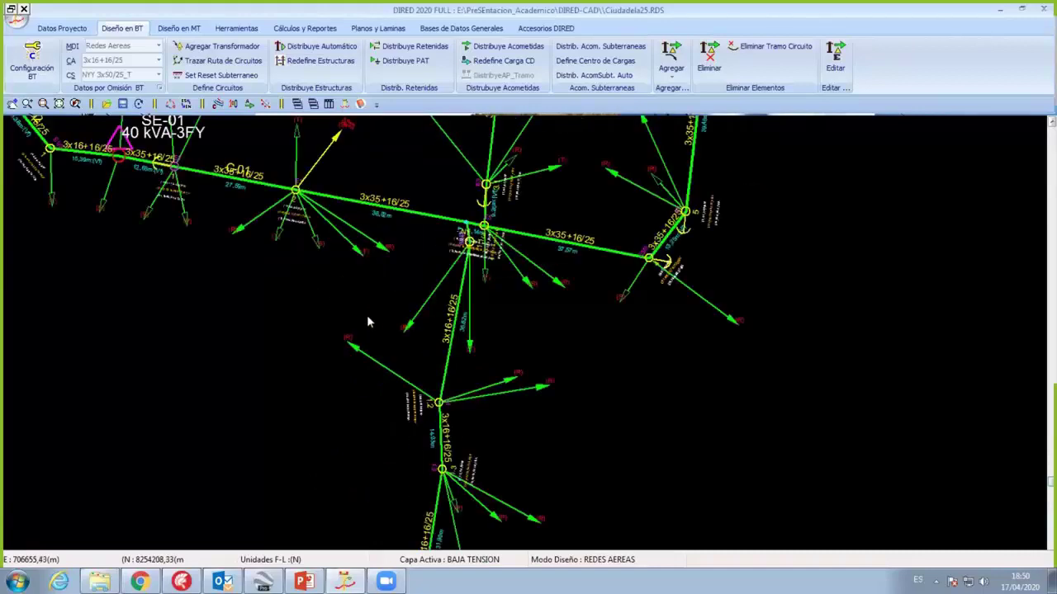
{"action": "scroll", "coordinate": [307, 299], "scroll_direction": "up", "scroll_amount": 2}
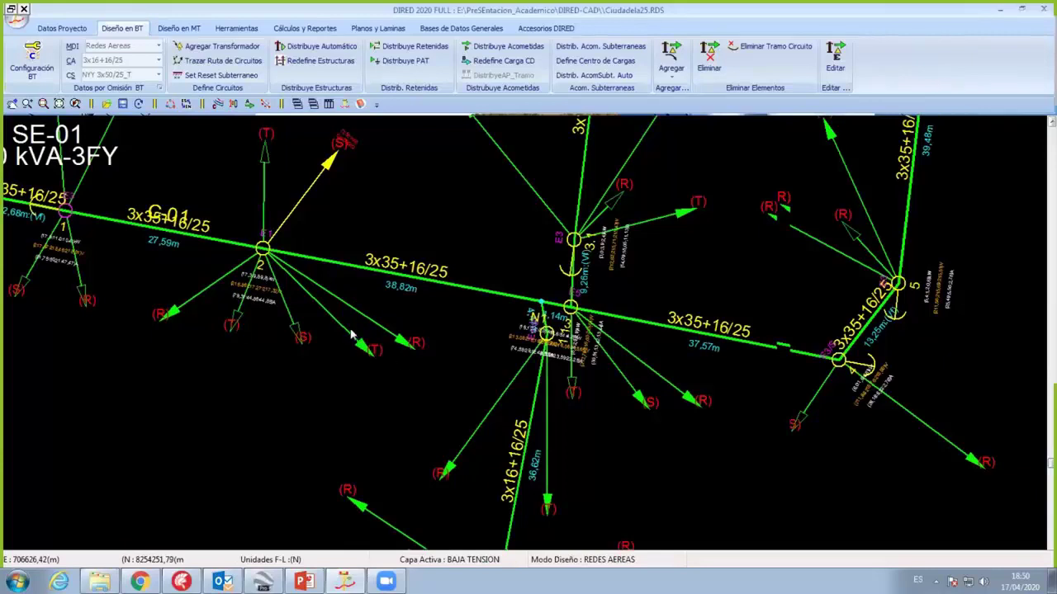
{"action": "scroll", "coordinate": [347, 324], "scroll_direction": "up", "scroll_amount": 3}
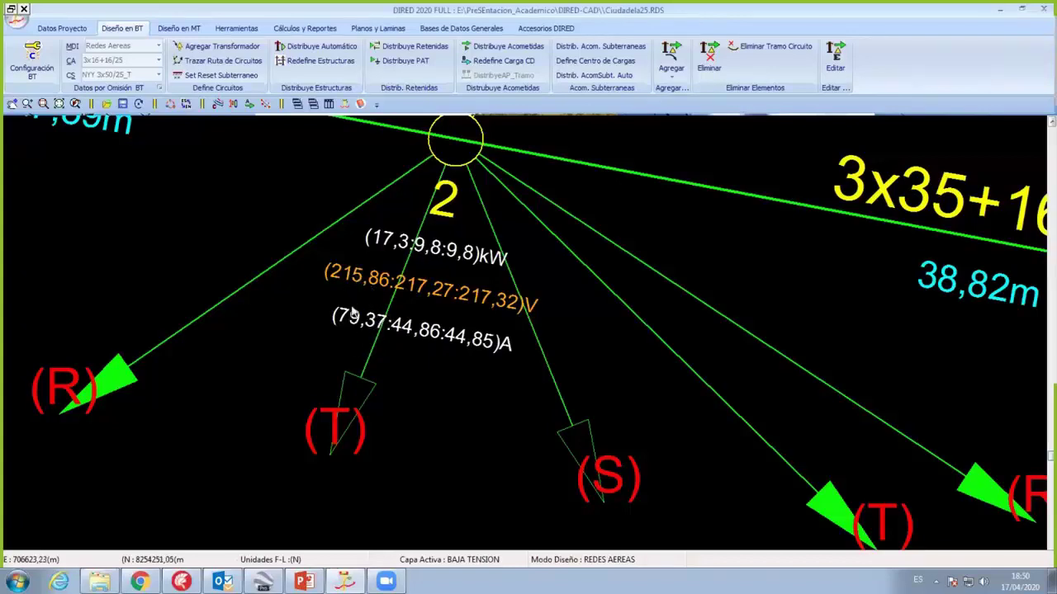
{"action": "scroll", "coordinate": [353, 311], "scroll_direction": "up", "scroll_amount": 2}
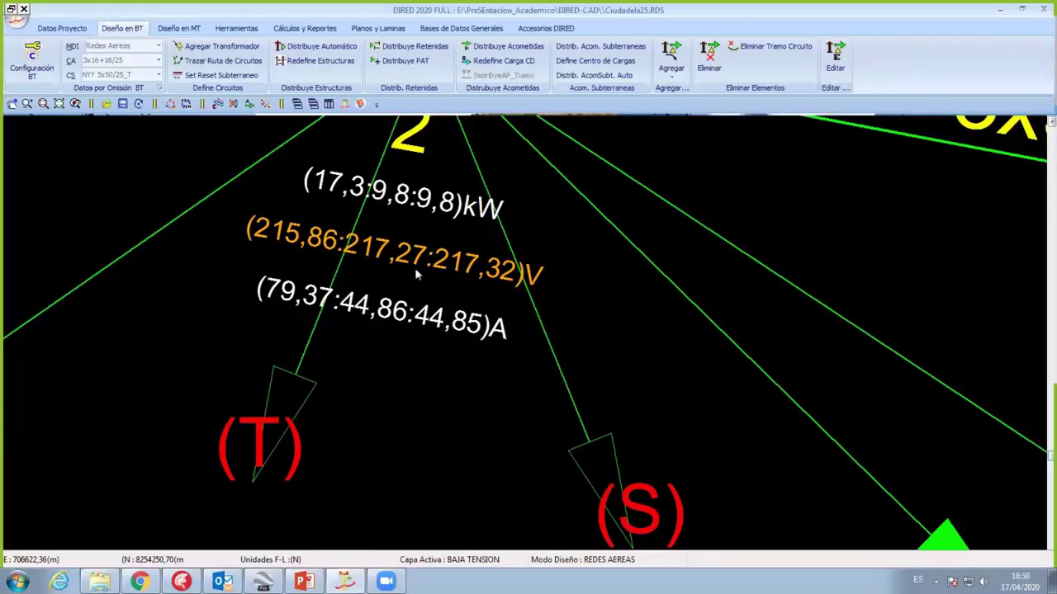
{"action": "scroll", "coordinate": [414, 267], "scroll_direction": "down", "scroll_amount": 3}
{"action": "scroll", "coordinate": [381, 189], "scroll_direction": "down", "scroll_amount": 2}
{"action": "scroll", "coordinate": [372, 232], "scroll_direction": "up", "scroll_amount": 2}
{"action": "scroll", "coordinate": [315, 205], "scroll_direction": "up", "scroll_amount": 2}
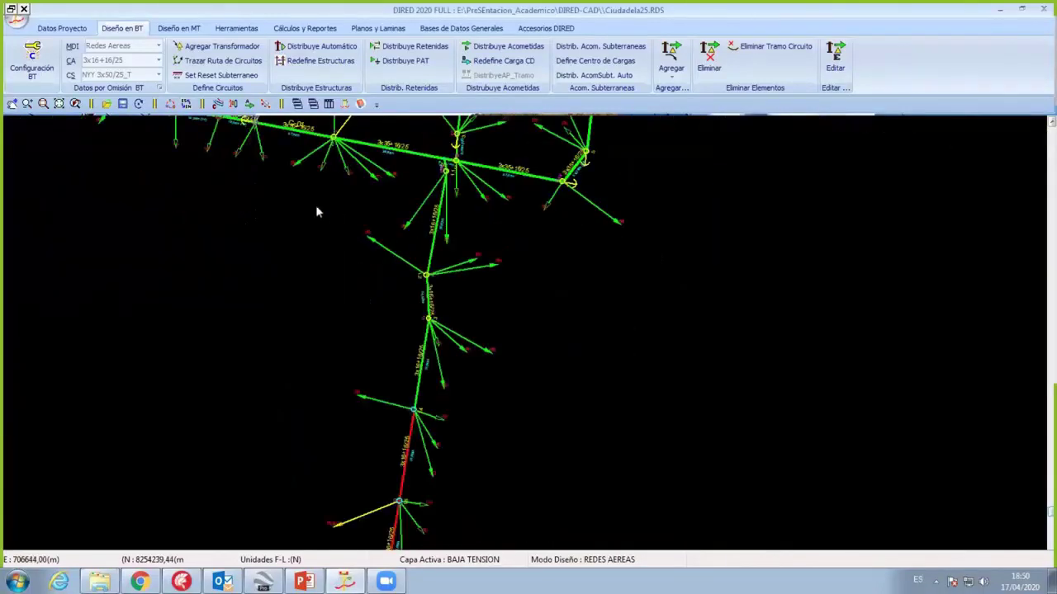
{"action": "scroll", "coordinate": [315, 204], "scroll_direction": "down", "scroll_amount": 2}
{"action": "scroll", "coordinate": [350, 286], "scroll_direction": "down", "scroll_amount": 1}
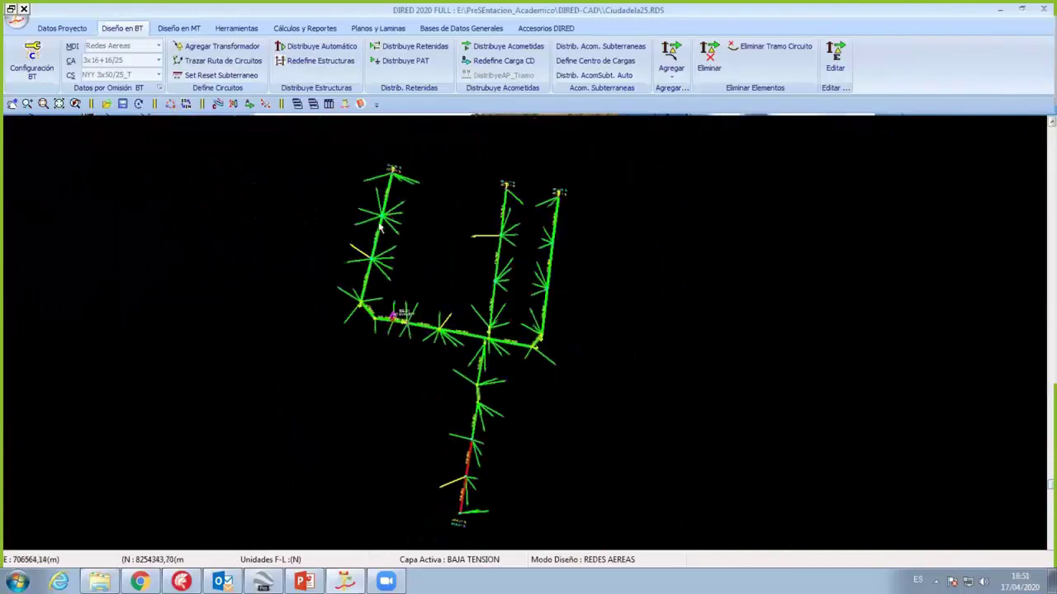
{"action": "scroll", "coordinate": [504, 355], "scroll_direction": "up", "scroll_amount": 2}
{"action": "scroll", "coordinate": [504, 361], "scroll_direction": "up", "scroll_amount": 1}
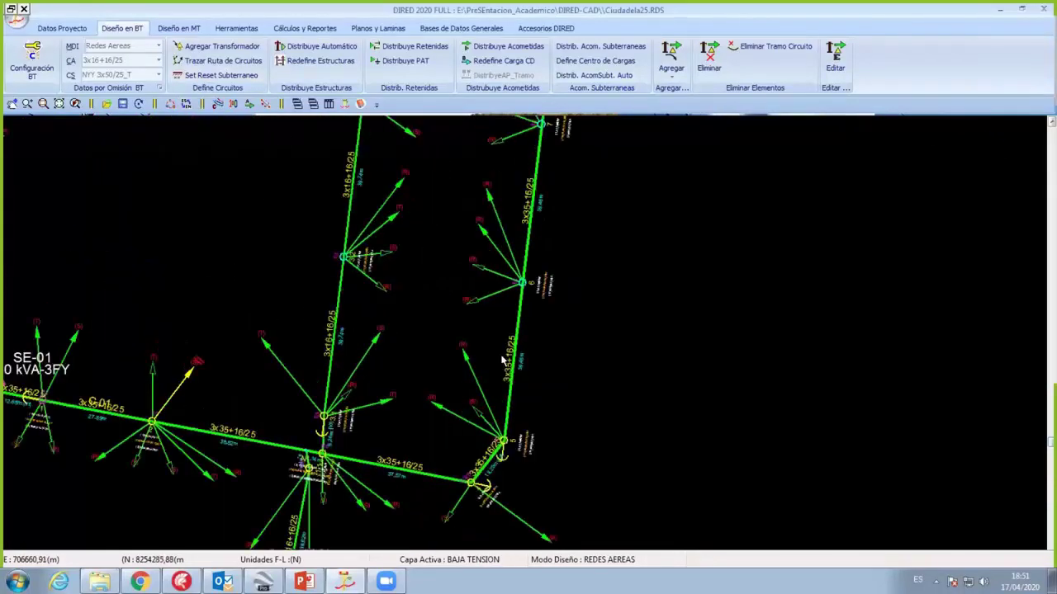
{"action": "left_click", "coordinate": [672, 68]}
Step: Place luminaires on the upper, left, lower-left and lower-right poles
{"action": "scroll", "coordinate": [501, 304], "scroll_direction": "down", "scroll_amount": 1}
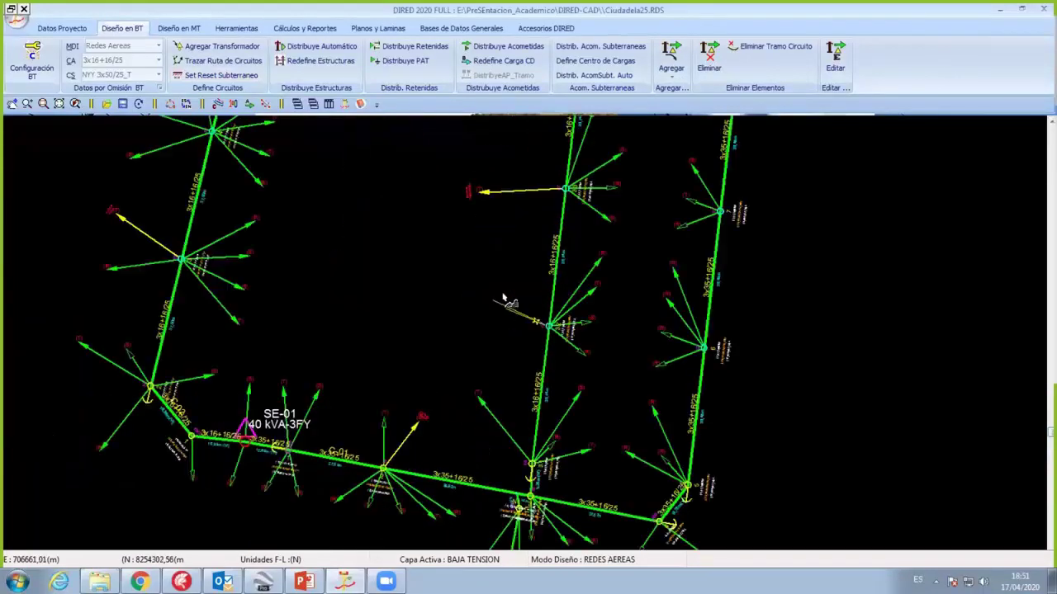
{"action": "left_click", "coordinate": [563, 191]}
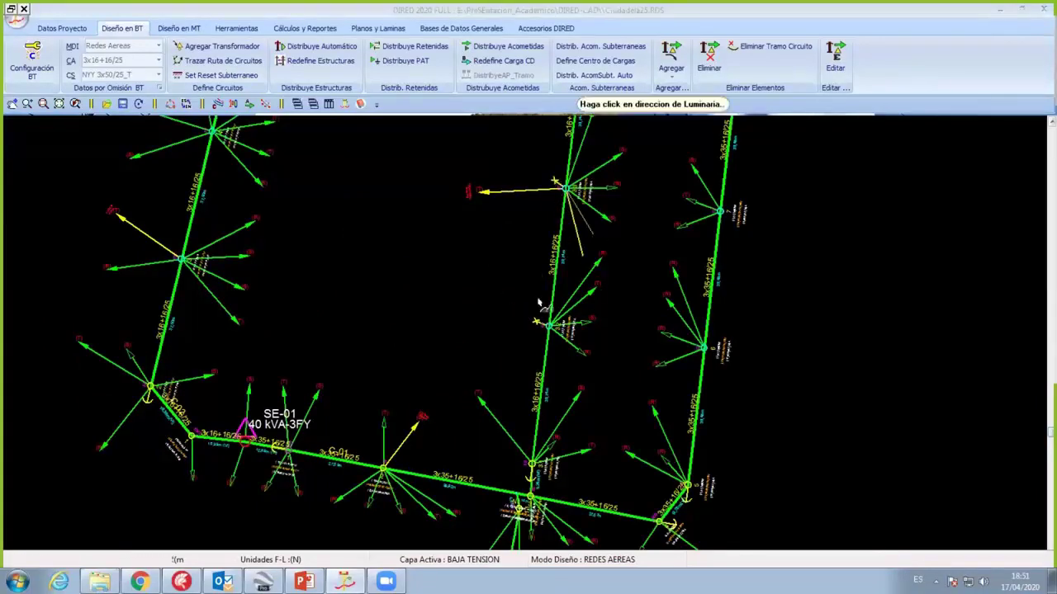
{"action": "left_click", "coordinate": [579, 234]}
{"action": "left_click", "coordinate": [374, 464]}
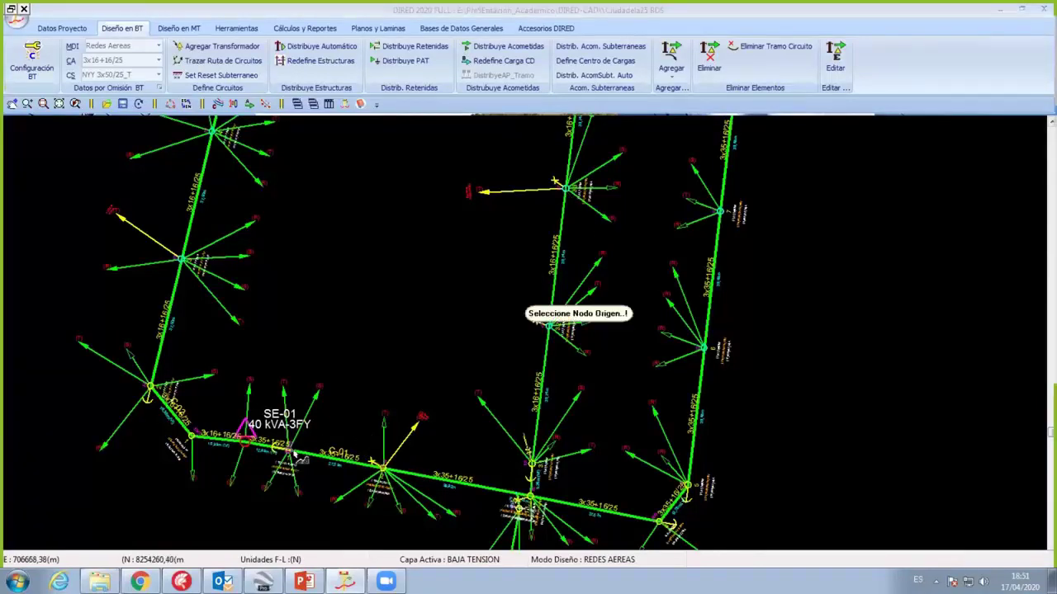
{"action": "left_click", "coordinate": [177, 251]}
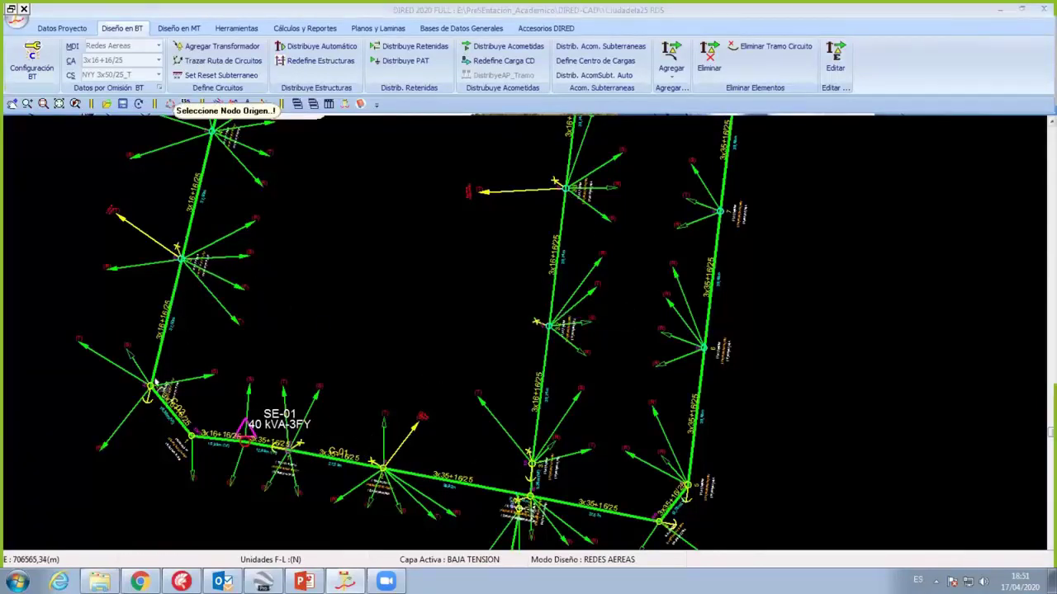
{"action": "left_click", "coordinate": [172, 371]}
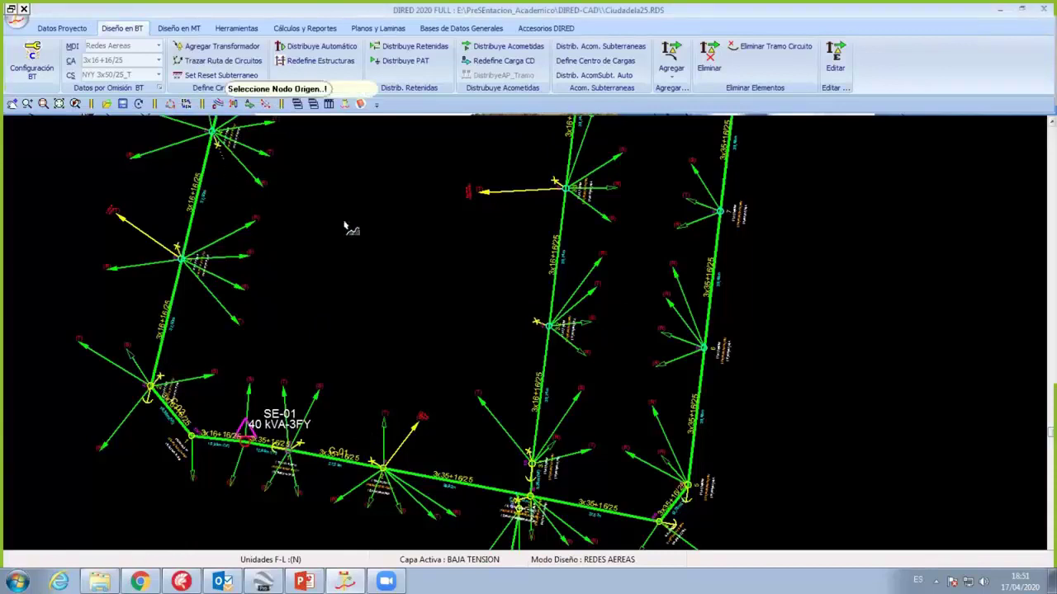
{"action": "left_click", "coordinate": [690, 486]}
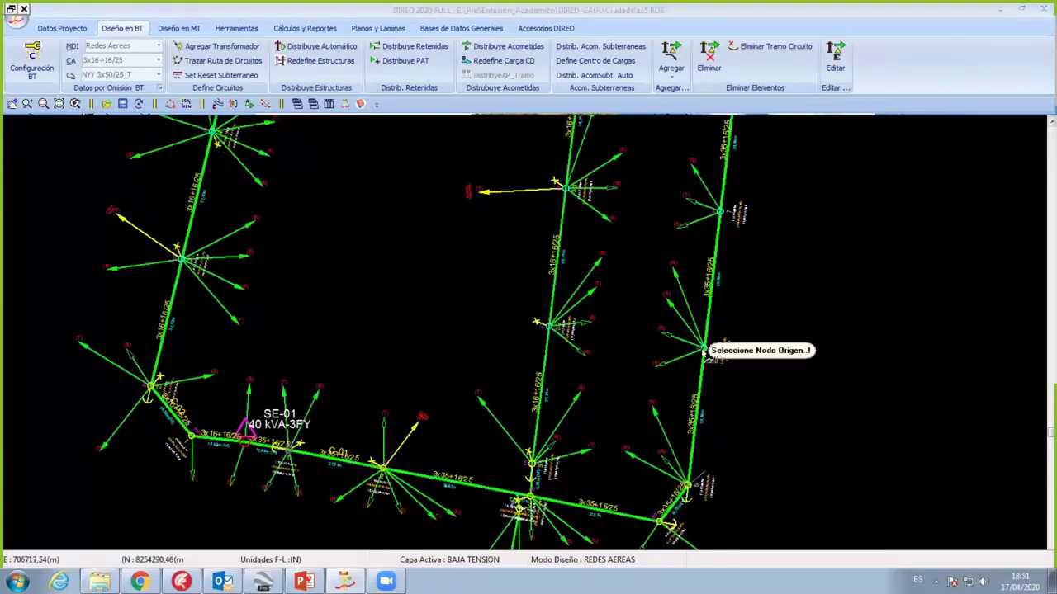
Step: Mark the origin node at the right-hand pole and review the SP/AP % labels
{"action": "left_click", "coordinate": [727, 332]}
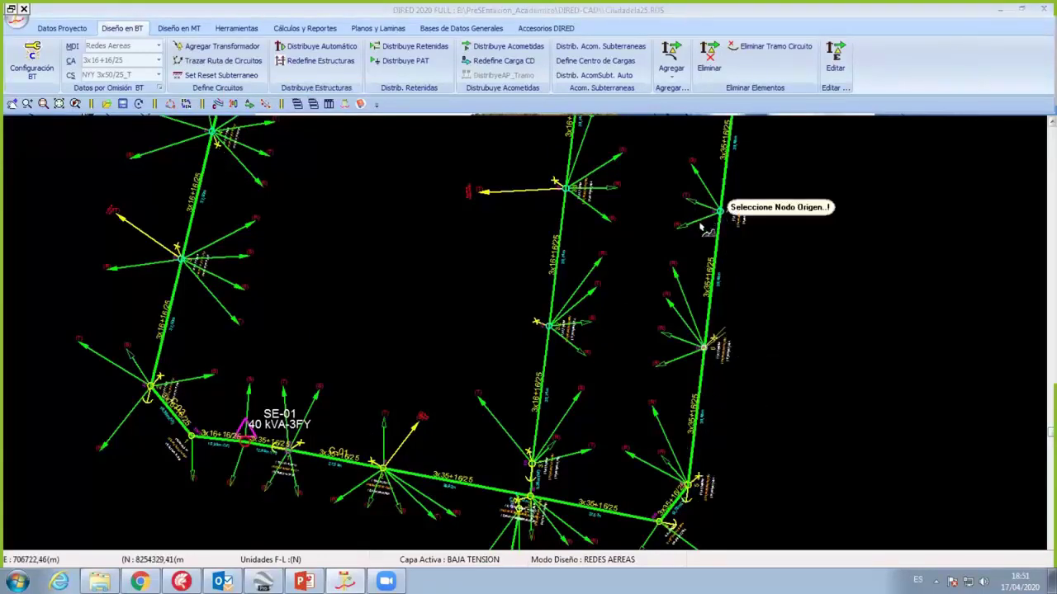
{"action": "scroll", "coordinate": [561, 398], "scroll_direction": "up", "scroll_amount": 2}
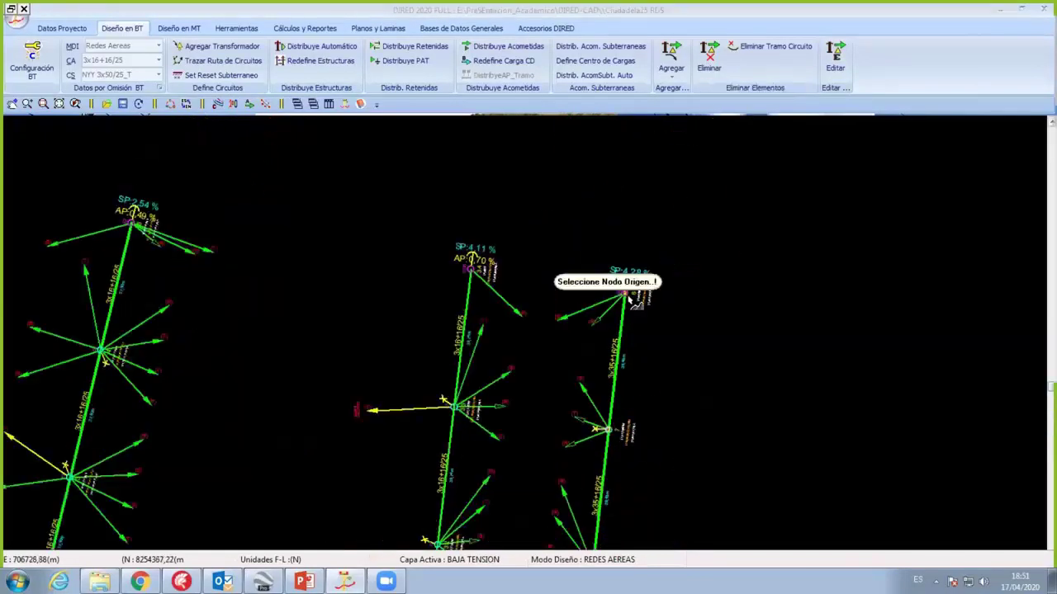
{"action": "scroll", "coordinate": [632, 307], "scroll_direction": "up", "scroll_amount": 2}
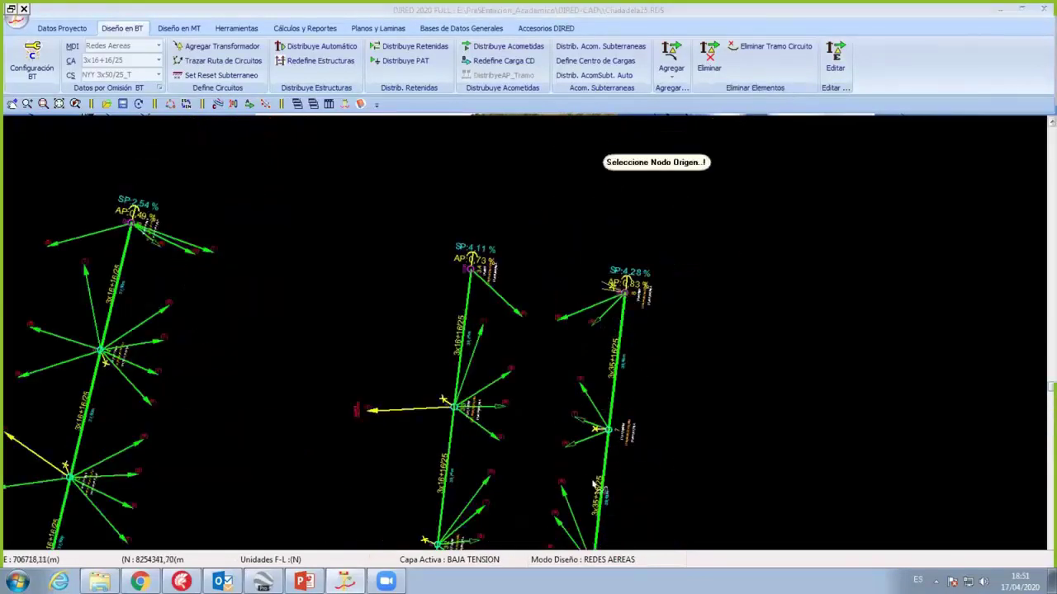
{"action": "scroll", "coordinate": [610, 496], "scroll_direction": "down", "scroll_amount": 2}
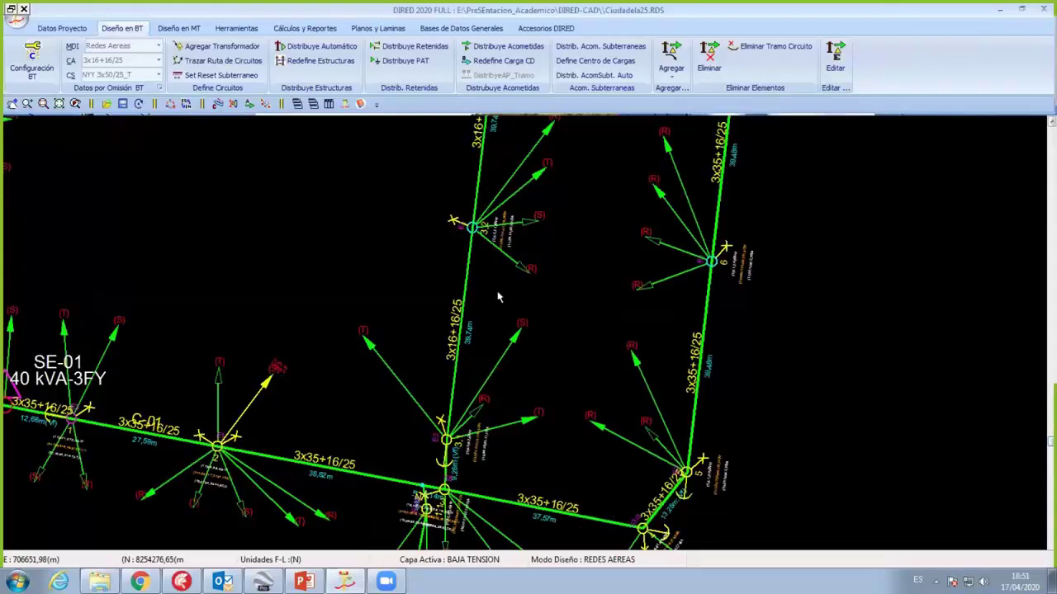
{"action": "scroll", "coordinate": [498, 297], "scroll_direction": "up", "scroll_amount": 2}
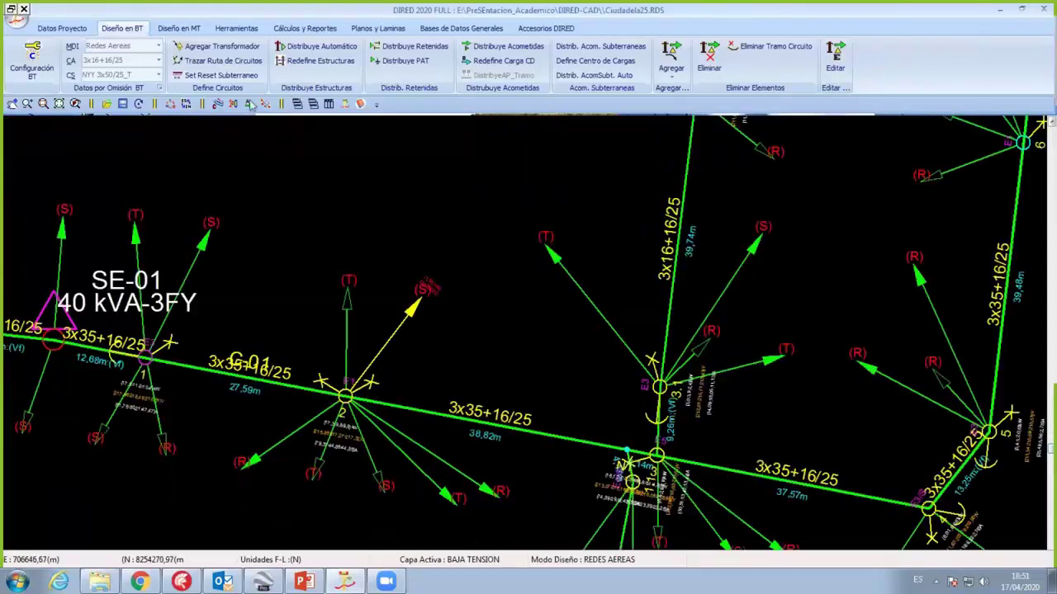
{"action": "left_click", "coordinate": [413, 47]}
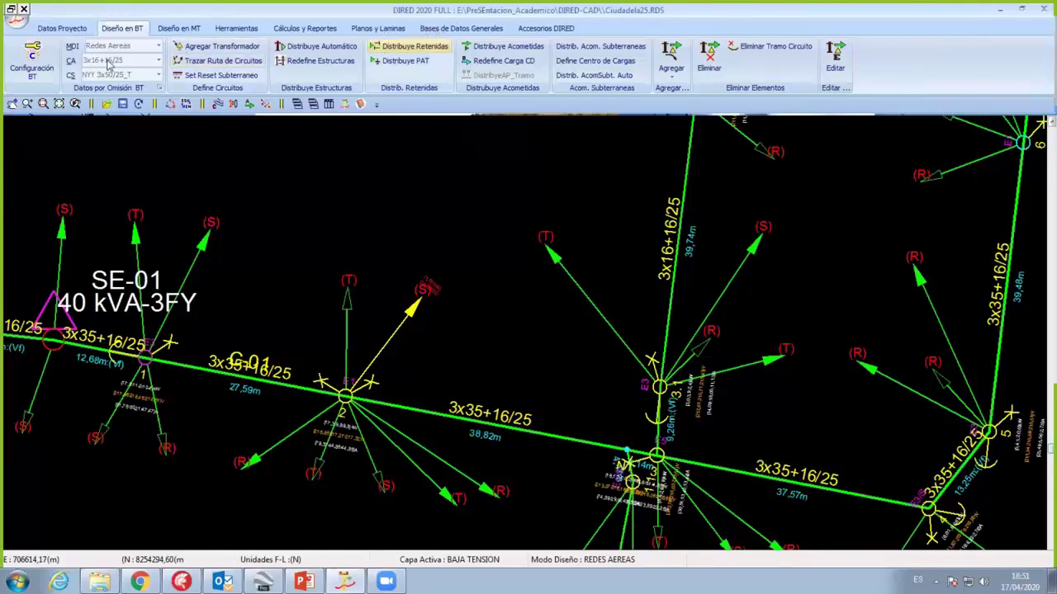
{"action": "scroll", "coordinate": [124, 45], "scroll_direction": "down", "scroll_amount": 6}
{"action": "scroll", "coordinate": [166, 45], "scroll_direction": "up", "scroll_amount": 2}
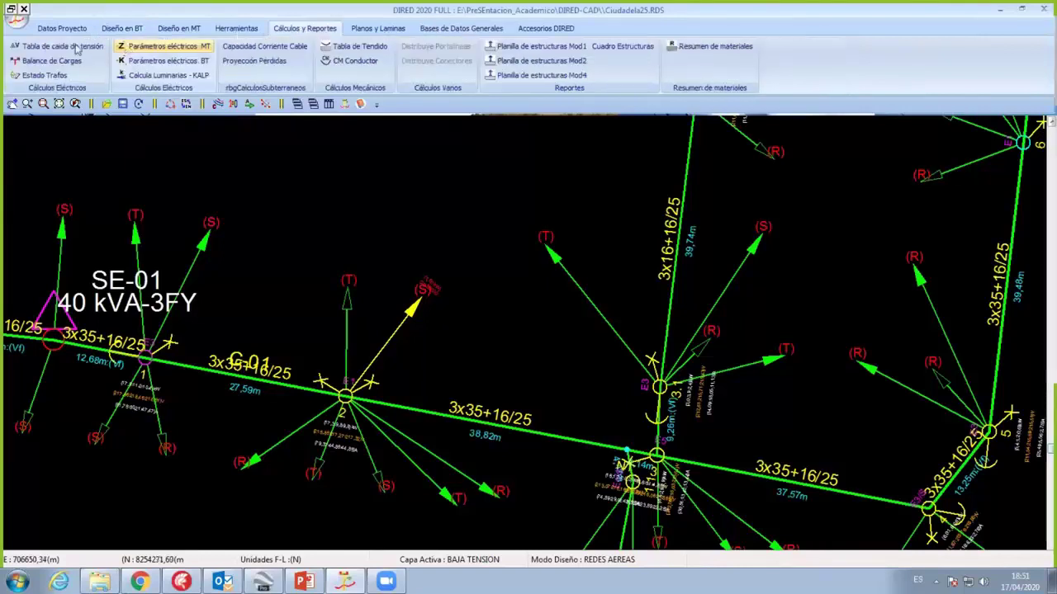
Step: Open the BT load balance with SE-01 selected as the network
{"action": "left_click", "coordinate": [53, 61]}
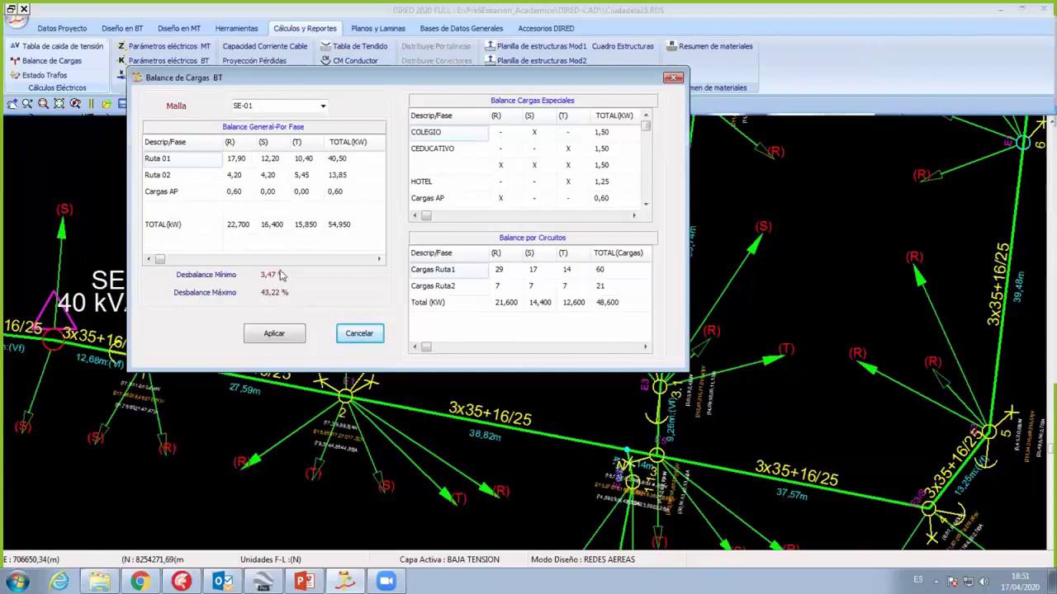
{"action": "left_click", "coordinate": [301, 109]}
{"action": "left_click", "coordinate": [277, 286]}
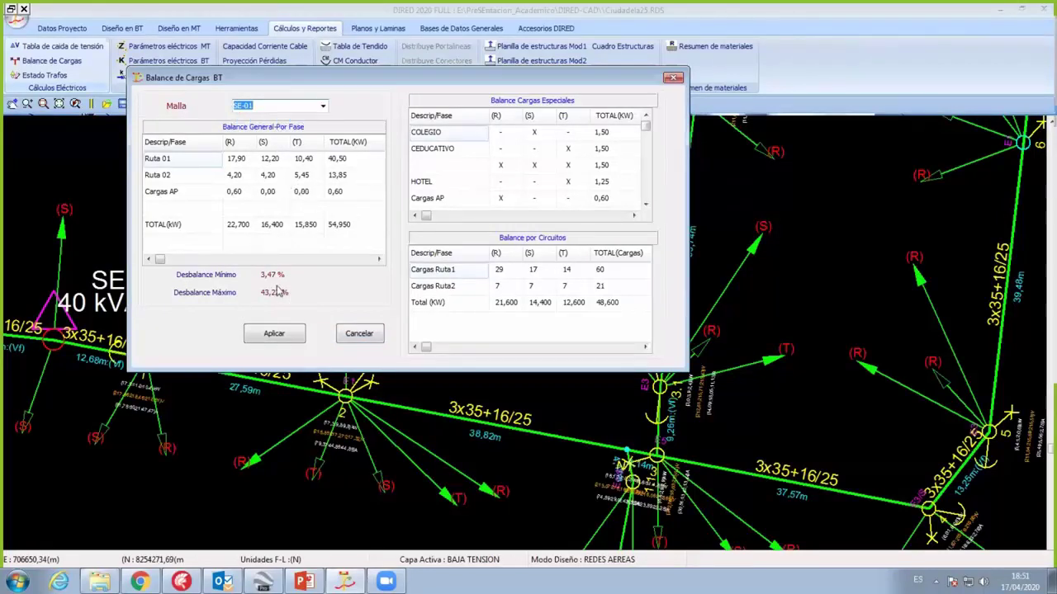
{"action": "left_click", "coordinate": [273, 215]}
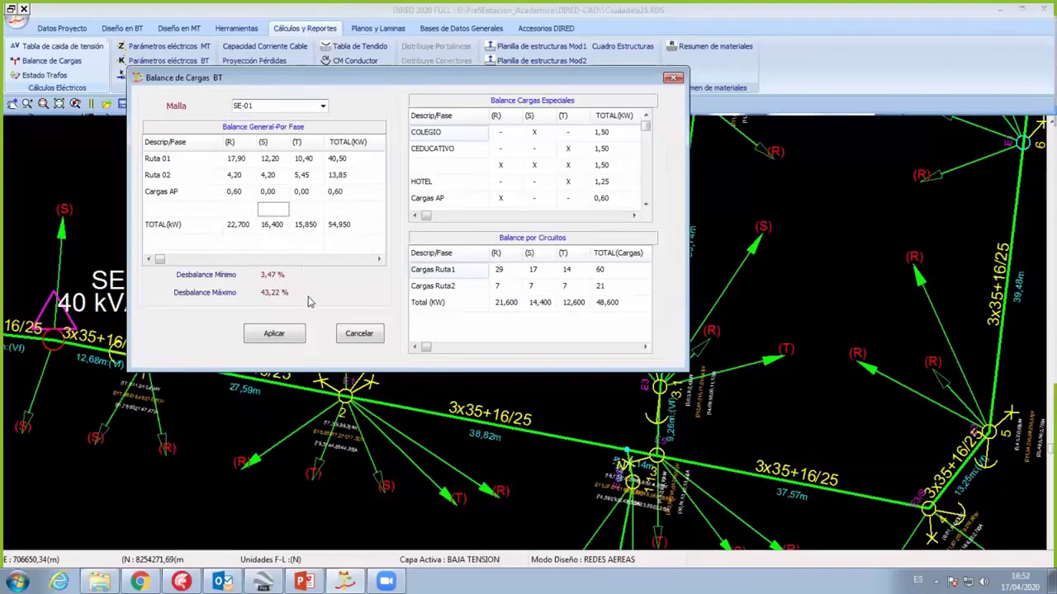
{"action": "key", "text": "Up"}
{"action": "key", "text": "Up"}
{"action": "key", "text": "Up"}
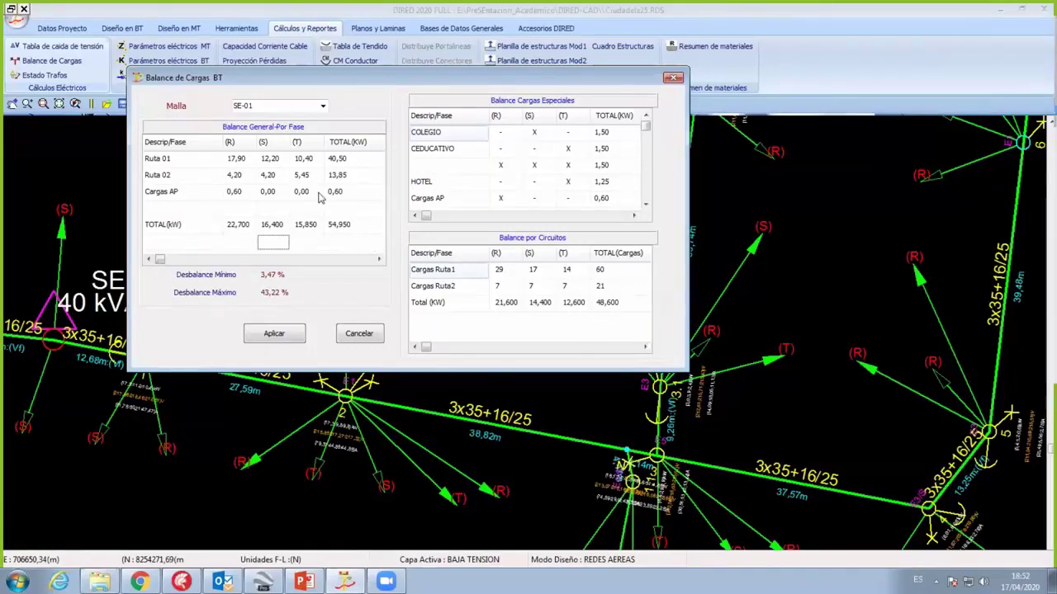
Step: Check the totals: Ruta 01 at 40,50, phase T 15,850 and overall 54,950 kW
{"action": "left_click", "coordinate": [318, 197]}
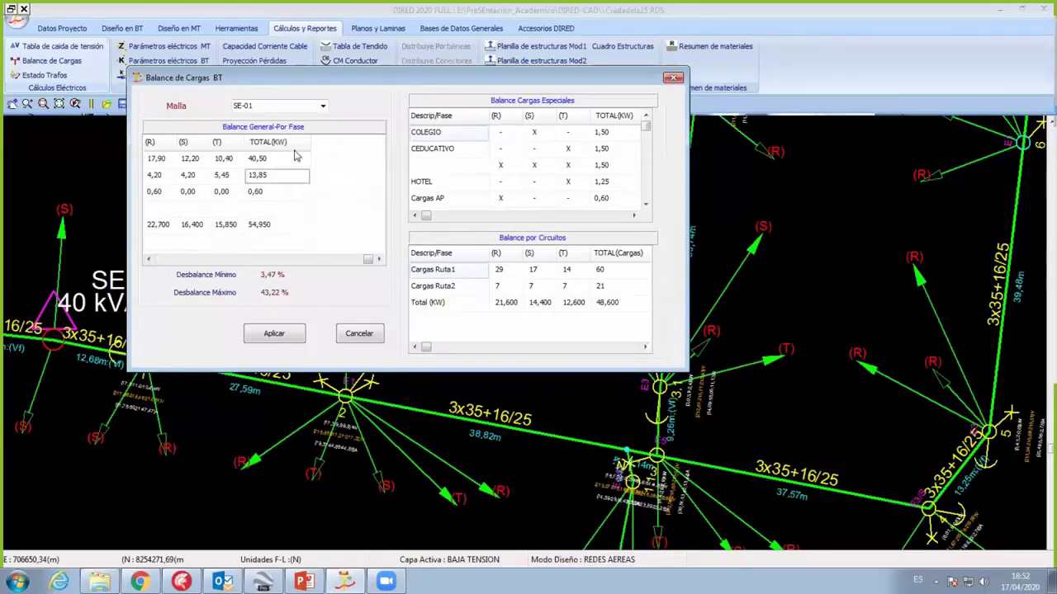
{"action": "left_click_drag", "start_coordinate": [301, 80], "coordinate": [343, 82]}
{"action": "left_click", "coordinate": [262, 227]}
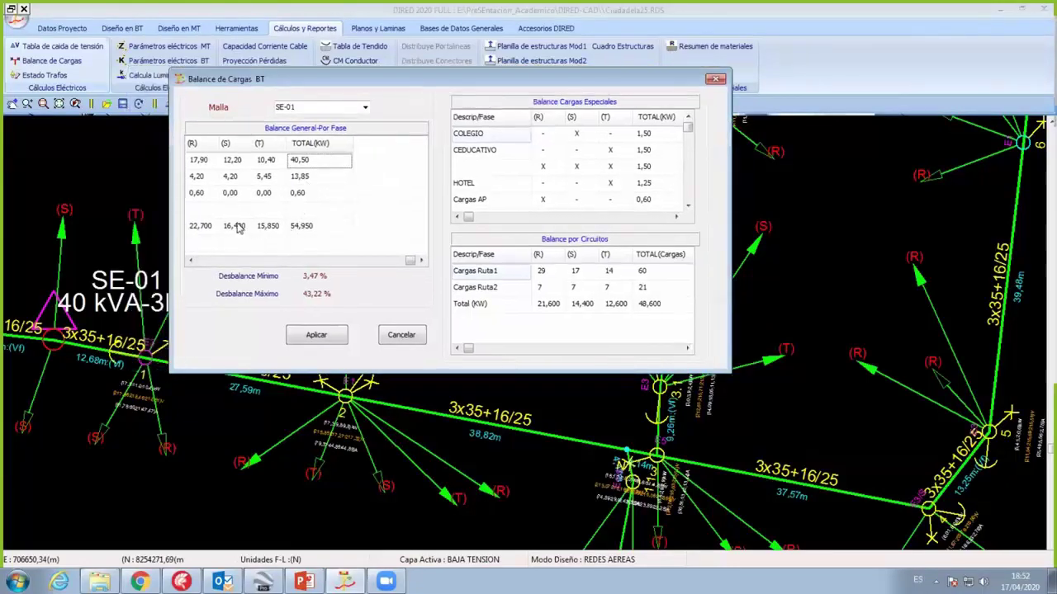
{"action": "left_click", "coordinate": [310, 229]}
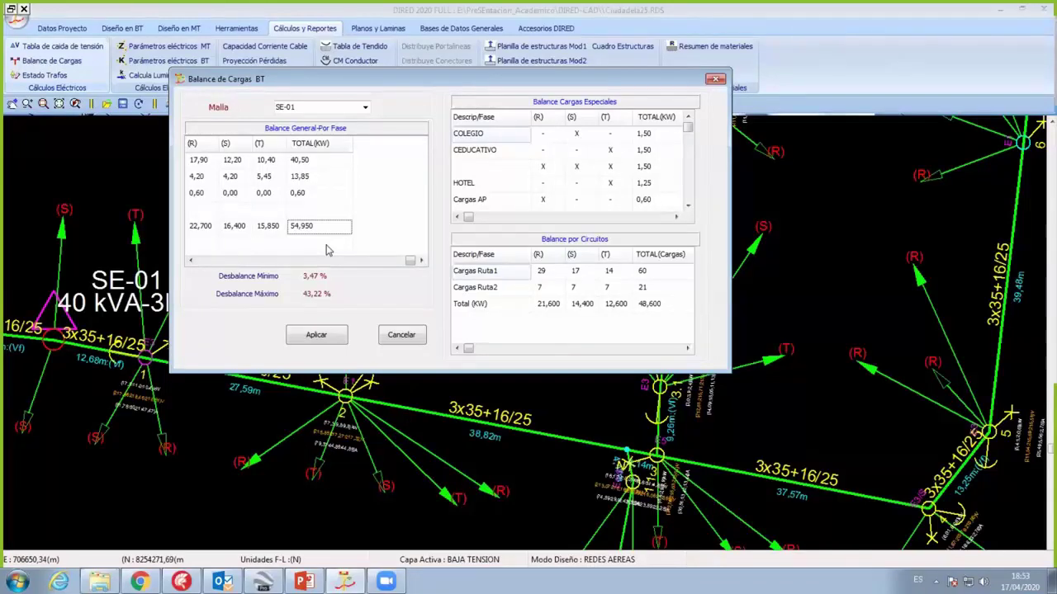
Step: Try phase assignments for the COLEGIO and CEDUCATIVO special loads while checking phase totals
{"action": "left_click", "coordinate": [609, 133]}
{"action": "left_click", "coordinate": [577, 134]}
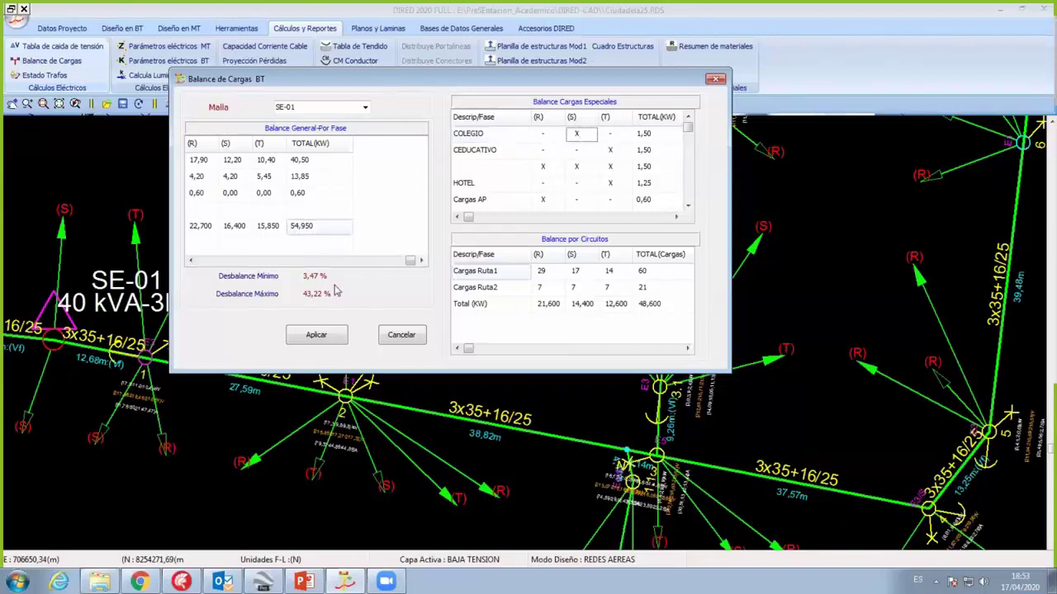
{"action": "left_click", "coordinate": [275, 193]}
{"action": "left_click", "coordinate": [240, 231]}
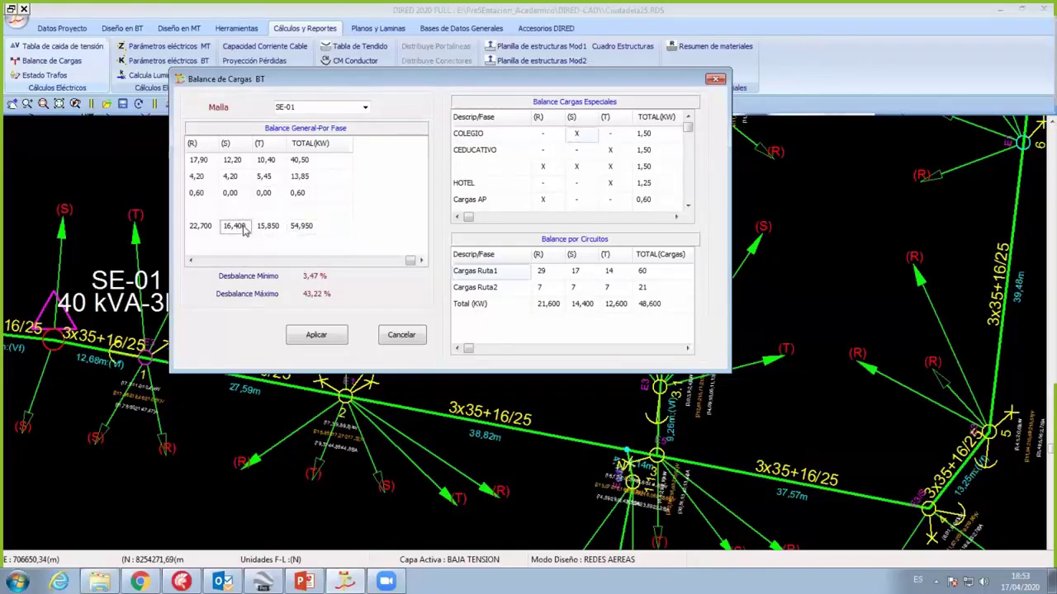
{"action": "key", "text": "Right"}
{"action": "key", "text": "Right"}
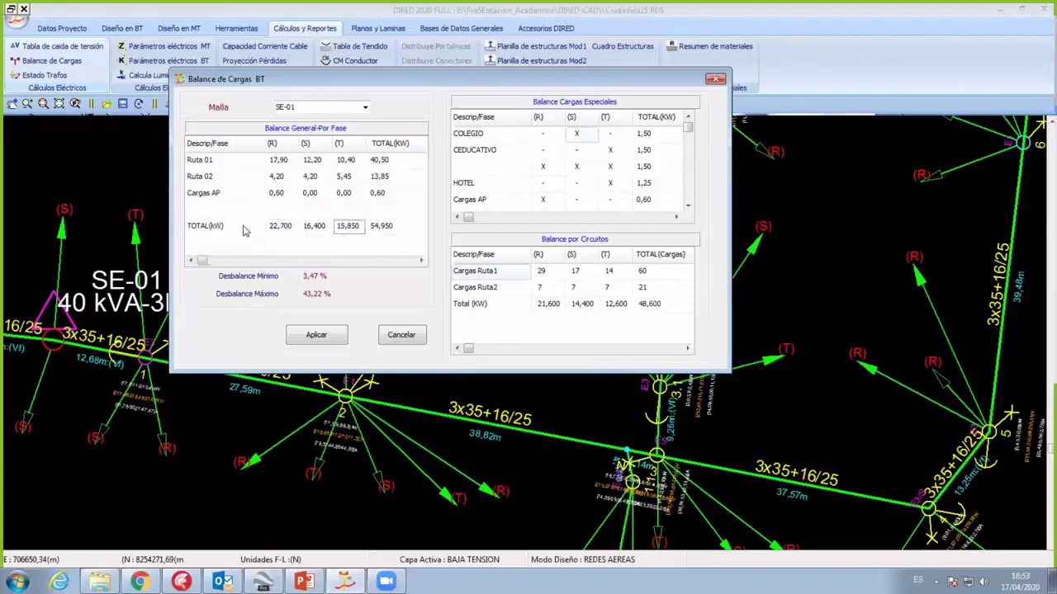
{"action": "key", "text": "Left"}
{"action": "key", "text": "Left"}
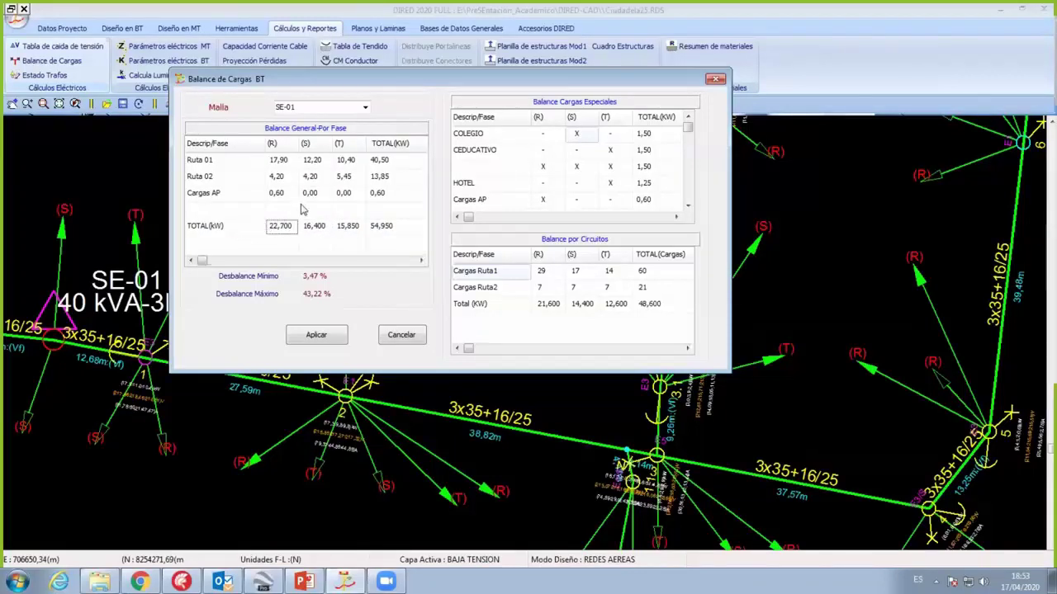
{"action": "left_click", "coordinate": [611, 152]}
{"action": "left_click", "coordinate": [611, 153]}
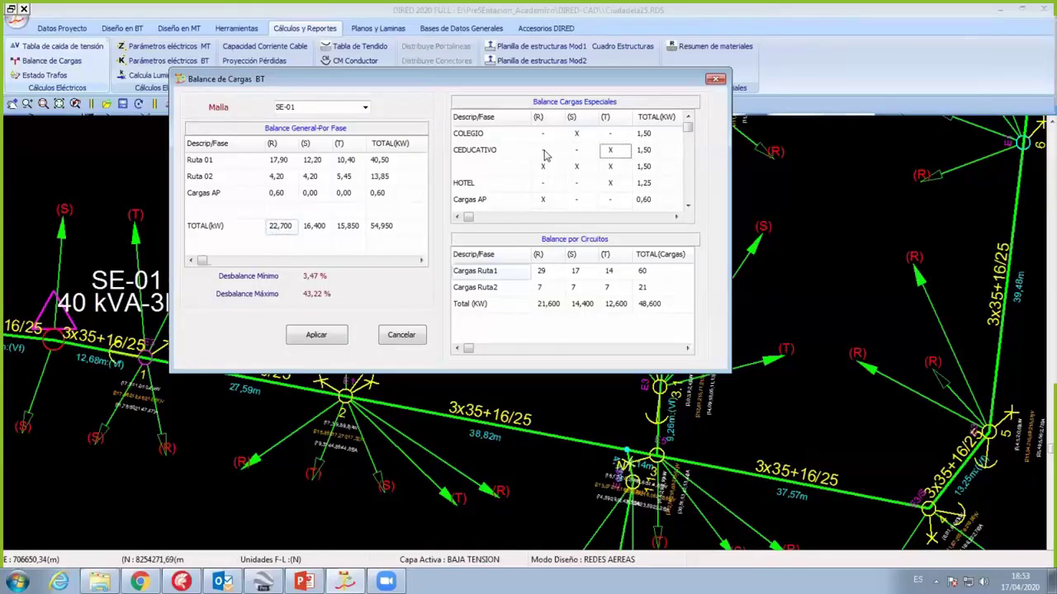
{"action": "left_click", "coordinate": [544, 153]}
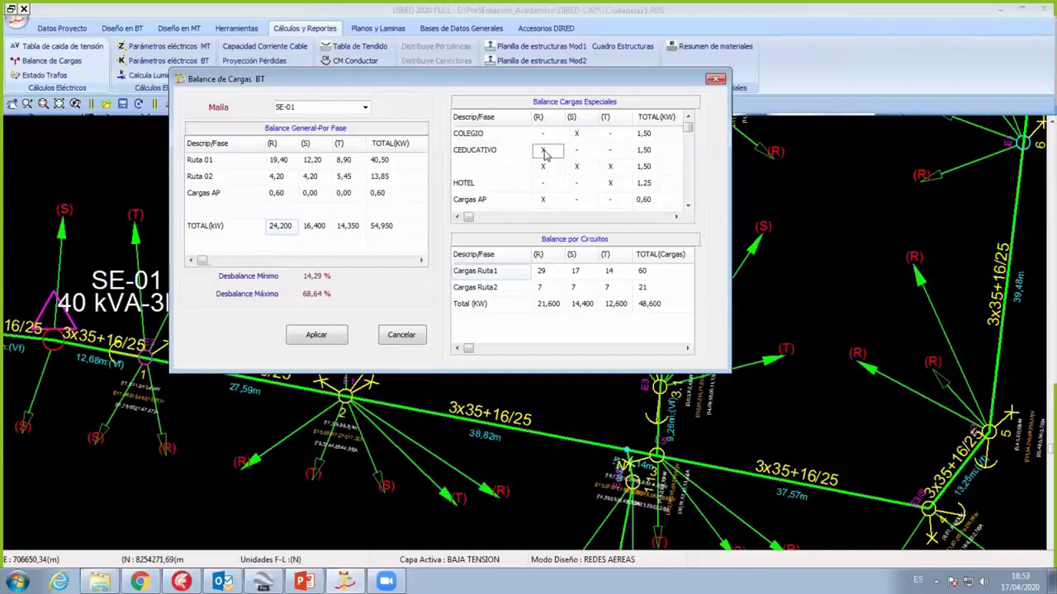
Step: Move the Cargas AP load to phase T, giving 22,100/16,400/16,450 kW totals
{"action": "left_click", "coordinate": [582, 200]}
{"action": "left_click", "coordinate": [609, 152]}
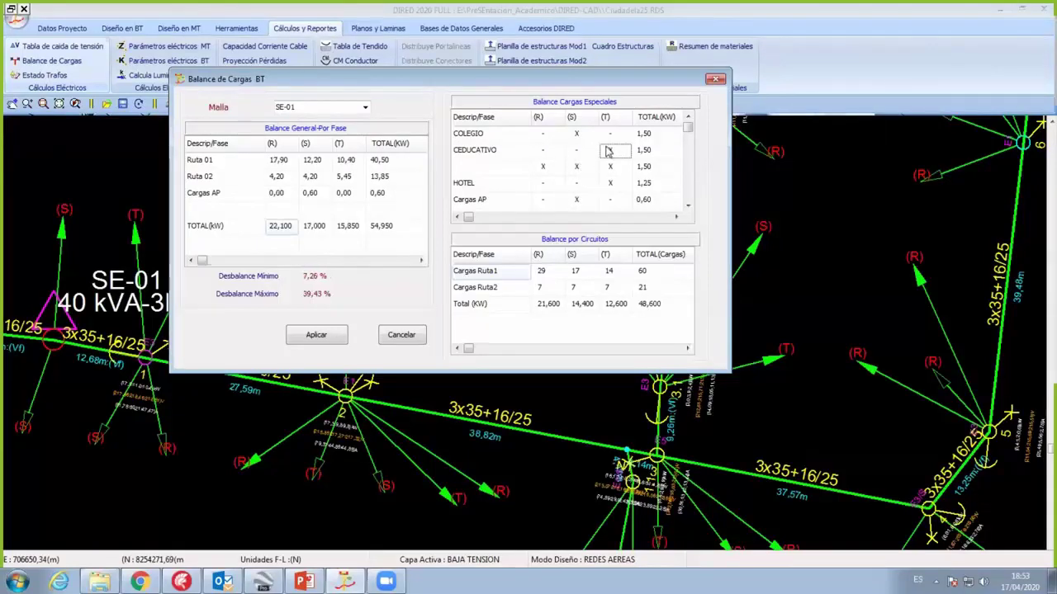
{"action": "left_click", "coordinate": [545, 200]}
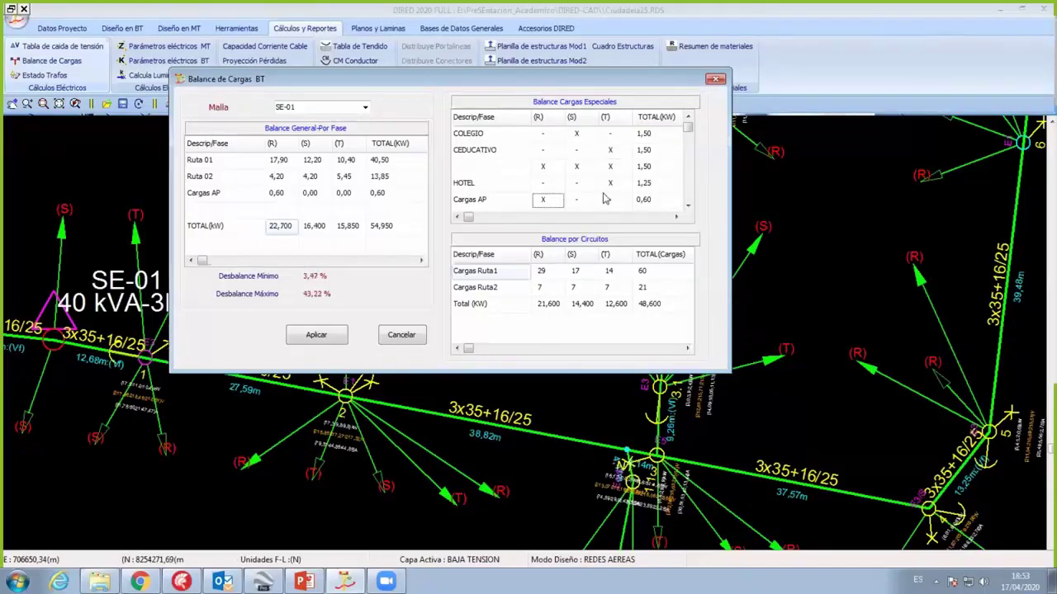
{"action": "left_click", "coordinate": [607, 200]}
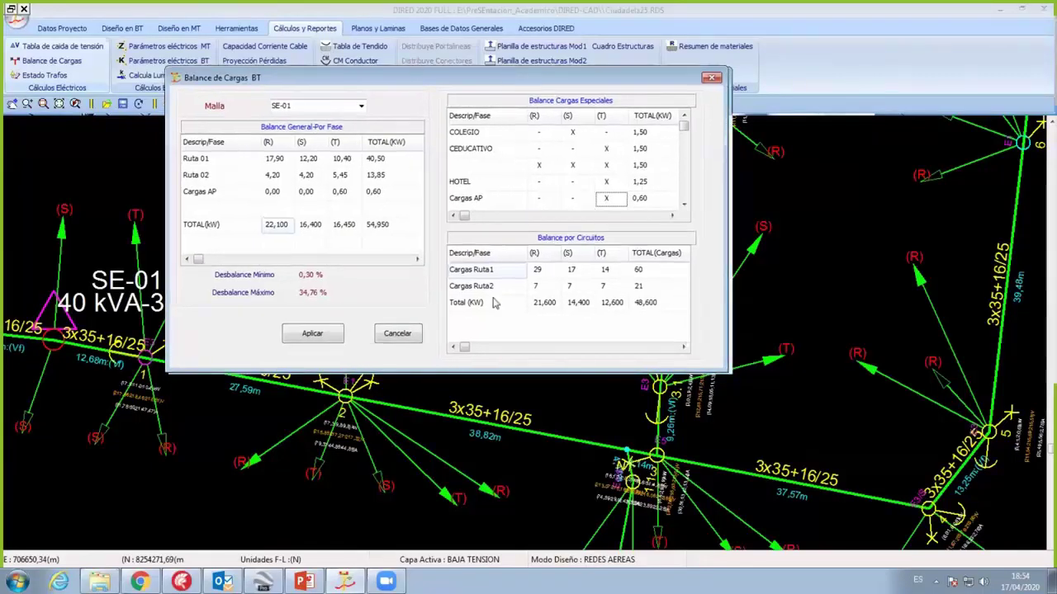
{"action": "left_click_drag", "start_coordinate": [518, 78], "coordinate": [421, 62]}
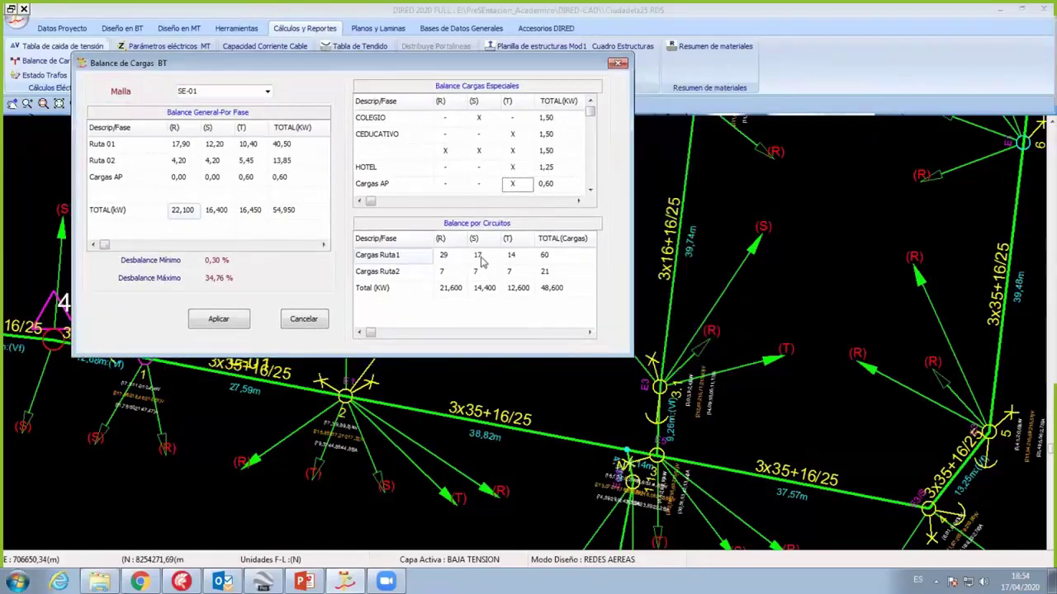
Step: Redistribute Ruta 1's loads as 25 on R, 19 on S and 1 on T, and apply
{"action": "left_click", "coordinate": [483, 261]}
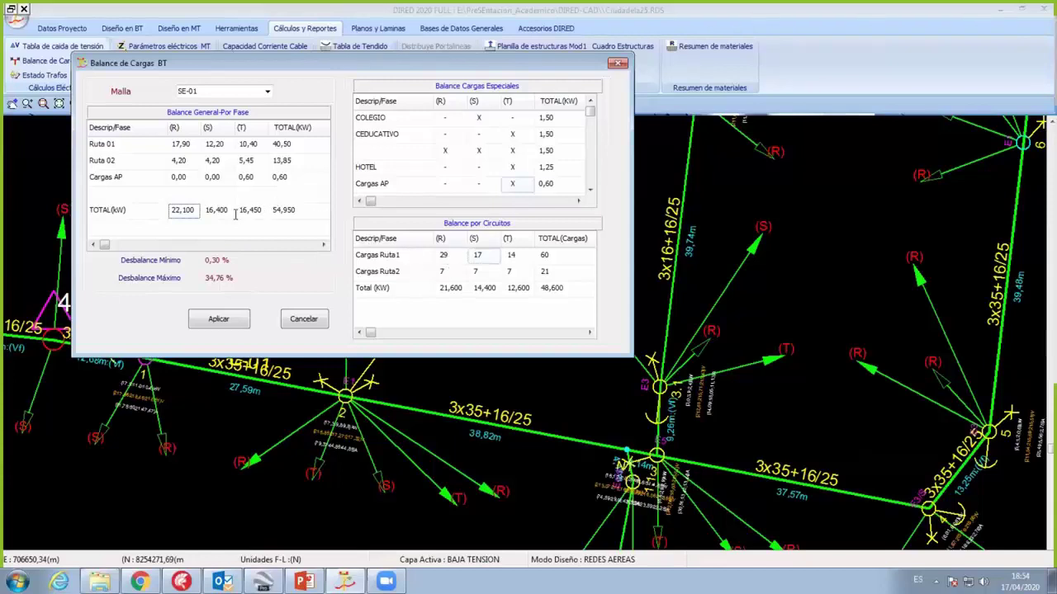
{"action": "double_click", "coordinate": [185, 216]}
{"action": "type", "text": "25"}
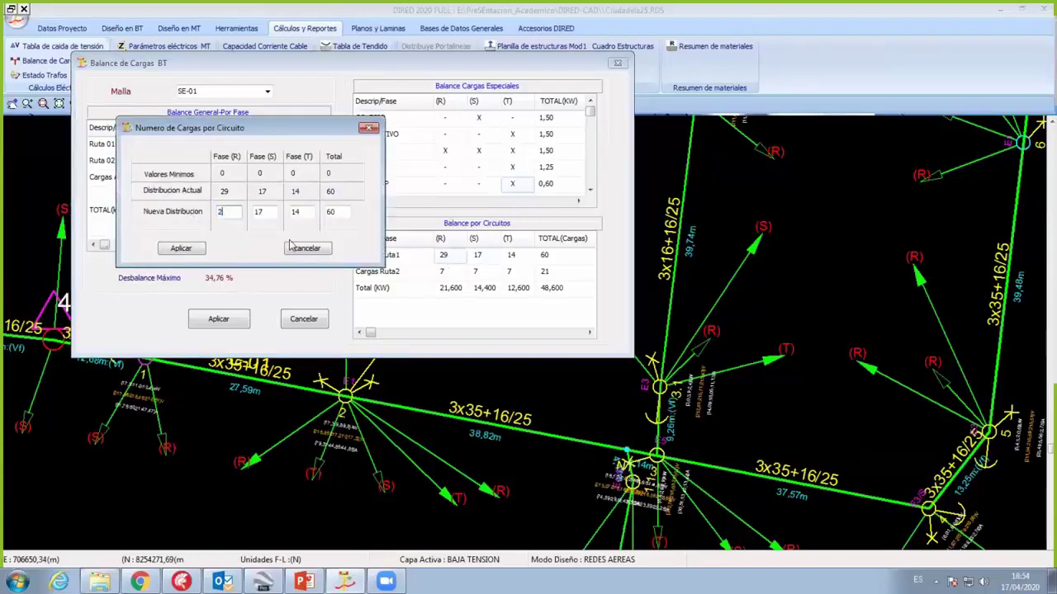
{"action": "key", "text": "Tab"}
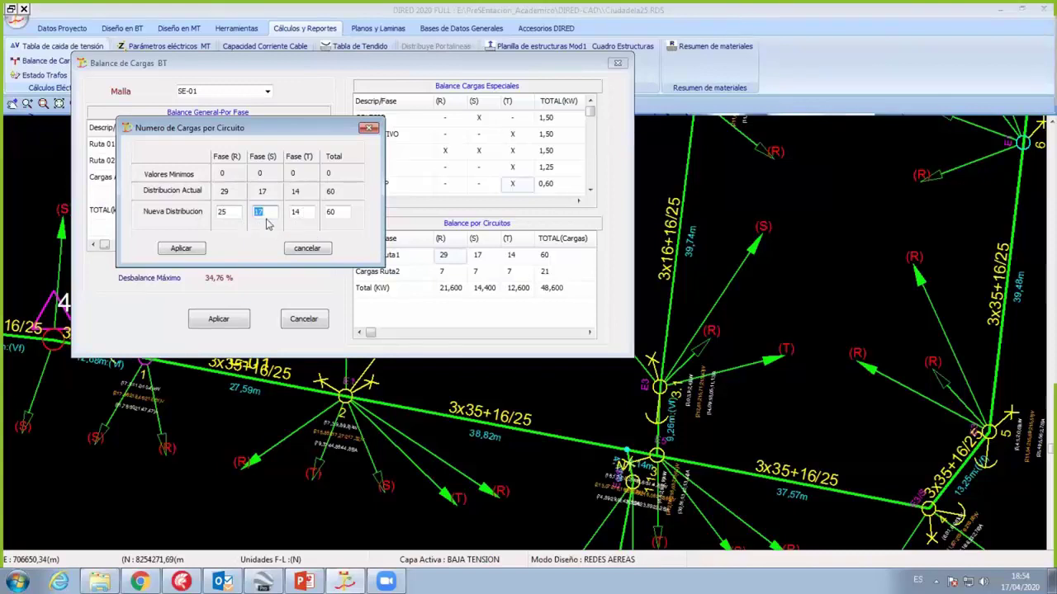
{"action": "type", "text": "19"}
{"action": "key", "text": "Tab"}
{"action": "type", "text": "1"}
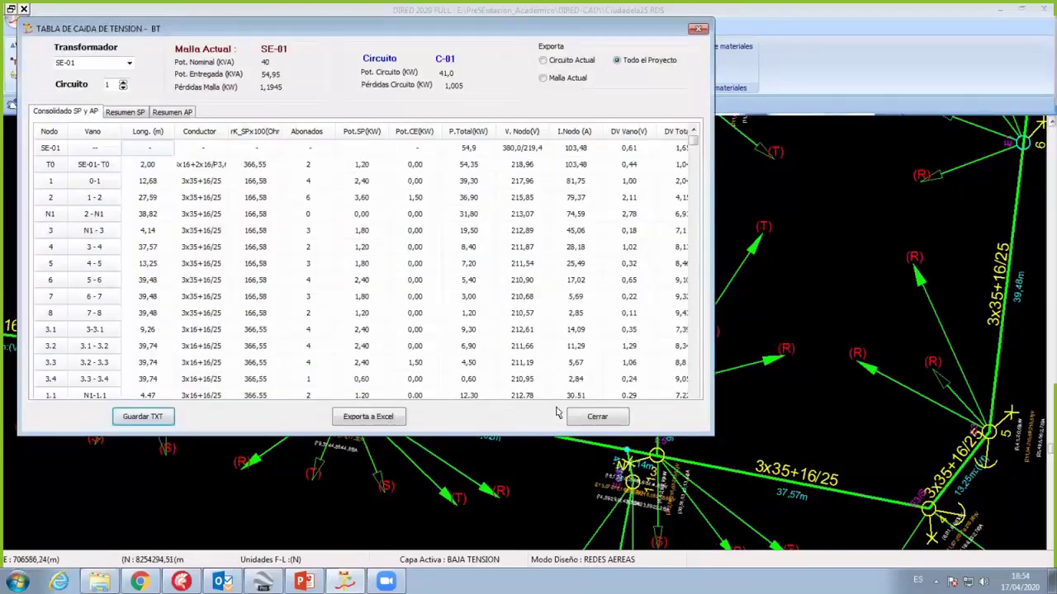
{"action": "left_click", "coordinate": [597, 416]}
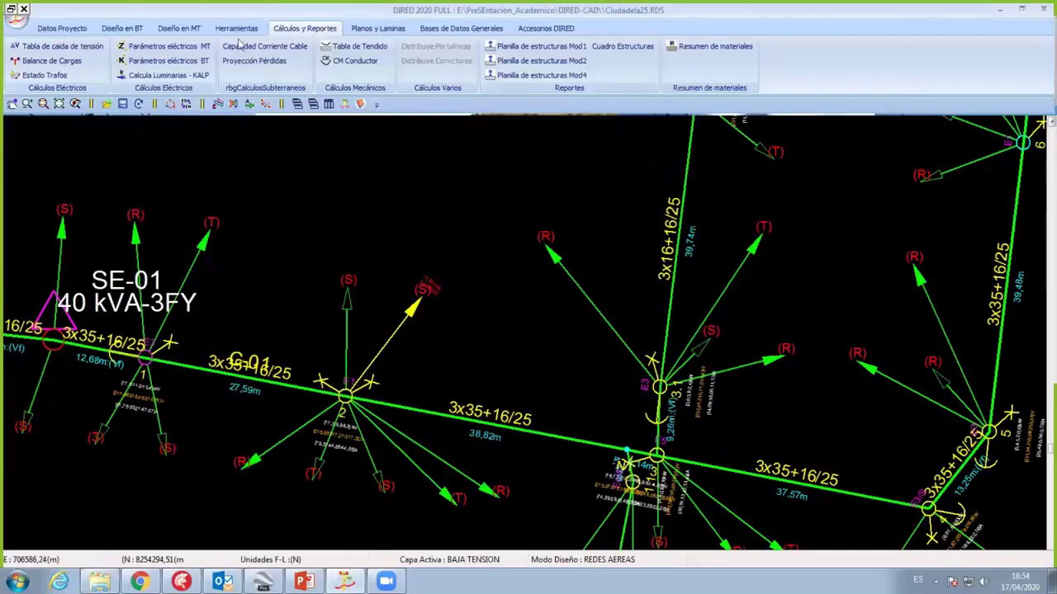
{"action": "left_click", "coordinate": [51, 60]}
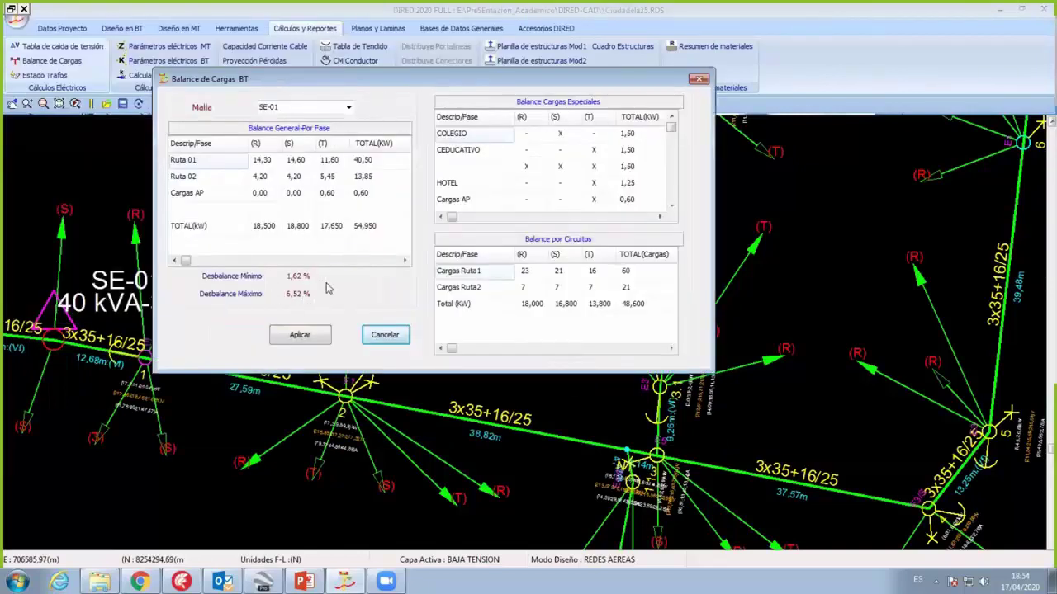
{"action": "left_click", "coordinate": [602, 275]}
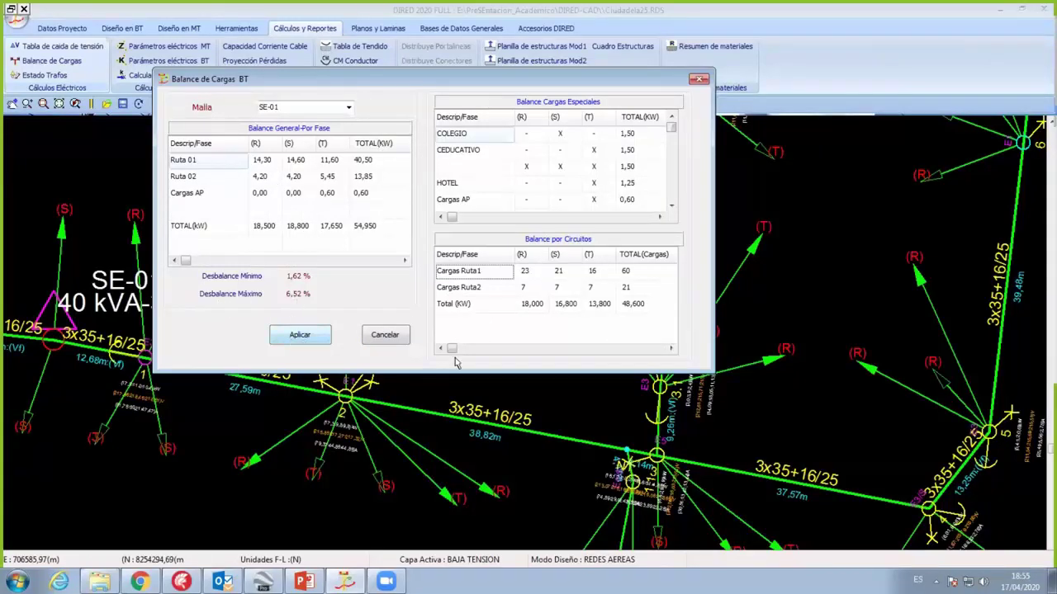
{"action": "left_click", "coordinate": [290, 339]}
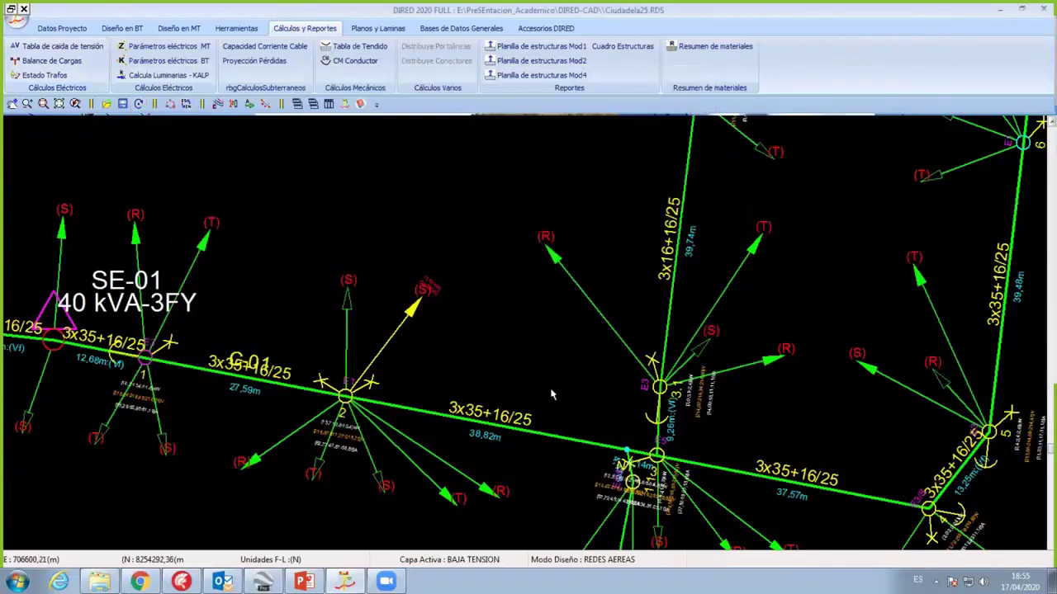
Step: Bring the end node's AP 0,45 % and SP 4,33 % drop labels into view, then switch to Diseño en BT
{"action": "scroll", "coordinate": [534, 394], "scroll_direction": "down", "scroll_amount": 2}
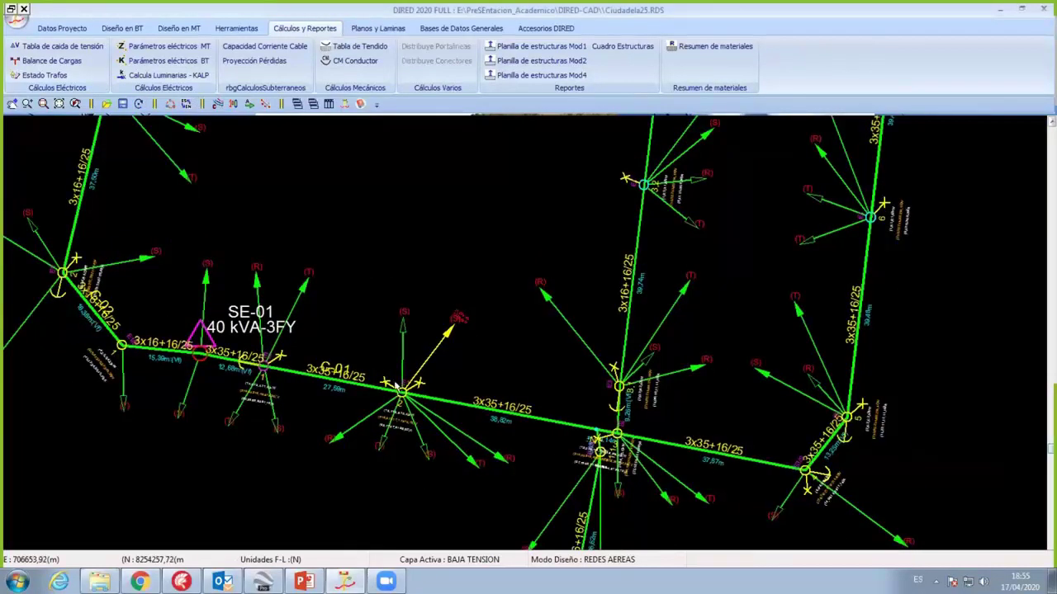
{"action": "middle_click_drag", "start_coordinate": [281, 407], "coordinate": [505, 384]}
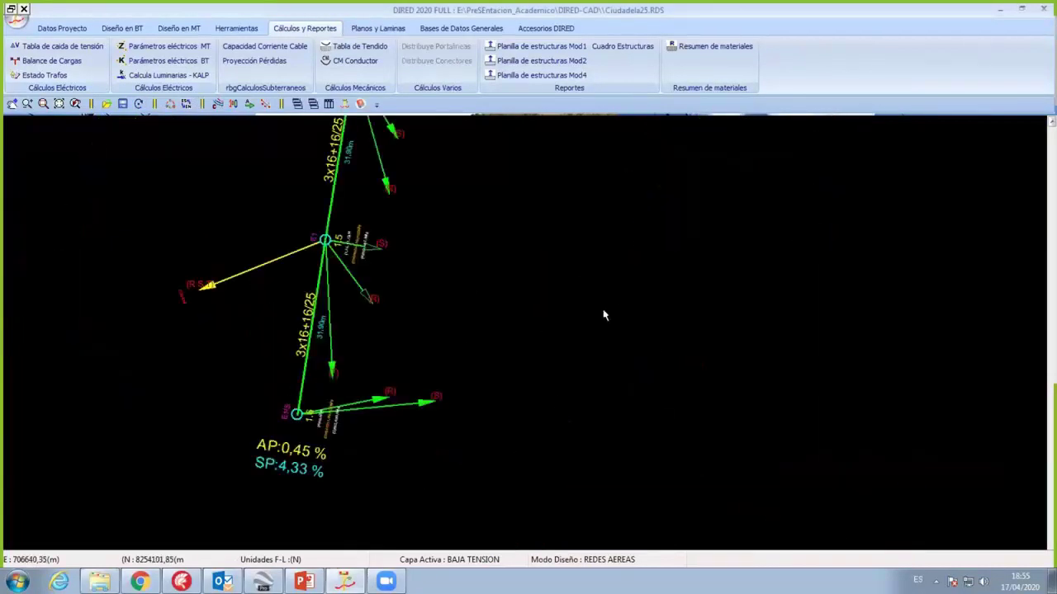
{"action": "scroll", "coordinate": [459, 368], "scroll_direction": "up", "scroll_amount": 2}
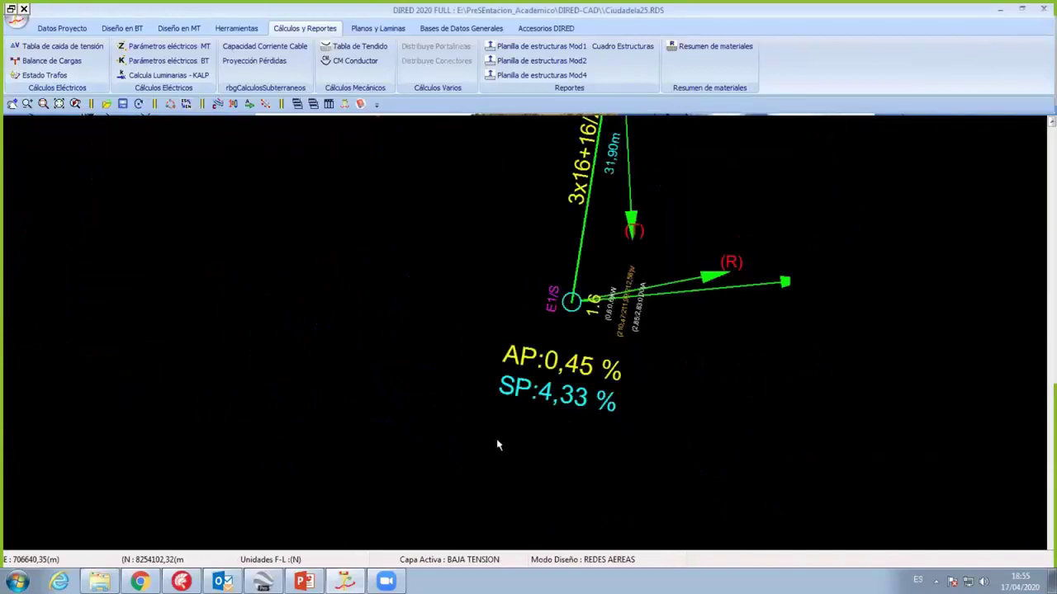
{"action": "middle_click_drag", "start_coordinate": [496, 446], "coordinate": [340, 496]}
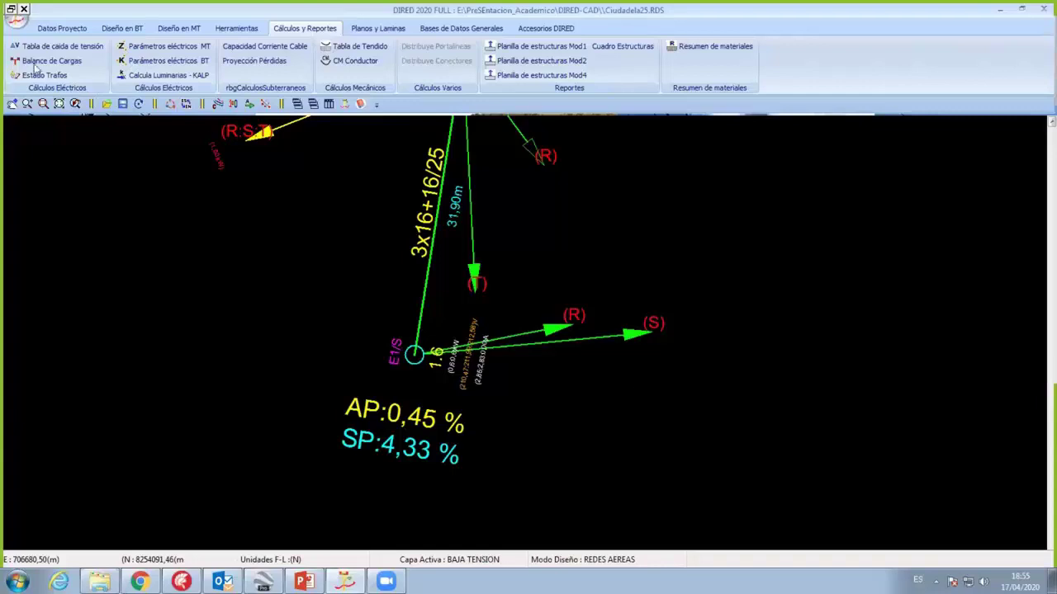
{"action": "left_click", "coordinate": [122, 28]}
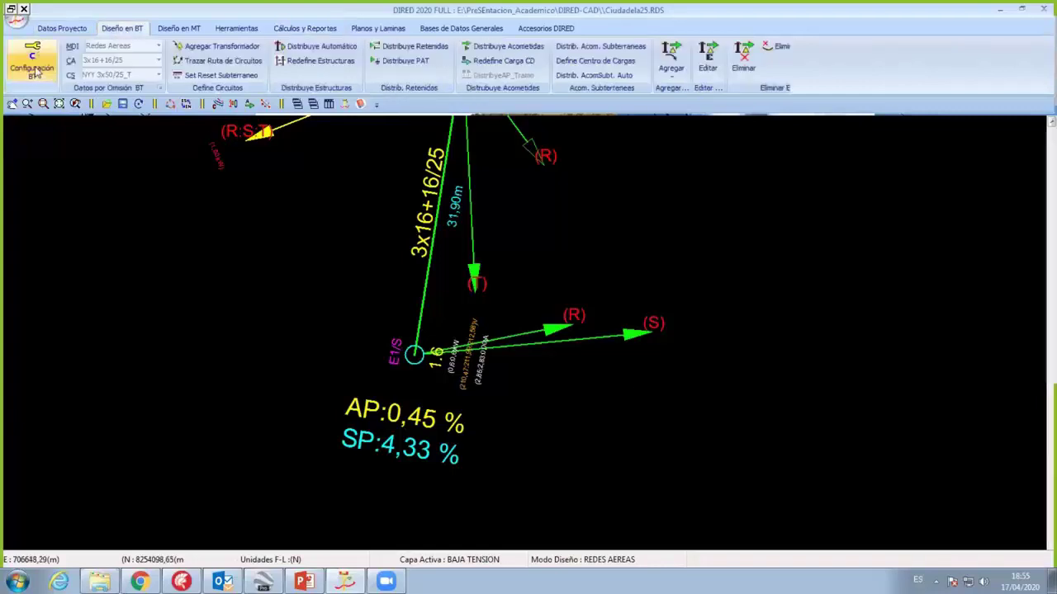
{"action": "left_click", "coordinate": [35, 66]}
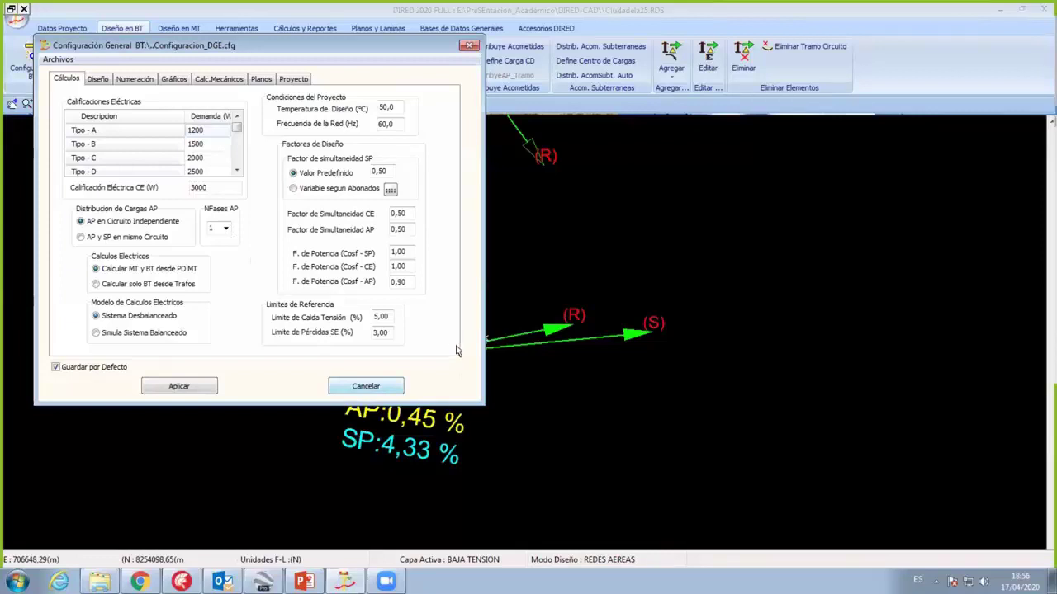
{"action": "scroll", "coordinate": [510, 330], "scroll_direction": "up", "scroll_amount": 3}
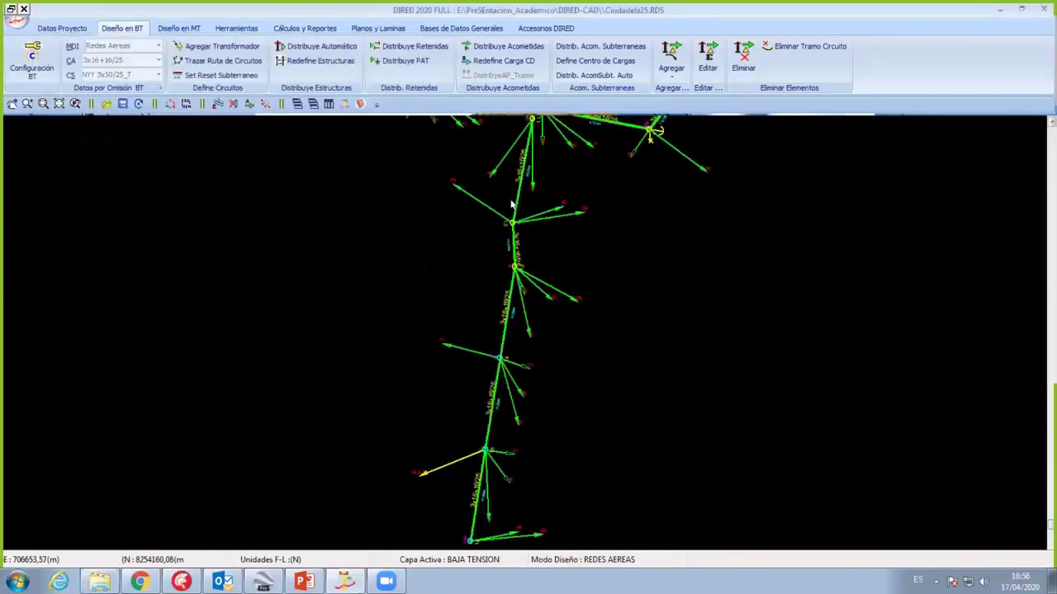
{"action": "scroll", "coordinate": [320, 353], "scroll_direction": "up", "scroll_amount": 2}
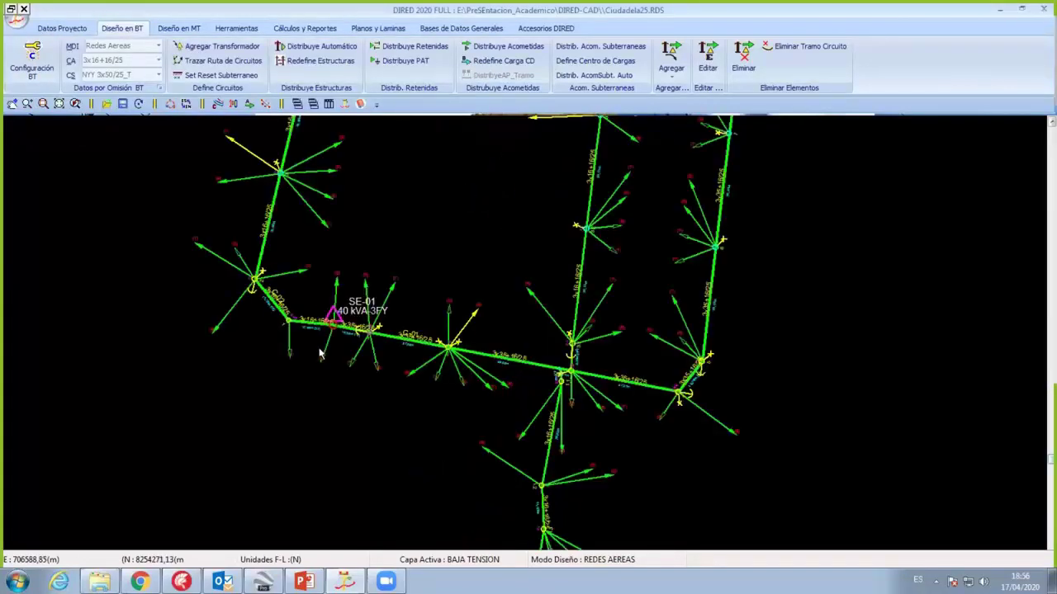
{"action": "scroll", "coordinate": [375, 351], "scroll_direction": "up", "scroll_amount": 2}
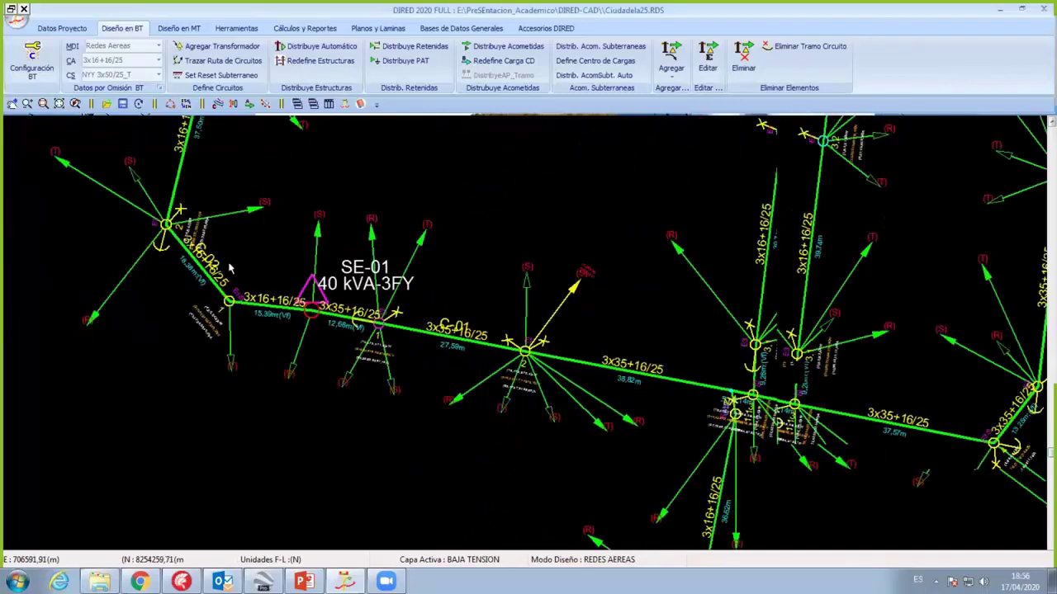
{"action": "scroll", "coordinate": [330, 284], "scroll_direction": "up", "scroll_amount": 2}
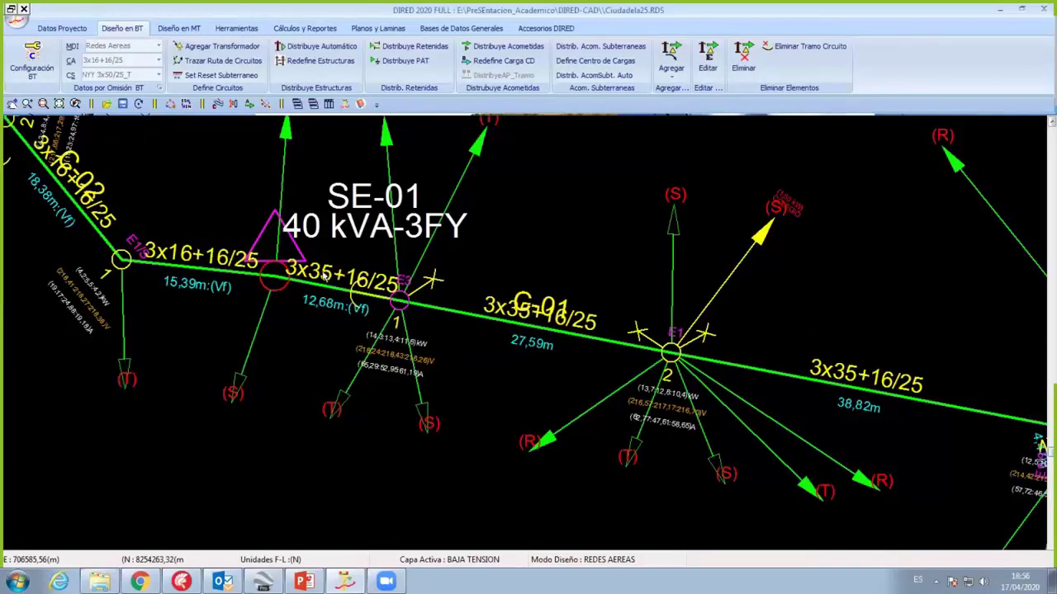
{"action": "scroll", "coordinate": [200, 238], "scroll_direction": "up", "scroll_amount": 2}
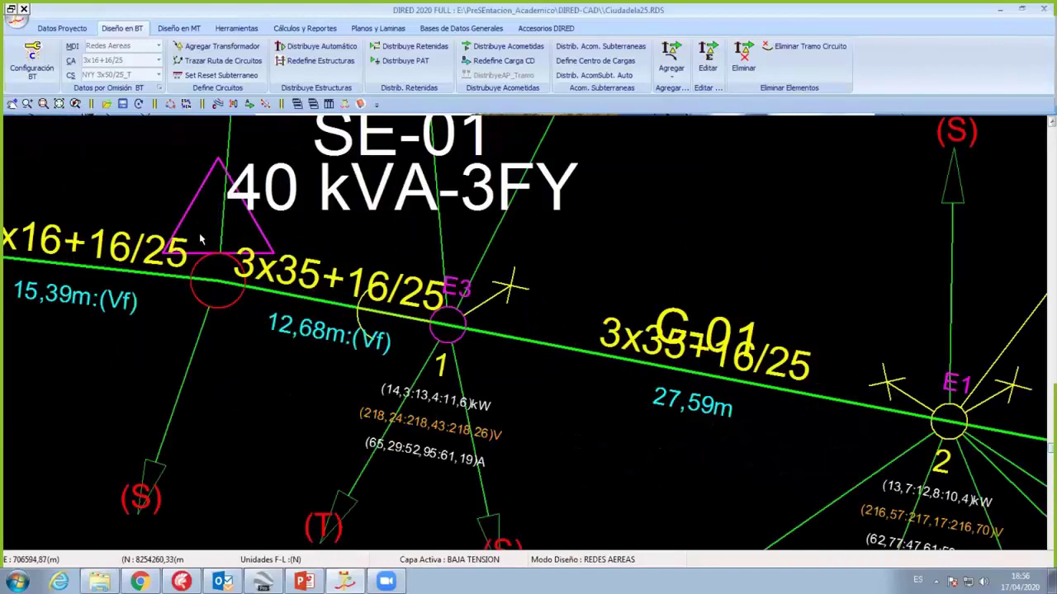
{"action": "scroll", "coordinate": [314, 254], "scroll_direction": "down", "scroll_amount": 2}
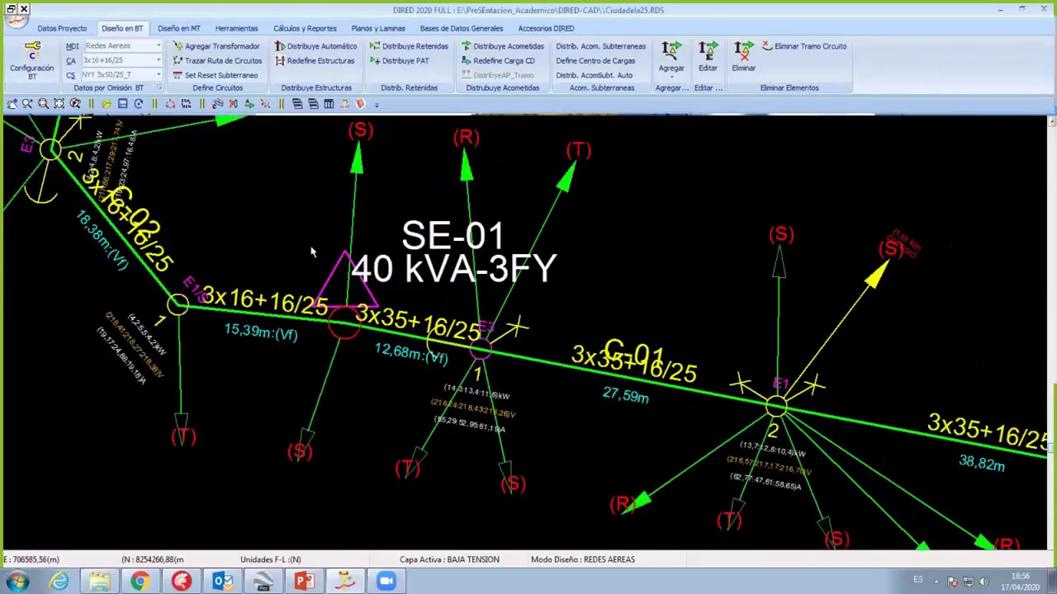
{"action": "scroll", "coordinate": [314, 254], "scroll_direction": "down", "scroll_amount": 2}
{"action": "scroll", "coordinate": [317, 311], "scroll_direction": "down", "scroll_amount": 1}
{"action": "scroll", "coordinate": [345, 463], "scroll_direction": "down", "scroll_amount": 1}
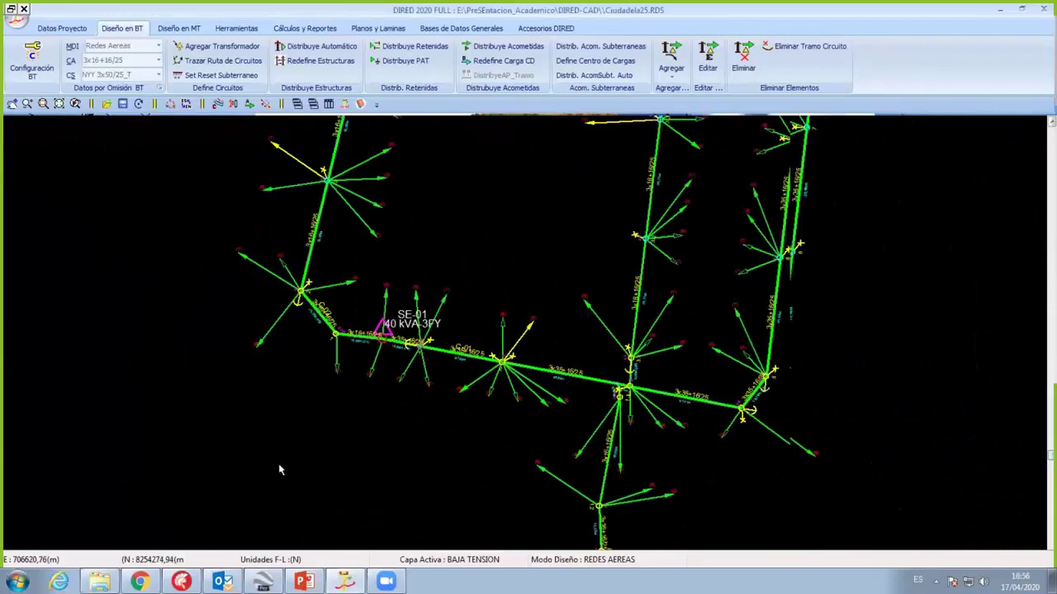
{"action": "middle_click_drag", "start_coordinate": [279, 470], "coordinate": [59, 408]}
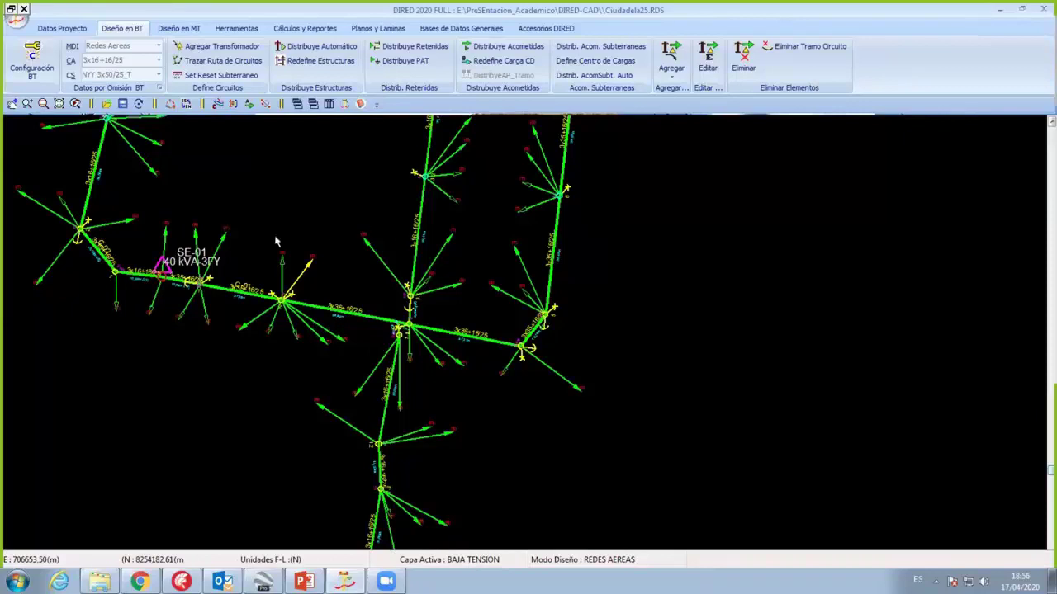
Step: Switch to the Diseño en MT tools with Ctrl+Tab
{"action": "key", "text": "ctrl+Tab"}
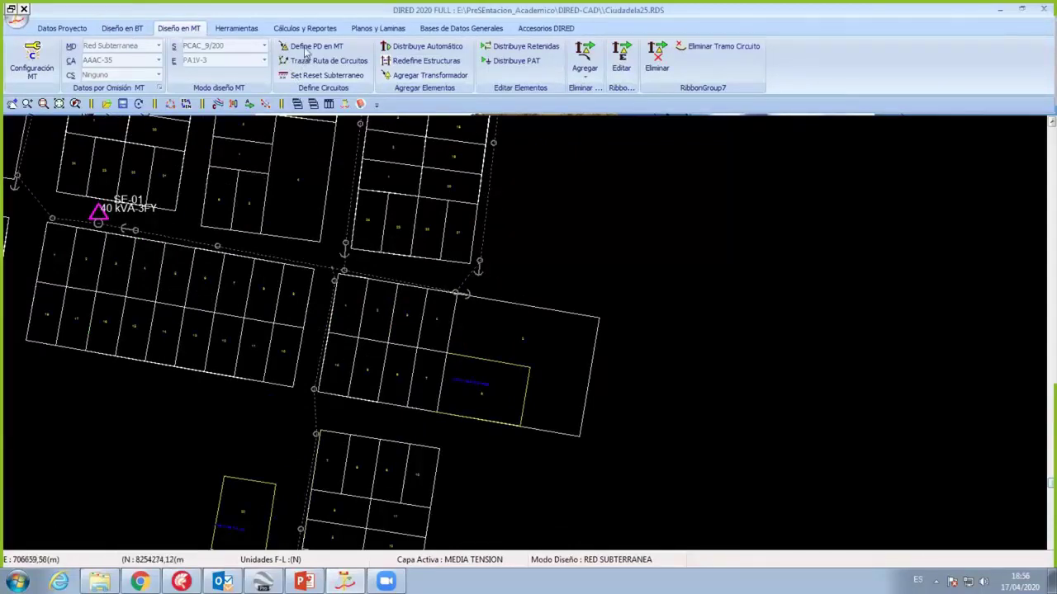
Step: Set the MT default Geometrias to PSV1-3 and Soportes to PCAC_13/200, then apply
{"action": "left_click", "coordinate": [159, 90]}
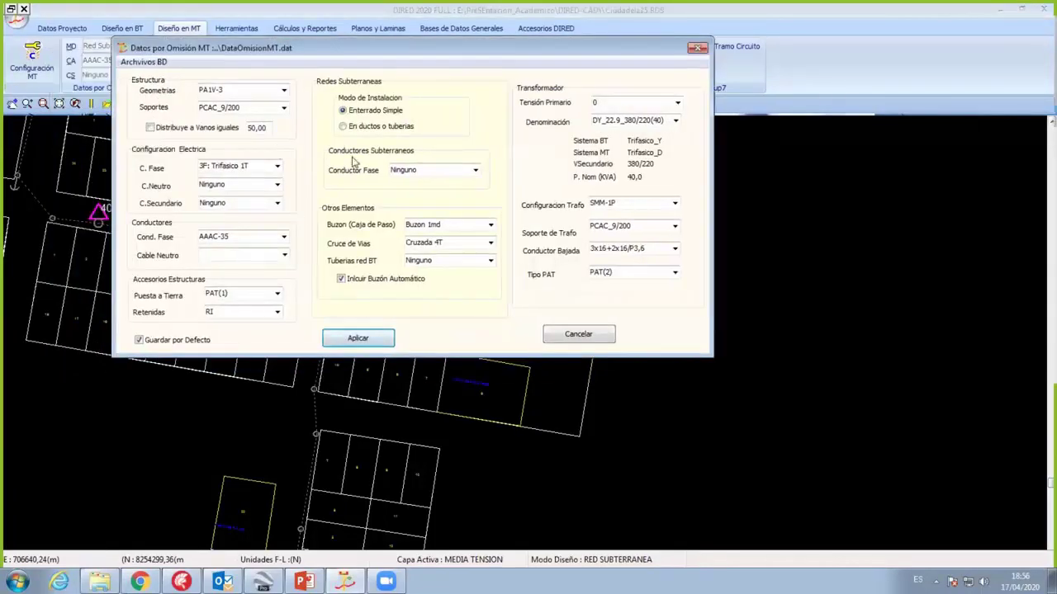
{"action": "left_click", "coordinate": [284, 91]}
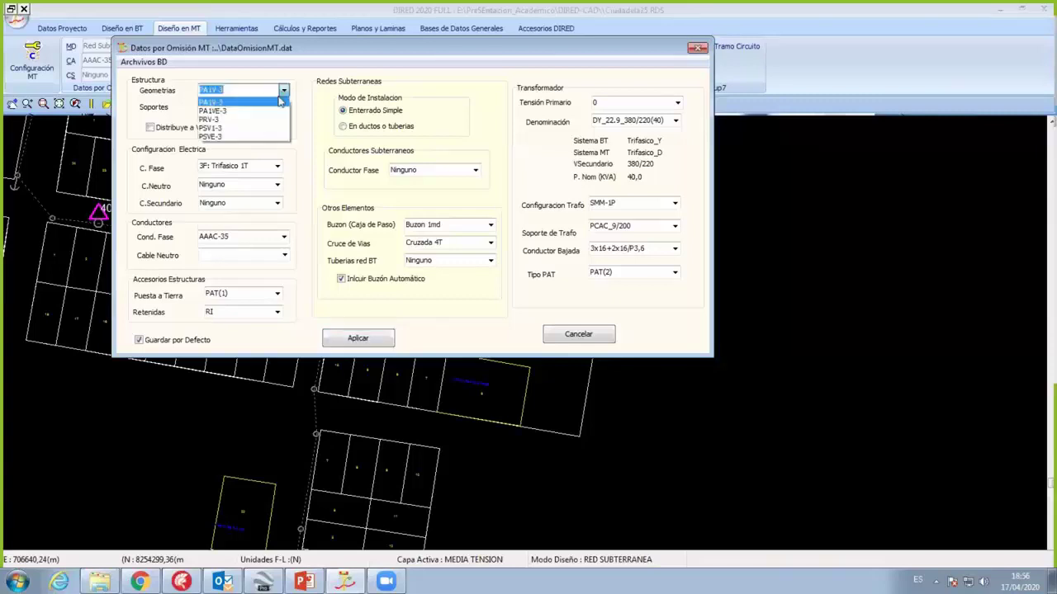
{"action": "left_click", "coordinate": [234, 130]}
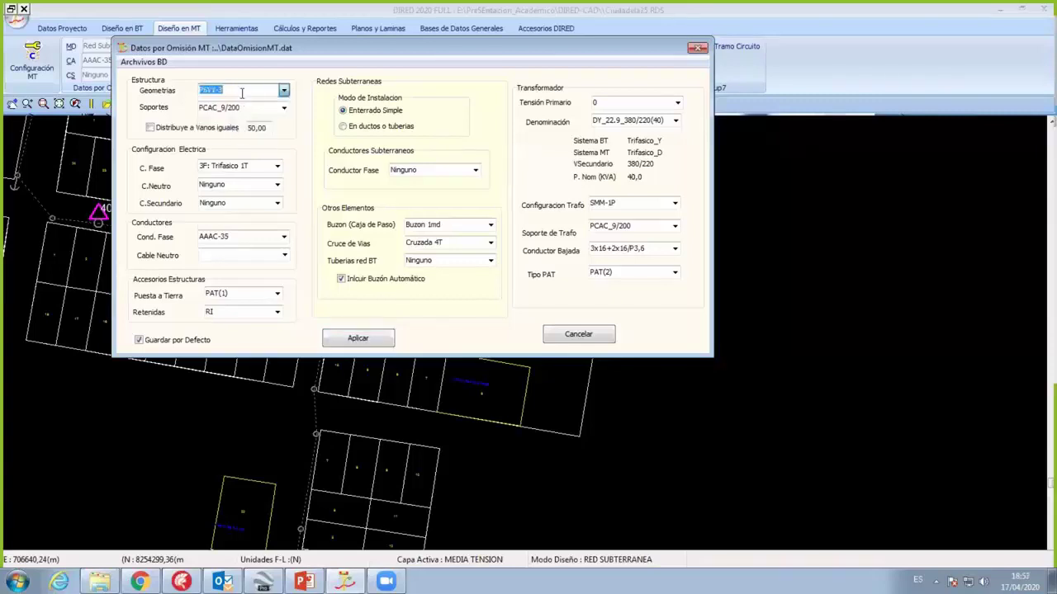
{"action": "left_click", "coordinate": [245, 93]}
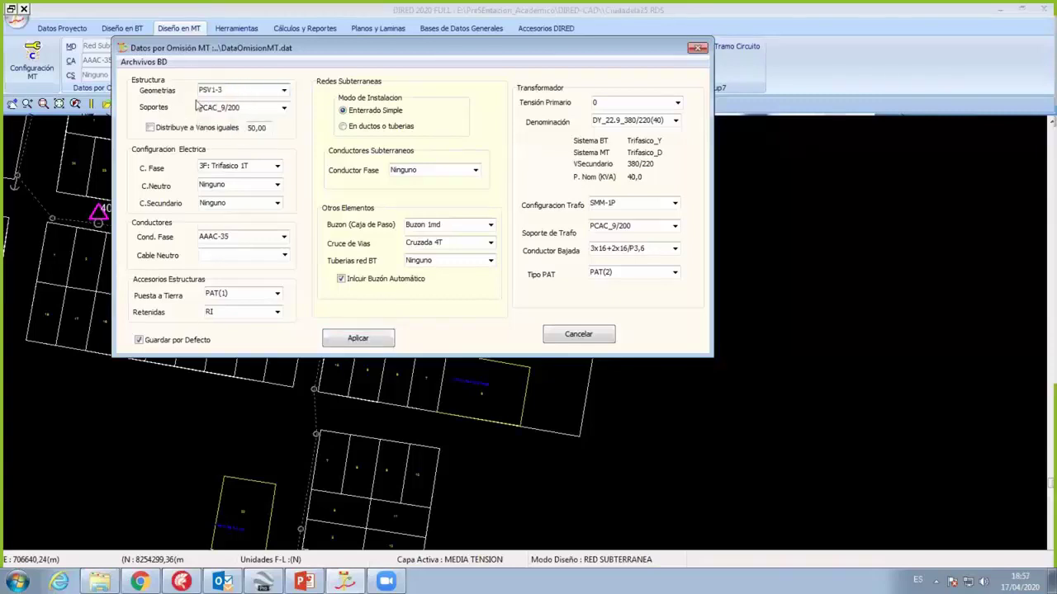
{"action": "left_click", "coordinate": [254, 109]}
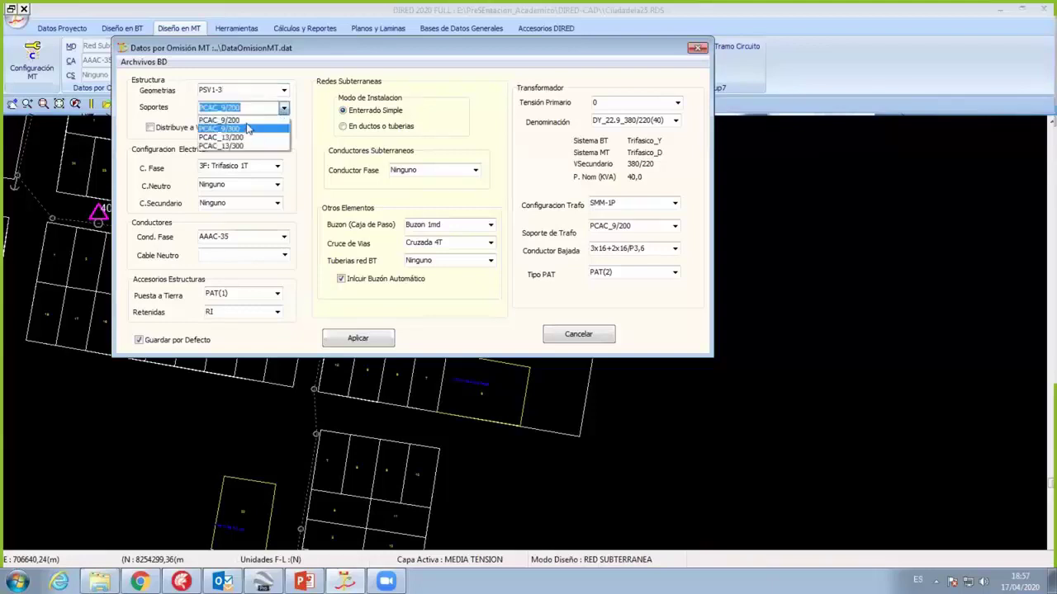
{"action": "key", "text": "Return"}
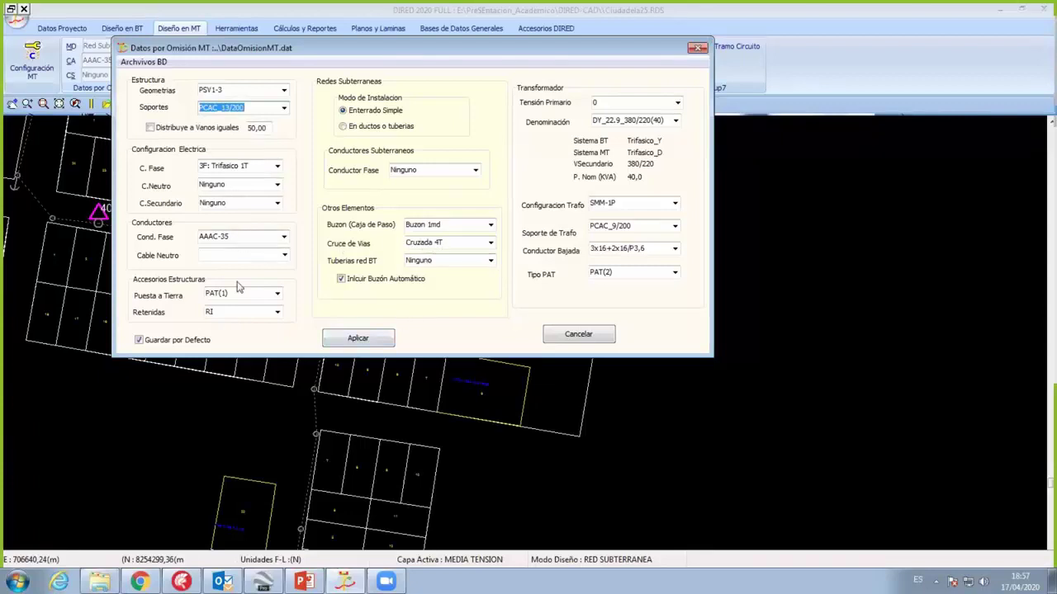
{"action": "left_click", "coordinate": [281, 241]}
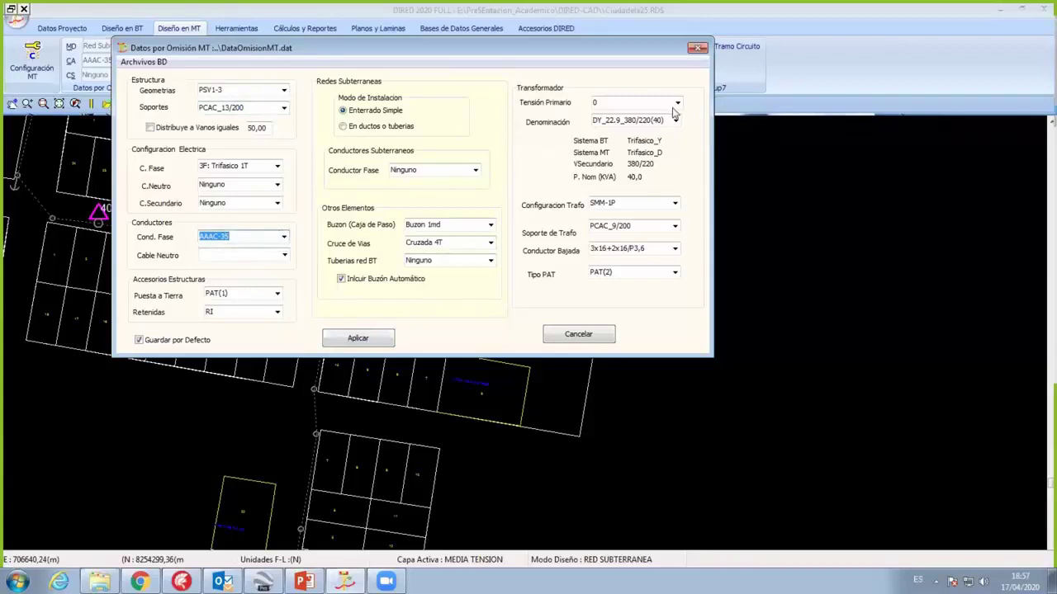
{"action": "left_click", "coordinate": [361, 339]}
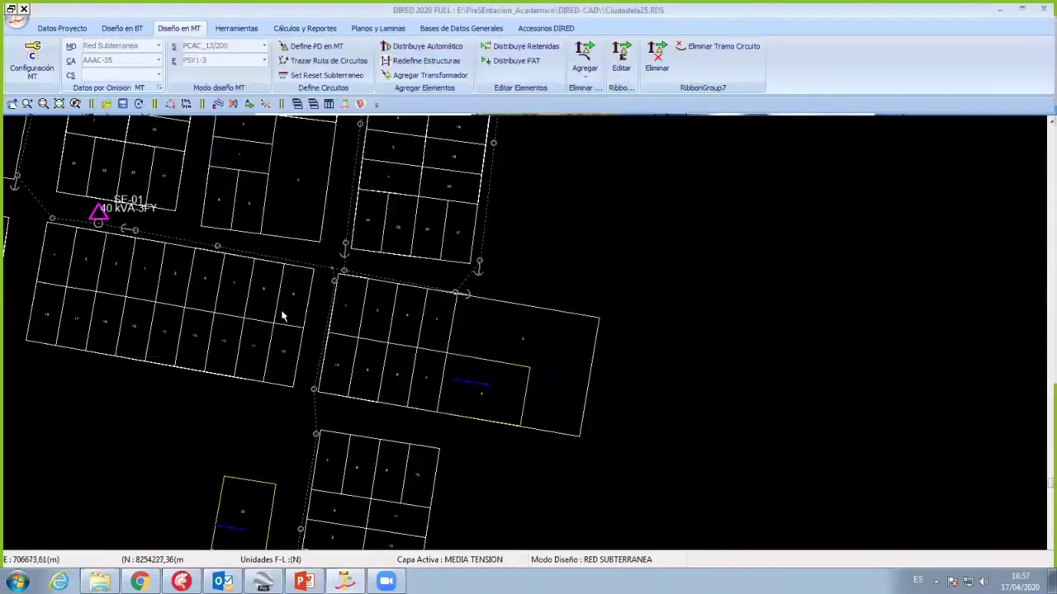
{"action": "left_click", "coordinate": [317, 60]}
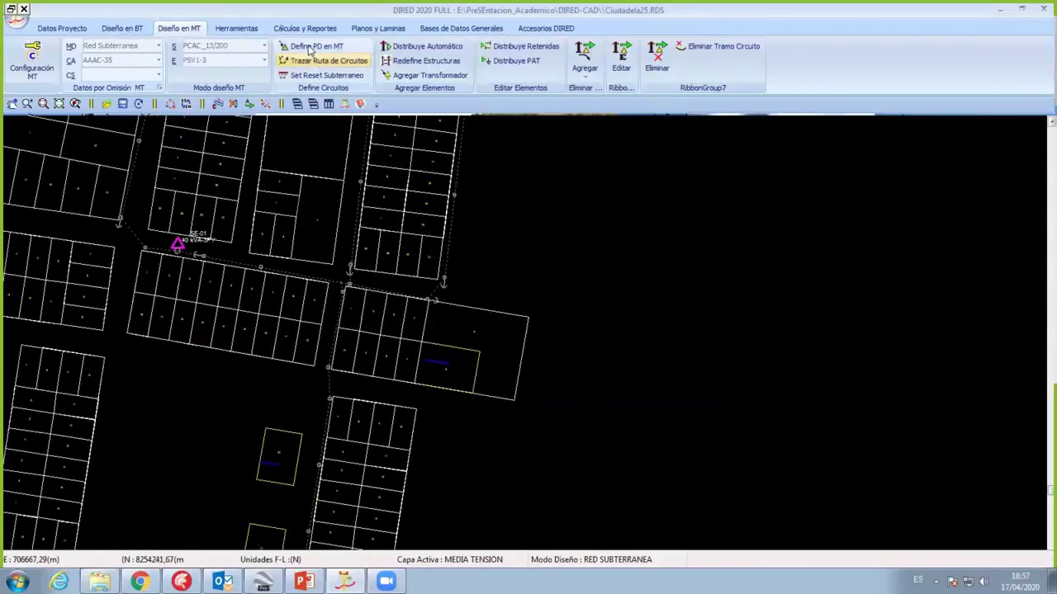
{"action": "scroll", "coordinate": [538, 306], "scroll_direction": "up", "scroll_amount": 1}
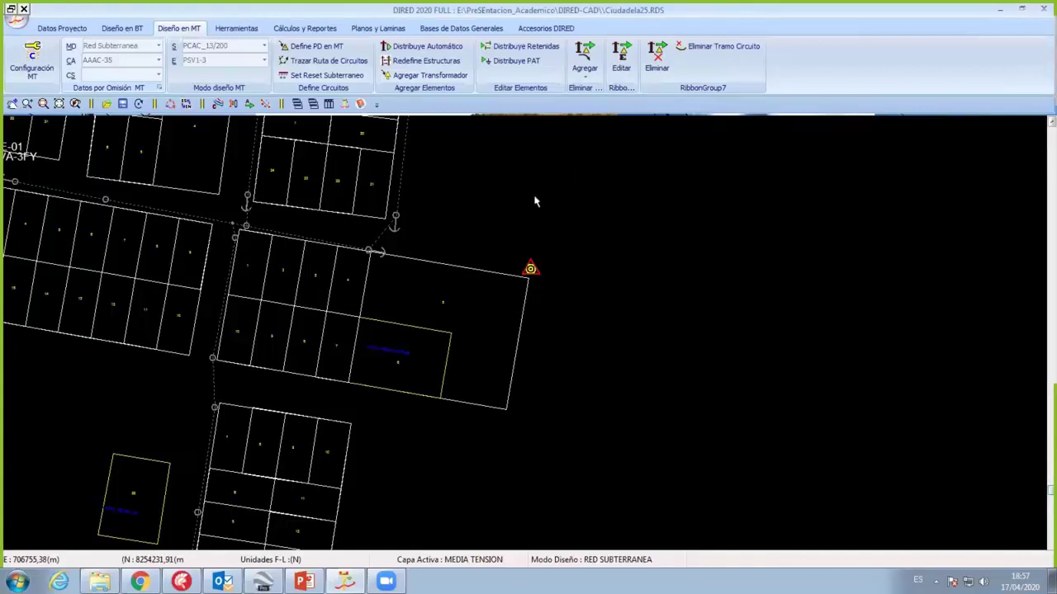
{"action": "scroll", "coordinate": [535, 201], "scroll_direction": "up", "scroll_amount": 1}
{"action": "right_click", "coordinate": [610, 337]}
{"action": "mouse_move", "coordinate": [581, 329]}
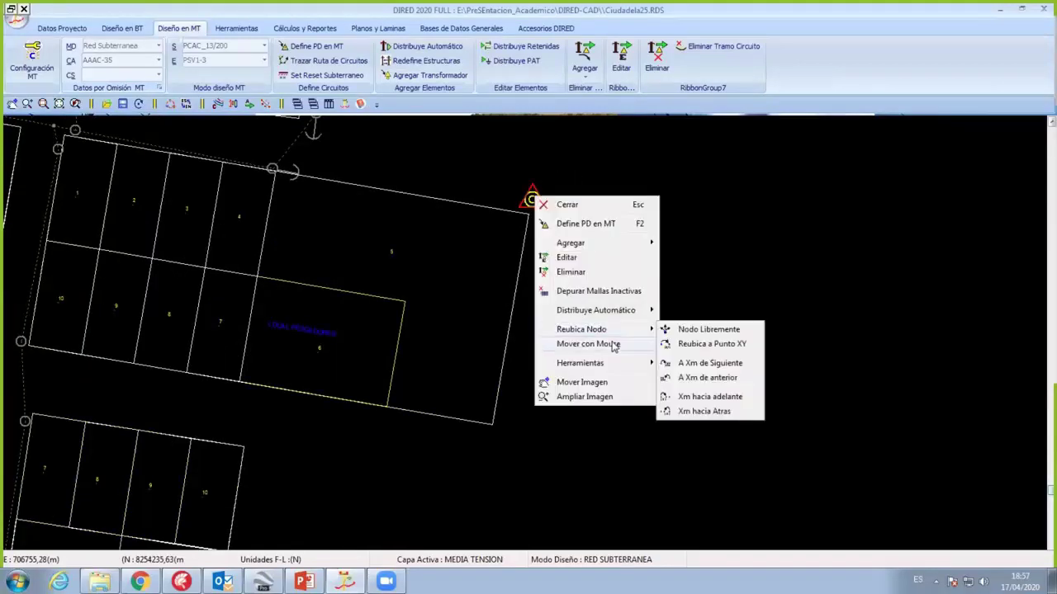
{"action": "left_click", "coordinate": [690, 334]}
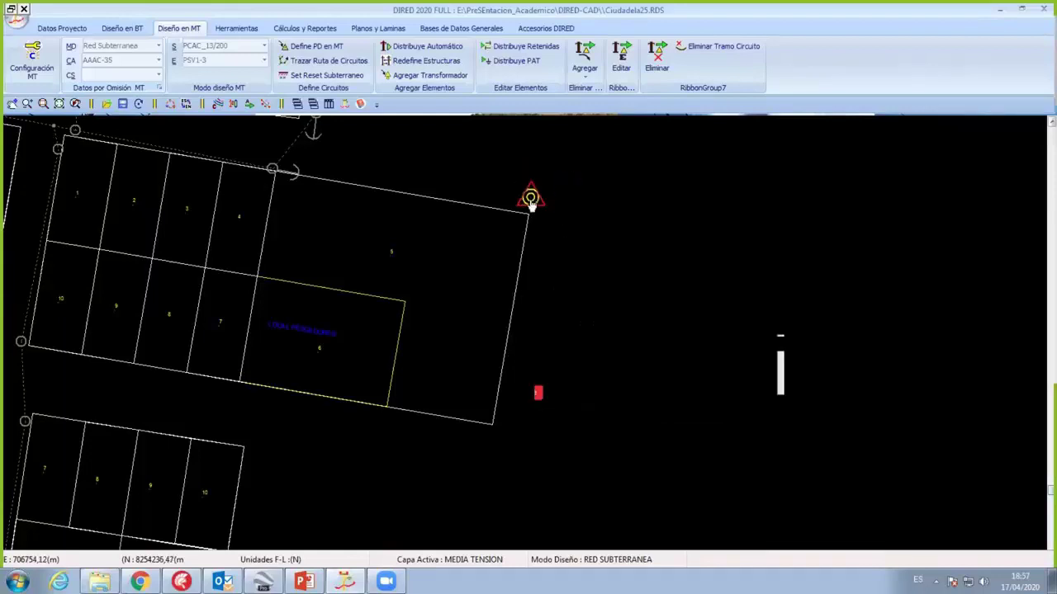
{"action": "left_click", "coordinate": [532, 202]}
{"action": "scroll", "coordinate": [187, 220], "scroll_direction": "down", "scroll_amount": 2}
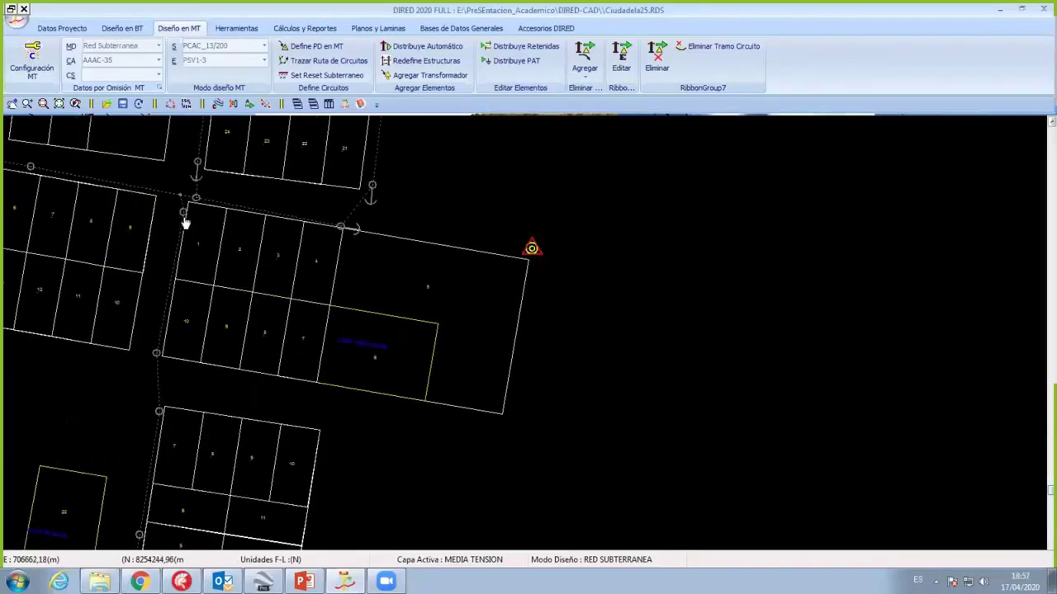
{"action": "middle_click_drag", "start_coordinate": [186, 219], "coordinate": [472, 273]}
{"action": "scroll", "coordinate": [471, 273], "scroll_direction": "down", "scroll_amount": 1}
{"action": "middle_click_drag", "start_coordinate": [528, 306], "coordinate": [365, 276]}
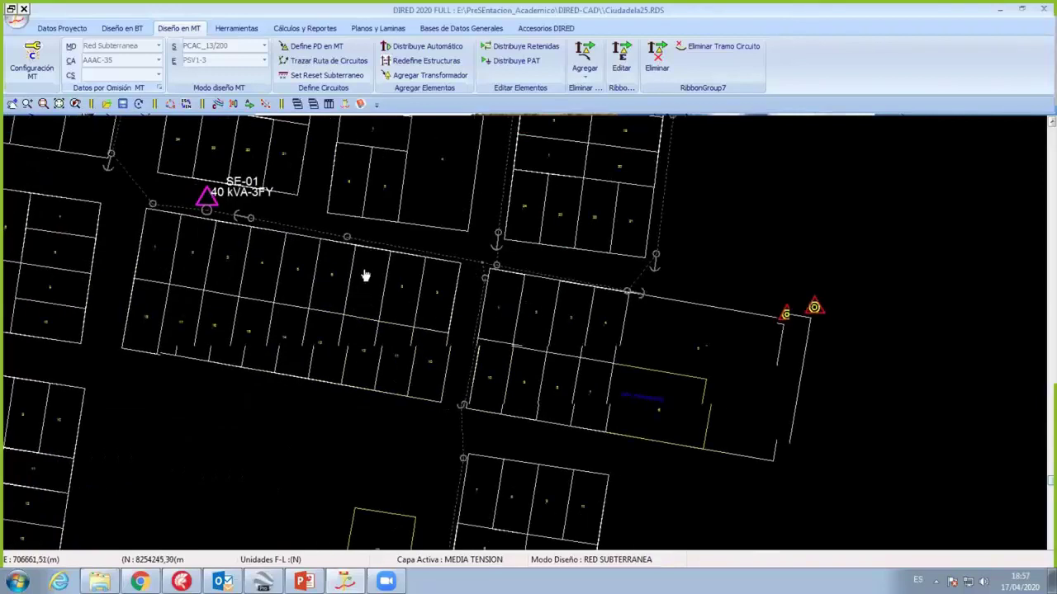
{"action": "right_click", "coordinate": [371, 178]}
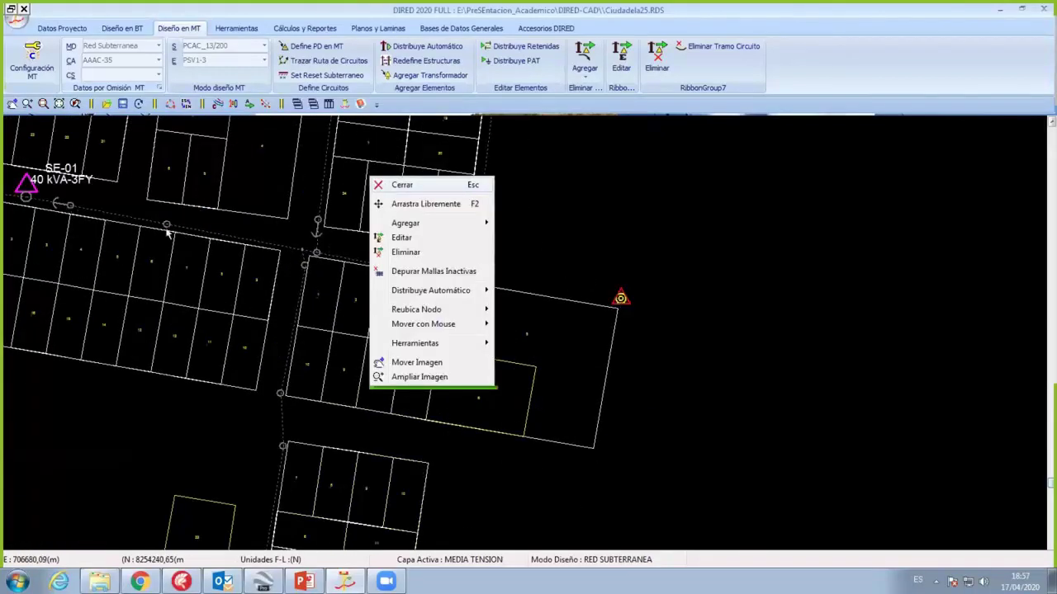
{"action": "middle_click_drag", "start_coordinate": [597, 305], "coordinate": [693, 328]}
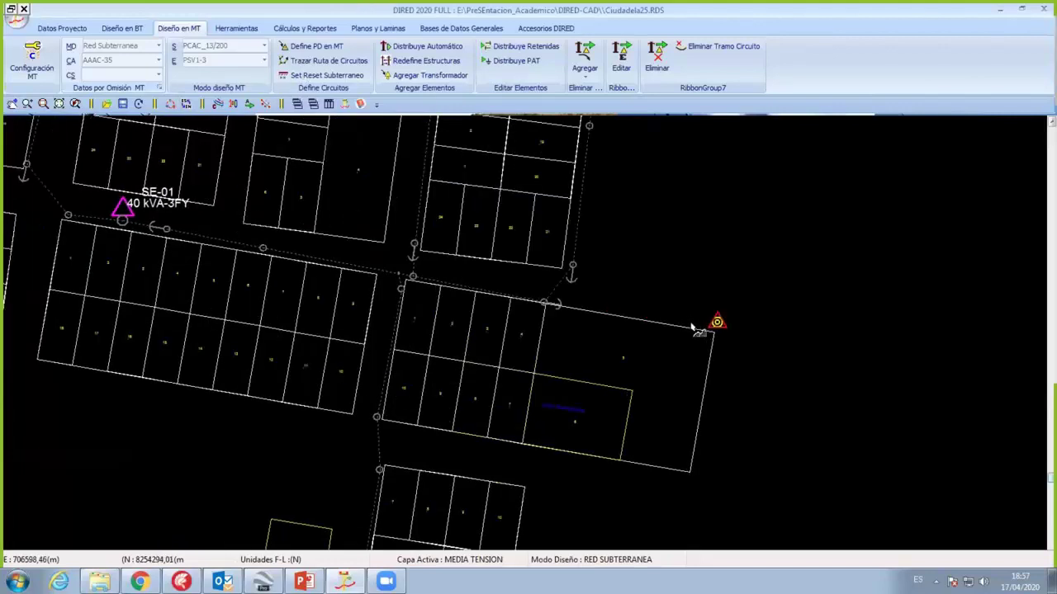
{"action": "left_click", "coordinate": [718, 324]}
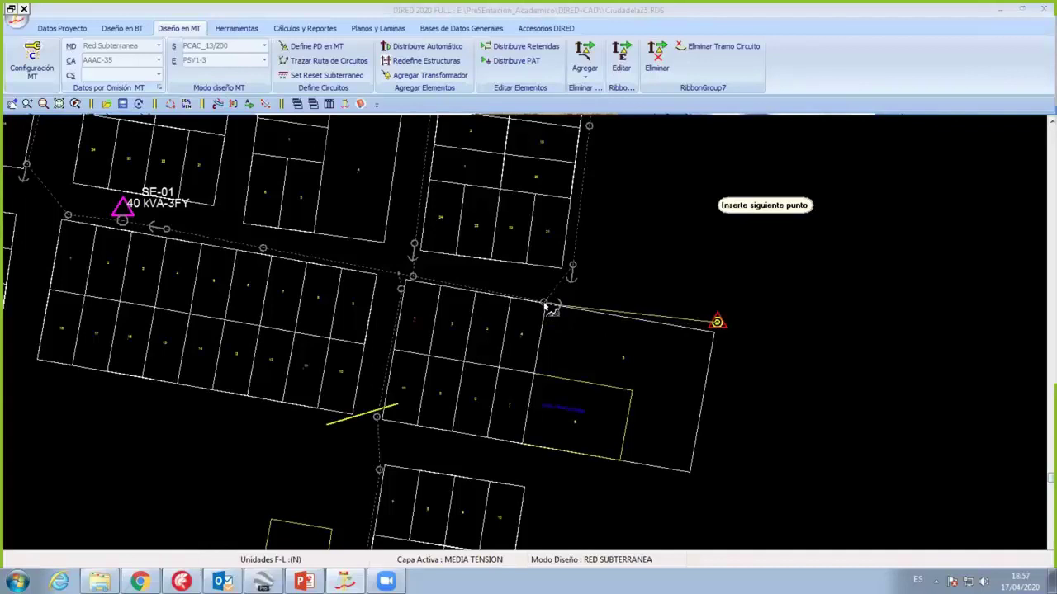
{"action": "left_click", "coordinate": [544, 305]}
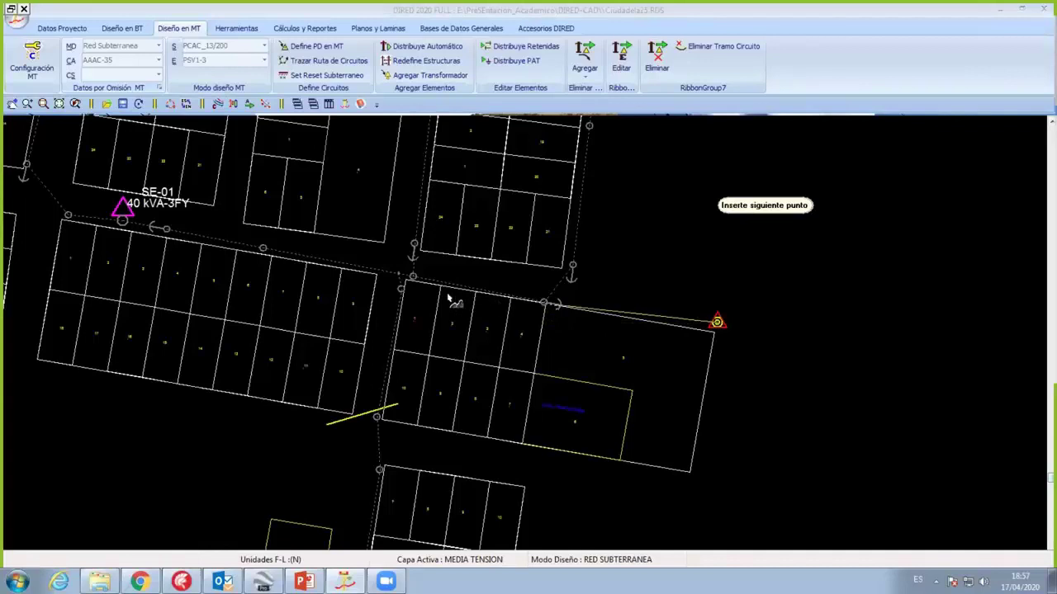
{"action": "right_click", "coordinate": [611, 199]}
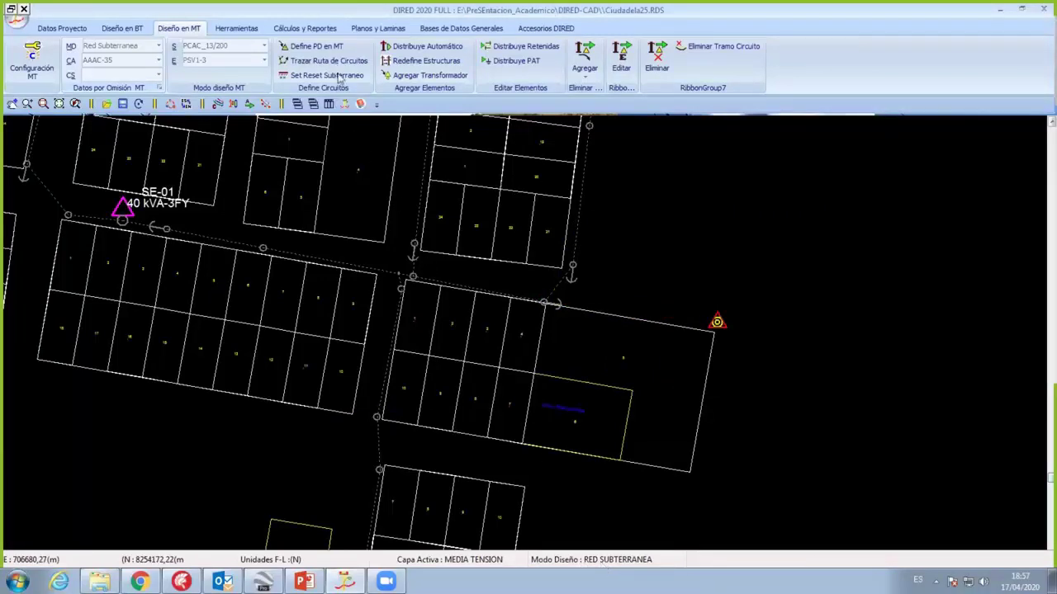
Step: Switch MT design to Redes Aereas and route the 3xAAAC-35 line west from the feed point to SE-01
{"action": "left_click", "coordinate": [692, 329]}
{"action": "left_click", "coordinate": [546, 304]}
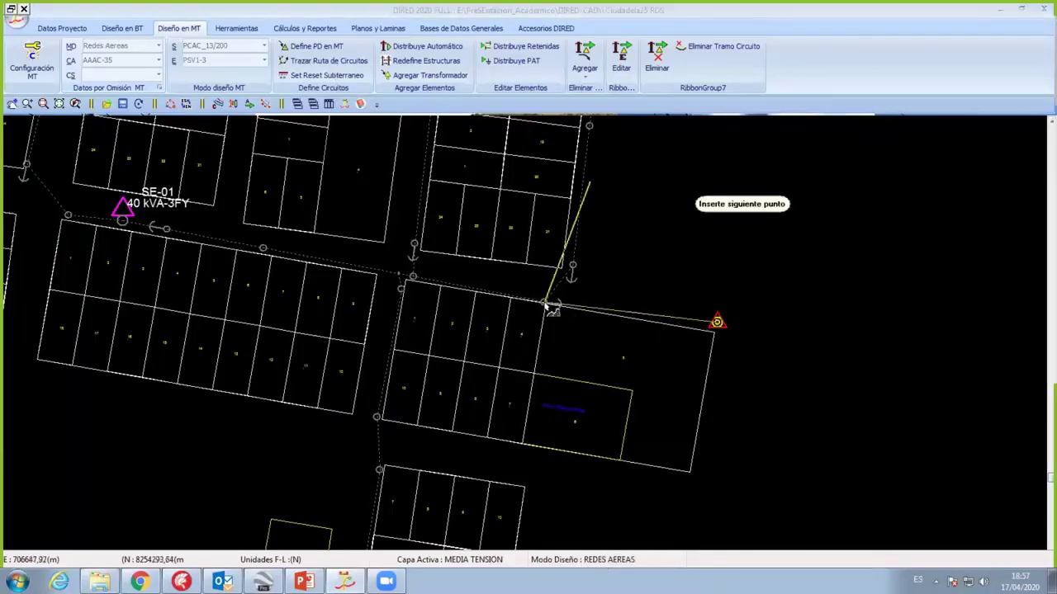
{"action": "key", "text": "Return"}
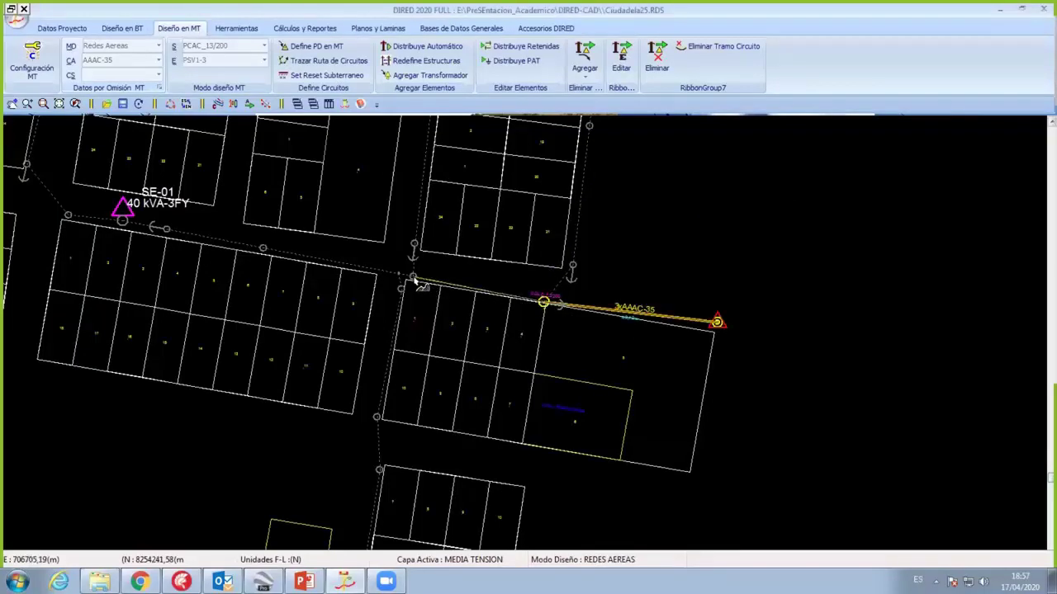
{"action": "left_click", "coordinate": [413, 277]}
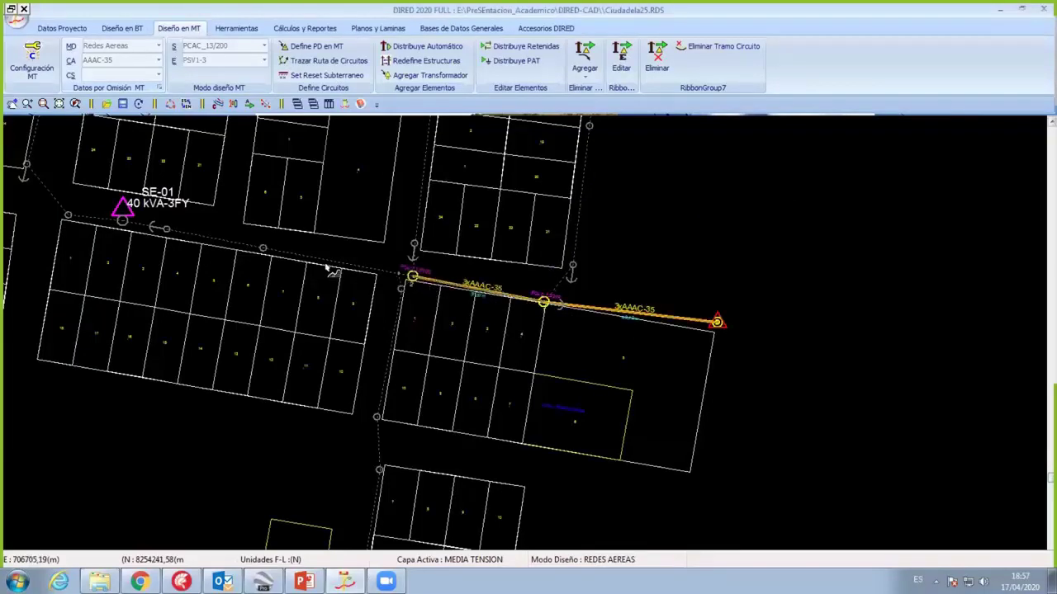
{"action": "left_click", "coordinate": [256, 261]}
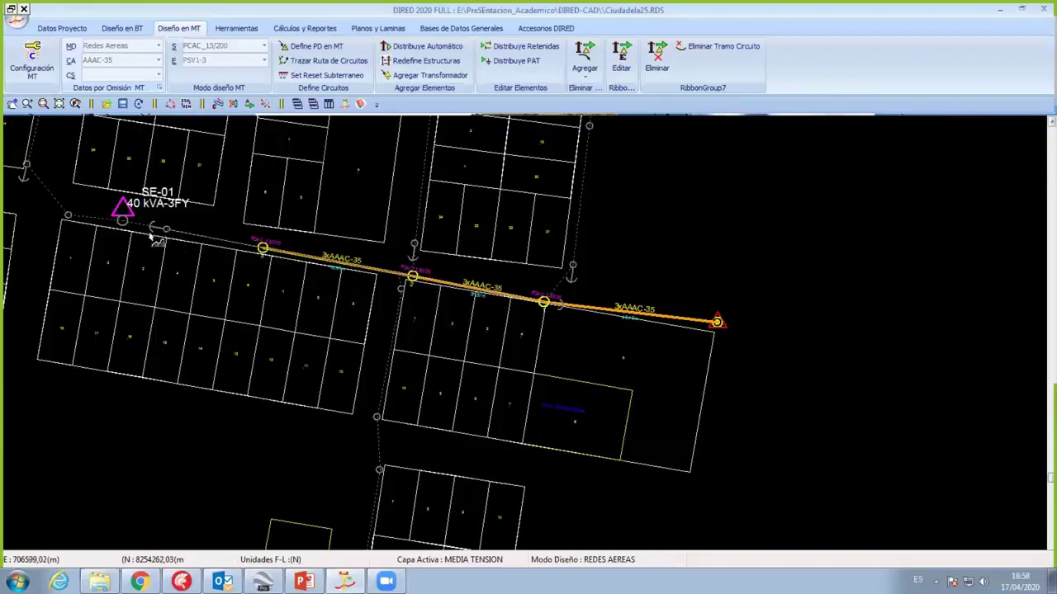
{"action": "left_click", "coordinate": [124, 225]}
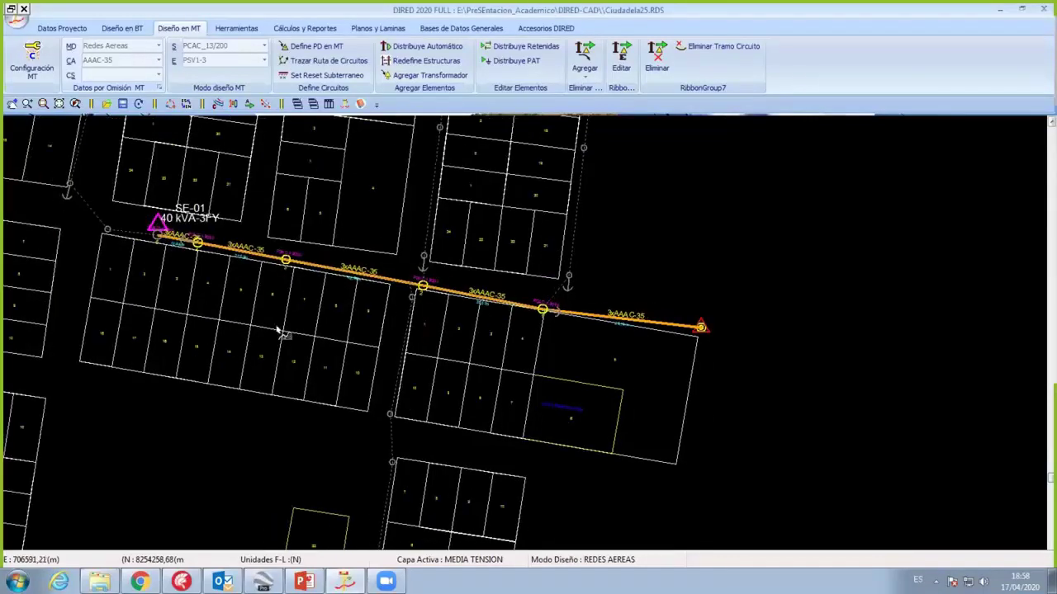
Step: Extend the line past SE-01 to new pole 6, then north-west to a new end node
{"action": "scroll", "coordinate": [421, 351], "scroll_direction": "up", "scroll_amount": 2}
{"action": "scroll", "coordinate": [405, 231], "scroll_direction": "up", "scroll_amount": 3}
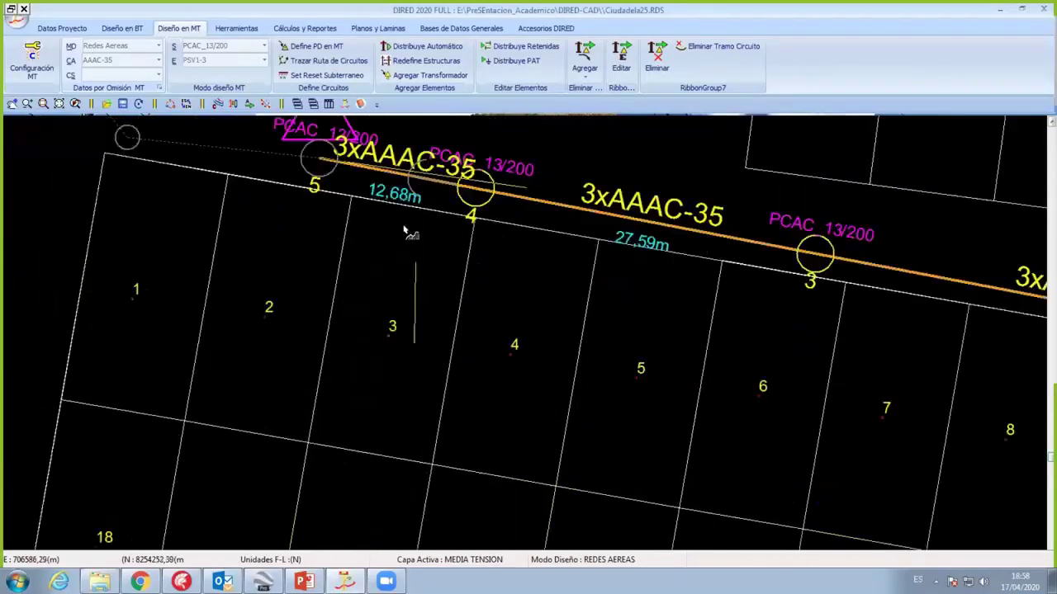
{"action": "scroll", "coordinate": [453, 332], "scroll_direction": "down", "scroll_amount": 2}
{"action": "scroll", "coordinate": [353, 277], "scroll_direction": "up", "scroll_amount": 2}
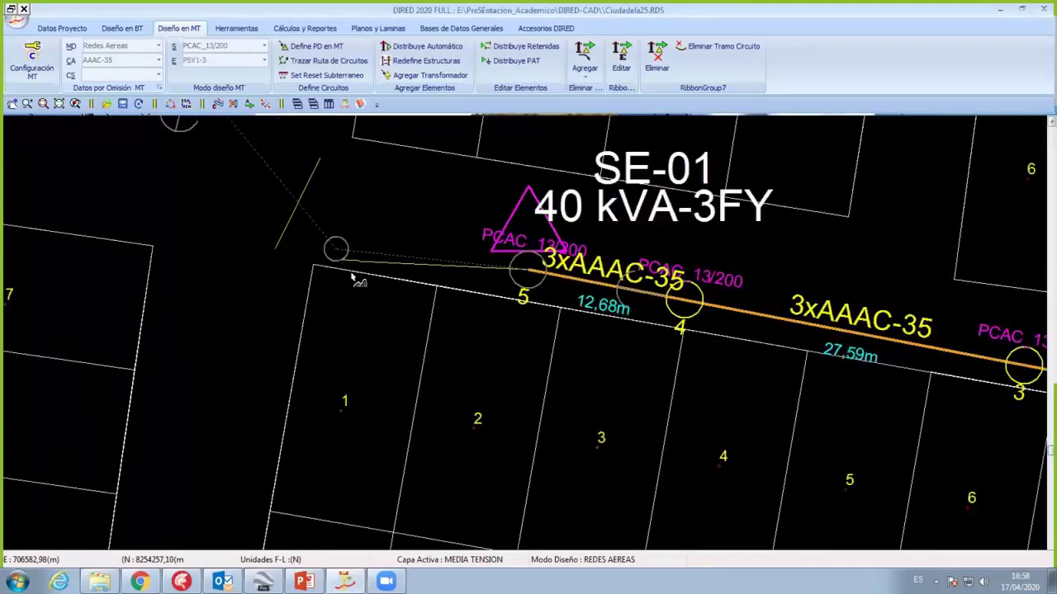
{"action": "left_click", "coordinate": [339, 252]}
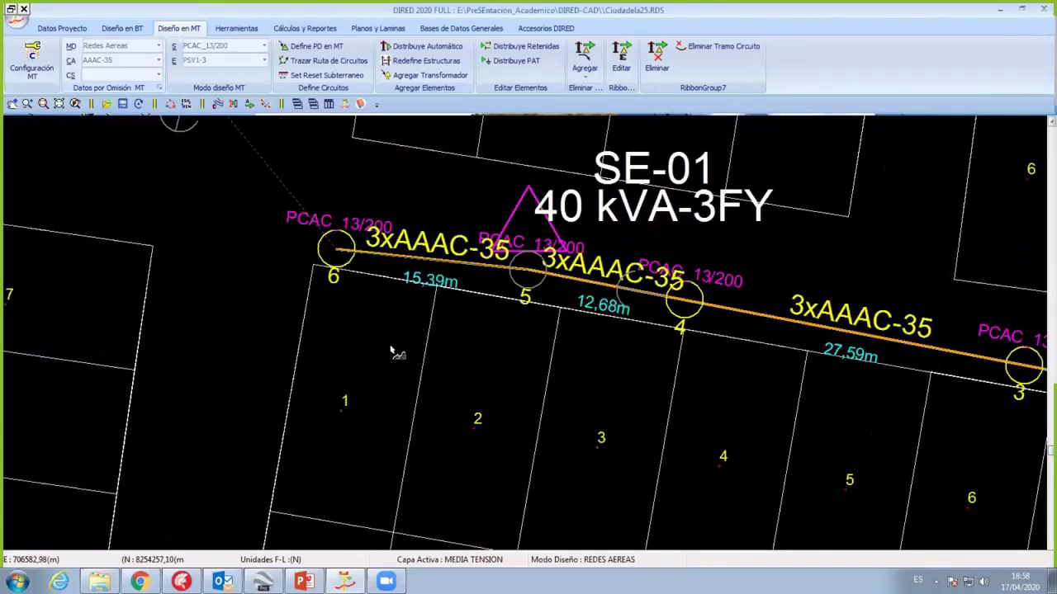
{"action": "scroll", "coordinate": [393, 350], "scroll_direction": "down", "scroll_amount": 3}
{"action": "scroll", "coordinate": [322, 332], "scroll_direction": "down", "scroll_amount": 1}
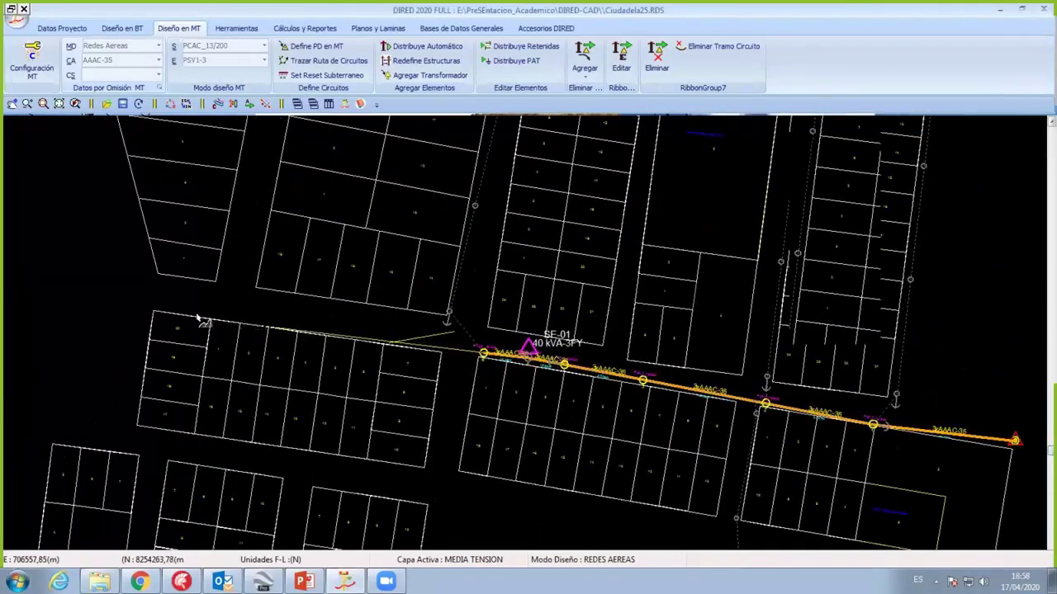
{"action": "left_click", "coordinate": [156, 309]}
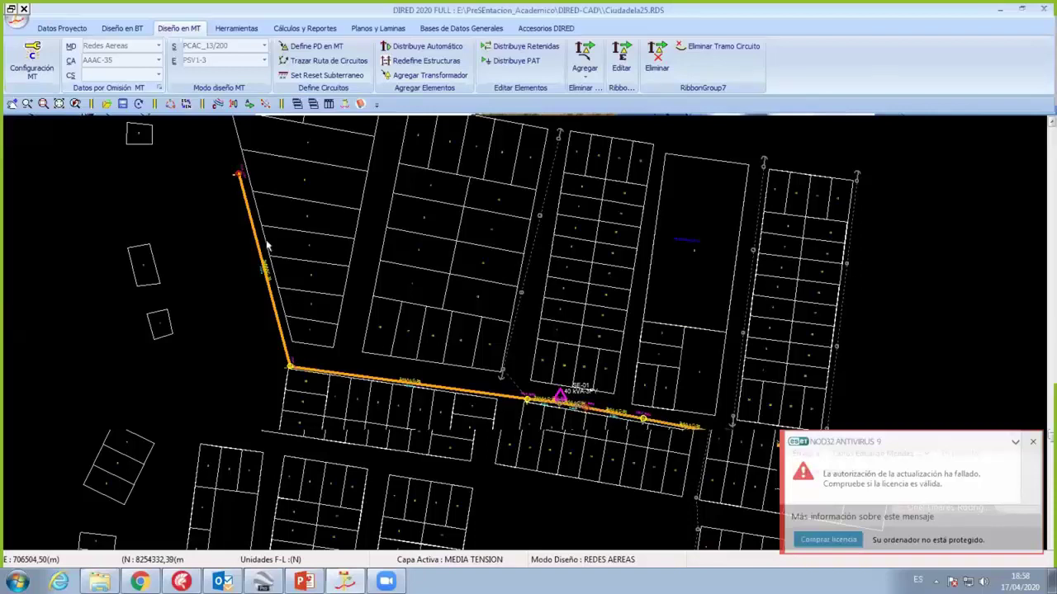
{"action": "scroll", "coordinate": [266, 245], "scroll_direction": "up", "scroll_amount": 2}
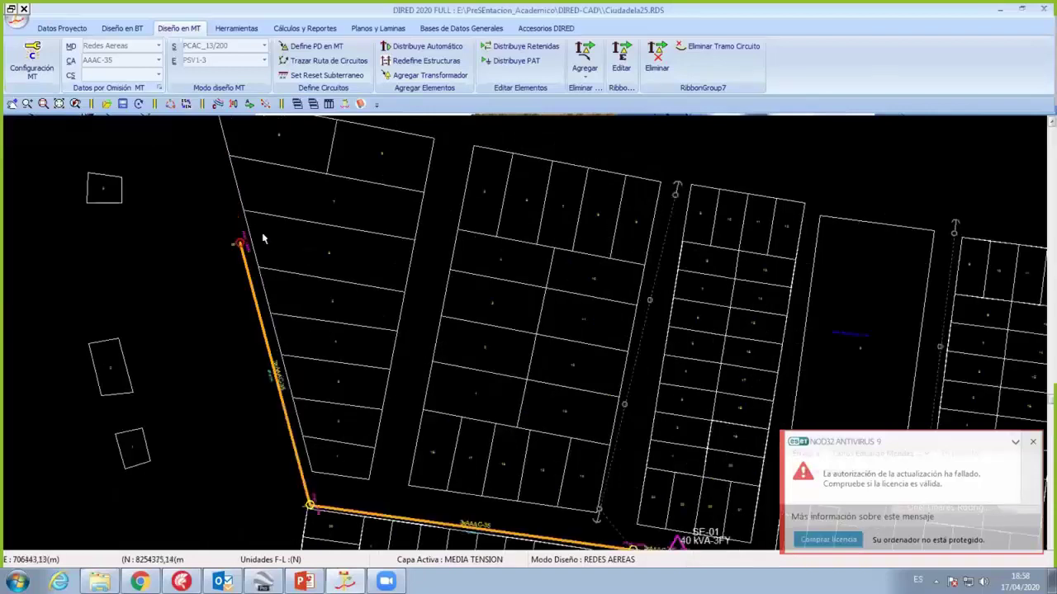
Step: Try adding a transformer at the line's end node, dismiss the incompatible-node warning, and zoom in
{"action": "left_click", "coordinate": [418, 75]}
{"action": "left_click", "coordinate": [290, 321]}
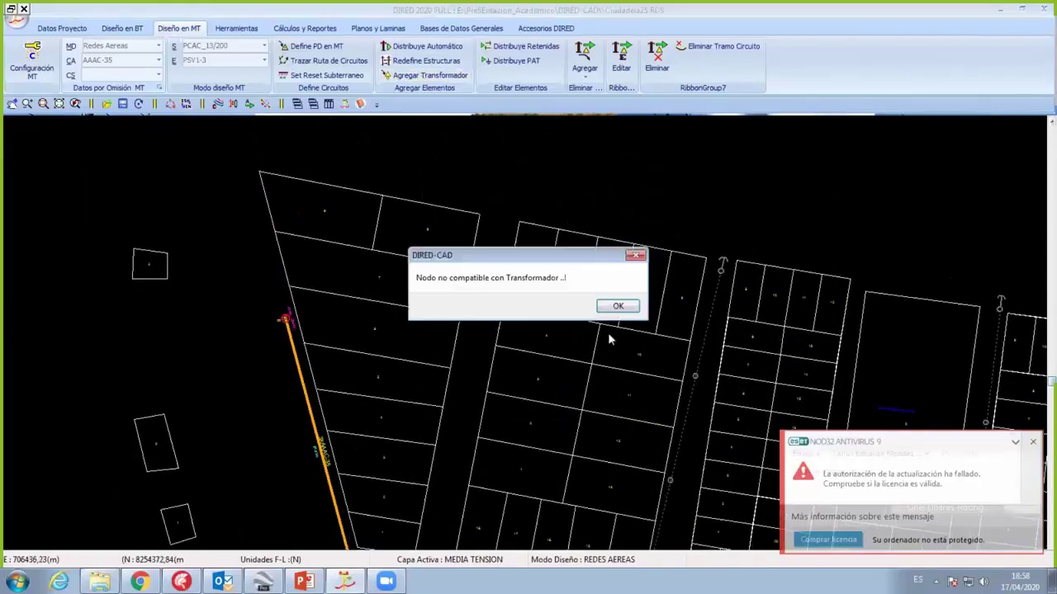
{"action": "left_click", "coordinate": [607, 310]}
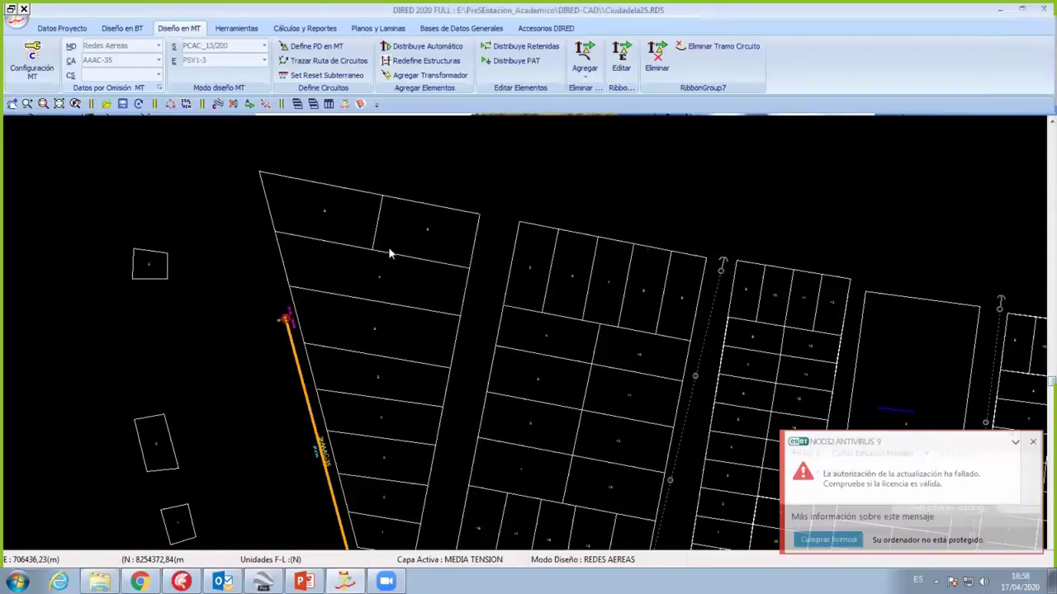
{"action": "right_click", "coordinate": [409, 259]}
{"action": "left_click", "coordinate": [410, 434]}
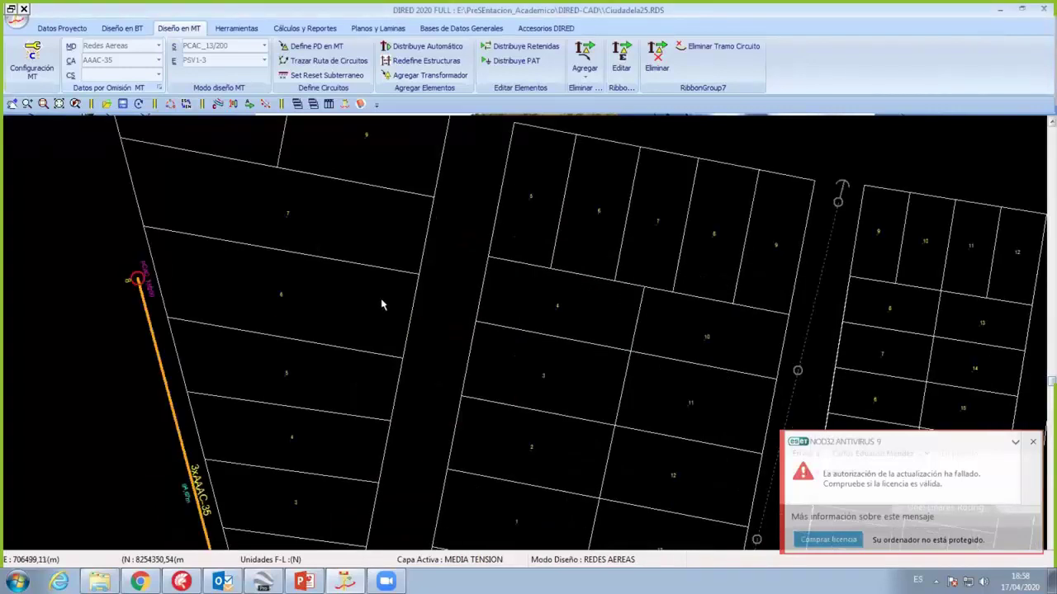
Step: Keep SE-01's transformer type as DY_22.9_380/220(40) and accept its data
{"action": "left_click", "coordinate": [442, 320]}
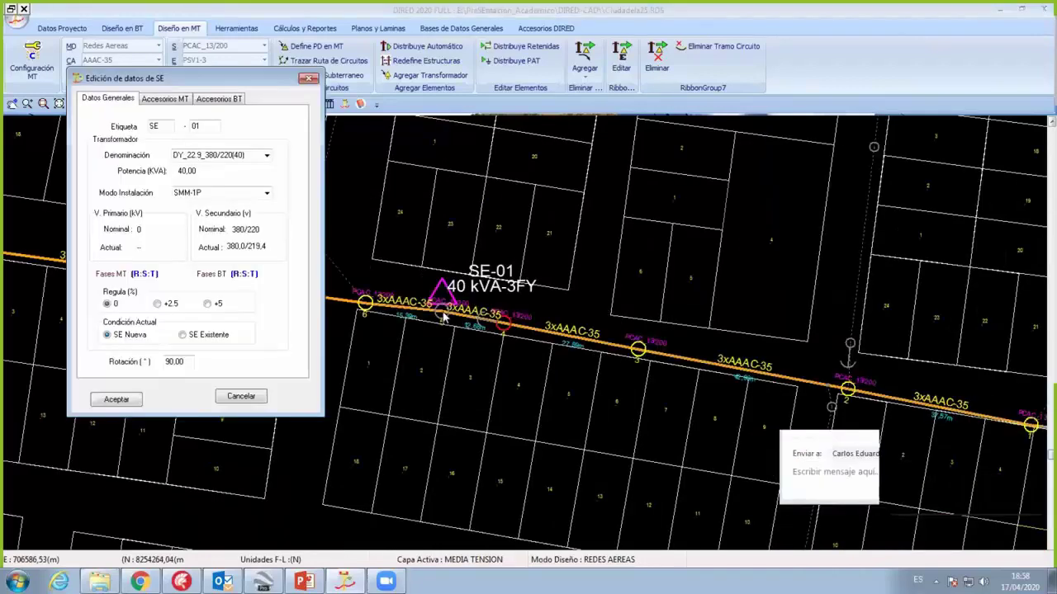
{"action": "left_click", "coordinate": [251, 157]}
{"action": "left_click", "coordinate": [142, 405]}
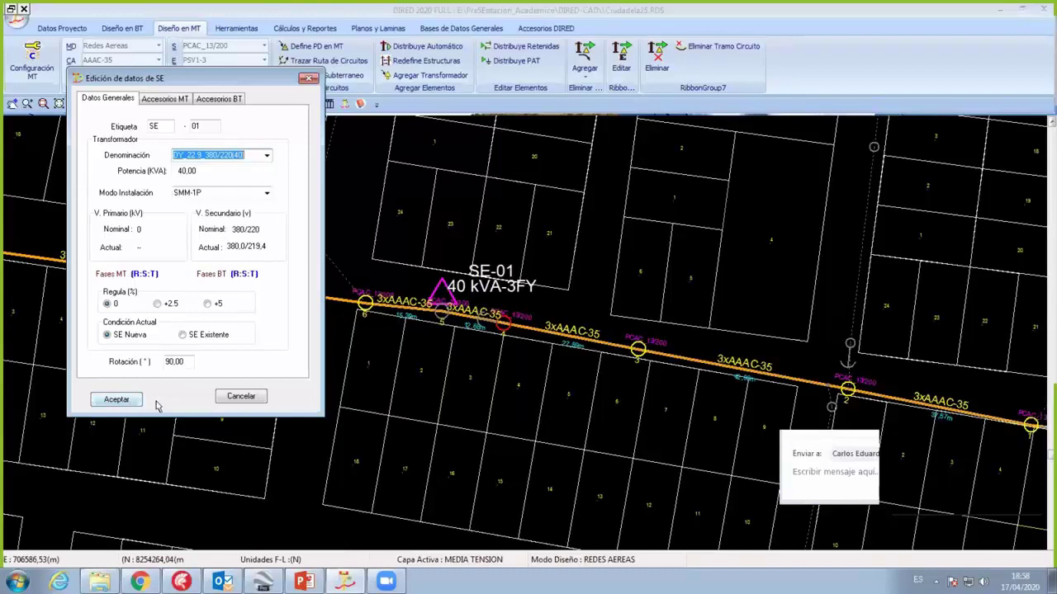
{"action": "left_click", "coordinate": [117, 399]}
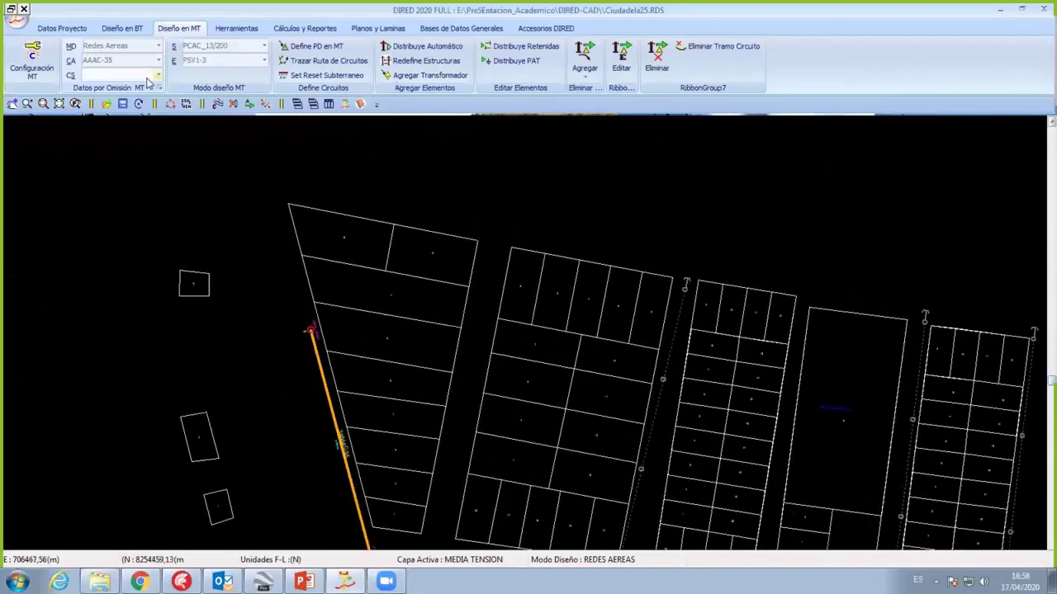
Step: Retry adding a transformer at the end node, dismiss the warning, and accept SE-01's data
{"action": "left_click", "coordinate": [425, 75]}
{"action": "left_click", "coordinate": [315, 335]}
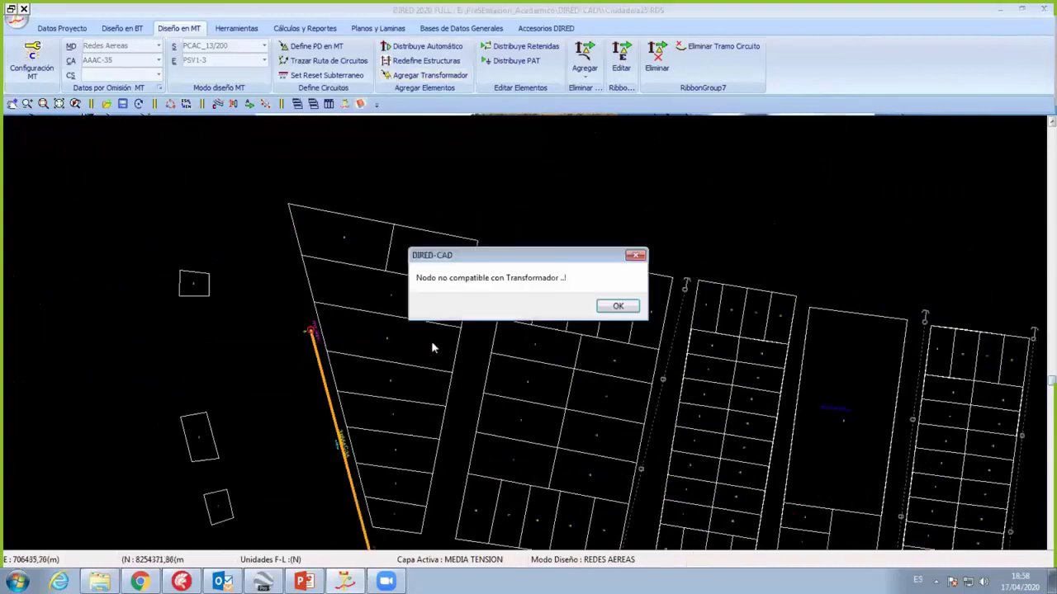
{"action": "left_click", "coordinate": [624, 313]}
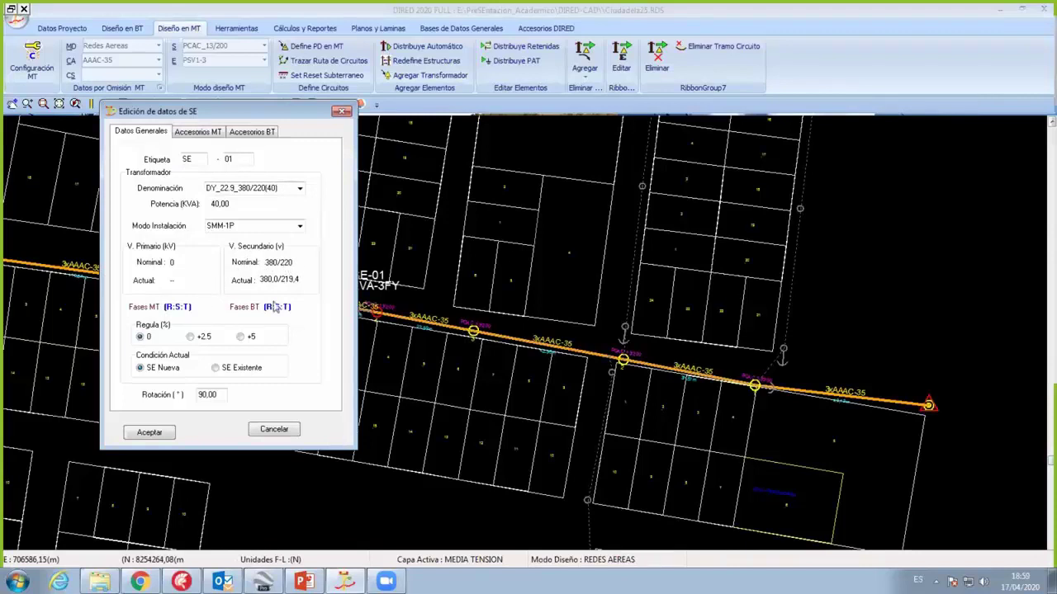
{"action": "left_click", "coordinate": [151, 434]}
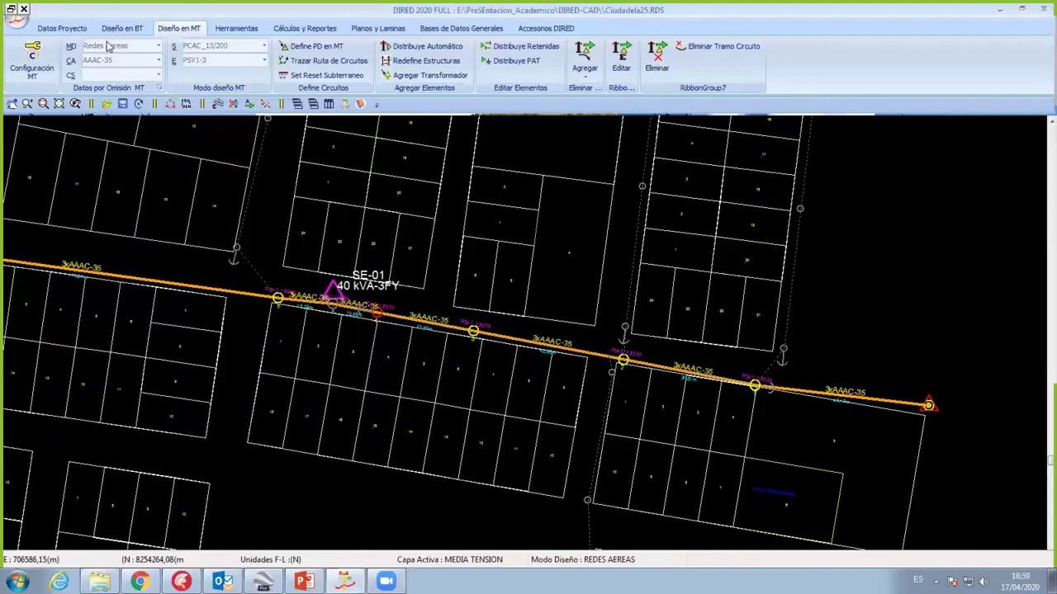
Step: Apply the project's transformers and equipment settings and check SE-01's data without changes
{"action": "left_click", "coordinate": [123, 28]}
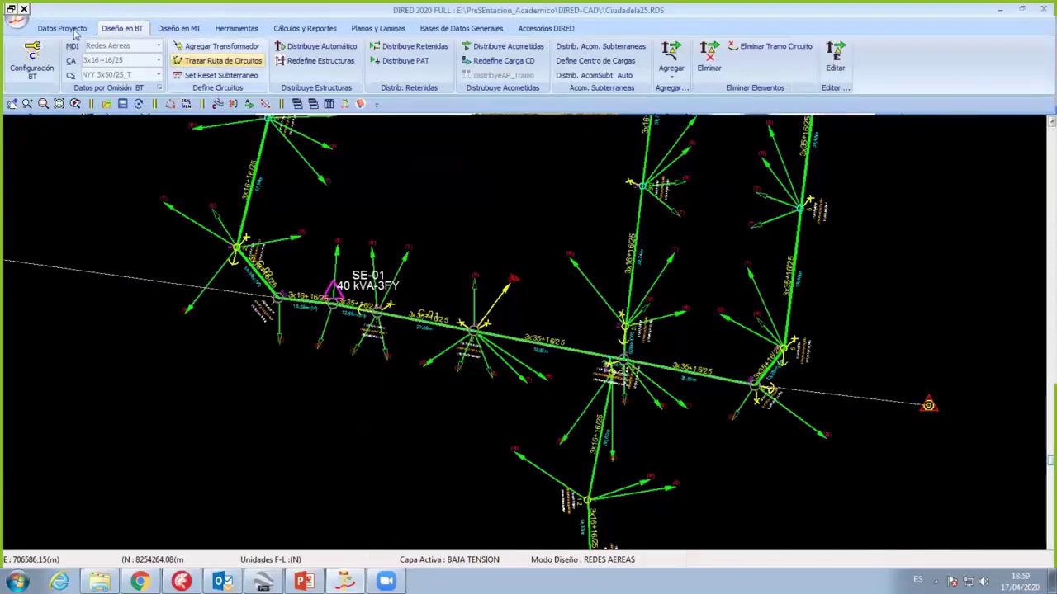
{"action": "left_click", "coordinate": [258, 62]}
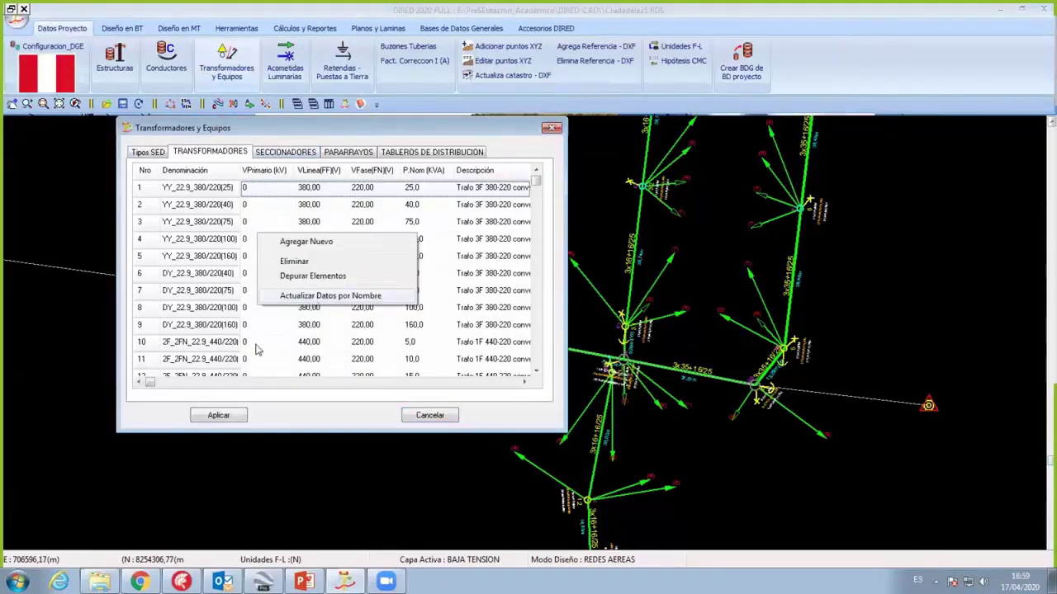
{"action": "left_click", "coordinate": [231, 417]}
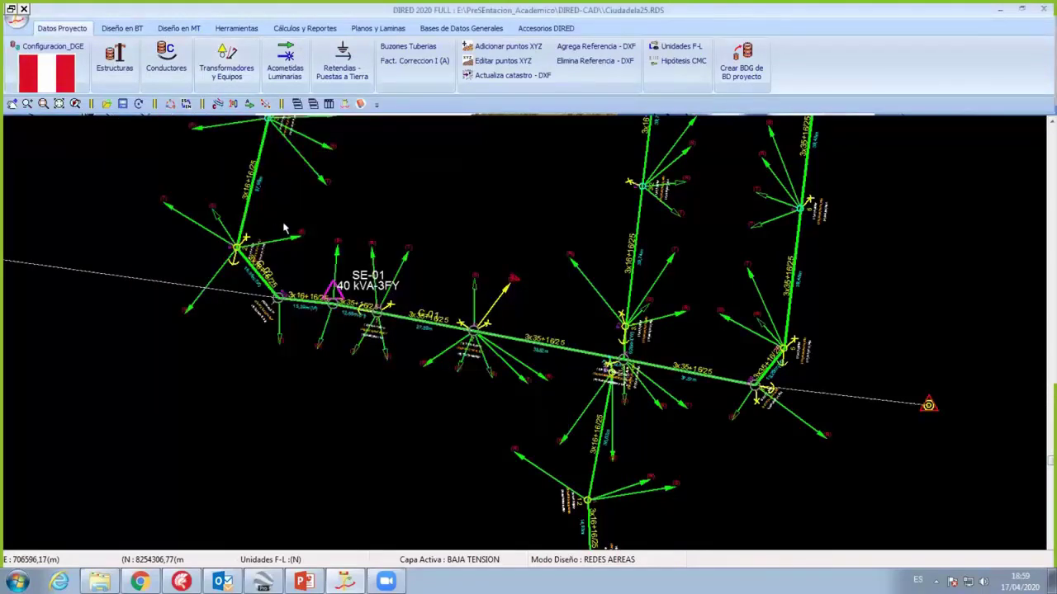
{"action": "scroll", "coordinate": [383, 347], "scroll_direction": "down", "scroll_amount": 2}
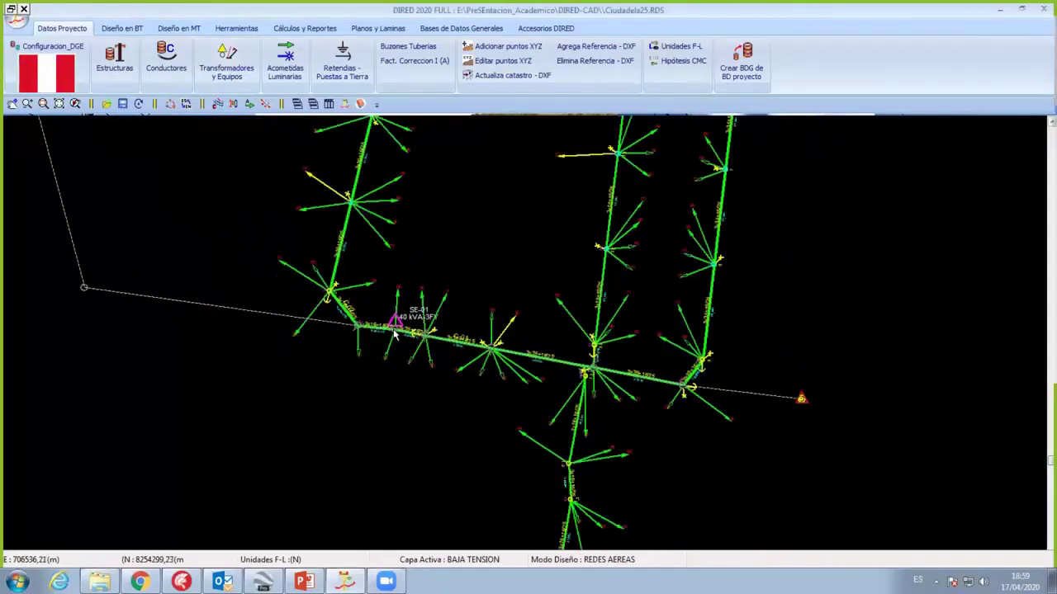
{"action": "double_click", "coordinate": [380, 327]}
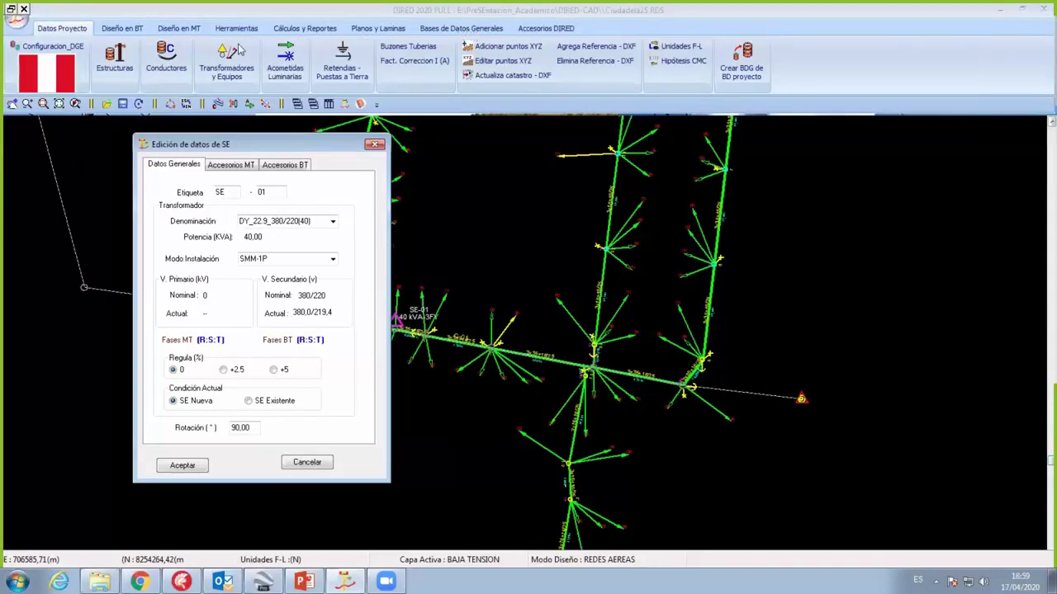
{"action": "key", "text": "Escape"}
{"action": "scroll", "coordinate": [392, 53], "scroll_direction": "down", "scroll_amount": 6}
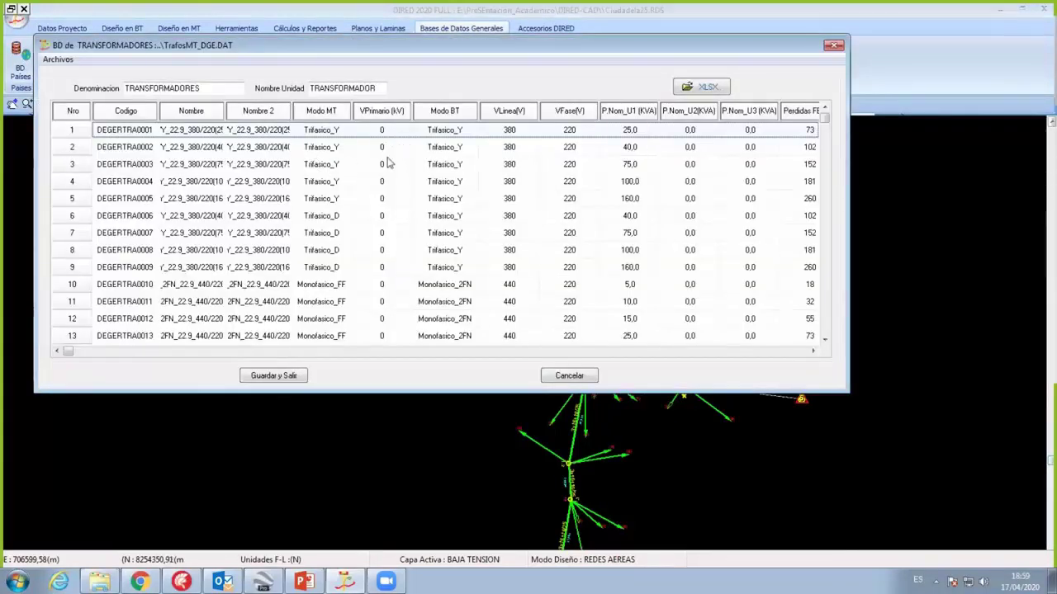
Step: Enter 22.9 kV as VPrimario for transformer rows 1–6 and close the database
{"action": "left_click", "coordinate": [388, 132]}
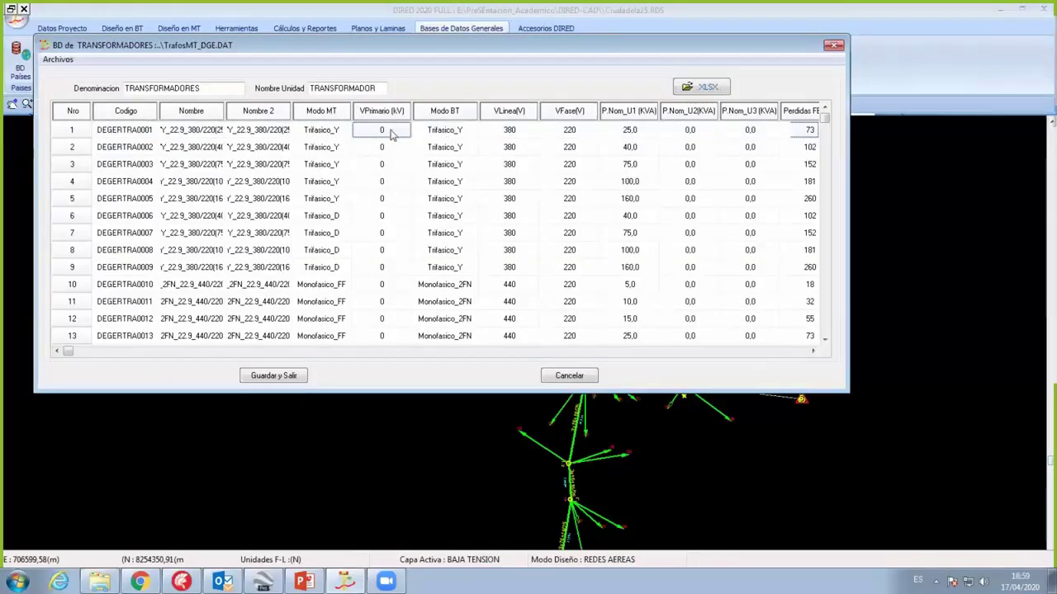
{"action": "type", "text": "2"}
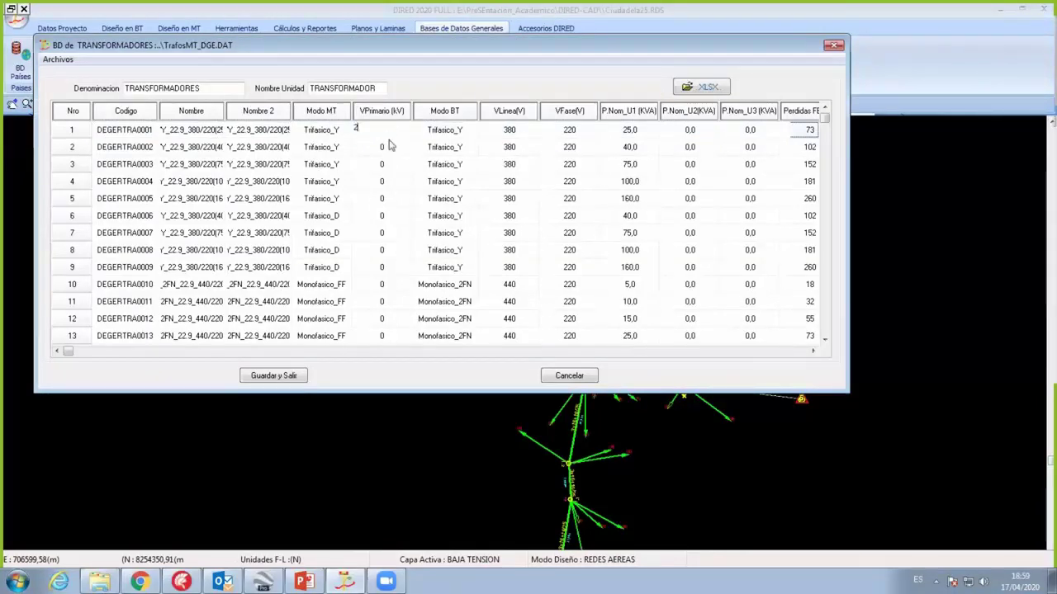
{"action": "type", "text": "2.9"}
{"action": "key", "text": "Return"}
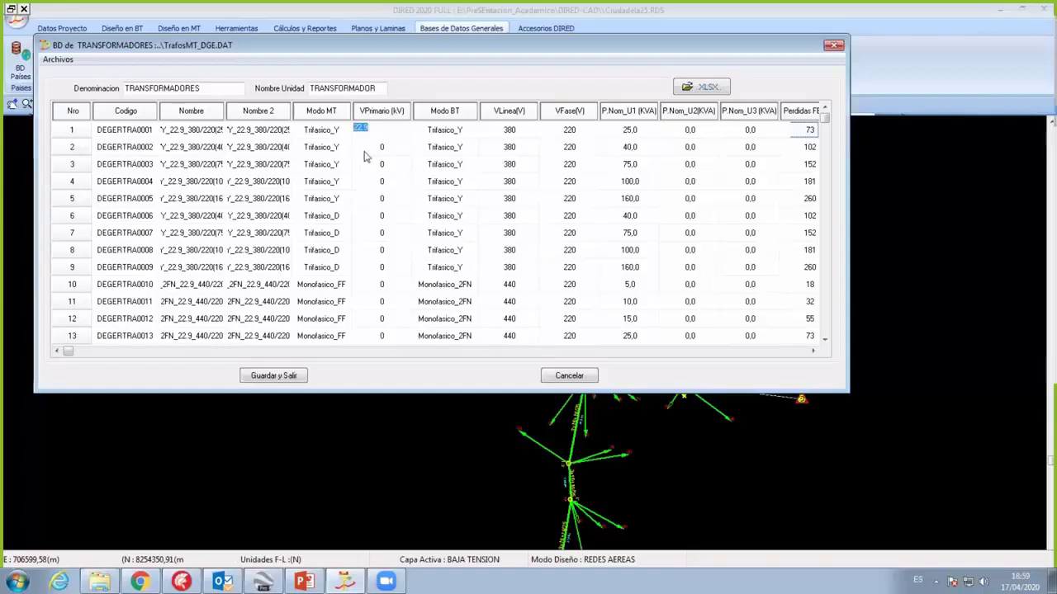
{"action": "left_click", "coordinate": [389, 149]}
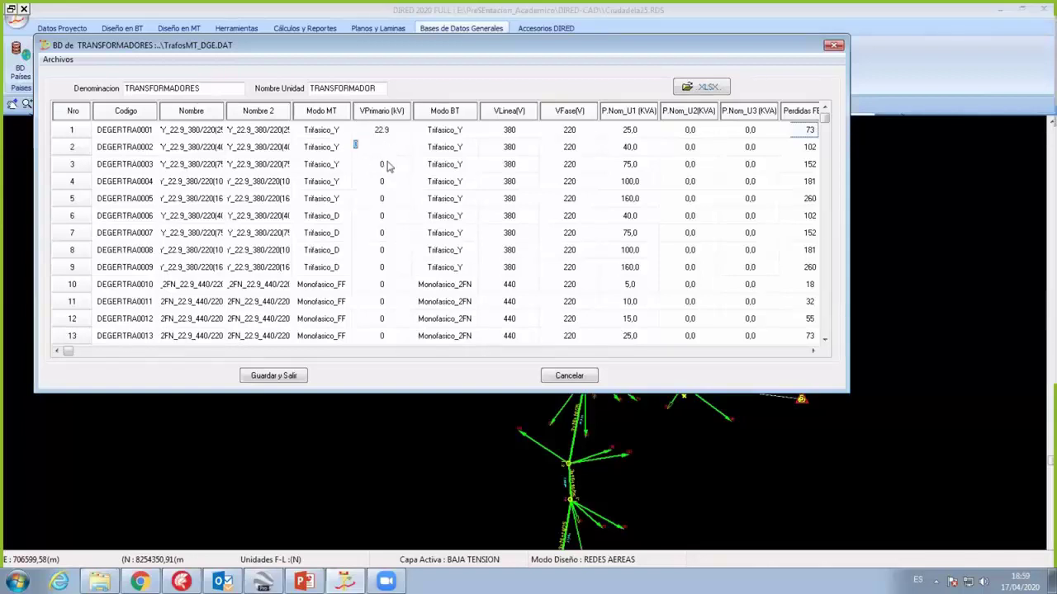
{"action": "type", "text": "22.9"}
{"action": "left_click", "coordinate": [390, 164]}
{"action": "type", "text": "22.9"}
{"action": "key", "text": "Return"}
{"action": "type", "text": "22.9"}
{"action": "key", "text": "Return"}
{"action": "type", "text": "22.9"}
{"action": "left_click", "coordinate": [394, 216]}
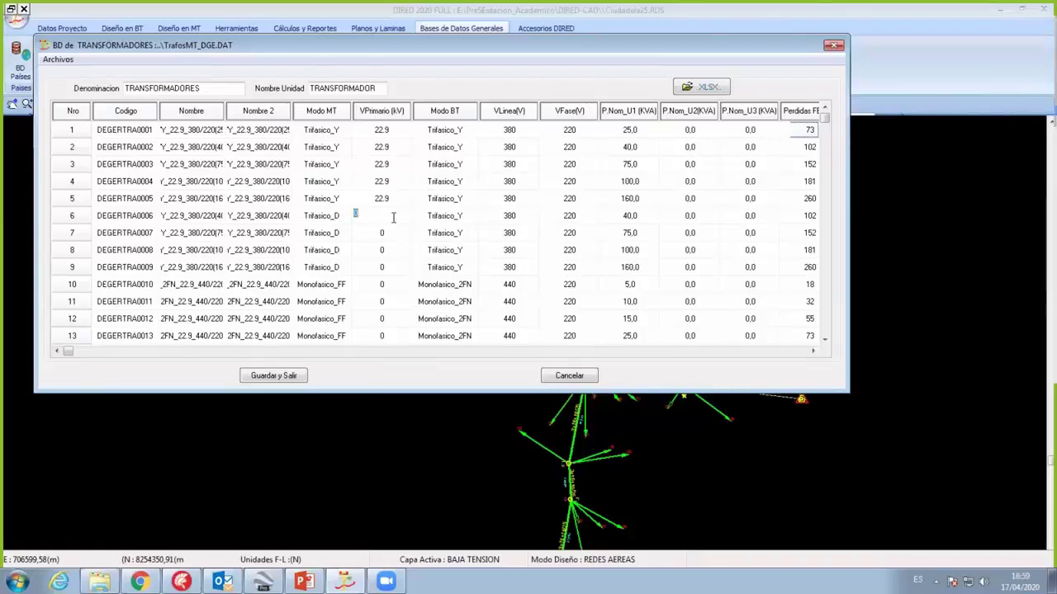
{"action": "type", "text": "22.9"}
{"action": "key", "text": "Escape"}
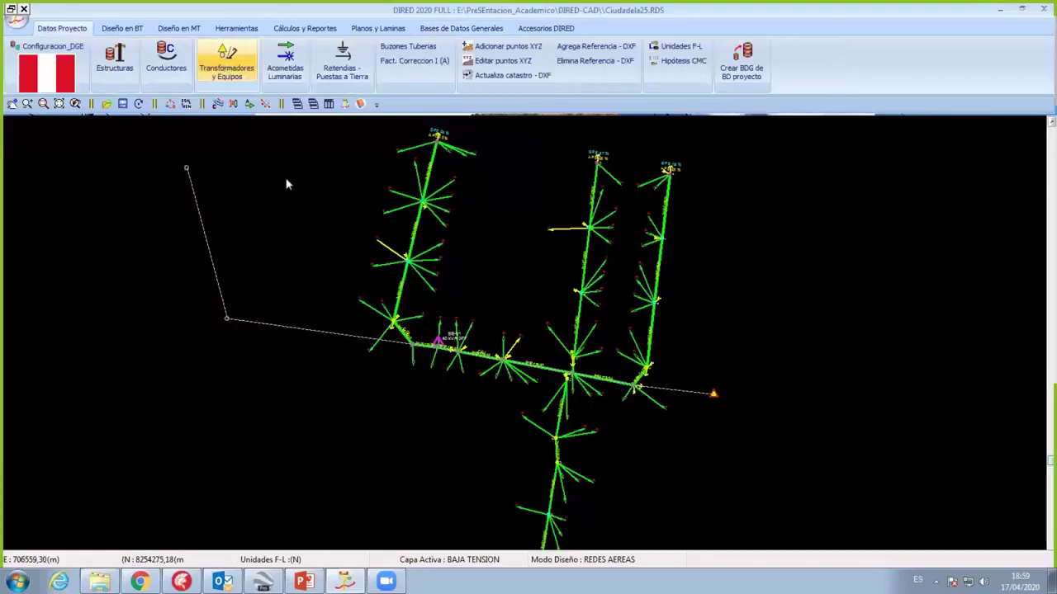
Step: Refresh the project transformer list's data by name and purge unused transformers
{"action": "left_click", "coordinate": [171, 88]}
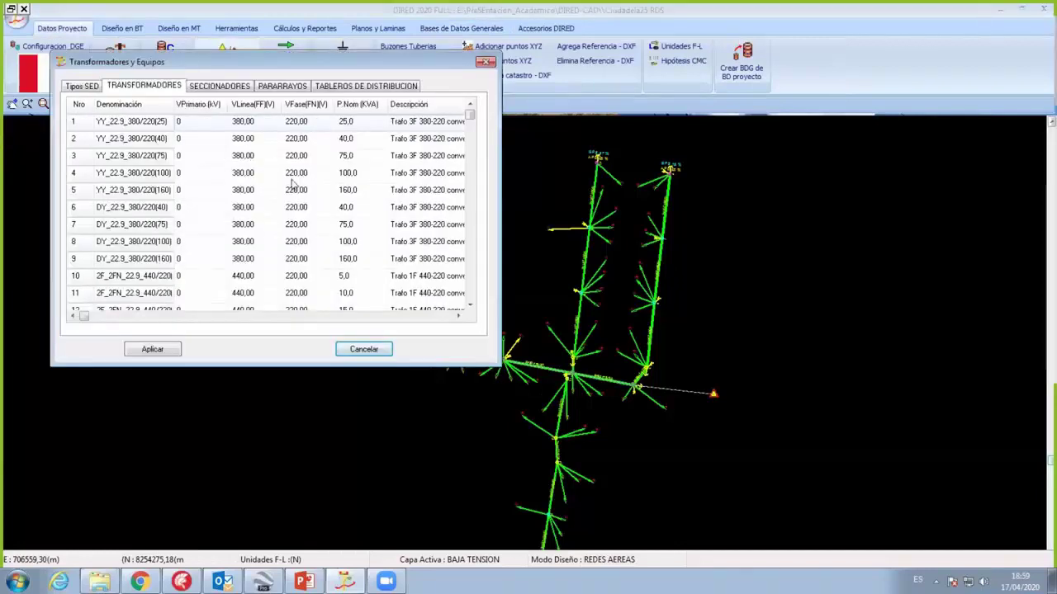
{"action": "right_click", "coordinate": [250, 150]}
{"action": "left_click", "coordinate": [272, 213]}
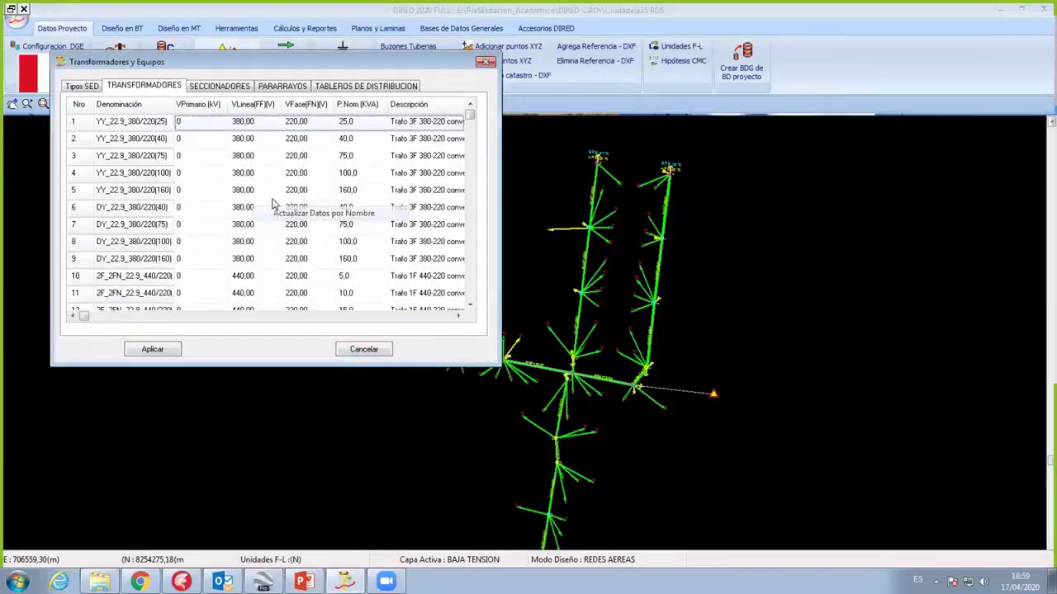
{"action": "right_click", "coordinate": [196, 173]}
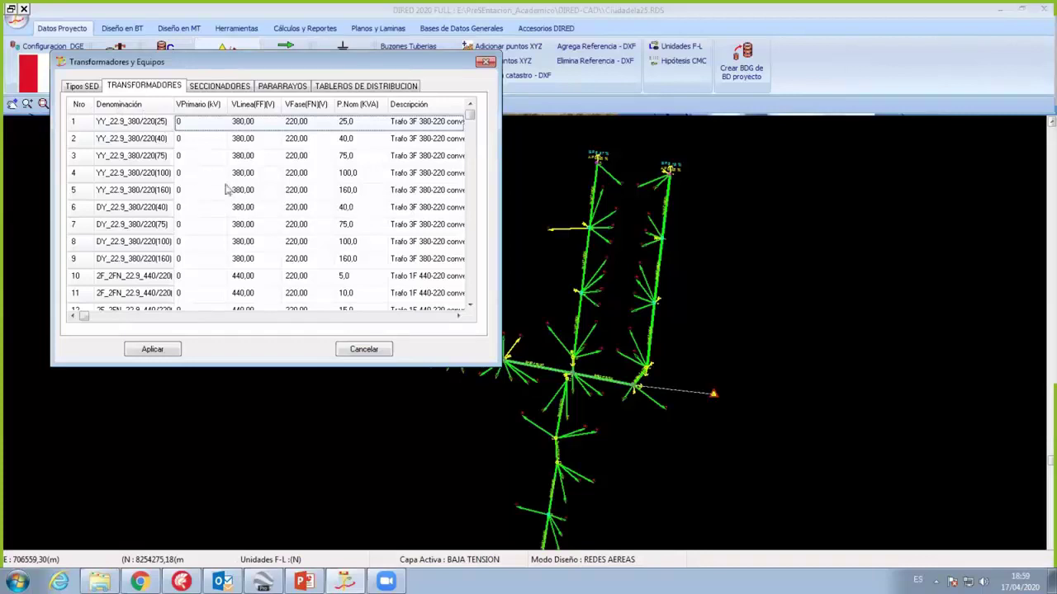
{"action": "left_click", "coordinate": [264, 216]}
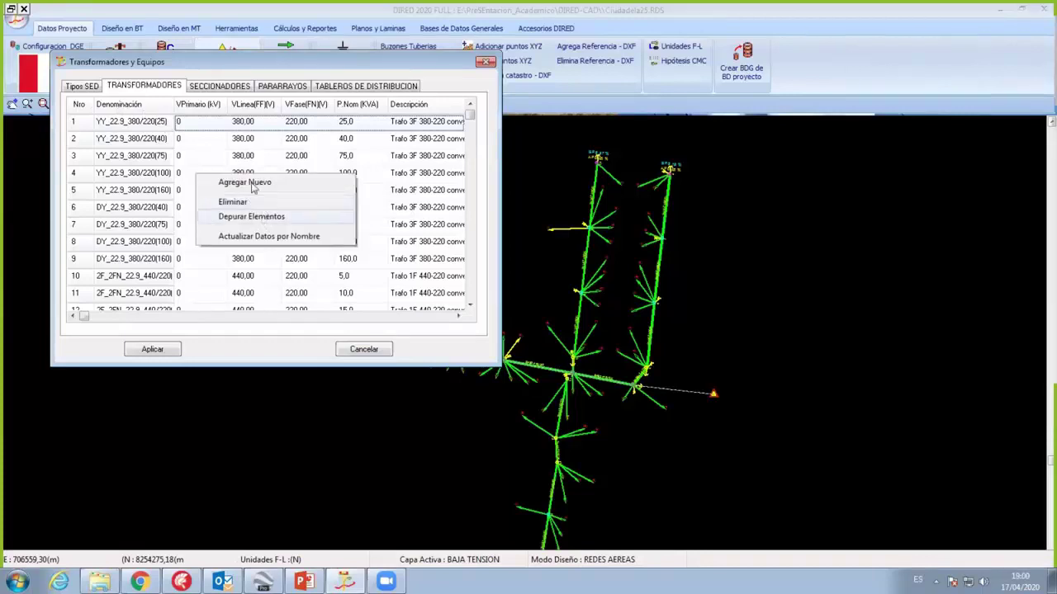
Step: Add the YY_22.9_380/220 75, 100 and 160 kVA transformers and apply the list
{"action": "right_click", "coordinate": [240, 169]}
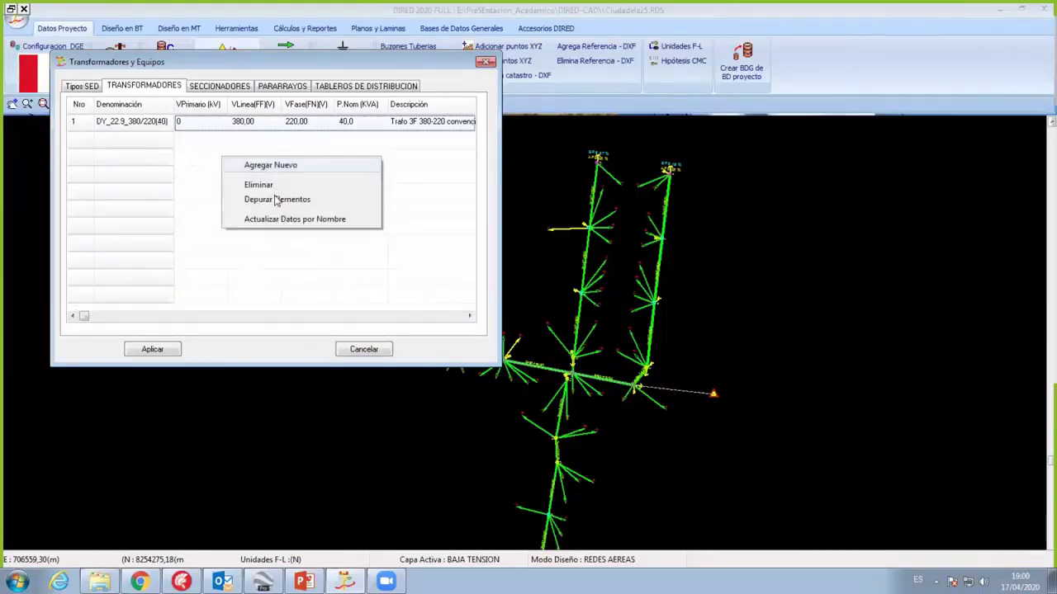
{"action": "left_click", "coordinate": [263, 165]}
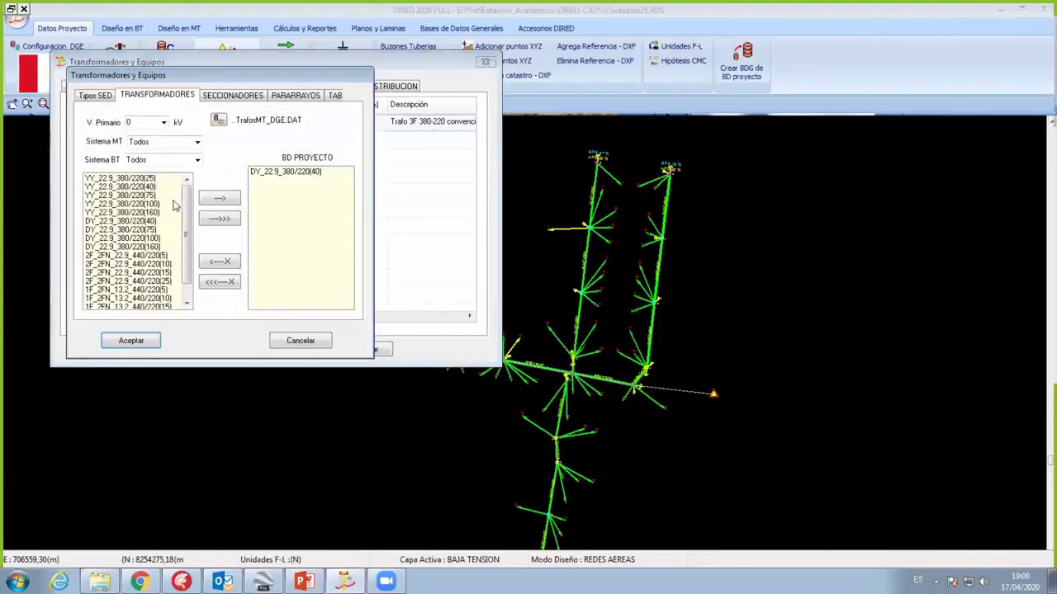
{"action": "left_click", "coordinate": [149, 195]}
{"action": "left_click", "coordinate": [217, 199]}
{"action": "left_click", "coordinate": [154, 204]}
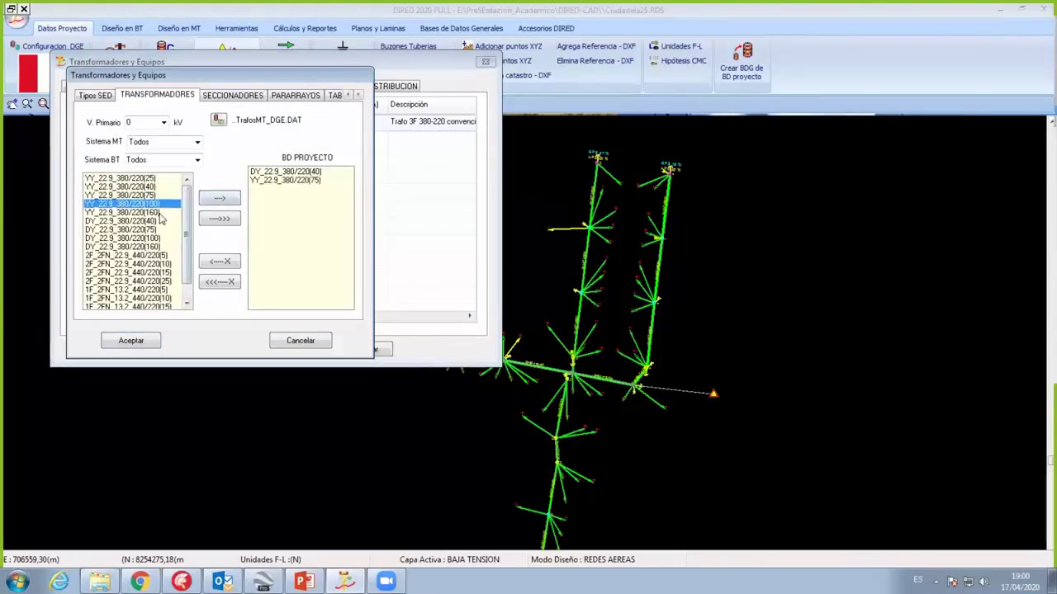
{"action": "double_click", "coordinate": [218, 199]}
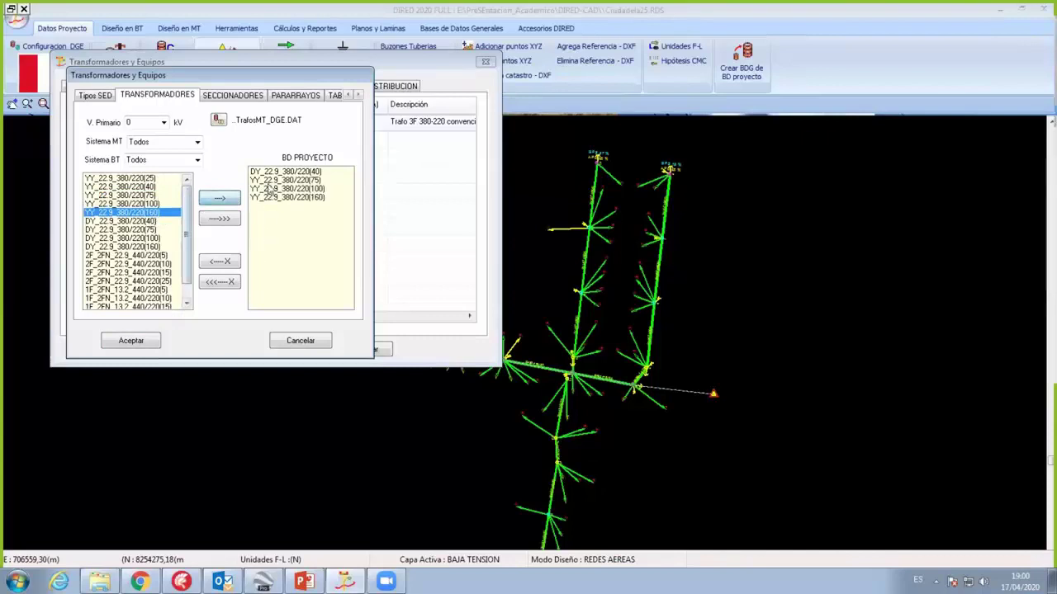
{"action": "key", "text": "Return"}
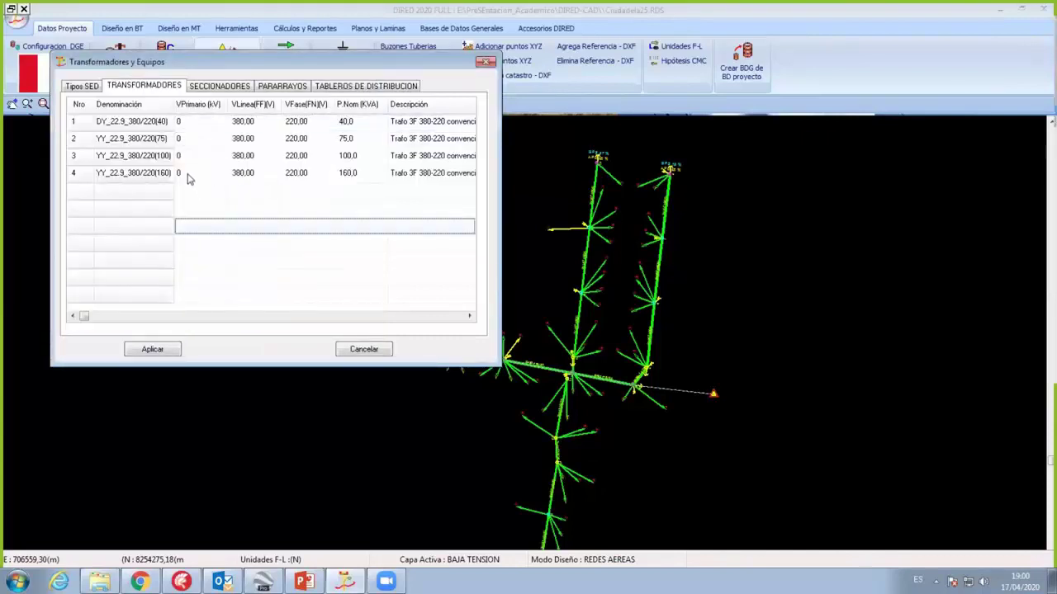
{"action": "left_click", "coordinate": [175, 347]}
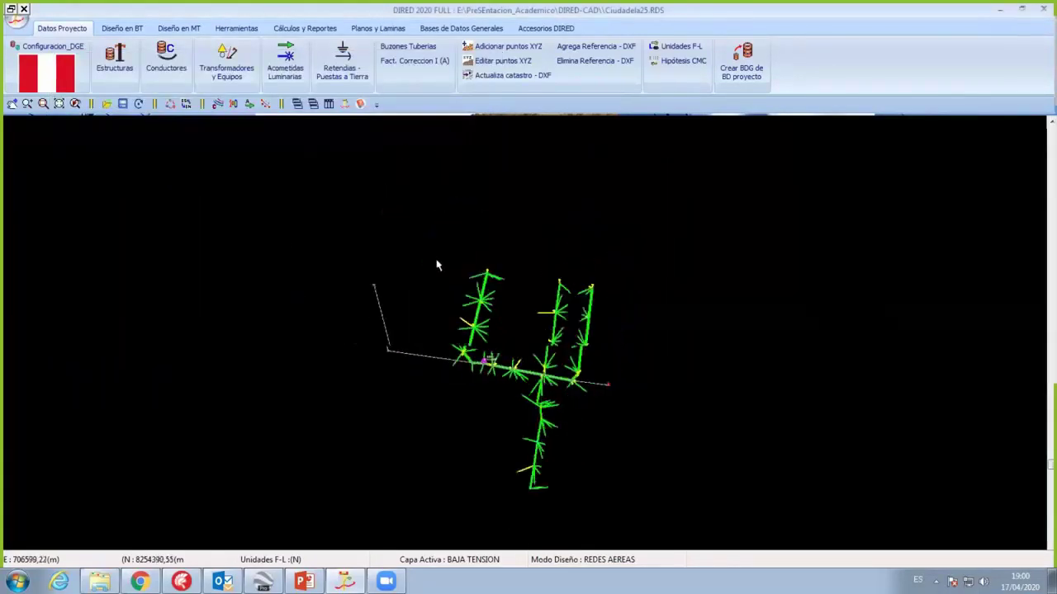
Step: Browse to E:\Curso_DIRED2018_ABS in the Open dialog and open Villa_Triunfadores_14B.RDS
{"action": "middle_click_drag", "start_coordinate": [437, 264], "coordinate": [349, 238]}
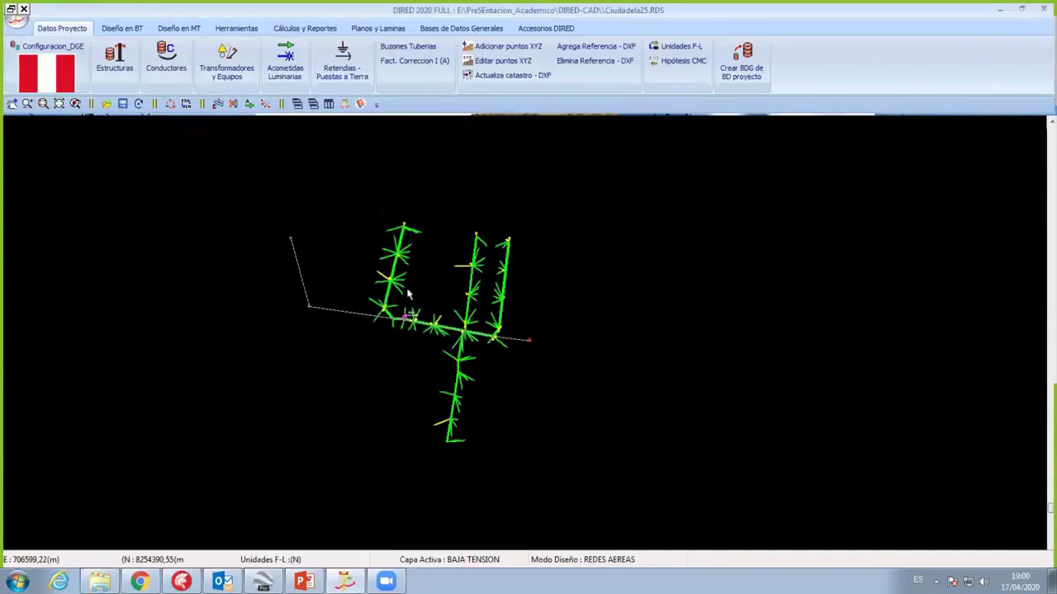
{"action": "scroll", "coordinate": [369, 231], "scroll_direction": "up", "scroll_amount": 1}
{"action": "scroll", "coordinate": [350, 284], "scroll_direction": "up", "scroll_amount": 1}
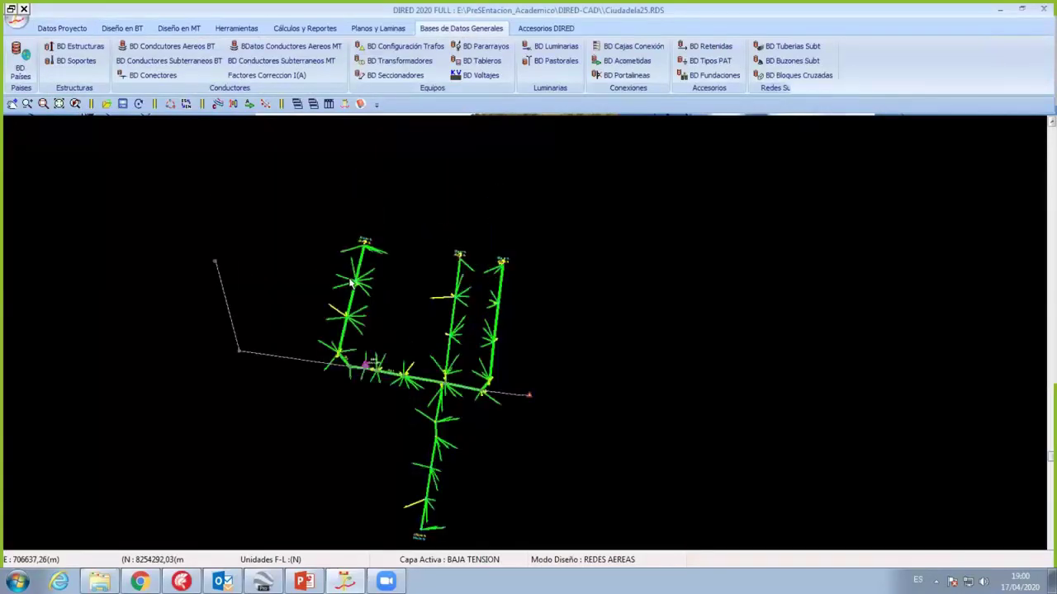
{"action": "left_click", "coordinate": [12, 22]}
{"action": "left_click", "coordinate": [437, 224]}
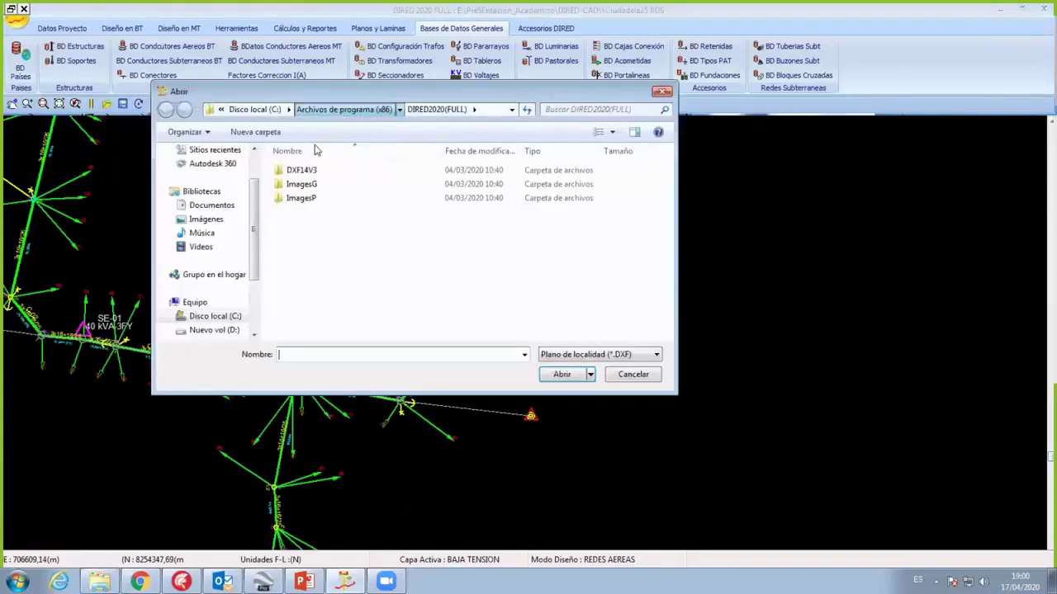
{"action": "left_click", "coordinate": [213, 330]}
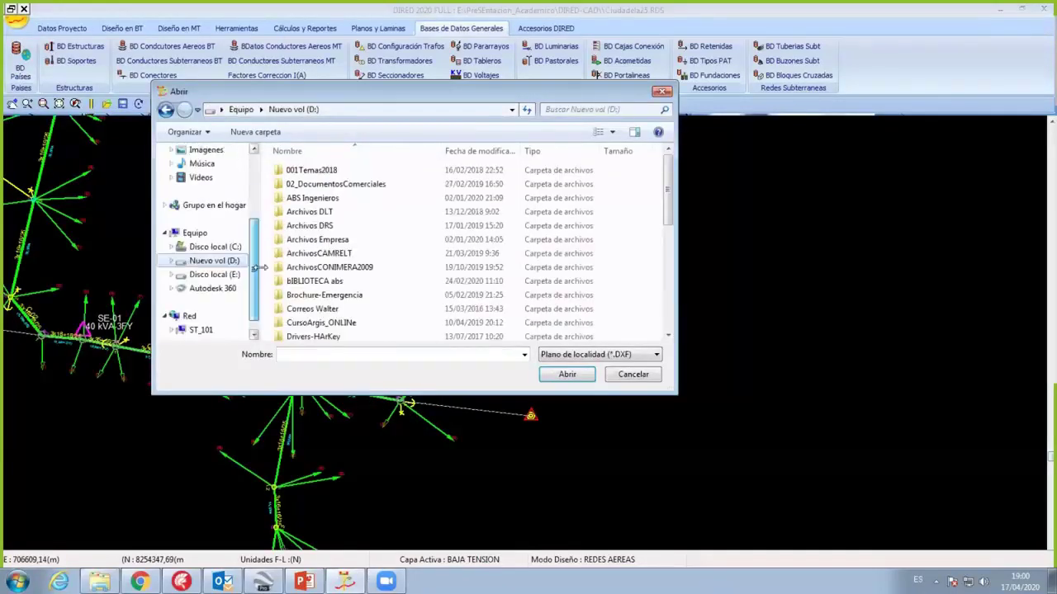
{"action": "key", "text": "Down"}
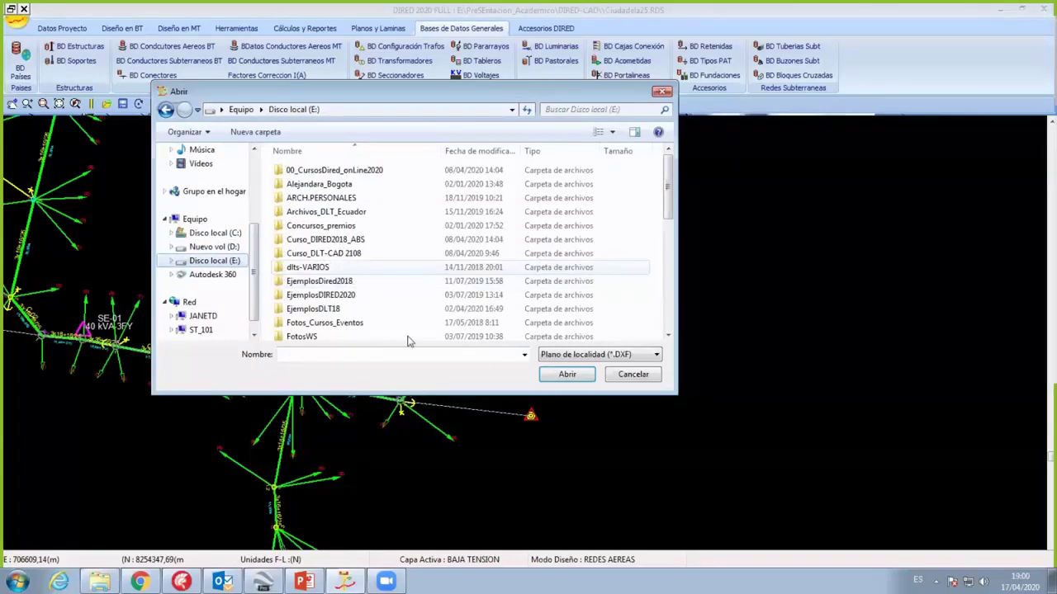
{"action": "left_click", "coordinate": [628, 355]}
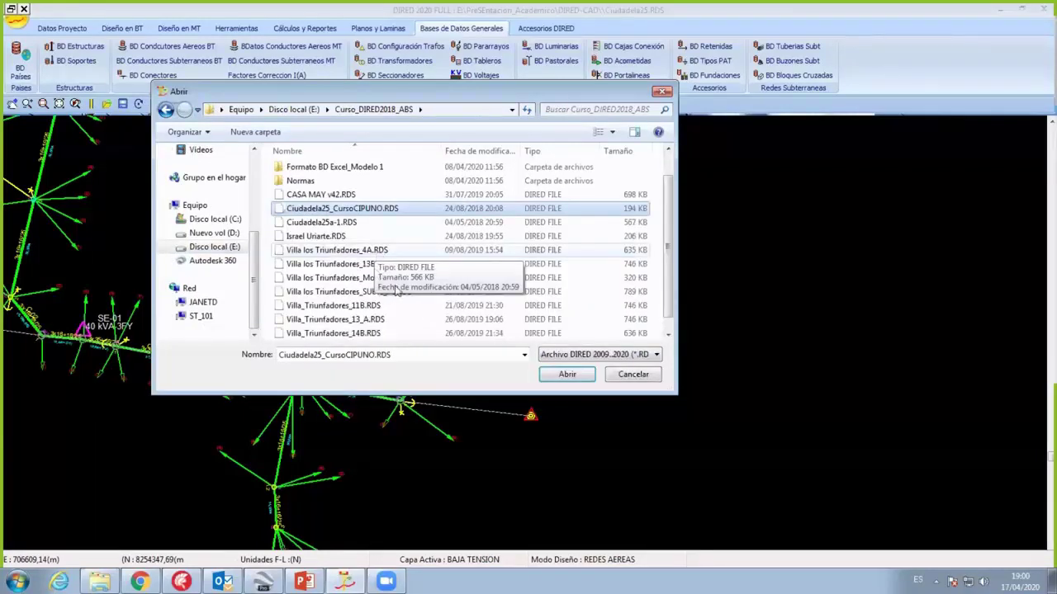
{"action": "scroll", "coordinate": [396, 289], "scroll_direction": "down", "scroll_amount": 1}
{"action": "left_click", "coordinate": [378, 280]}
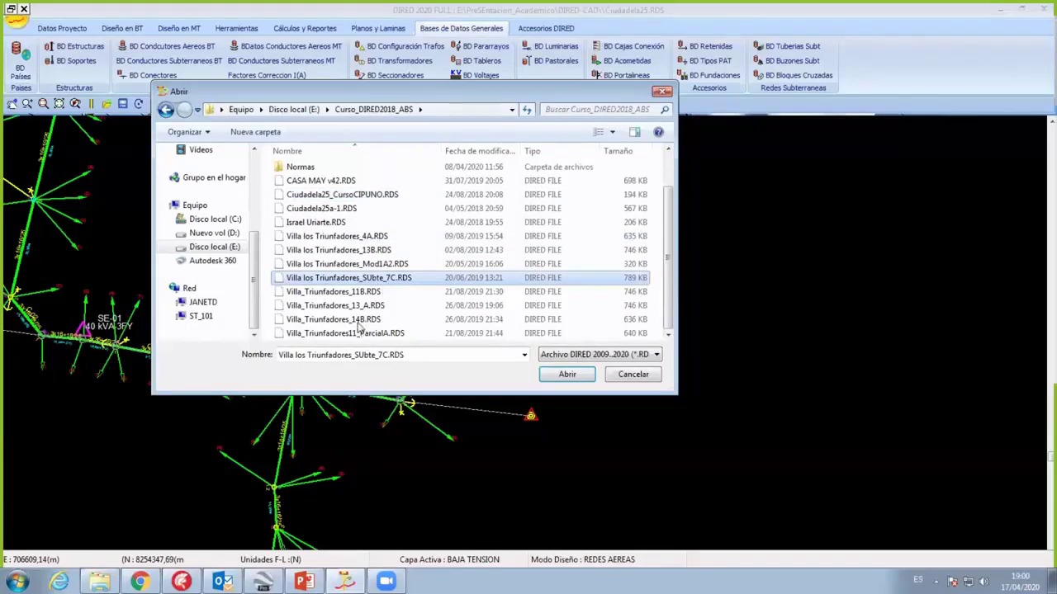
{"action": "left_click", "coordinate": [367, 320]}
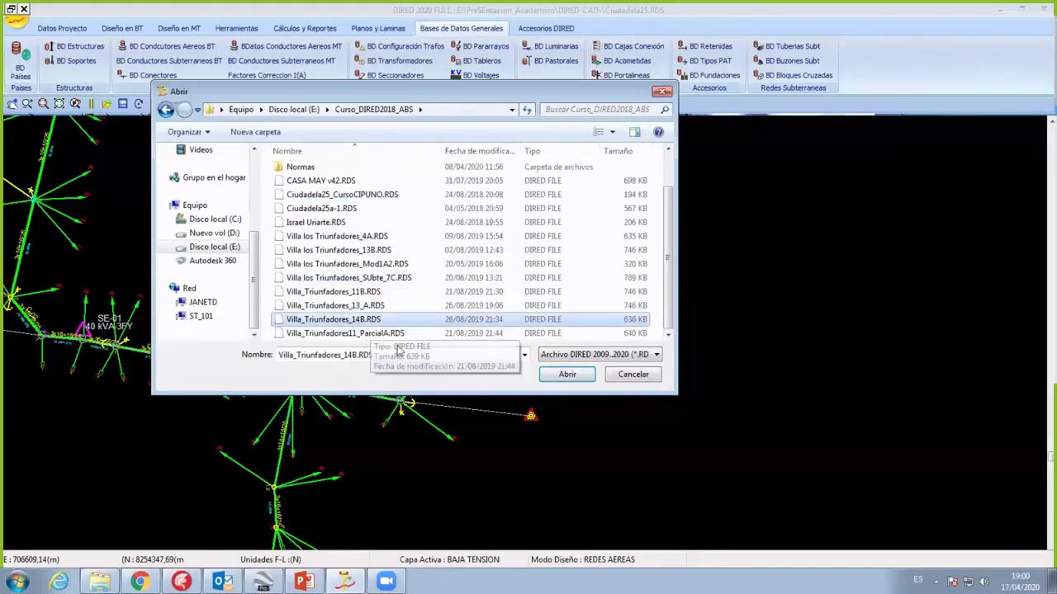
{"action": "double_click", "coordinate": [423, 307]}
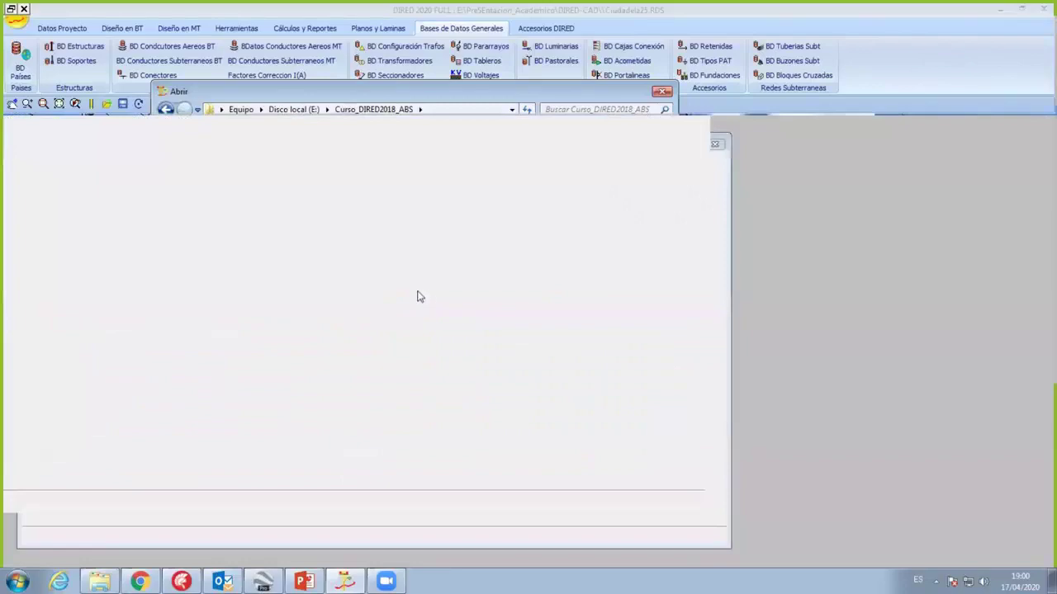
Step: Zoom in on SE-01, glance at its properties, and pan past SE-02's blocks back to SE-01's circuits
{"action": "scroll", "coordinate": [396, 289], "scroll_direction": "down", "scroll_amount": 2}
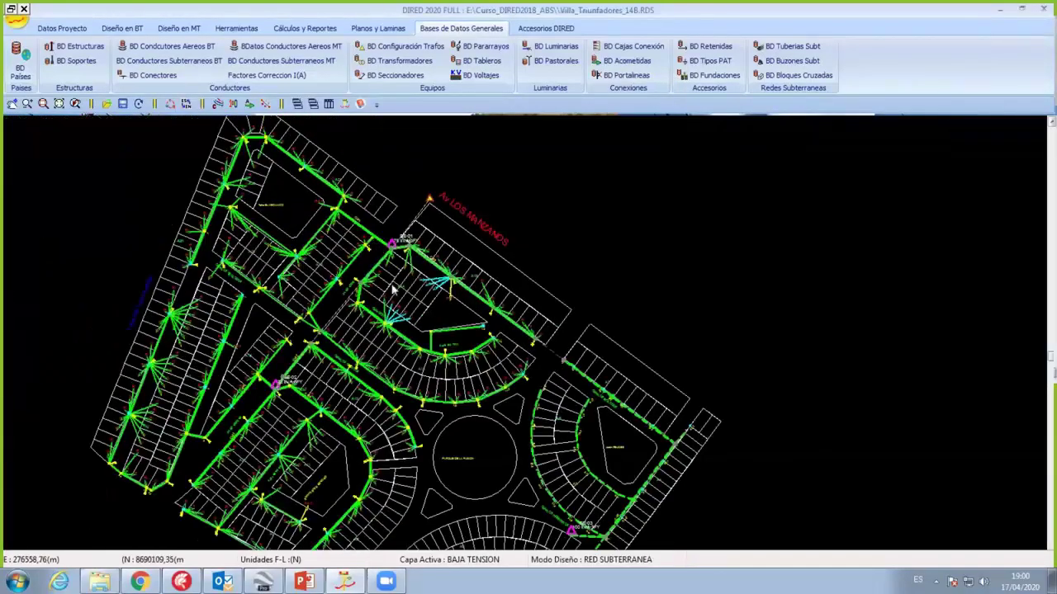
{"action": "scroll", "coordinate": [347, 252], "scroll_direction": "up", "scroll_amount": 1}
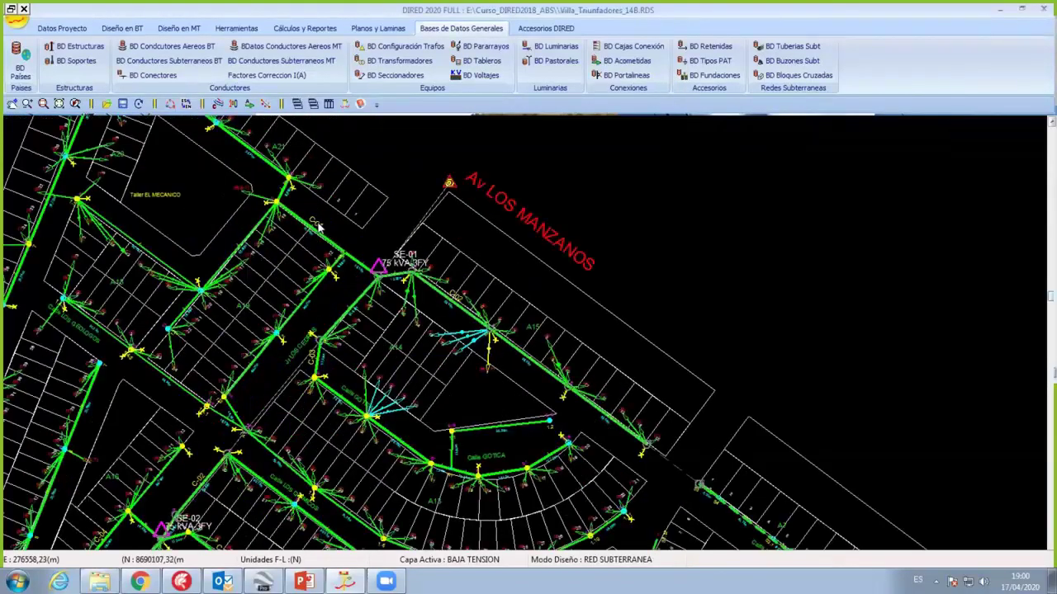
{"action": "scroll", "coordinate": [320, 229], "scroll_direction": "up", "scroll_amount": 1}
{"action": "scroll", "coordinate": [317, 229], "scroll_direction": "up", "scroll_amount": 1}
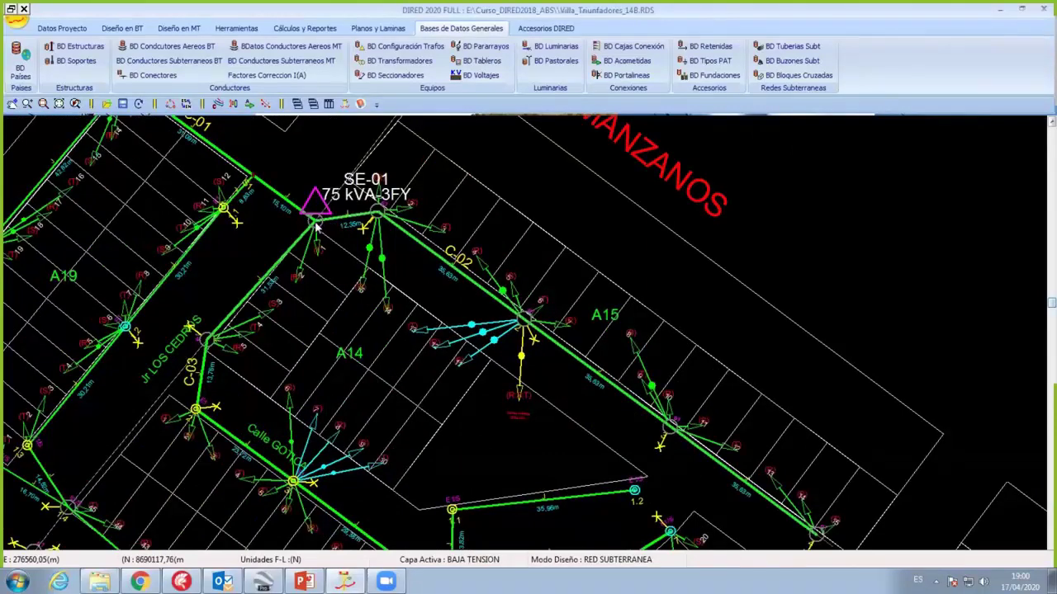
{"action": "double_click", "coordinate": [281, 239]}
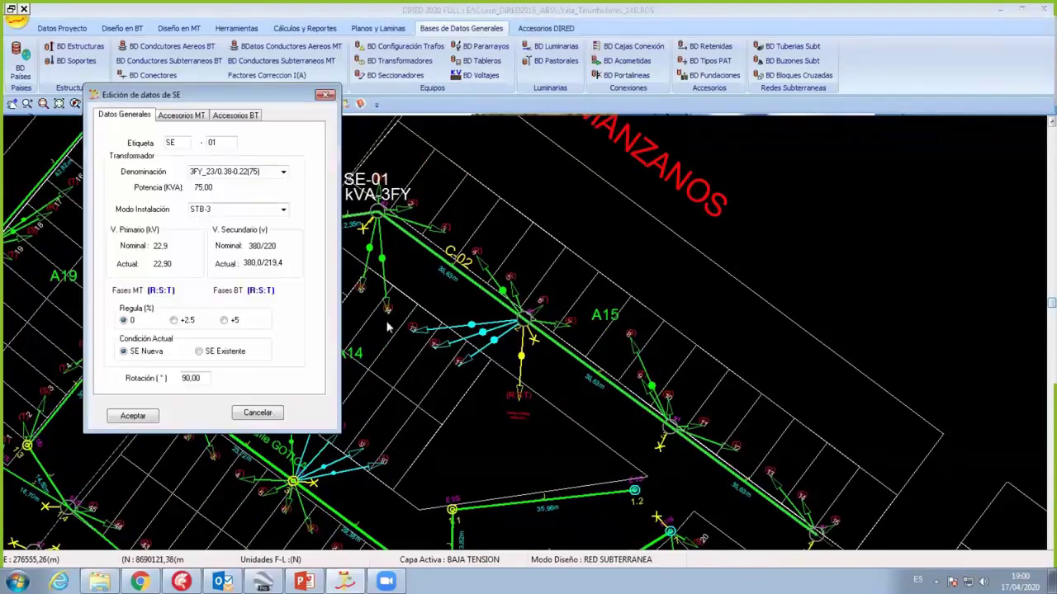
{"action": "key", "text": "Return"}
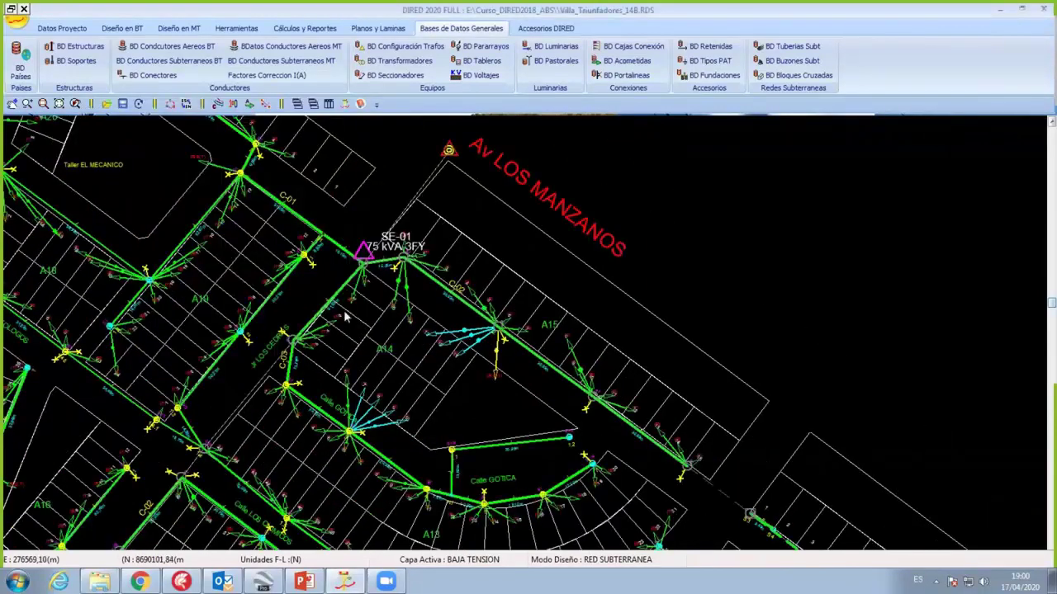
{"action": "scroll", "coordinate": [387, 298], "scroll_direction": "down", "scroll_amount": 1}
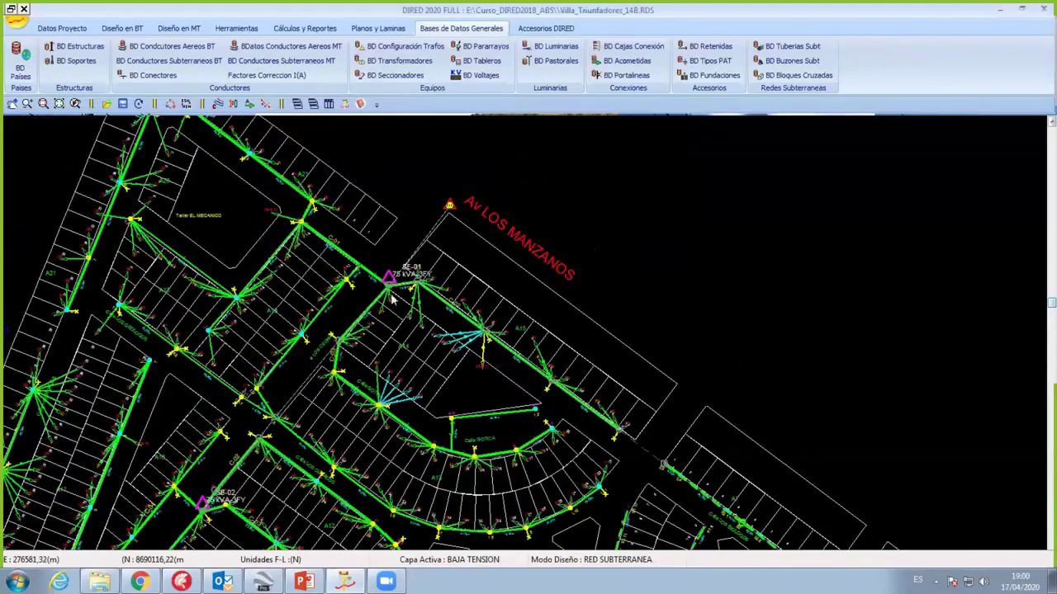
{"action": "scroll", "coordinate": [306, 220], "scroll_direction": "down", "scroll_amount": 1}
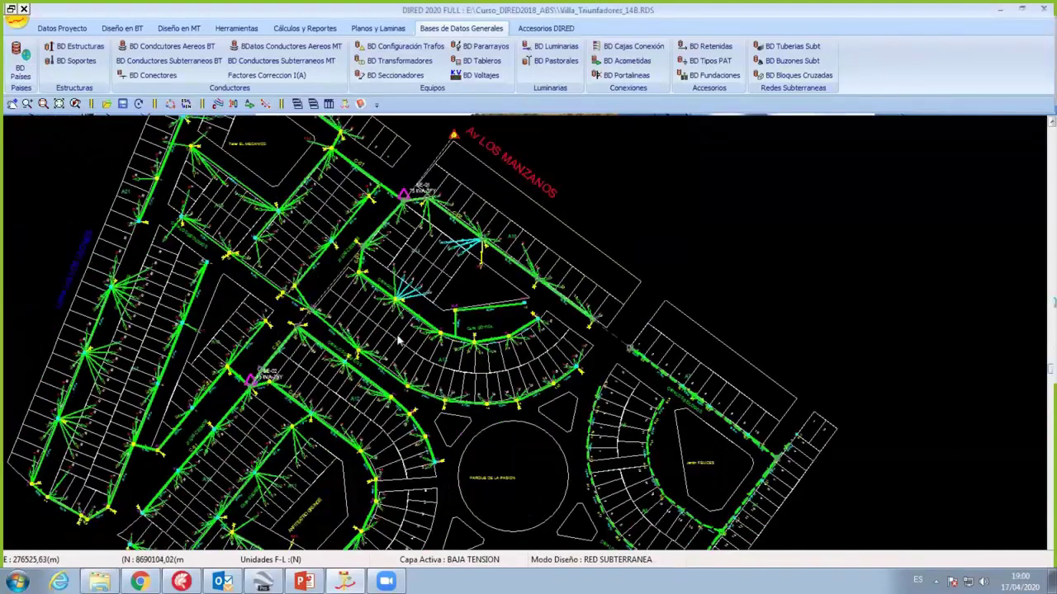
{"action": "scroll", "coordinate": [322, 310], "scroll_direction": "down", "scroll_amount": 1}
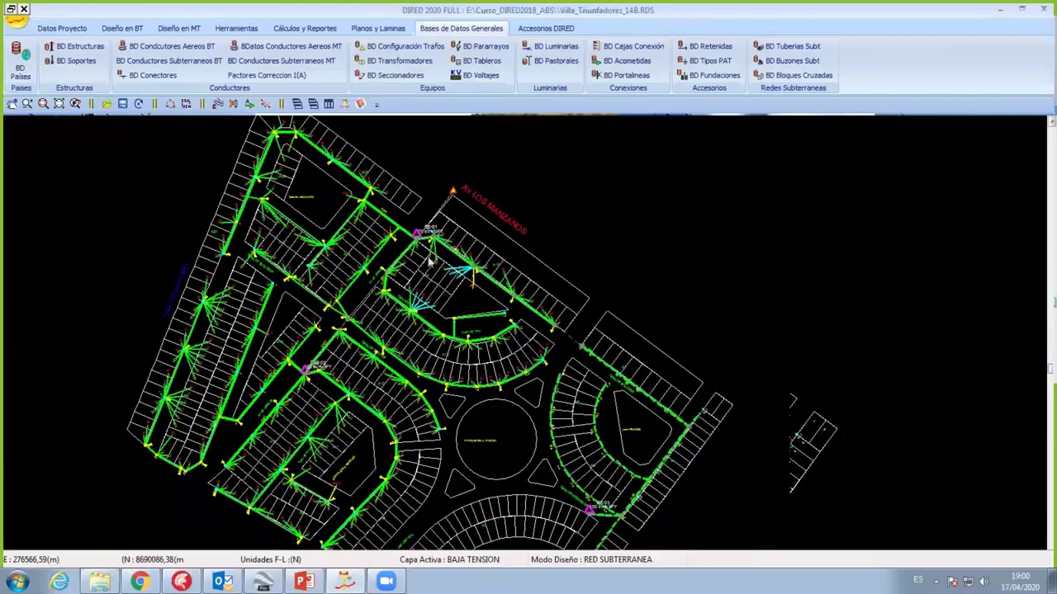
{"action": "scroll", "coordinate": [488, 231], "scroll_direction": "up", "scroll_amount": 4}
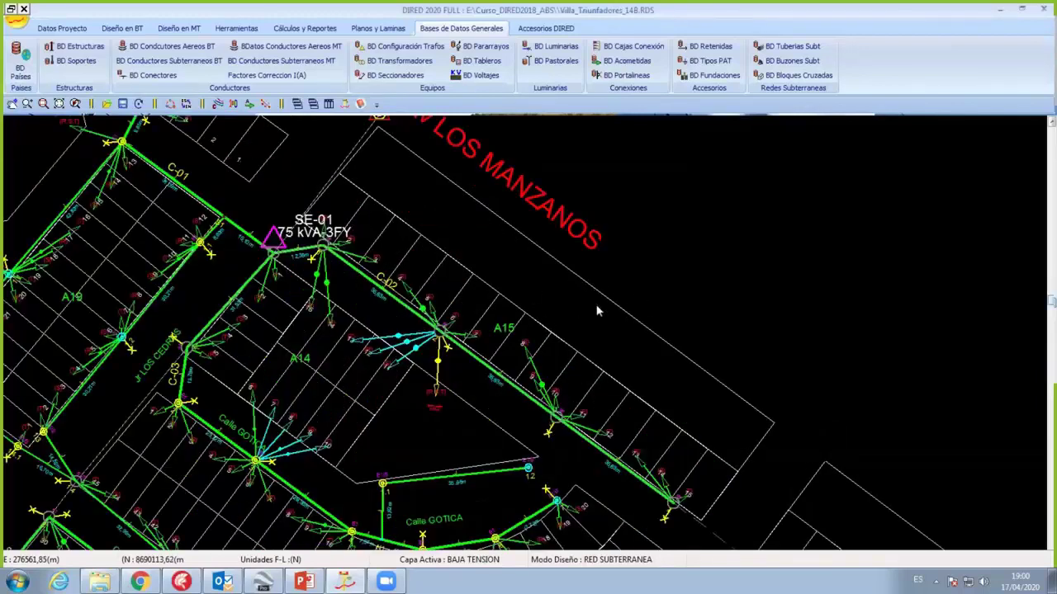
{"action": "middle_click_drag", "start_coordinate": [598, 305], "coordinate": [871, 186]}
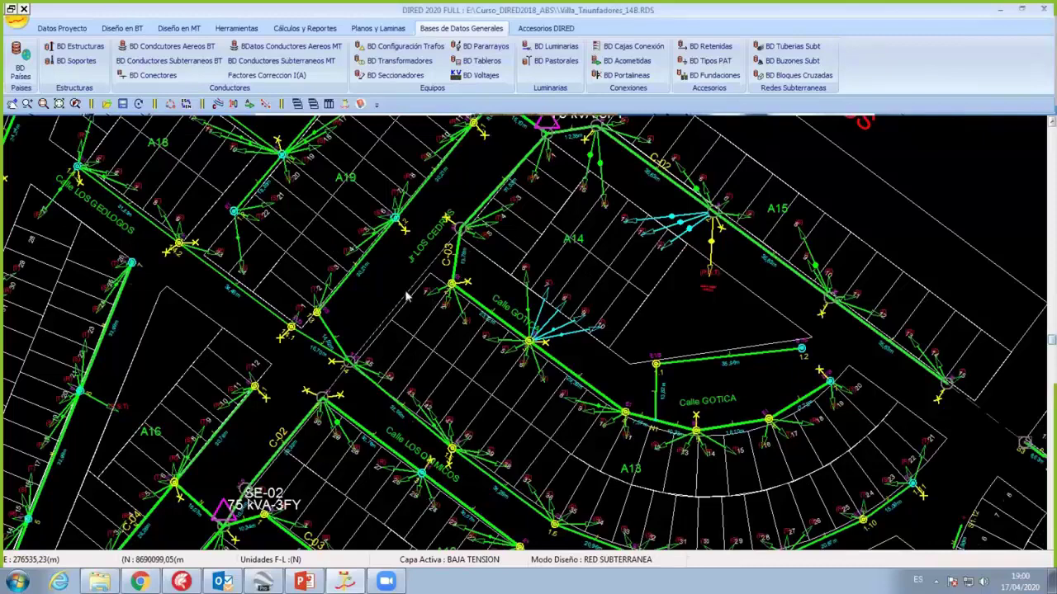
{"action": "middle_click_drag", "start_coordinate": [300, 421], "coordinate": [440, 316]}
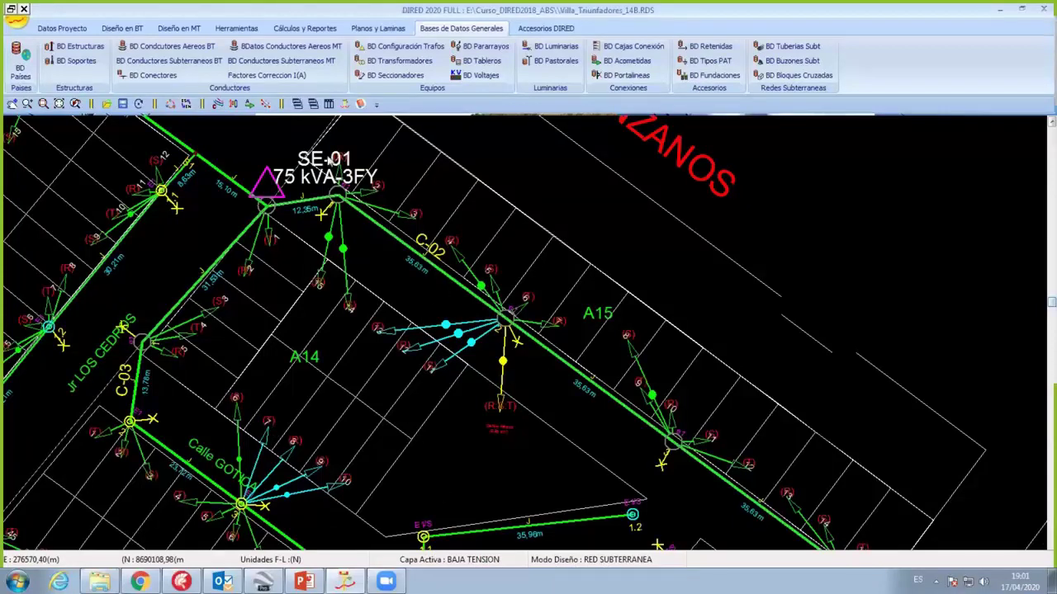
Step: Review SE-01's 3FY_23/0.38-0.22(75) 75 kVA, 22,9 kV transformer data and accept it
{"action": "scroll", "coordinate": [305, 272], "scroll_direction": "down", "scroll_amount": 3}
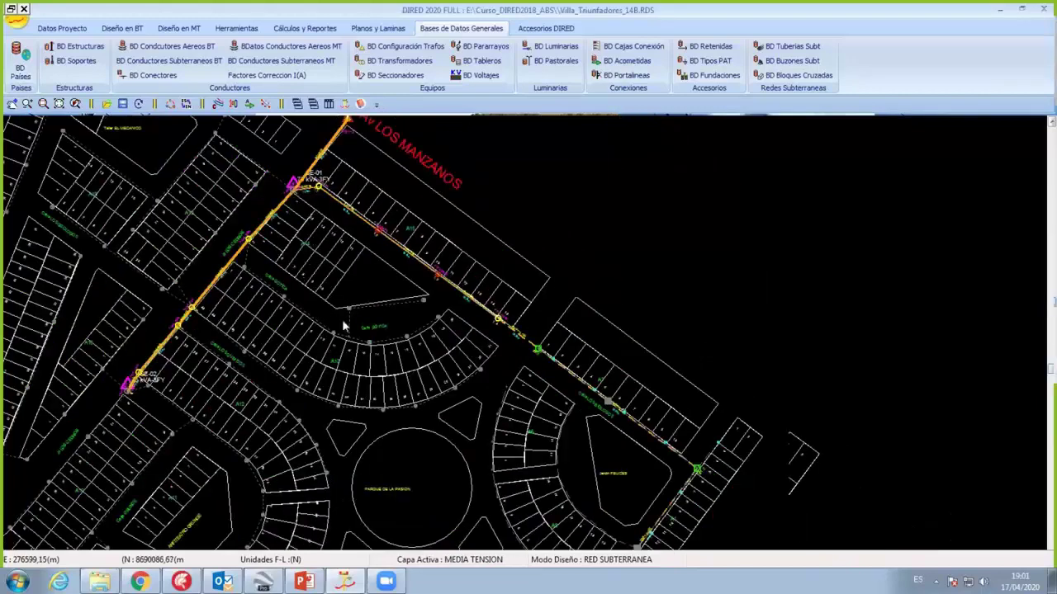
{"action": "scroll", "coordinate": [344, 326], "scroll_direction": "down", "scroll_amount": 2}
{"action": "scroll", "coordinate": [348, 264], "scroll_direction": "up", "scroll_amount": 2}
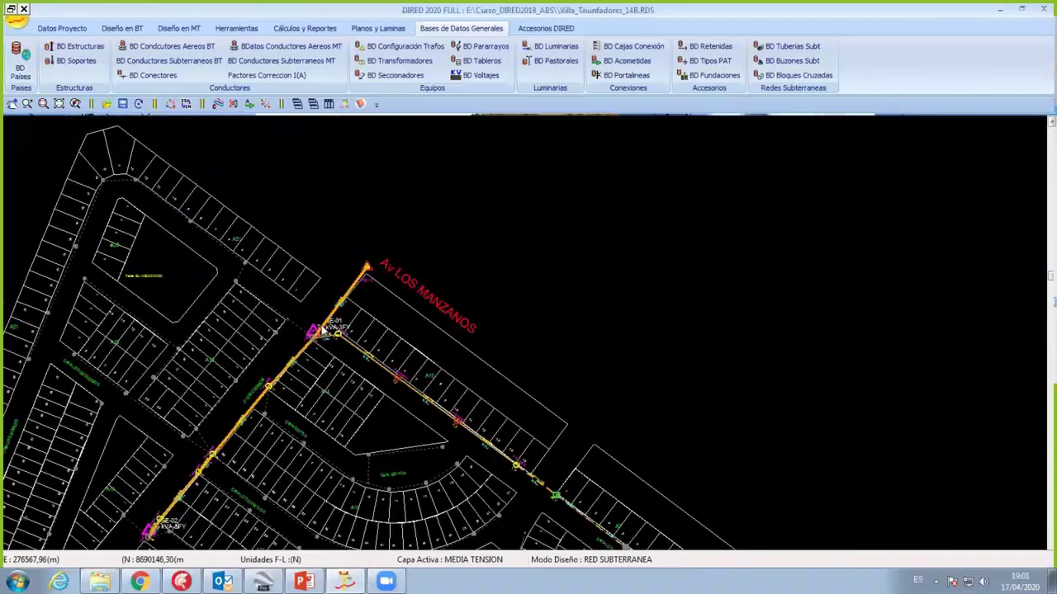
{"action": "scroll", "coordinate": [322, 331], "scroll_direction": "up", "scroll_amount": 3}
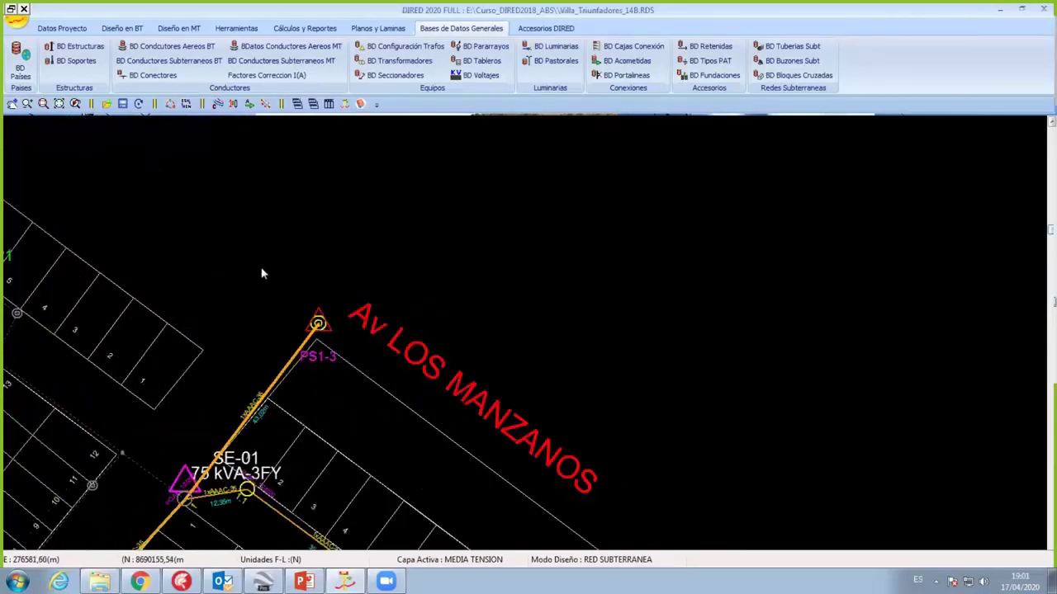
{"action": "double_click", "coordinate": [183, 483]}
{"action": "left_click", "coordinate": [198, 438]}
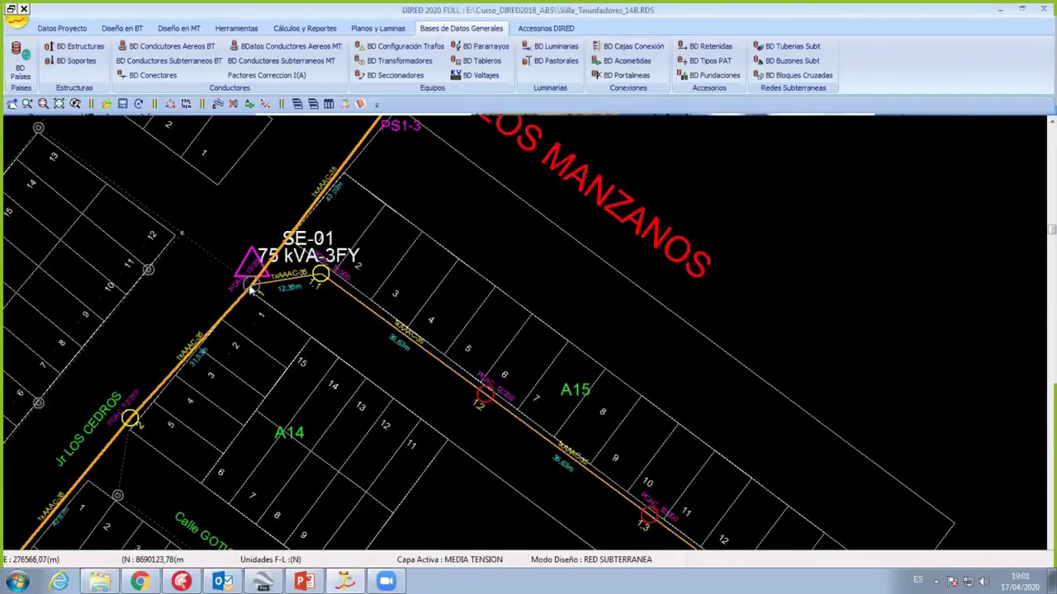
{"action": "double_click", "coordinate": [251, 287]}
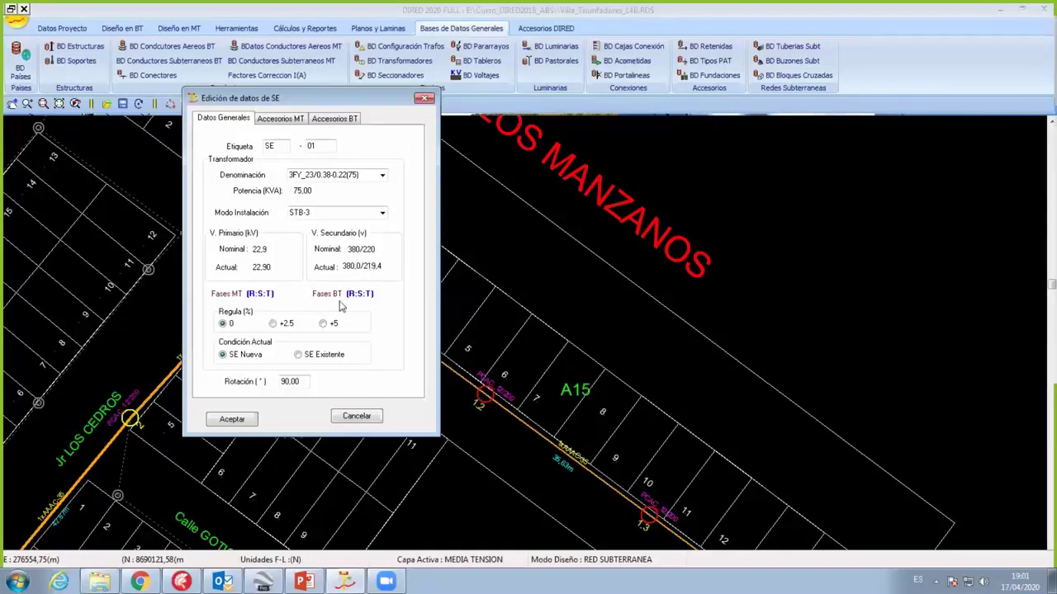
{"action": "left_click", "coordinate": [239, 419]}
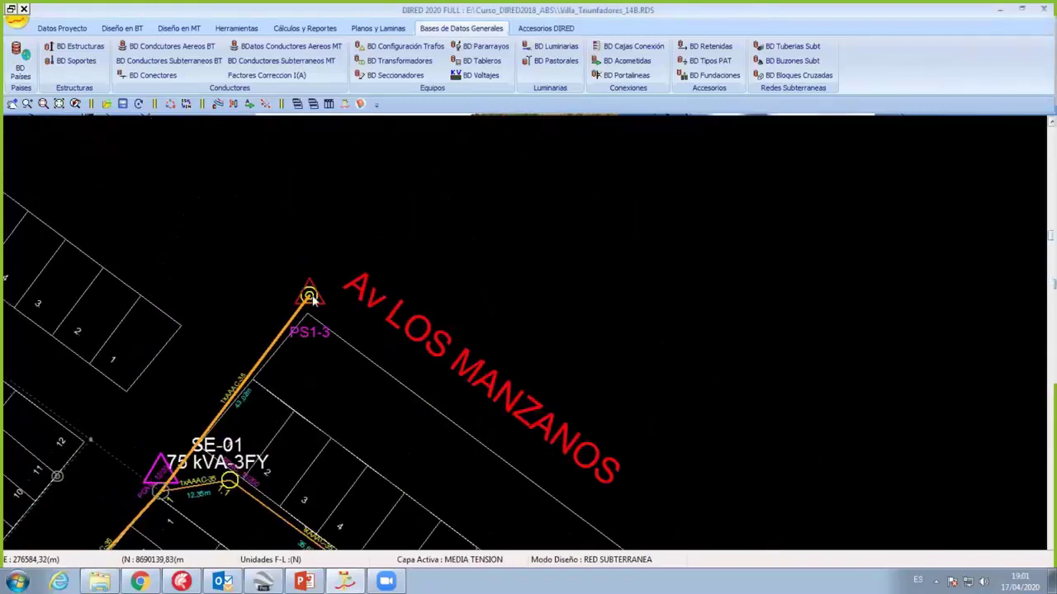
Step: Change the PS1-3 feed point's service voltage from 22,9 kV to 22,7 kV and accept
{"action": "left_click", "coordinate": [310, 297]}
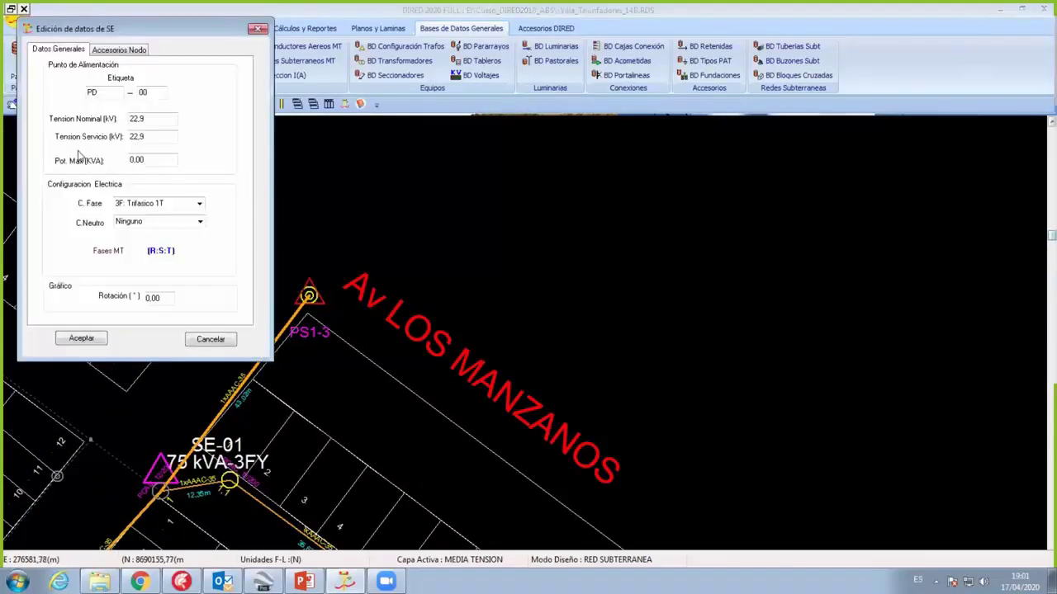
{"action": "key", "text": "Tab"}
{"action": "type", "text": "22,"}
{"action": "type", "text": "7"}
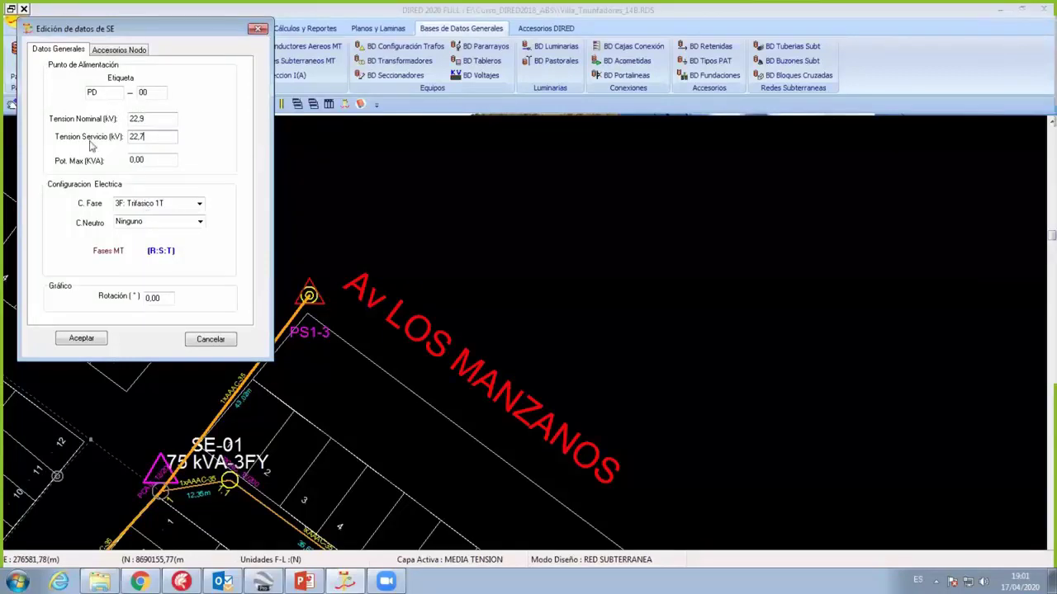
{"action": "key", "text": "shift+Home"}
{"action": "left_click", "coordinate": [235, 335]}
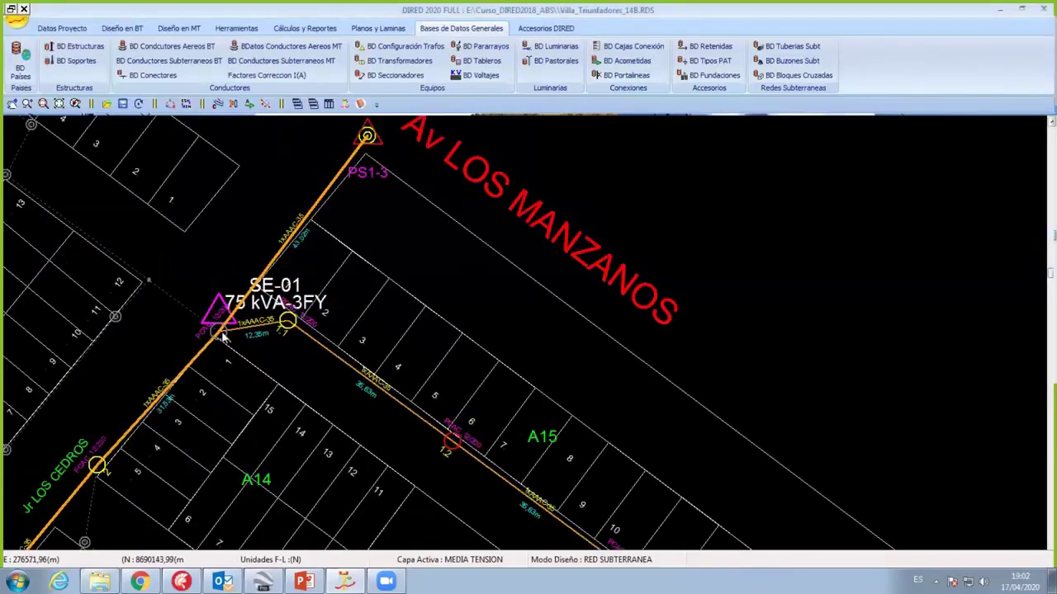
{"action": "double_click", "coordinate": [217, 281]}
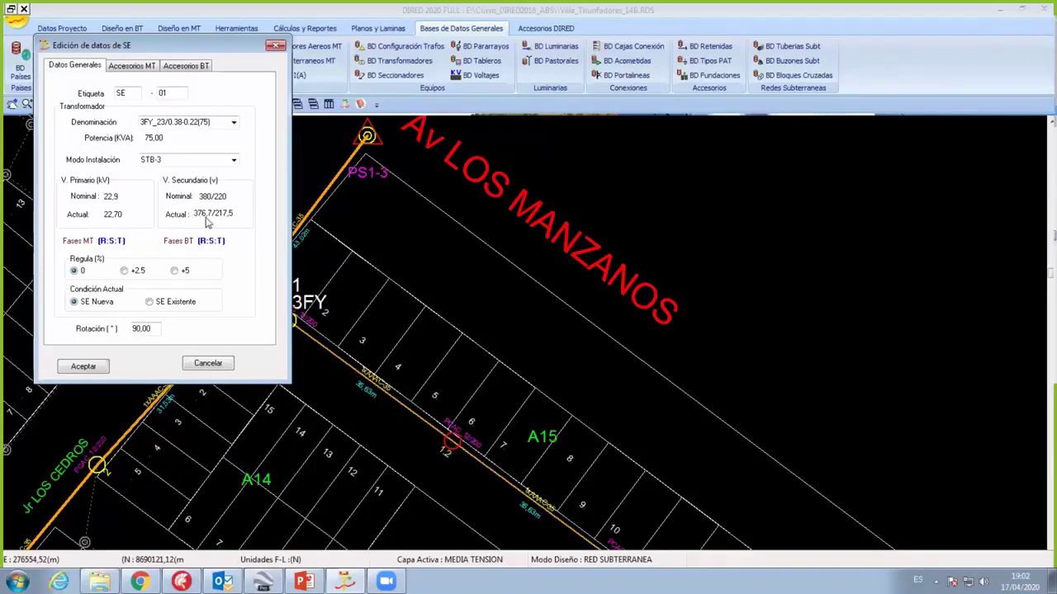
{"action": "left_click", "coordinate": [86, 366]}
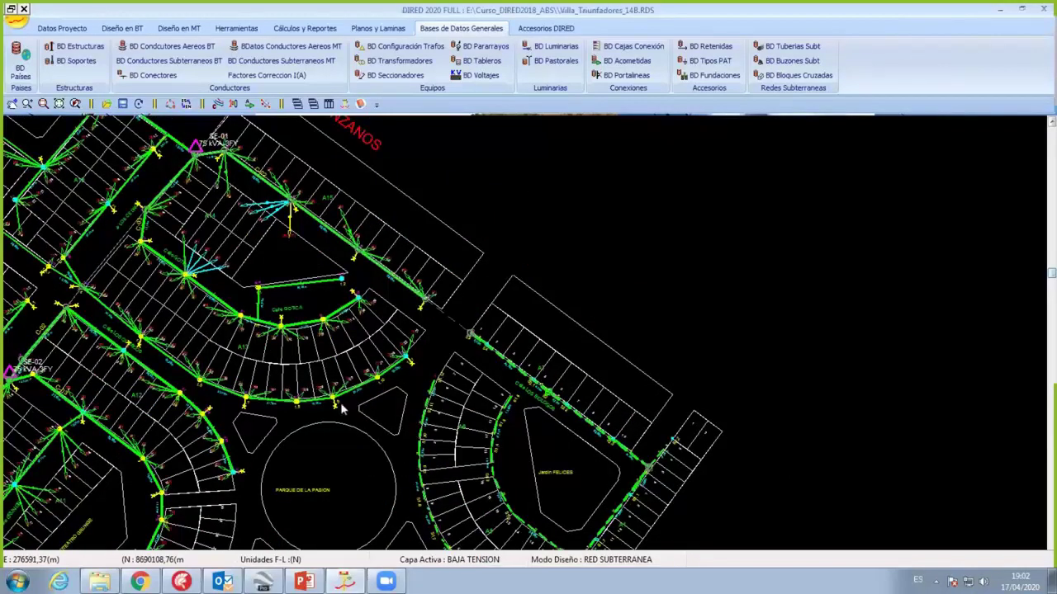
Step: Zoom in and out over the LV plan and pan to the SE-02 substation
{"action": "scroll", "coordinate": [401, 363], "scroll_direction": "up", "scroll_amount": 3}
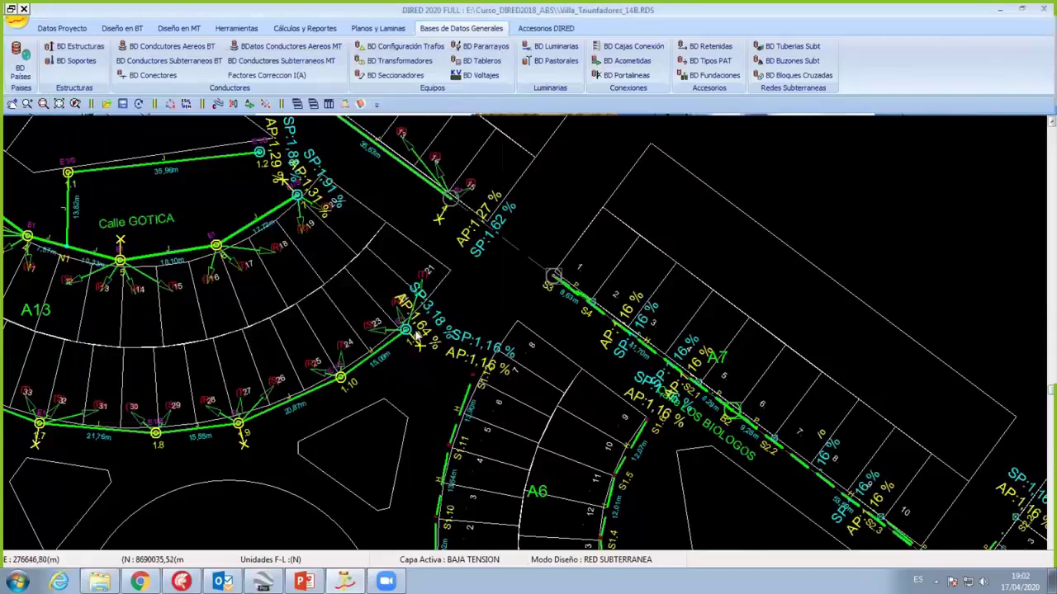
{"action": "scroll", "coordinate": [431, 320], "scroll_direction": "down", "scroll_amount": 2}
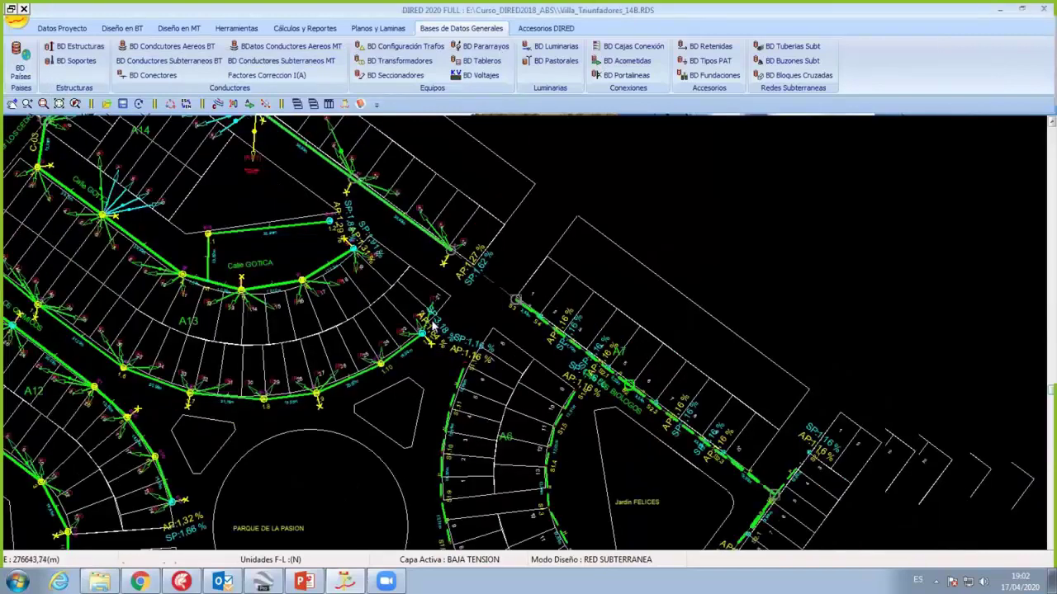
{"action": "scroll", "coordinate": [419, 320], "scroll_direction": "up", "scroll_amount": 1}
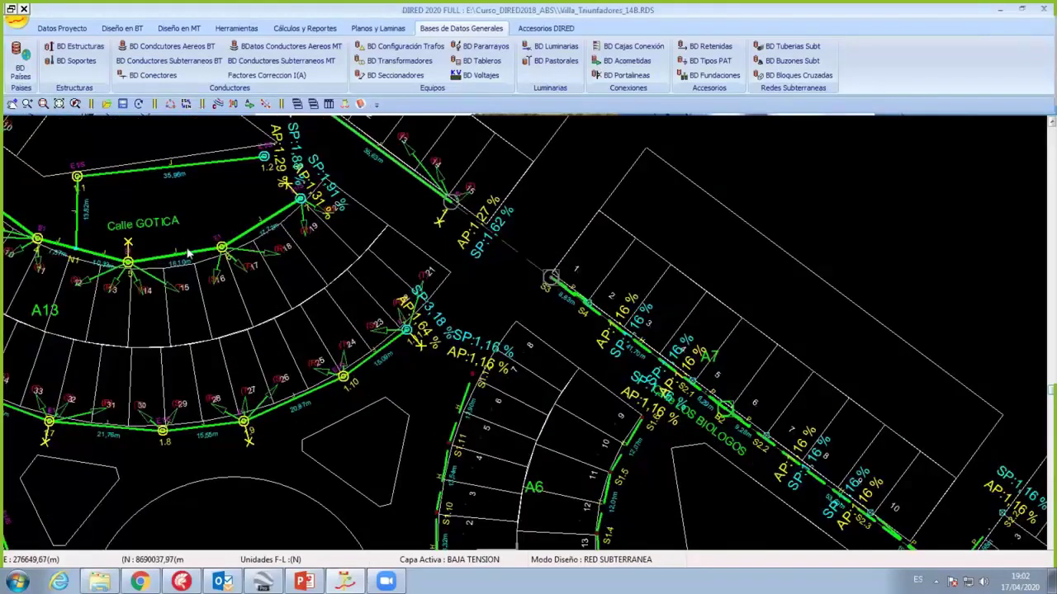
{"action": "scroll", "coordinate": [433, 272], "scroll_direction": "up", "scroll_amount": 1}
{"action": "scroll", "coordinate": [335, 381], "scroll_direction": "down", "scroll_amount": 3}
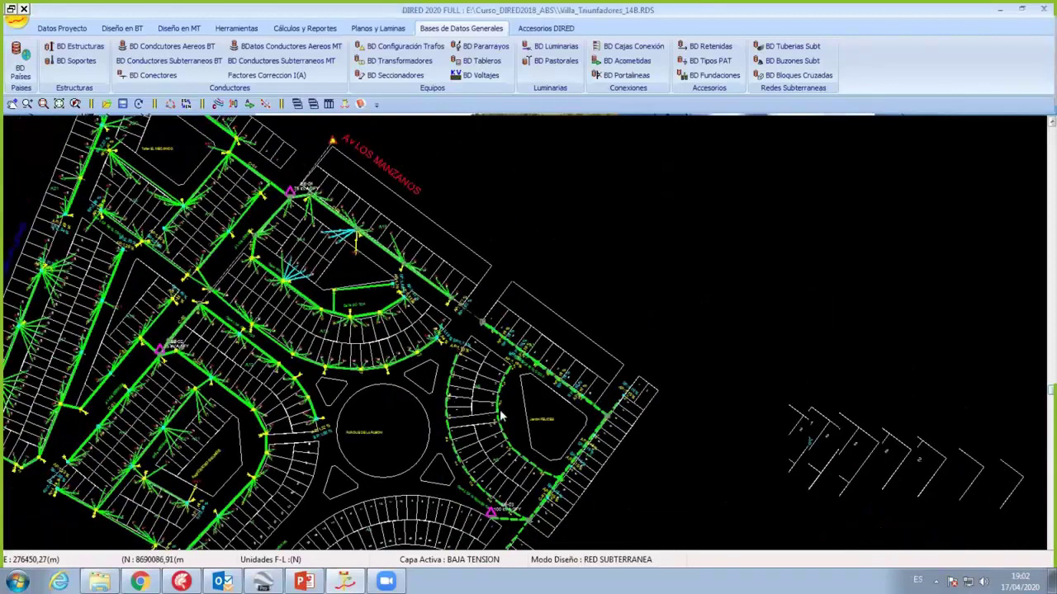
{"action": "scroll", "coordinate": [502, 417], "scroll_direction": "up", "scroll_amount": 1}
{"action": "scroll", "coordinate": [346, 396], "scroll_direction": "up", "scroll_amount": 1}
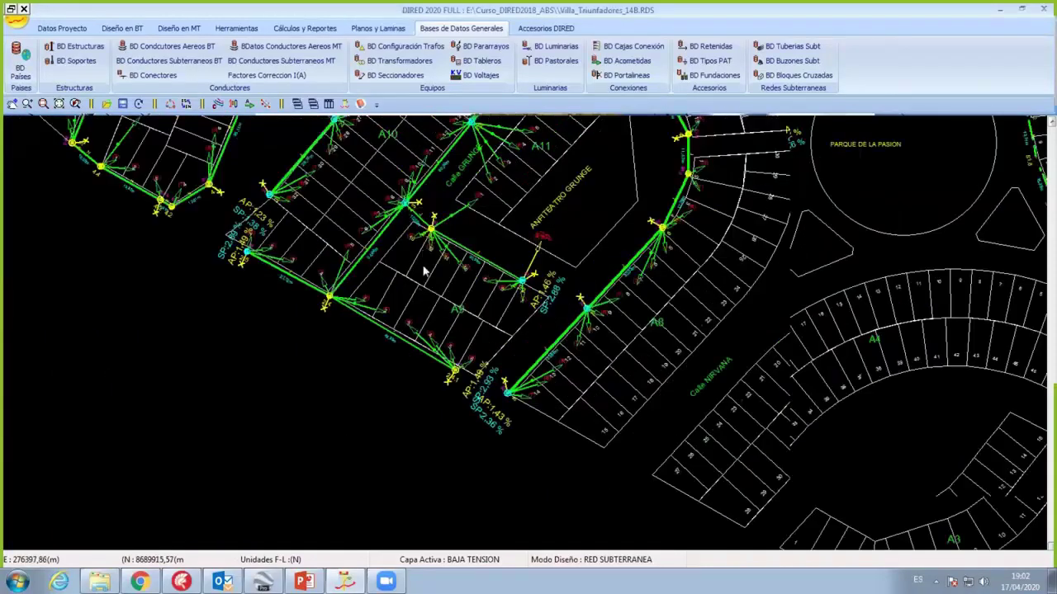
{"action": "middle_click_drag", "start_coordinate": [429, 273], "coordinate": [405, 412]}
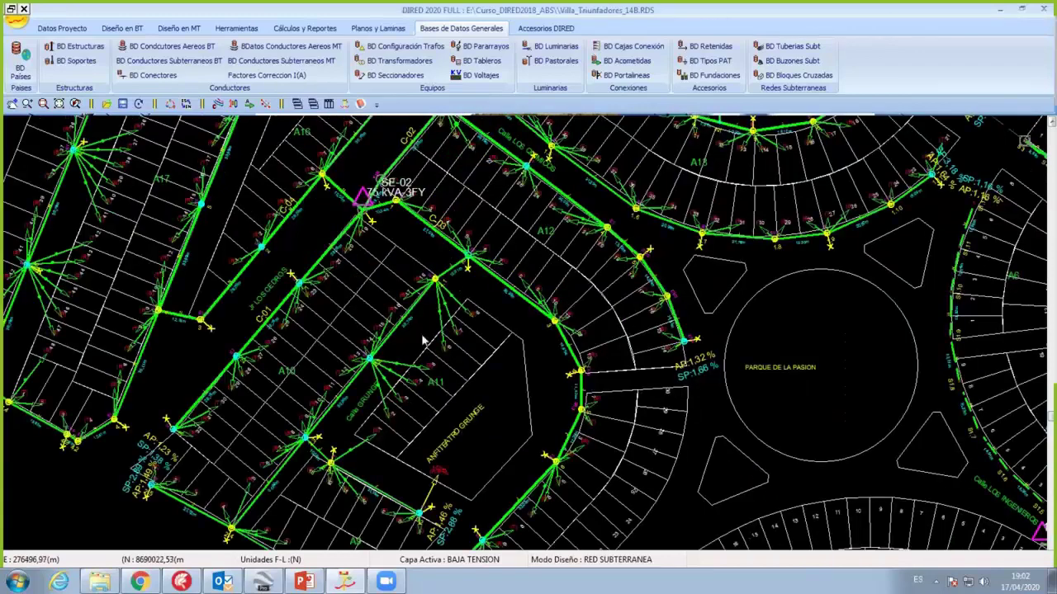
Step: Pan back to SE-01 and Av LOS MANZANOS to read the A15 circuit's AP/SP drop labels
{"action": "scroll", "coordinate": [360, 210], "scroll_direction": "down", "scroll_amount": 2}
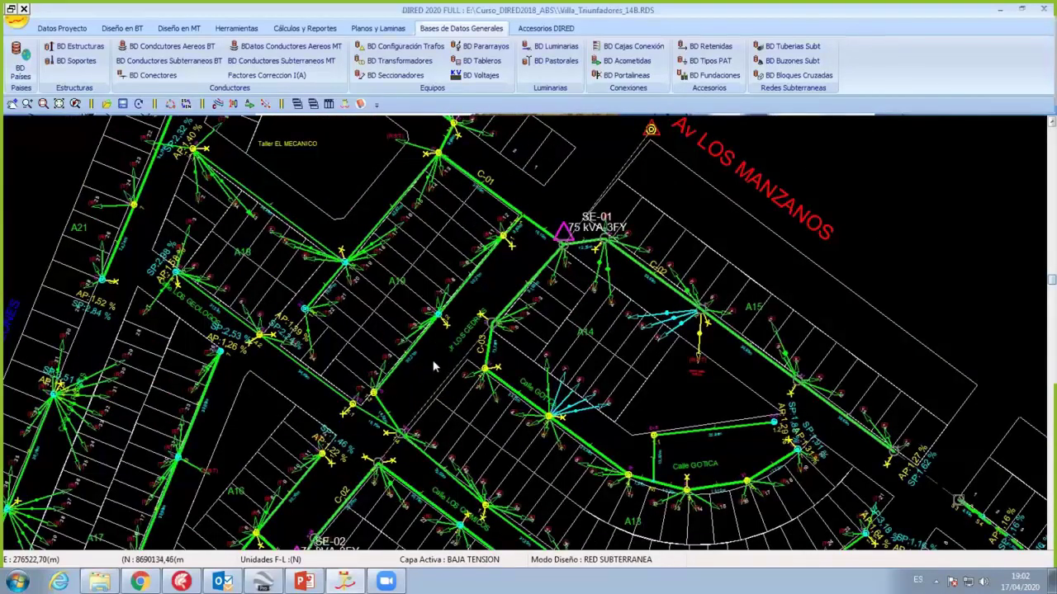
{"action": "middle_click_drag", "start_coordinate": [349, 152], "coordinate": [254, 247]}
{"action": "scroll", "coordinate": [400, 403], "scroll_direction": "up", "scroll_amount": 2}
{"action": "middle_click_drag", "start_coordinate": [400, 405], "coordinate": [211, 169]}
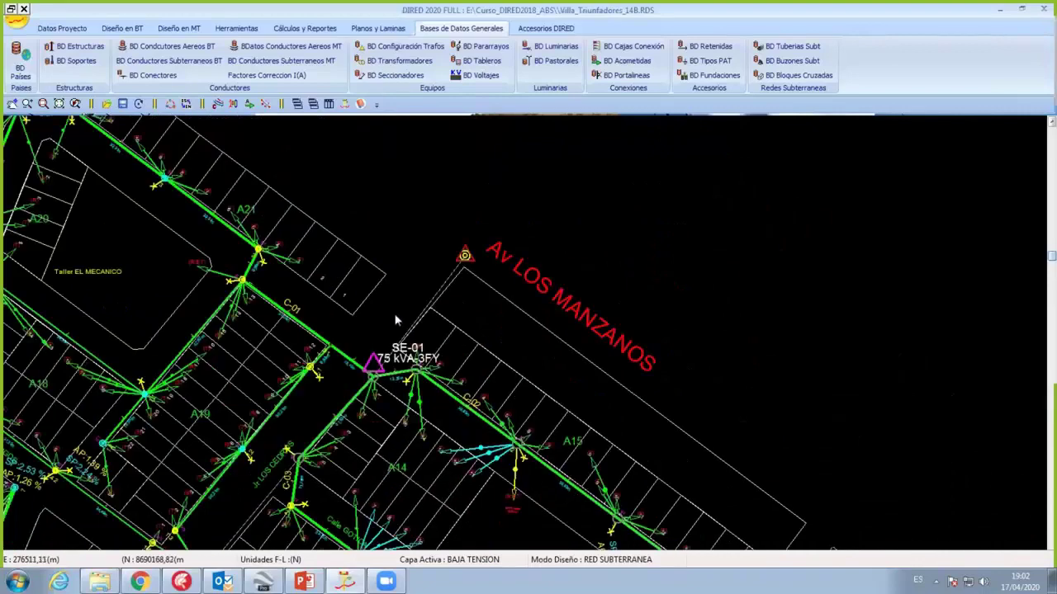
{"action": "middle_click_drag", "start_coordinate": [452, 336], "coordinate": [154, 66]}
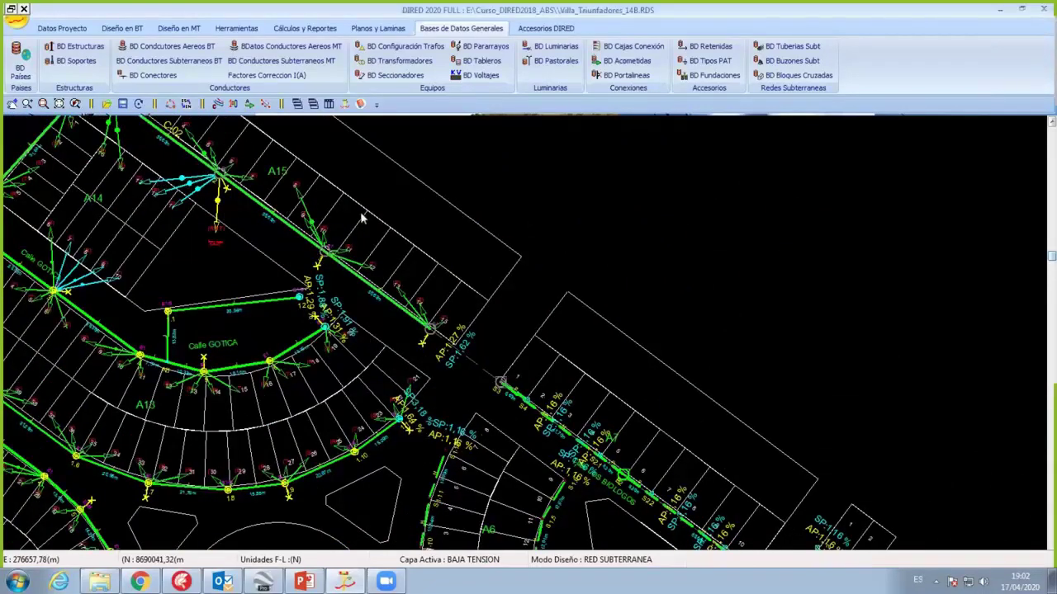
{"action": "scroll", "coordinate": [355, 239], "scroll_direction": "down", "scroll_amount": 1}
{"action": "scroll", "coordinate": [231, 175], "scroll_direction": "up", "scroll_amount": 3}
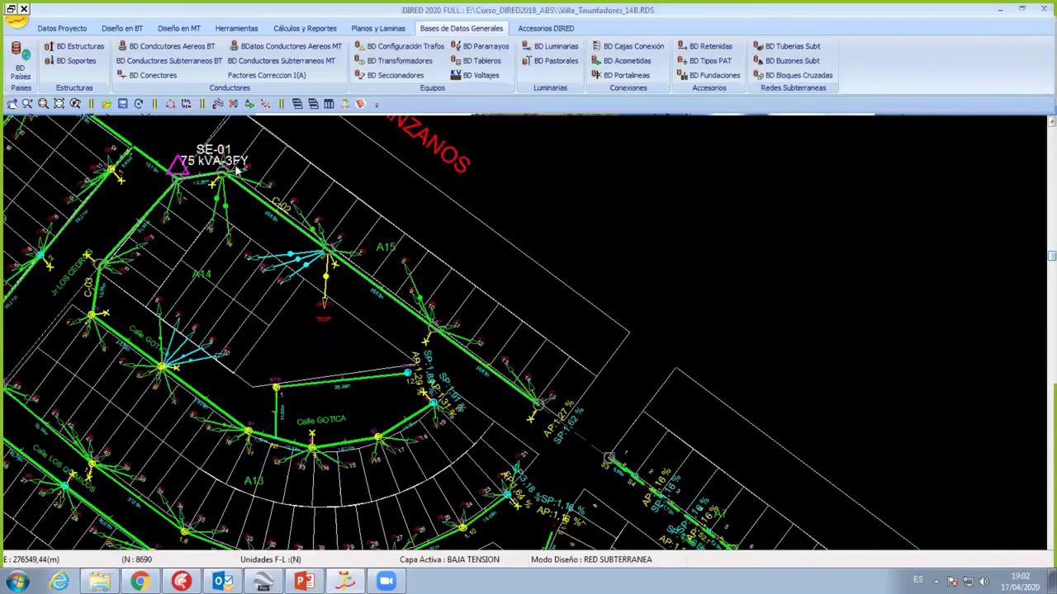
Step: Open a support's data and cancel it without changes
{"action": "scroll", "coordinate": [234, 164], "scroll_direction": "up", "scroll_amount": 3}
{"action": "left_click", "coordinate": [233, 165]}
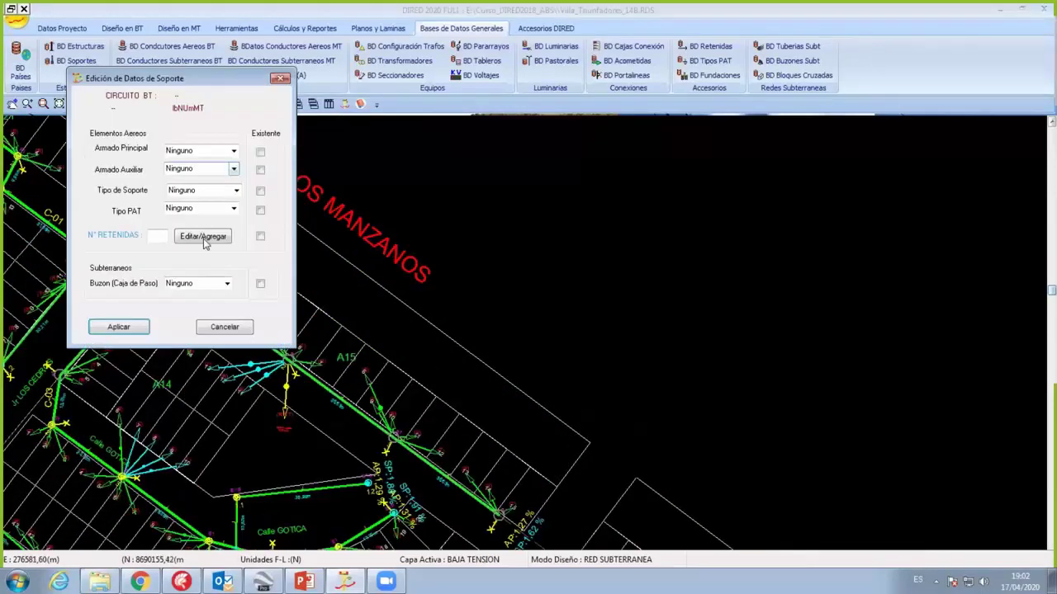
{"action": "left_click", "coordinate": [230, 328]}
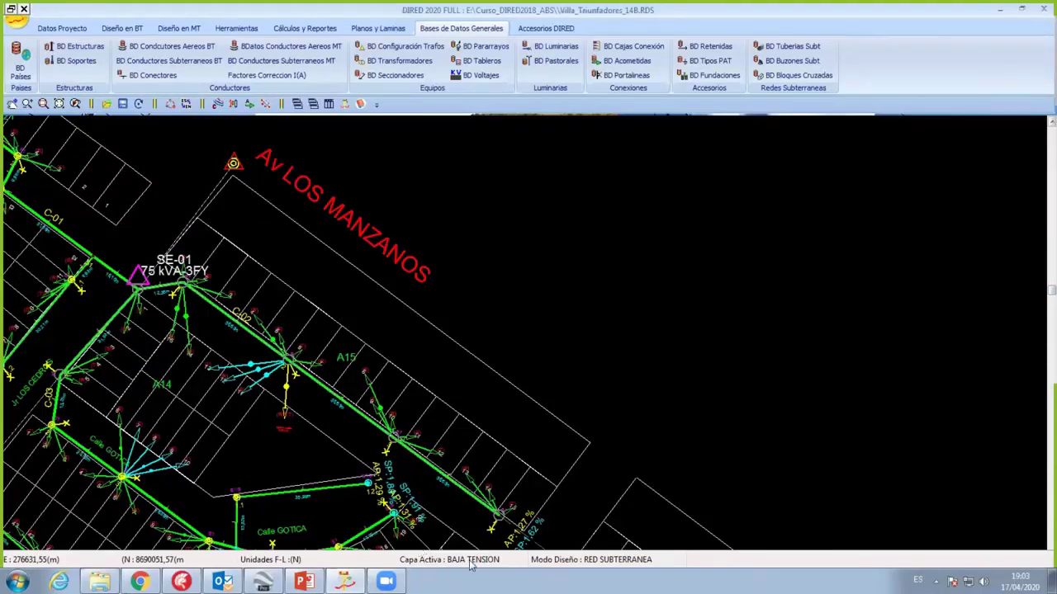
Step: Set the PS1-3 feed point's service voltage to 22,5 kV
{"action": "double_click", "coordinate": [234, 164]}
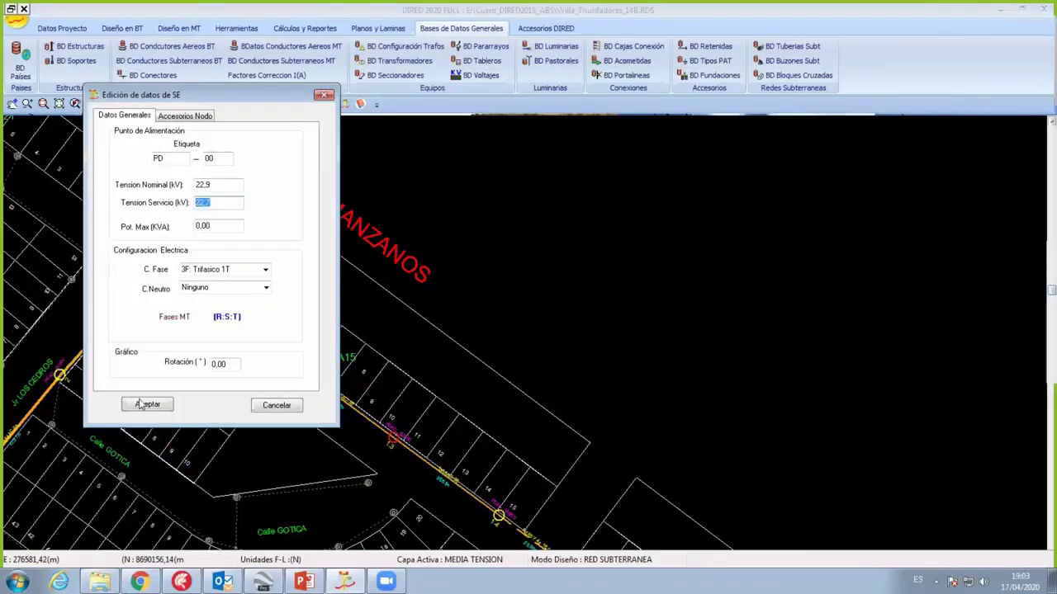
{"action": "type", "text": "22,5"}
{"action": "key", "text": "Return"}
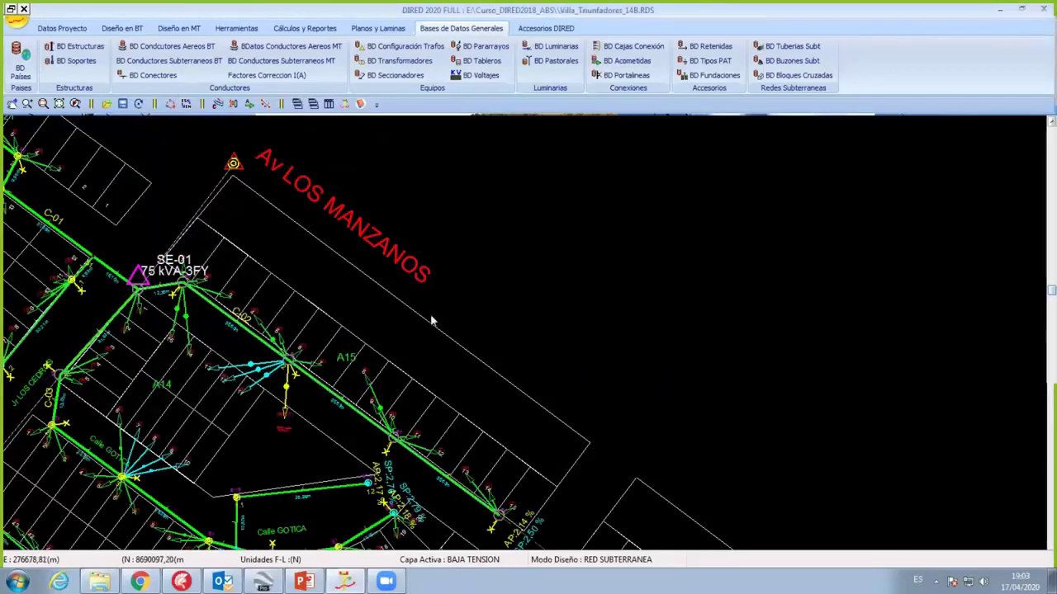
Step: Pan down and zoom over the AP/SP voltage-drop labels near Calle GOTICA
{"action": "middle_click_drag", "start_coordinate": [437, 274], "coordinate": [388, 355]}
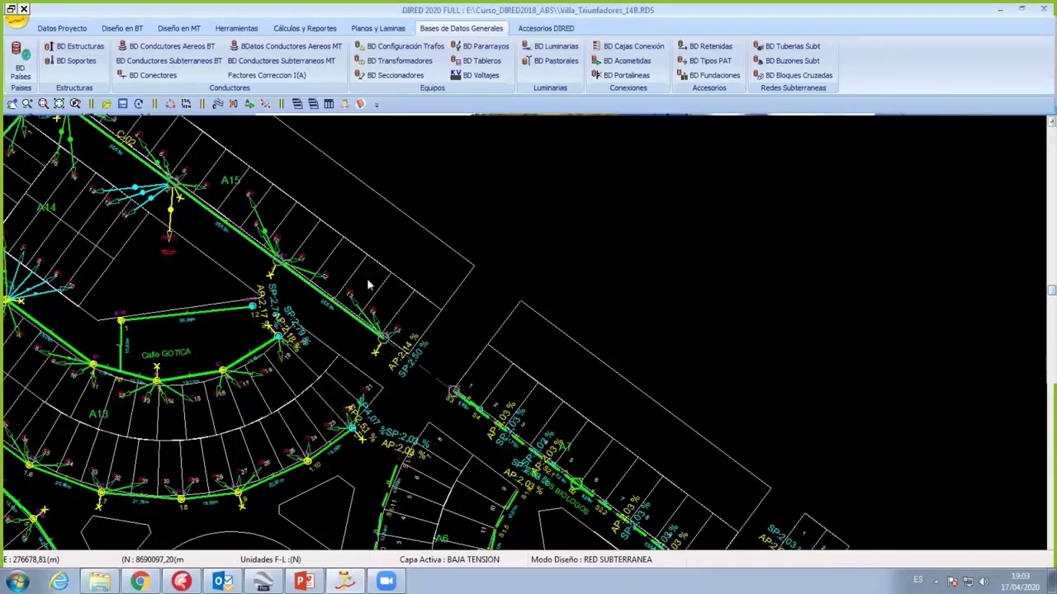
{"action": "scroll", "coordinate": [369, 284], "scroll_direction": "up", "scroll_amount": 1}
{"action": "scroll", "coordinate": [387, 339], "scroll_direction": "up", "scroll_amount": 1}
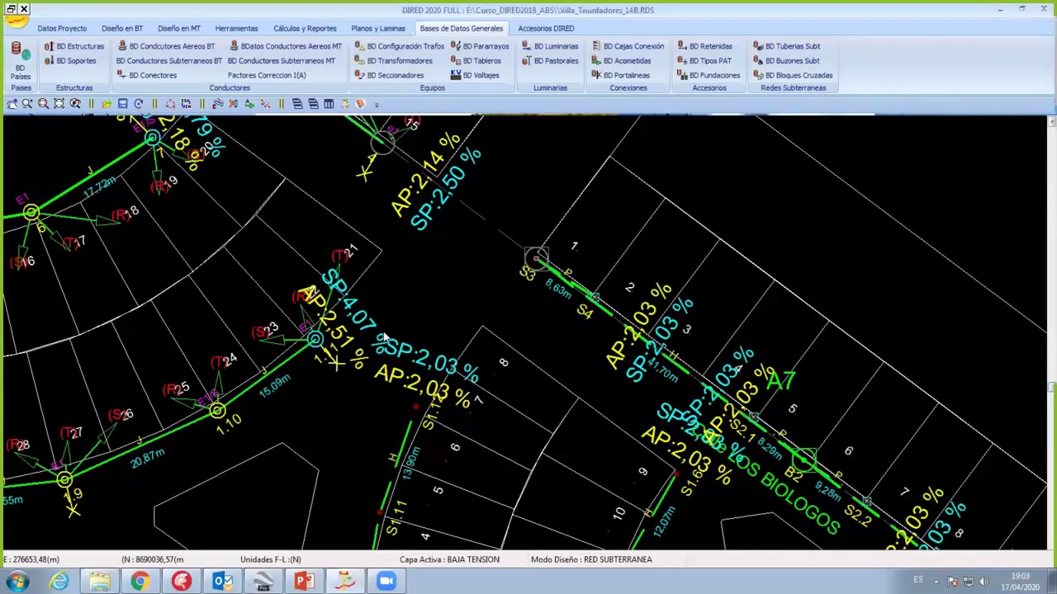
{"action": "scroll", "coordinate": [384, 336], "scroll_direction": "down", "scroll_amount": 2}
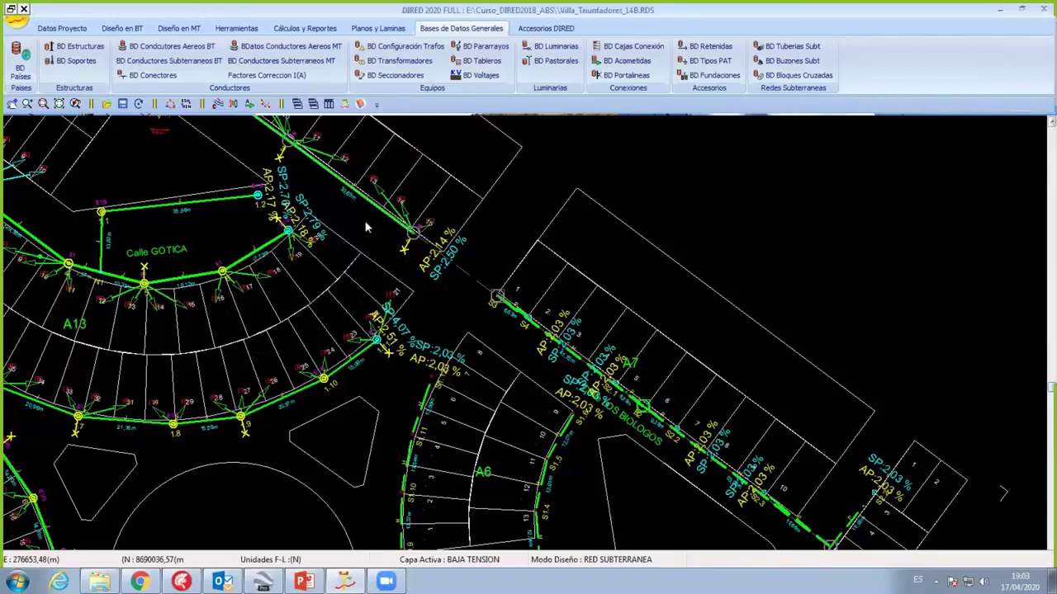
{"action": "scroll", "coordinate": [447, 323], "scroll_direction": "up", "scroll_amount": 1}
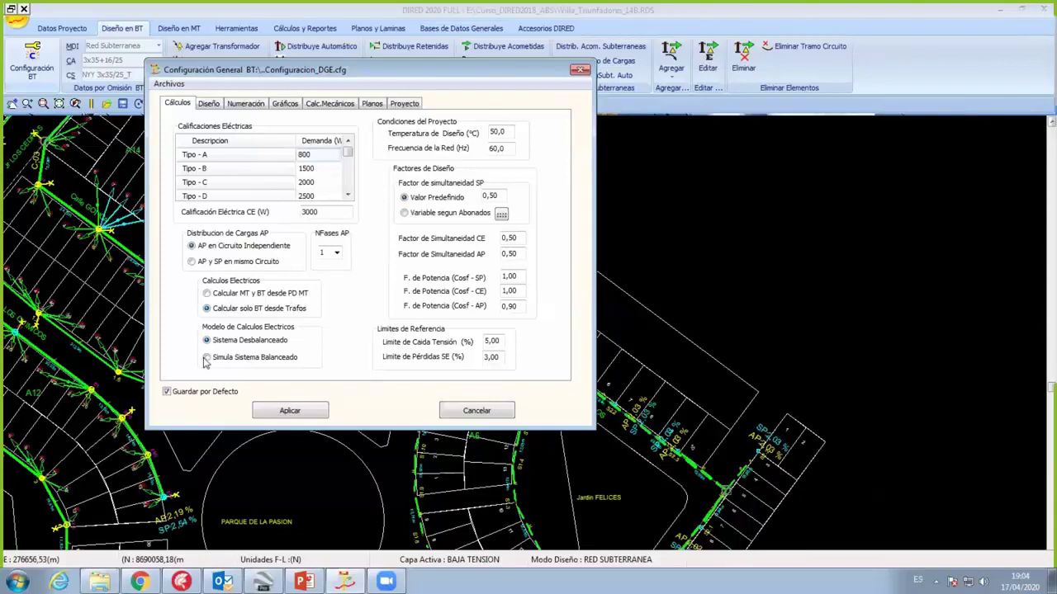
Step: Apply the general BT configuration to recalculate the network and zoom into the updated labels
{"action": "left_click", "coordinate": [294, 411]}
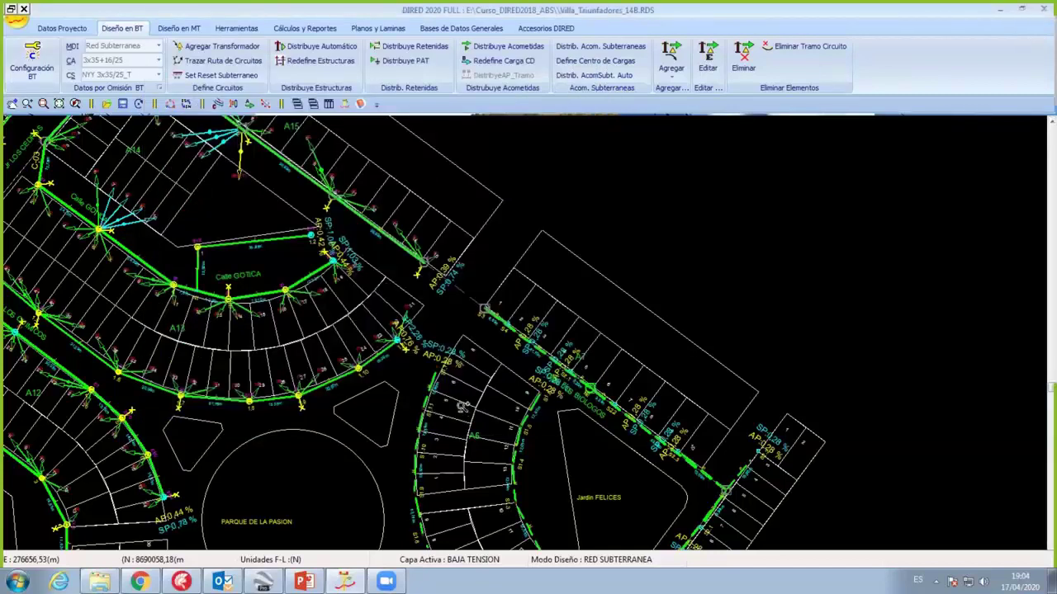
{"action": "right_click", "coordinate": [421, 318]}
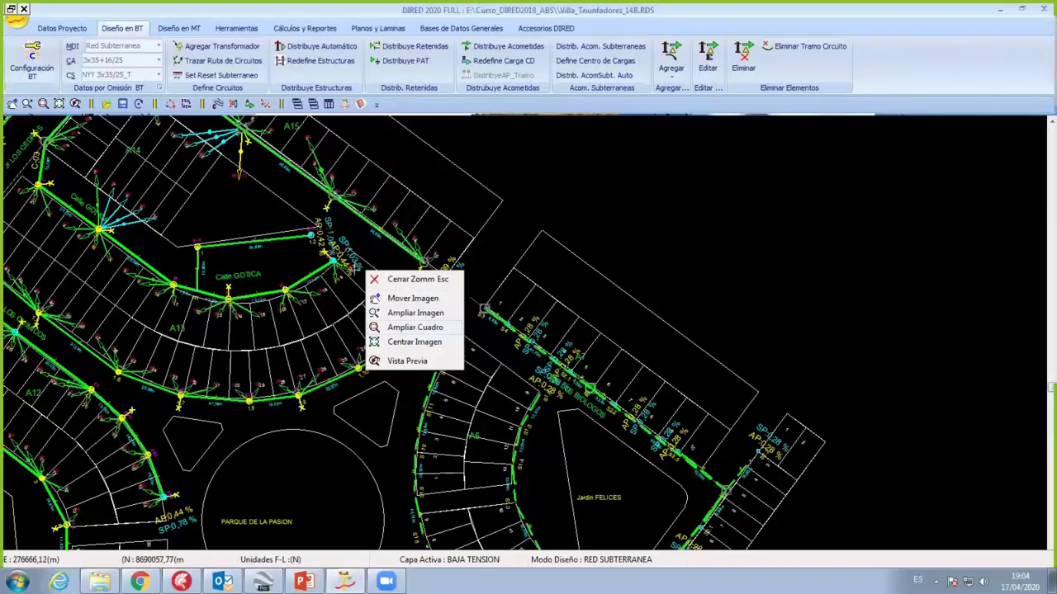
{"action": "left_click", "coordinate": [415, 328]}
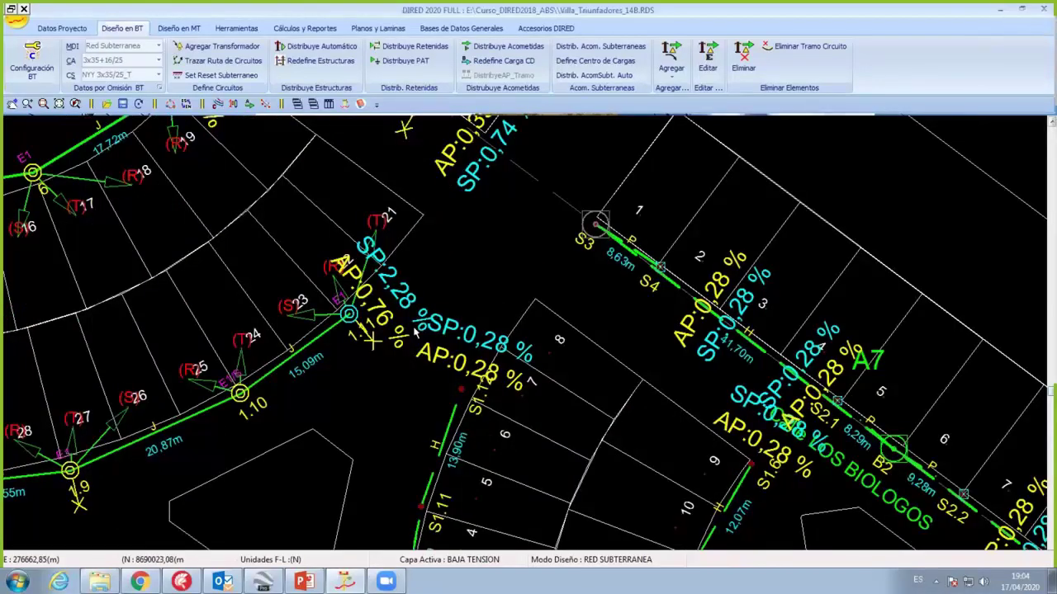
Step: Inspect drops like AP 0,76% and SP 2,28%, panning toward SE-01 and Av LOS MANZANOS
{"action": "right_click", "coordinate": [415, 329]}
{"action": "scroll", "coordinate": [394, 281], "scroll_direction": "up", "scroll_amount": 1}
{"action": "scroll", "coordinate": [393, 279], "scroll_direction": "down", "scroll_amount": 3}
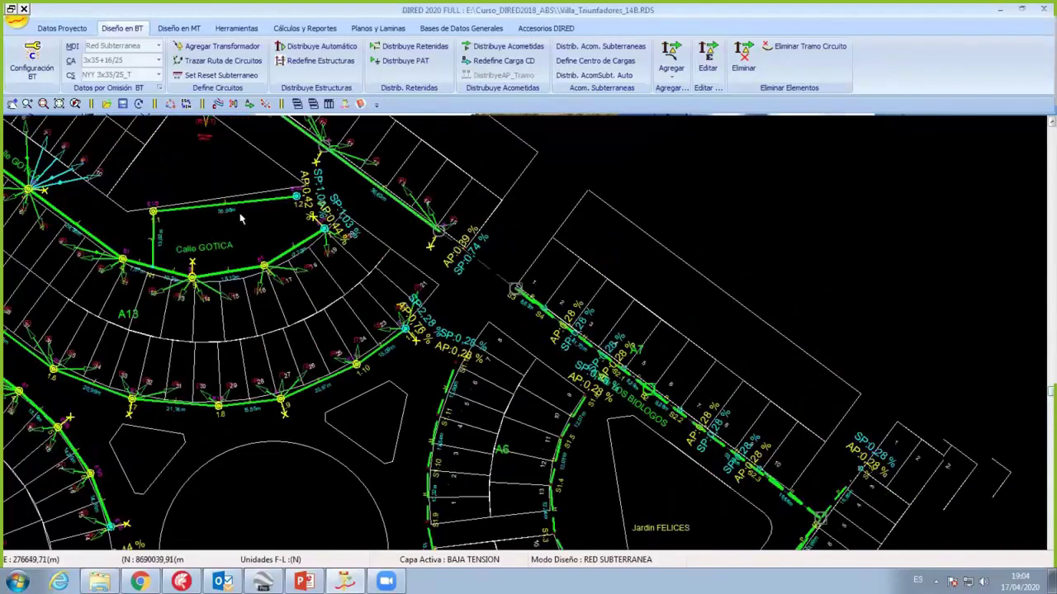
{"action": "scroll", "coordinate": [383, 323], "scroll_direction": "down", "scroll_amount": 2}
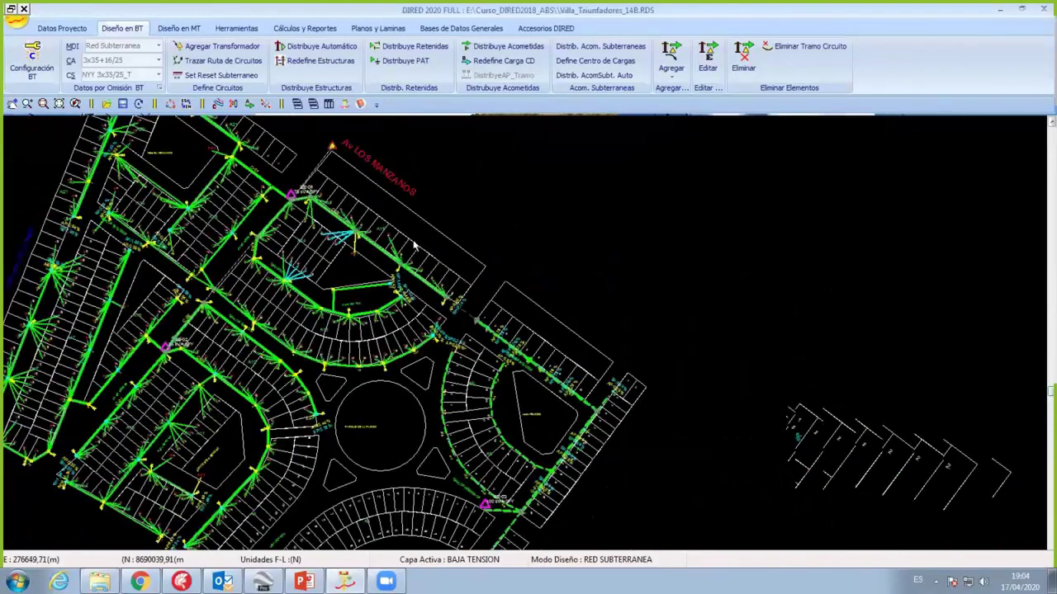
{"action": "middle_click_drag", "start_coordinate": [355, 244], "coordinate": [359, 304]}
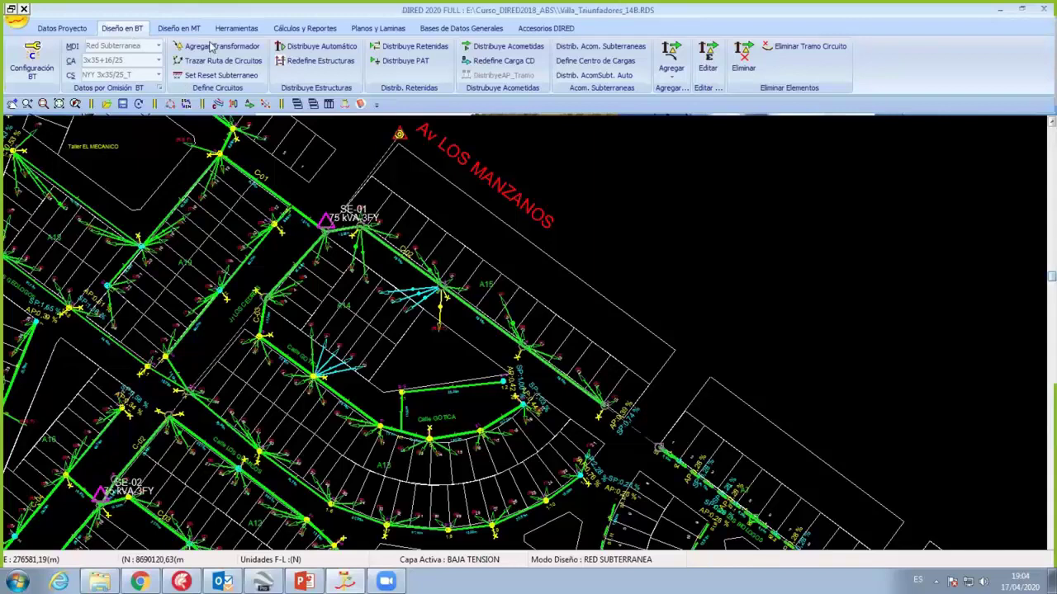
Step: Set the lot type A demand to 1500 W in the BT demand table
{"action": "left_click", "coordinate": [48, 59]}
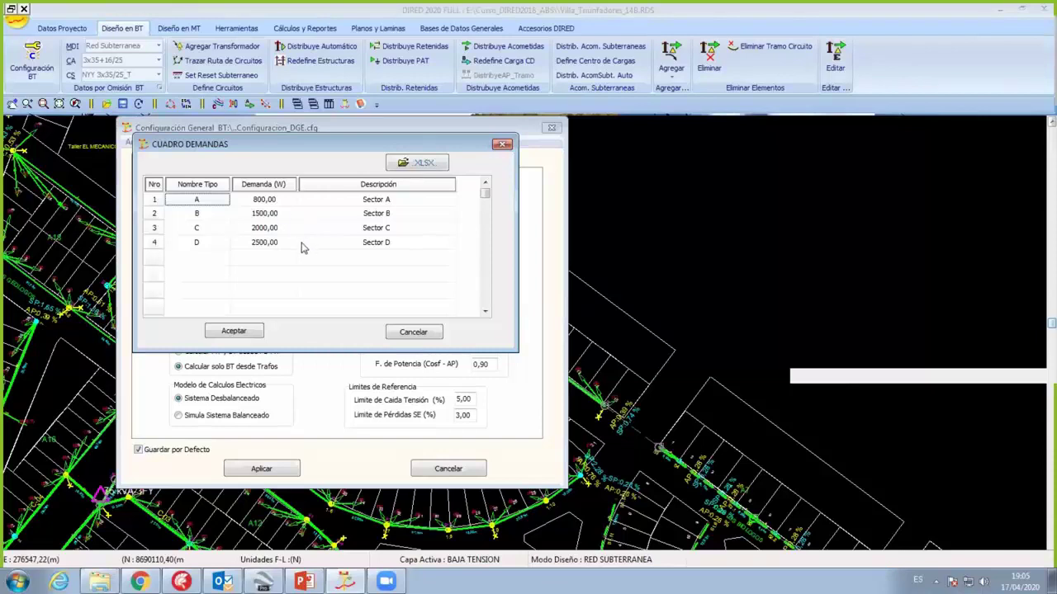
{"action": "type", "text": "1500"}
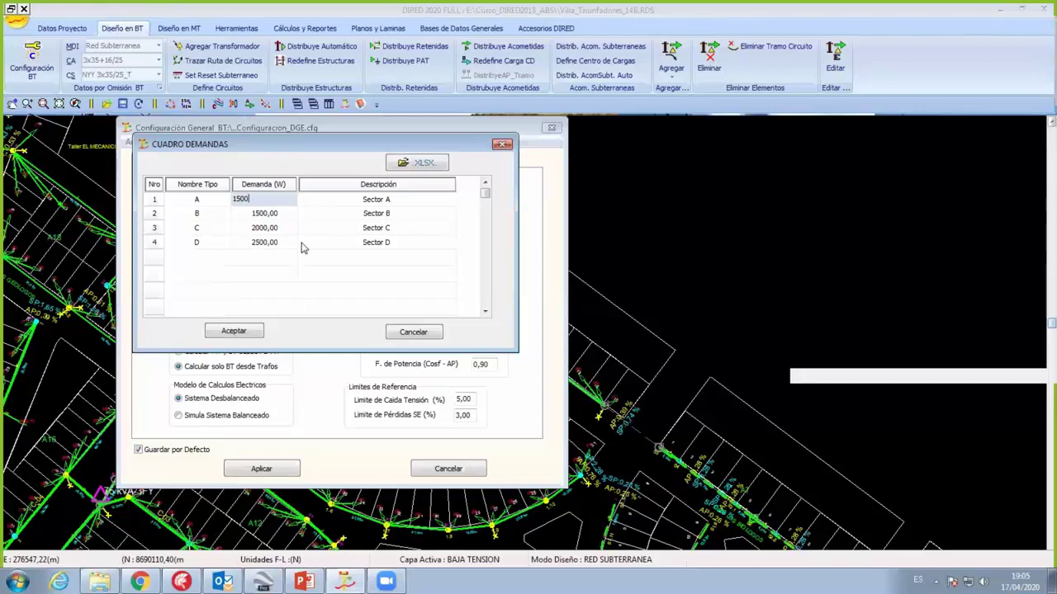
{"action": "key", "text": "Return"}
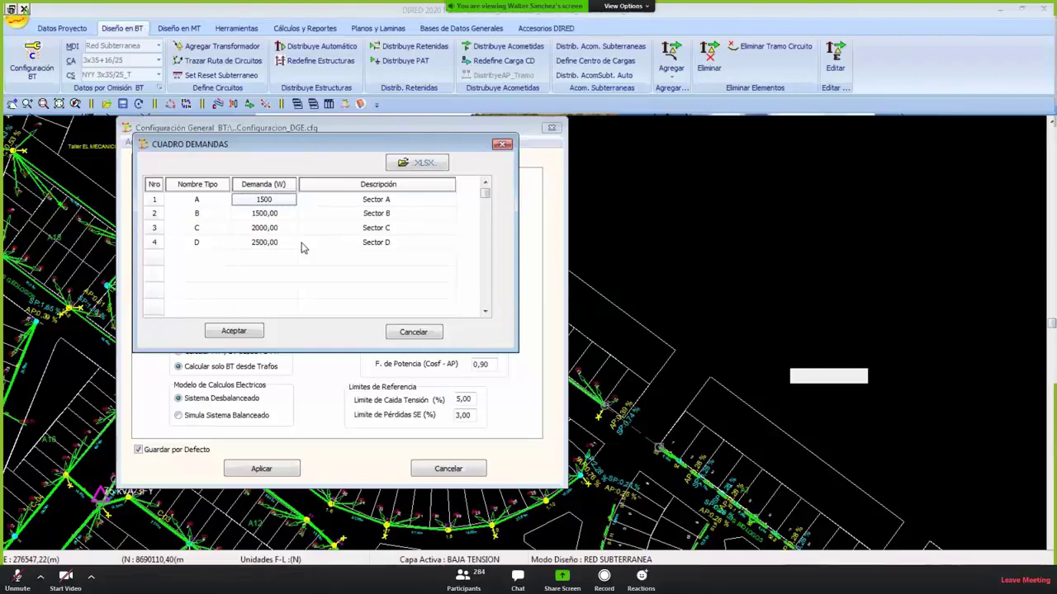
Step: Undo a stray 8000 entry so type A stays at 1500 W, then close the settings
{"action": "left_click", "coordinate": [269, 200]}
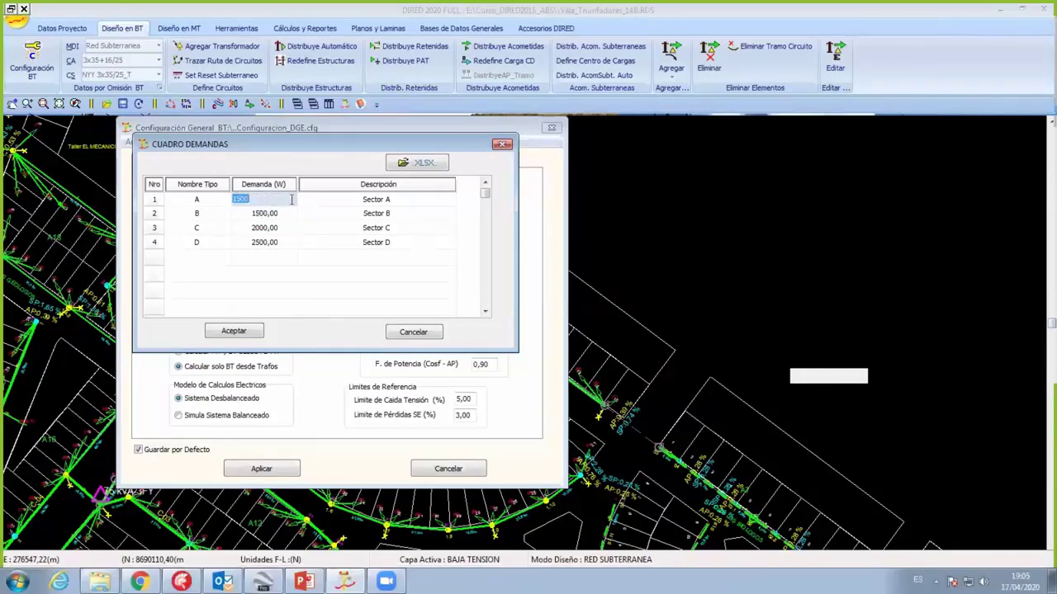
{"action": "left_click", "coordinate": [273, 201]}
{"action": "double_click", "coordinate": [275, 203]}
{"action": "type", "text": "8000"}
{"action": "key", "text": "ctrl+z"}
{"action": "key", "text": "Escape"}
{"action": "key", "text": "Escape"}
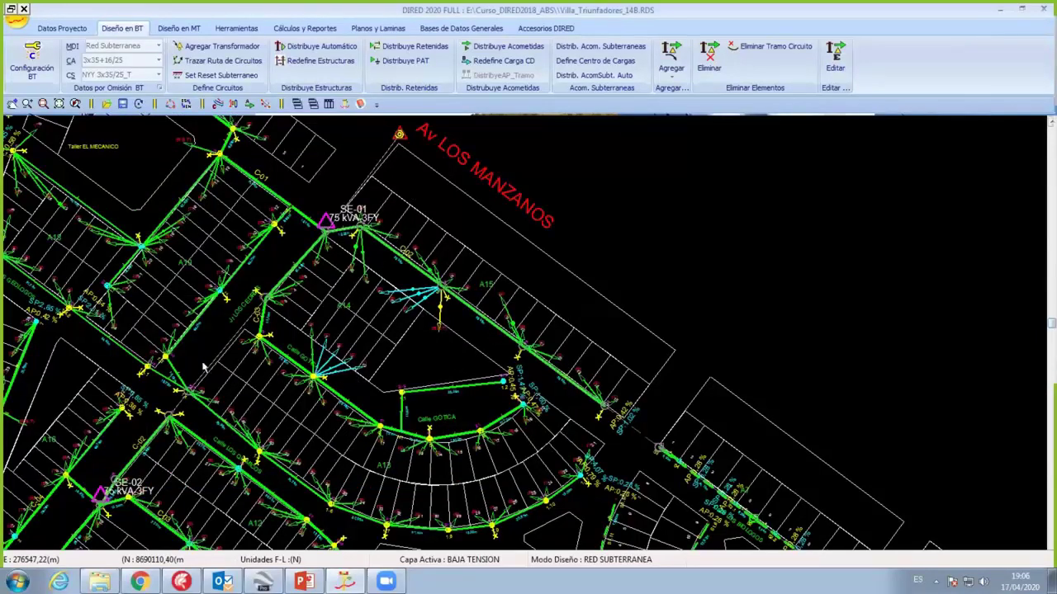
Step: Zoom and pan around the roundabout and SE-01 to inspect the red recalculated circuits
{"action": "scroll", "coordinate": [404, 367], "scroll_direction": "down", "scroll_amount": 1}
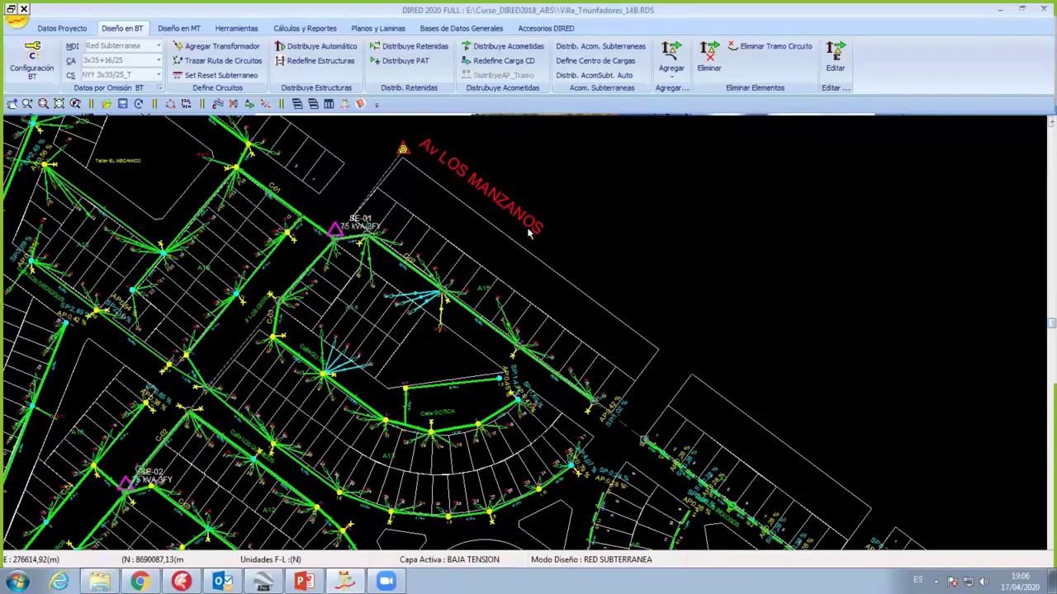
{"action": "middle_click_drag", "start_coordinate": [374, 416], "coordinate": [406, 371]}
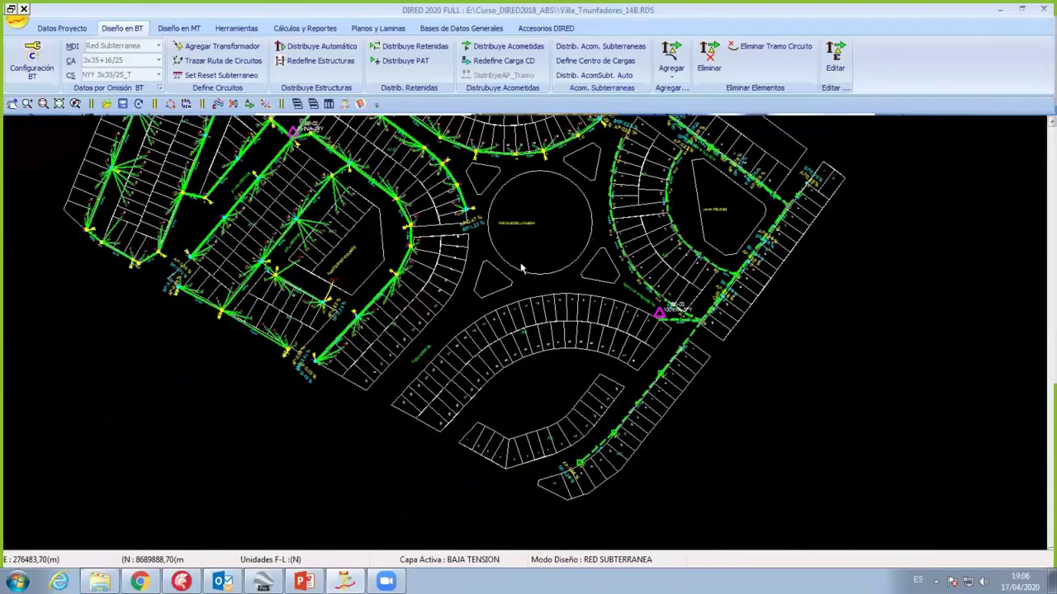
{"action": "scroll", "coordinate": [510, 276], "scroll_direction": "up", "scroll_amount": 5}
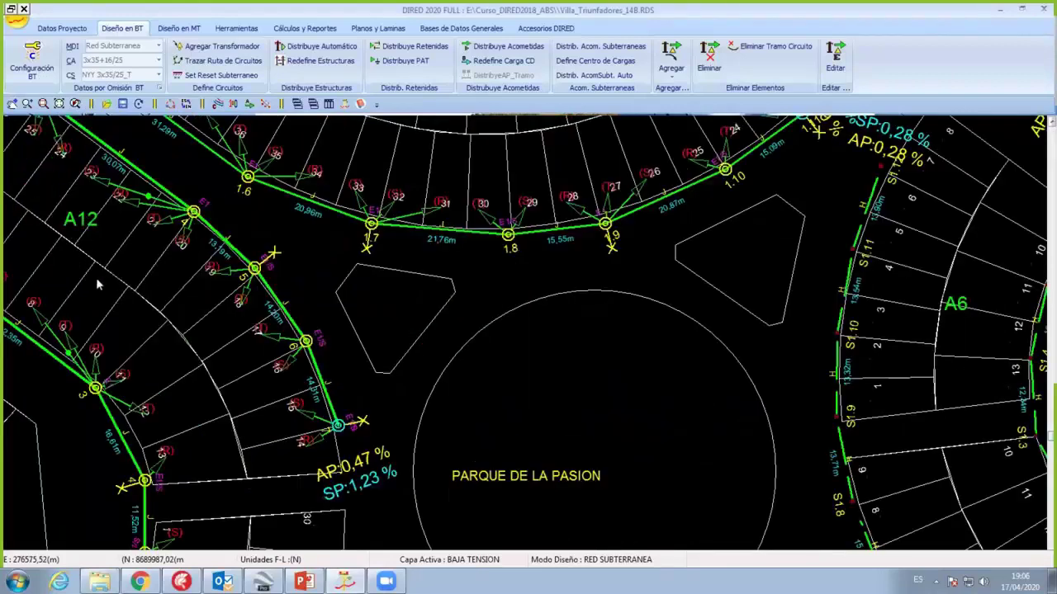
{"action": "scroll", "coordinate": [157, 375], "scroll_direction": "down", "scroll_amount": 2}
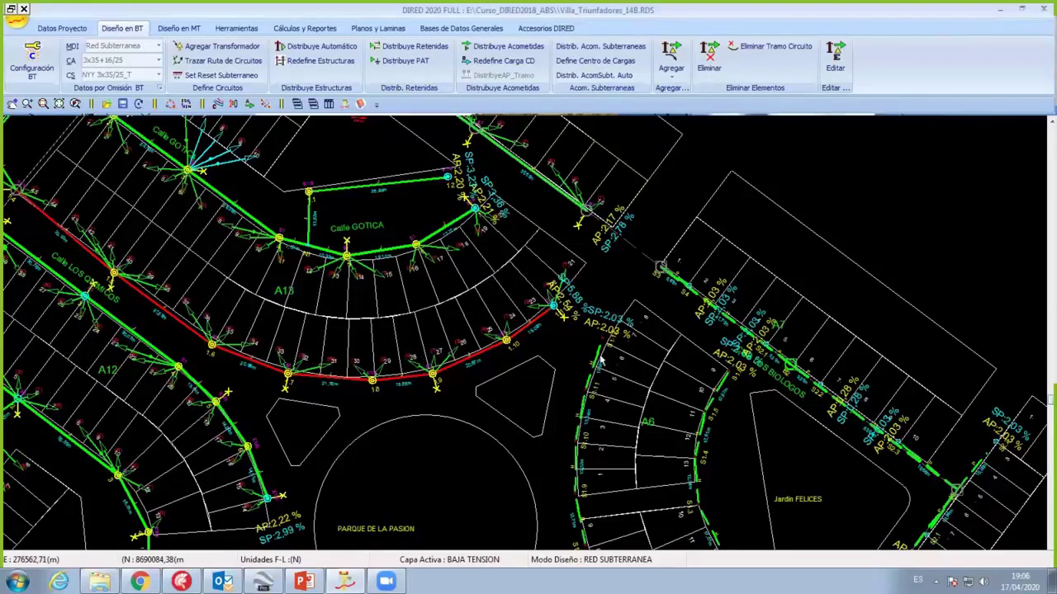
{"action": "scroll", "coordinate": [457, 324], "scroll_direction": "down", "scroll_amount": 2}
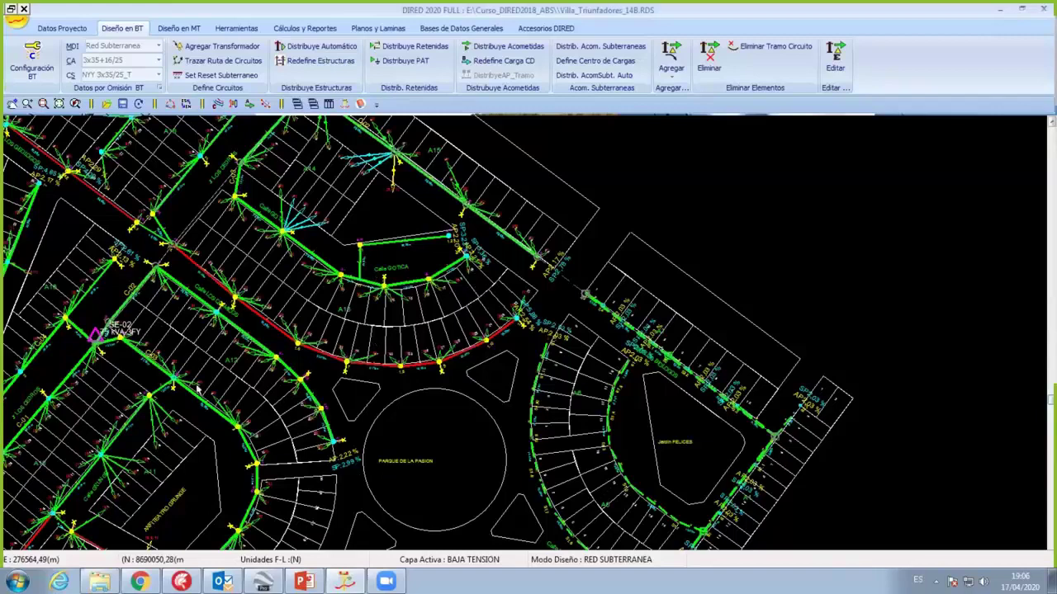
{"action": "scroll", "coordinate": [310, 340], "scroll_direction": "left", "scroll_amount": 3}
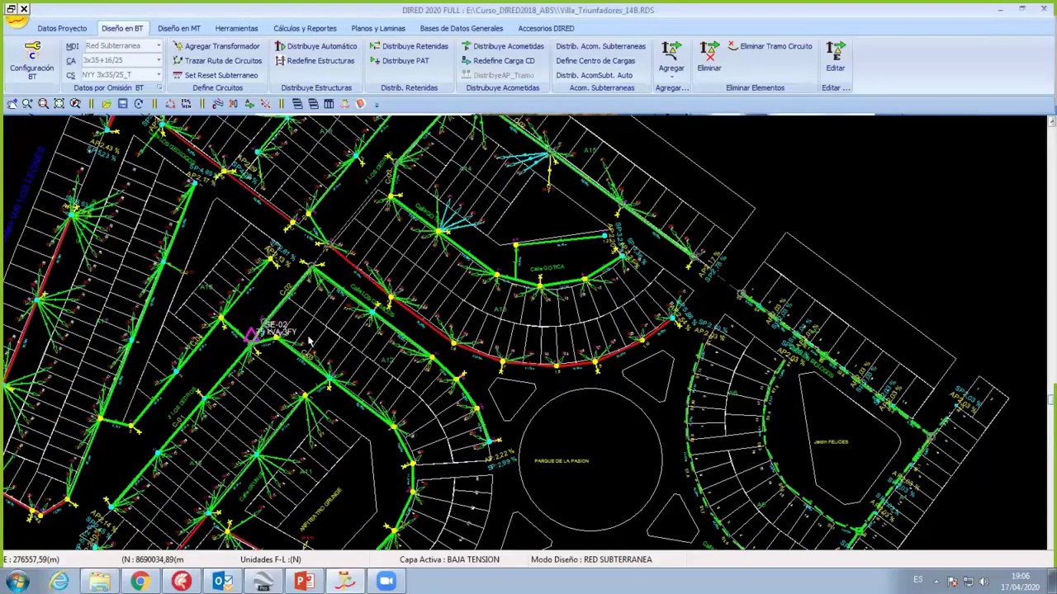
{"action": "scroll", "coordinate": [310, 340], "scroll_direction": "up", "scroll_amount": 3}
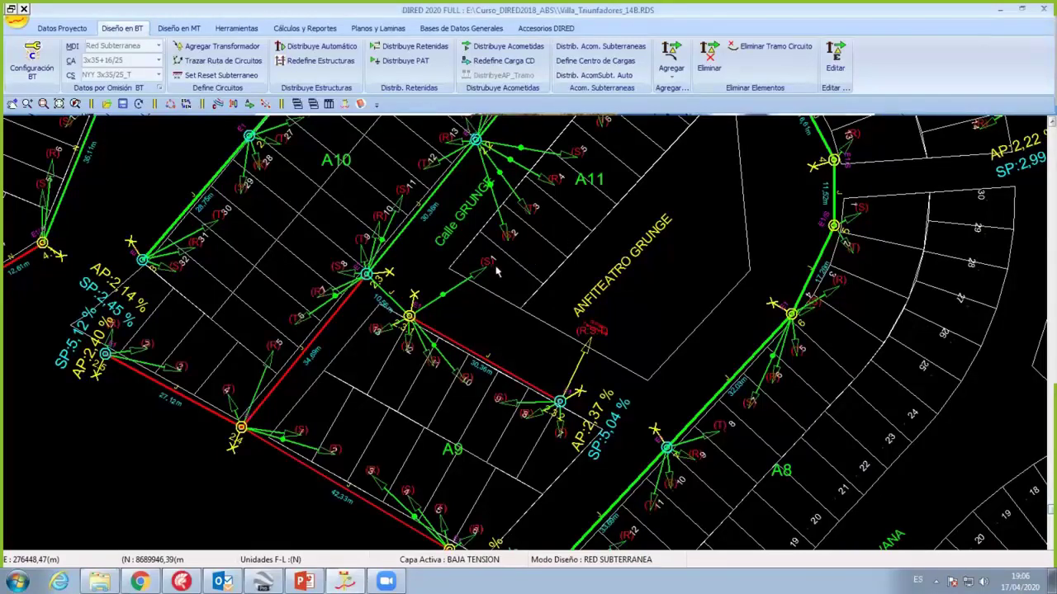
{"action": "scroll", "coordinate": [496, 276], "scroll_direction": "down", "scroll_amount": 2}
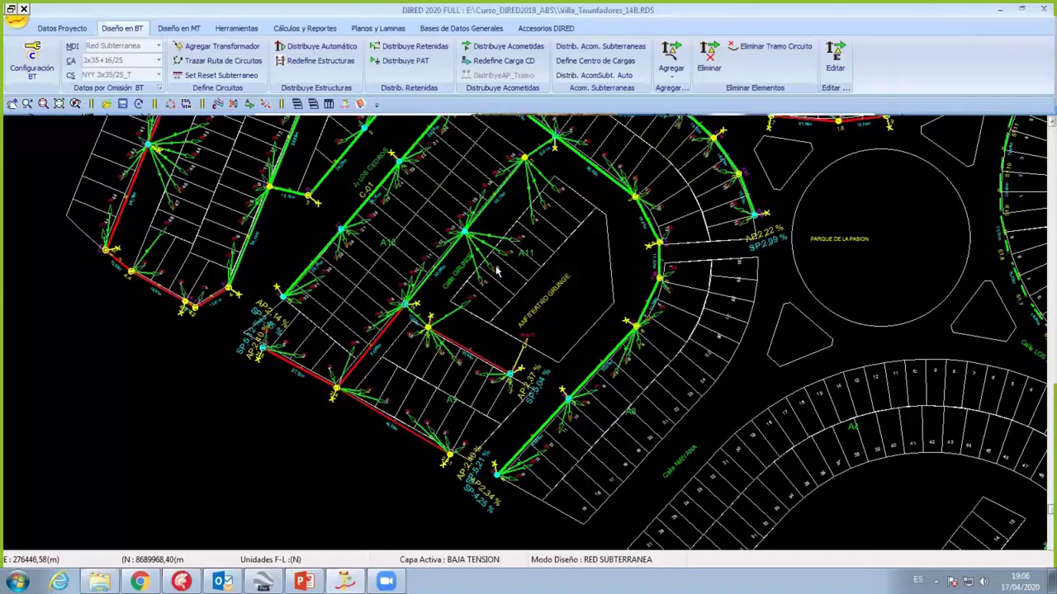
{"action": "scroll", "coordinate": [497, 270], "scroll_direction": "up", "scroll_amount": 3}
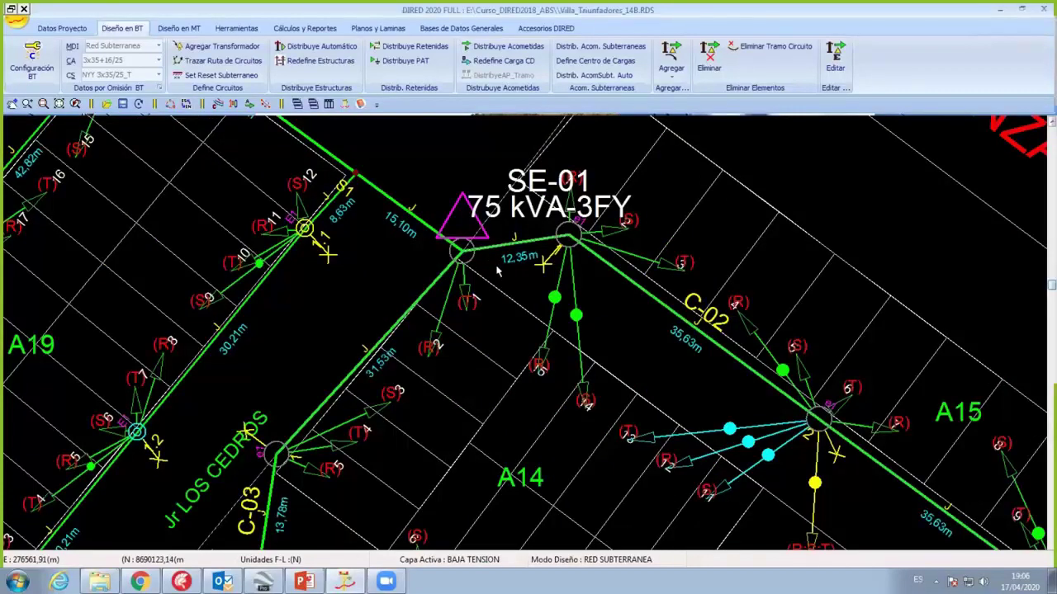
{"action": "scroll", "coordinate": [499, 271], "scroll_direction": "up", "scroll_amount": 1}
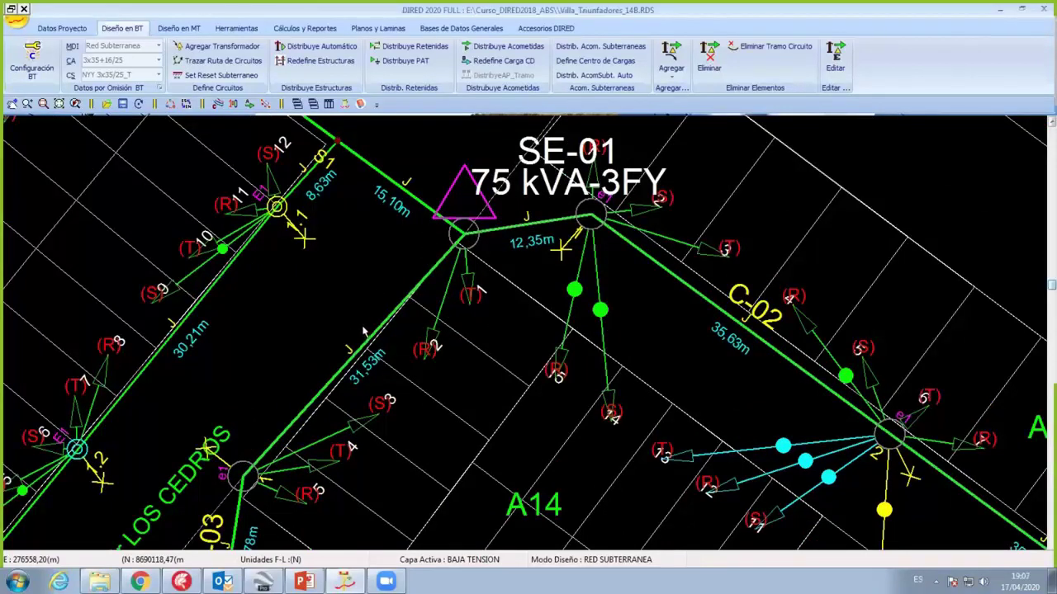
{"action": "scroll", "coordinate": [363, 330], "scroll_direction": "down", "scroll_amount": 2}
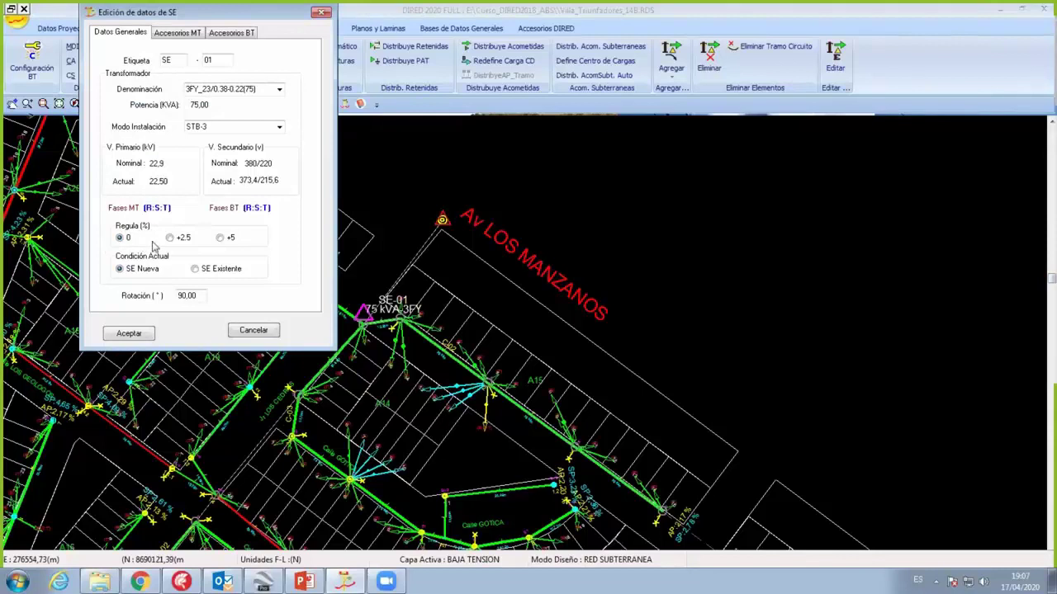
Step: Set SE-01's tap to +2.5 % and accept, then reopen its data and select +5 %
{"action": "left_click", "coordinate": [169, 238]}
{"action": "left_click", "coordinate": [131, 336]}
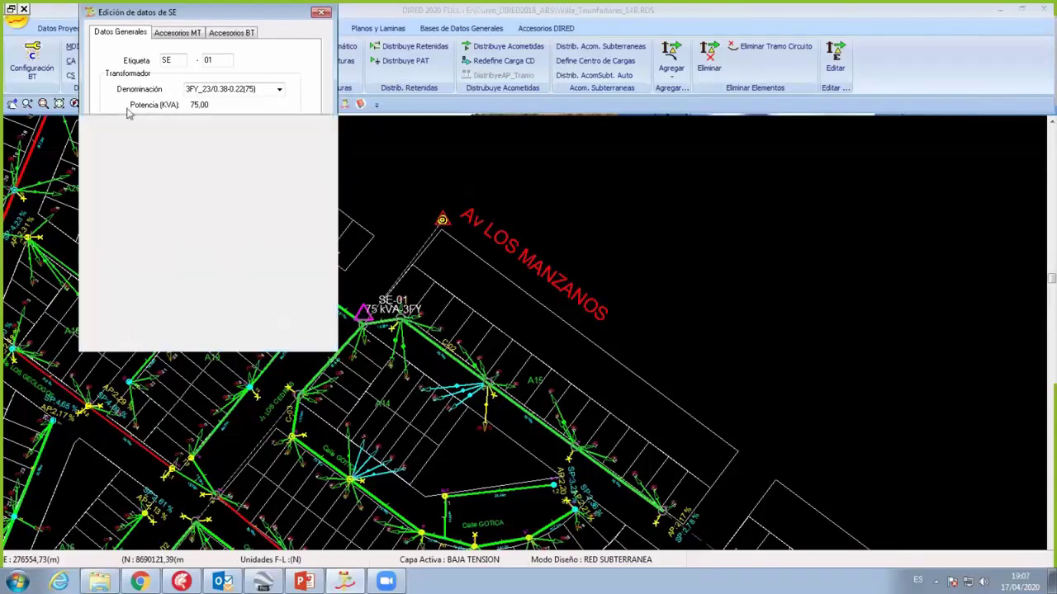
{"action": "double_click", "coordinate": [359, 322]}
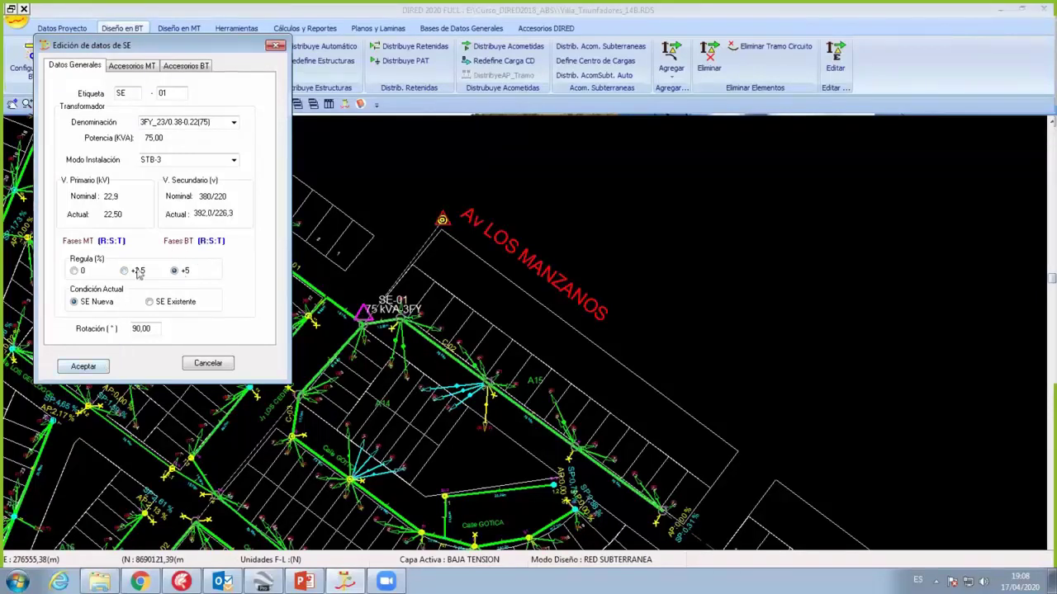
{"action": "left_click", "coordinate": [177, 272]}
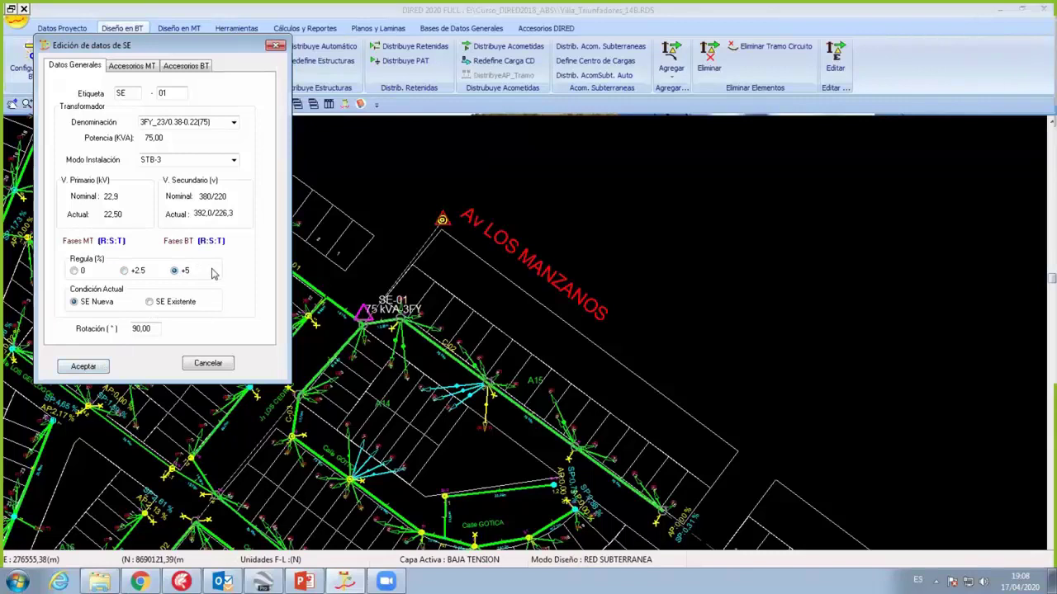
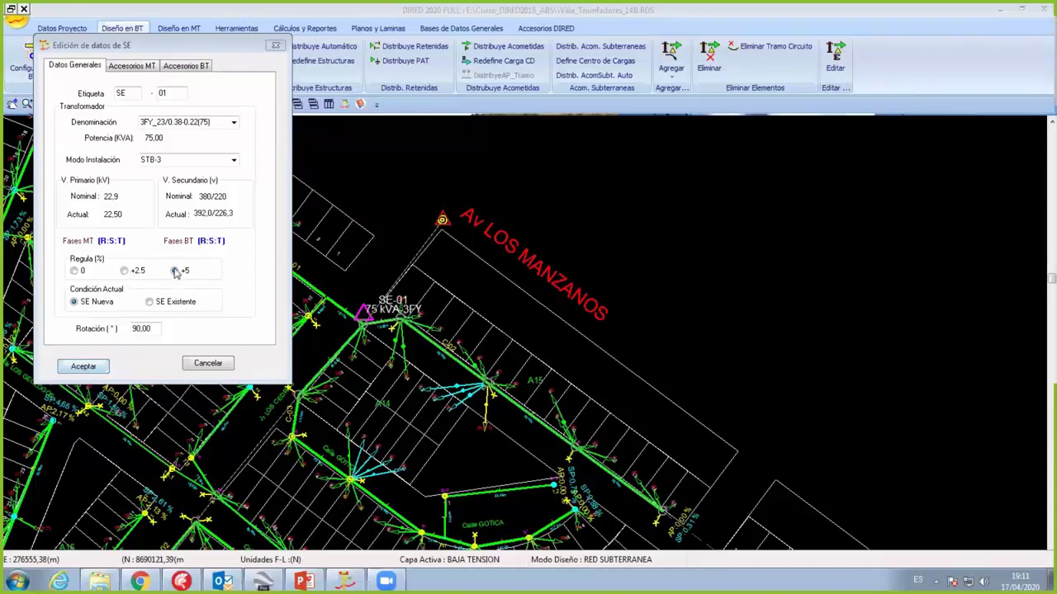
Step: Change SE-01's Regula (%) tap setting from +2.5 to 0%
{"action": "left_click", "coordinate": [173, 271]}
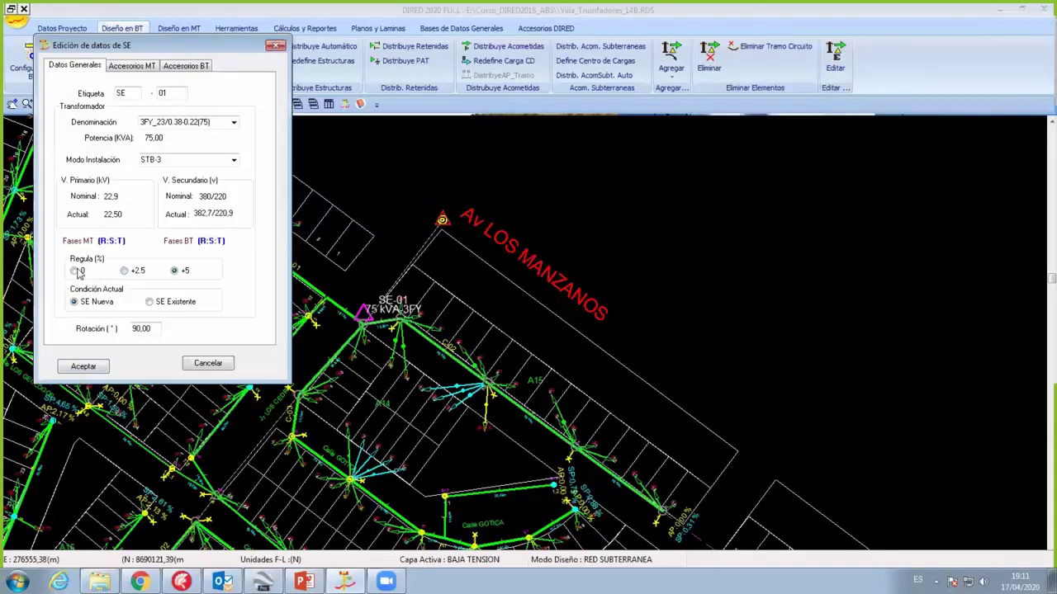
{"action": "left_click", "coordinate": [124, 270]}
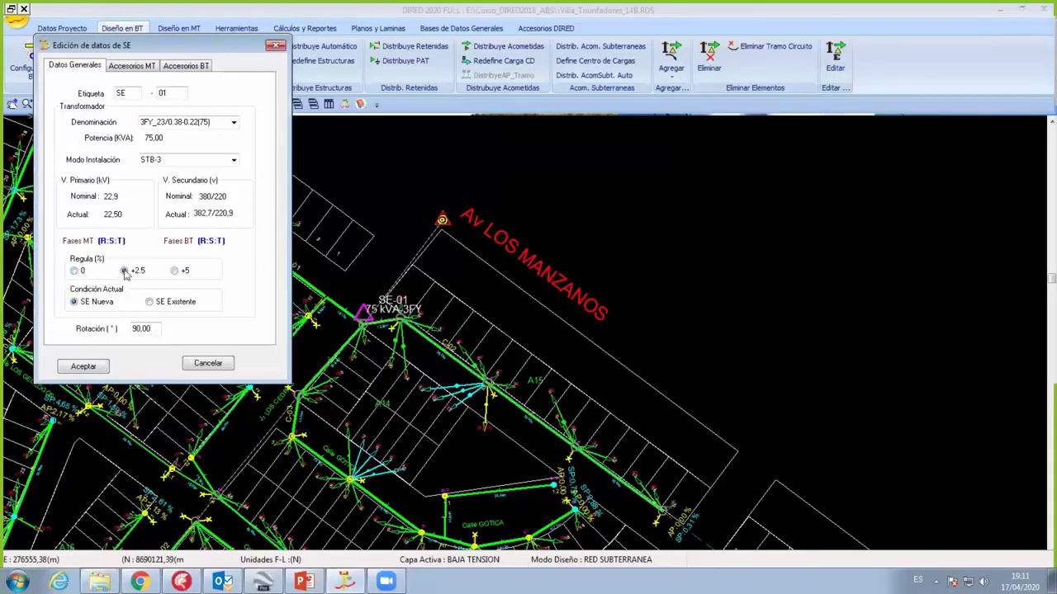
{"action": "left_click", "coordinate": [98, 303]}
Step: Accept the SE-01 transformer data, zoom around the Villa Triunfadores plan, and bring up Abrir with Ctrl+O
{"action": "left_click", "coordinate": [91, 368]}
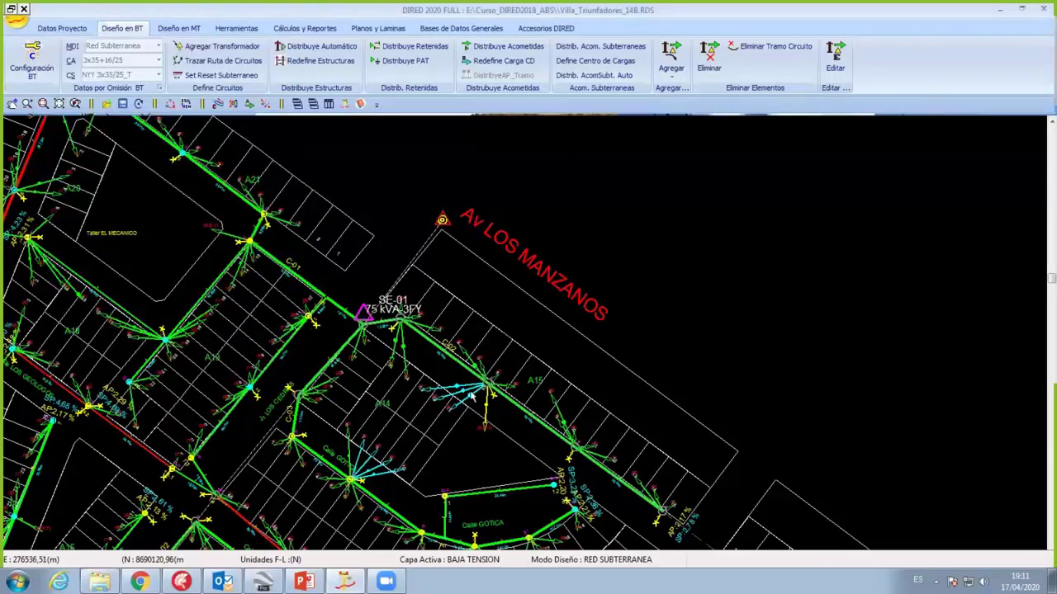
{"action": "scroll", "coordinate": [446, 336], "scroll_direction": "down", "scroll_amount": 5}
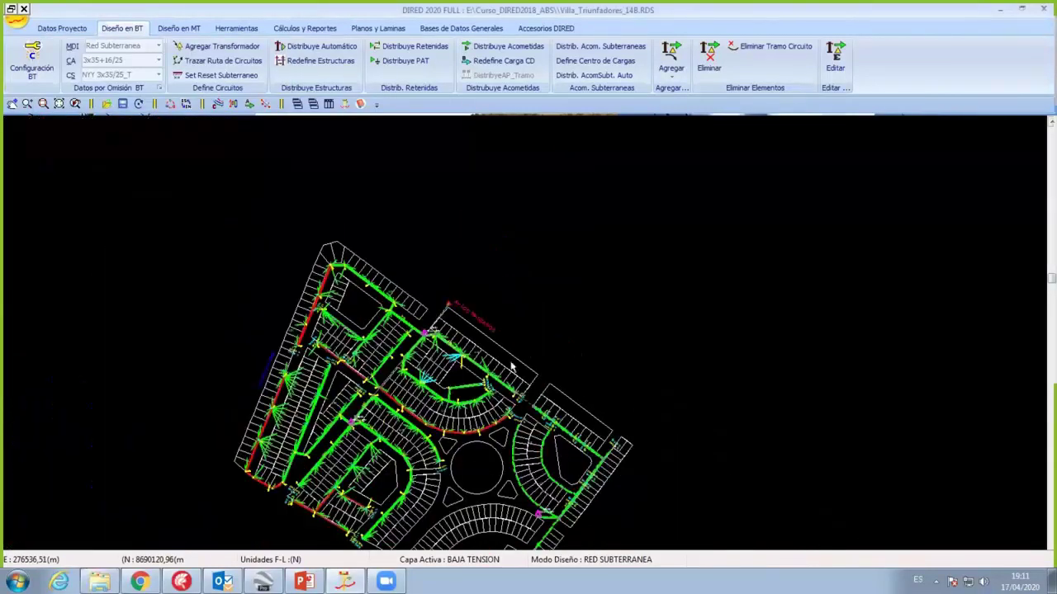
{"action": "scroll", "coordinate": [539, 363], "scroll_direction": "up", "scroll_amount": 1}
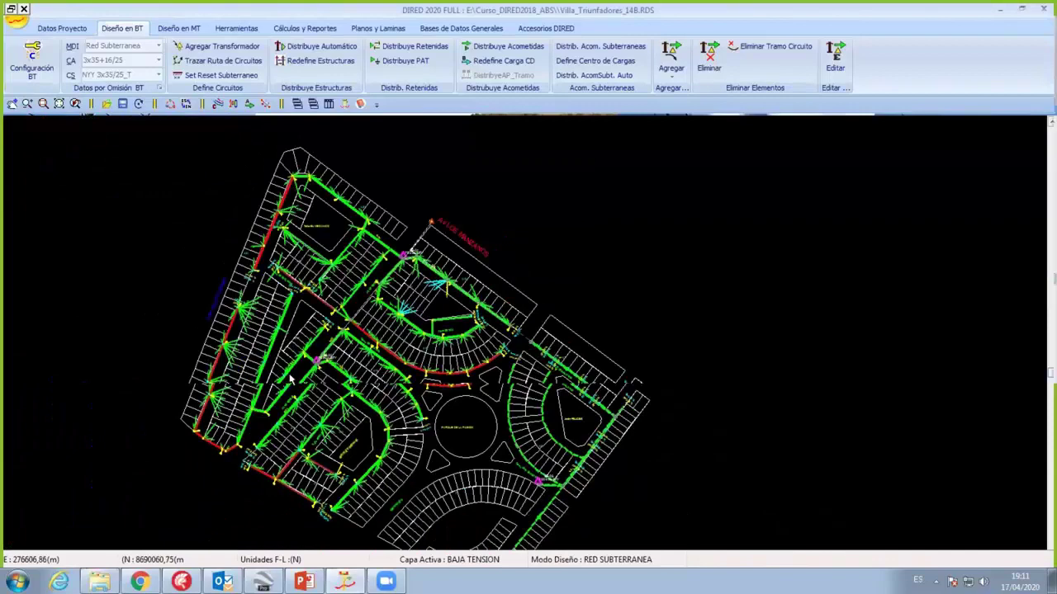
{"action": "scroll", "coordinate": [291, 378], "scroll_direction": "up", "scroll_amount": 3}
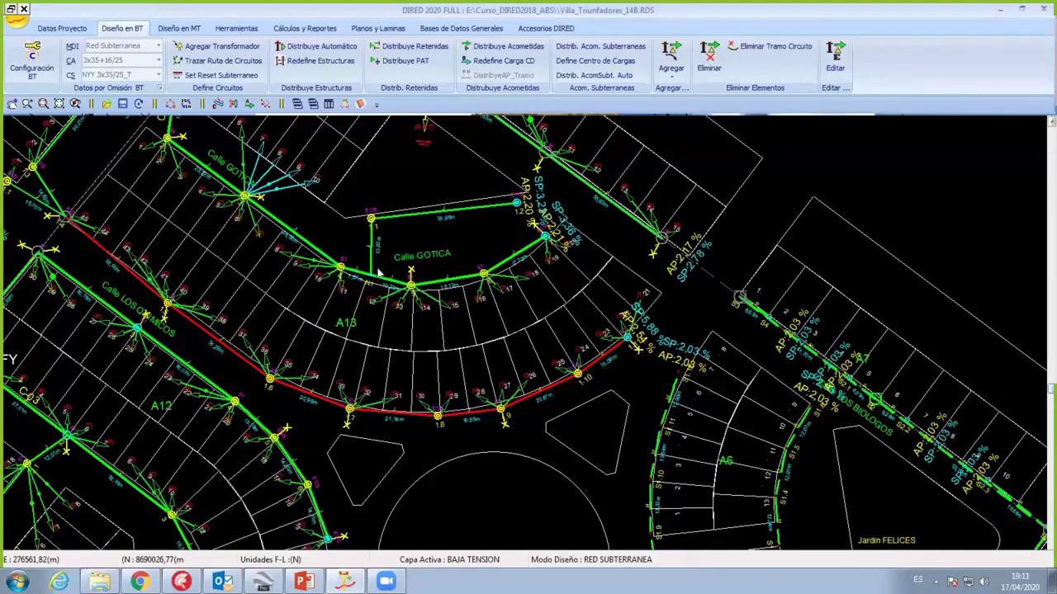
{"action": "scroll", "coordinate": [378, 273], "scroll_direction": "down", "scroll_amount": 3}
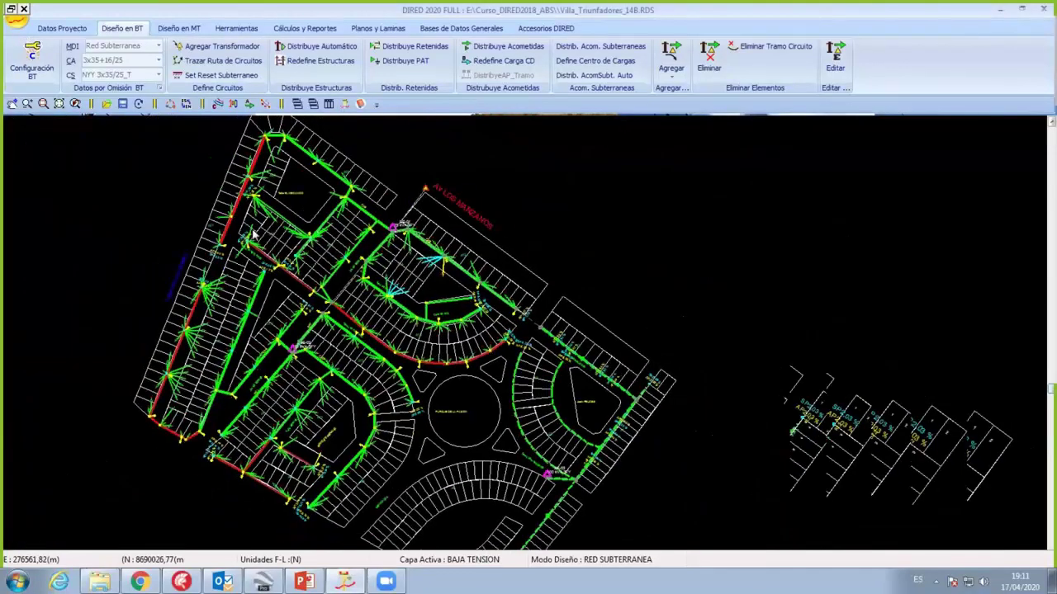
{"action": "key", "text": "ctrl+o"}
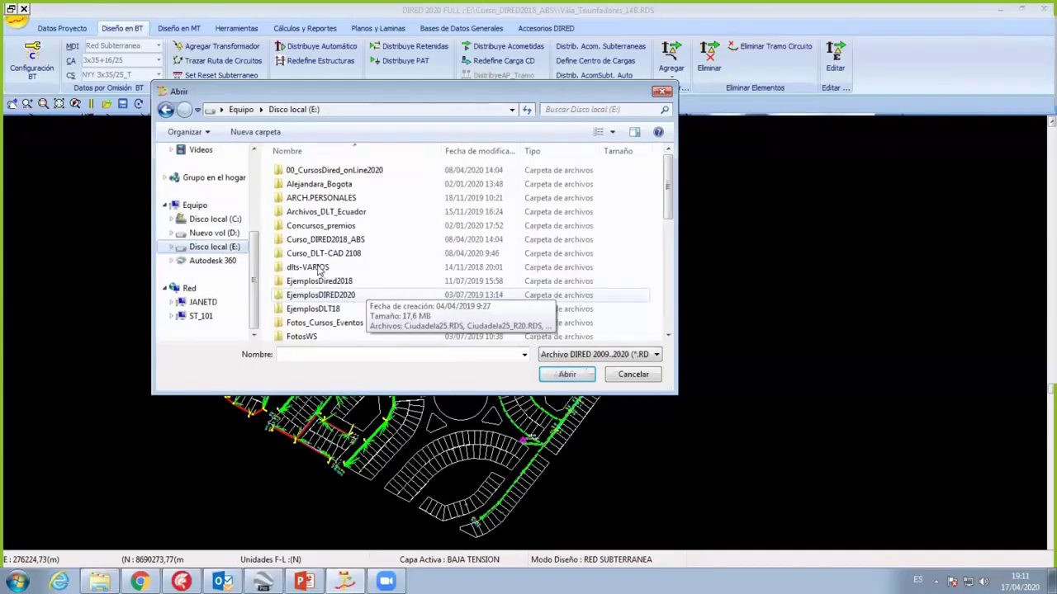
Step: Open CASA MAY v45.RDS from E:\Software2020\Dired2020\ENEE_Modelamiento
{"action": "double_click", "coordinate": [338, 291]}
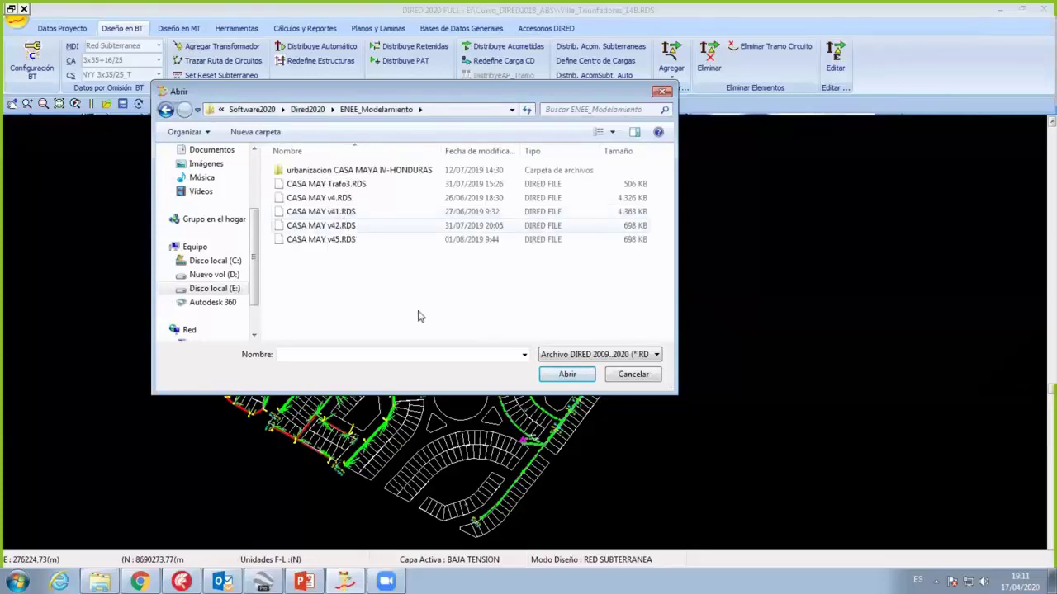
{"action": "left_click", "coordinate": [552, 376]}
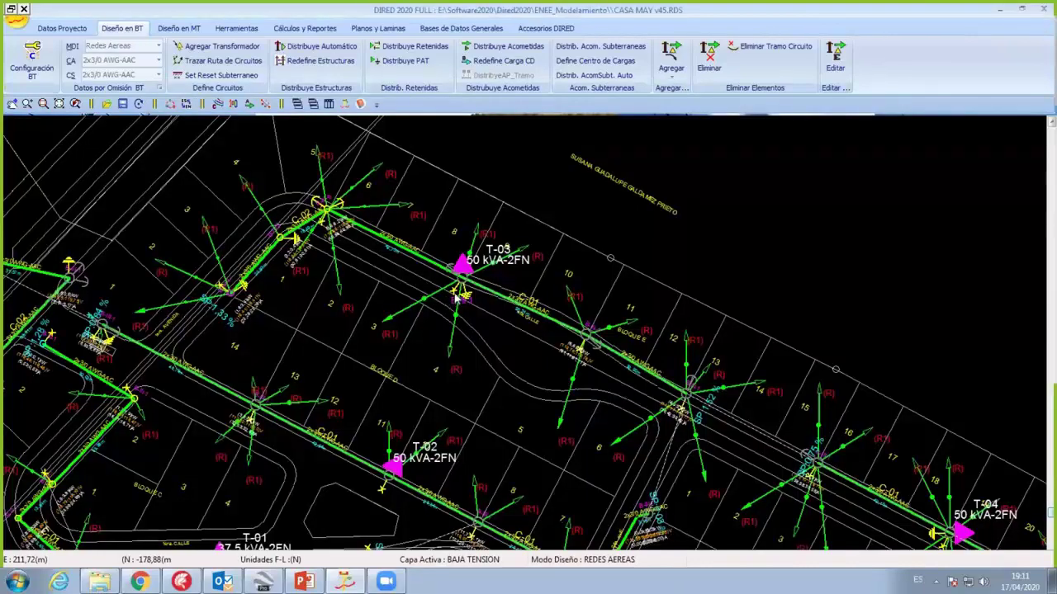
{"action": "scroll", "coordinate": [458, 299], "scroll_direction": "down", "scroll_amount": 2}
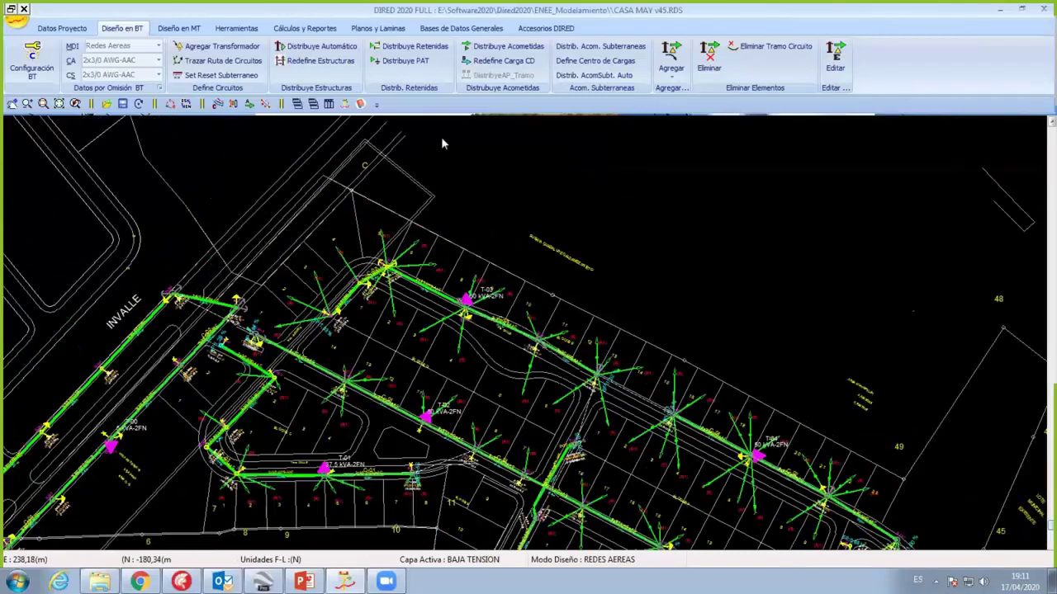
Step: Zoom and pan over the overhead network toward the T-04 and T-05 blocks
{"action": "scroll", "coordinate": [435, 220], "scroll_direction": "down", "scroll_amount": 2}
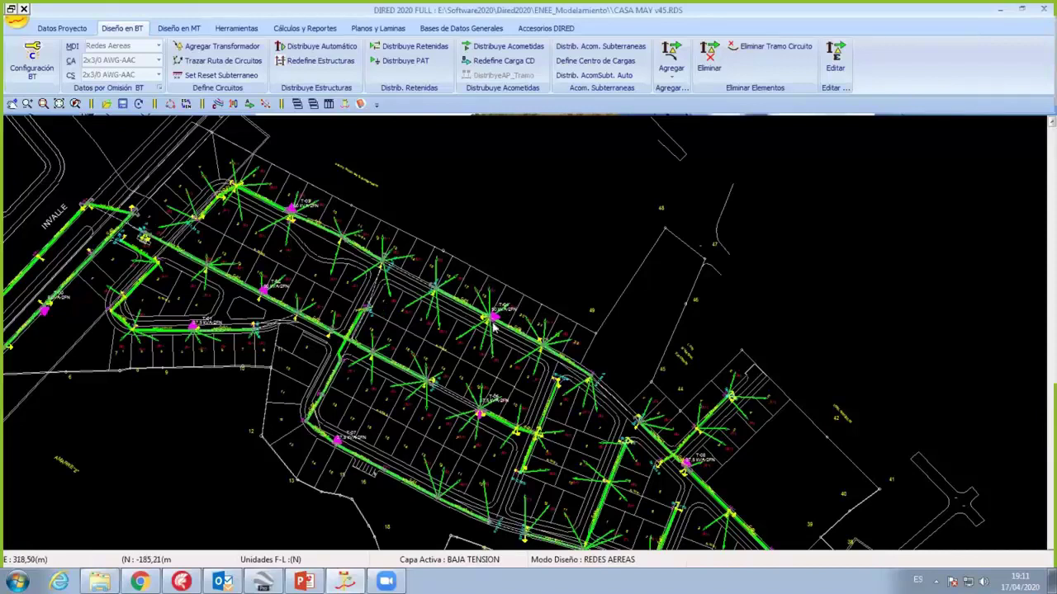
{"action": "scroll", "coordinate": [500, 342], "scroll_direction": "down", "scroll_amount": 1}
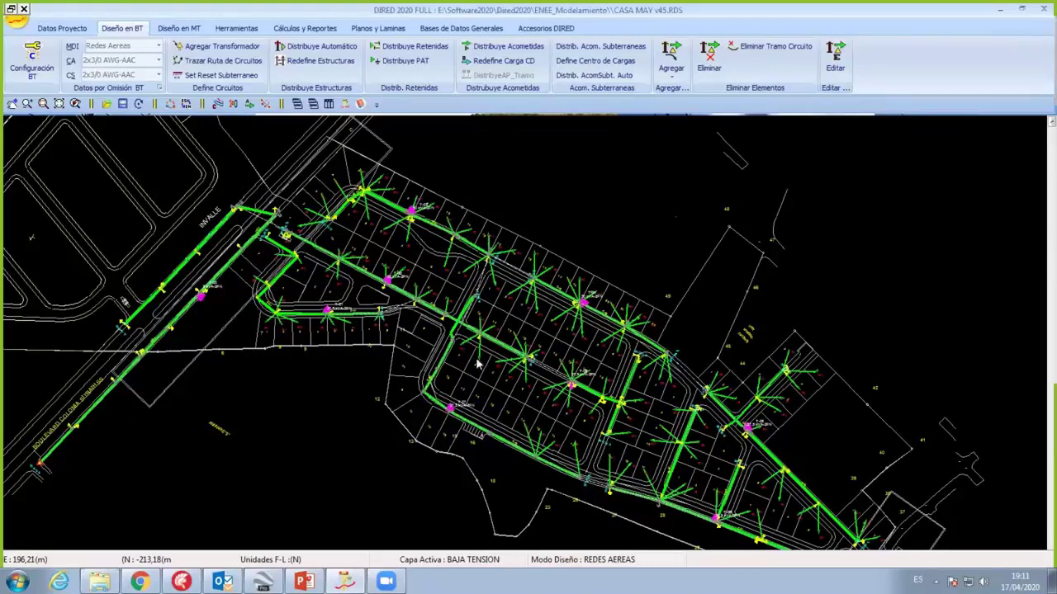
{"action": "scroll", "coordinate": [384, 318], "scroll_direction": "up", "scroll_amount": 1}
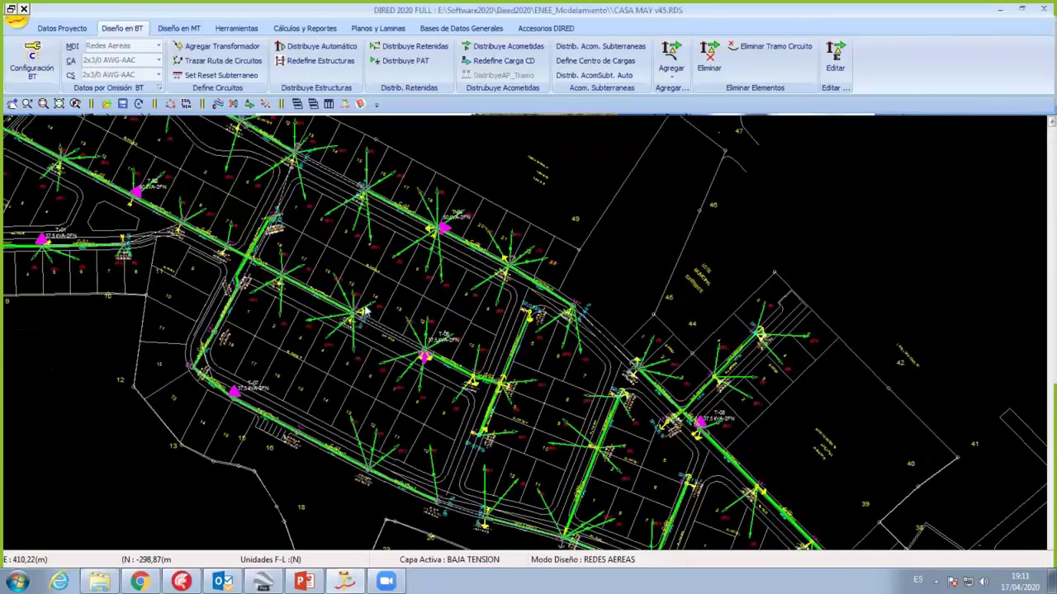
{"action": "scroll", "coordinate": [364, 314], "scroll_direction": "up", "scroll_amount": 1}
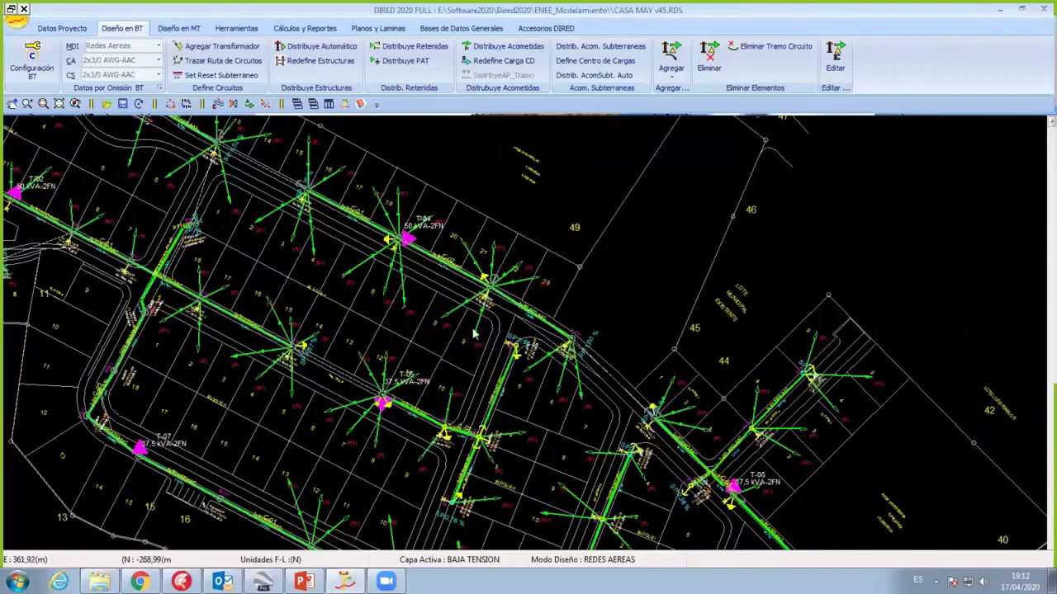
{"action": "scroll", "coordinate": [421, 363], "scroll_direction": "up", "scroll_amount": 1}
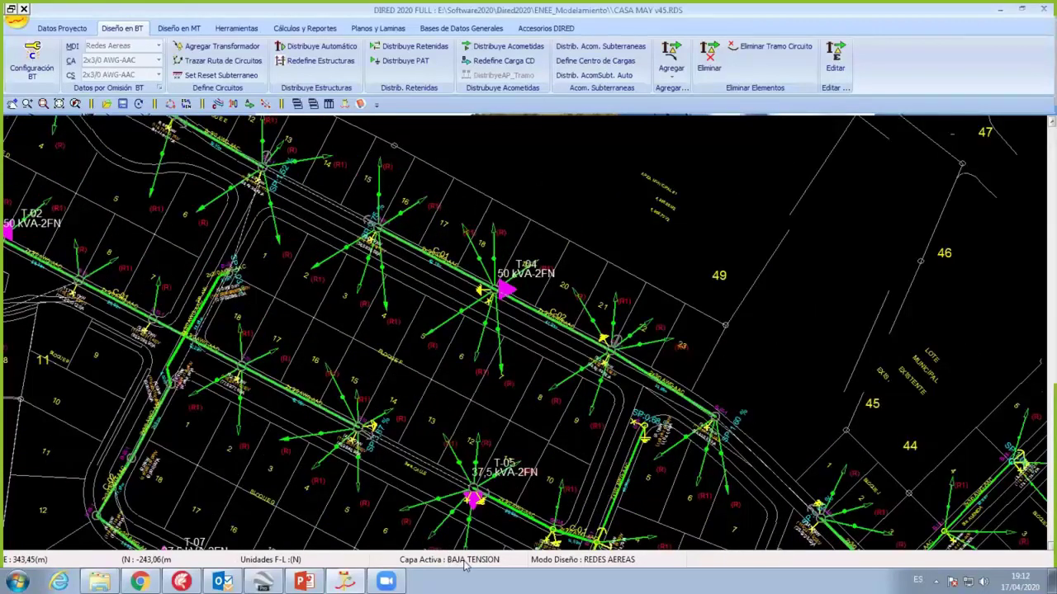
{"action": "middle_click_drag", "start_coordinate": [450, 307], "coordinate": [382, 227]}
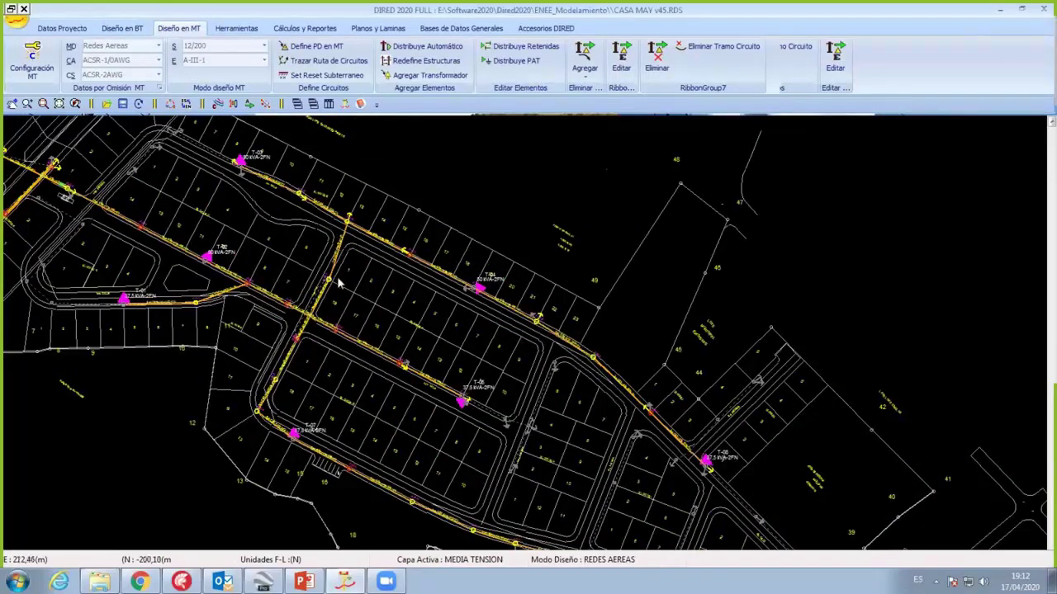
{"action": "scroll", "coordinate": [132, 386], "scroll_direction": "down", "scroll_amount": 2}
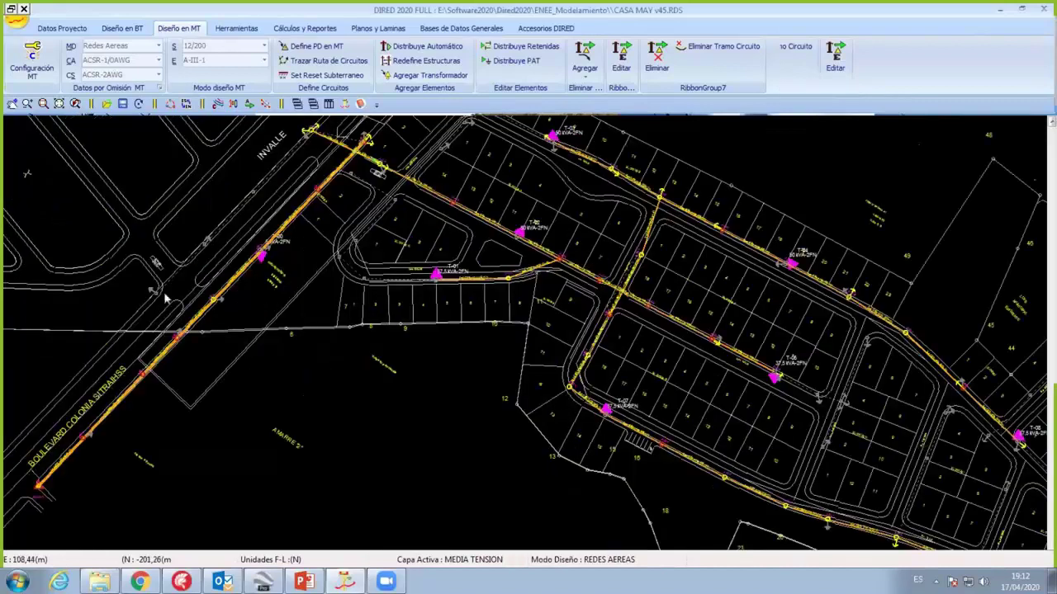
{"action": "scroll", "coordinate": [181, 272], "scroll_direction": "down", "scroll_amount": 2}
{"action": "scroll", "coordinate": [512, 331], "scroll_direction": "down", "scroll_amount": 1}
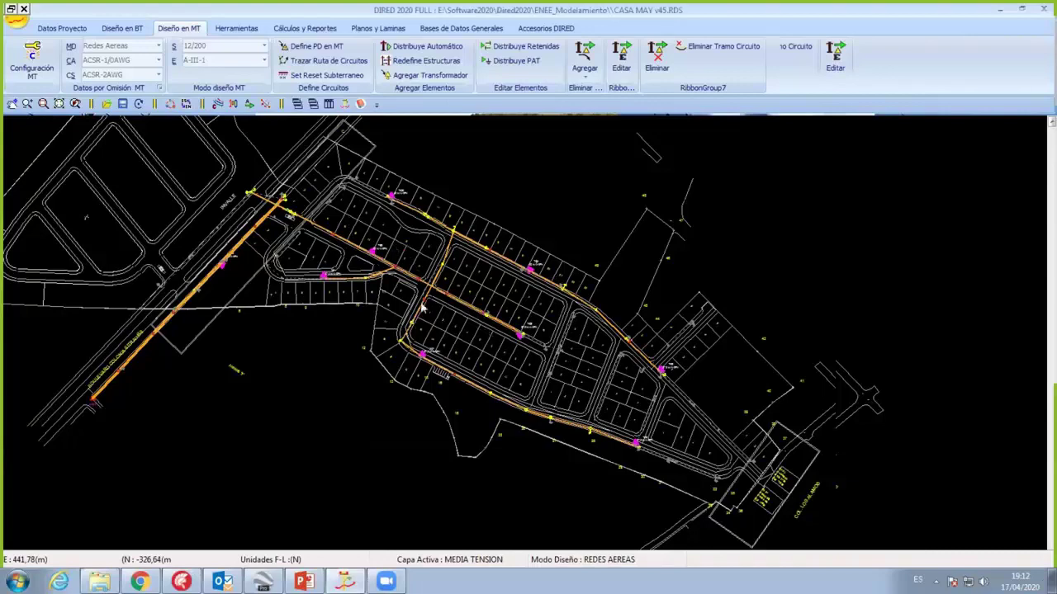
{"action": "scroll", "coordinate": [558, 414], "scroll_direction": "up", "scroll_amount": 2}
{"action": "scroll", "coordinate": [558, 415], "scroll_direction": "up", "scroll_amount": 2}
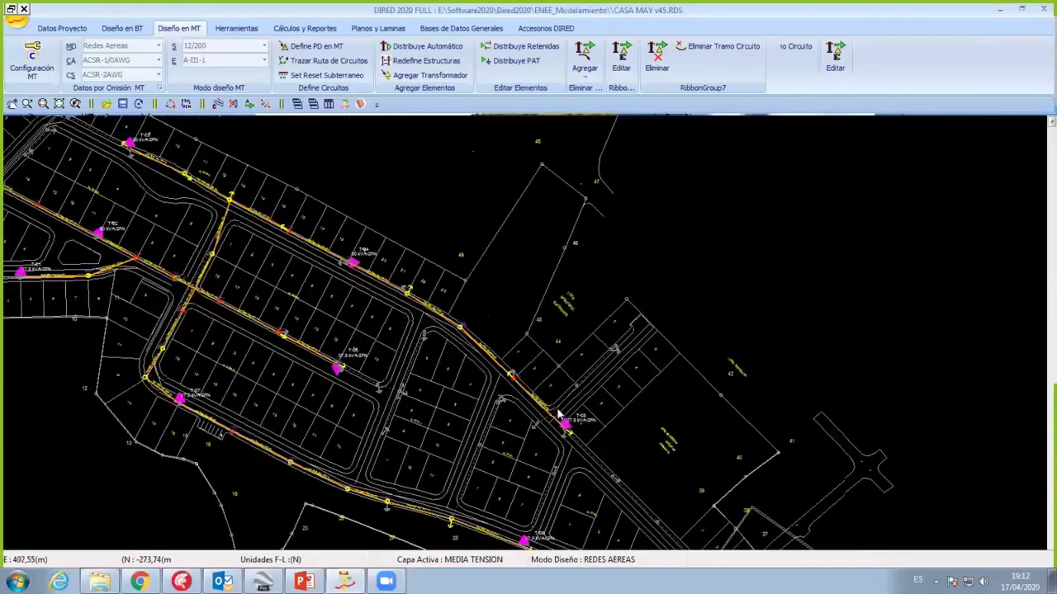
{"action": "scroll", "coordinate": [306, 287], "scroll_direction": "up", "scroll_amount": 1}
{"action": "scroll", "coordinate": [273, 242], "scroll_direction": "up", "scroll_amount": 1}
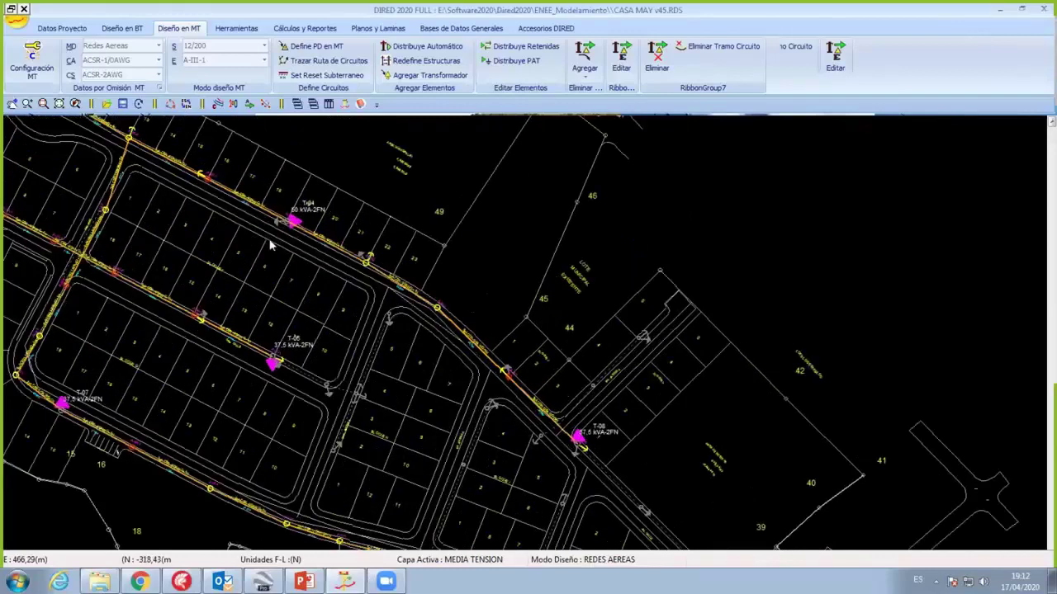
{"action": "scroll", "coordinate": [419, 319], "scroll_direction": "up", "scroll_amount": 1}
{"action": "scroll", "coordinate": [271, 299], "scroll_direction": "up", "scroll_amount": 1}
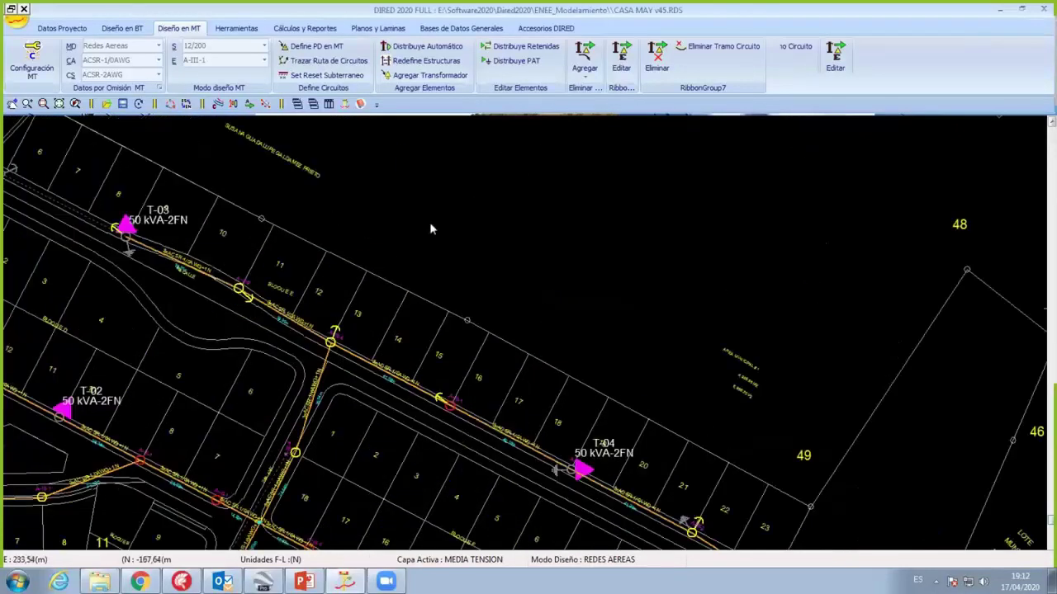
{"action": "scroll", "coordinate": [236, 271], "scroll_direction": "down", "scroll_amount": 1}
{"action": "scroll", "coordinate": [359, 307], "scroll_direction": "up", "scroll_amount": 1}
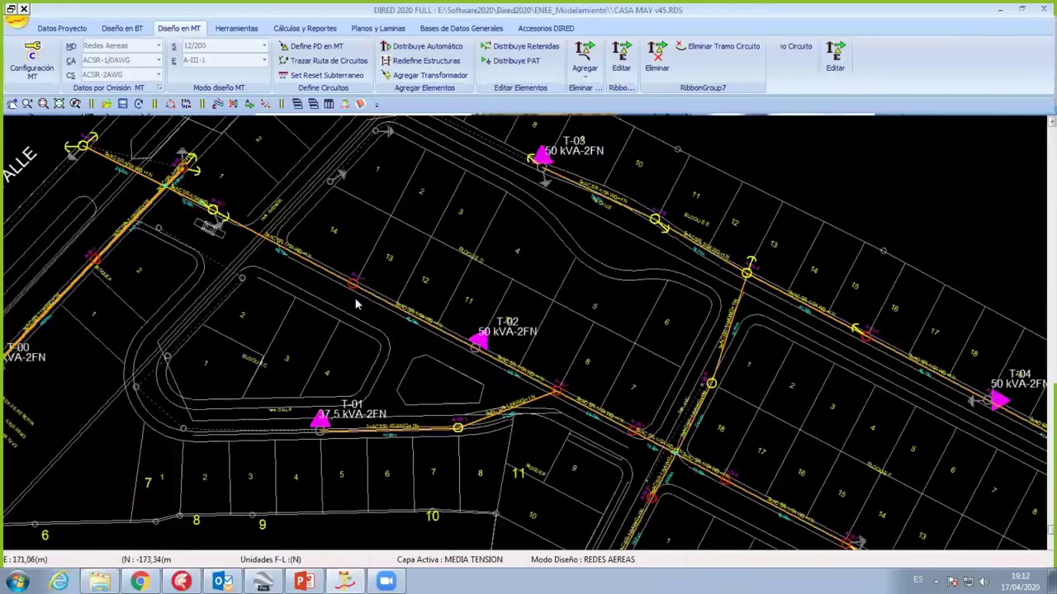
{"action": "scroll", "coordinate": [355, 307], "scroll_direction": "up", "scroll_amount": 1}
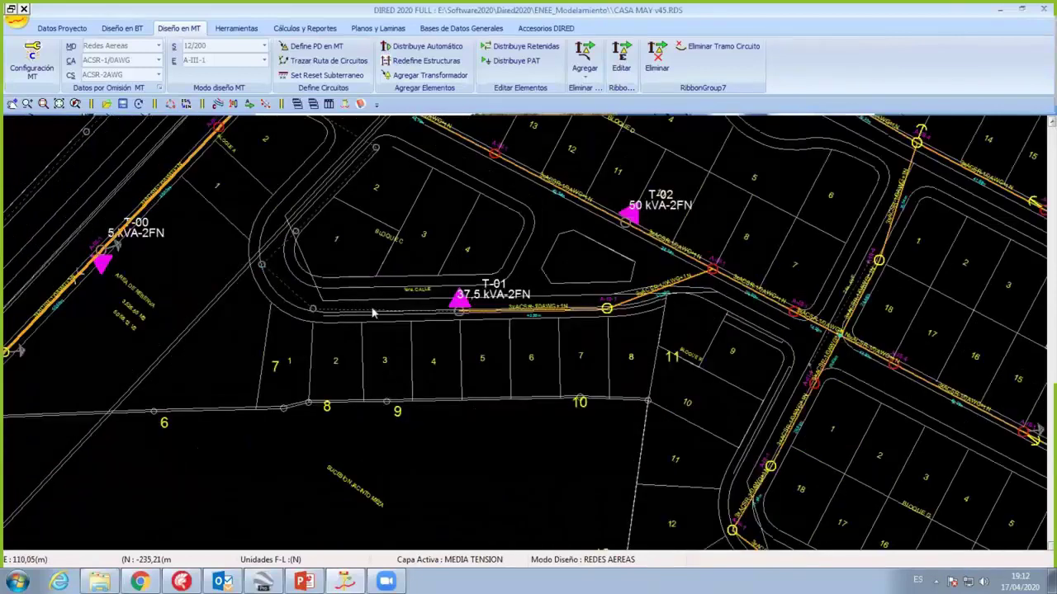
{"action": "scroll", "coordinate": [388, 317], "scroll_direction": "down", "scroll_amount": 2}
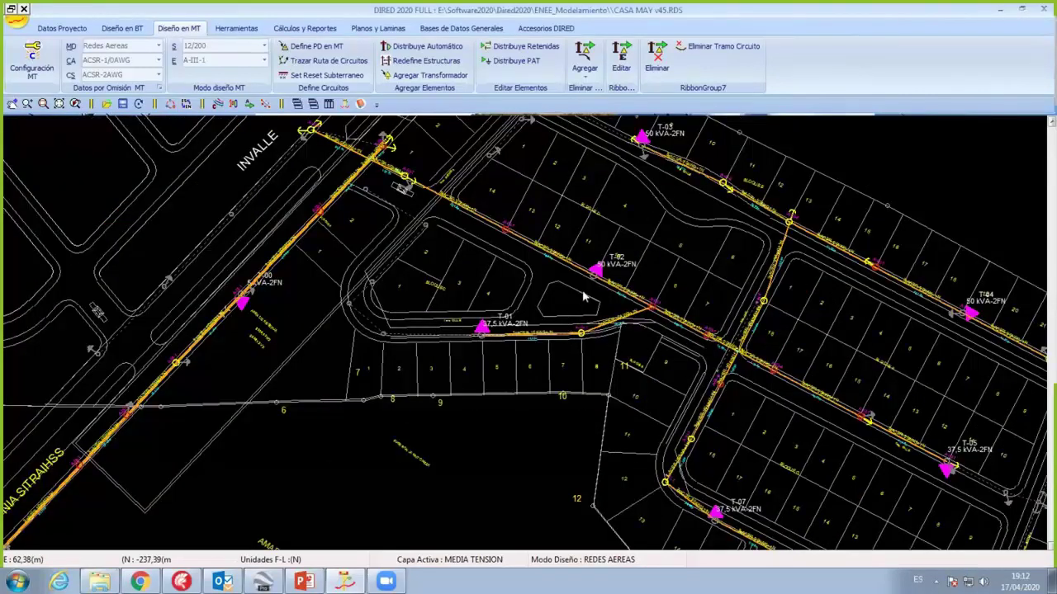
{"action": "scroll", "coordinate": [587, 297], "scroll_direction": "down", "scroll_amount": 2}
{"action": "scroll", "coordinate": [525, 302], "scroll_direction": "up", "scroll_amount": 1}
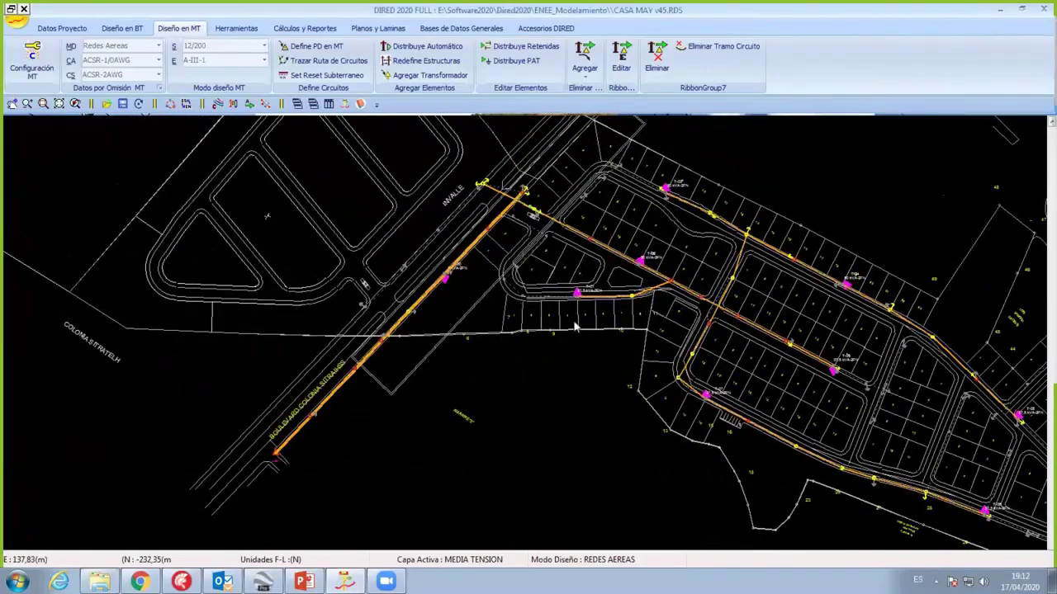
{"action": "middle_click_drag", "start_coordinate": [743, 366], "coordinate": [614, 367]}
{"action": "scroll", "coordinate": [413, 297], "scroll_direction": "up", "scroll_amount": 1}
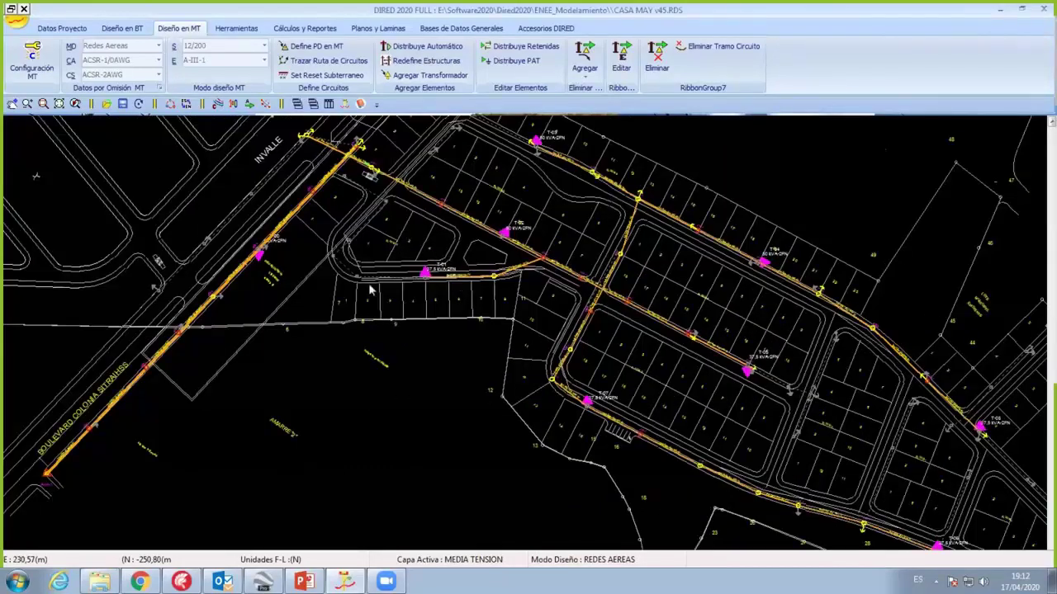
{"action": "scroll", "coordinate": [438, 528], "scroll_direction": "up", "scroll_amount": 1}
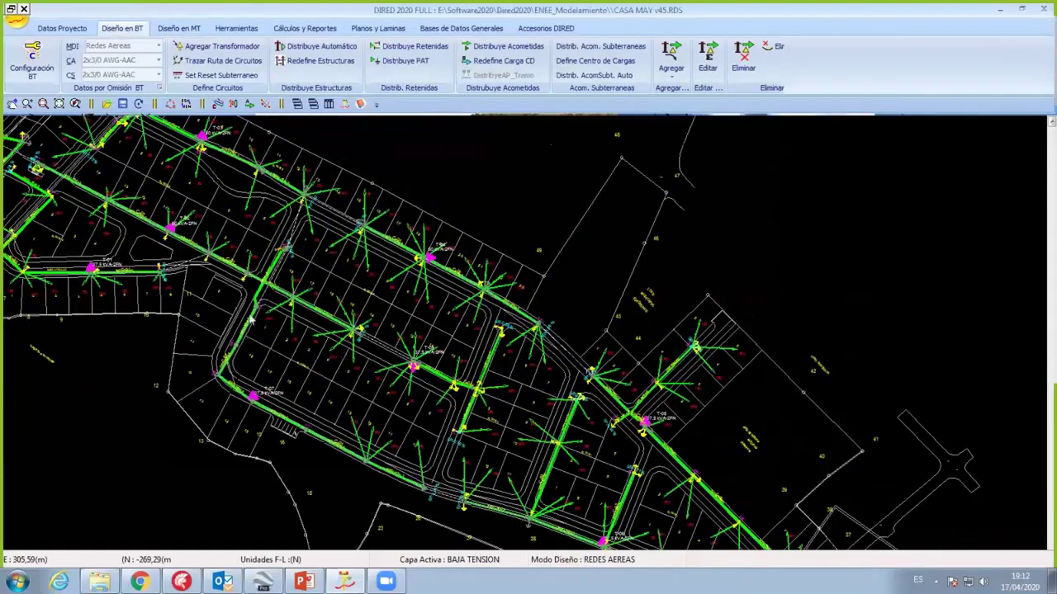
Step: Pan the plan westward until transformer T-05 is in view
{"action": "scroll", "coordinate": [260, 322], "scroll_direction": "up", "scroll_amount": 2}
{"action": "middle_click_drag", "start_coordinate": [521, 356], "coordinate": [600, 378]}
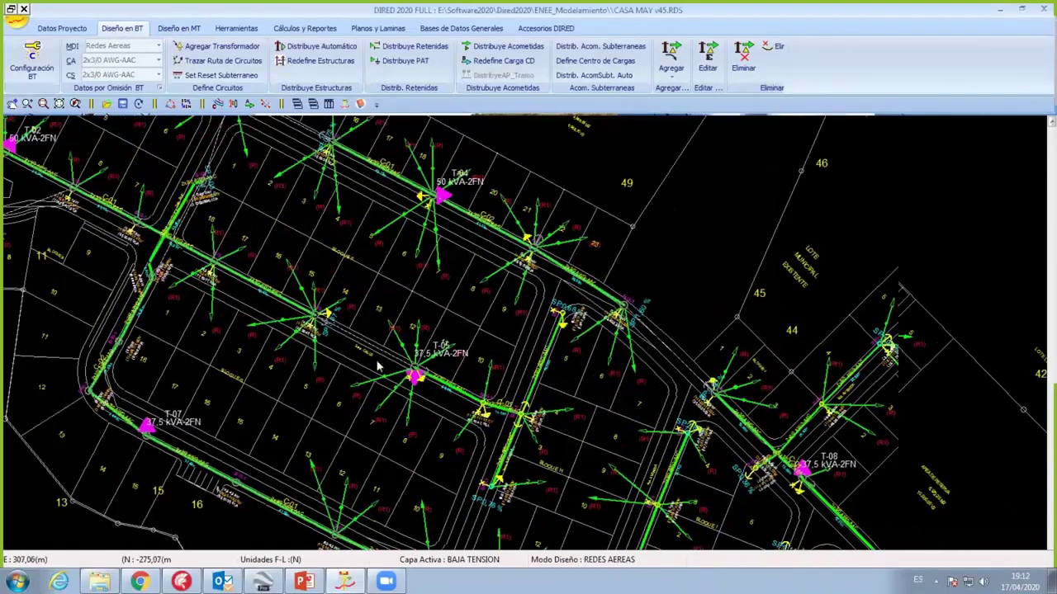
{"action": "middle_click_drag", "start_coordinate": [361, 271], "coordinate": [247, 202]}
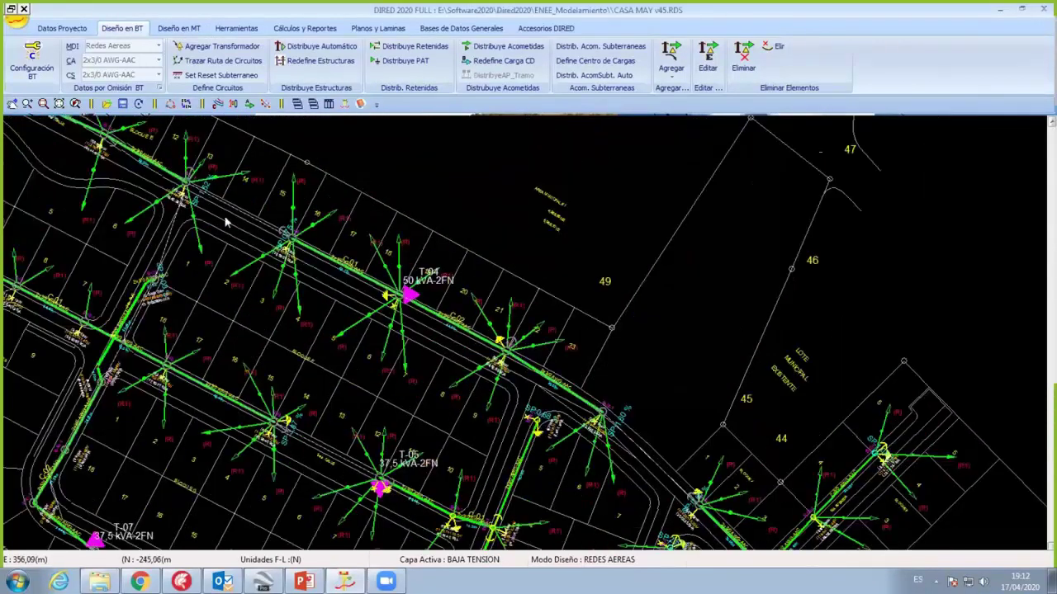
{"action": "scroll", "coordinate": [216, 210], "scroll_direction": "up", "scroll_amount": 2}
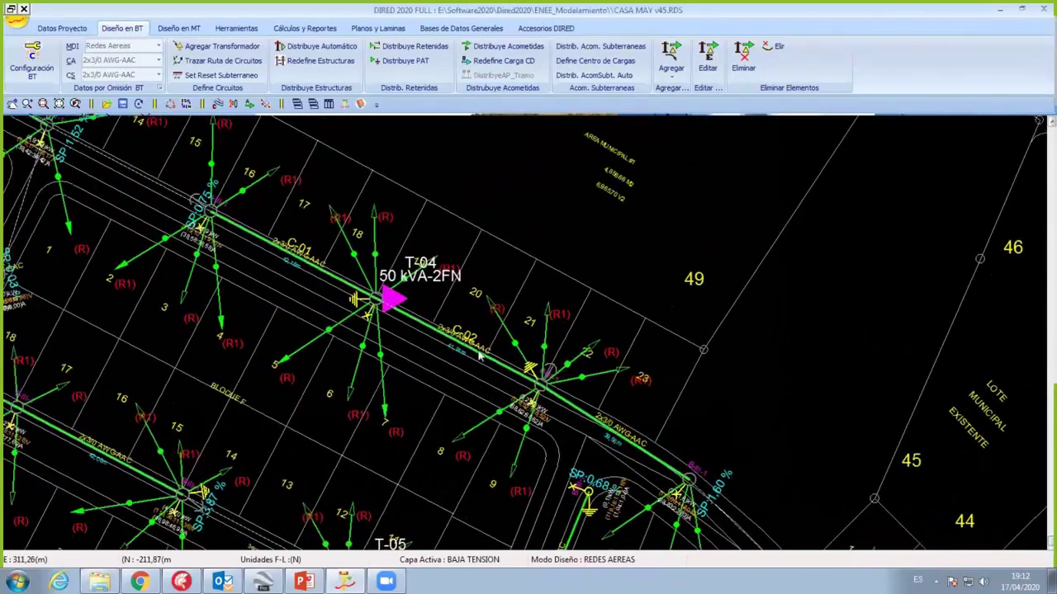
{"action": "middle_click_drag", "start_coordinate": [412, 334], "coordinate": [266, 236]}
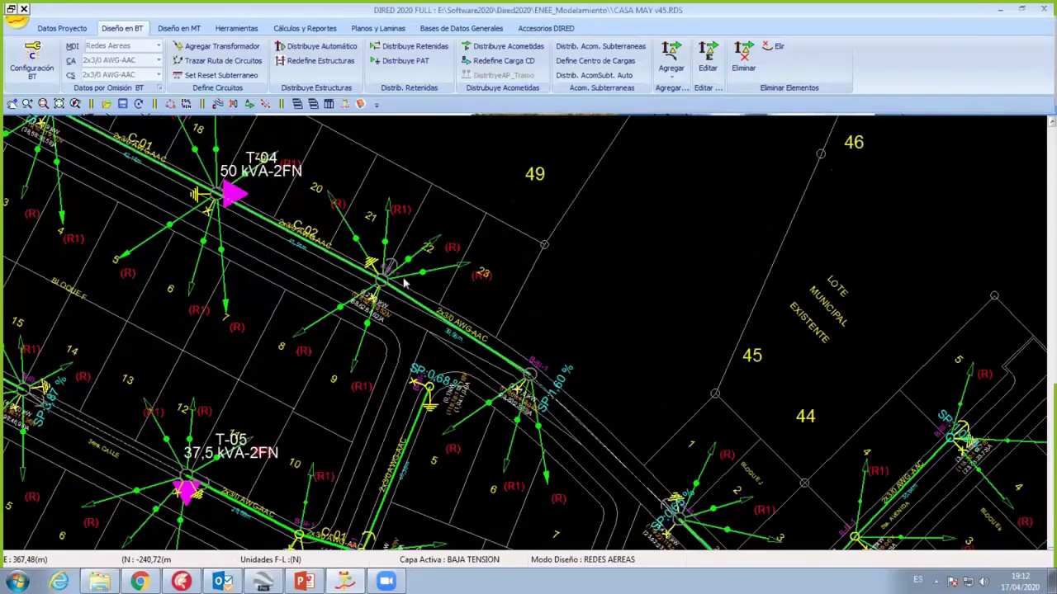
Step: Bring transformer T-08 into view and zoom over the BT circuits below T-05
{"action": "scroll", "coordinate": [407, 283], "scroll_direction": "down", "scroll_amount": 1}
{"action": "middle_click_drag", "start_coordinate": [365, 303], "coordinate": [476, 191]}
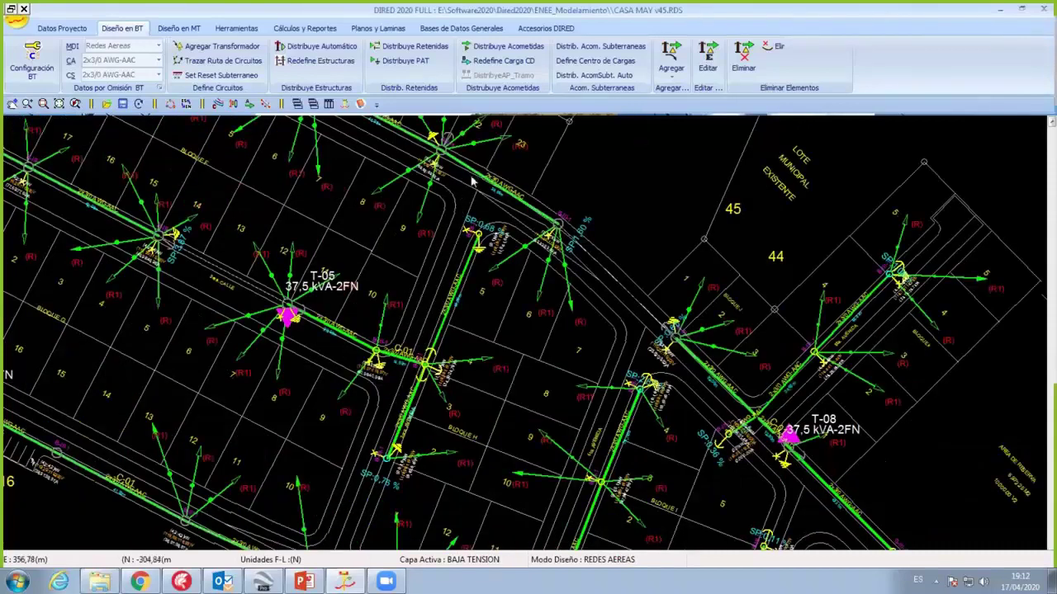
{"action": "middle_click_drag", "start_coordinate": [395, 298], "coordinate": [399, 244]}
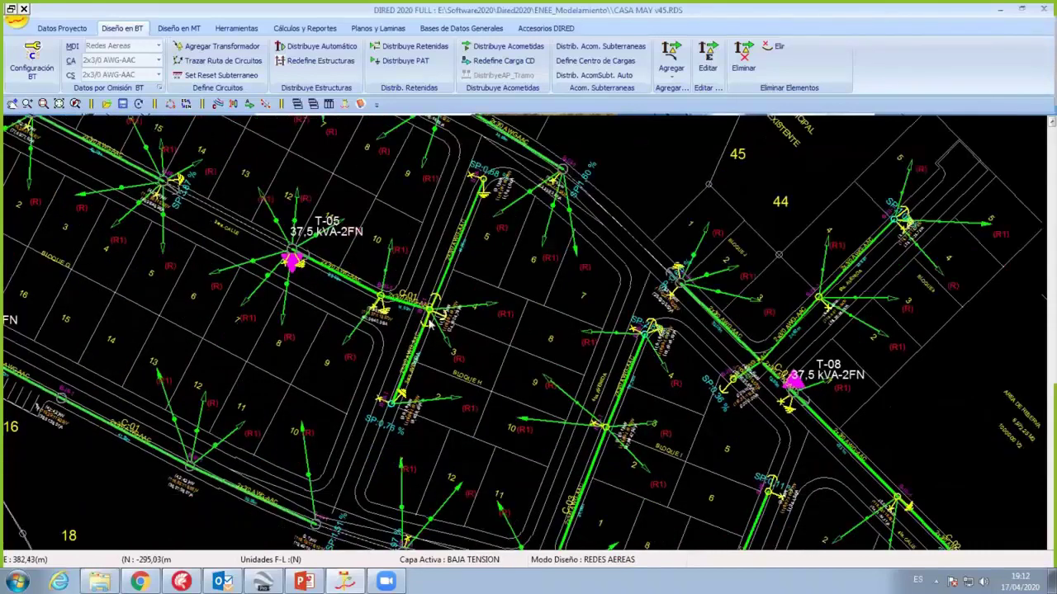
{"action": "scroll", "coordinate": [421, 331], "scroll_direction": "up", "scroll_amount": 1}
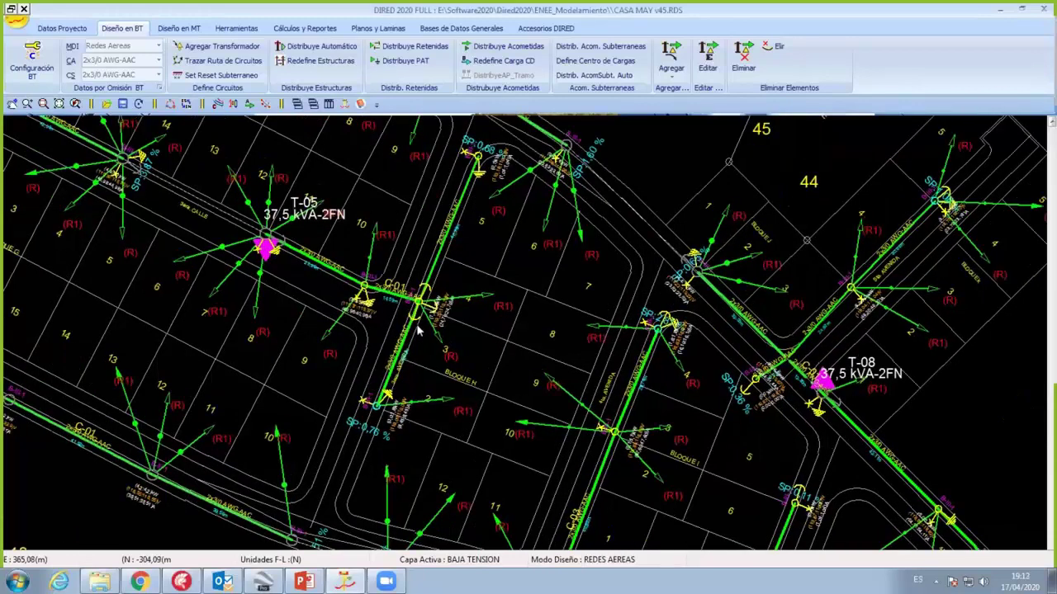
{"action": "scroll", "coordinate": [448, 192], "scroll_direction": "down", "scroll_amount": 3}
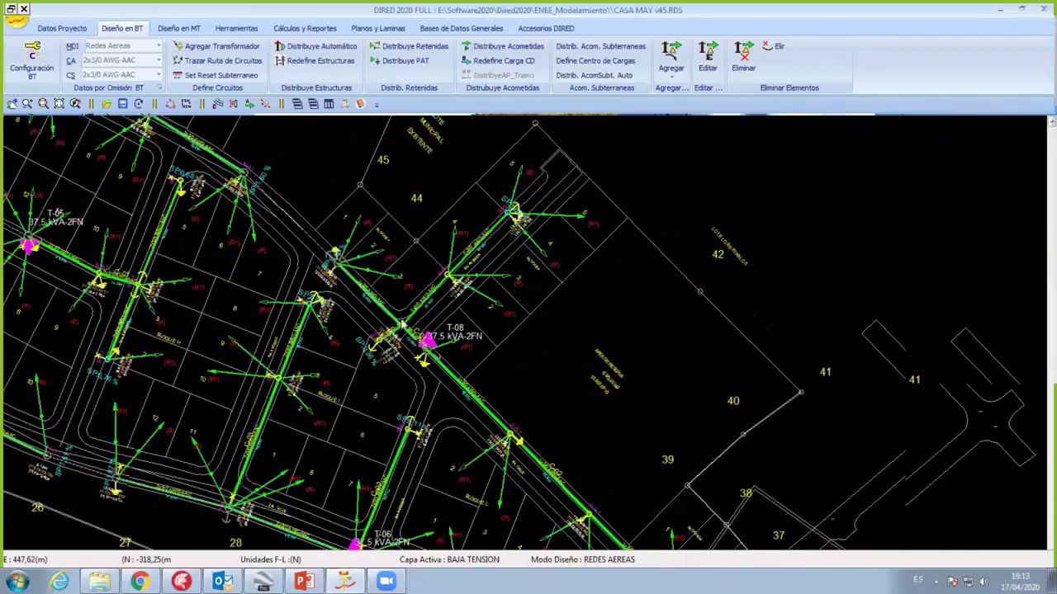
{"action": "scroll", "coordinate": [402, 324], "scroll_direction": "up", "scroll_amount": 2}
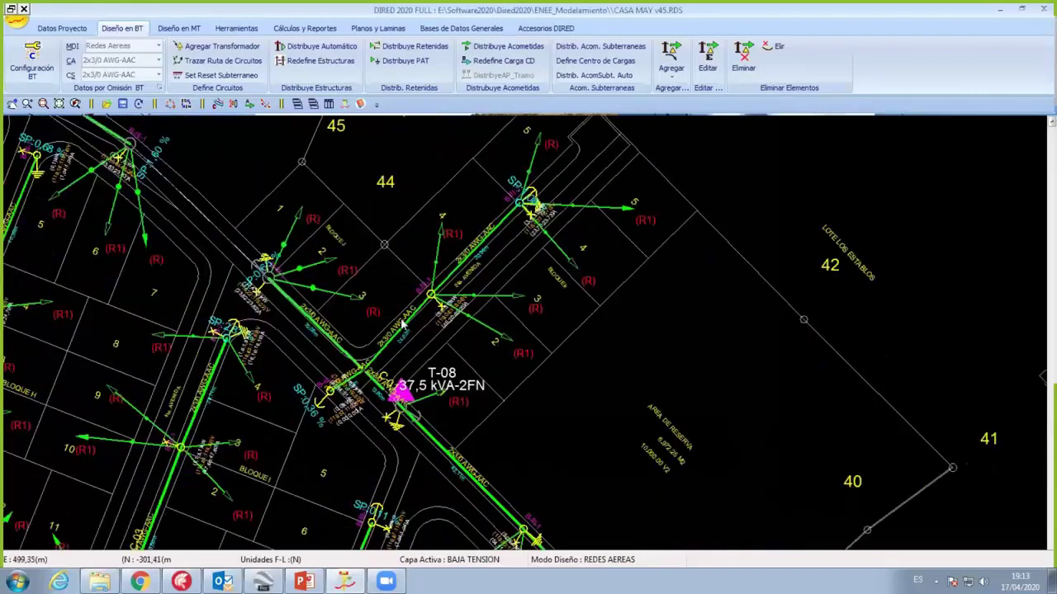
{"action": "scroll", "coordinate": [402, 324], "scroll_direction": "down", "scroll_amount": 1}
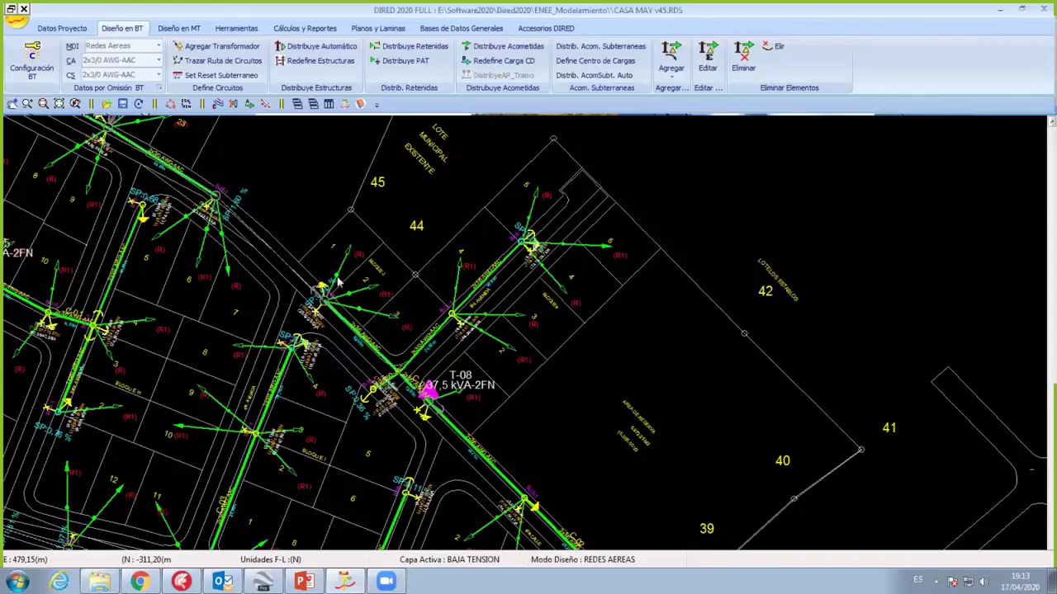
{"action": "scroll", "coordinate": [445, 547], "scroll_direction": "down", "scroll_amount": 2}
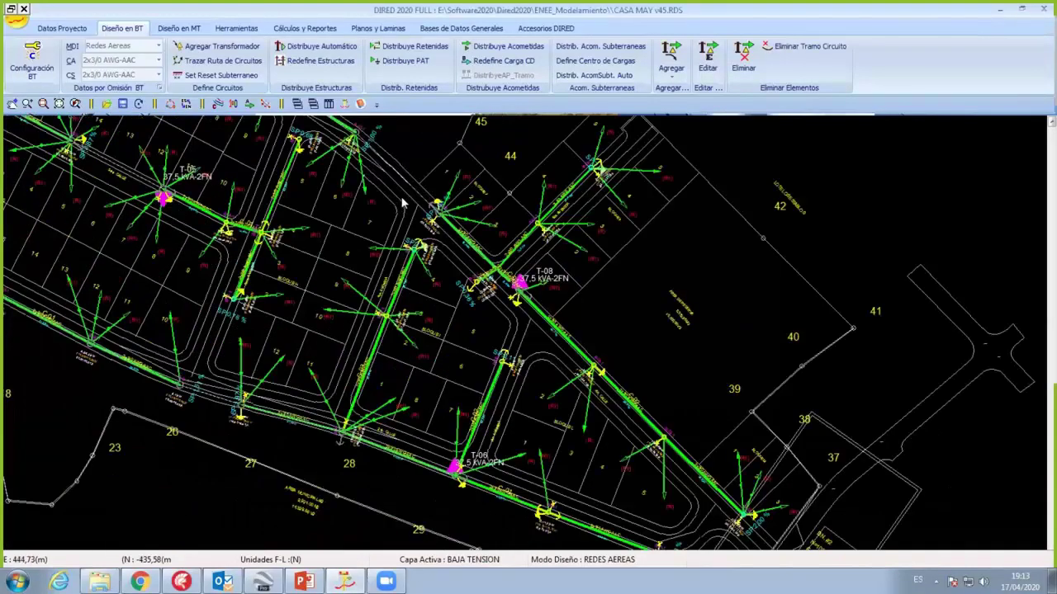
Step: After the MT-calculations warning, set BT configuration to Calcular MT y BT desde PD MT with Sistema Desbalanceado
{"action": "left_click", "coordinate": [179, 28]}
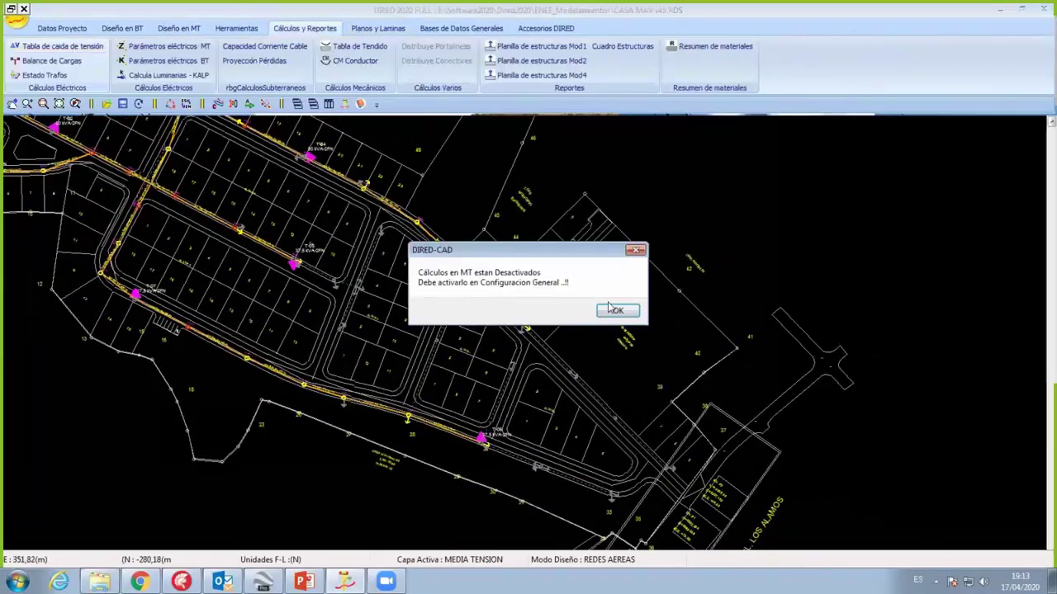
{"action": "left_click", "coordinate": [615, 311]}
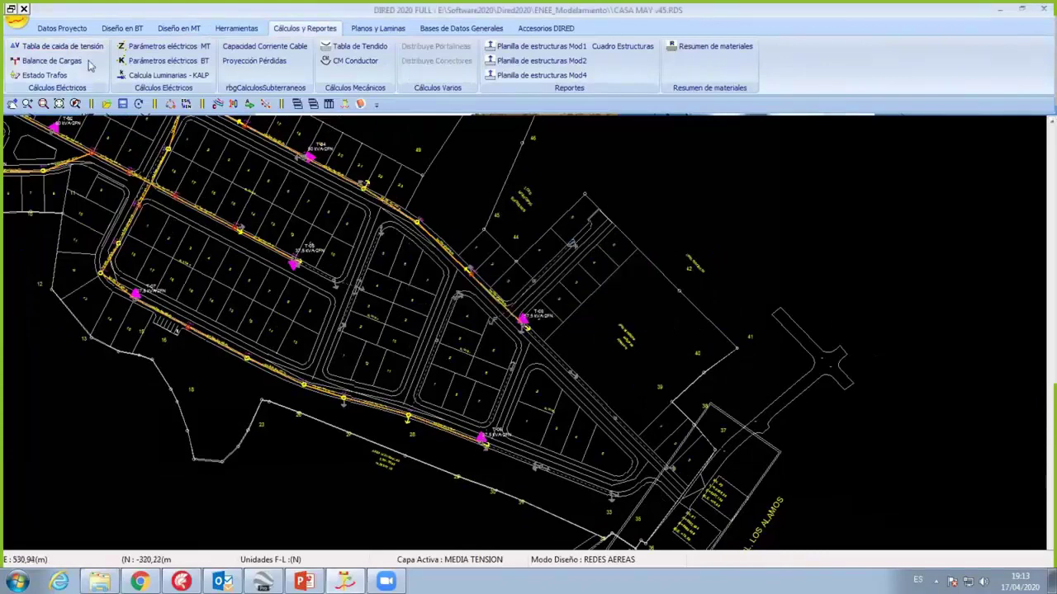
{"action": "left_click", "coordinate": [128, 30]}
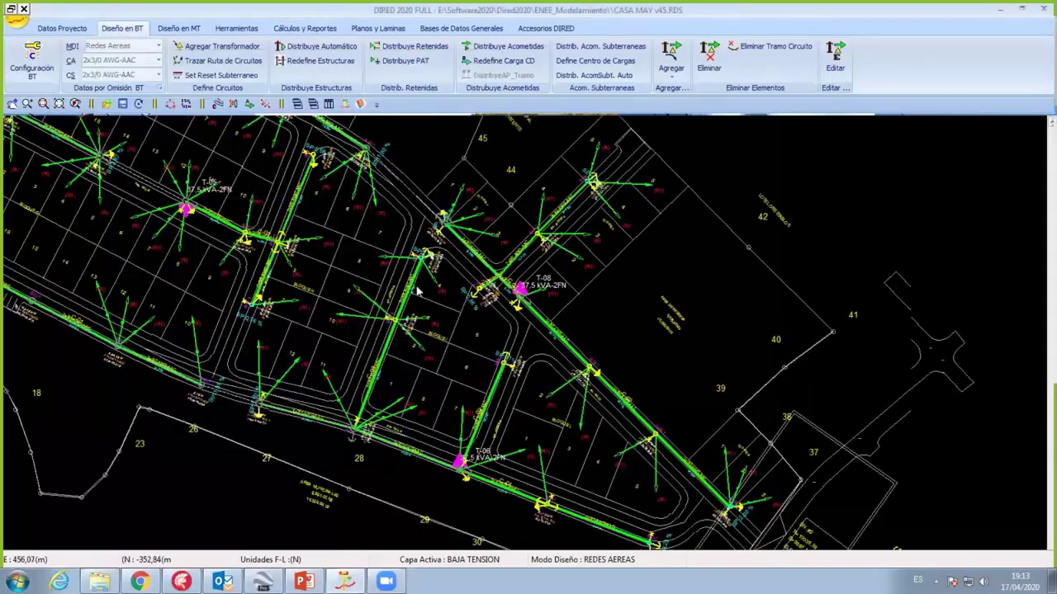
{"action": "scroll", "coordinate": [434, 364], "scroll_direction": "up", "scroll_amount": 1}
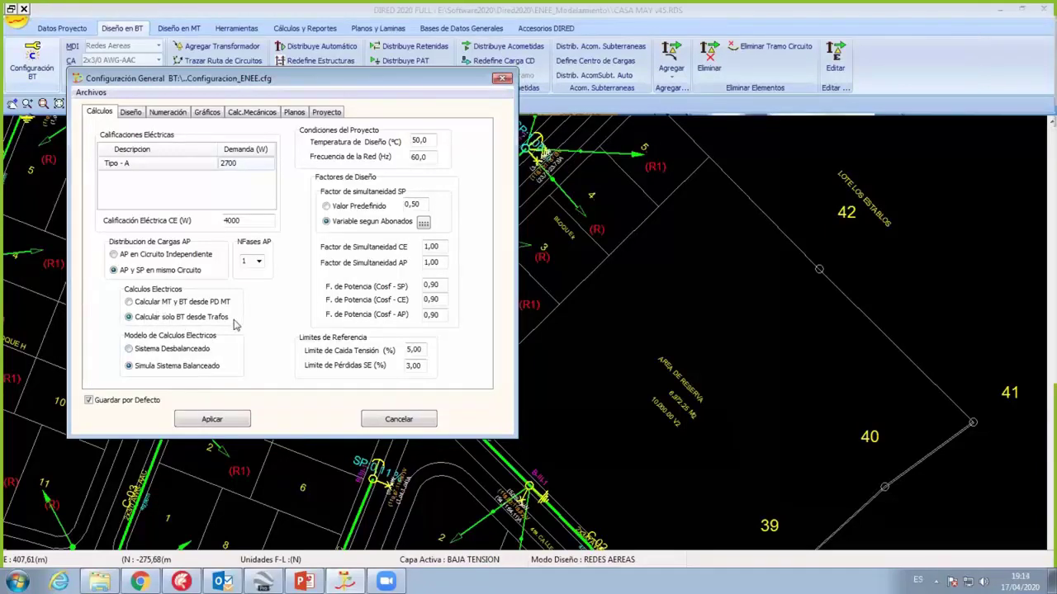
{"action": "left_click", "coordinate": [134, 350]}
{"action": "left_click", "coordinate": [147, 304]}
{"action": "key", "text": "Escape"}
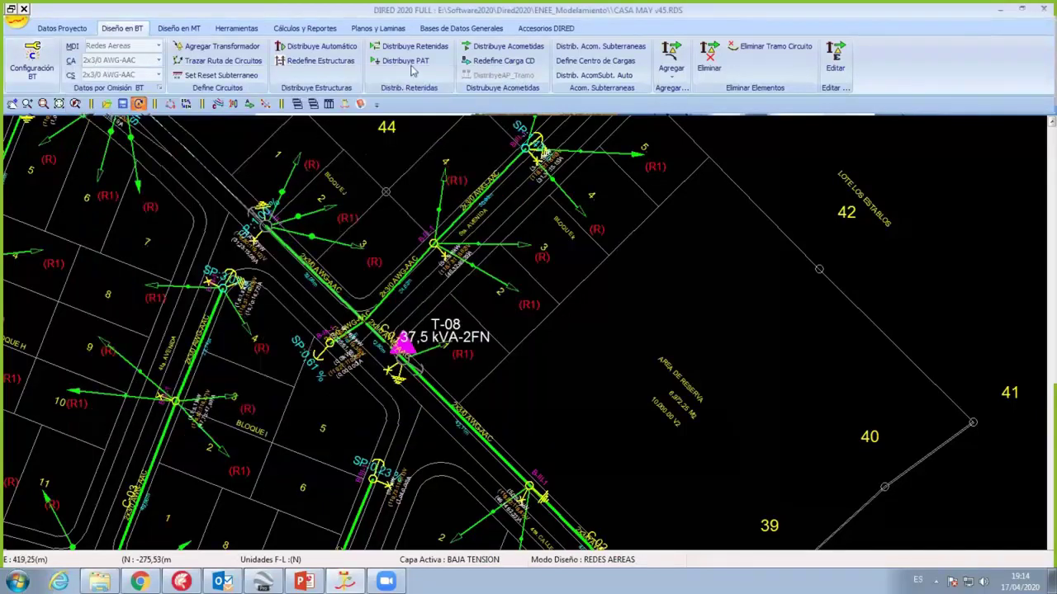
{"action": "left_click", "coordinate": [465, 561]}
{"action": "left_click", "coordinate": [45, 47]}
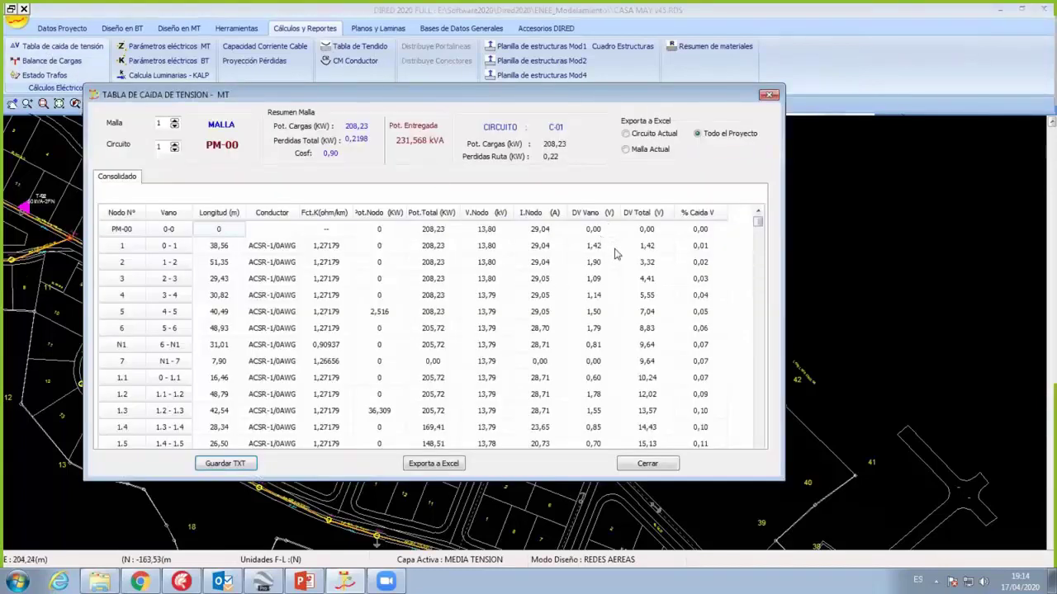
{"action": "left_click", "coordinate": [618, 259]}
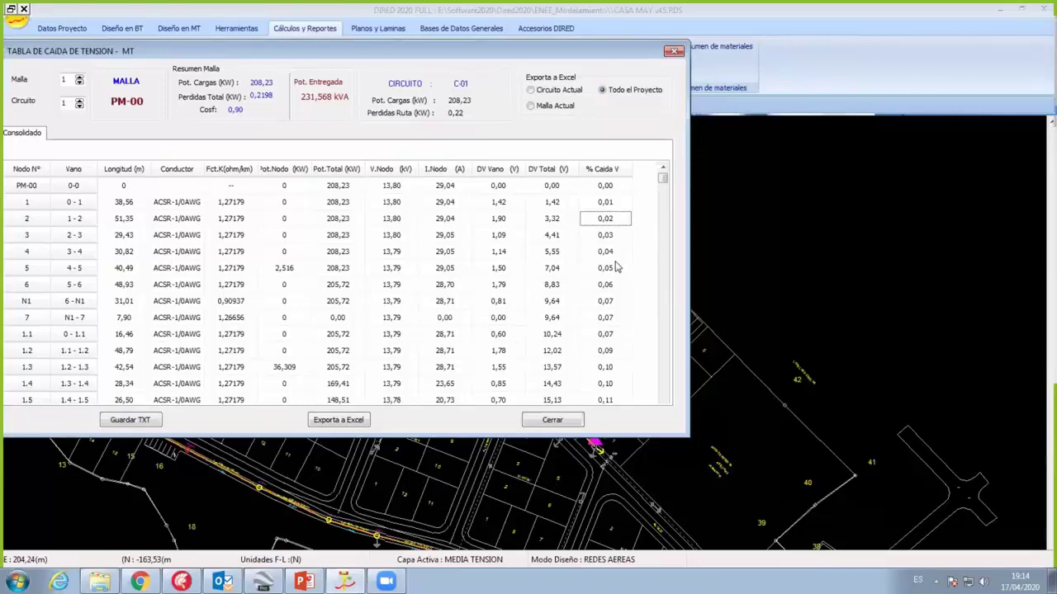
{"action": "scroll", "coordinate": [614, 268], "scroll_direction": "down", "scroll_amount": 5}
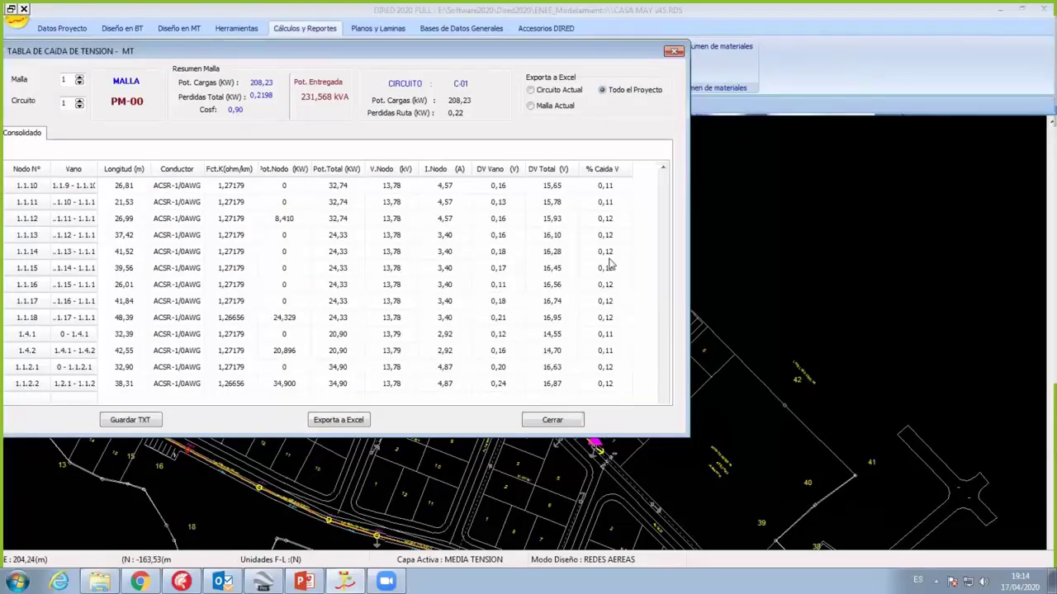
{"action": "left_click", "coordinate": [610, 263]}
{"action": "key", "text": "Up"}
{"action": "key", "text": "Up"}
{"action": "key", "text": "Up"}
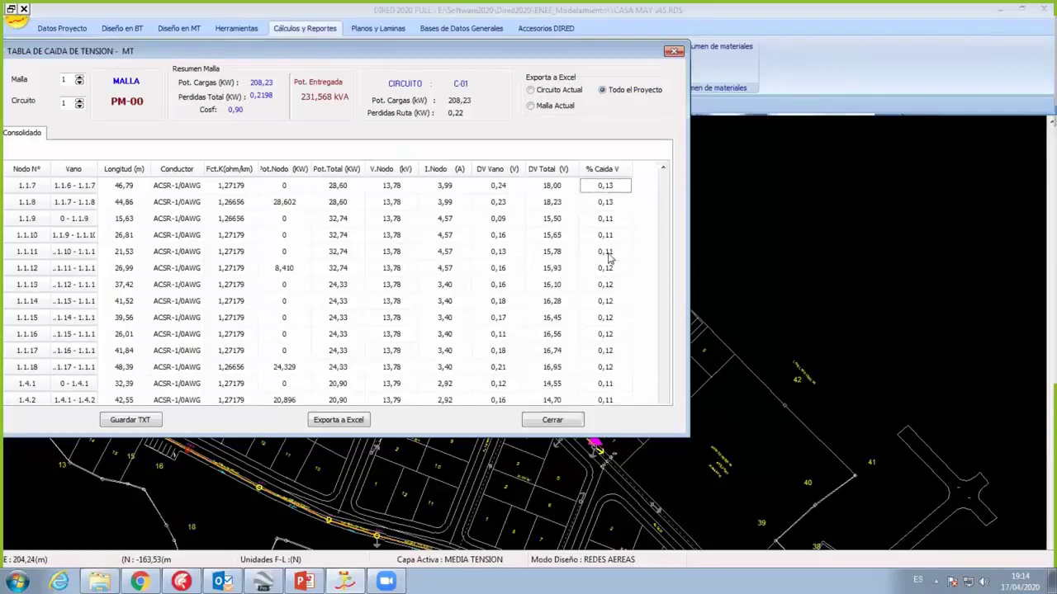
{"action": "key", "text": "Page_Up"}
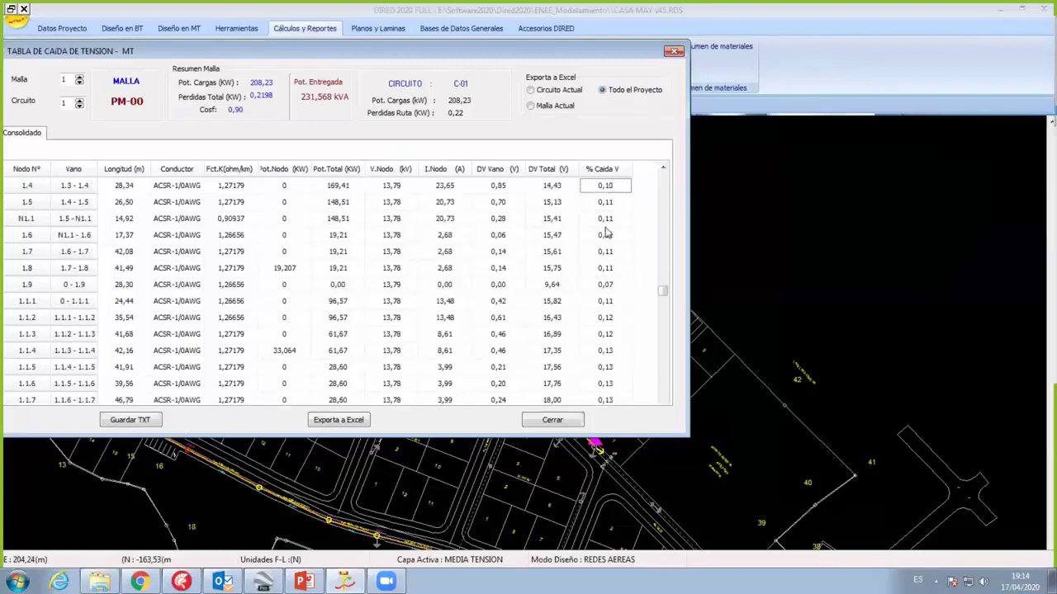
{"action": "key", "text": "Page_Up"}
{"action": "scroll", "coordinate": [607, 218], "scroll_direction": "up", "scroll_amount": 1}
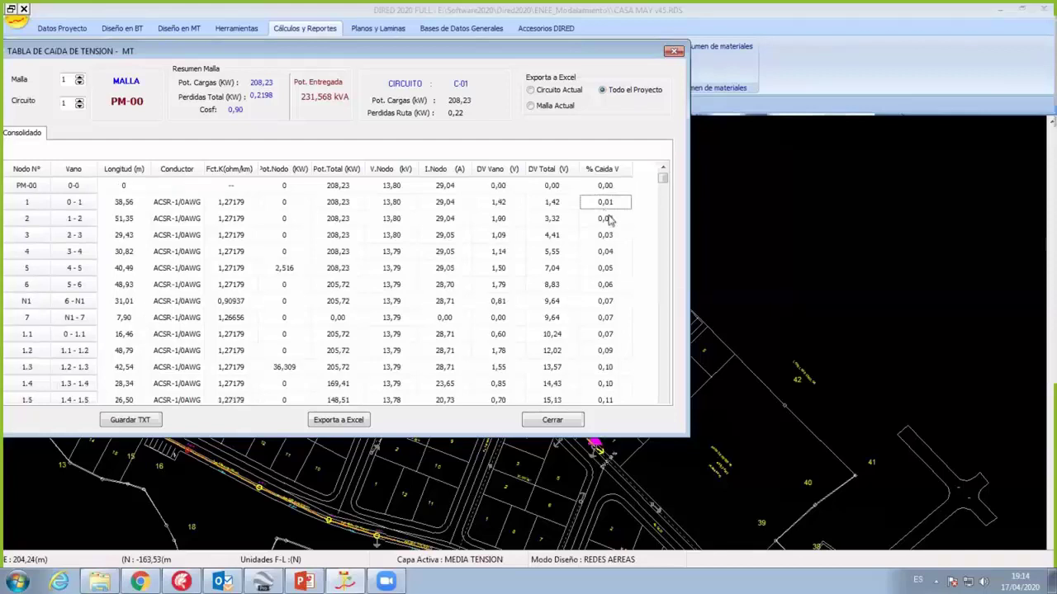
{"action": "left_click", "coordinate": [614, 276]}
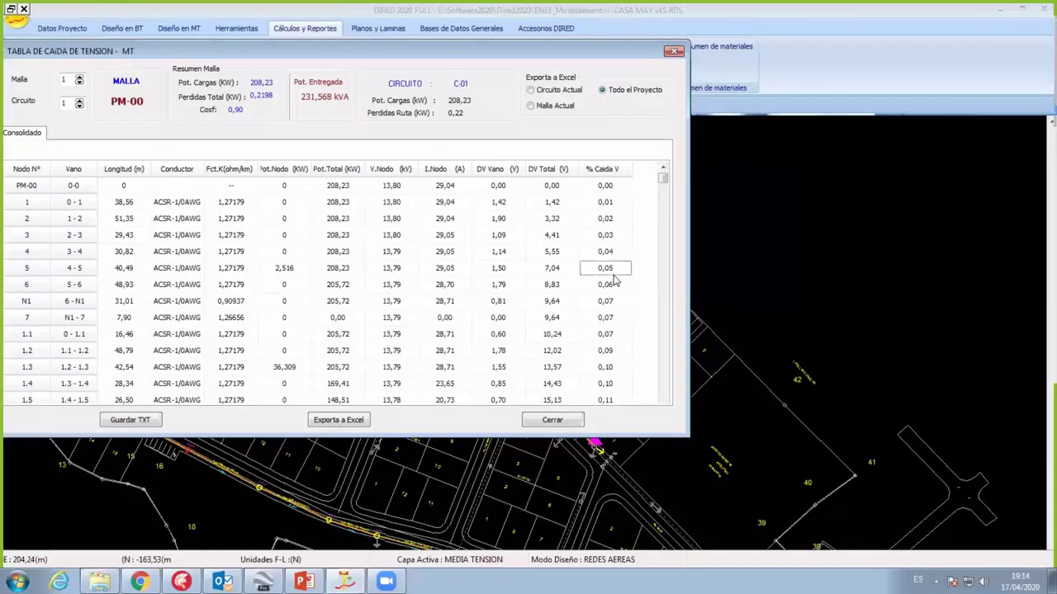
{"action": "scroll", "coordinate": [609, 272], "scroll_direction": "down", "scroll_amount": 5}
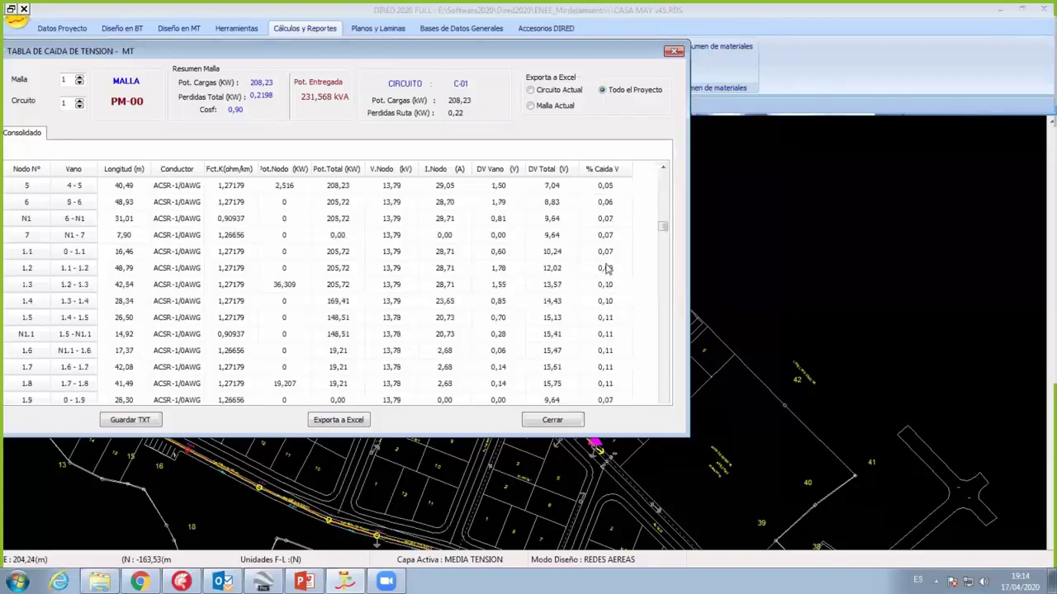
{"action": "scroll", "coordinate": [576, 236], "scroll_direction": "down", "scroll_amount": 5}
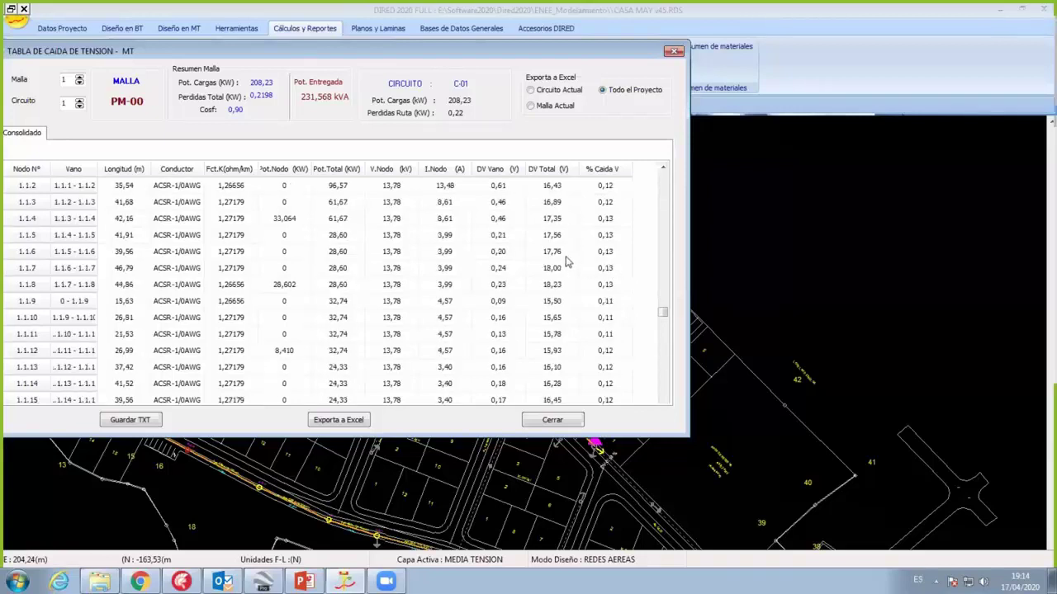
{"action": "scroll", "coordinate": [569, 284], "scroll_direction": "down", "scroll_amount": 3}
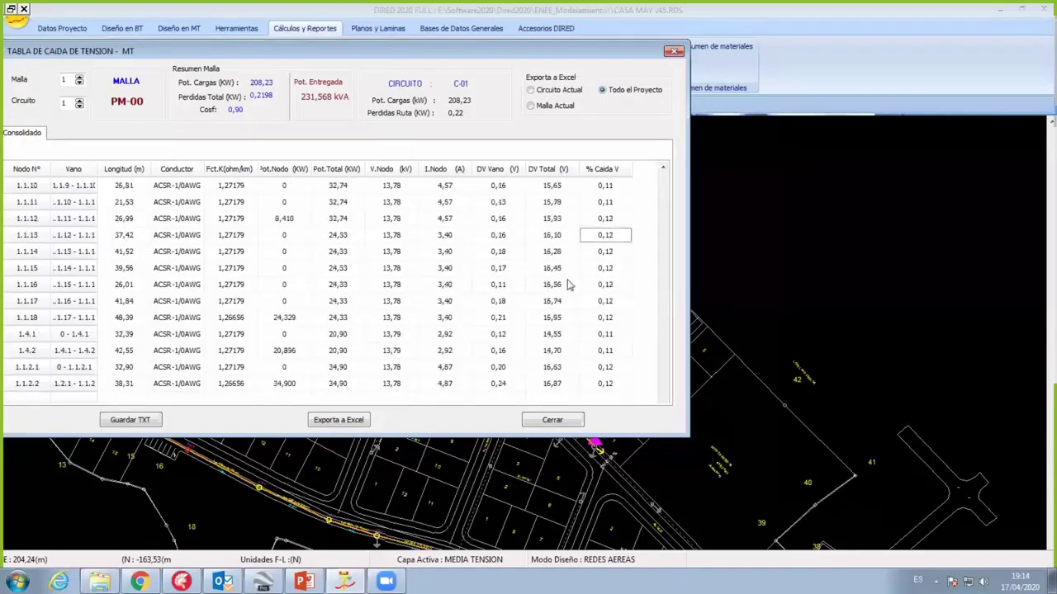
{"action": "left_click", "coordinate": [569, 386]}
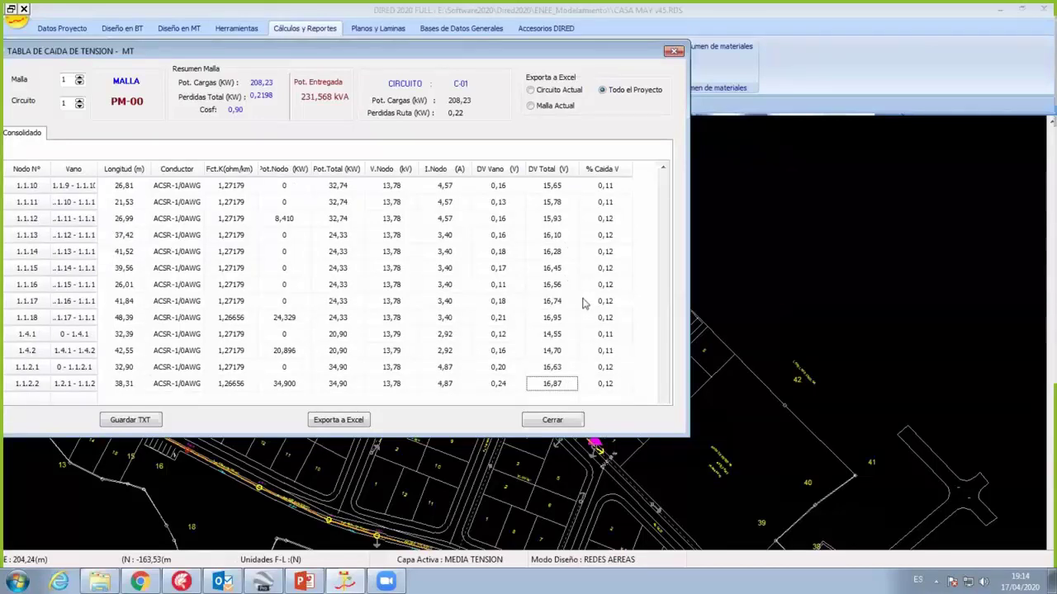
{"action": "scroll", "coordinate": [582, 300], "scroll_direction": "up", "scroll_amount": 1}
{"action": "scroll", "coordinate": [582, 301], "scroll_direction": "up", "scroll_amount": 5}
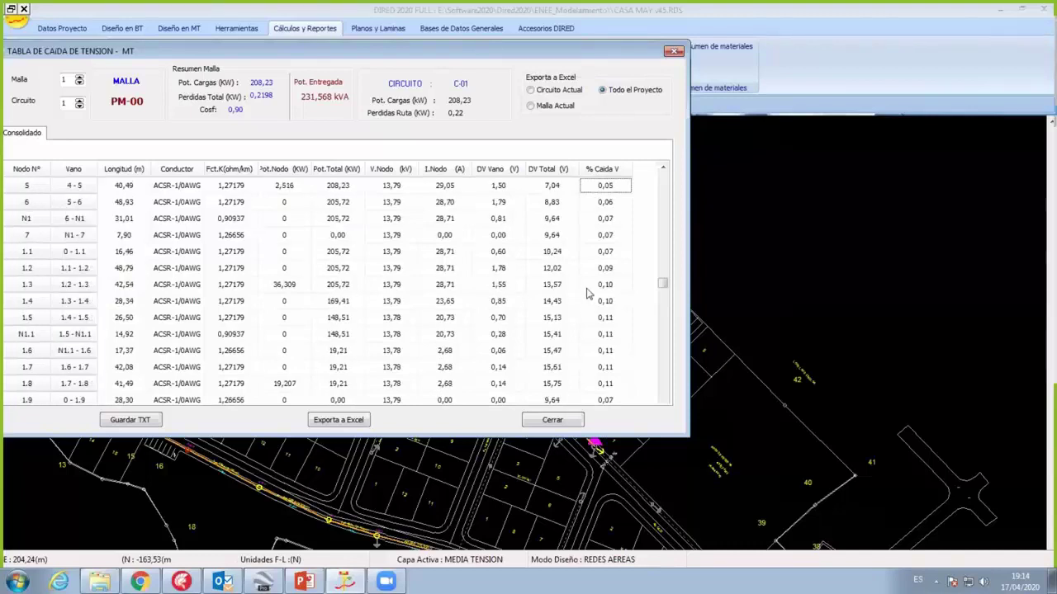
{"action": "scroll", "coordinate": [587, 293], "scroll_direction": "up", "scroll_amount": 3}
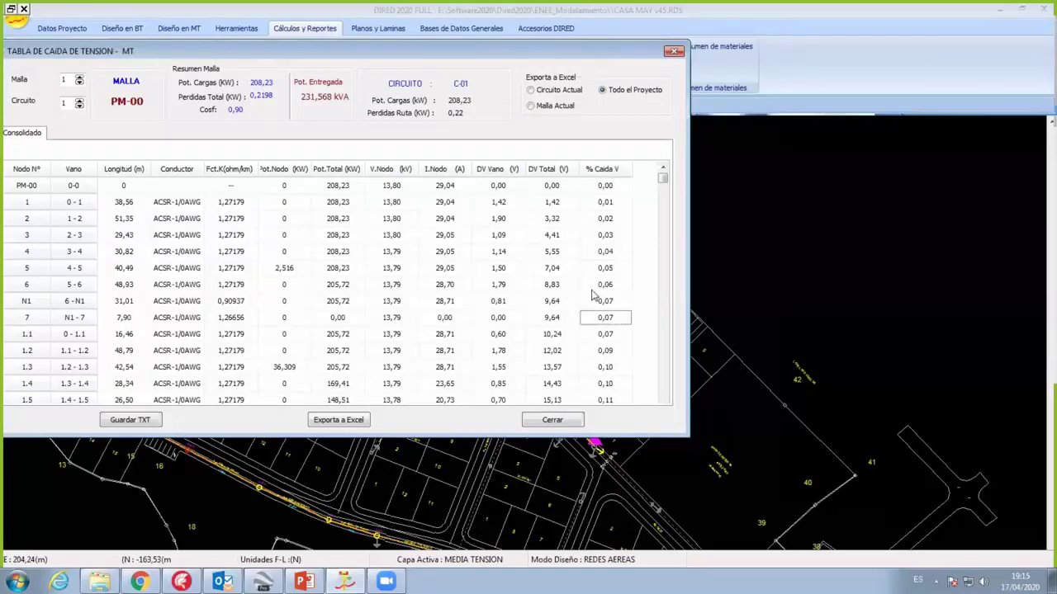
{"action": "scroll", "coordinate": [595, 292], "scroll_direction": "down", "scroll_amount": 3}
{"action": "scroll", "coordinate": [591, 290], "scroll_direction": "down", "scroll_amount": 6}
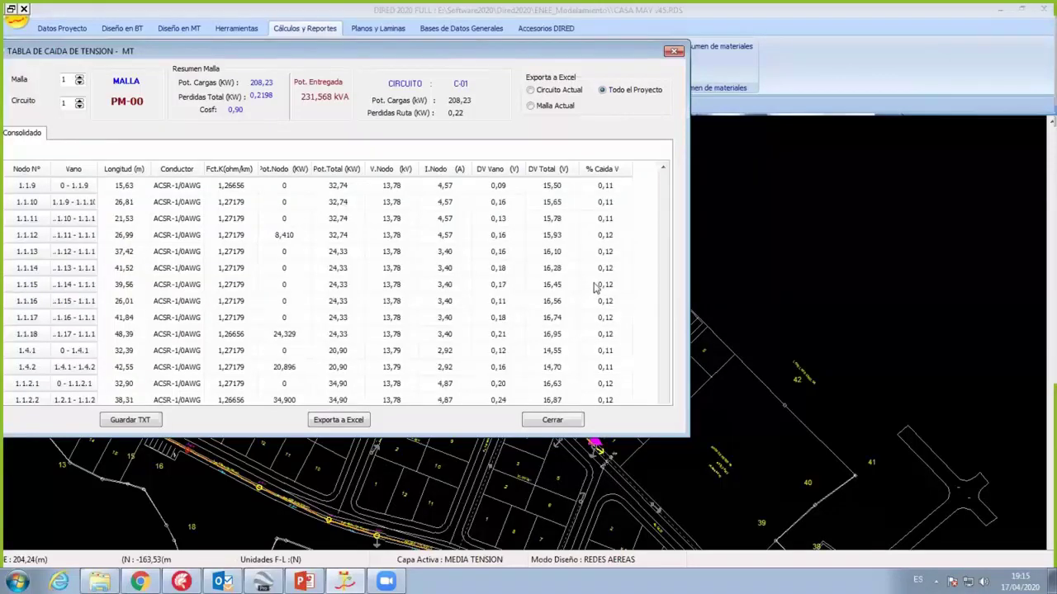
{"action": "scroll", "coordinate": [599, 287], "scroll_direction": "up", "scroll_amount": 2}
{"action": "scroll", "coordinate": [600, 286], "scroll_direction": "up", "scroll_amount": 3}
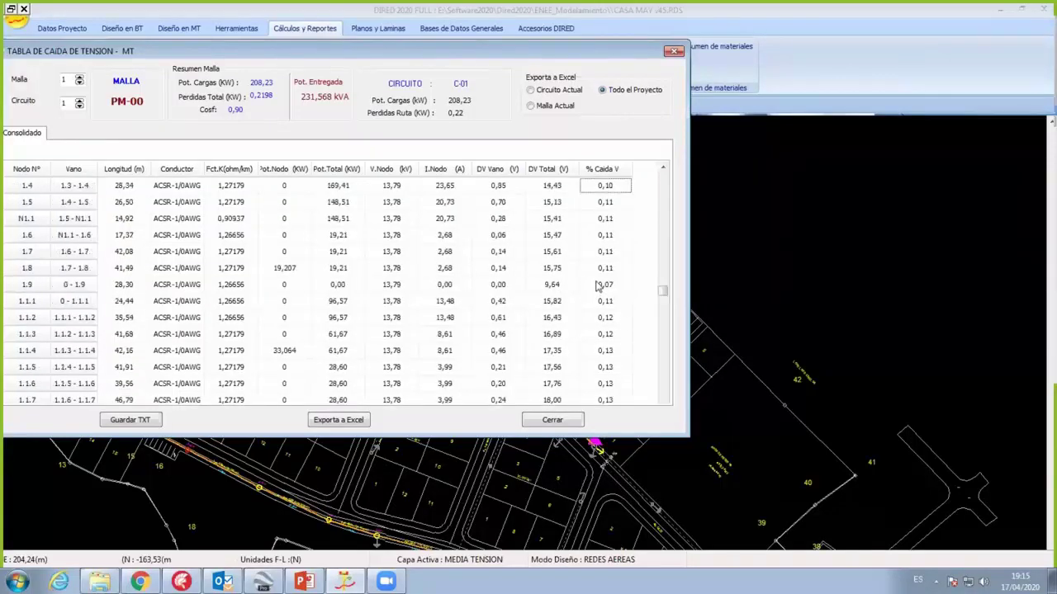
{"action": "scroll", "coordinate": [599, 286], "scroll_direction": "up", "scroll_amount": 4}
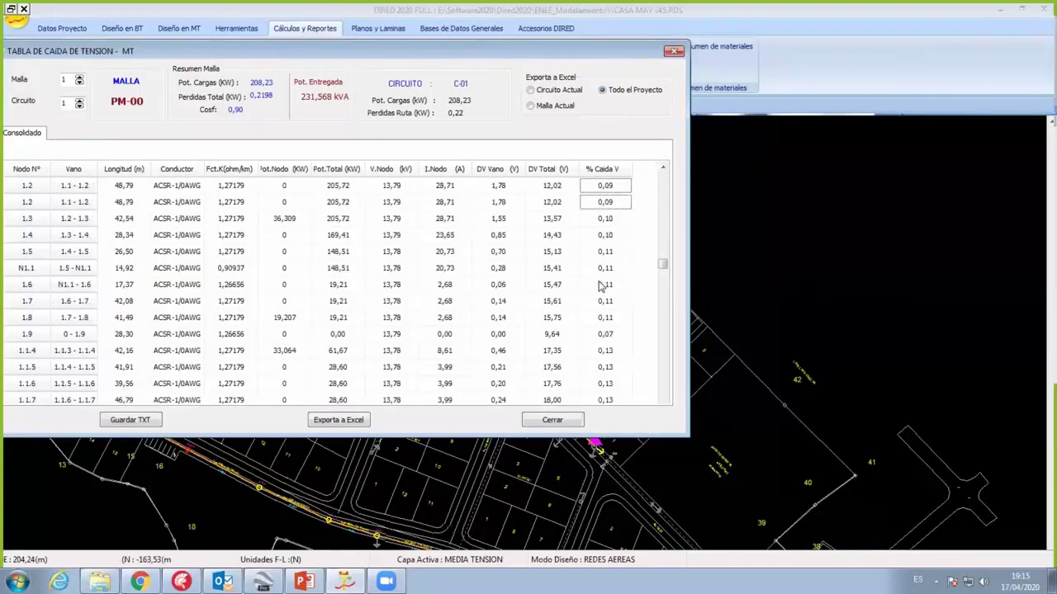
Step: Close the MT voltage-drop results and open the BT voltage-drop table for T-00
{"action": "left_click", "coordinate": [549, 417]}
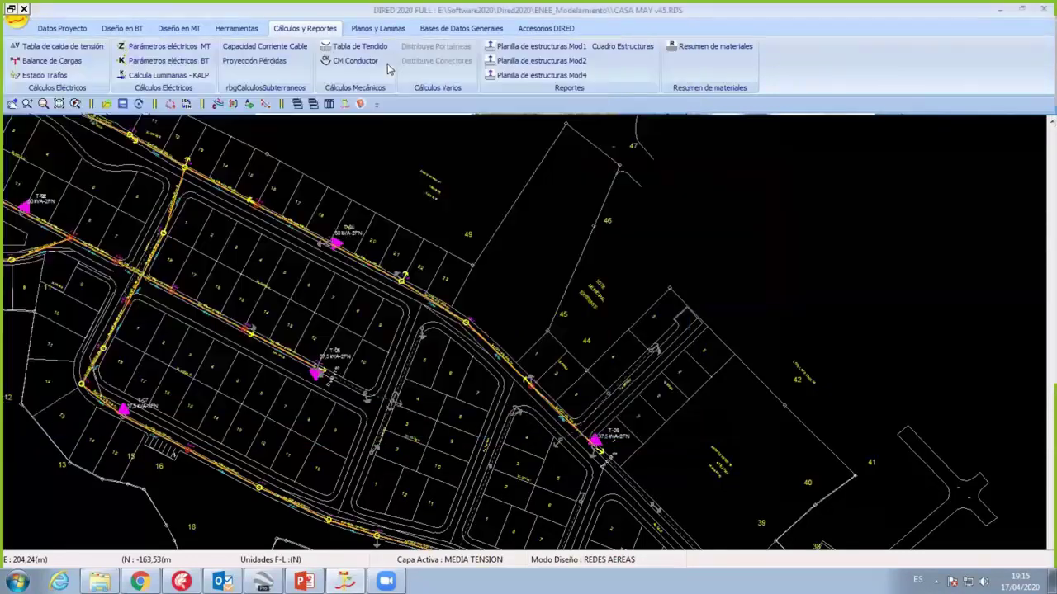
{"action": "left_click", "coordinate": [165, 61]}
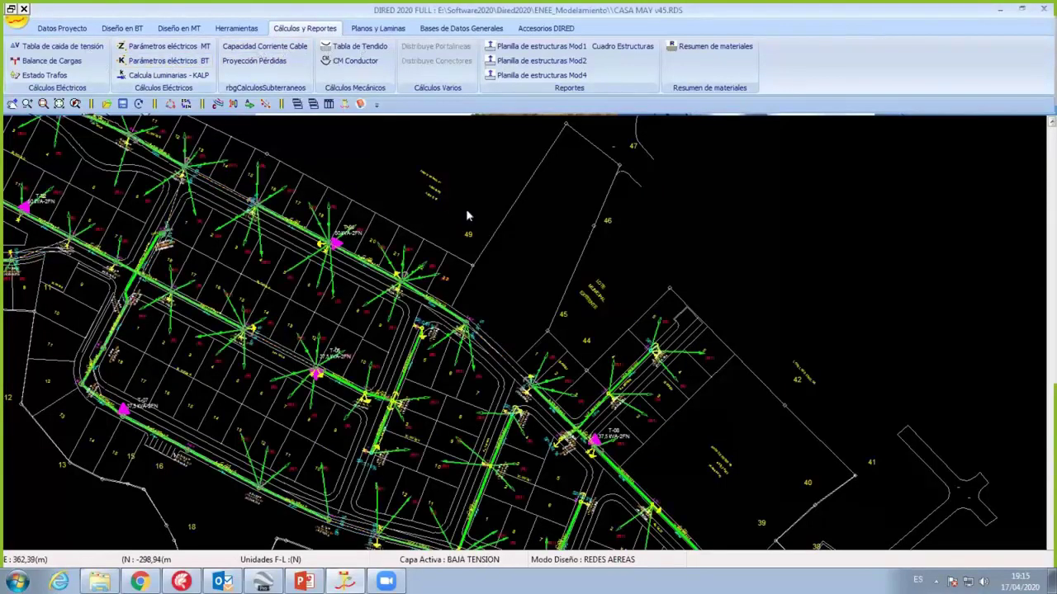
{"action": "left_click", "coordinate": [507, 116]}
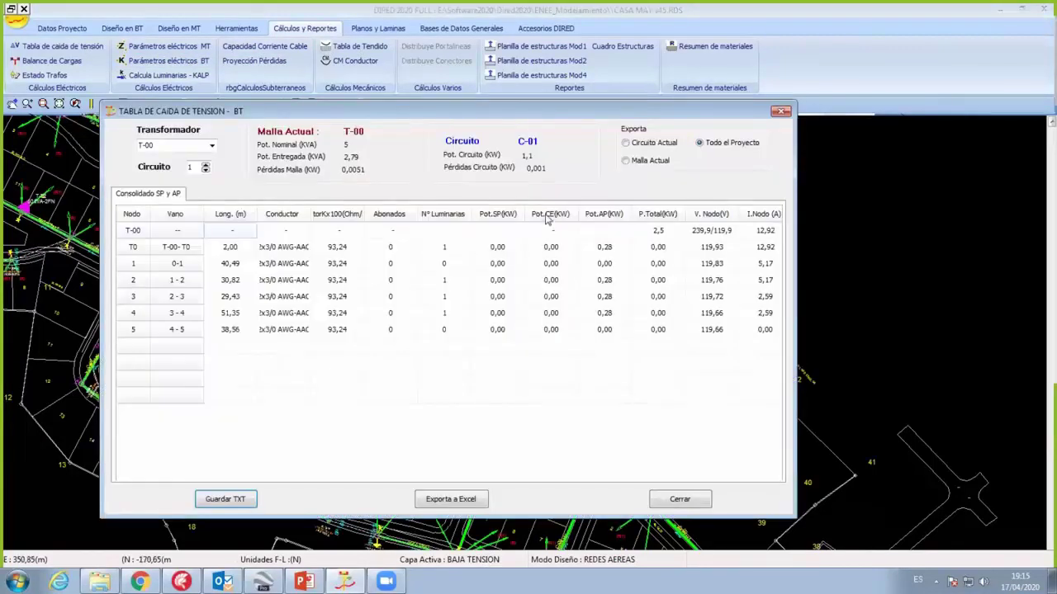
Step: Review T-00's Caída V. (%) values in the BT table, moving the window down
{"action": "key", "text": "Right"}
{"action": "key", "text": "Right"}
{"action": "key", "text": "Right"}
{"action": "key", "text": "Down"}
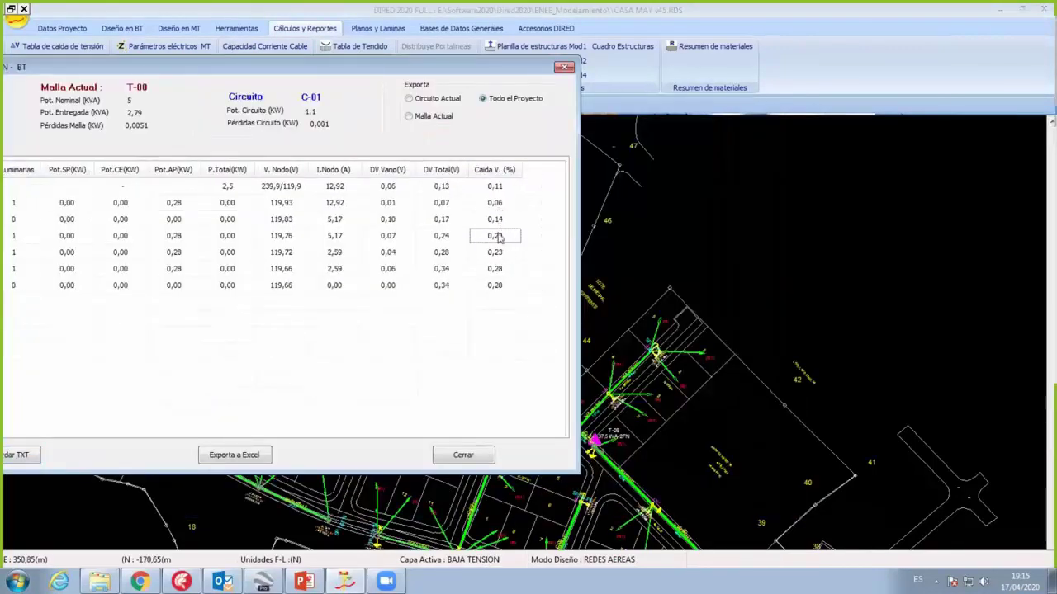
{"action": "left_click_drag", "start_coordinate": [212, 61], "coordinate": [213, 88]}
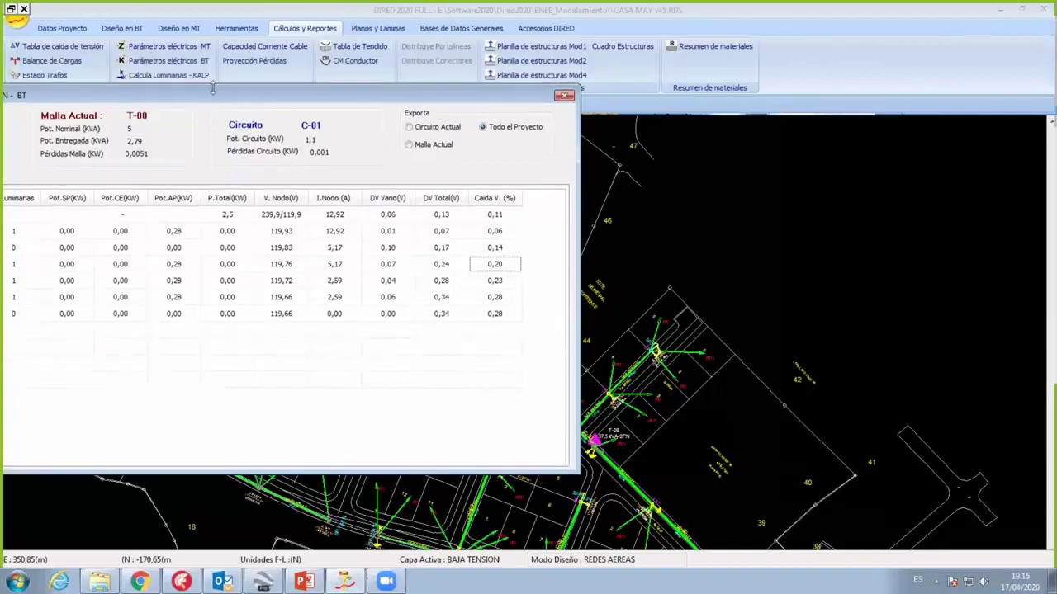
{"action": "left_click_drag", "start_coordinate": [295, 101], "coordinate": [223, 116]}
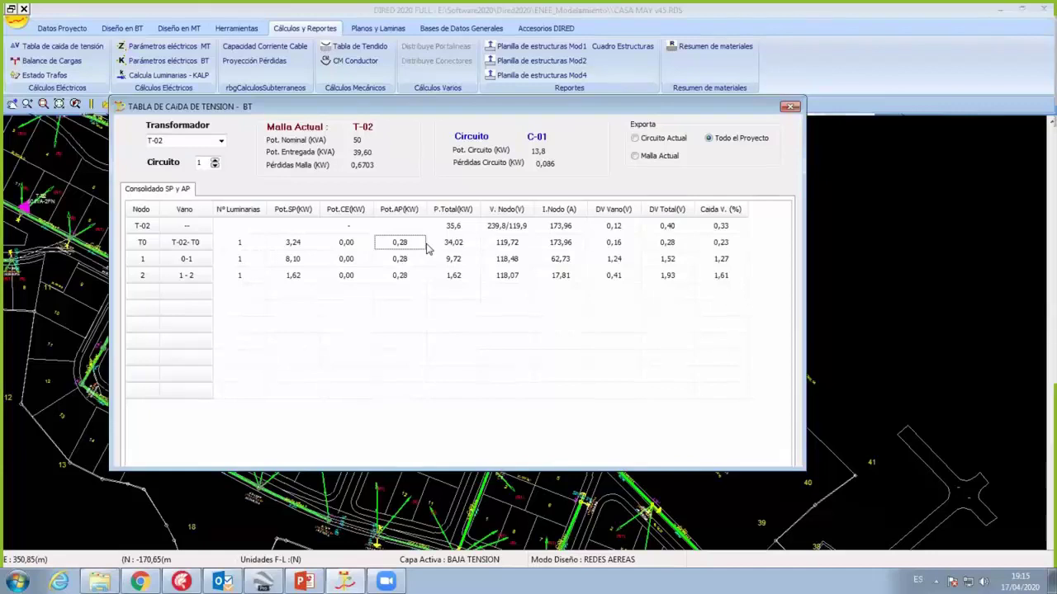
{"action": "key", "text": "Tab"}
{"action": "key", "text": "Tab"}
{"action": "key", "text": "Tab"}
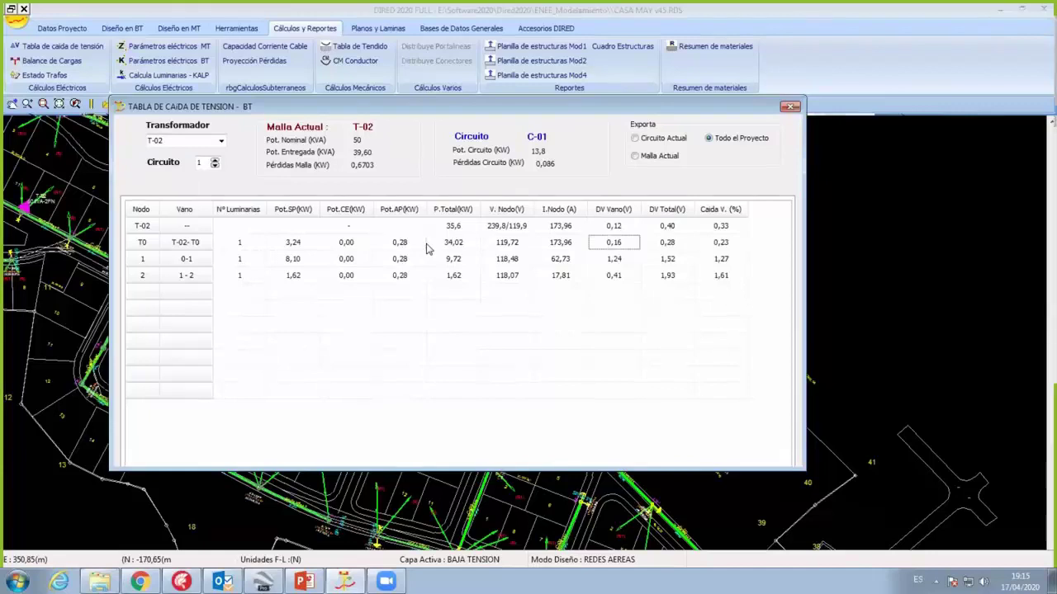
Step: Check transformer T-02's 1,61% total voltage drop, then close the table
{"action": "key", "text": "Up"}
{"action": "key", "text": "Right"}
{"action": "key", "text": "Right"}
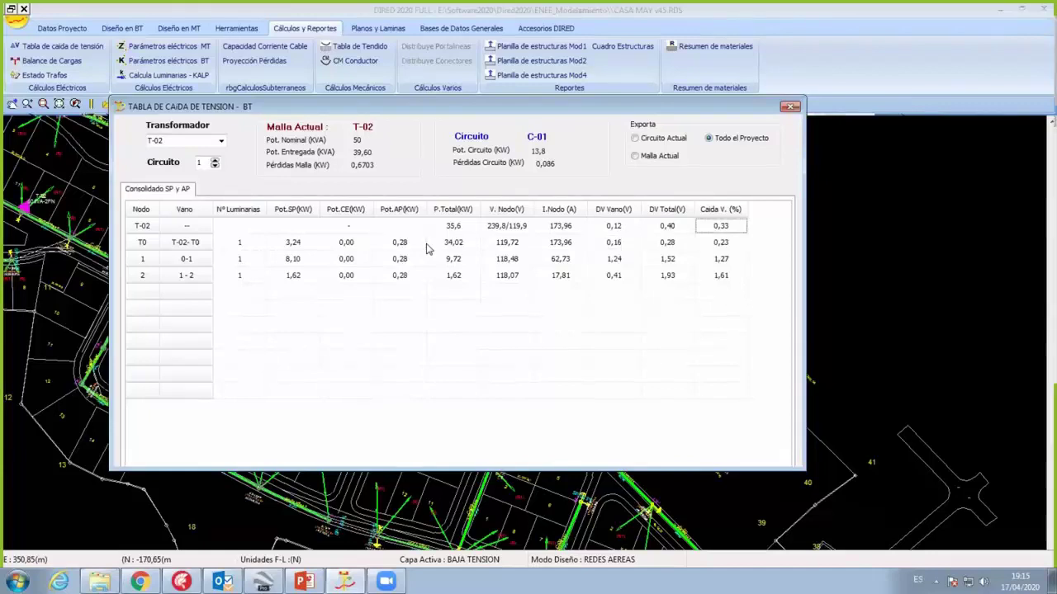
{"action": "left_click_drag", "start_coordinate": [502, 107], "coordinate": [382, 102]}
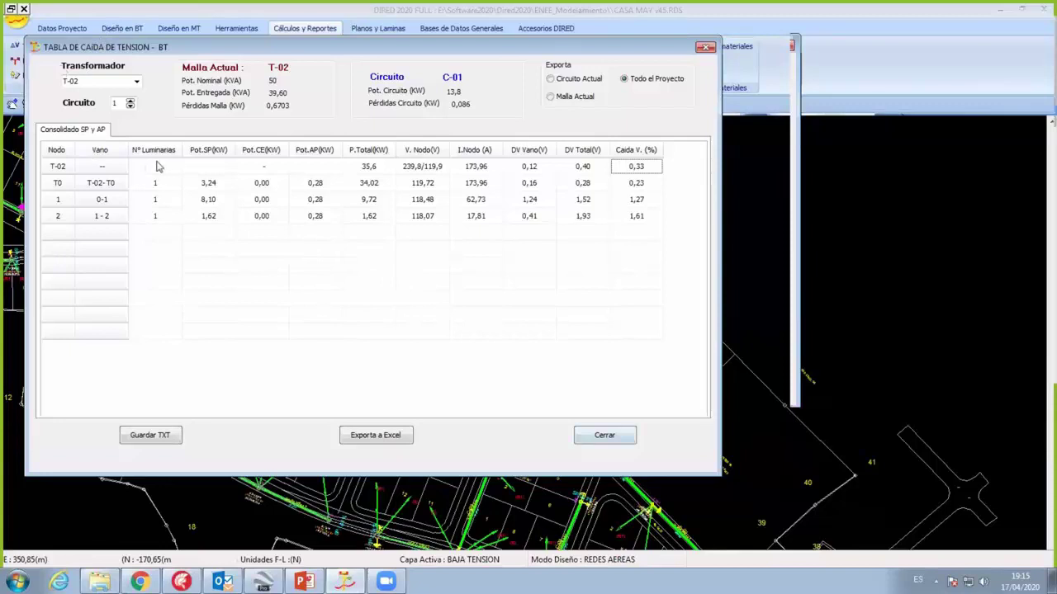
{"action": "key", "text": "Escape"}
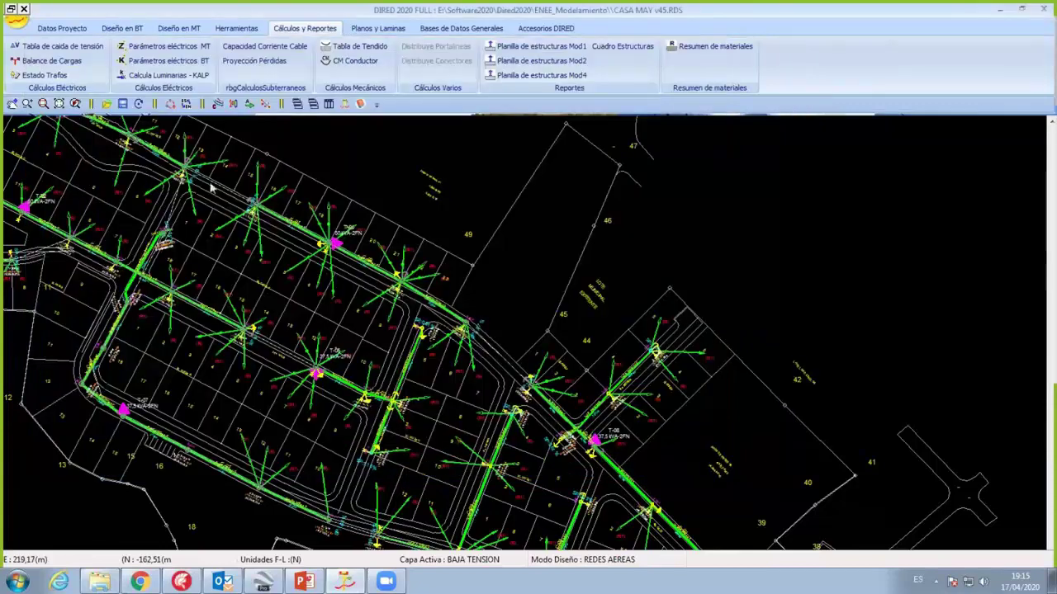
Step: Confirm the 2700 W type A demand in Configuración BT and close it unchanged
{"action": "left_click", "coordinate": [122, 28]}
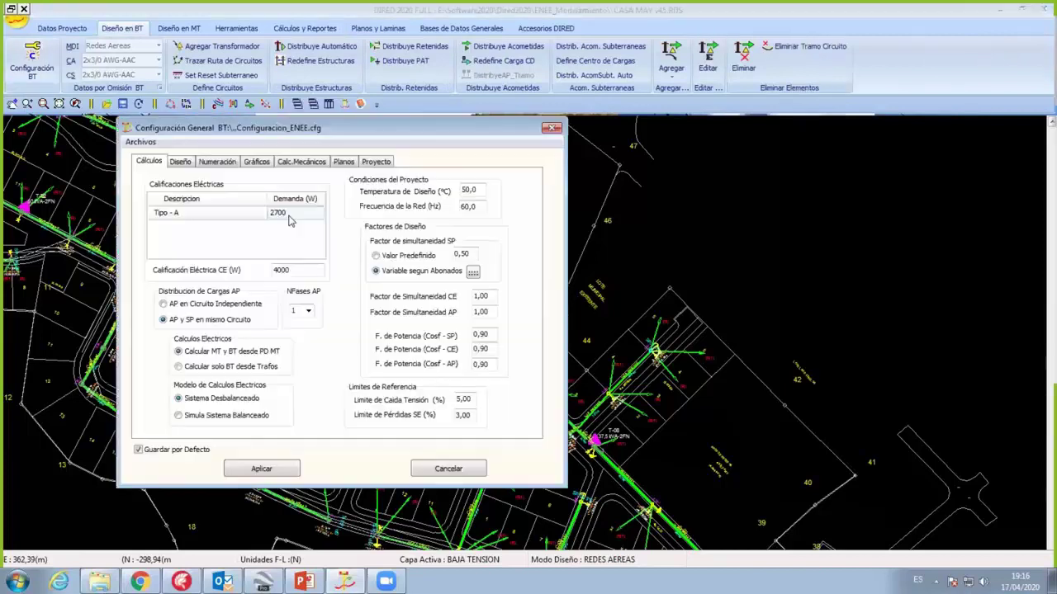
{"action": "left_click", "coordinate": [289, 218]}
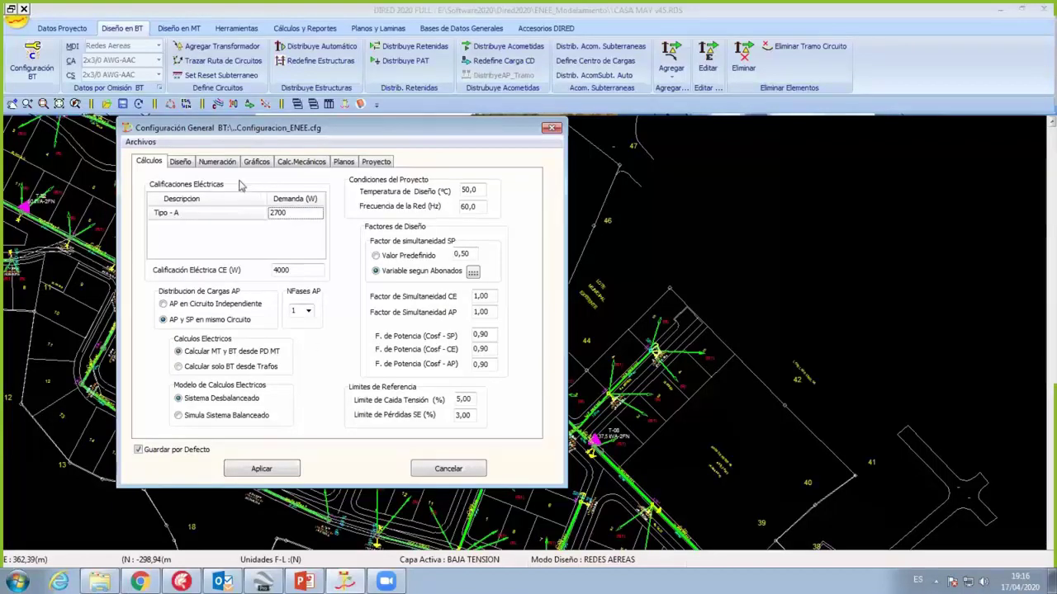
{"action": "key", "text": "Escape"}
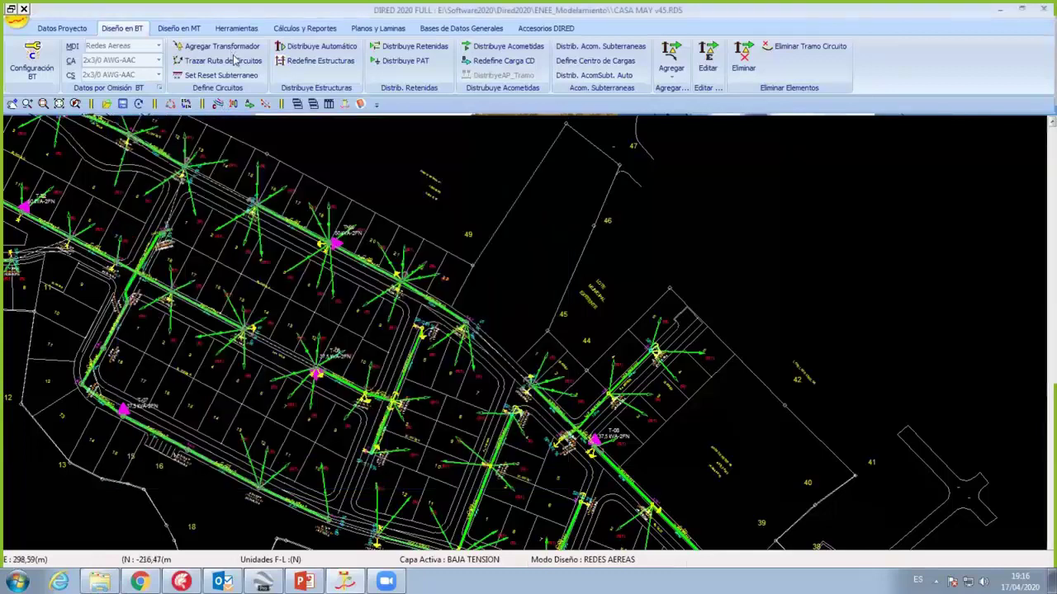
{"action": "left_click", "coordinate": [219, 46]}
Step: Check delivered power, nominal power and load percentages for transformers T-00 to T-02
{"action": "left_click", "coordinate": [304, 28]}
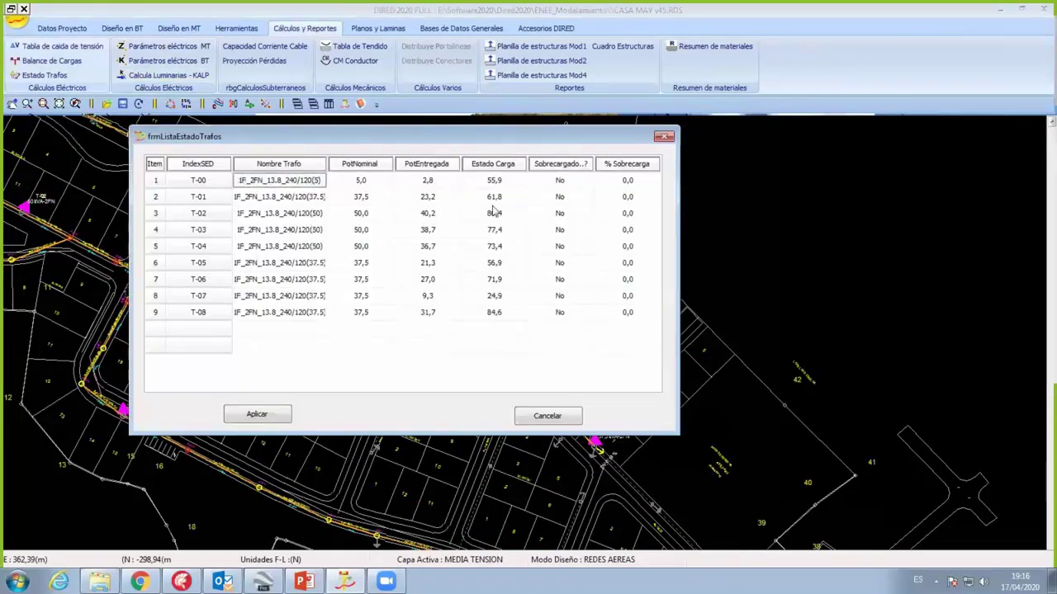
{"action": "left_click", "coordinate": [435, 202]}
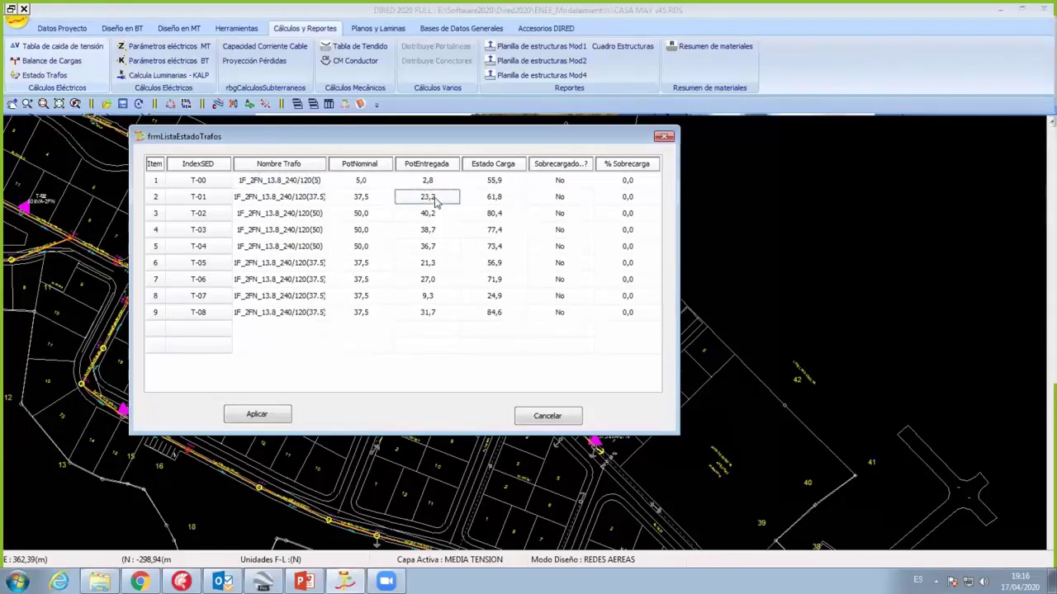
{"action": "left_click", "coordinate": [364, 218]}
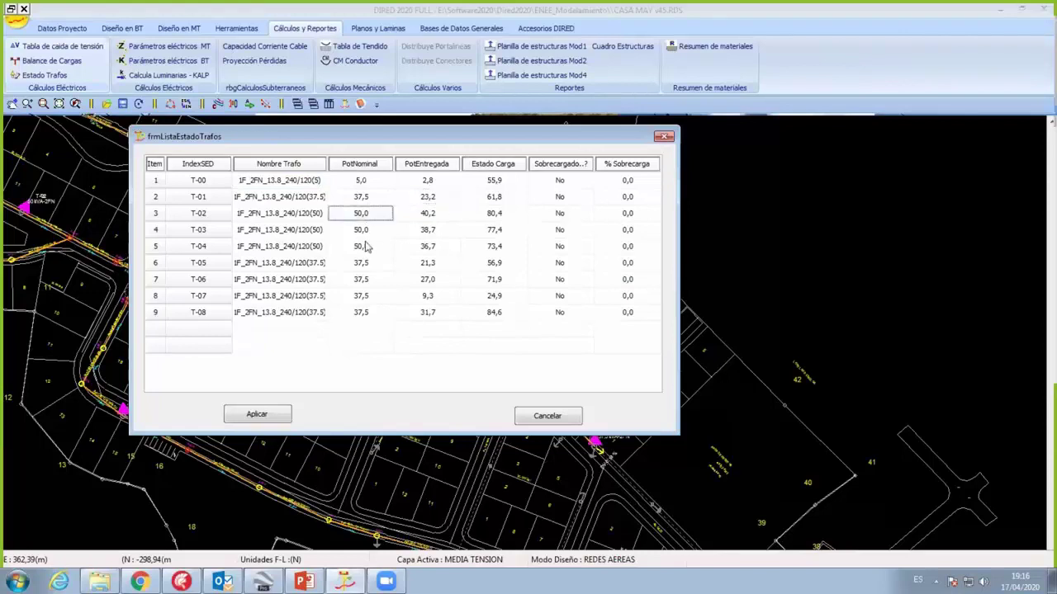
{"action": "left_click", "coordinate": [498, 198]}
{"action": "left_click", "coordinate": [499, 230]}
{"action": "left_click", "coordinate": [626, 185]}
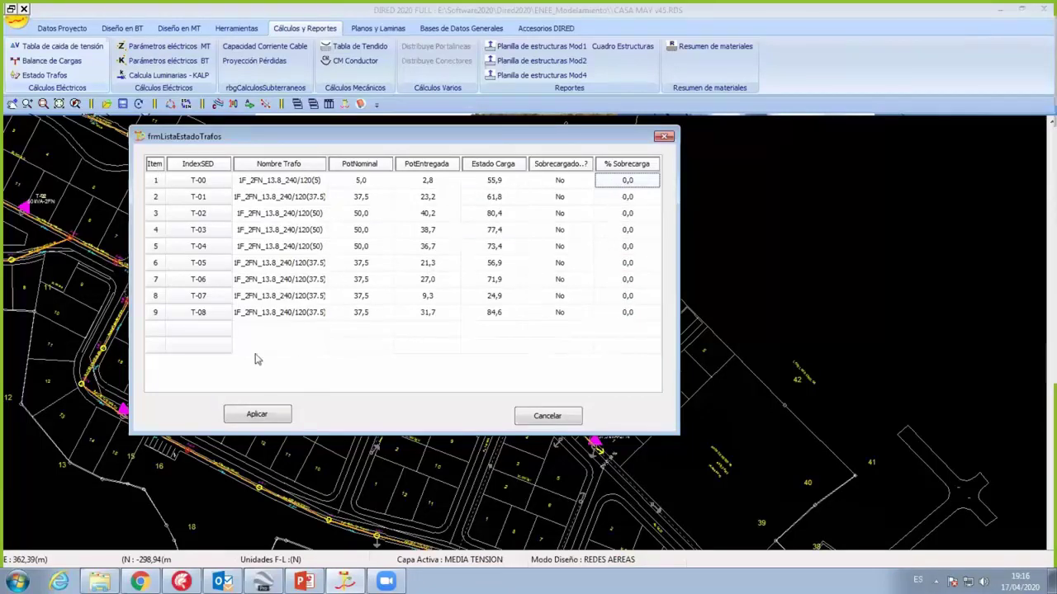
Step: Step through load states and overload percentages down to T-08, then close the list
{"action": "key", "text": "Down"}
{"action": "key", "text": "Down"}
{"action": "key", "text": "Down"}
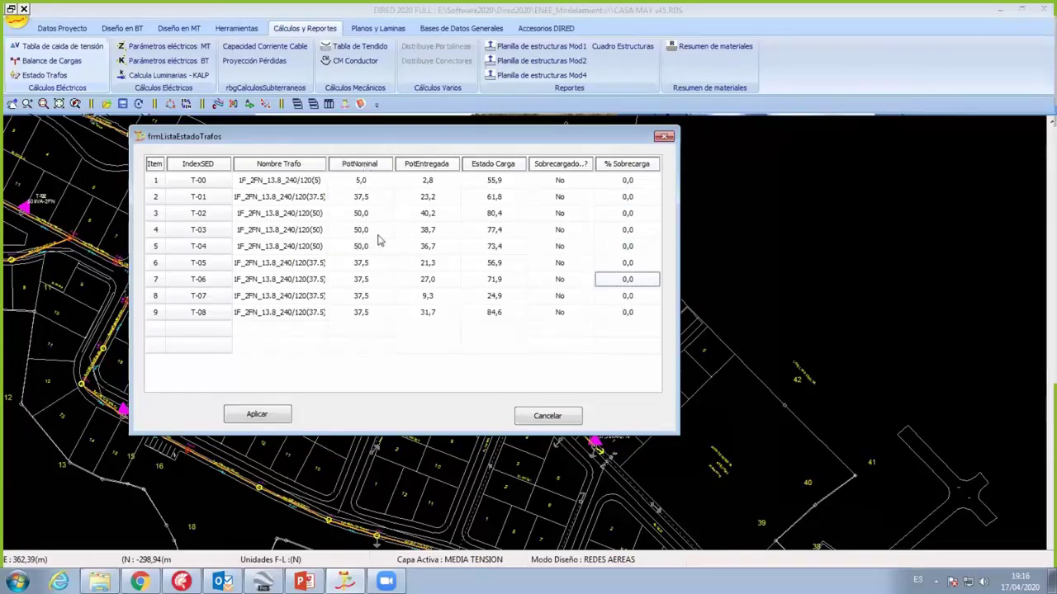
{"action": "left_click", "coordinate": [422, 206]}
{"action": "key", "text": "Down"}
{"action": "key", "text": "Down"}
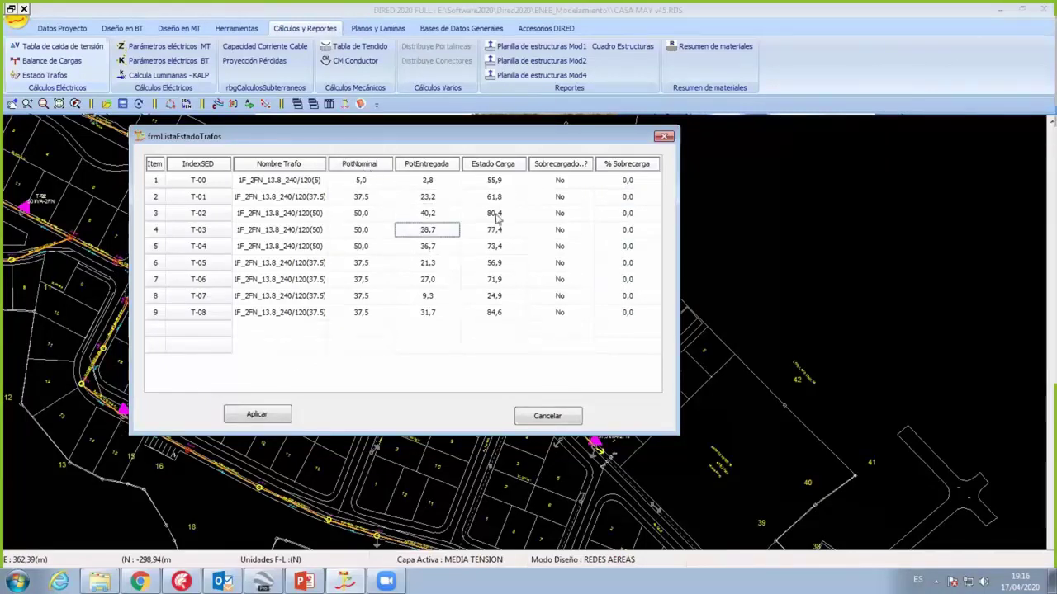
{"action": "left_click", "coordinate": [494, 263]}
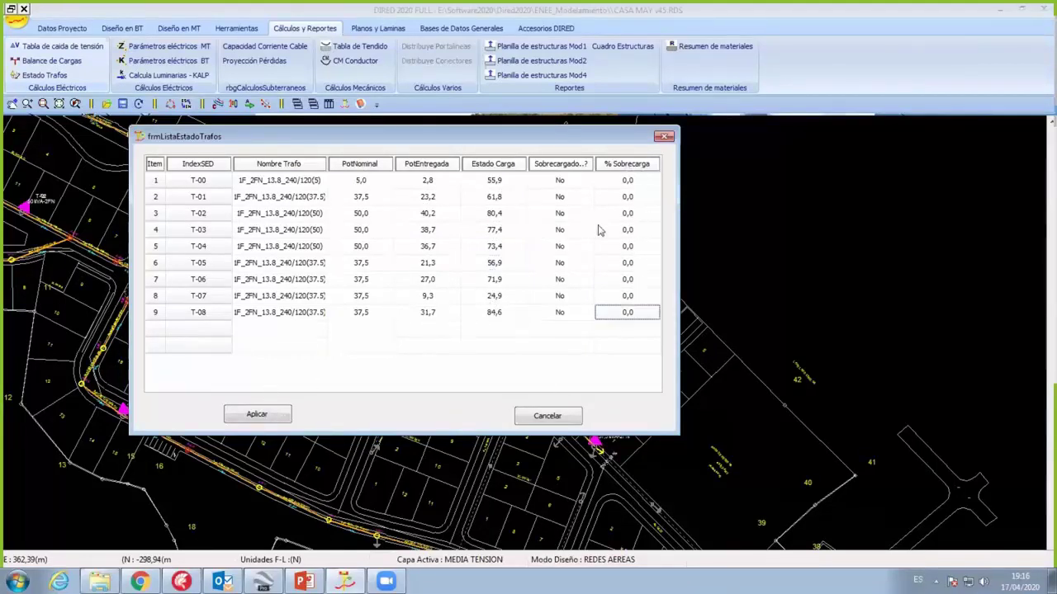
{"action": "left_click", "coordinate": [609, 313]}
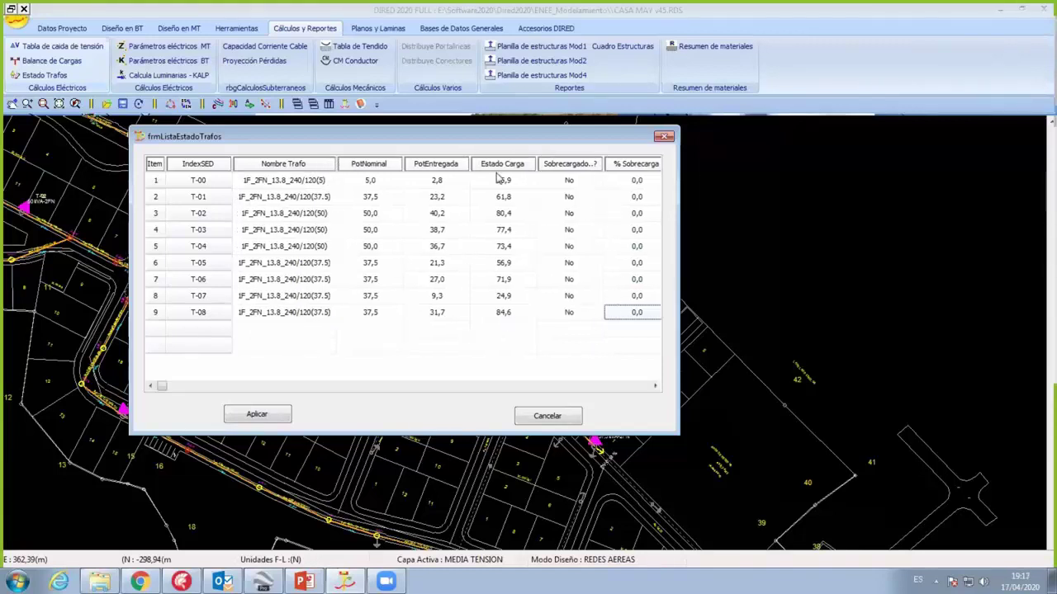
{"action": "left_click", "coordinate": [232, 413]}
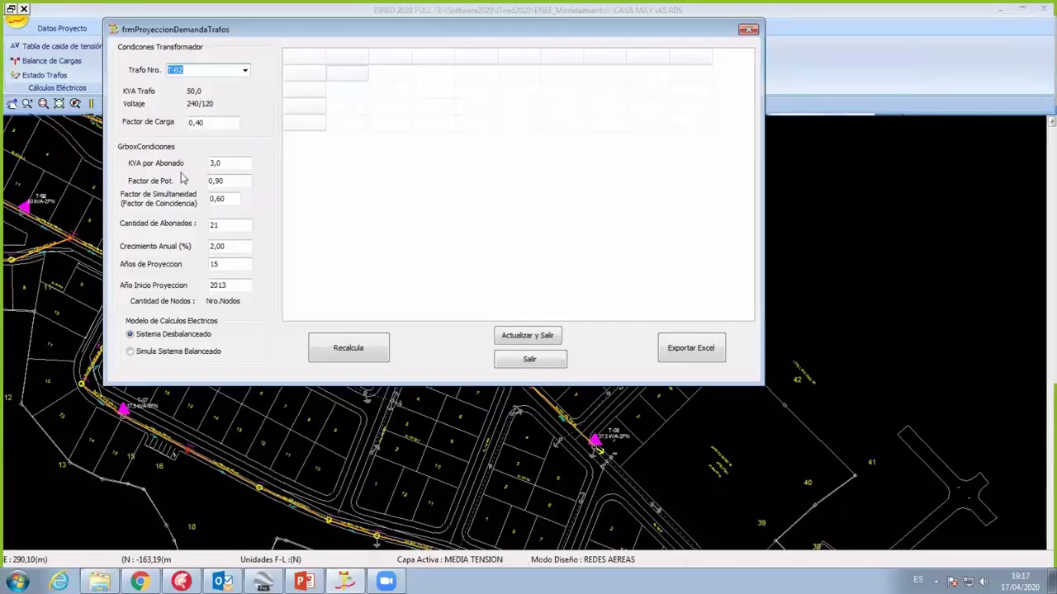
Step: Review T-02's kVA per subscriber and power factor, and change Año Inicio Proyeccion to 2019
{"action": "key", "text": "Tab"}
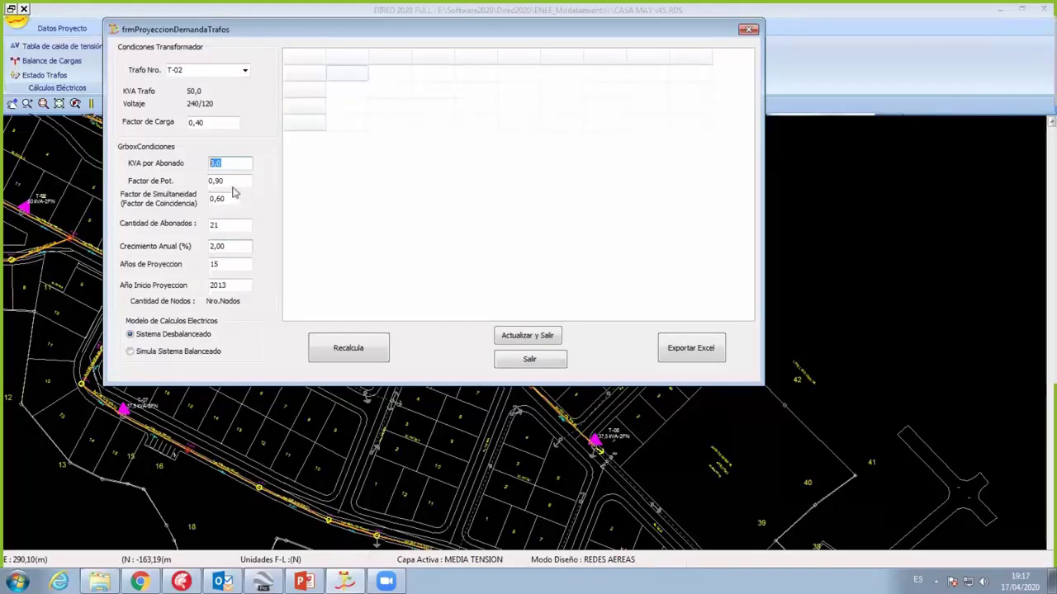
{"action": "key", "text": "Tab"}
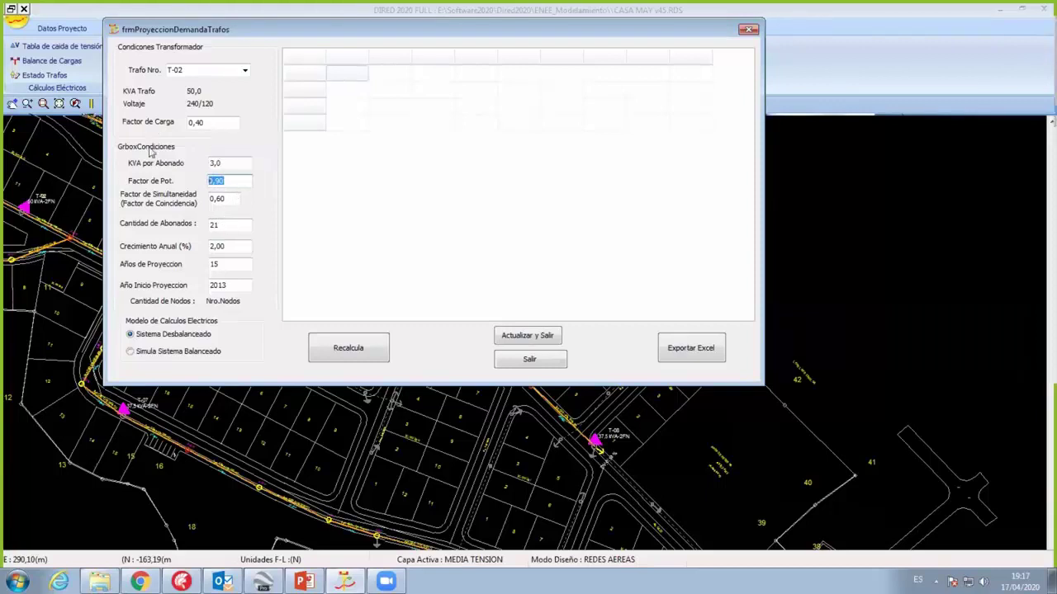
{"action": "key", "text": "shift+Tab"}
{"action": "key", "text": "shift+Tab"}
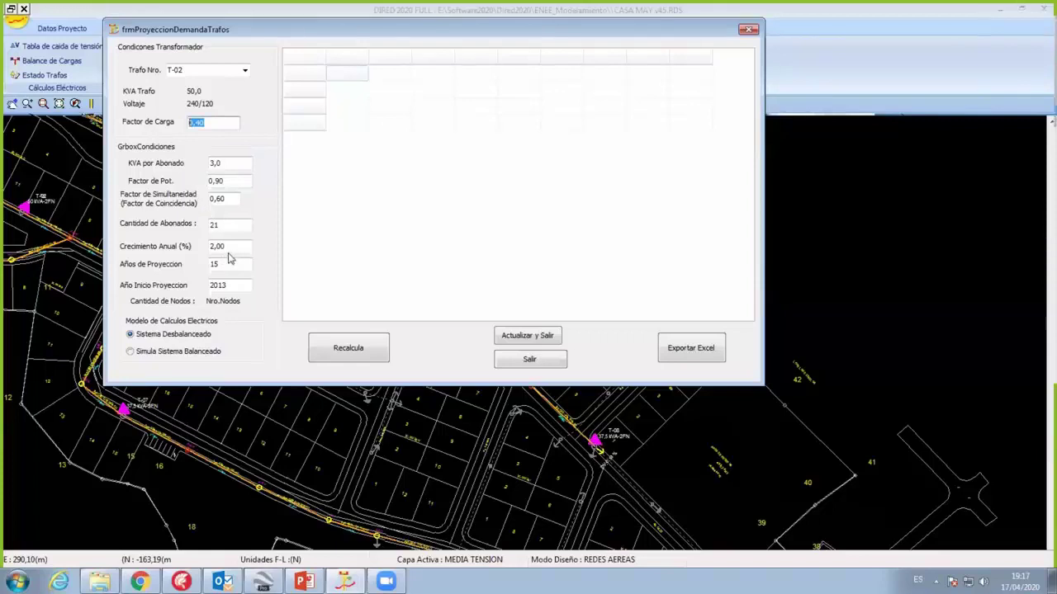
{"action": "double_click", "coordinate": [217, 286]}
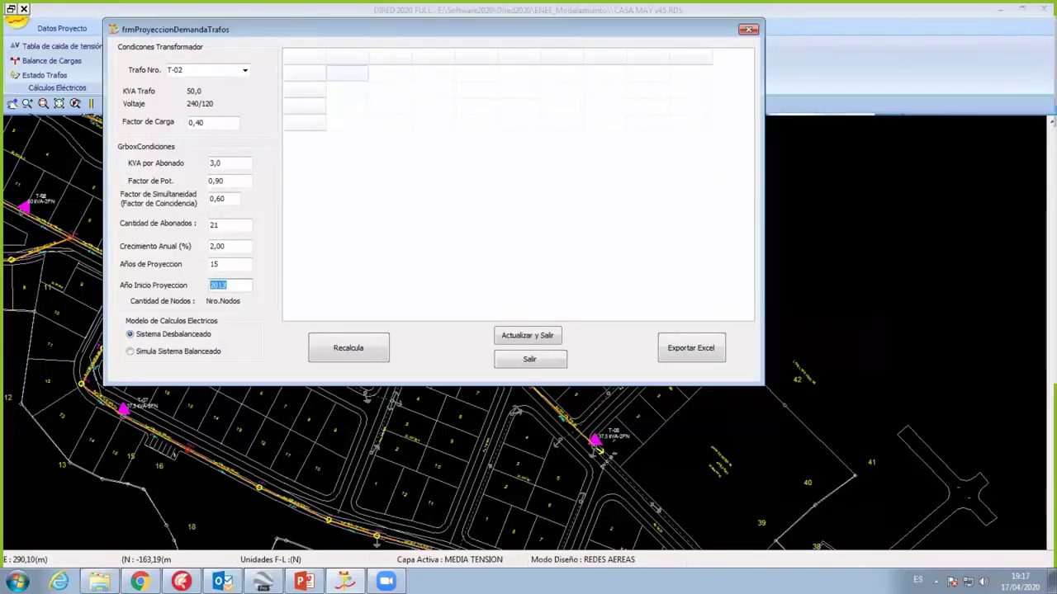
{"action": "type", "text": "20"}
{"action": "type", "text": "19"}
Step: Recalculate T-02's demand projection and check the 2019 loading of 76,81% and 2022 load of 40,79 kVA
{"action": "left_click", "coordinate": [368, 347]}
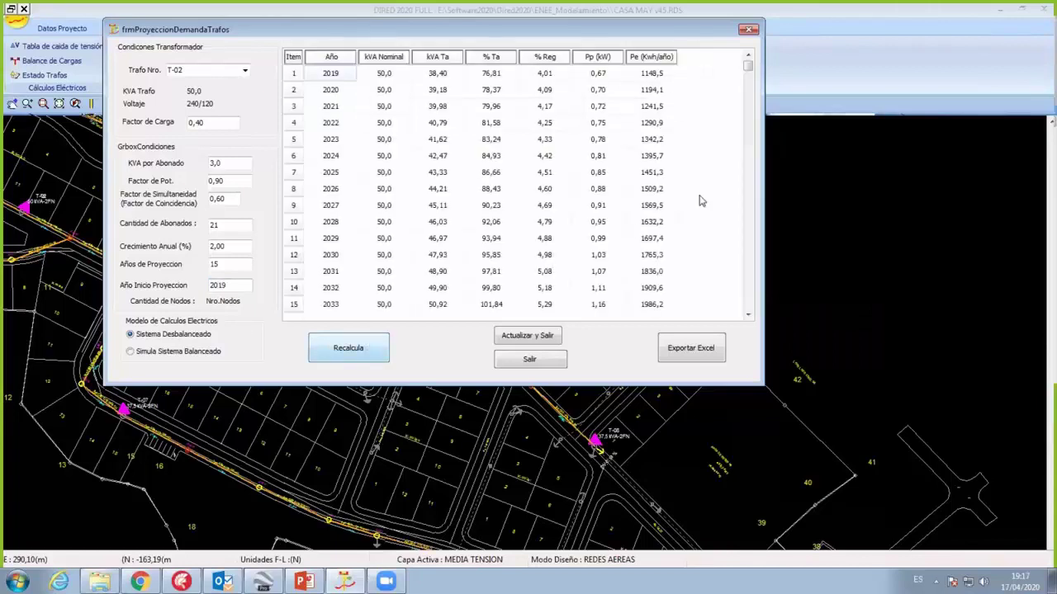
{"action": "left_click", "coordinate": [505, 157]}
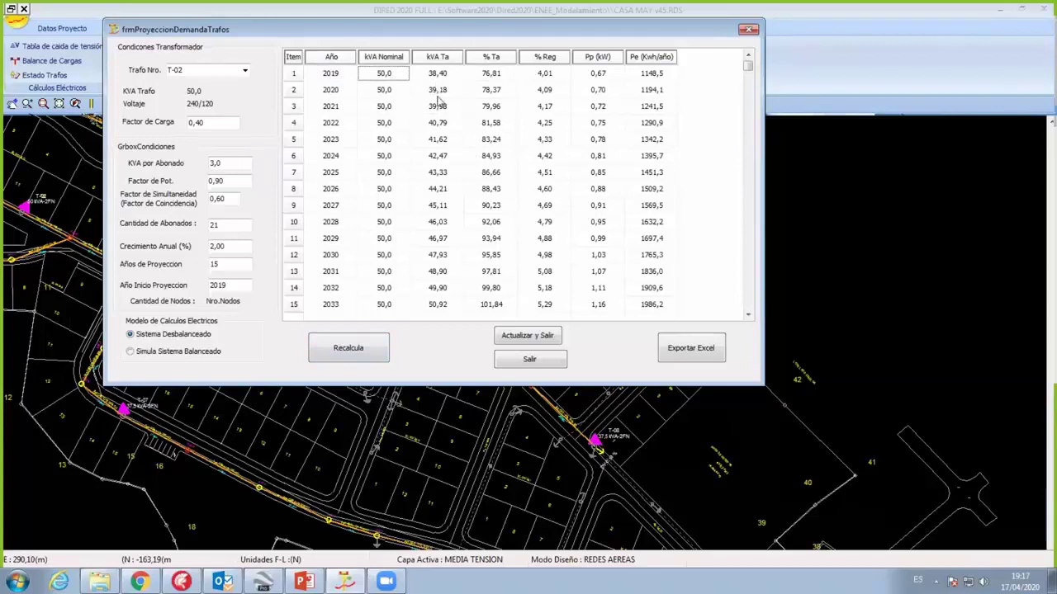
{"action": "left_click", "coordinate": [442, 125]}
{"action": "key", "text": "Down"}
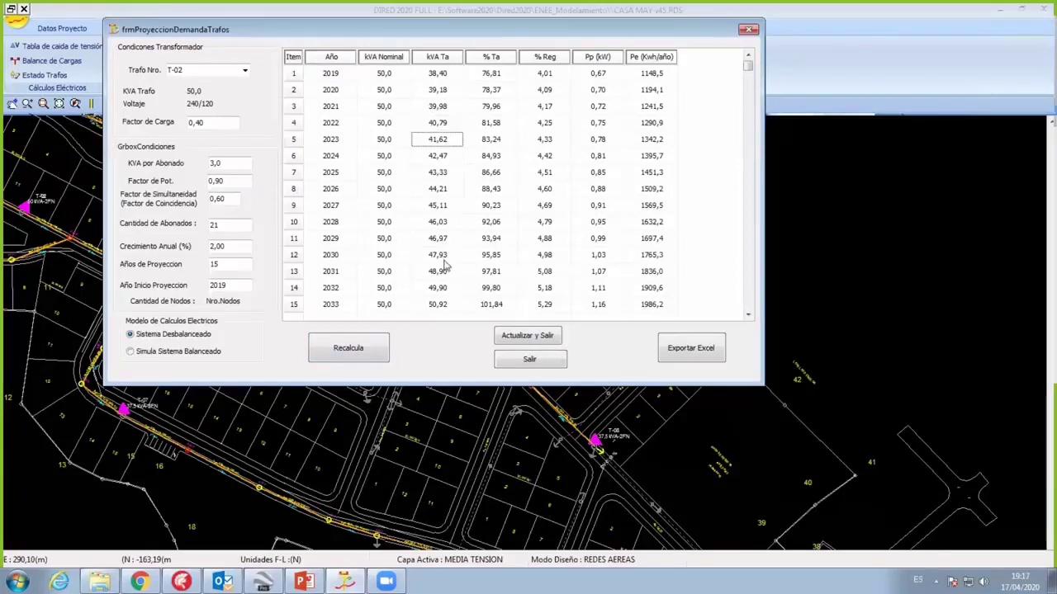
{"action": "key", "text": "Page_Down"}
{"action": "key", "text": "Page_Up"}
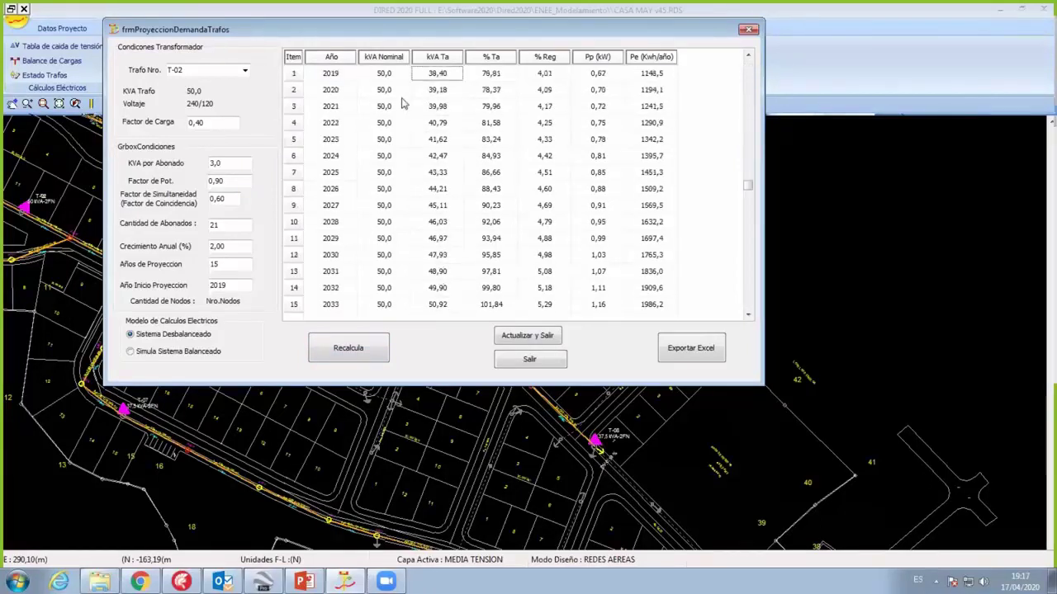
Step: Check T-02's 50,0 kVA nominal and 38,40 kVA 2019 load, then its 50,92 kVA load in 2033
{"action": "left_click", "coordinate": [392, 76]}
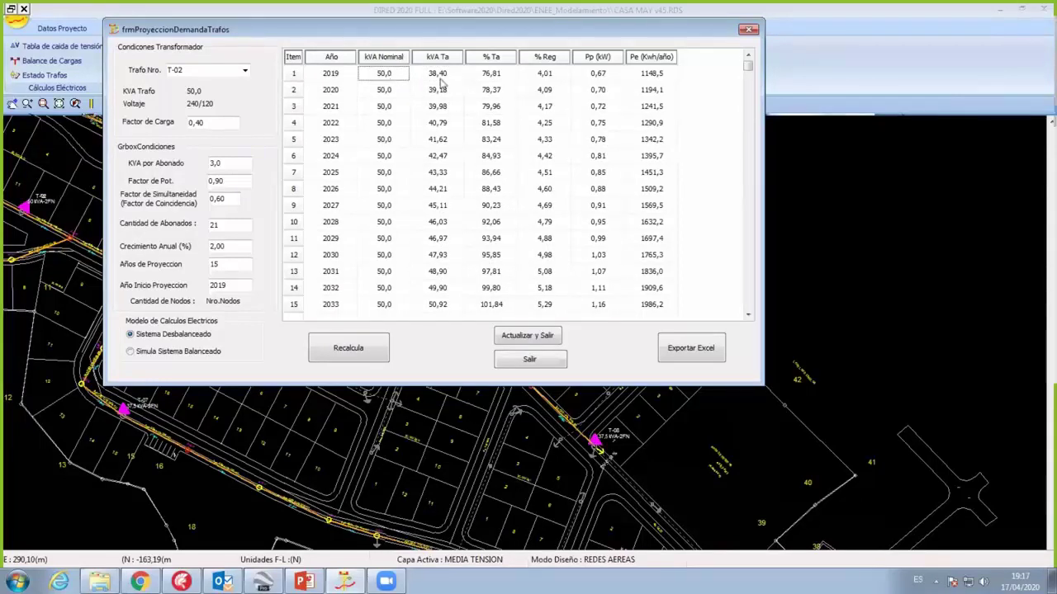
{"action": "left_click", "coordinate": [443, 79]}
{"action": "key", "text": "Down"}
{"action": "key", "text": "Down"}
{"action": "key", "text": "Down"}
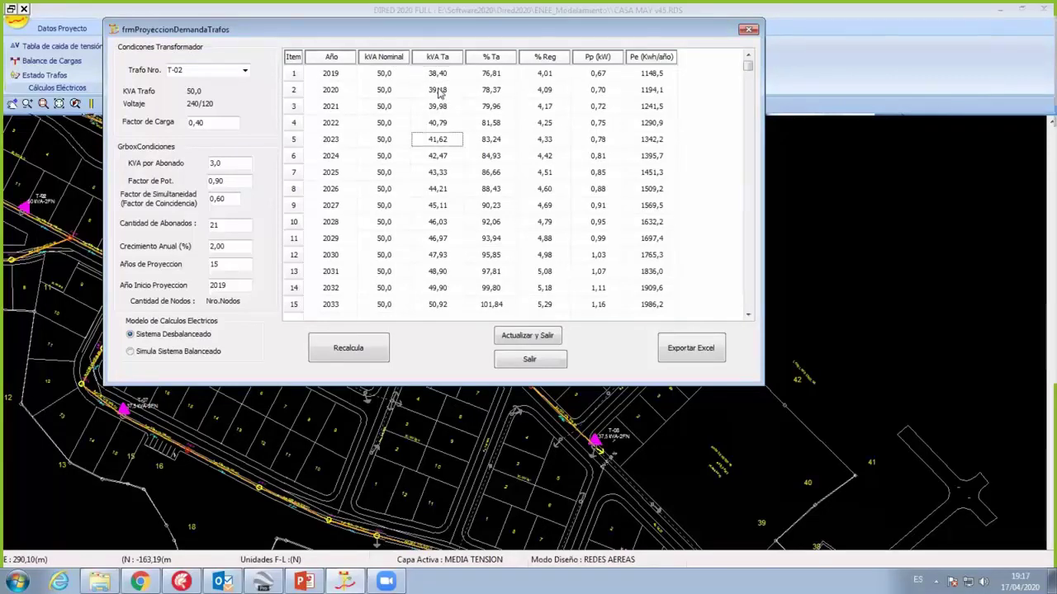
{"action": "key", "text": "Down"}
{"action": "key", "text": "Down"}
{"action": "key", "text": "Down"}
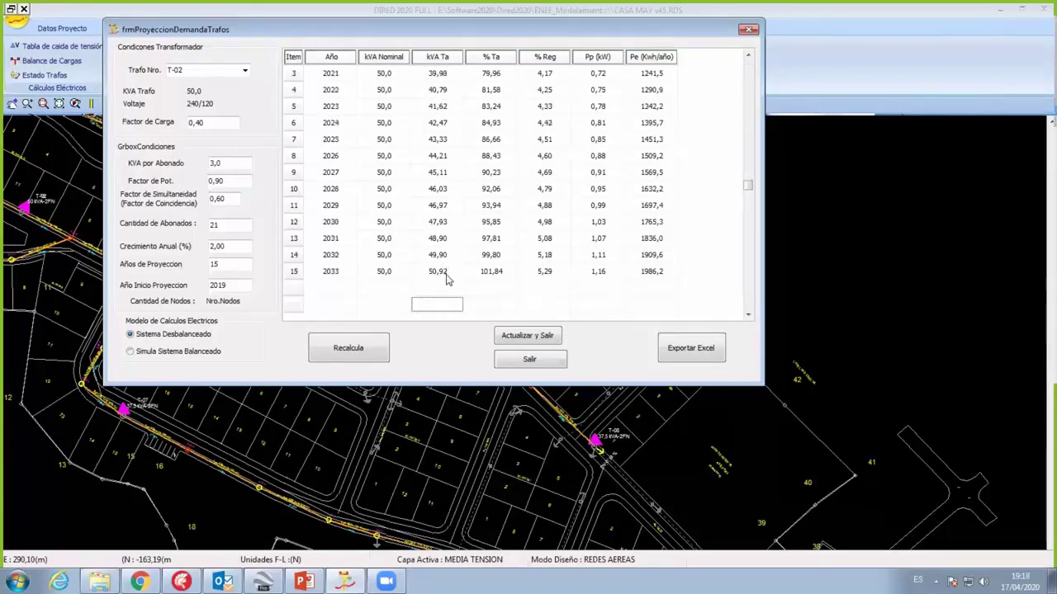
{"action": "key", "text": "Up"}
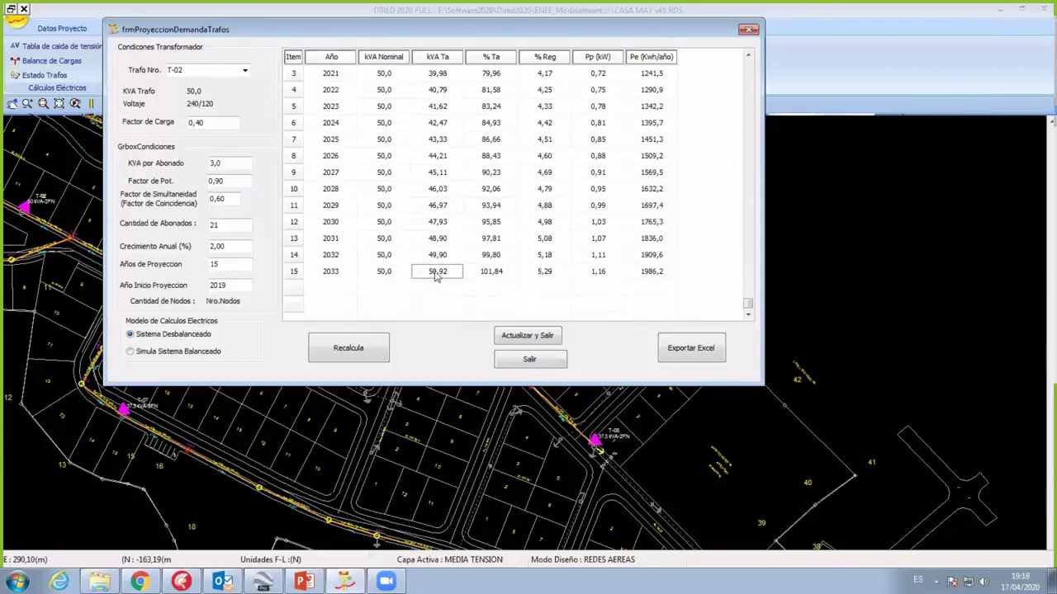
Step: Check the 2033 voltage regulation of 5,29 and loading of 101,84%, reviewing the regulation column
{"action": "left_click", "coordinate": [549, 273]}
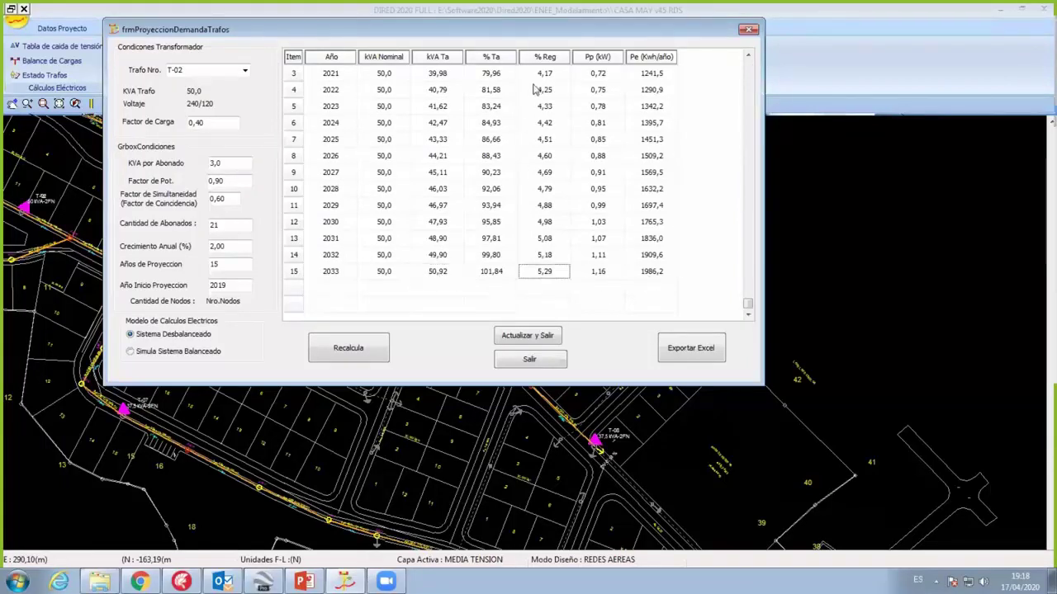
{"action": "left_click", "coordinate": [501, 276]}
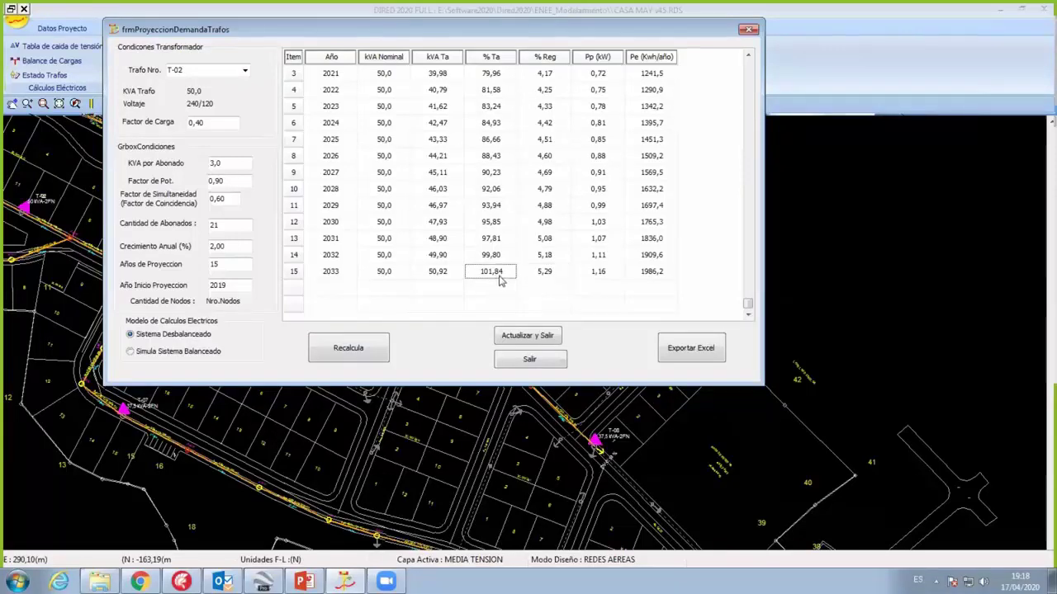
{"action": "left_click", "coordinate": [547, 279]}
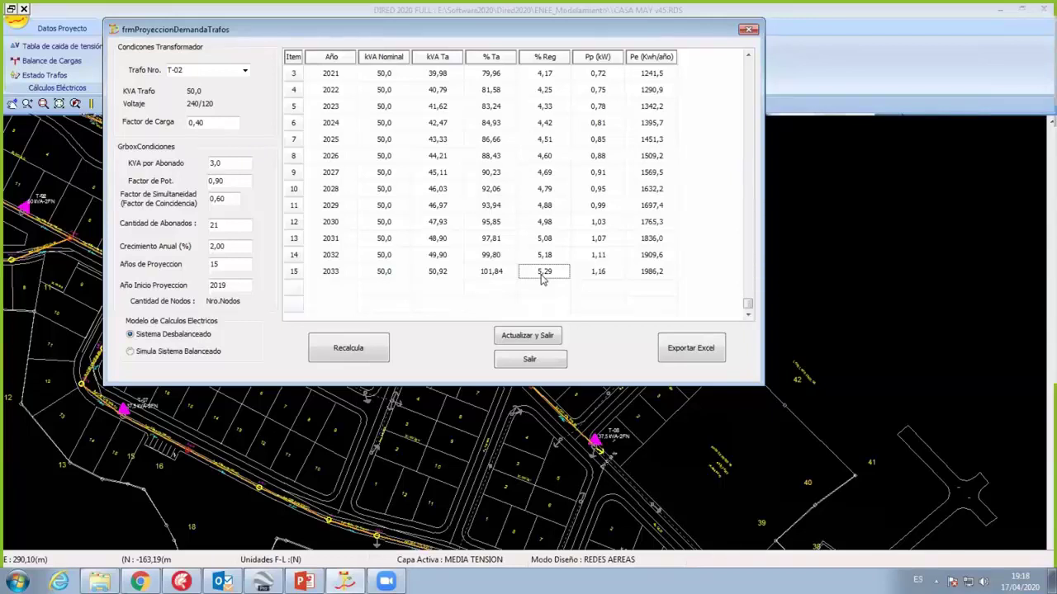
{"action": "key", "text": "Page_Up"}
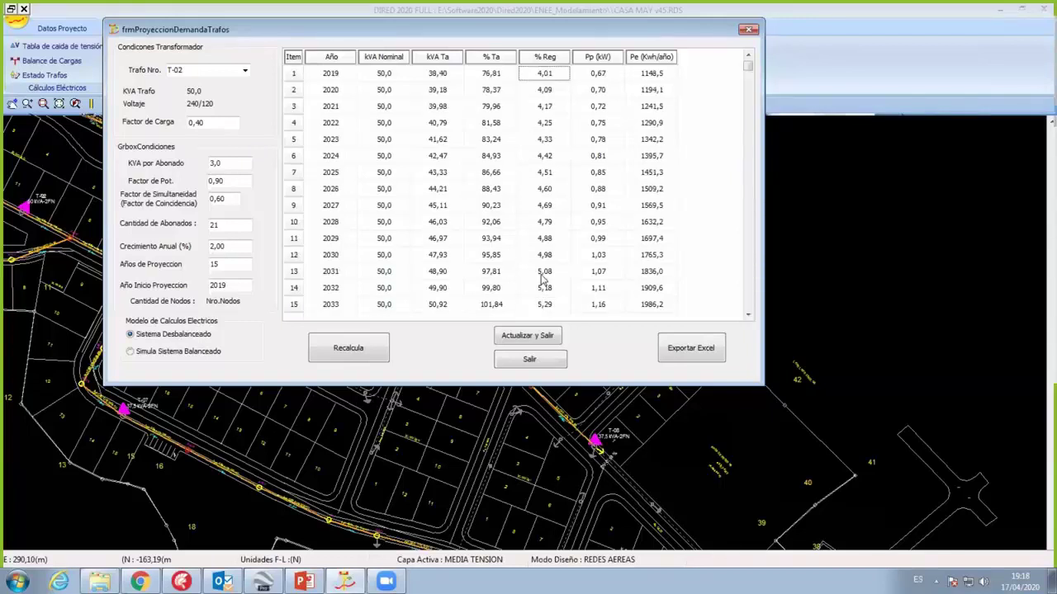
{"action": "key", "text": "Down"}
{"action": "key", "text": "Down"}
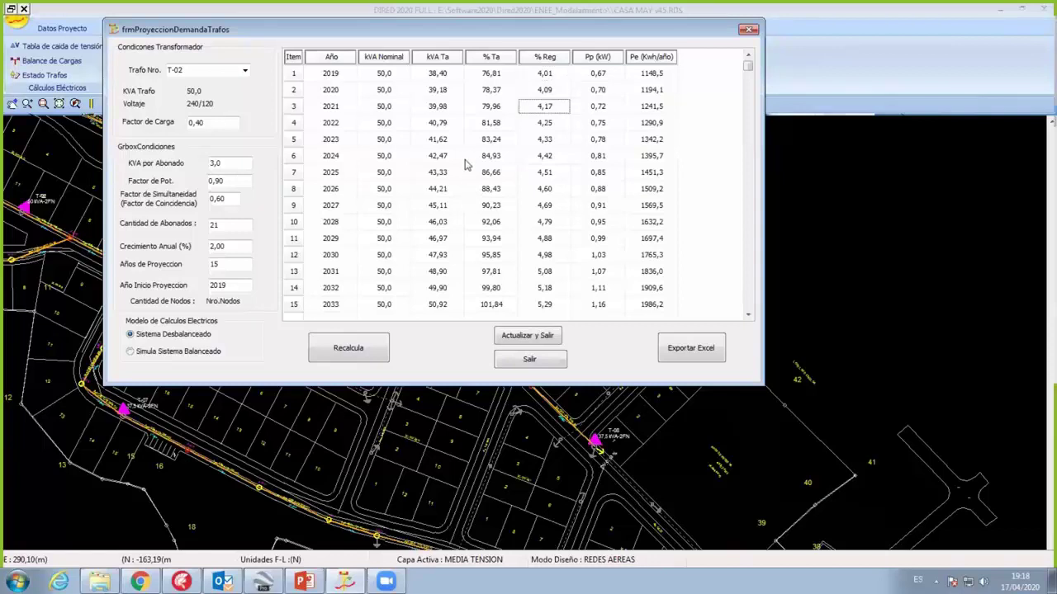
{"action": "key", "text": "Page_Down"}
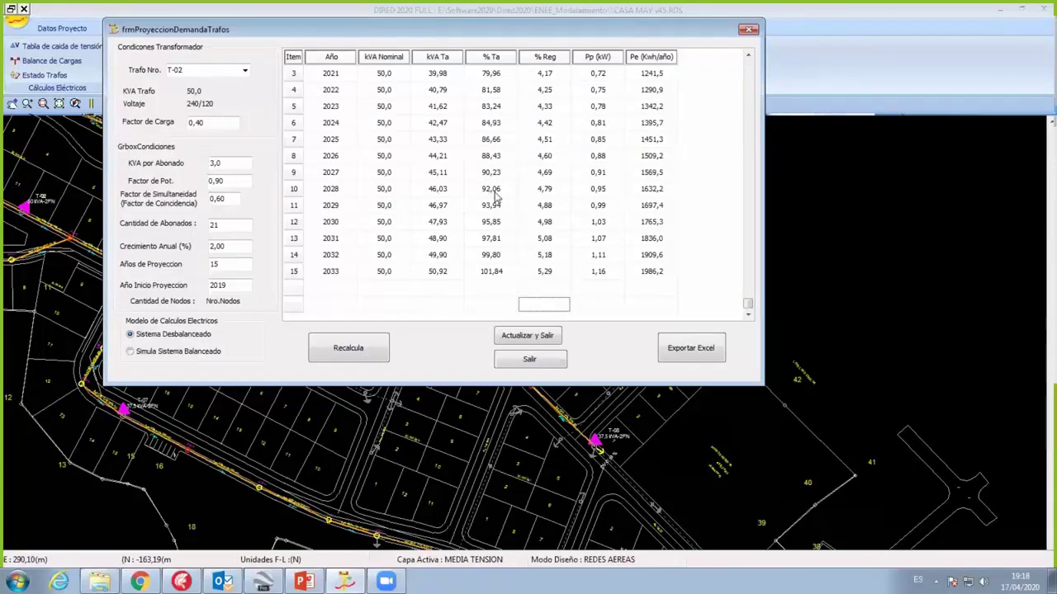
{"action": "key", "text": "Page_Up"}
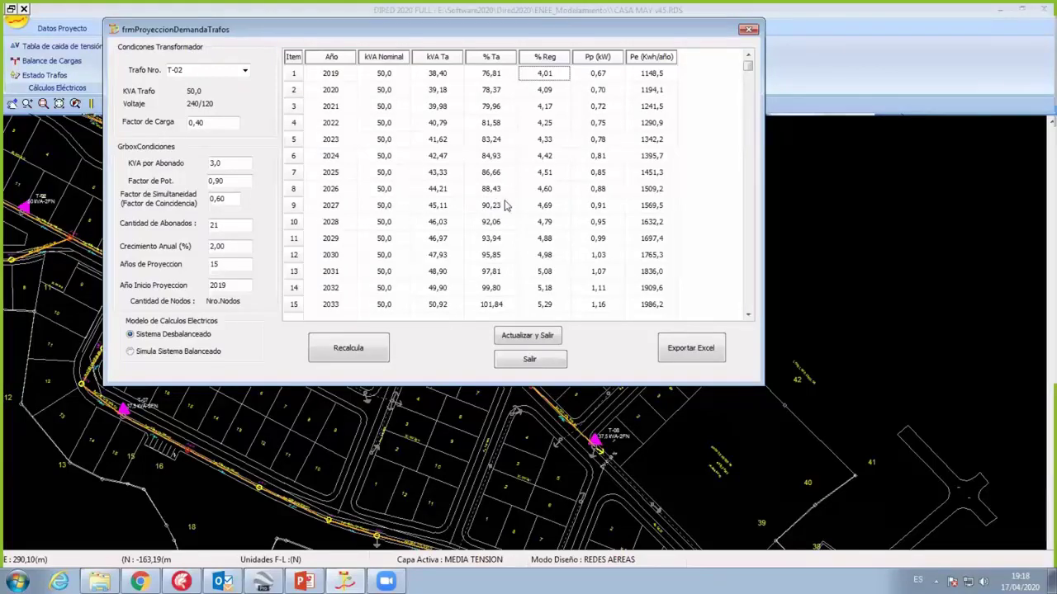
Step: Step through the projected years to return to the 2033 projected load
{"action": "key", "text": "Down"}
{"action": "key", "text": "Down"}
{"action": "key", "text": "Down"}
{"action": "key", "text": "Page_Down"}
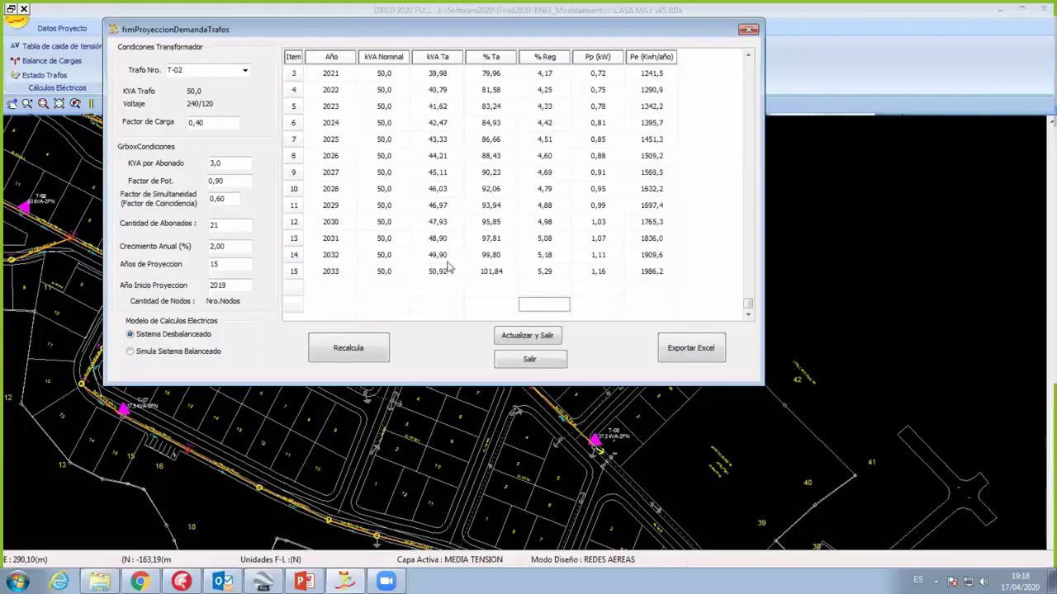
{"action": "key", "text": "Up"}
{"action": "key", "text": "Left"}
{"action": "key", "text": "Left"}
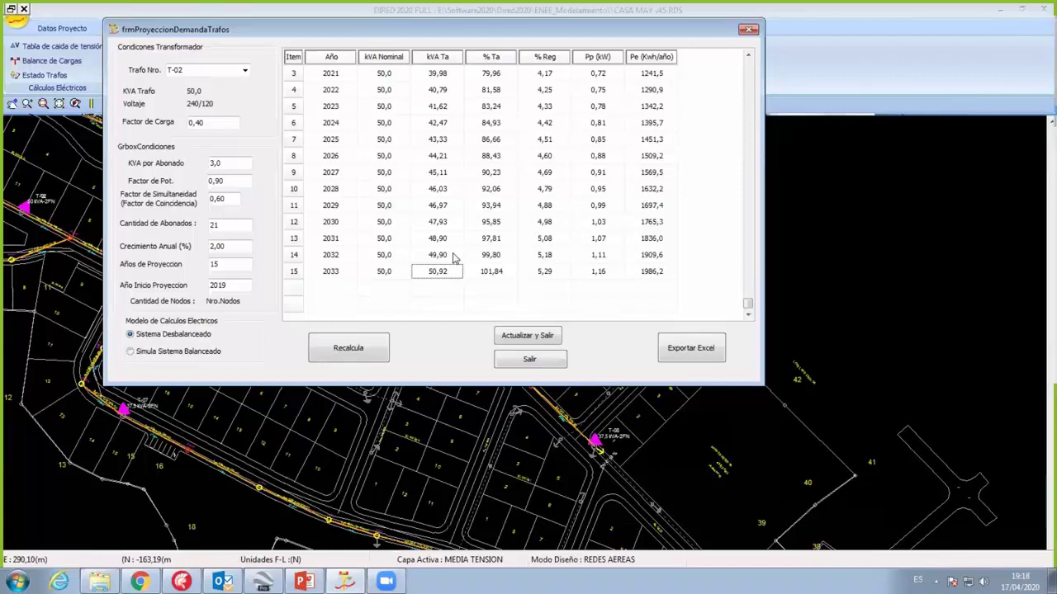
Step: Exit T-02's demand projection with Salir, then zoom out and pan the CASA MAY plan
{"action": "left_click", "coordinate": [543, 361]}
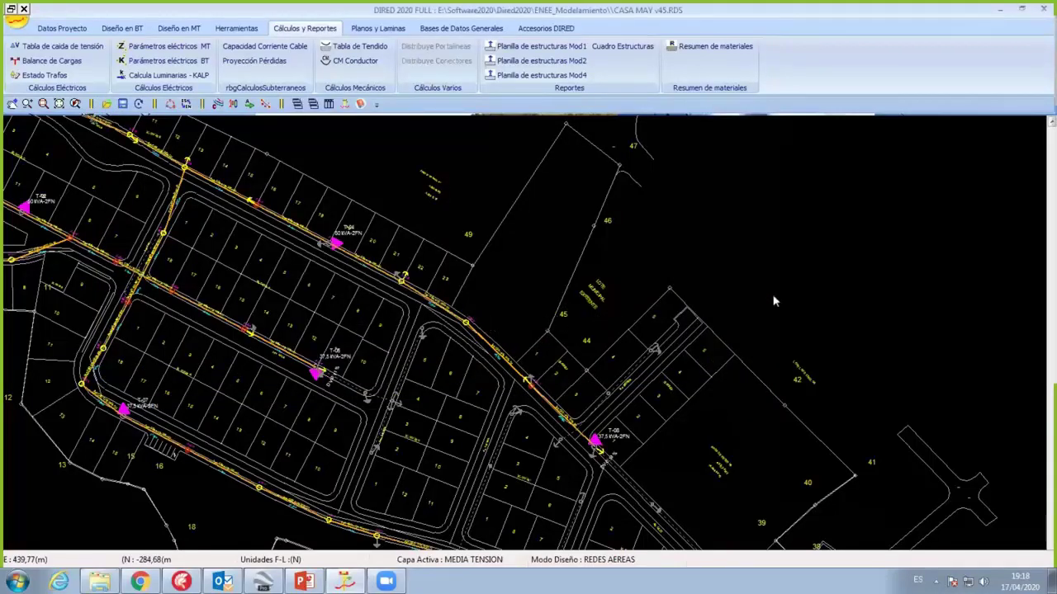
{"action": "scroll", "coordinate": [773, 302], "scroll_direction": "down", "scroll_amount": 2}
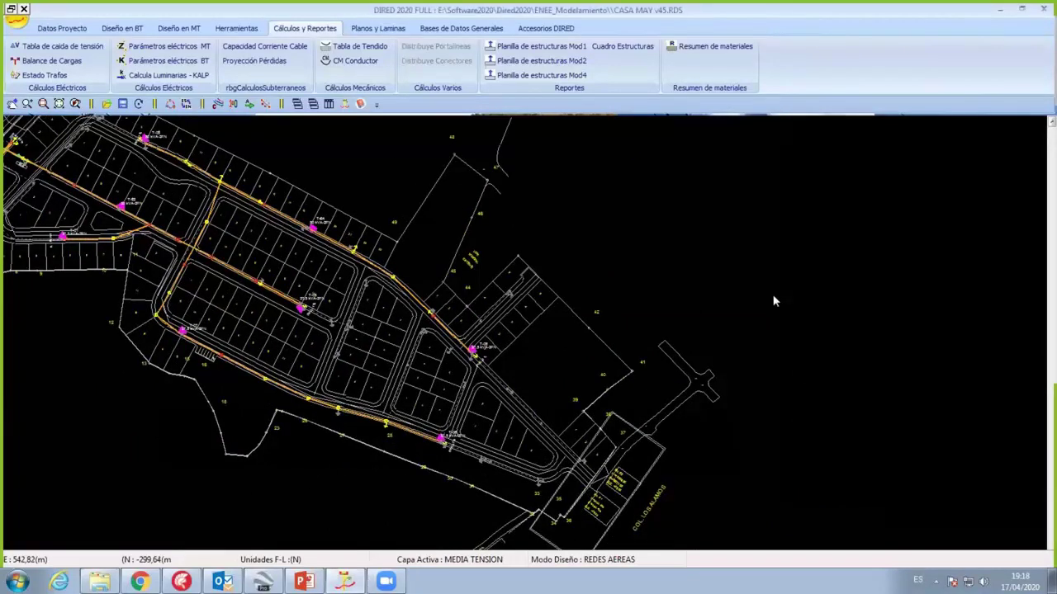
{"action": "key", "text": "Left"}
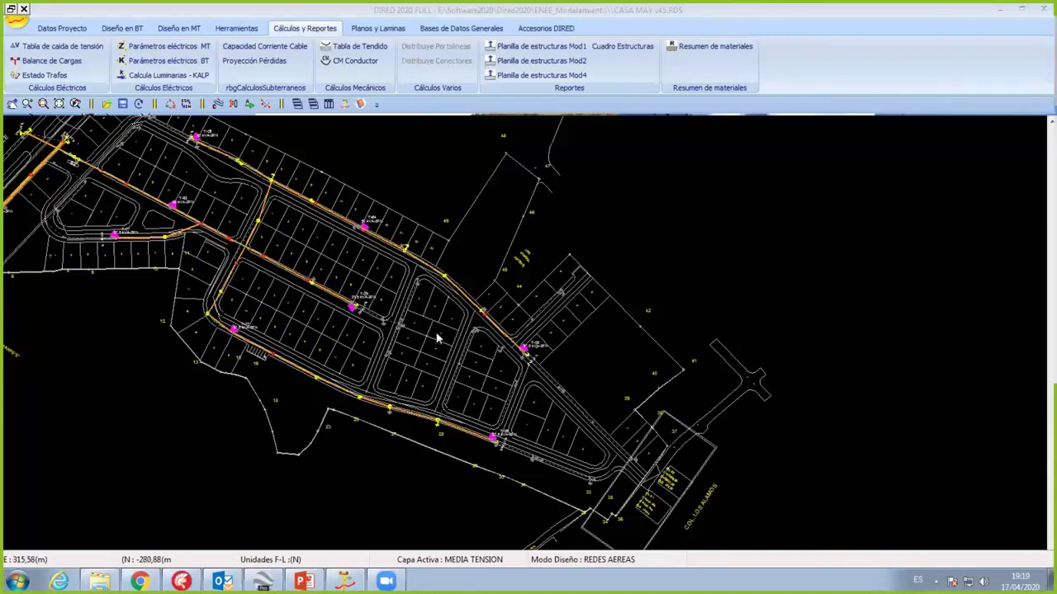
Step: Zoom to fit the whole CASA MAY network and show the Planos y Laminas tools
{"action": "scroll", "coordinate": [722, 357], "scroll_direction": "down", "scroll_amount": 2}
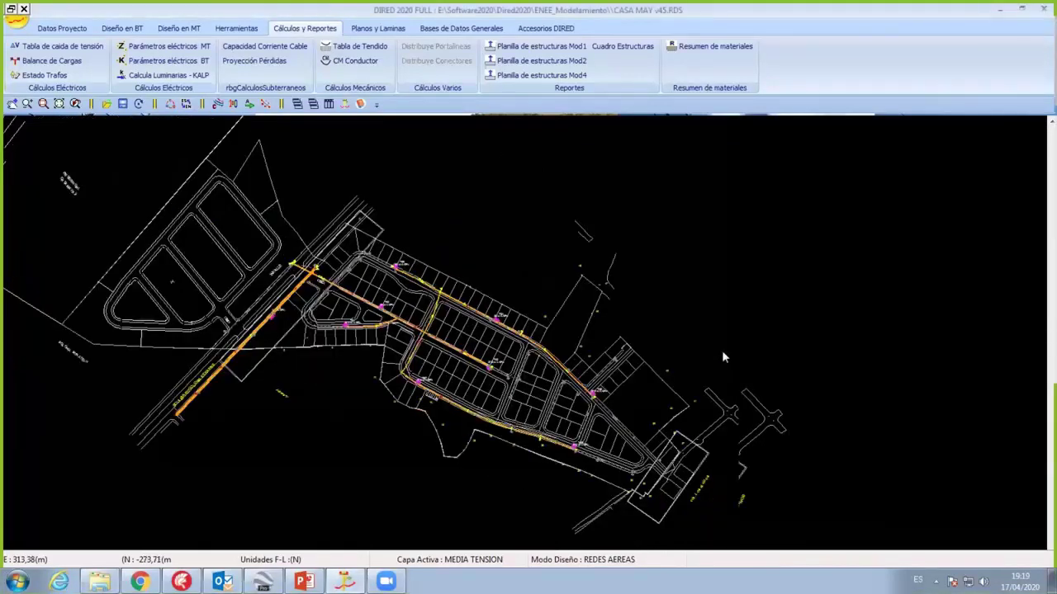
{"action": "scroll", "coordinate": [525, 376], "scroll_direction": "up", "scroll_amount": 1}
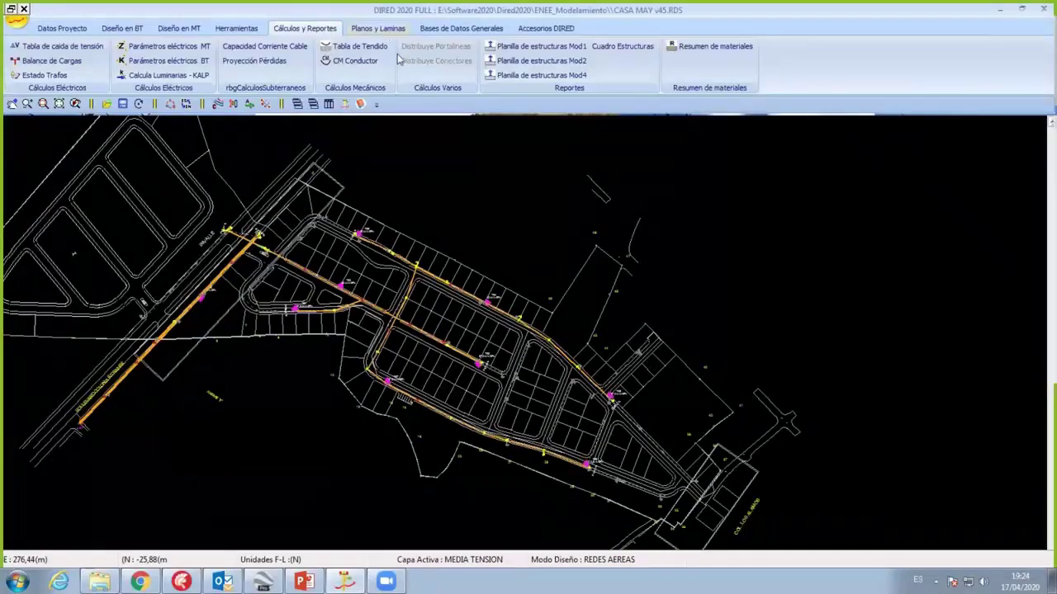
{"action": "left_click", "coordinate": [378, 28]}
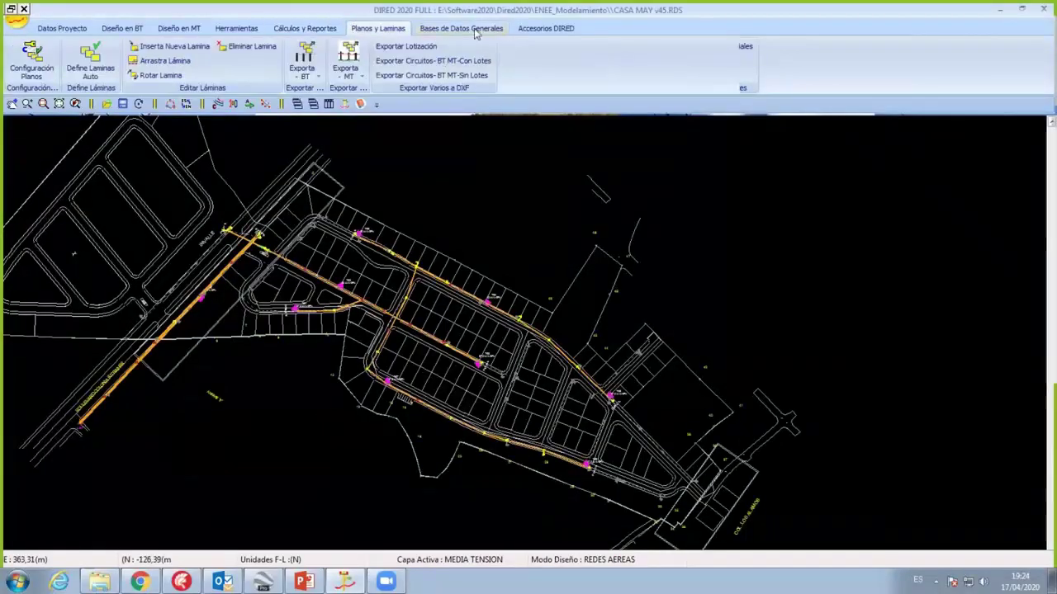
Step: Review the MV summary's crossarm, 12/200 pole, transformer and conductor quantities, then exit with Salir
{"action": "scroll", "coordinate": [589, 56], "scroll_direction": "up", "scroll_amount": 1}
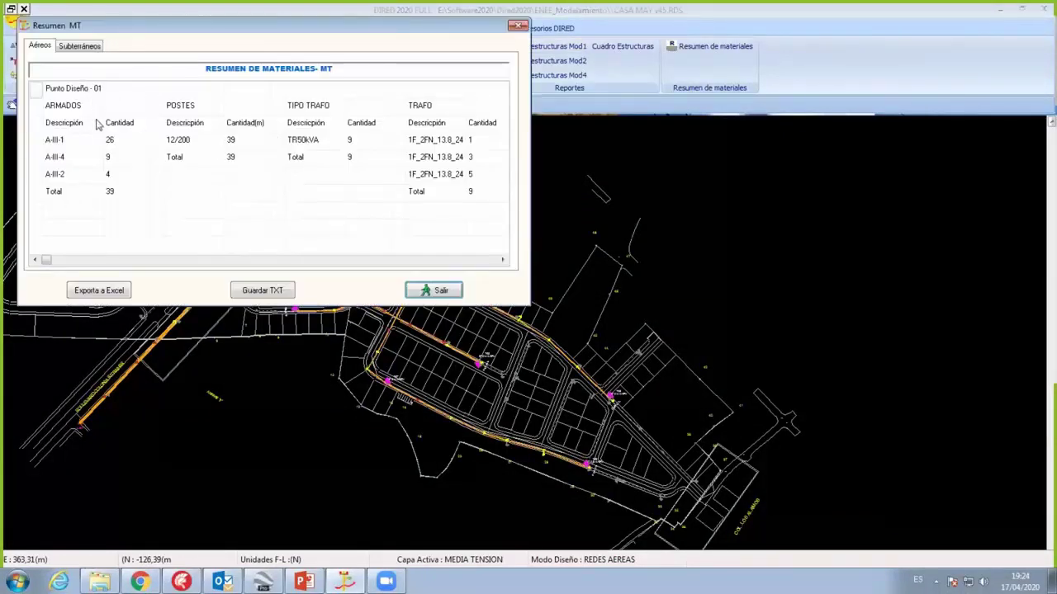
{"action": "key", "text": "Tab"}
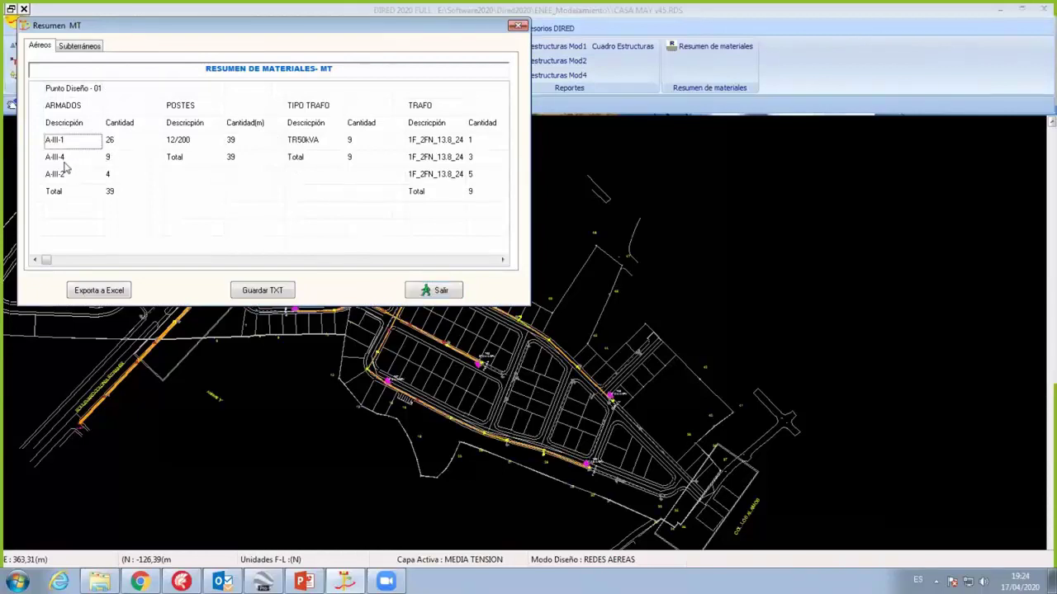
{"action": "key", "text": "Tab"}
{"action": "left_click", "coordinate": [198, 144]}
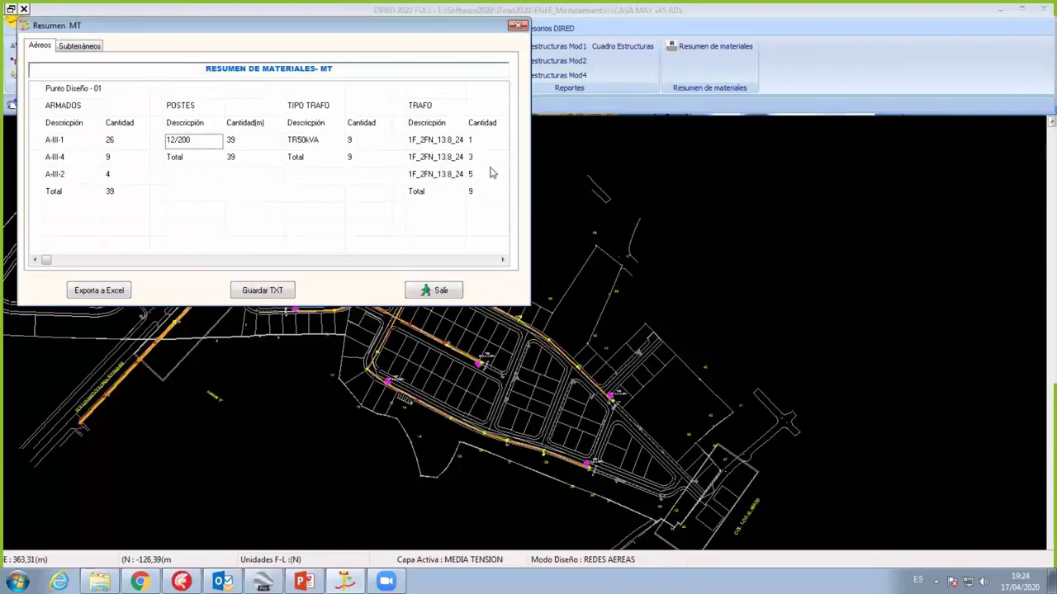
{"action": "key", "text": "Tab"}
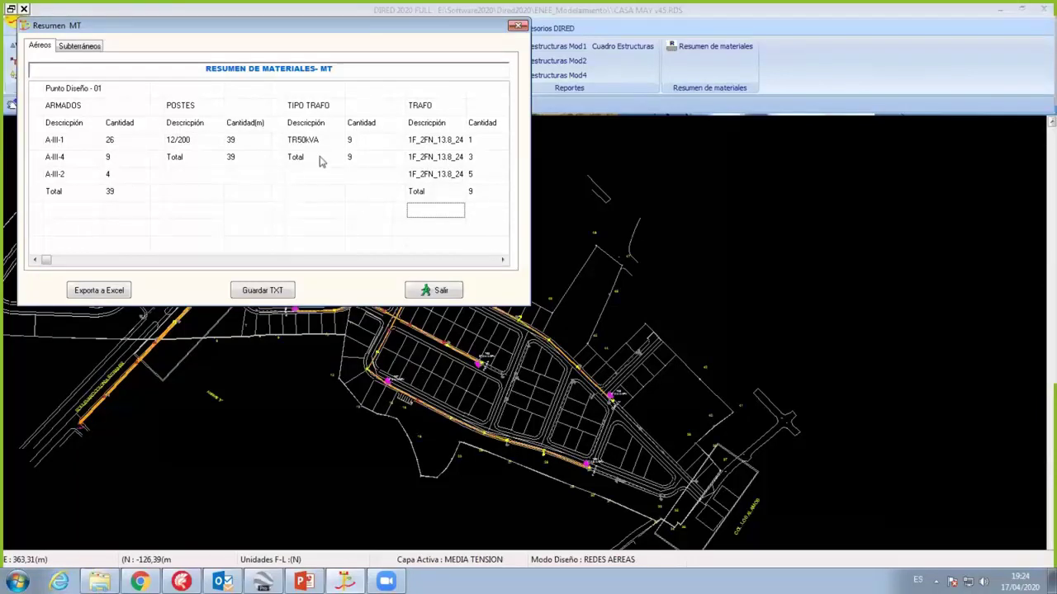
{"action": "left_click", "coordinate": [324, 164]}
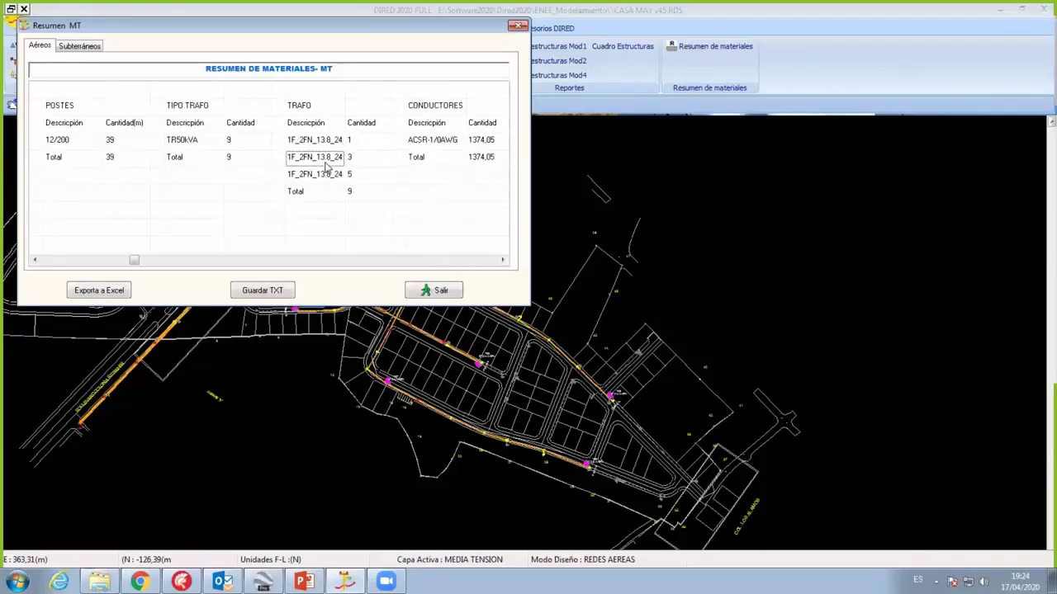
{"action": "key", "text": "Tab"}
{"action": "key", "text": "Tab"}
{"action": "key", "text": "Tab"}
{"action": "key", "text": "Tab"}
{"action": "key", "text": "Tab"}
{"action": "key", "text": "Tab"}
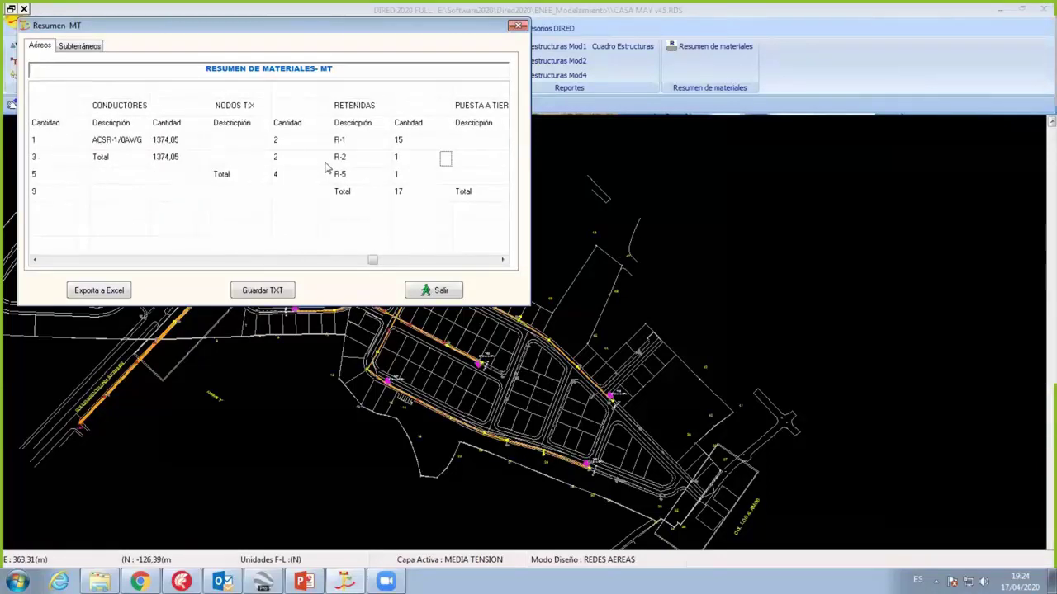
{"action": "key", "text": "Home"}
{"action": "key", "text": "ctrl+Home"}
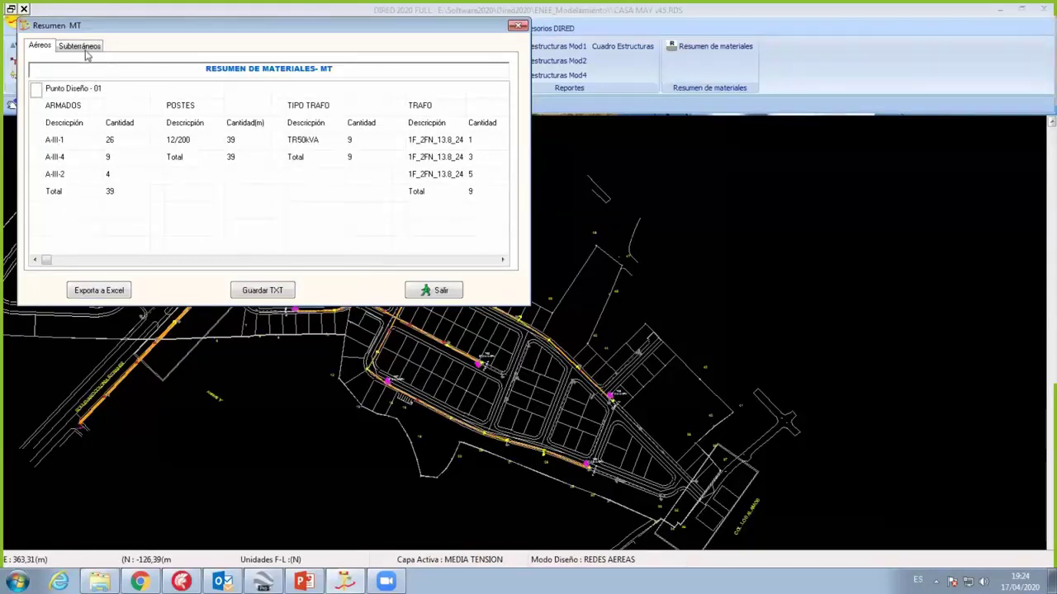
{"action": "left_click", "coordinate": [436, 291]}
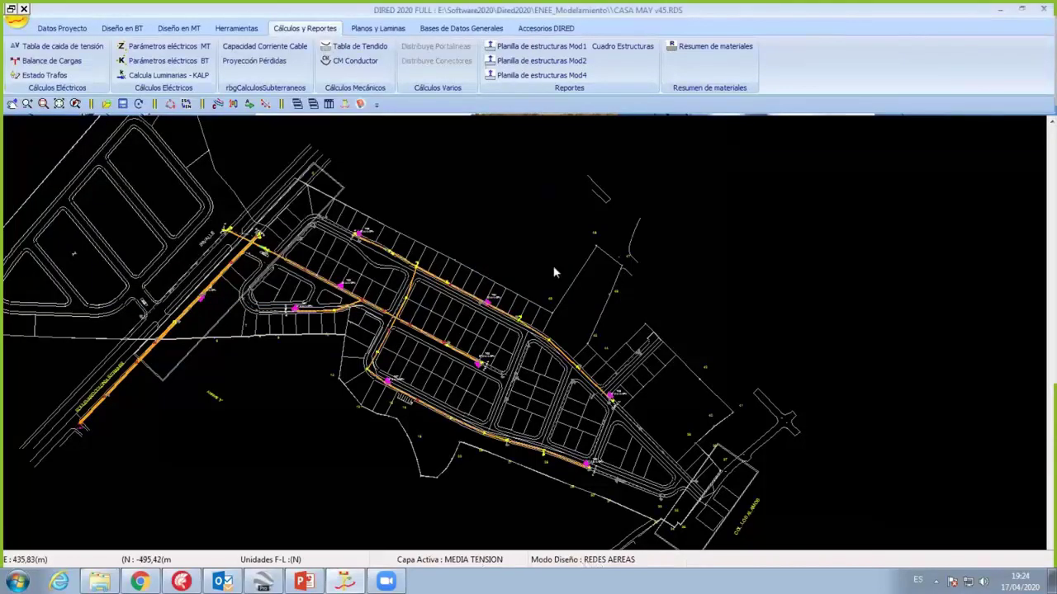
Step: Display the BT materials summary and scroll to T-07's CondAcom conductor entry
{"action": "left_click", "coordinate": [698, 47]}
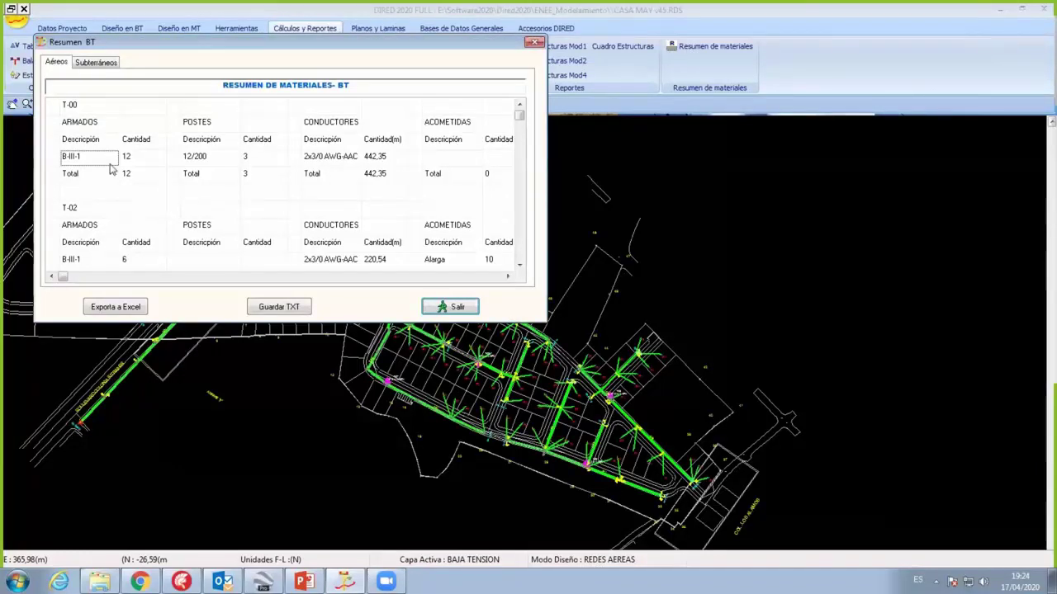
{"action": "key", "text": "Down"}
{"action": "key", "text": "Down"}
{"action": "key", "text": "Down"}
{"action": "key", "text": "Down"}
{"action": "key", "text": "Down"}
{"action": "key", "text": "Down"}
{"action": "key", "text": "Down"}
{"action": "key", "text": "Down"}
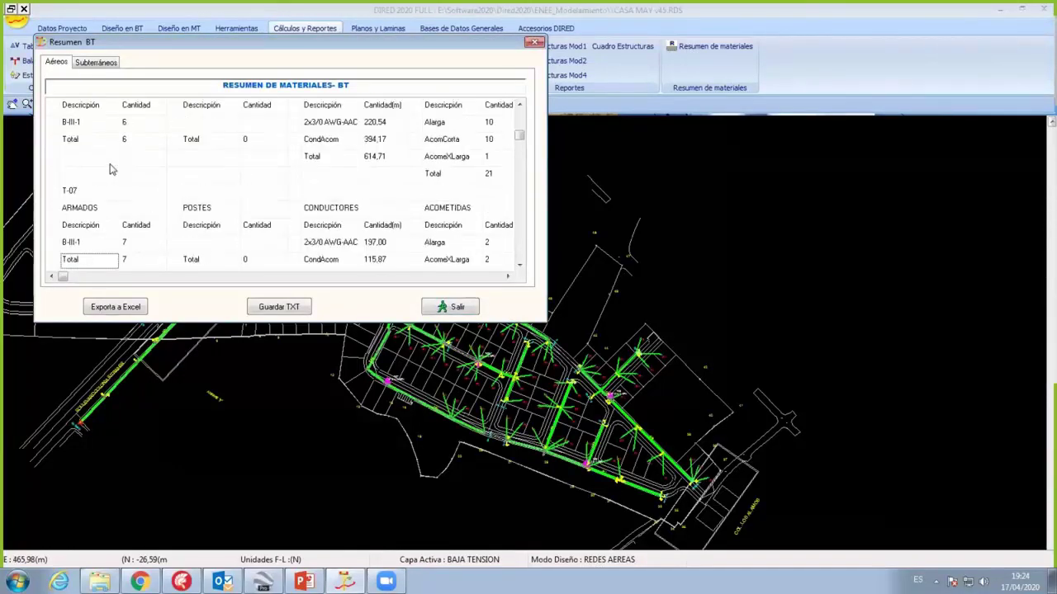
{"action": "key", "text": "Down"}
{"action": "key", "text": "Down"}
{"action": "key", "text": "Down"}
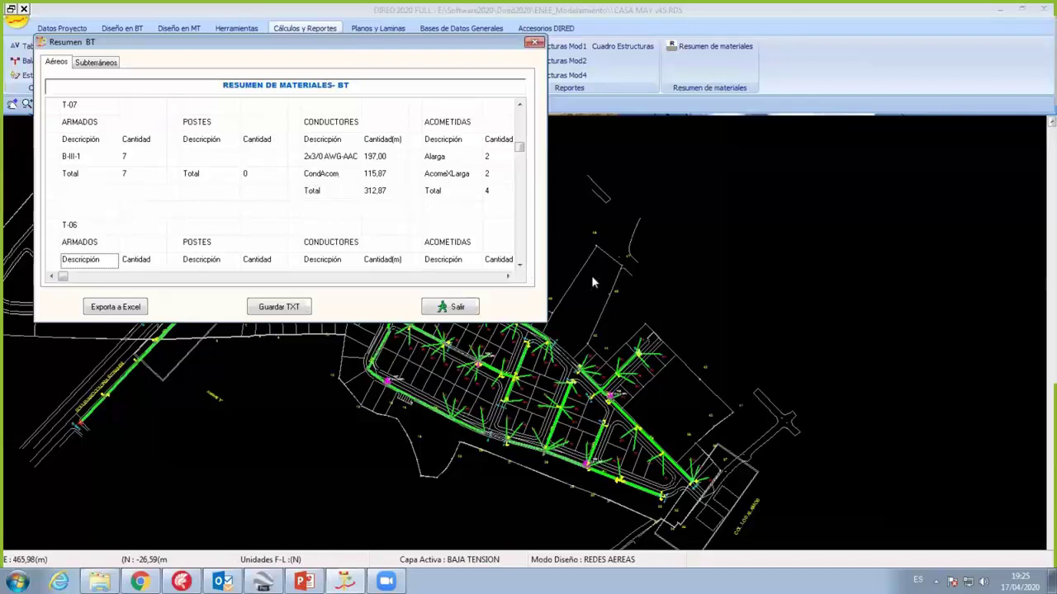
{"action": "left_click", "coordinate": [717, 301]}
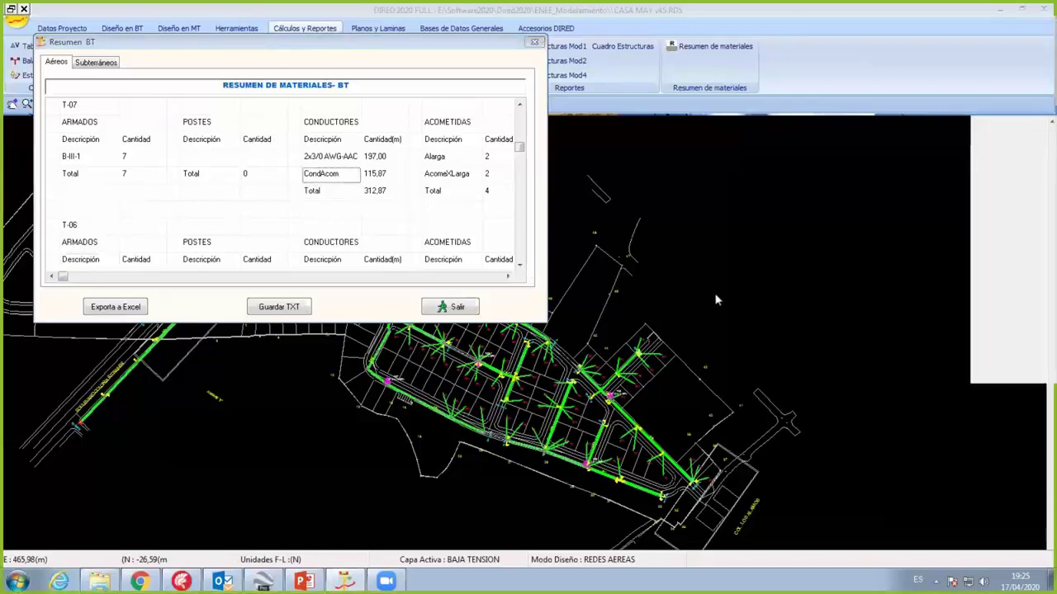